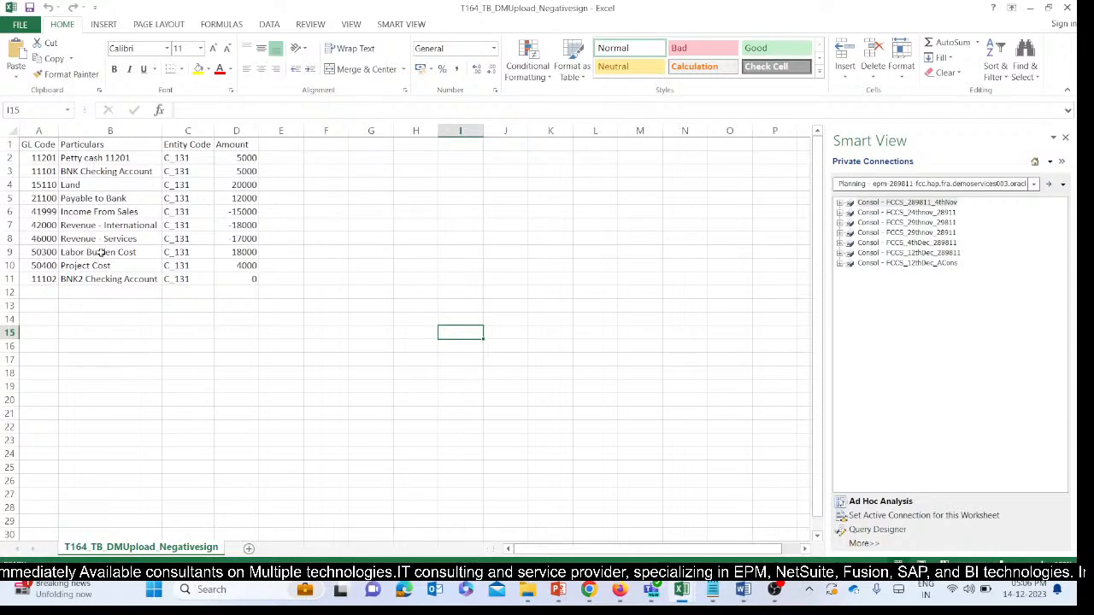
# Examine the negative amounts of the Income From Sales, Revenue - International and Revenue - Services rows in the trial balance.
pyautogui.moveTo(233, 211); pyautogui.dragTo(236, 239)
pyautogui.moveTo(108, 217); pyautogui.dragTo(114, 238)
pyautogui.moveTo(236, 214); pyautogui.dragTo(237, 232)
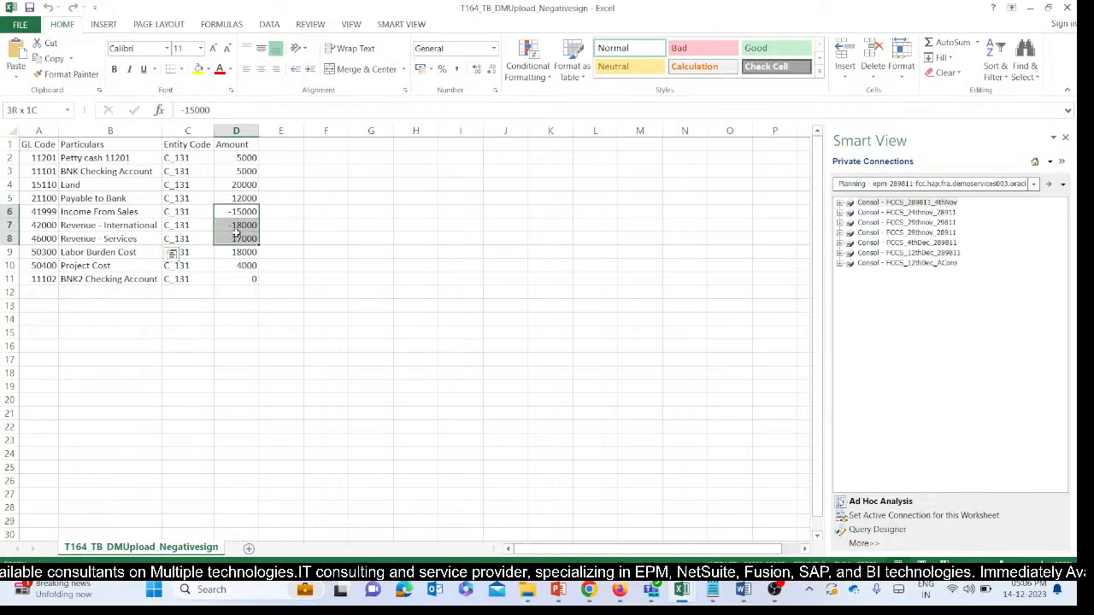
pyautogui.click(233, 212)
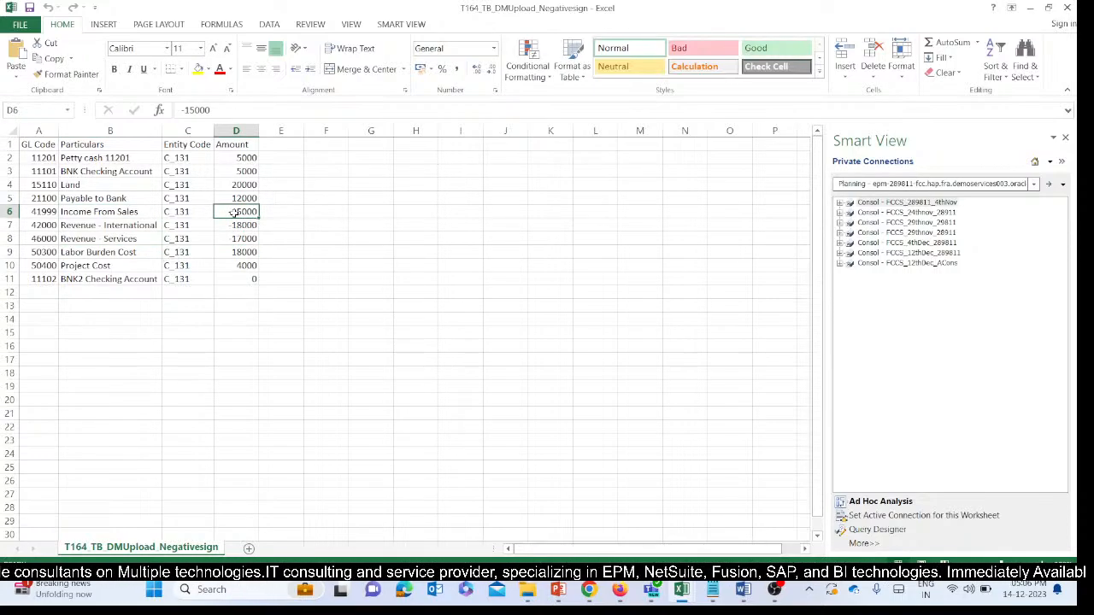
pyautogui.moveTo(239, 219)
pyautogui.mouseDown()
pyautogui.moveTo(244, 238)
pyautogui.moveTo(237, 216)
pyautogui.moveTo(233, 239)
pyautogui.mouseUp()
pyautogui.click(286, 225)
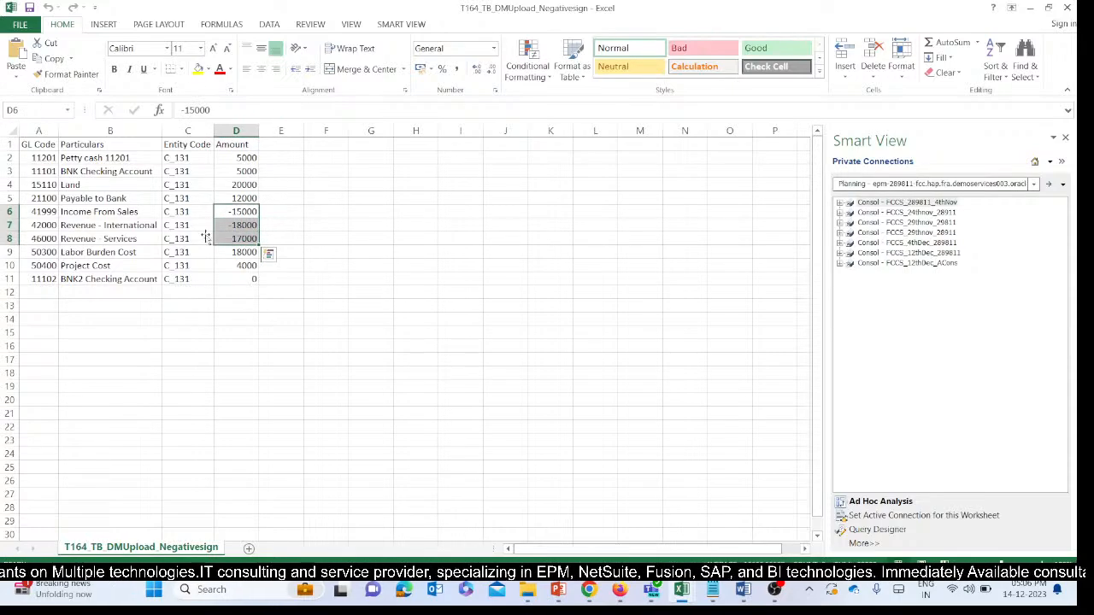
pyautogui.click(115, 187)
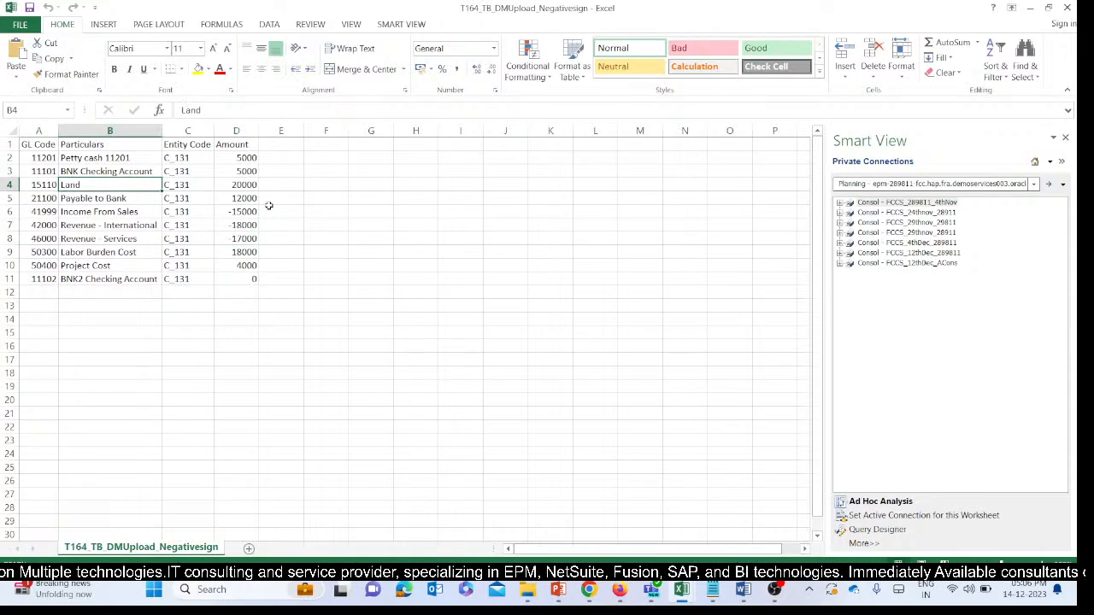
pyautogui.moveTo(250, 213); pyautogui.dragTo(248, 236)
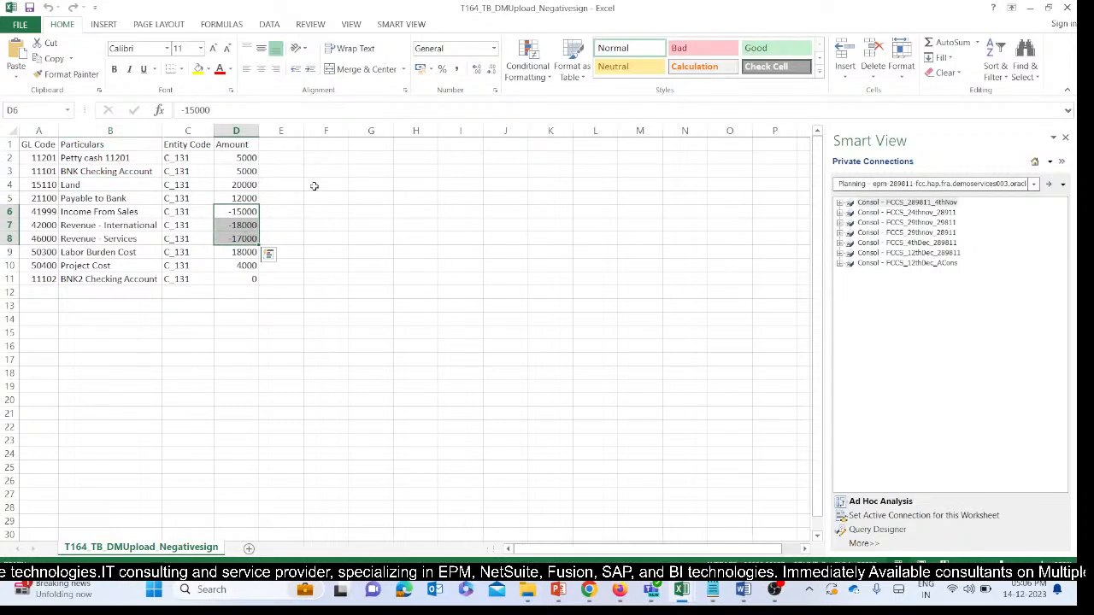
pyautogui.click(125, 237)
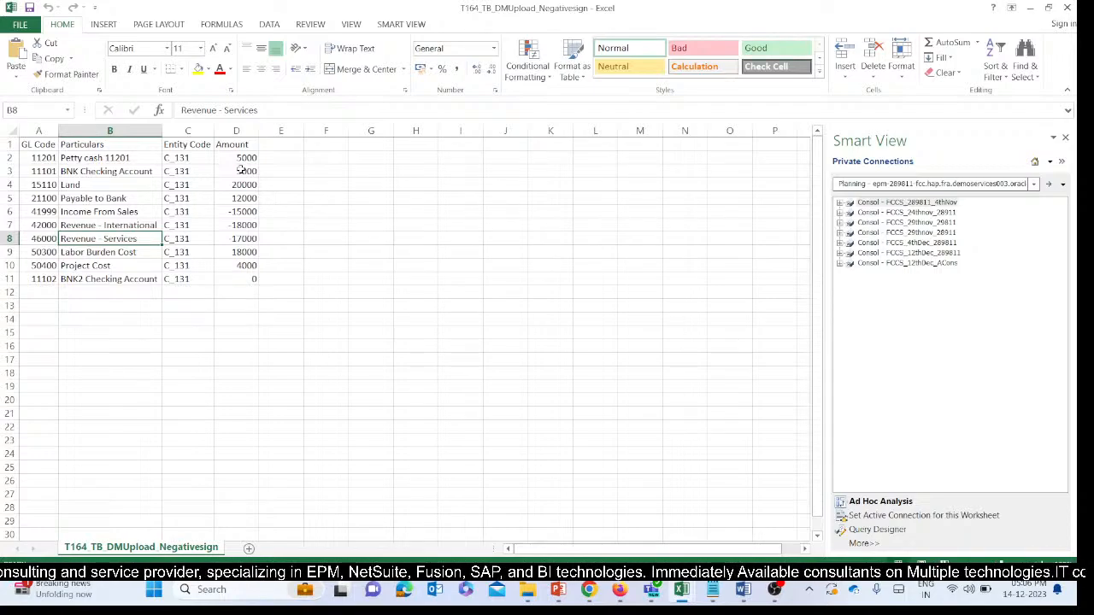
# Switch to Oracle EPM Cloud Financial Consolidation and Close in the browser and open the Data Exchange page.
pyautogui.click(598, 588)
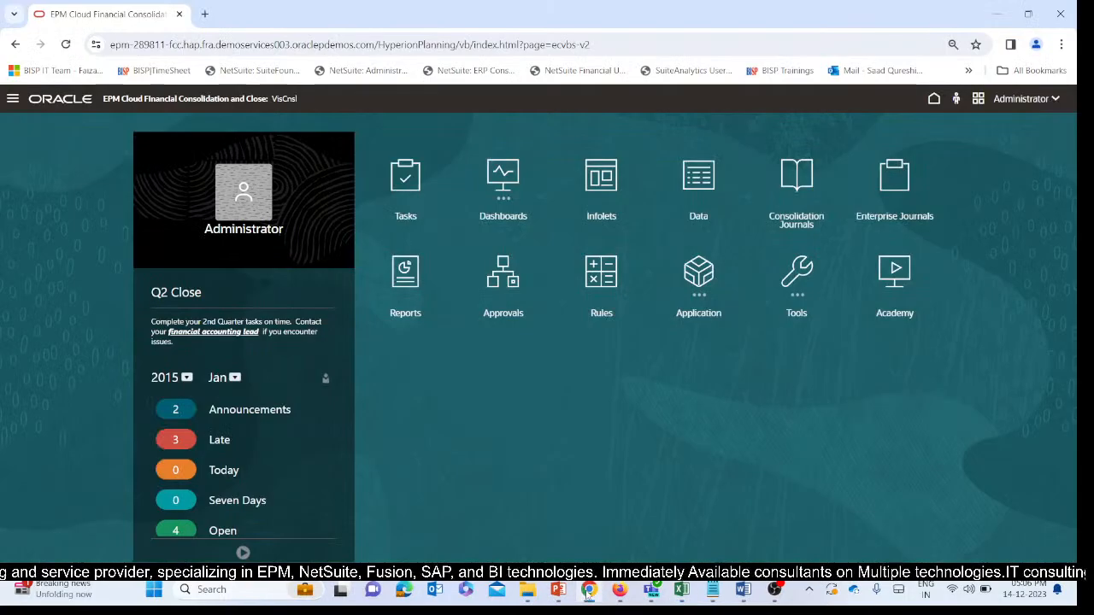
pyautogui.click(13, 98)
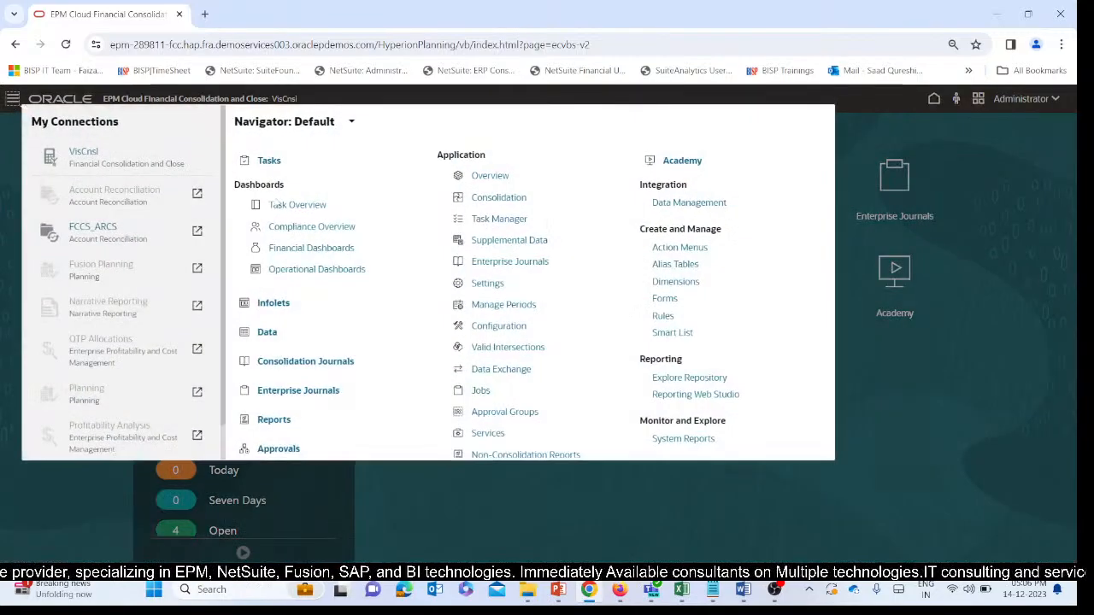
pyautogui.scroll(-3, 567, 331)
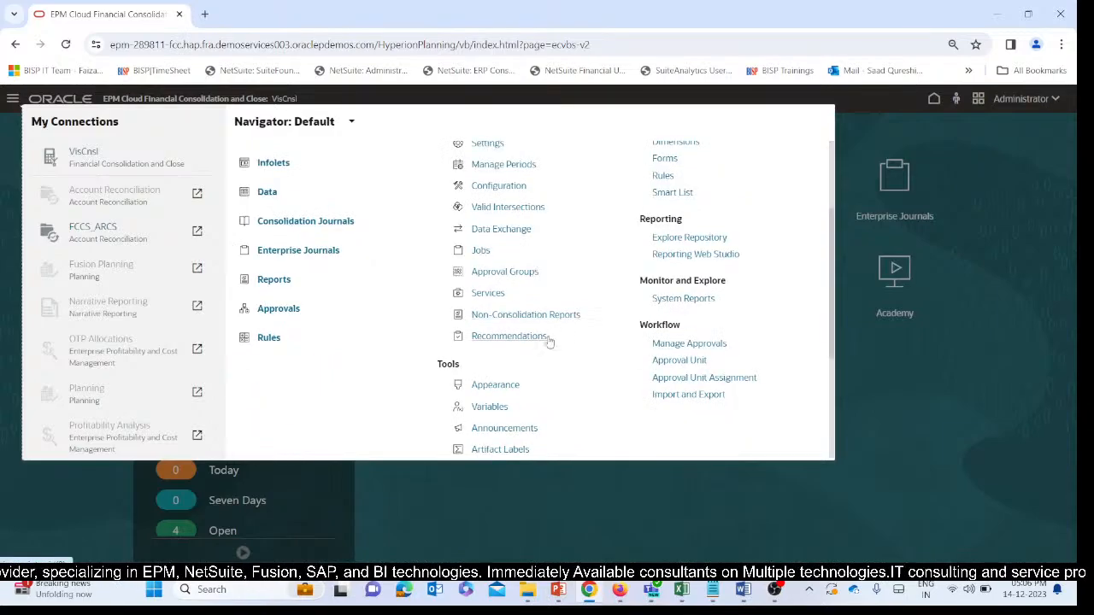
pyautogui.scroll(3, 551, 338)
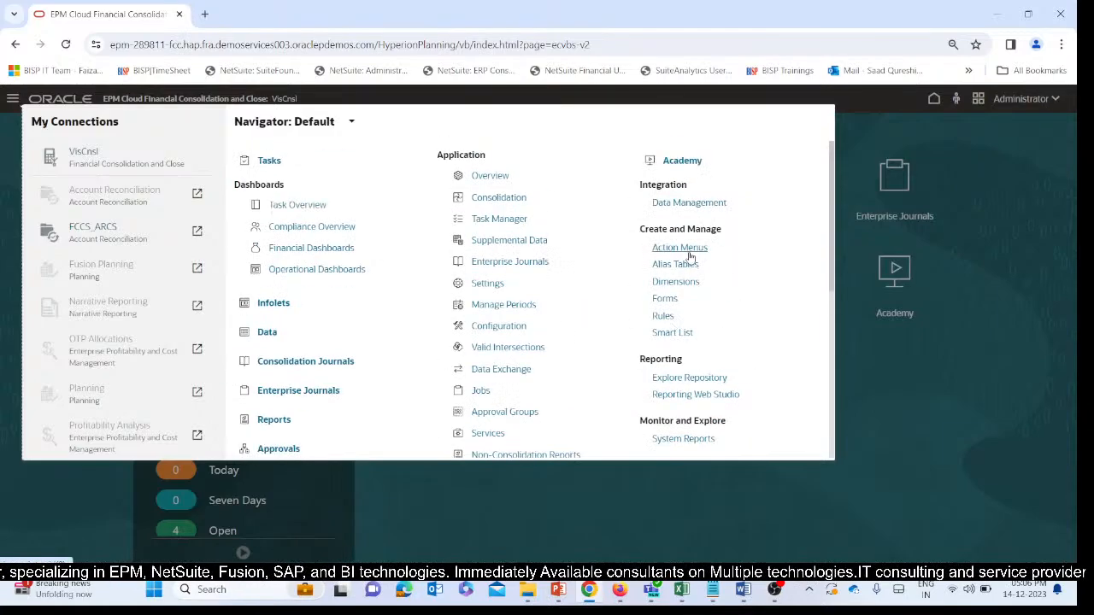
pyautogui.scroll(-2, 505, 287)
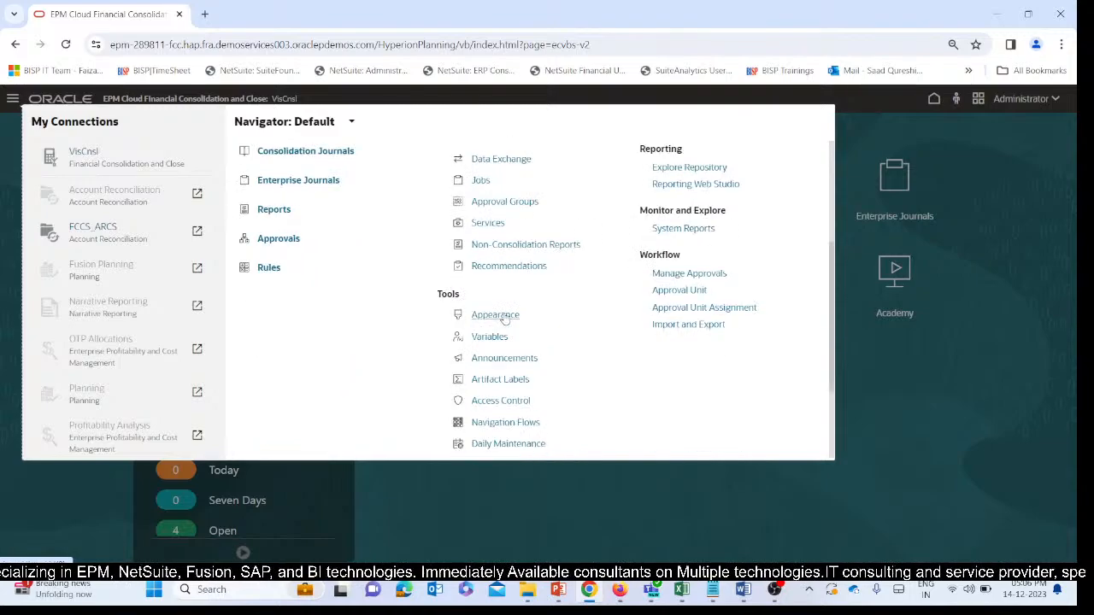
pyautogui.click(490, 238)
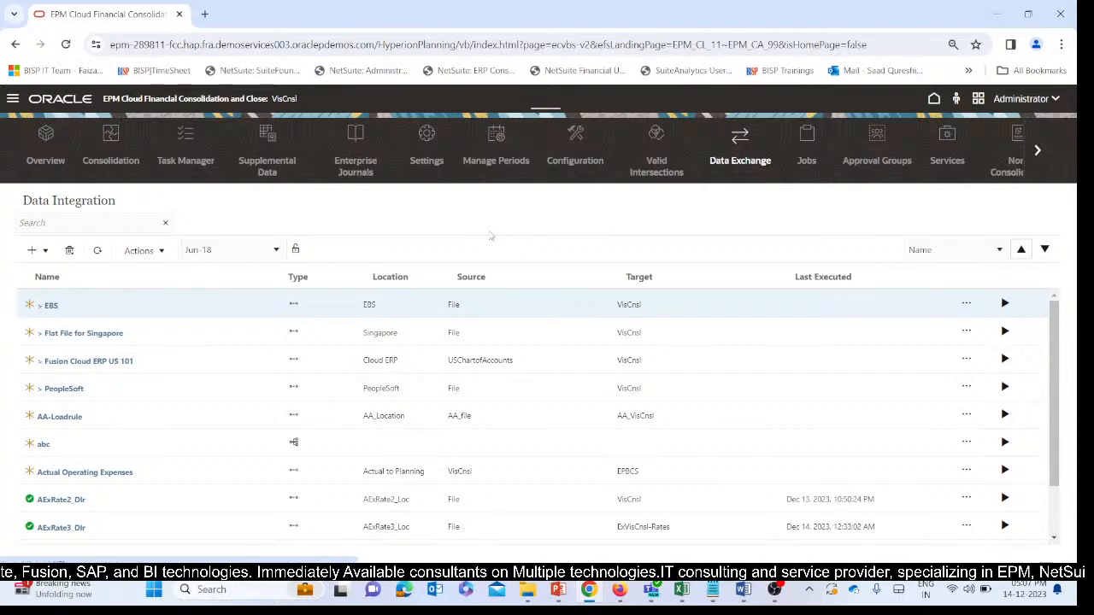
# Open the Applications list of Data Integration.
pyautogui.scroll(-5, 176, 335)
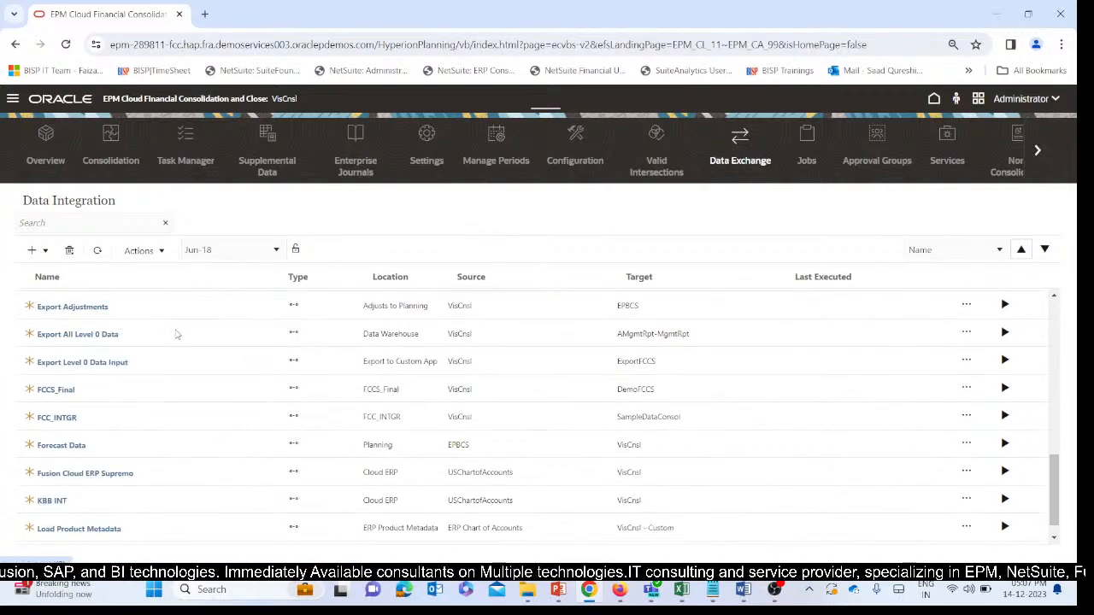
pyautogui.scroll(6, 176, 335)
pyautogui.click(138, 251)
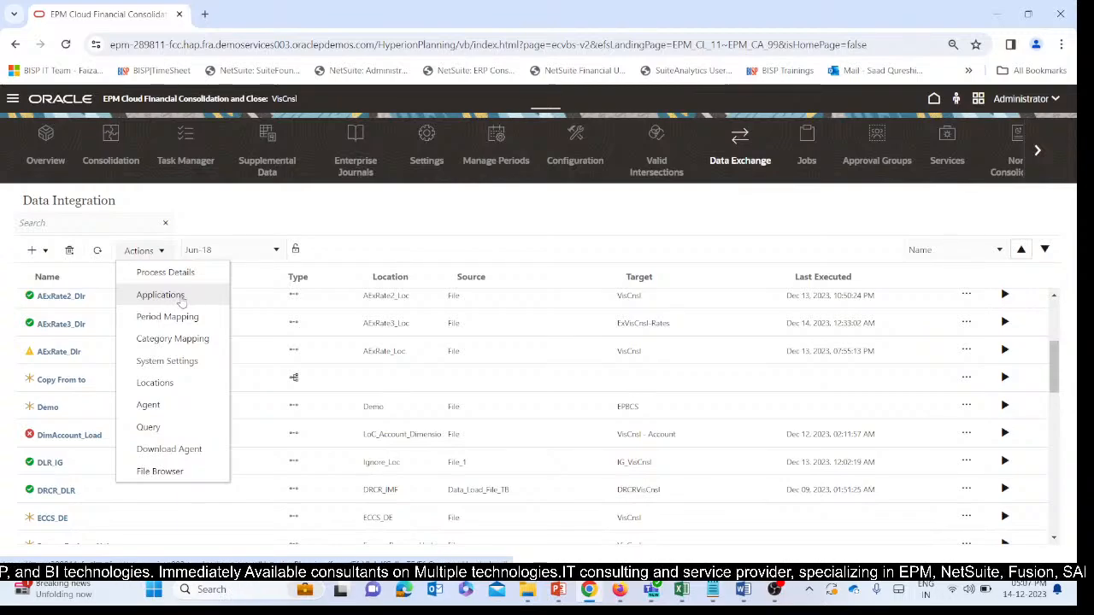
pyautogui.click(181, 300)
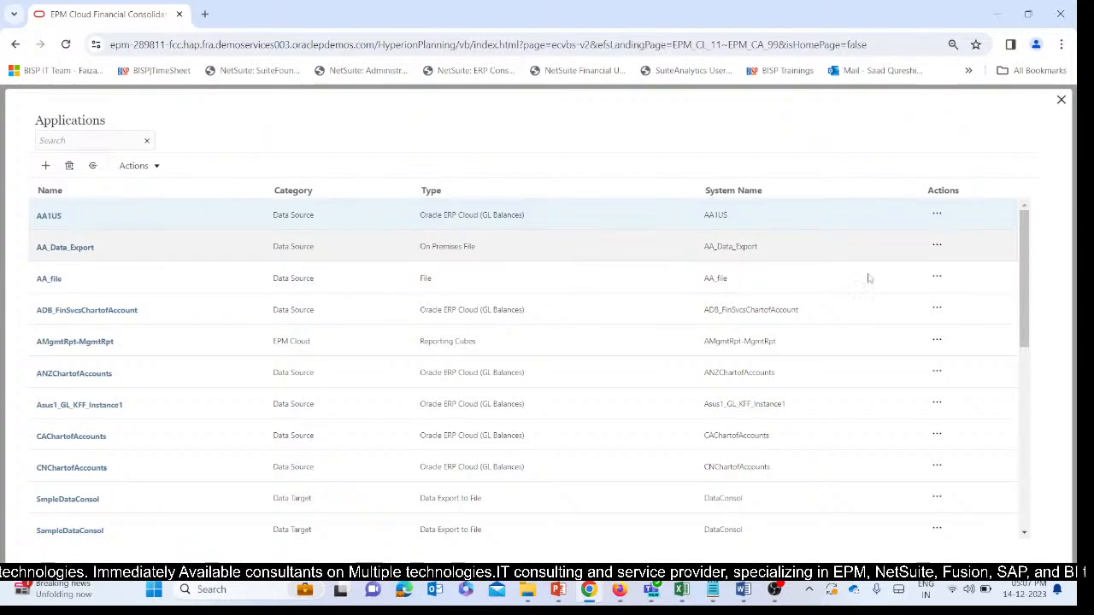
# Create a Data Source application of type File named File_negative.
pyautogui.click(46, 166)
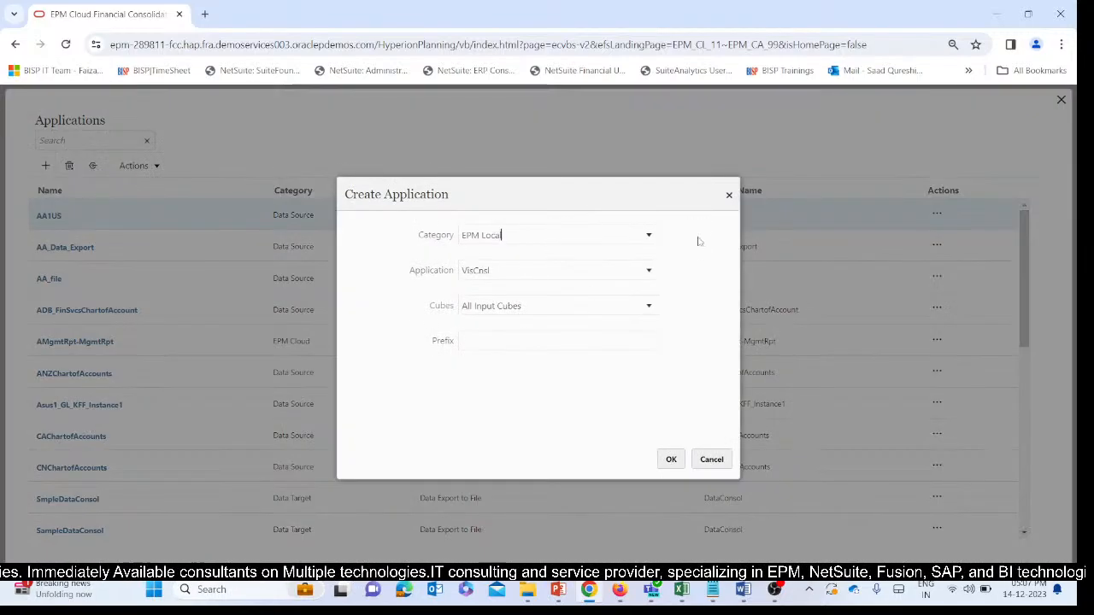
pyautogui.click(648, 235)
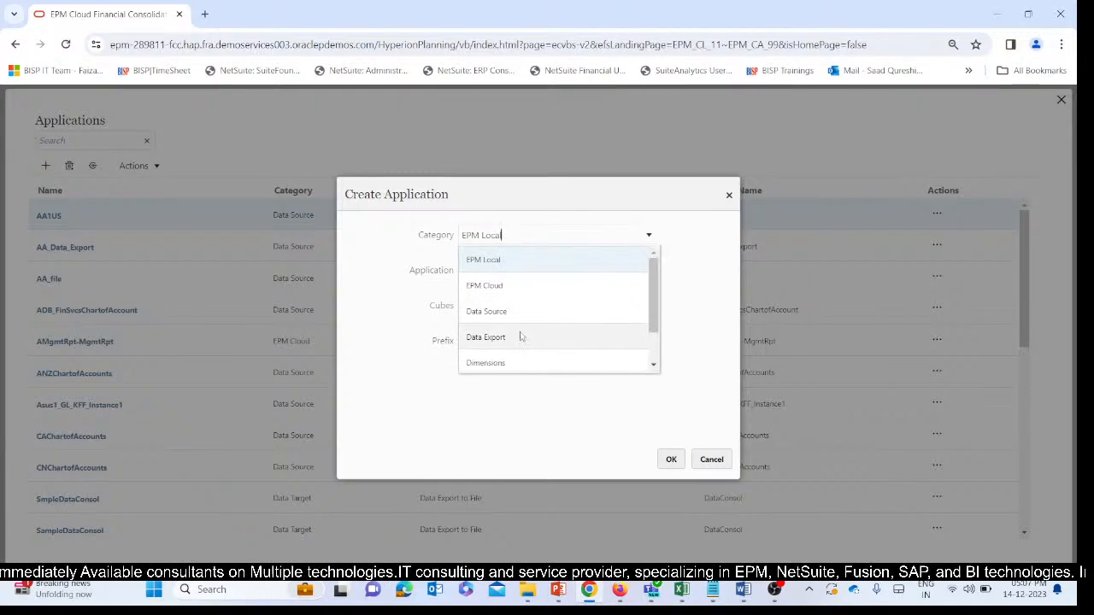
pyautogui.click(504, 311)
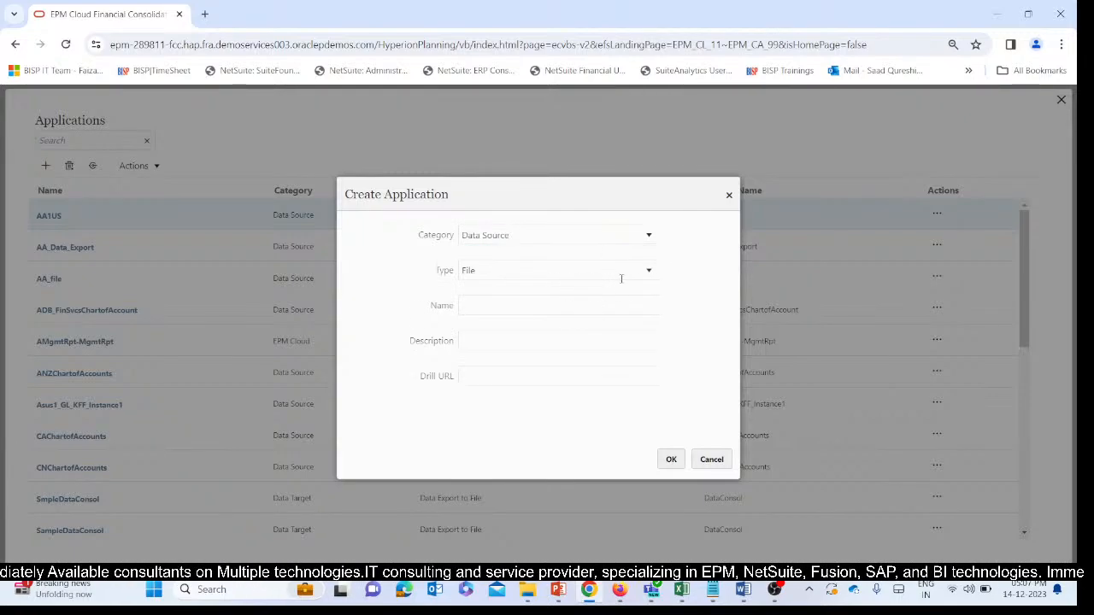
pyautogui.click(562, 308)
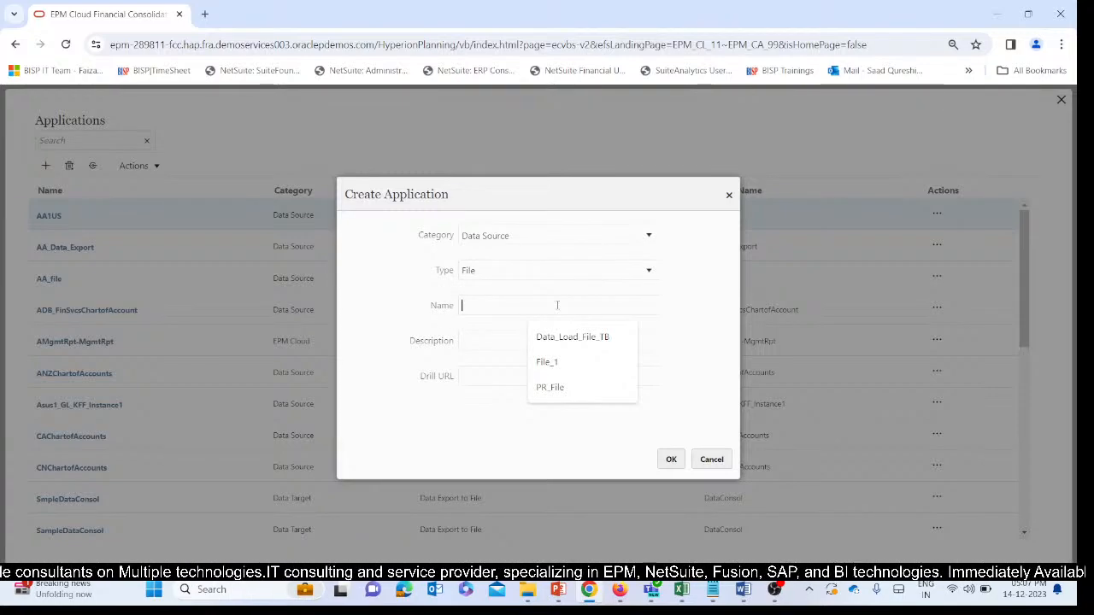
pyautogui.write('File')
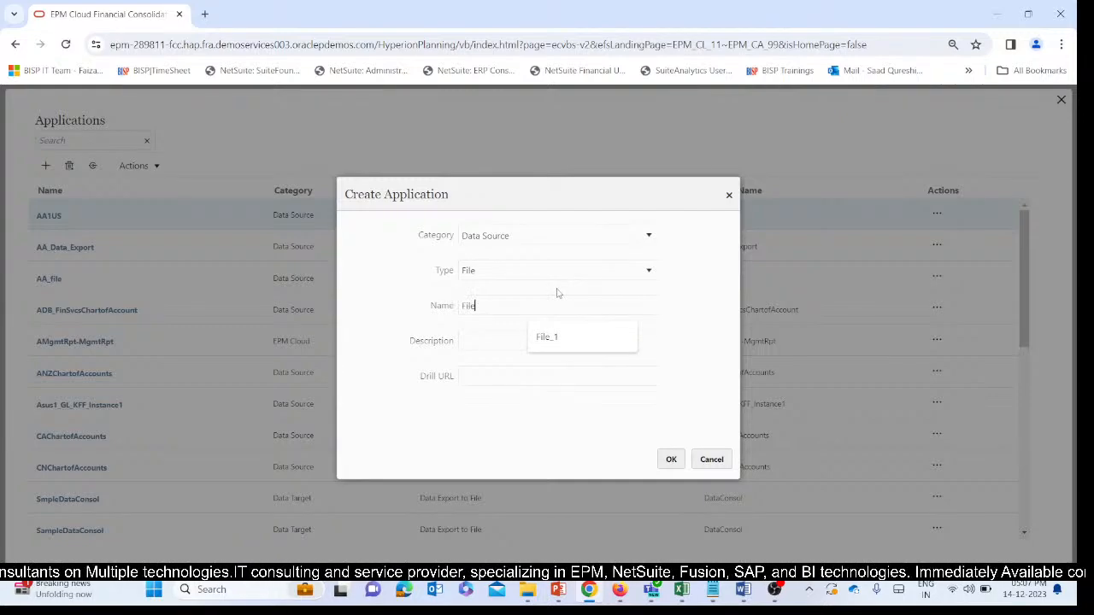
pyautogui.write('_negative')
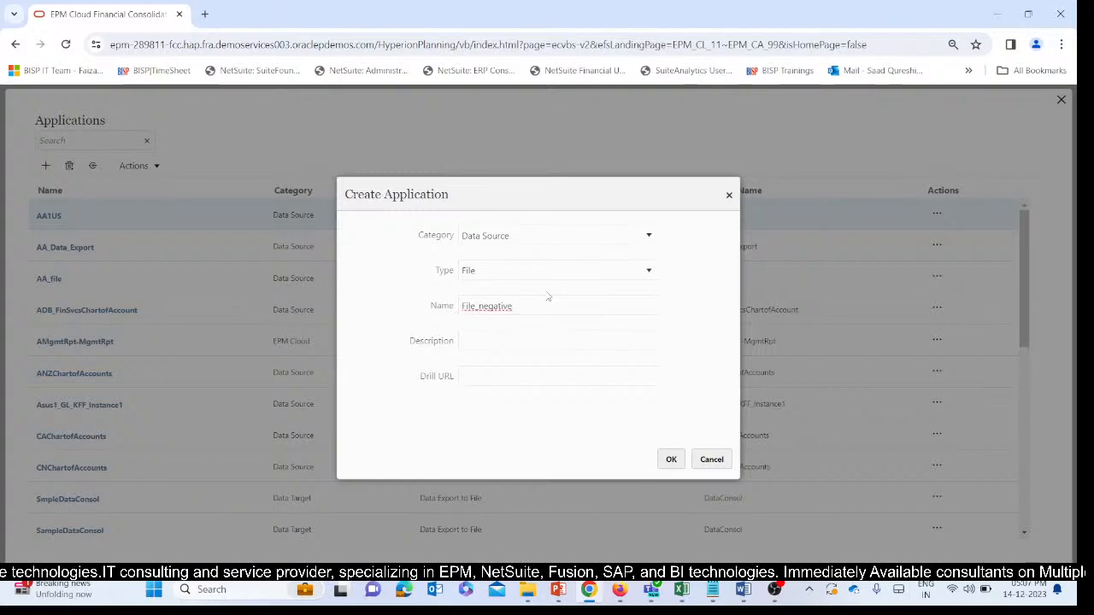
pyautogui.click(417, 315)
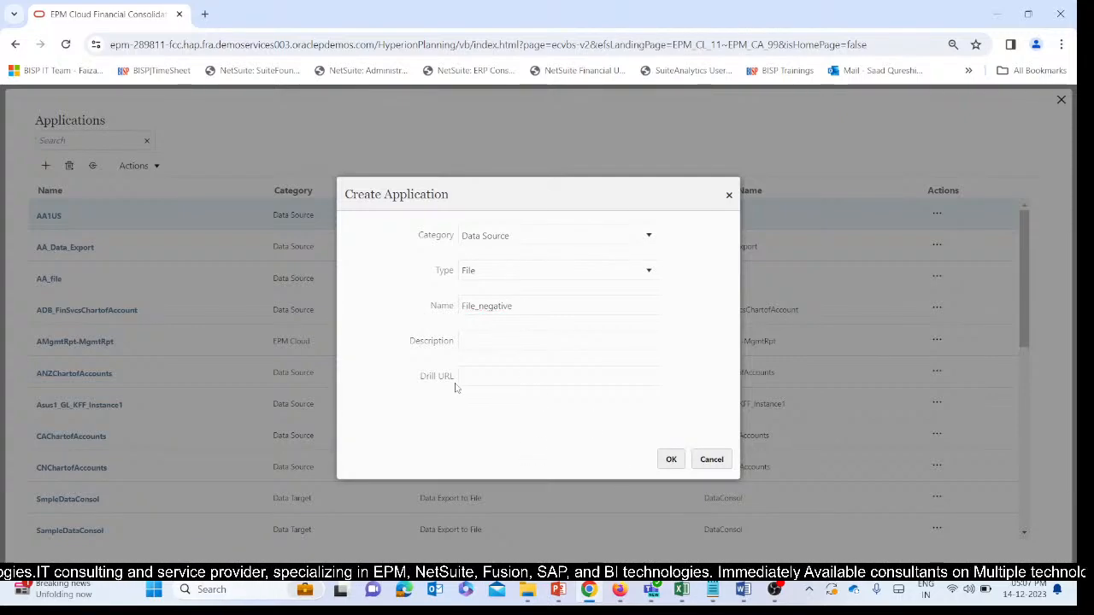
pyautogui.click(675, 460)
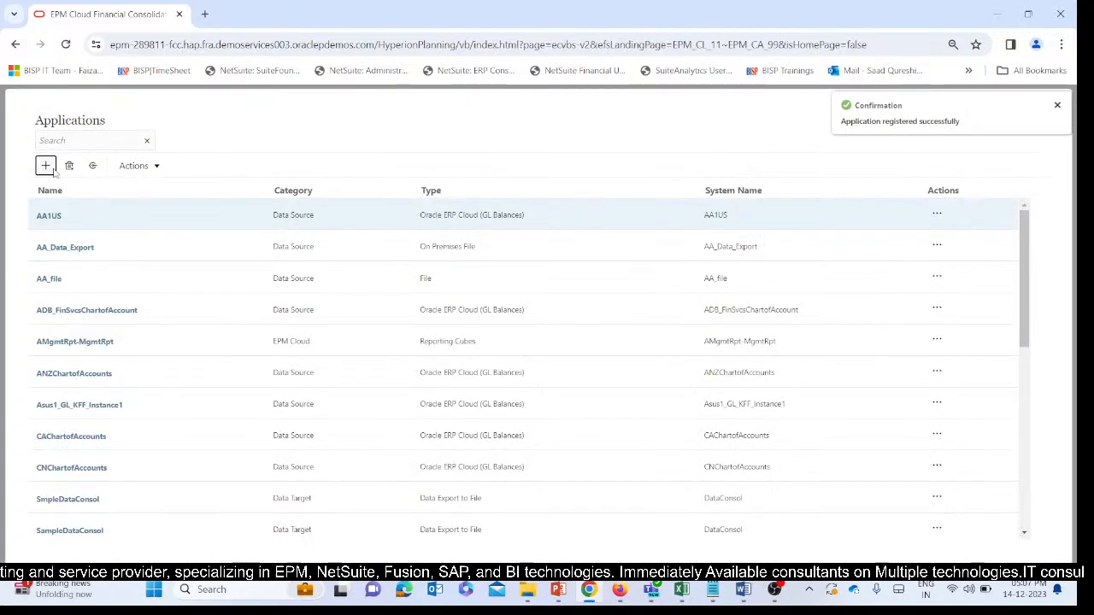
# Create an EPM Local application for VisCnsl with All Input Cubes and the prefix NG.
pyautogui.click(46, 166)
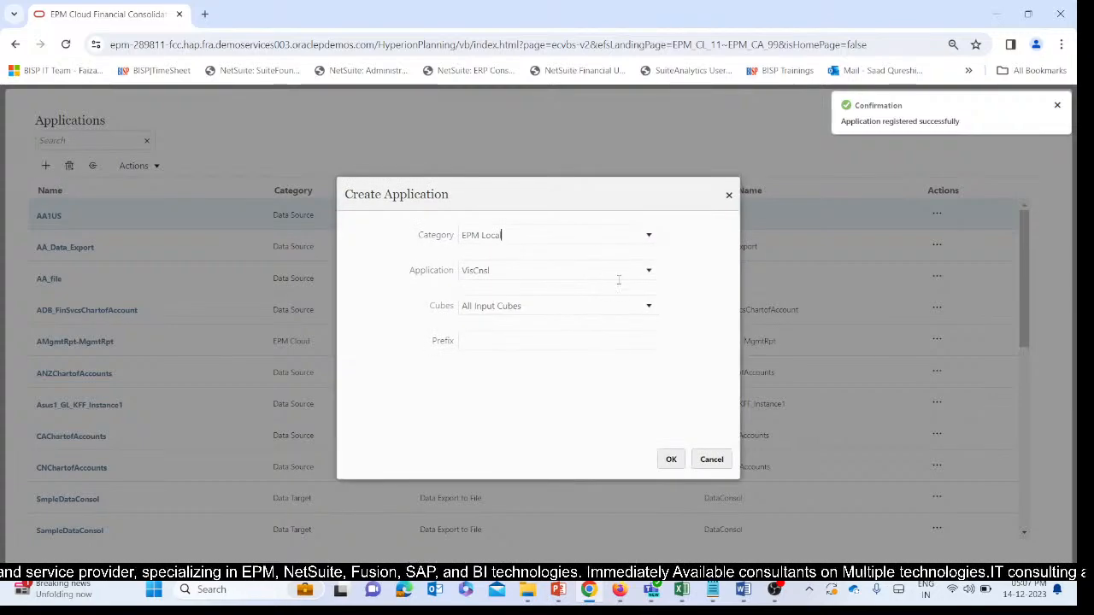
pyautogui.click(508, 347)
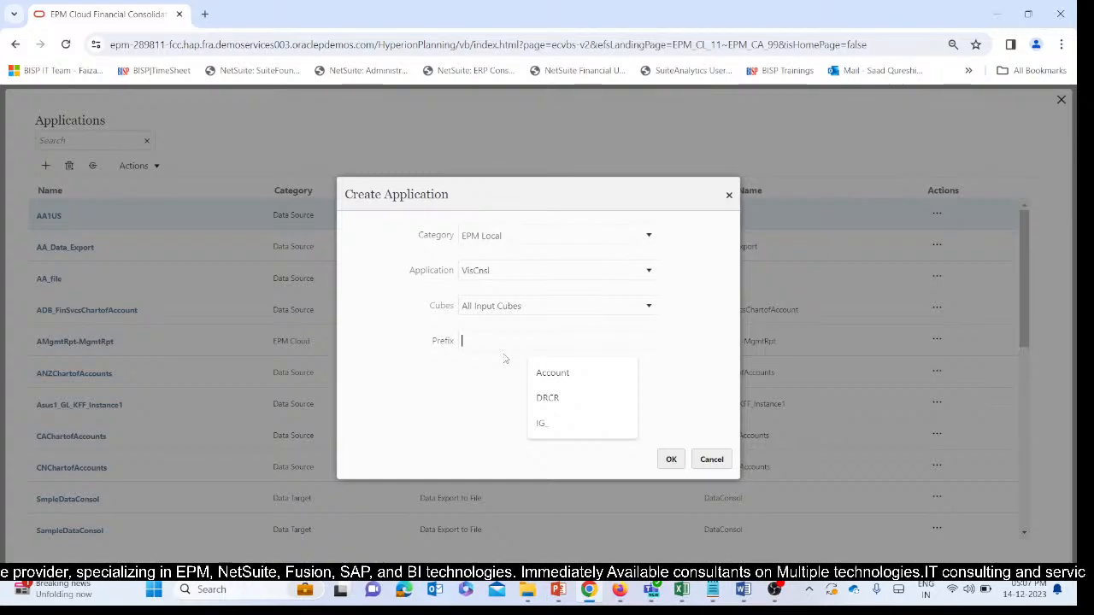
pyautogui.write('N')
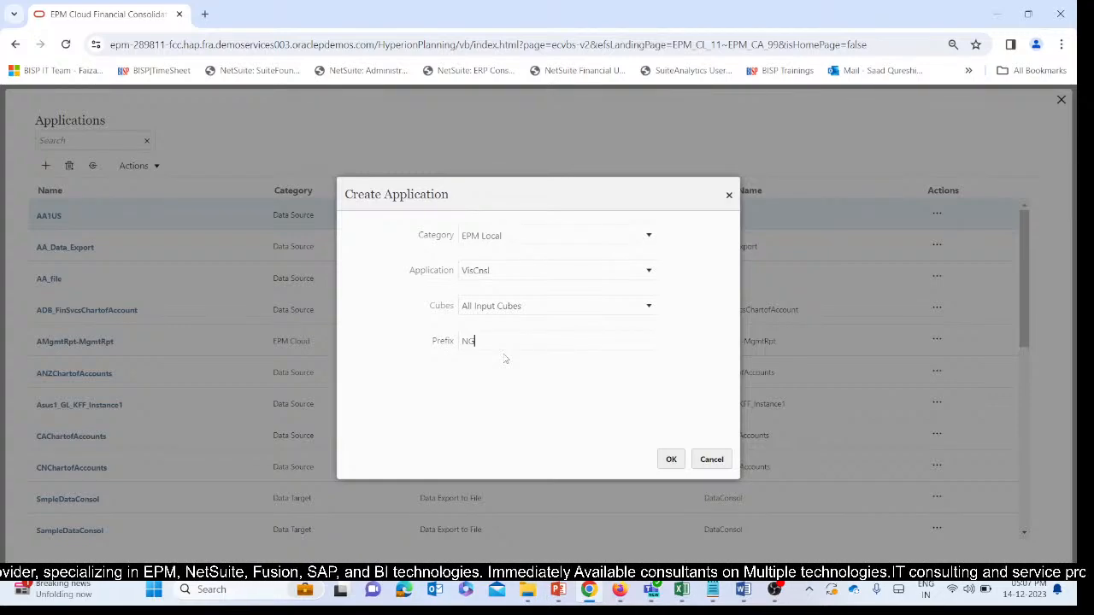
pyautogui.write('G')
pyautogui.click(671, 459)
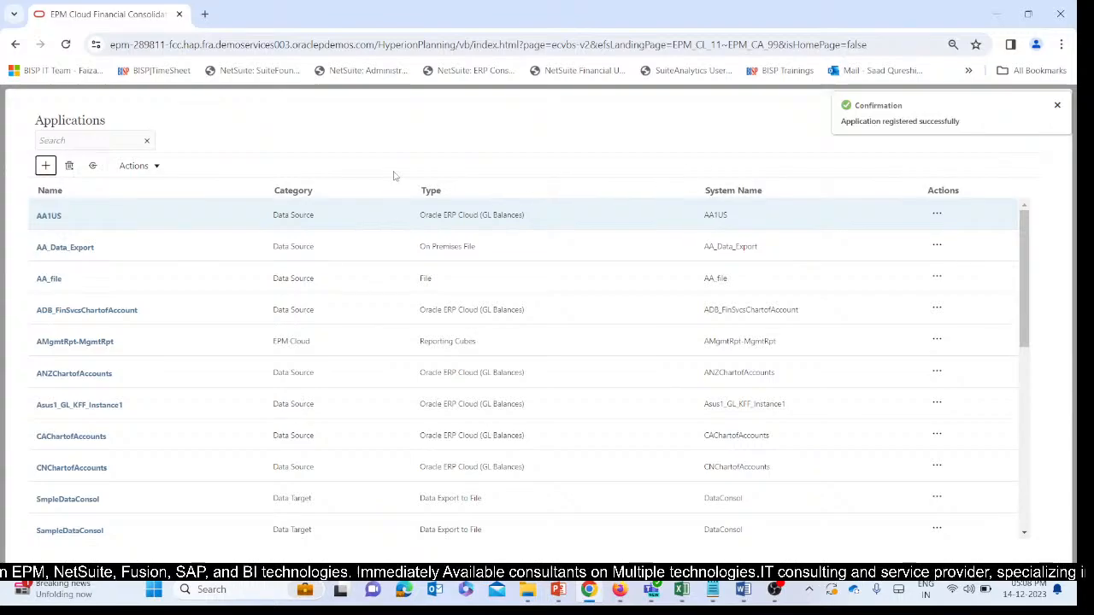
# Look through the Applications list for the newly registered File_negative source and the NG-prefixed VisCnsl application.
pyautogui.scroll(-3, 188, 366)
pyautogui.scroll(3, 188, 366)
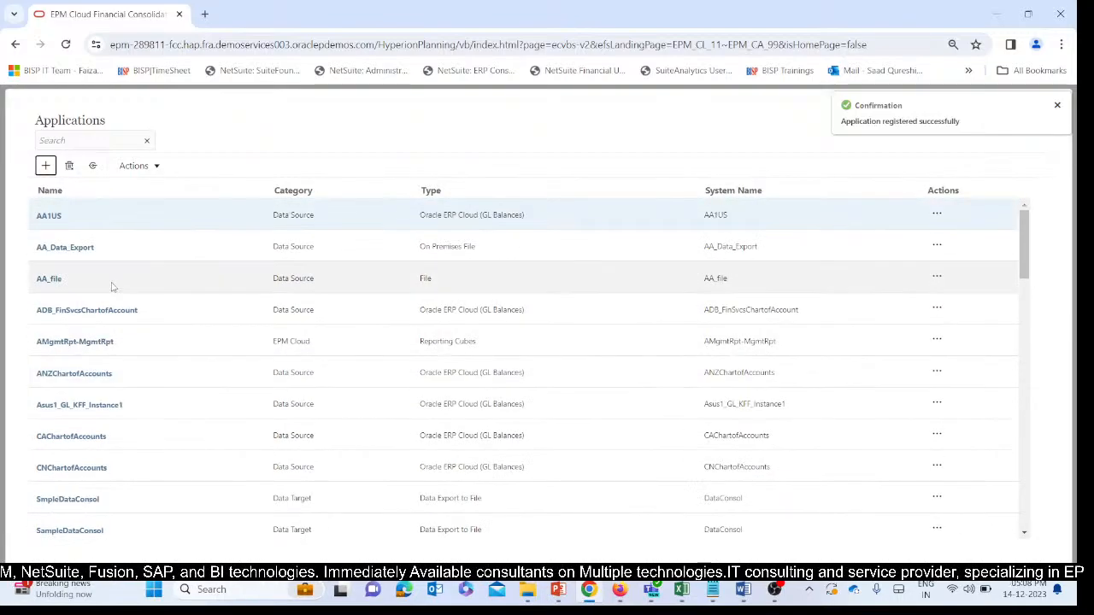
pyautogui.scroll(-3, 233, 359)
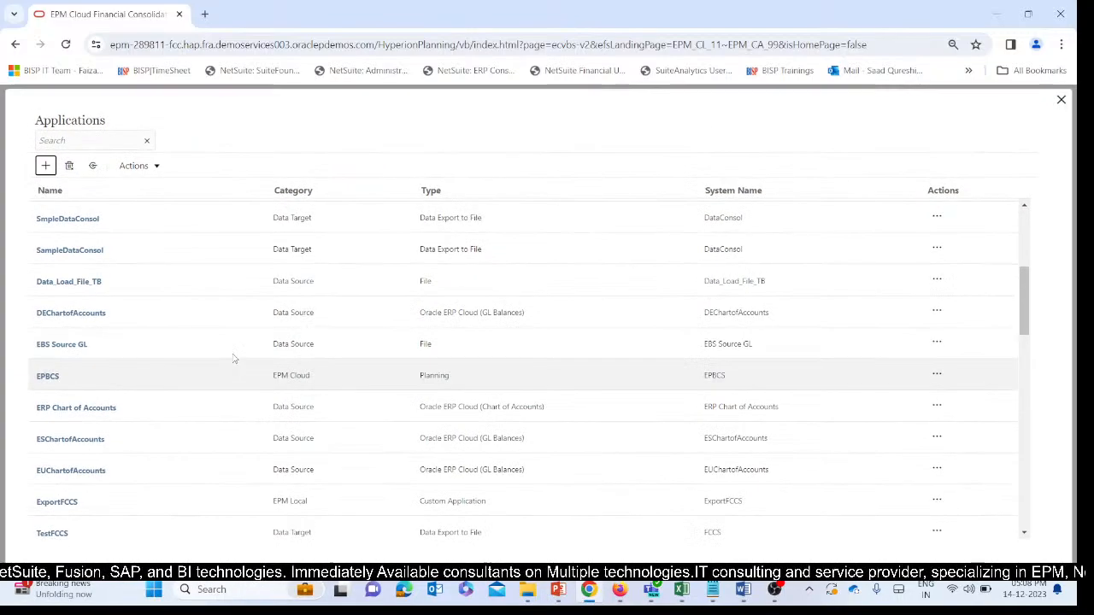
pyautogui.scroll(-2, 232, 356)
pyautogui.scroll(-1, 229, 350)
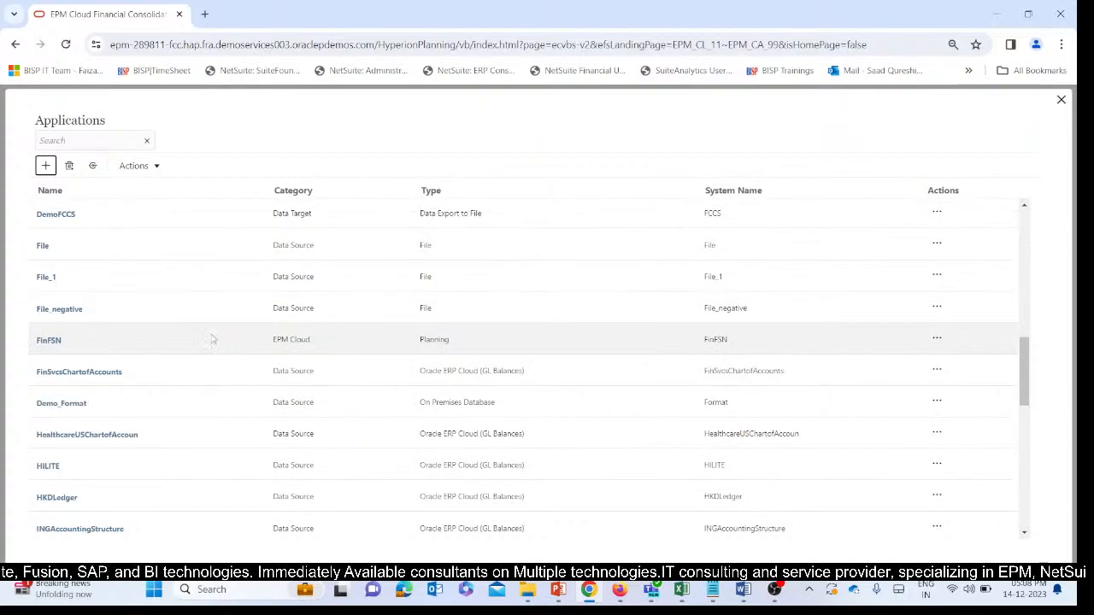
pyautogui.scroll(-1, 129, 317)
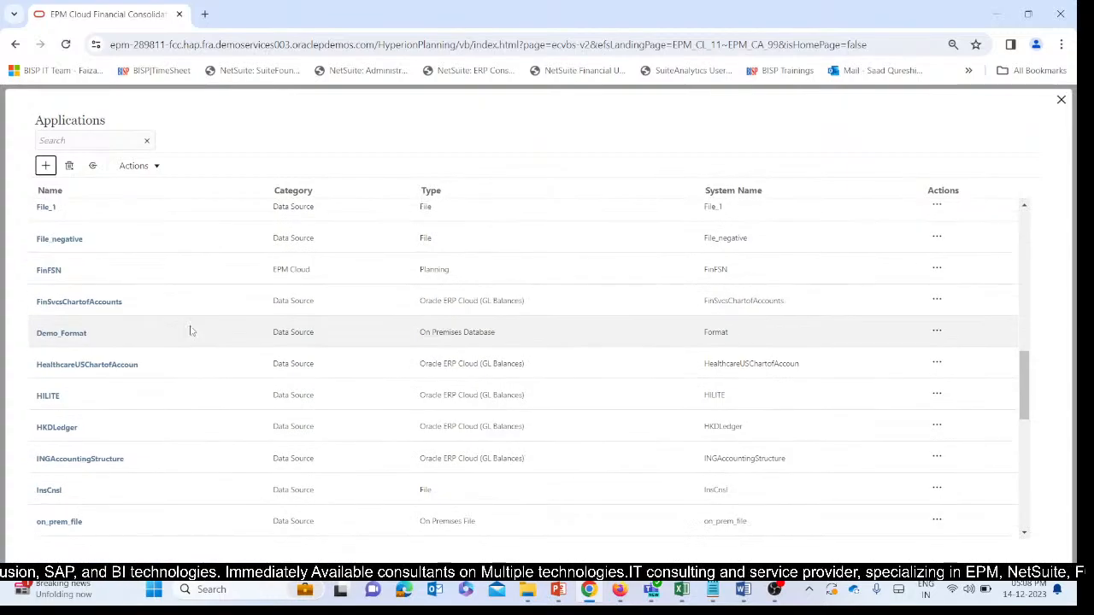
pyautogui.scroll(-2, 188, 420)
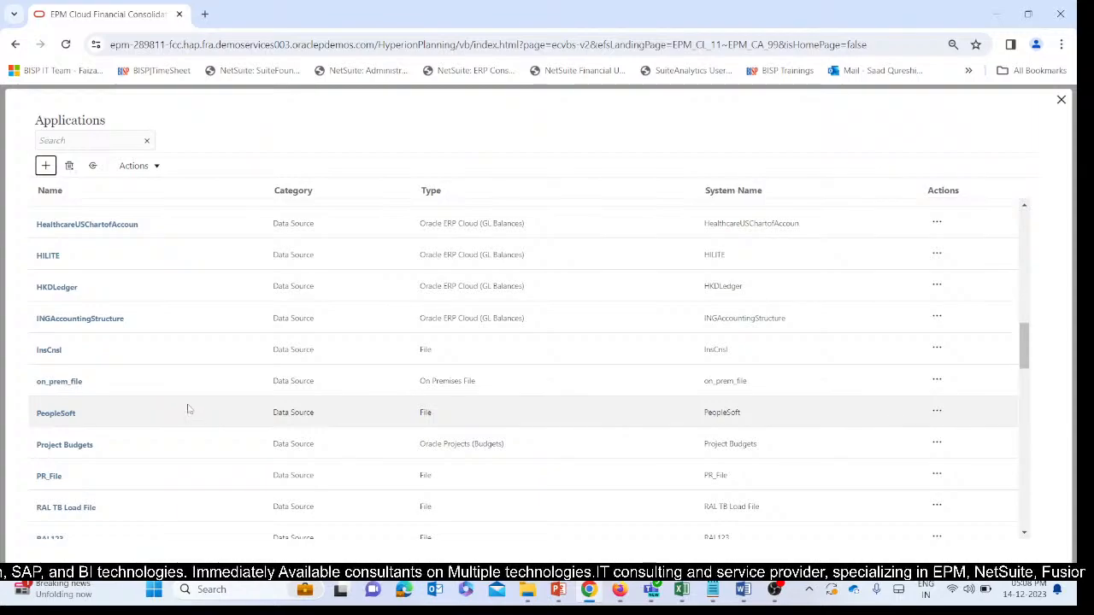
pyautogui.scroll(-4, 188, 410)
pyautogui.scroll(-3, 186, 403)
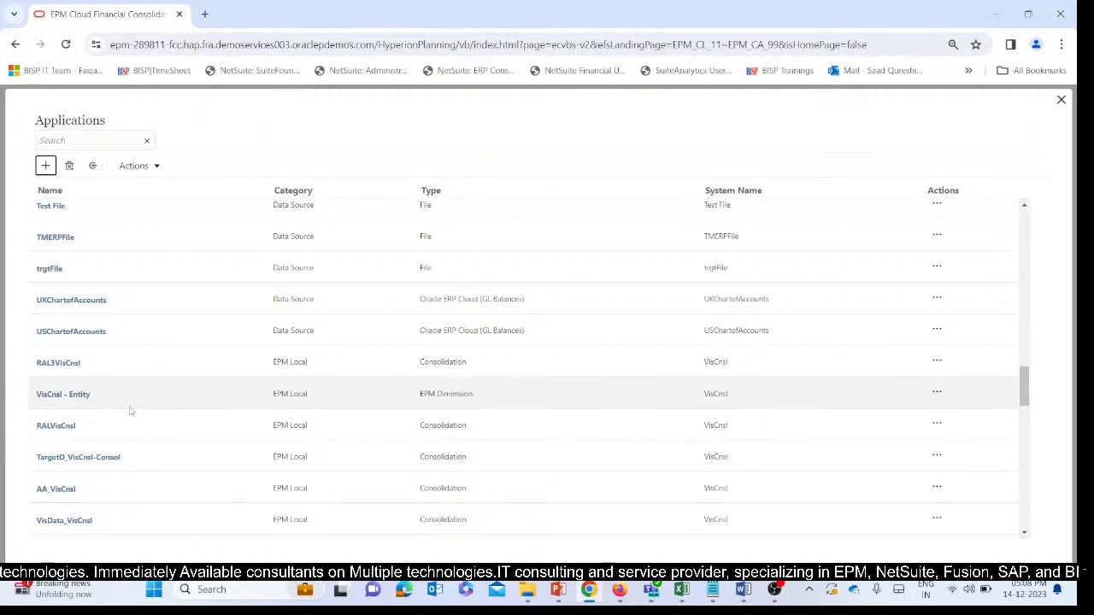
pyautogui.scroll(2, 175, 433)
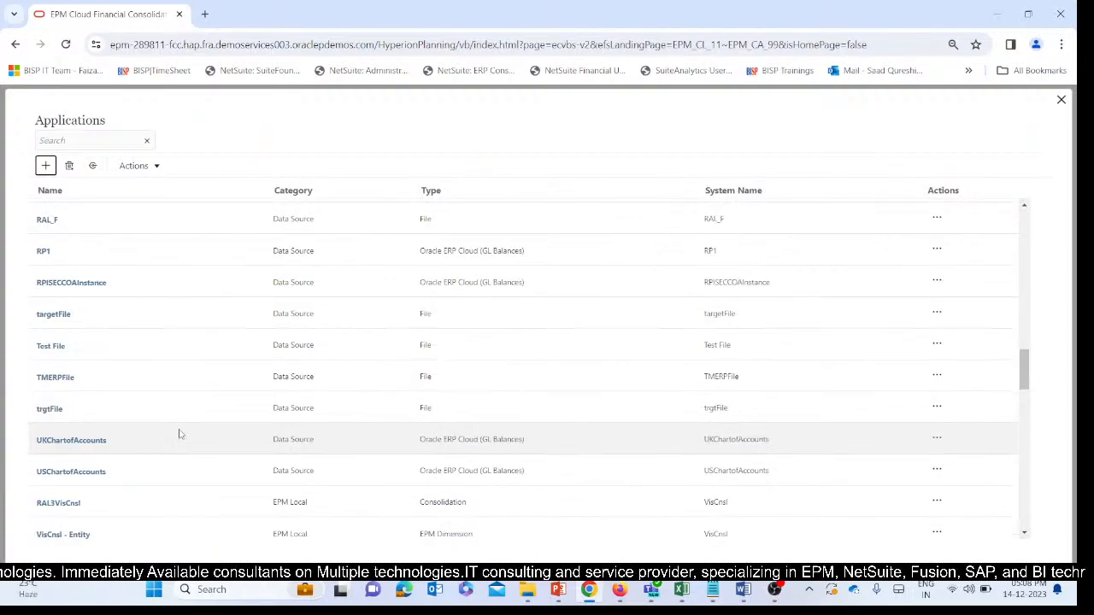
pyautogui.scroll(-2, 179, 434)
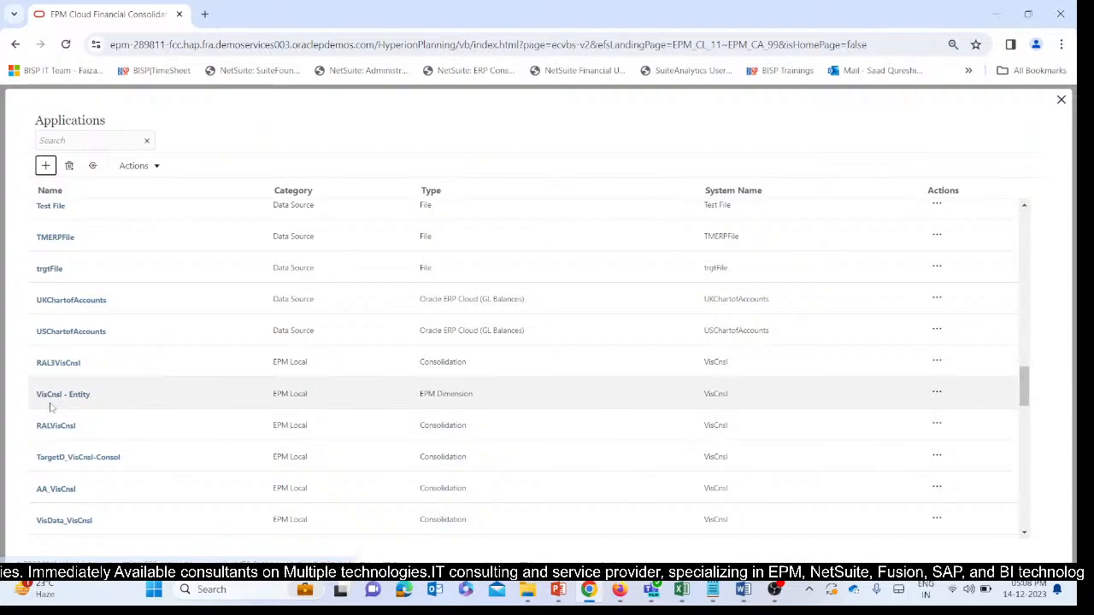
pyautogui.scroll(-8, 135, 500)
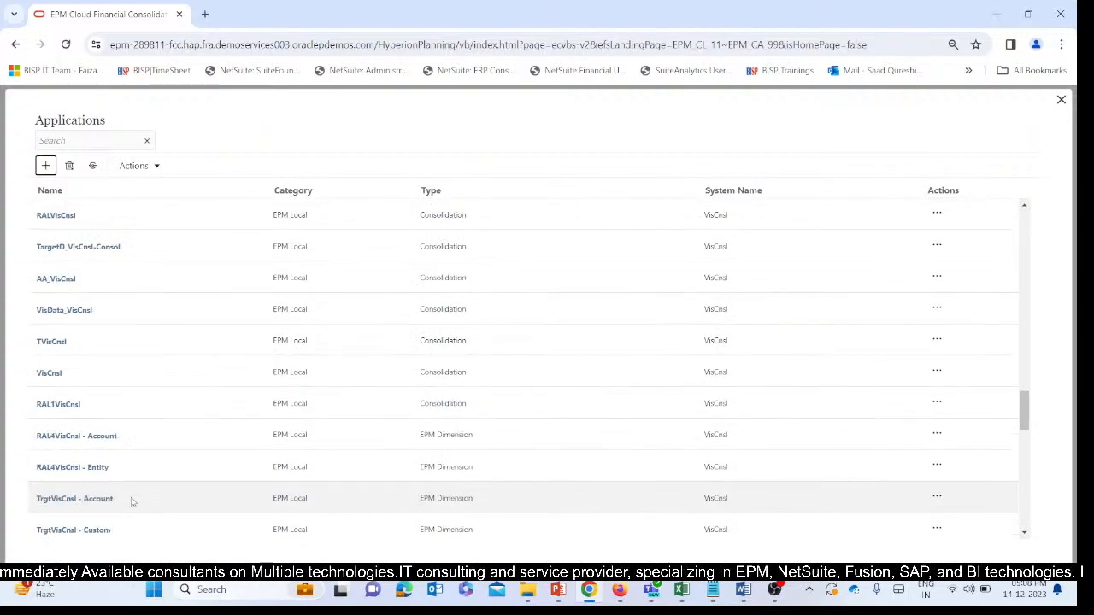
pyautogui.scroll(-5, 132, 496)
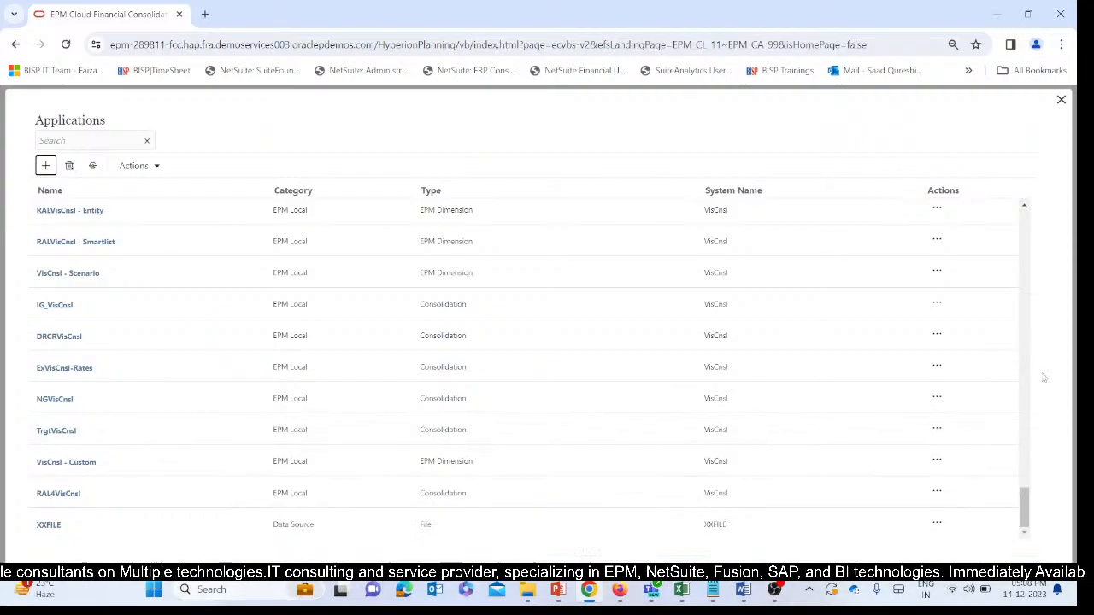
pyautogui.scroll(2, 1006, 332)
pyautogui.scroll(5, 1006, 333)
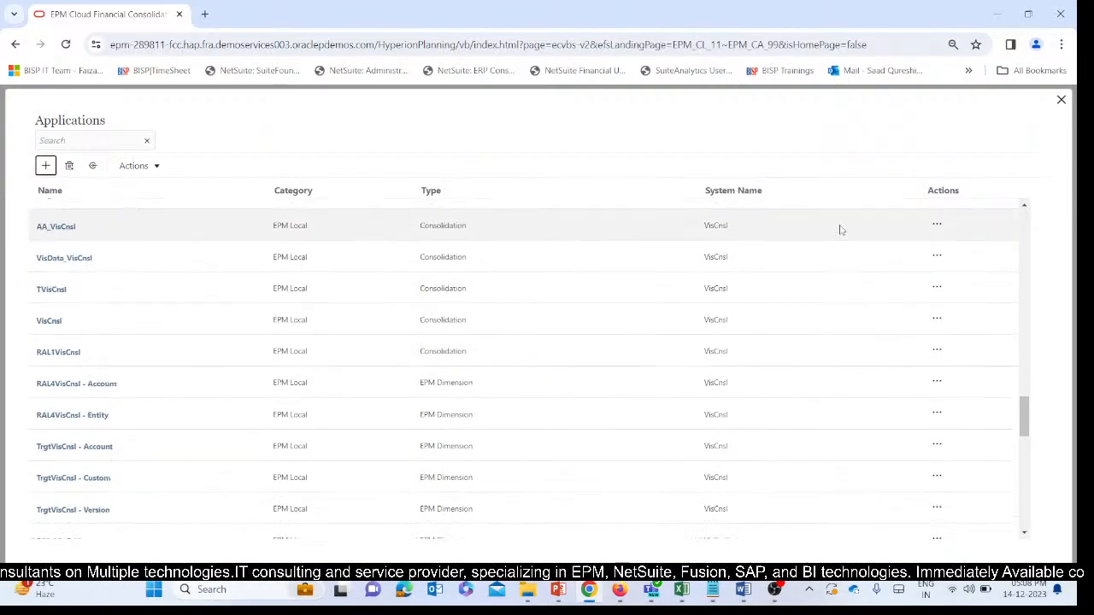
pyautogui.scroll(3, 787, 357)
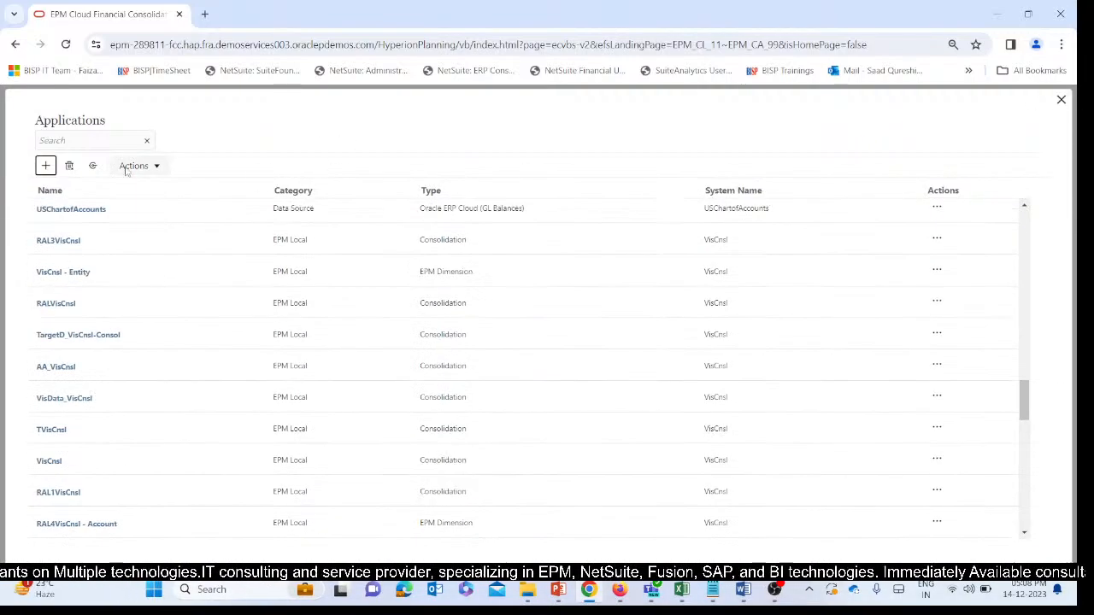
# Close the Applications list and open Data Management from the Navigator.
pyautogui.click(1062, 101)
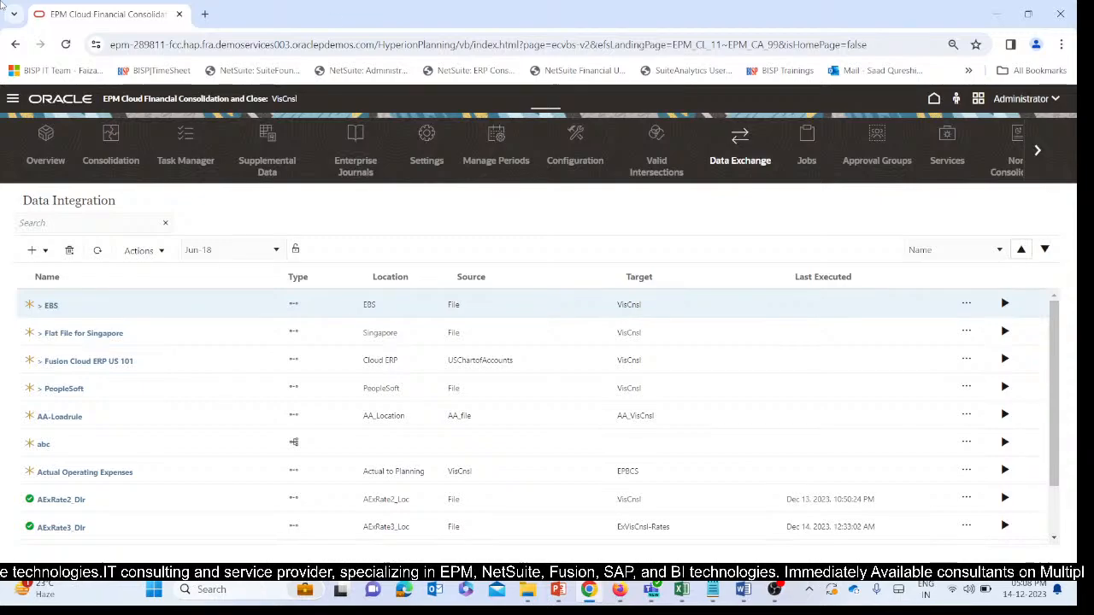
pyautogui.click(13, 100)
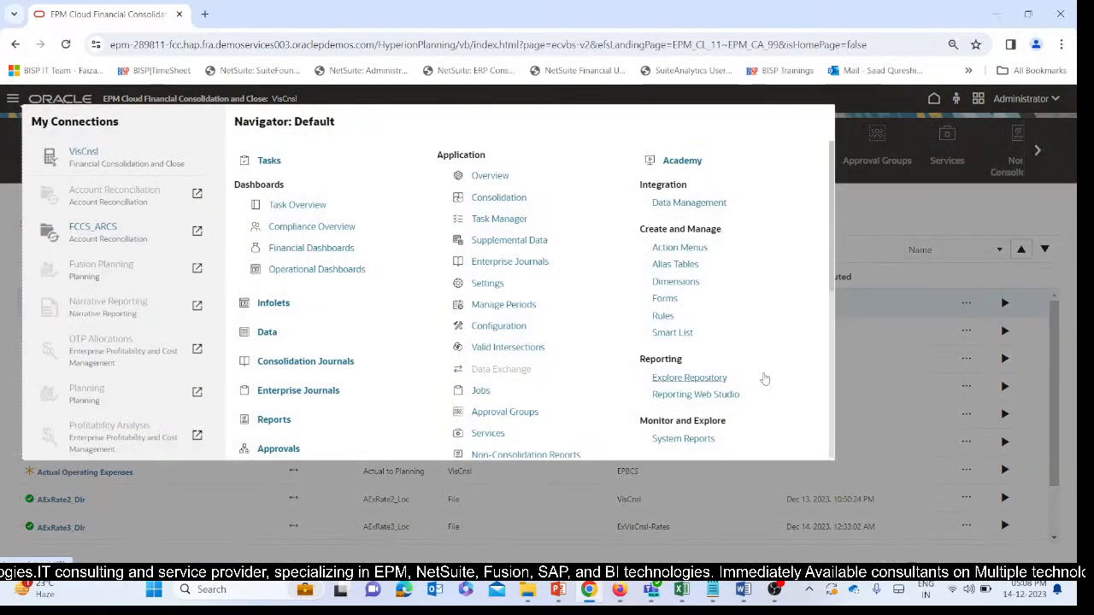
pyautogui.click(687, 203)
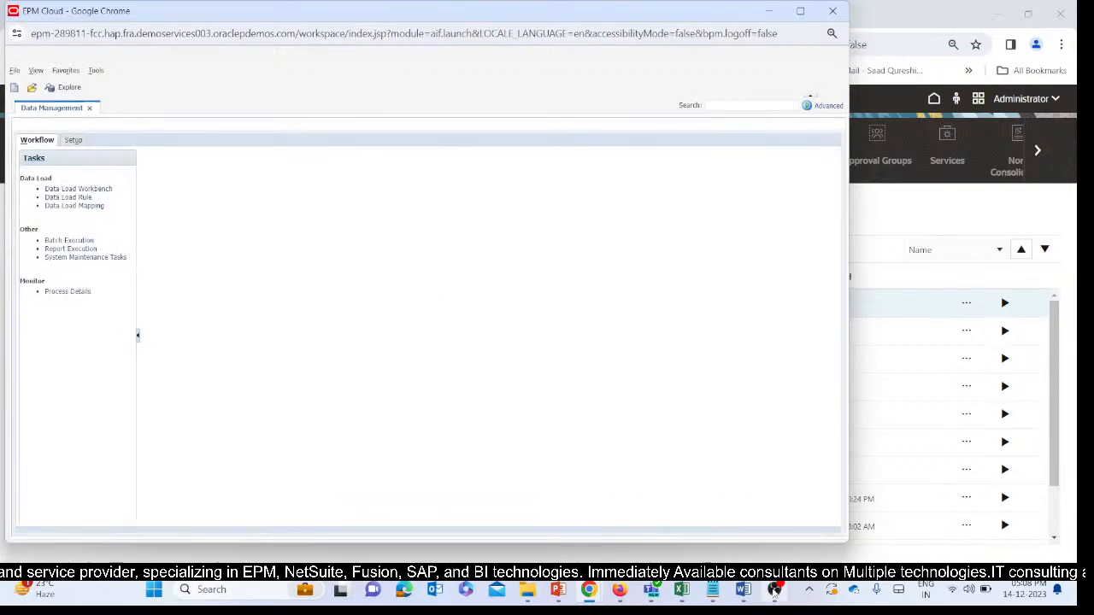
# Switch to YouTube Studio to check the live stream, and return to the Data Management window.
pyautogui.moveTo(776, 589)
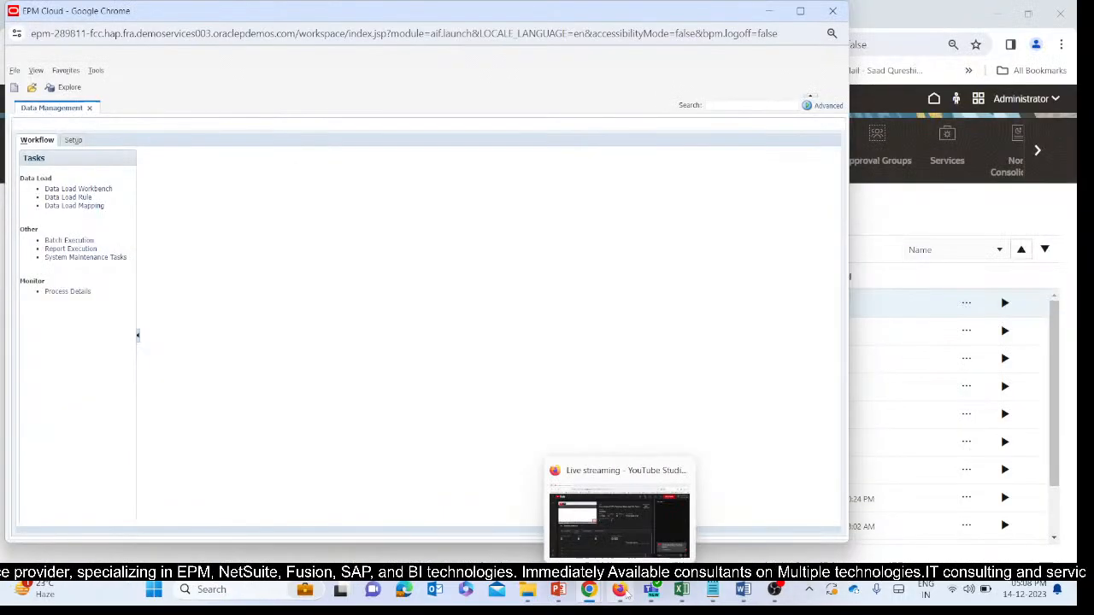
pyautogui.click(615, 500)
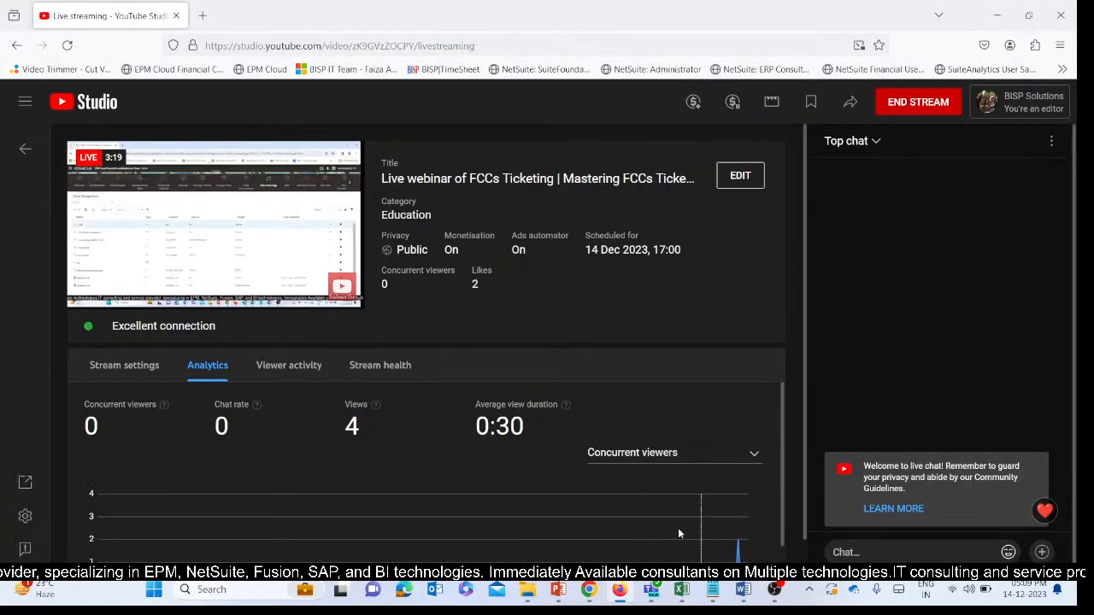
pyautogui.moveTo(683, 592)
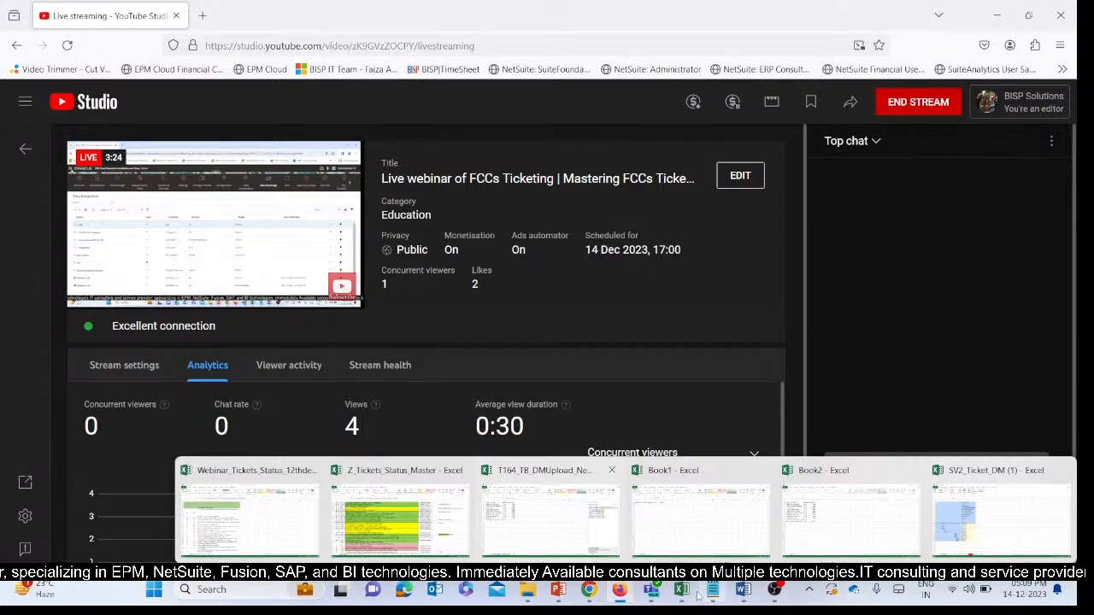
pyautogui.moveTo(588, 592)
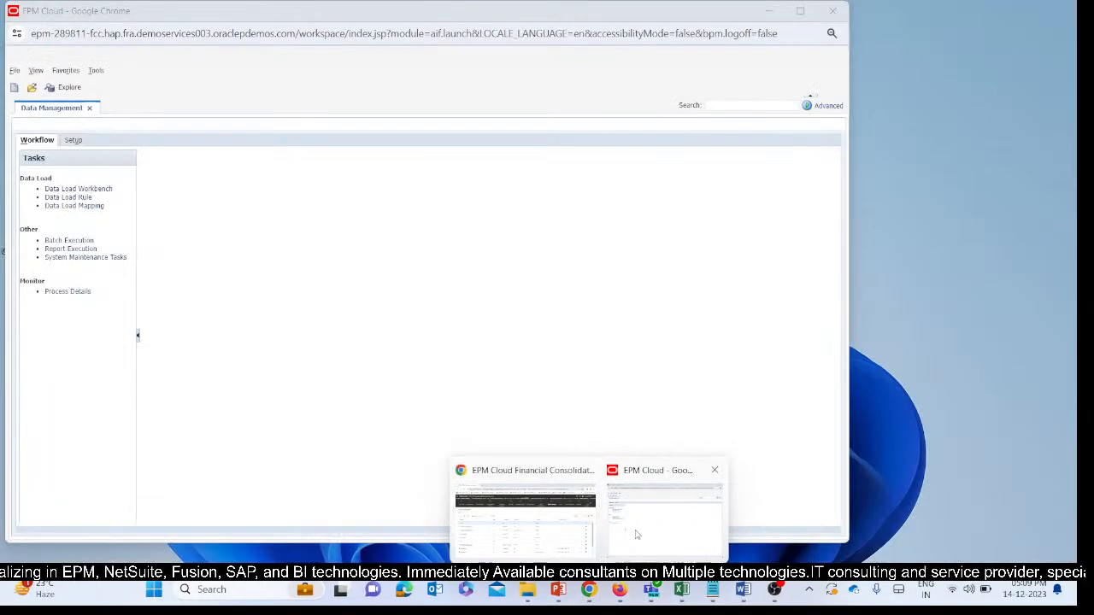
pyautogui.click(635, 535)
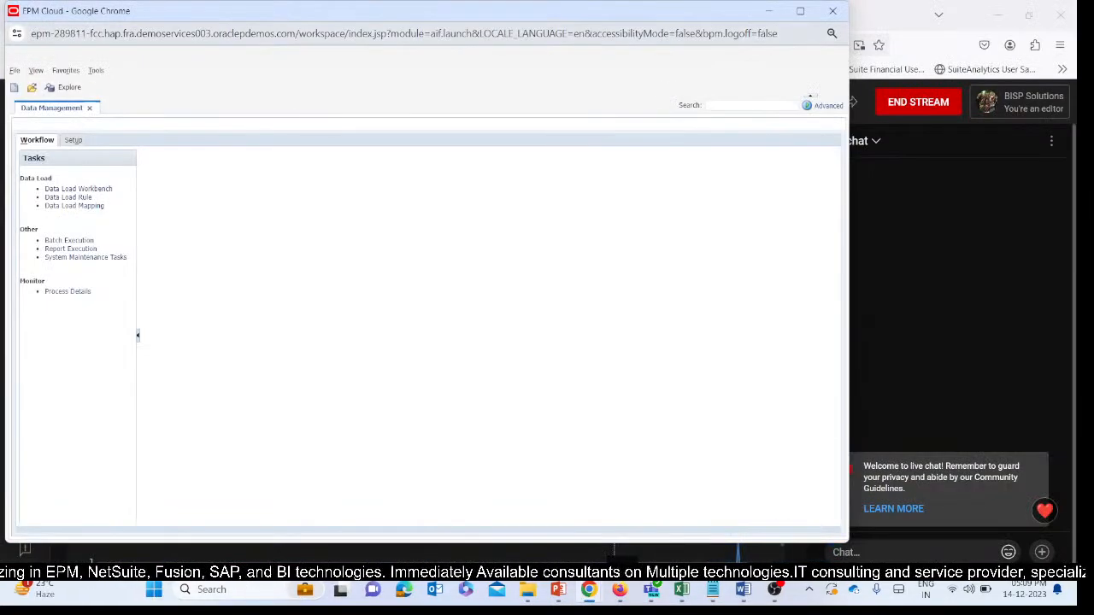
# Maximize the Data Management window and open the Import Format page of the integration setup.
pyautogui.click(800, 12)
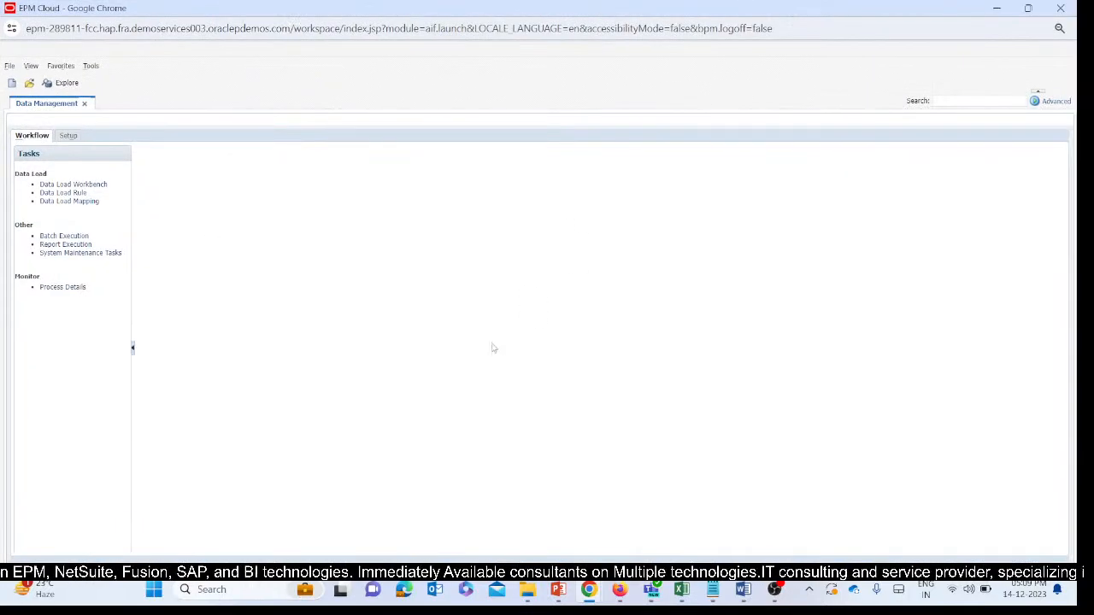
pyautogui.click(68, 136)
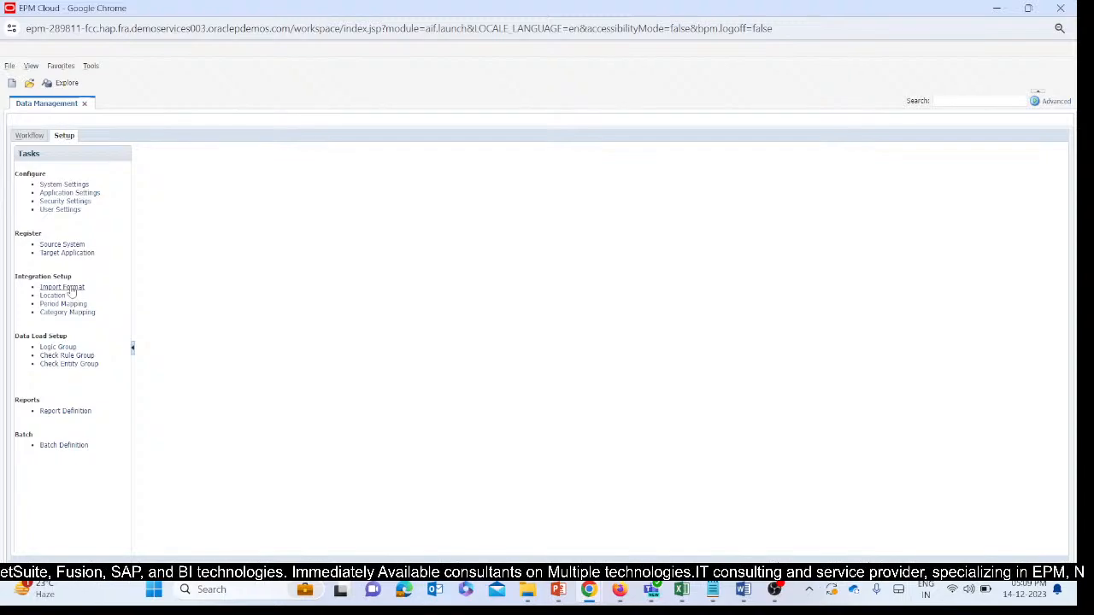
pyautogui.click(63, 287)
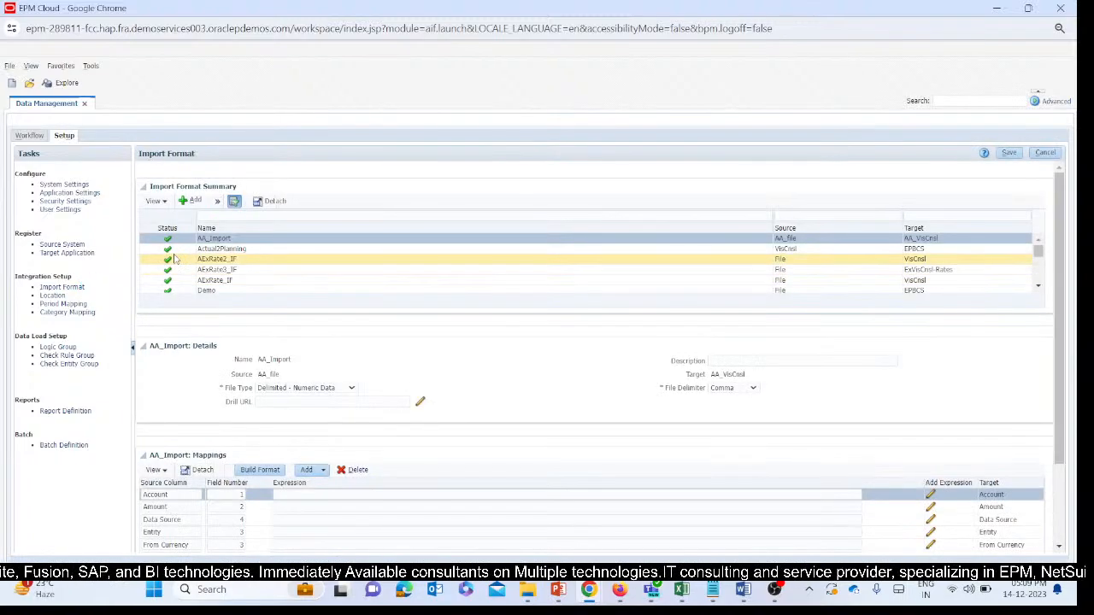
pyautogui.scroll(-3, 351, 346)
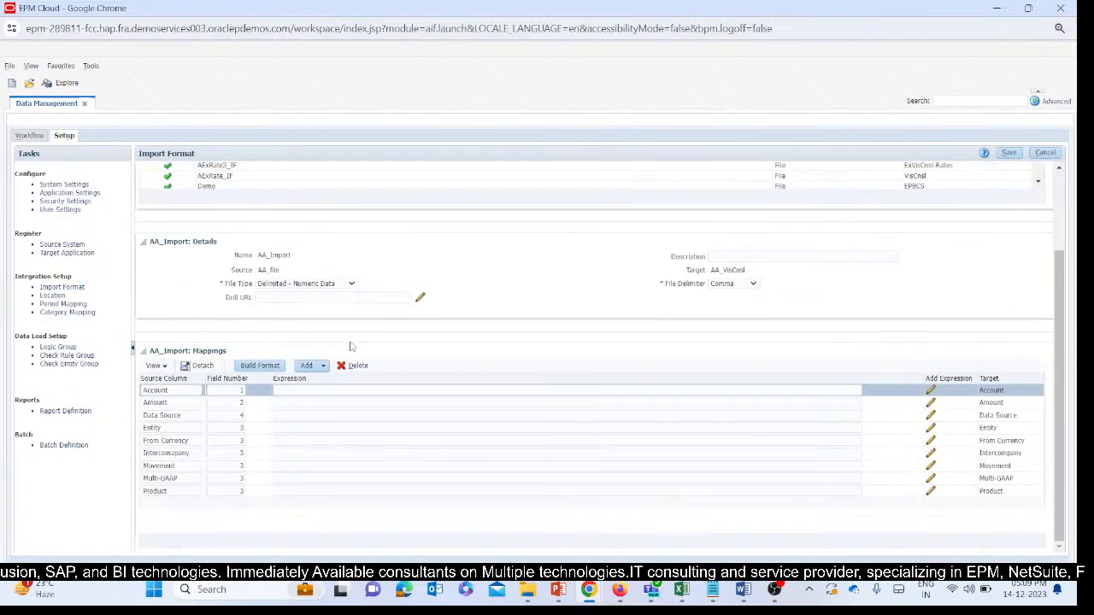
pyautogui.scroll(3, 457, 293)
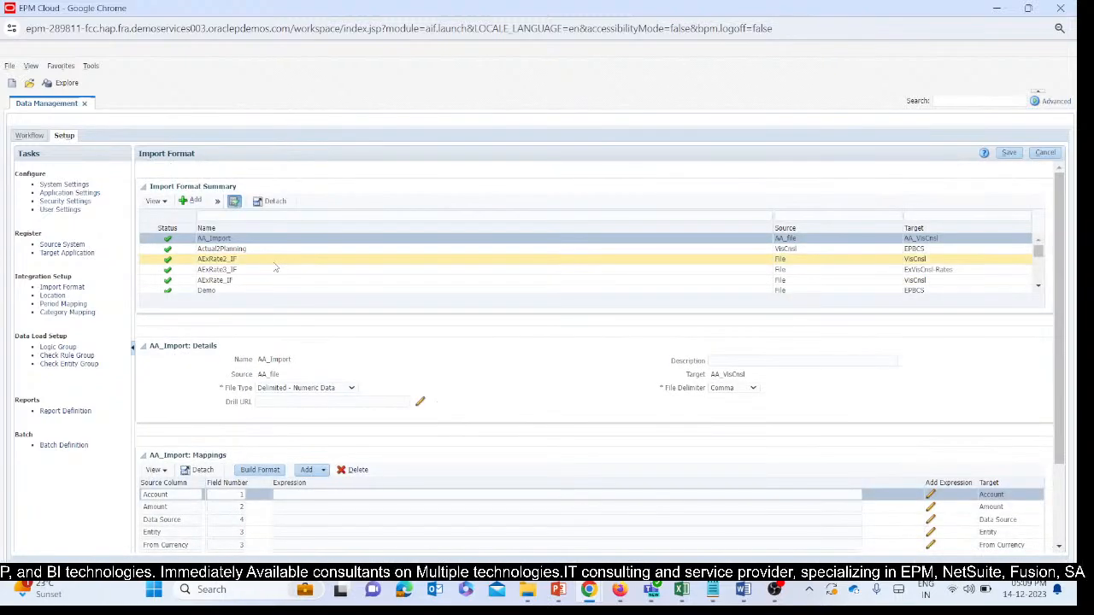
# Add a new import format and name it NegativeToP_IMF.
pyautogui.click(187, 200)
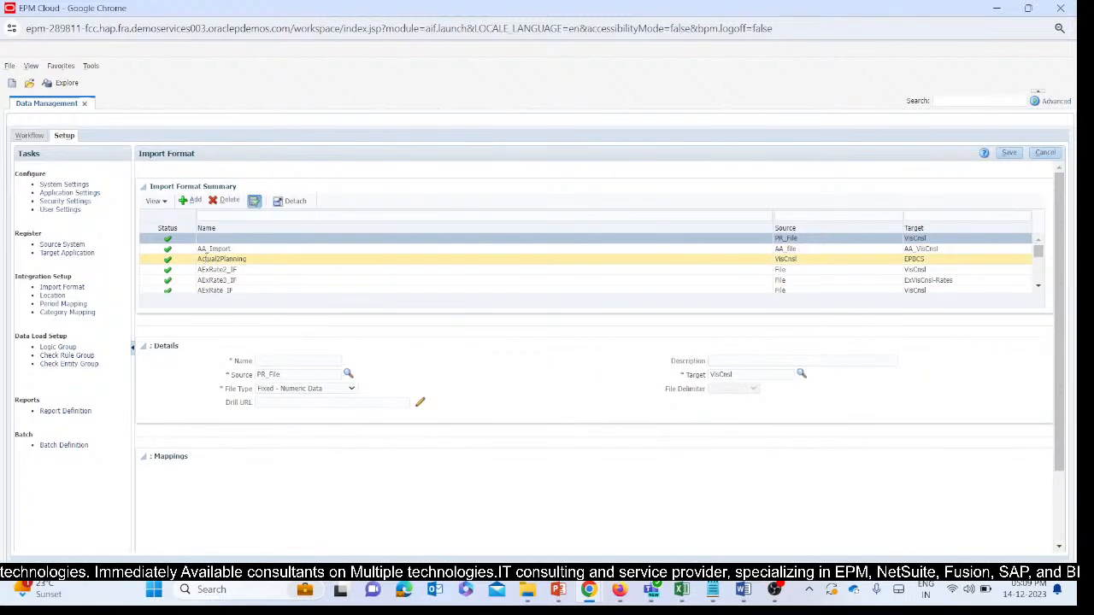
pyautogui.click(308, 361)
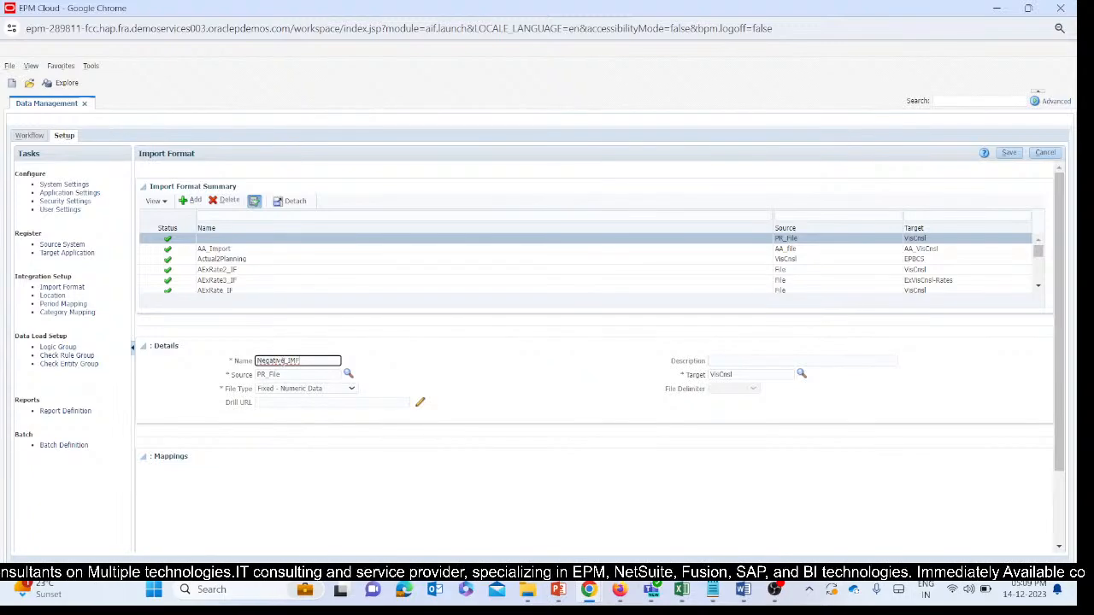
pyautogui.write('GL')
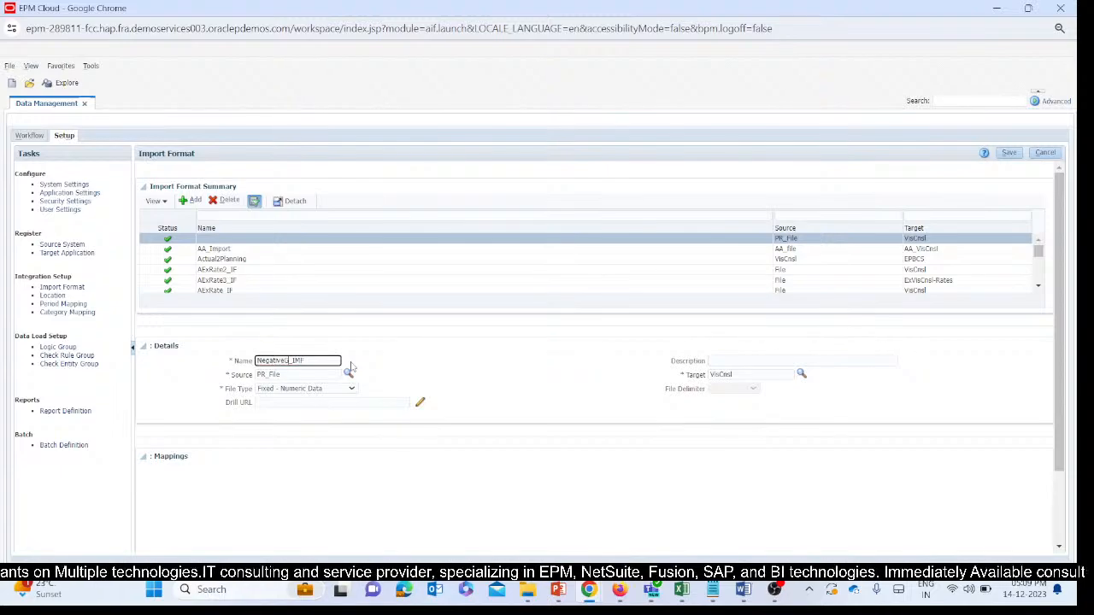
pyautogui.click(352, 365)
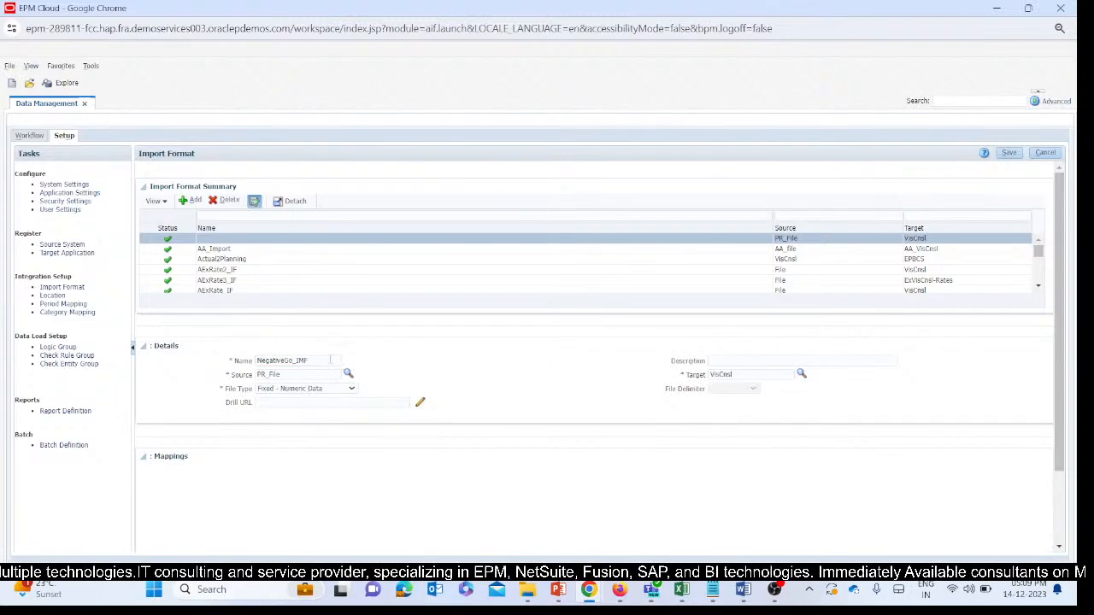
pyautogui.click(291, 361)
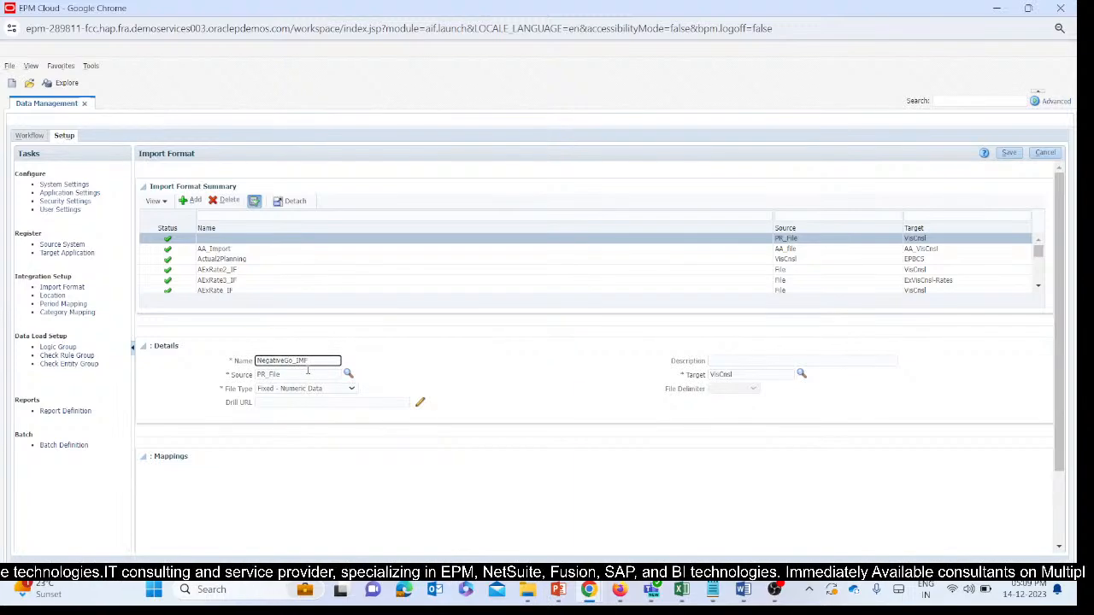
pyautogui.press('BackSpace')
pyautogui.write('T')
pyautogui.press('Right')
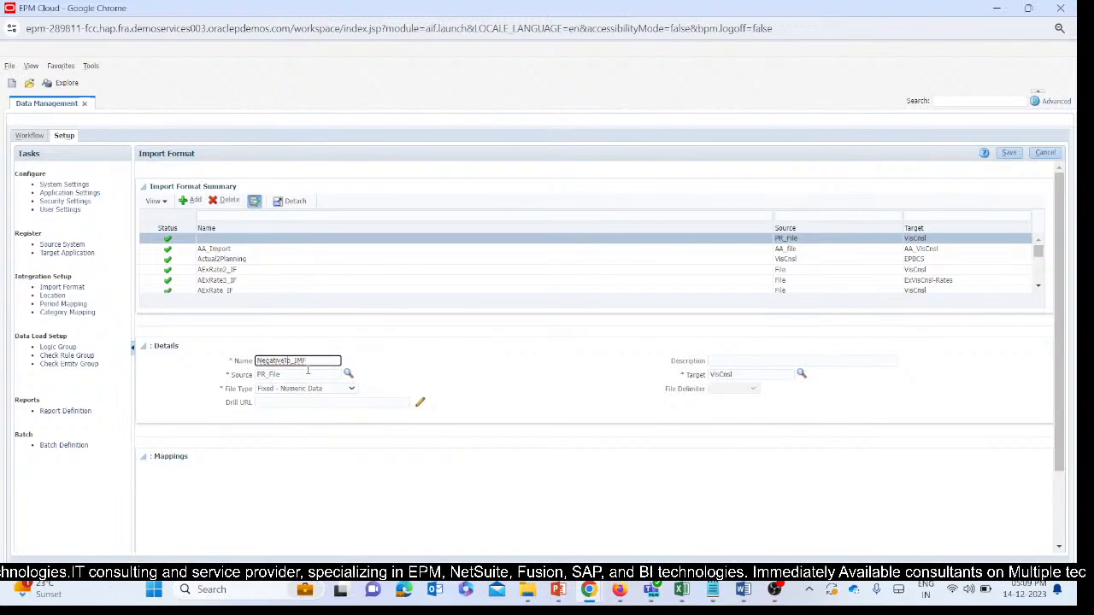
pyautogui.click(369, 353)
# Set the new import format's source to File_negative.
pyautogui.click(348, 374)
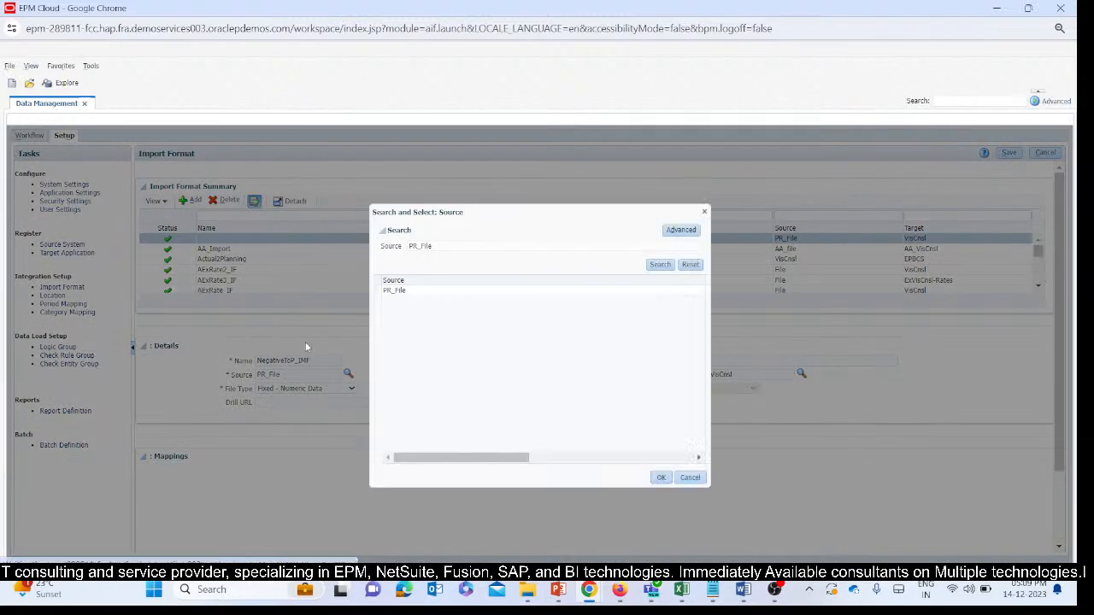
pyautogui.click(683, 265)
pyautogui.click(665, 265)
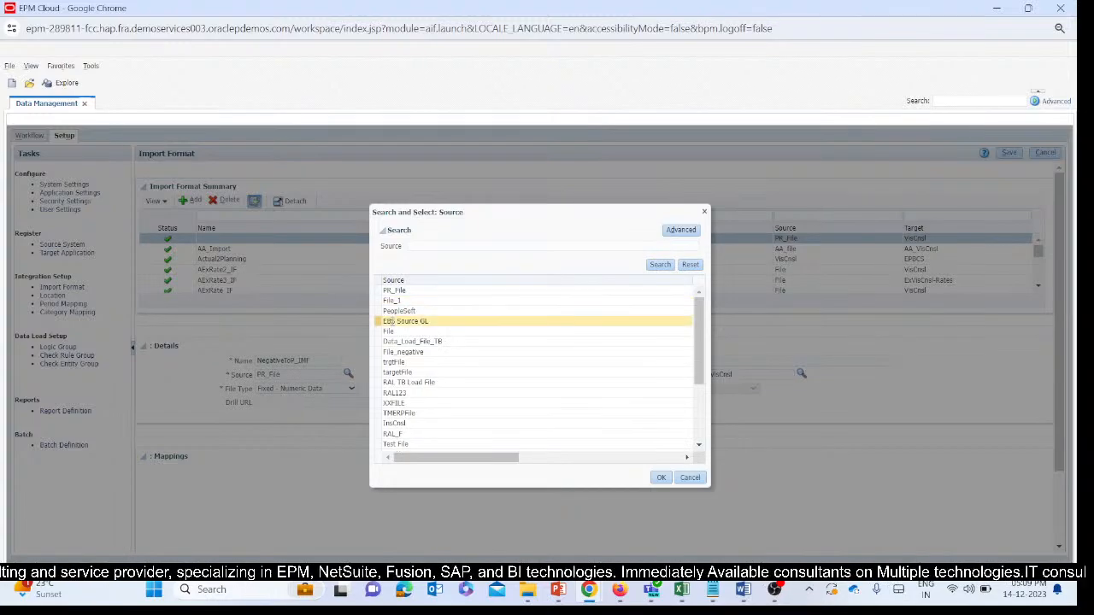
pyautogui.click(410, 353)
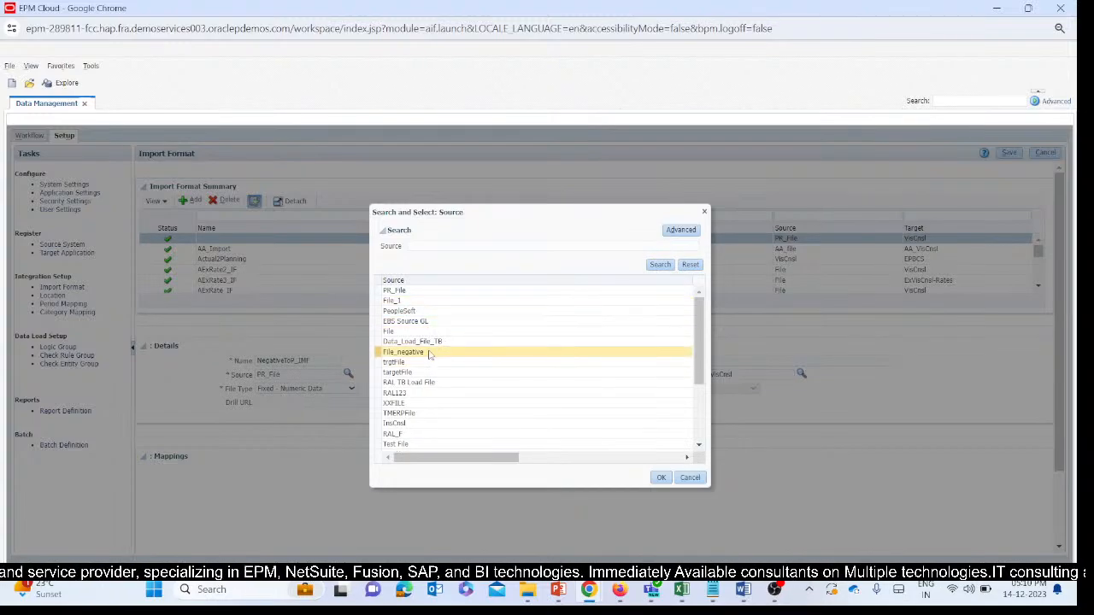
pyautogui.click(661, 478)
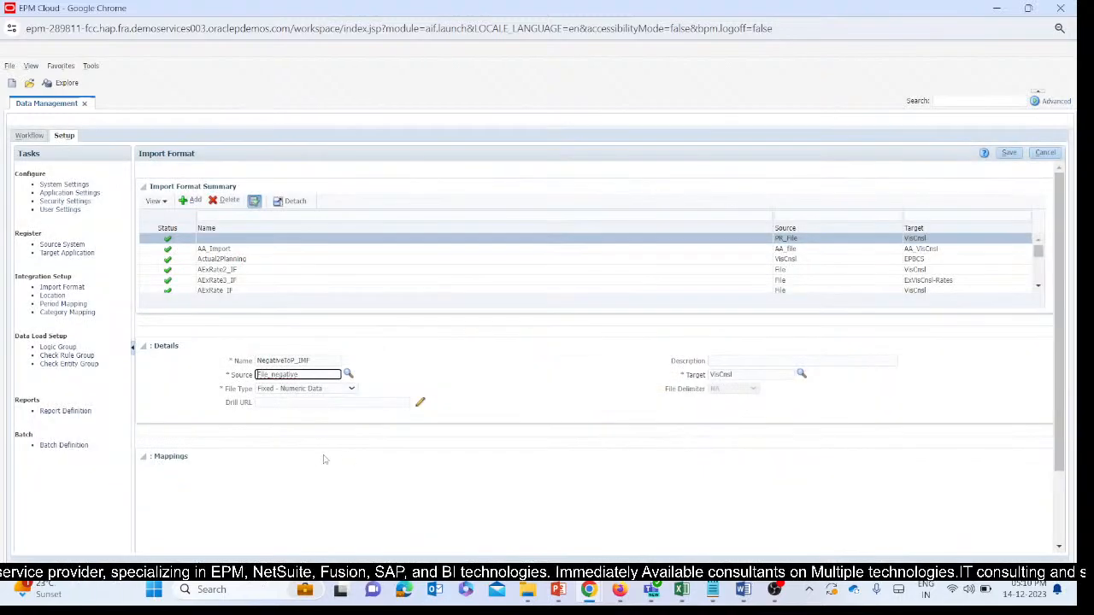
# Set the import format's target to NGVisCnsl and save the import format.
pyautogui.click(801, 373)
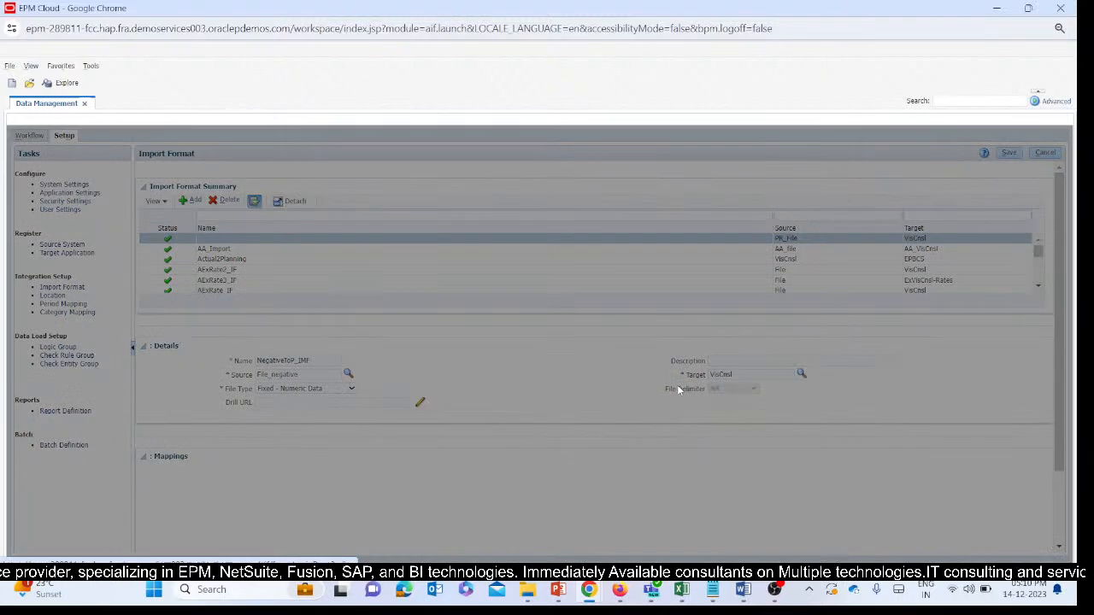
pyautogui.click(689, 264)
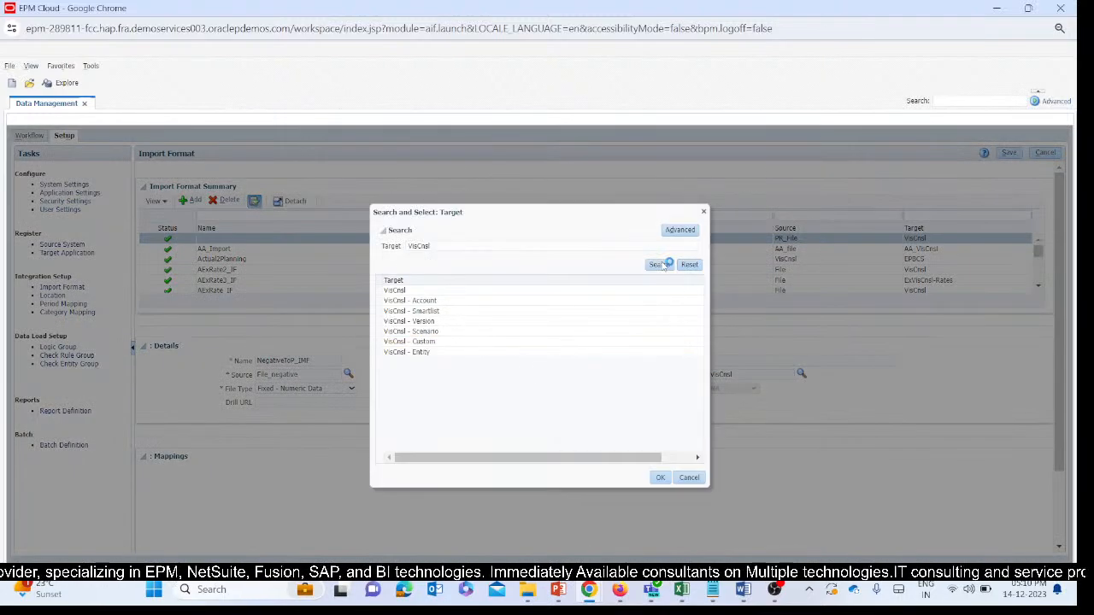
pyautogui.click(658, 266)
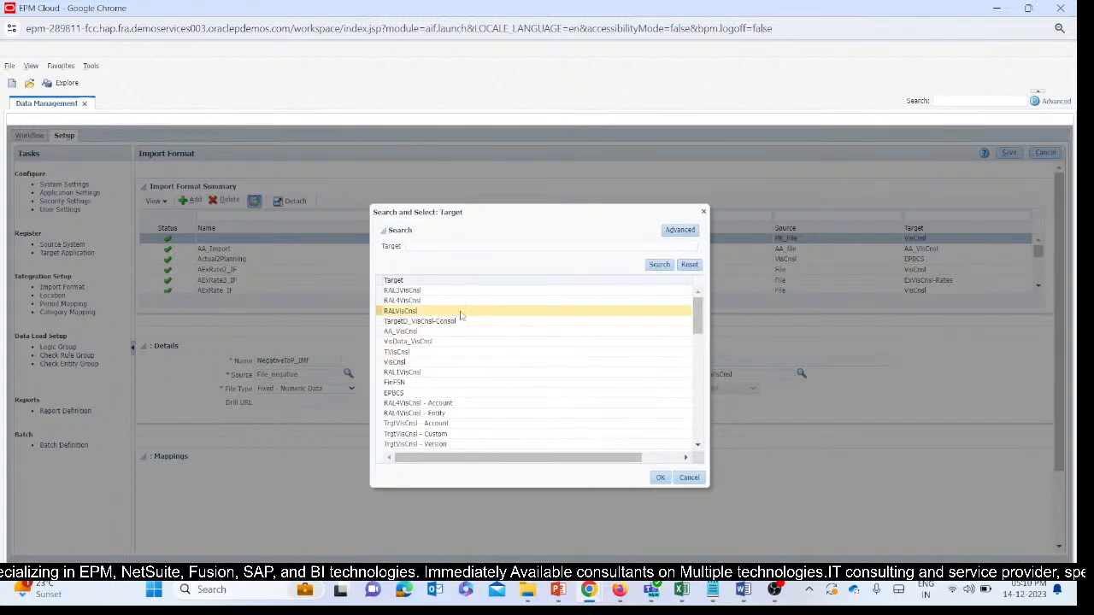
pyautogui.scroll(-10, 460, 316)
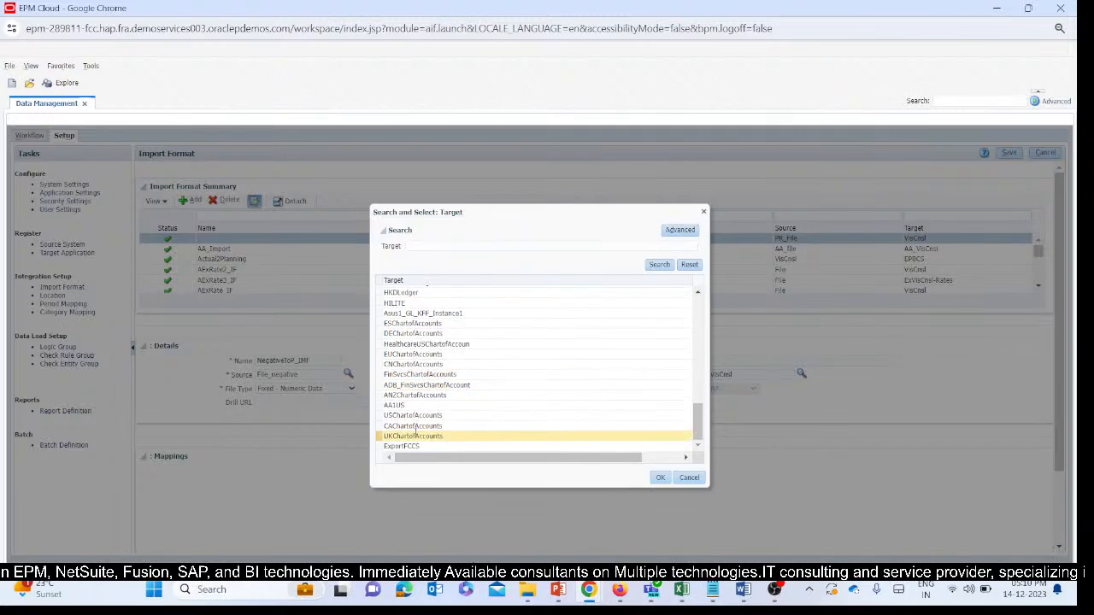
pyautogui.scroll(3, 419, 363)
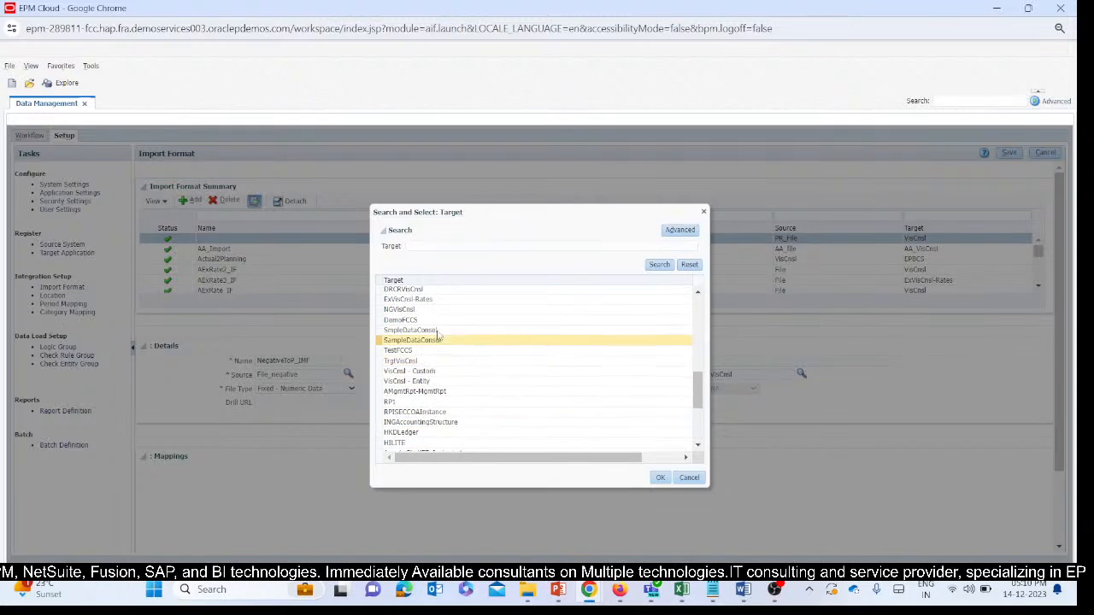
pyautogui.click(408, 311)
pyautogui.click(660, 478)
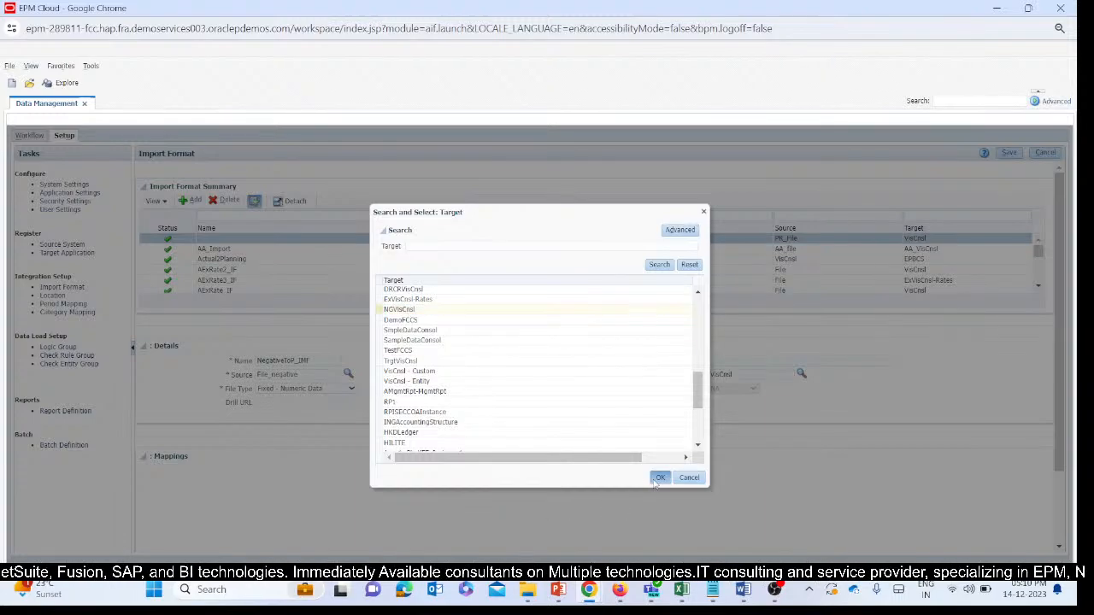
pyautogui.scroll(-2, 639, 389)
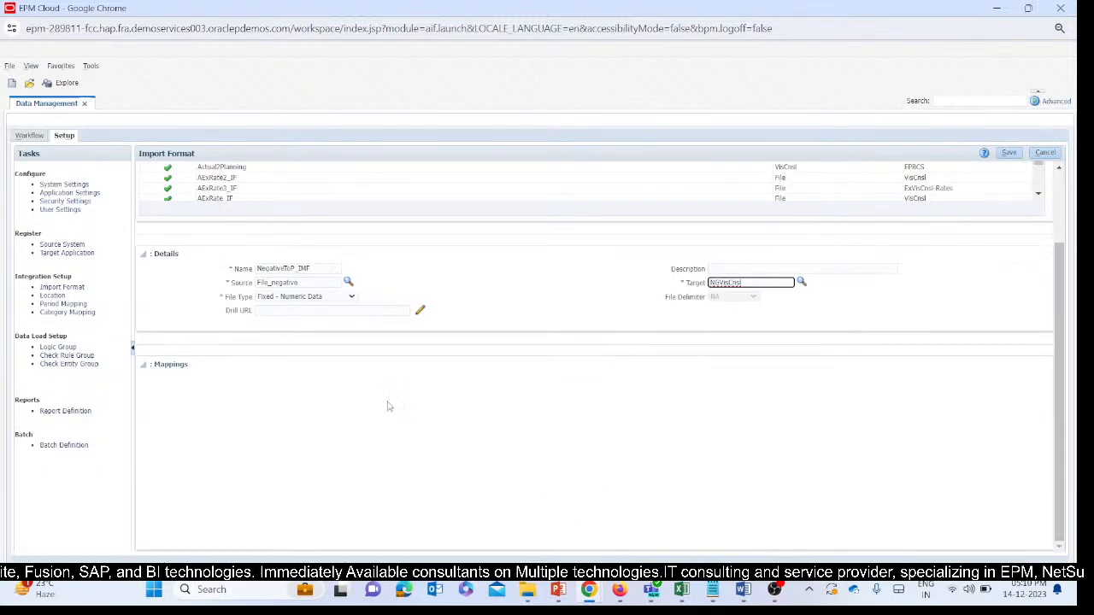
pyautogui.scroll(2, 816, 231)
pyautogui.click(1008, 153)
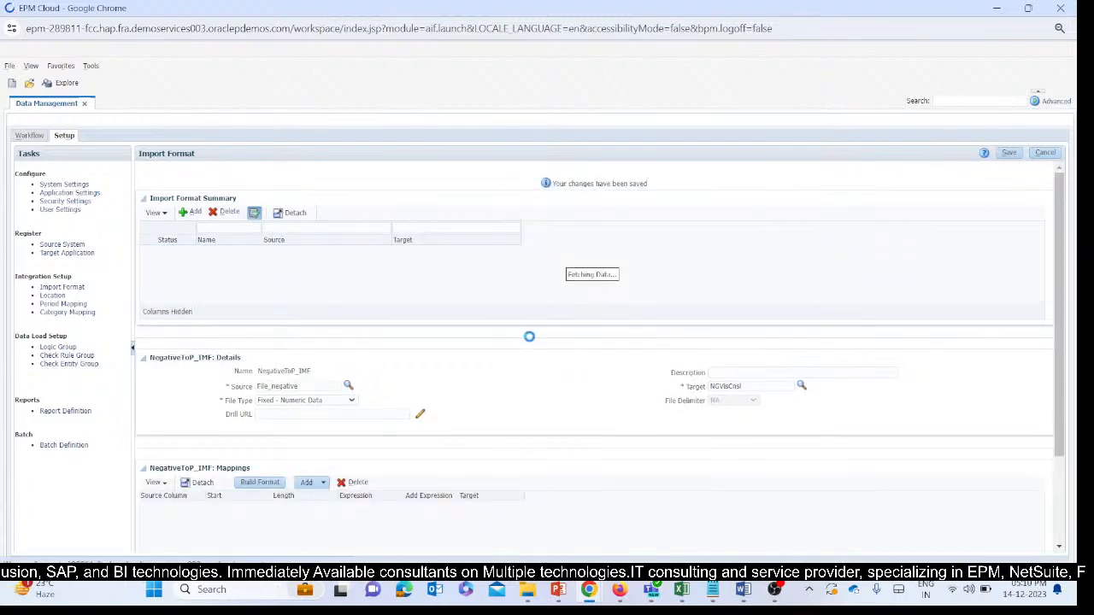
# Change the import format's file type to Delimited - Numeric Data and save it.
pyautogui.scroll(-3, 502, 402)
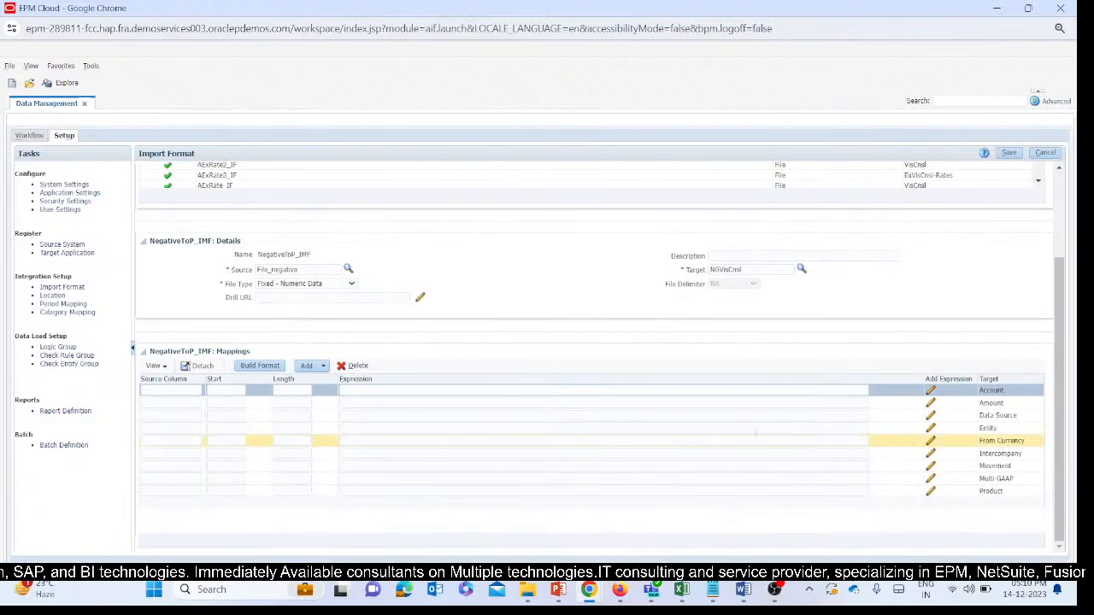
pyautogui.click(301, 288)
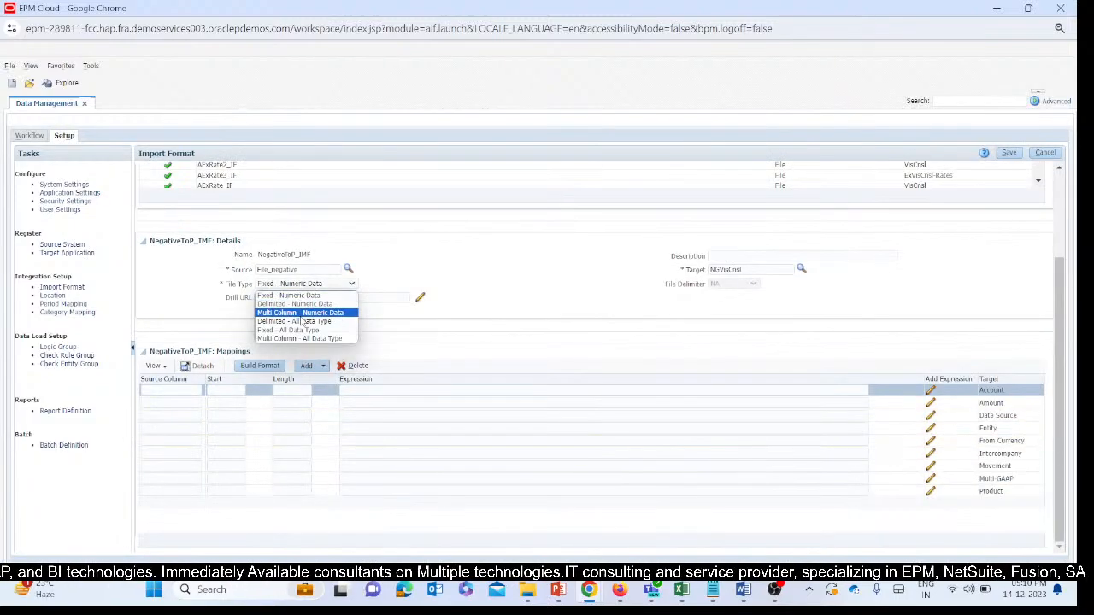
pyautogui.click(305, 305)
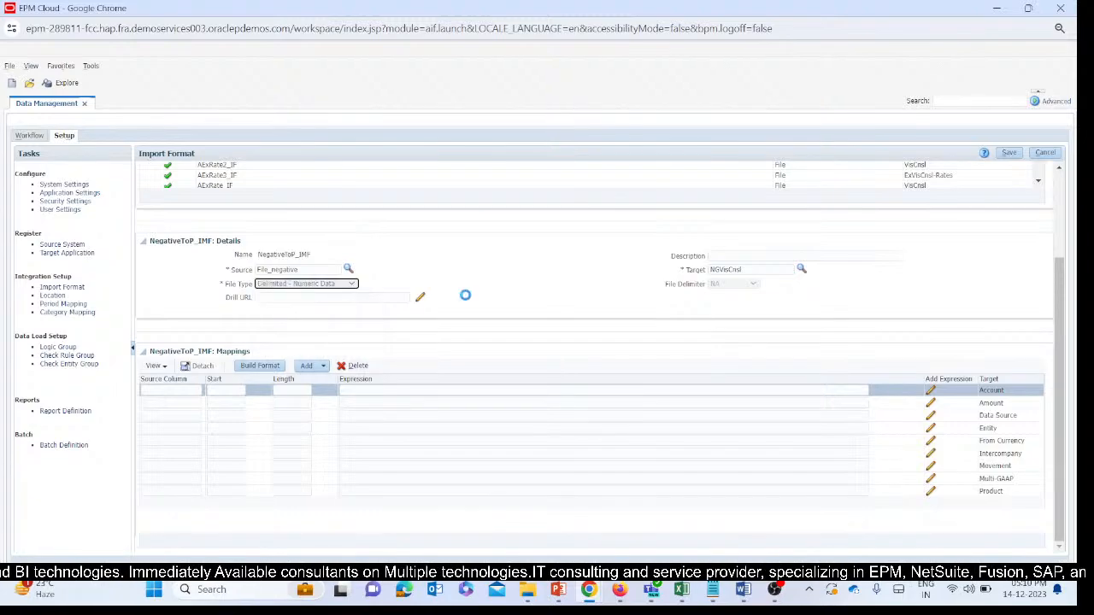
pyautogui.click(1009, 153)
# Enter Account as the source column for the Account target in the NegativeToP_IMF mappings.
pyautogui.scroll(-3, 433, 415)
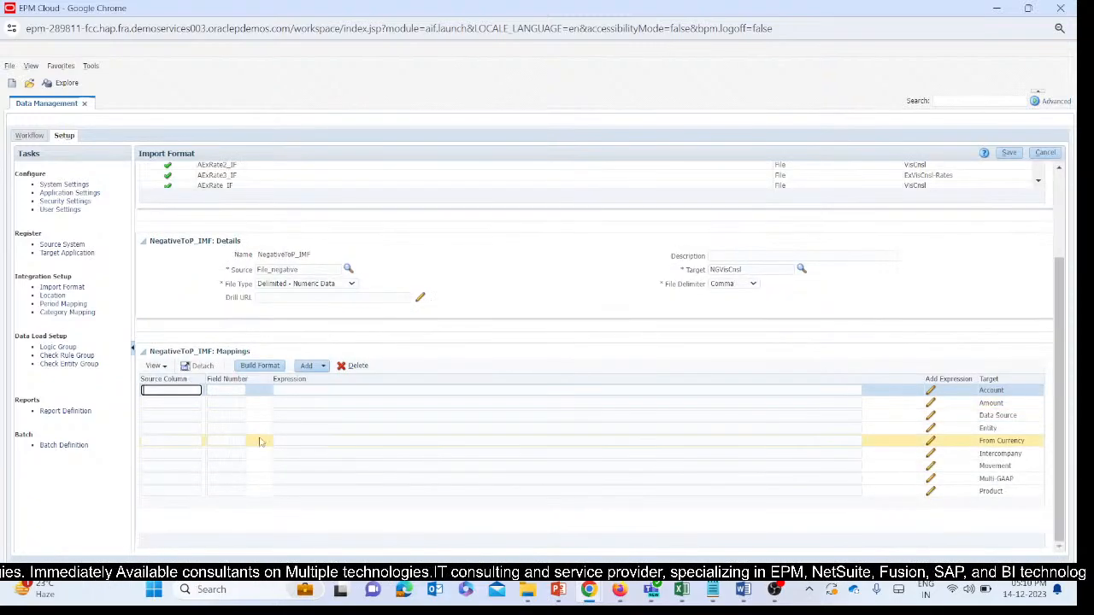
pyautogui.doubleClick(989, 391)
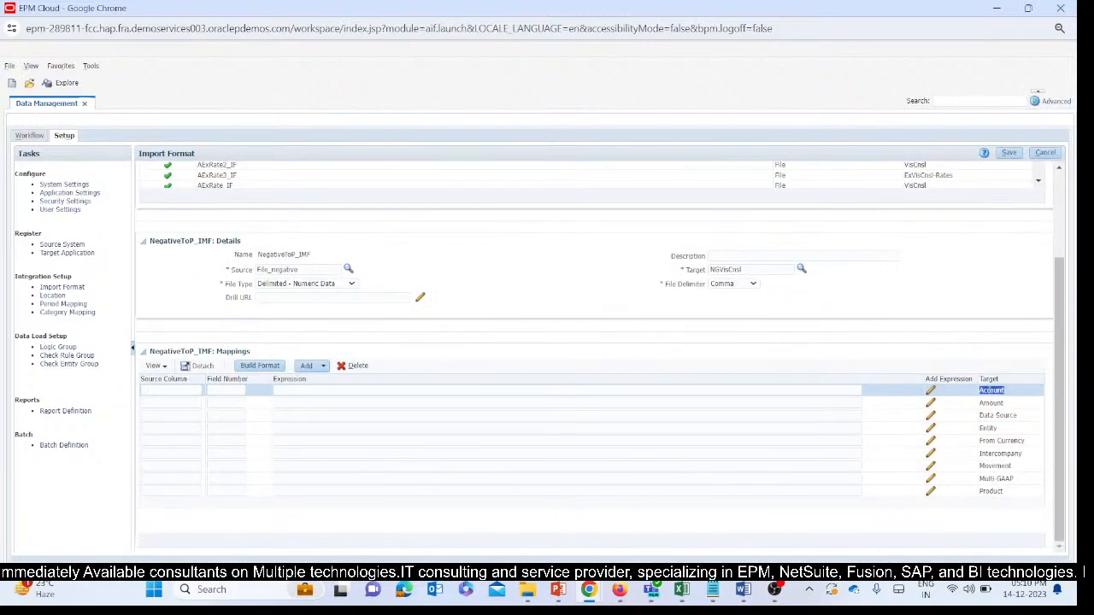
pyautogui.click(944, 414)
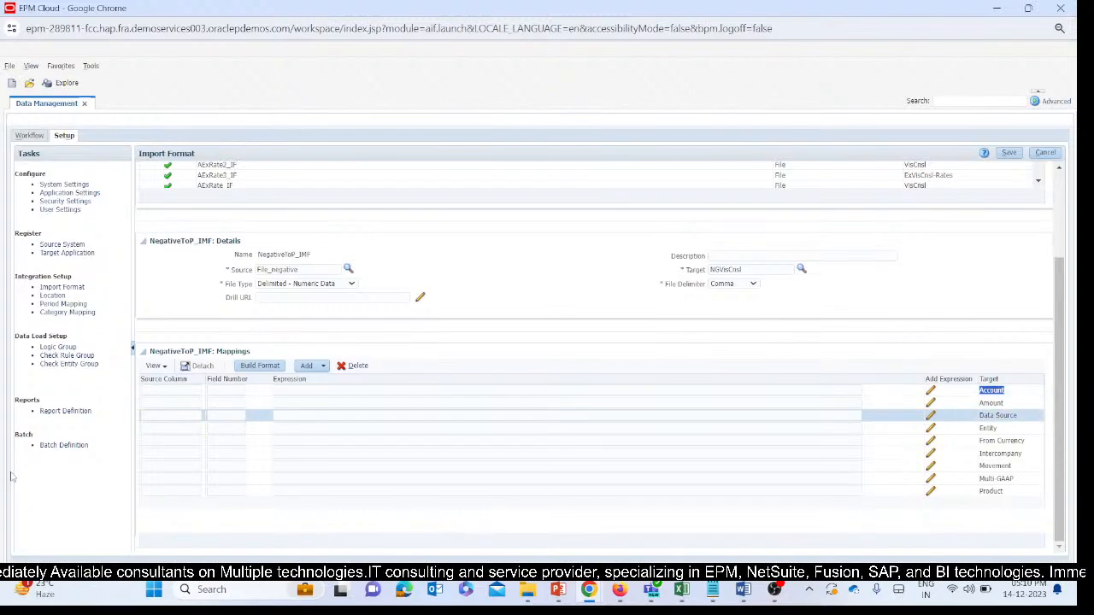
pyautogui.click(170, 393)
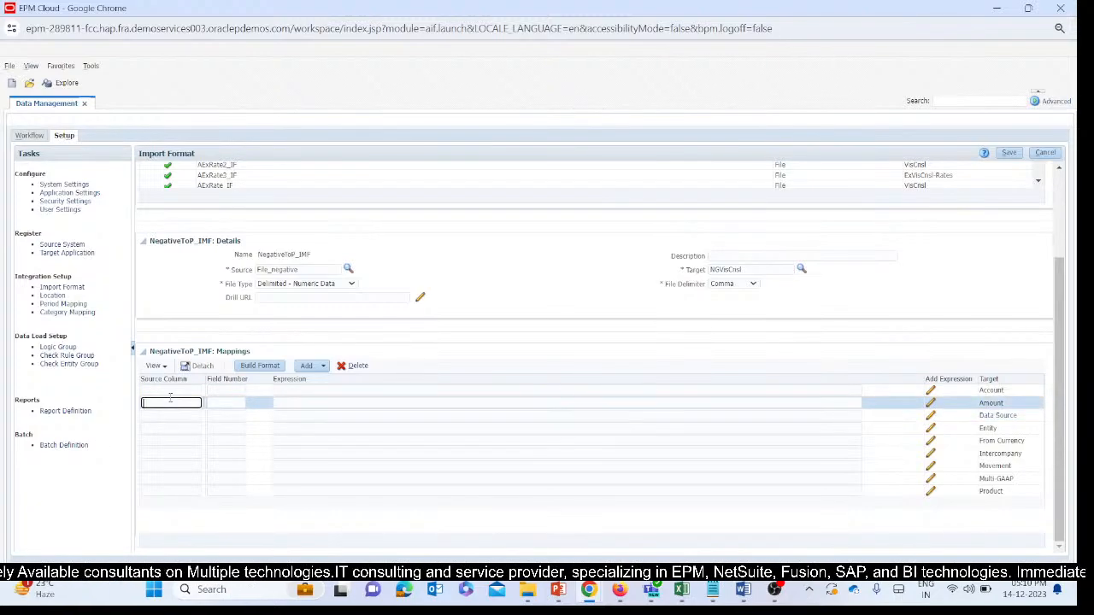
pyautogui.write('Account')
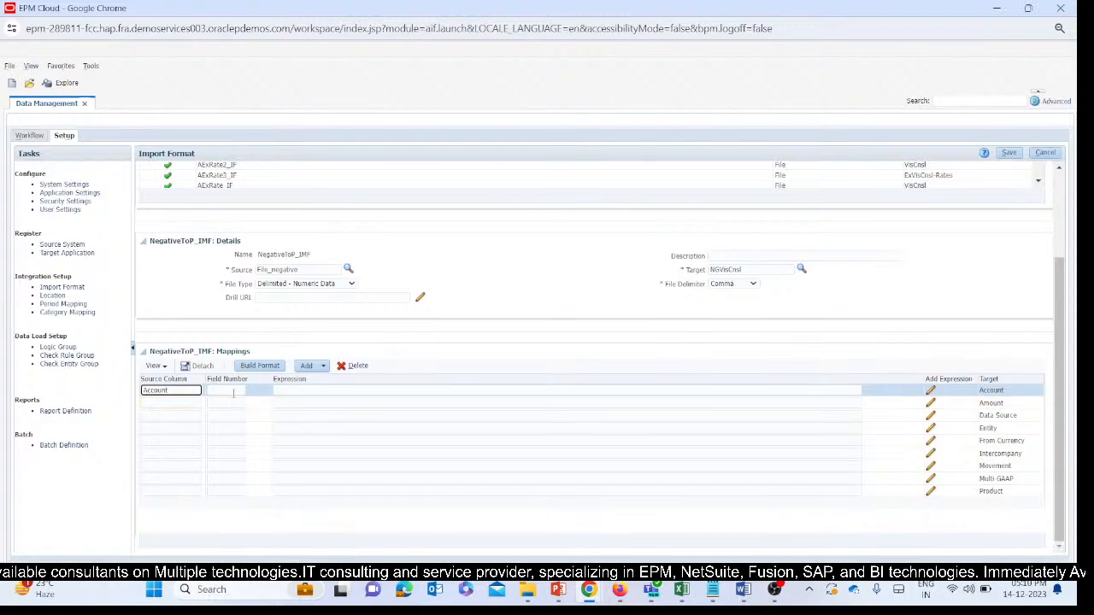
pyautogui.press('Tab')
# Check the column order in the T164_TB_DMUpload_Negativesign workbook, and set the Account mapping's field number to 1 in Data Management.
pyautogui.moveTo(720, 604)
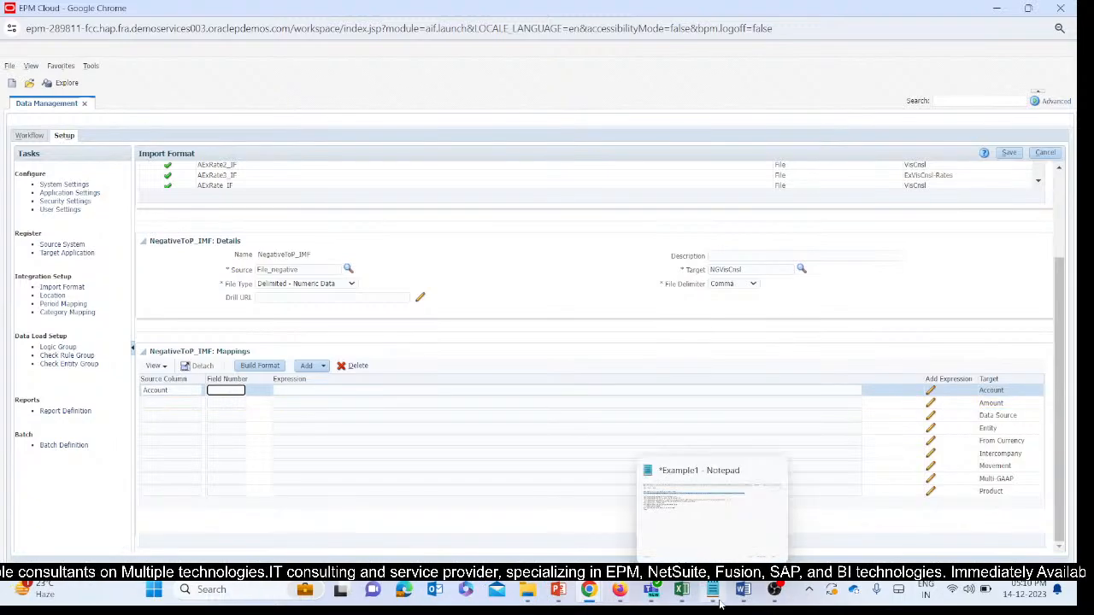
pyautogui.moveTo(681, 598)
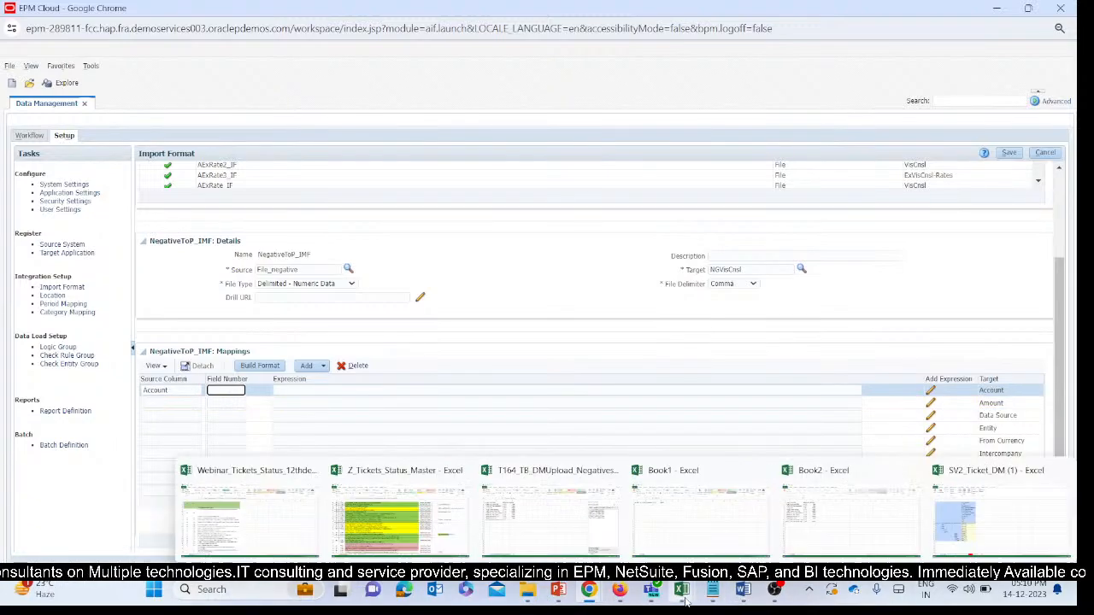
pyautogui.click(577, 532)
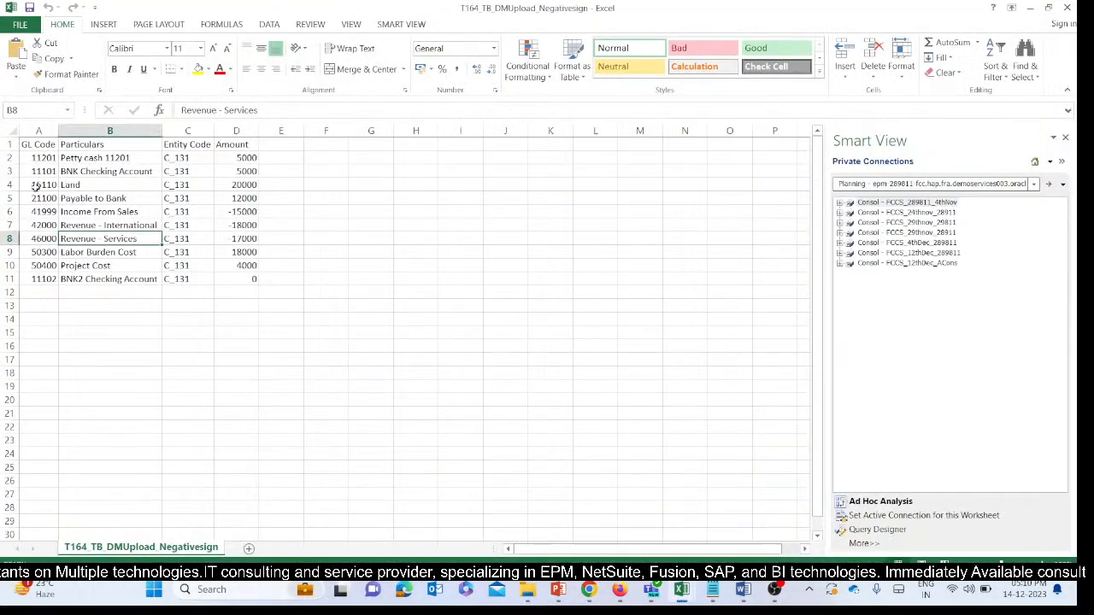
pyautogui.click(89, 171)
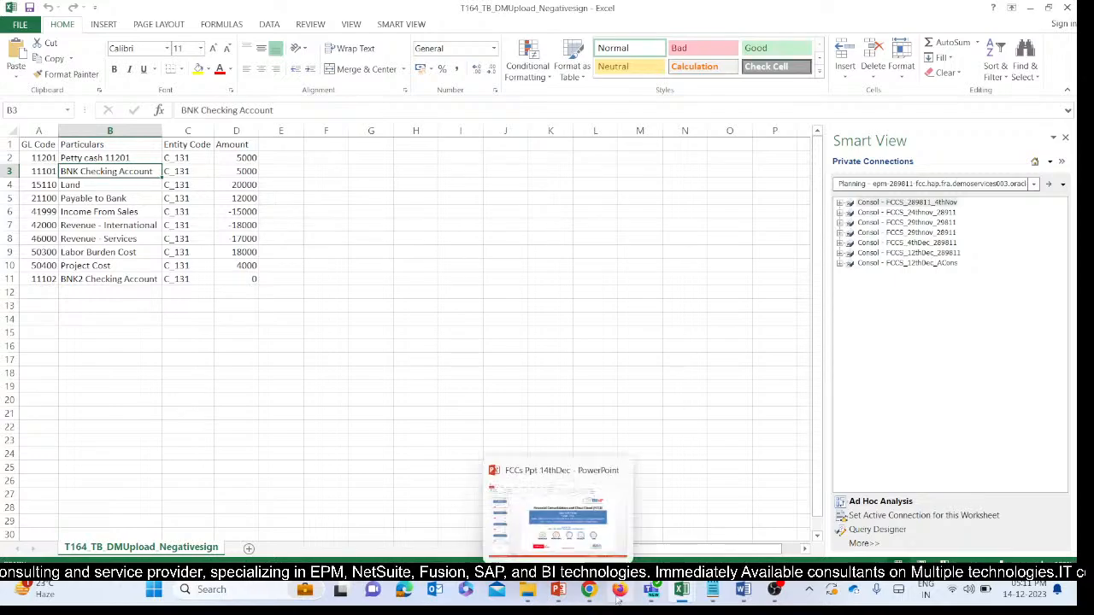
pyautogui.moveTo(589, 603)
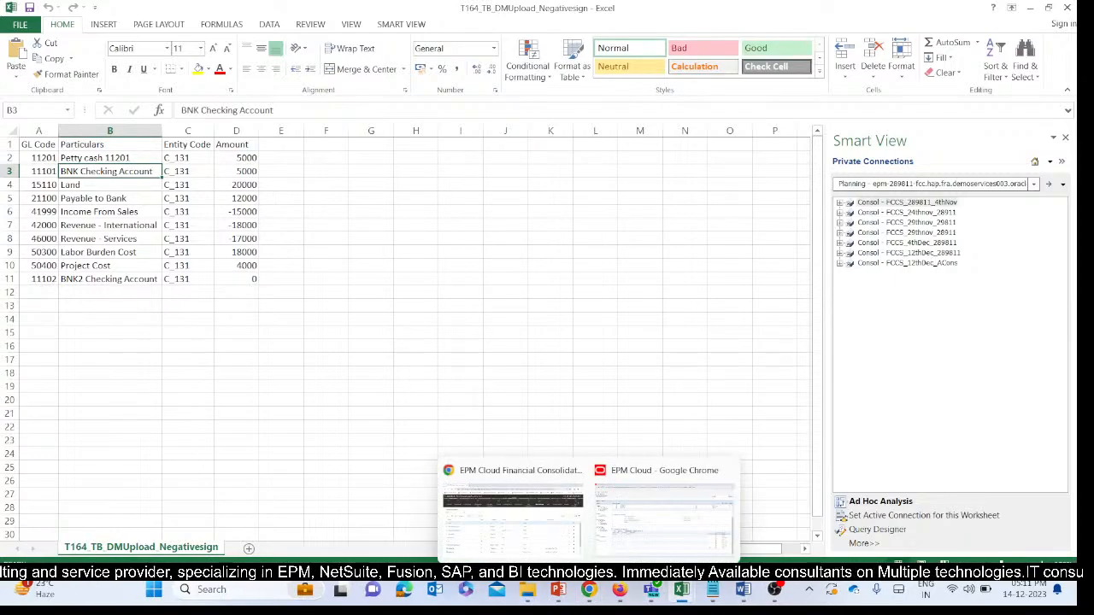
pyautogui.click(488, 466)
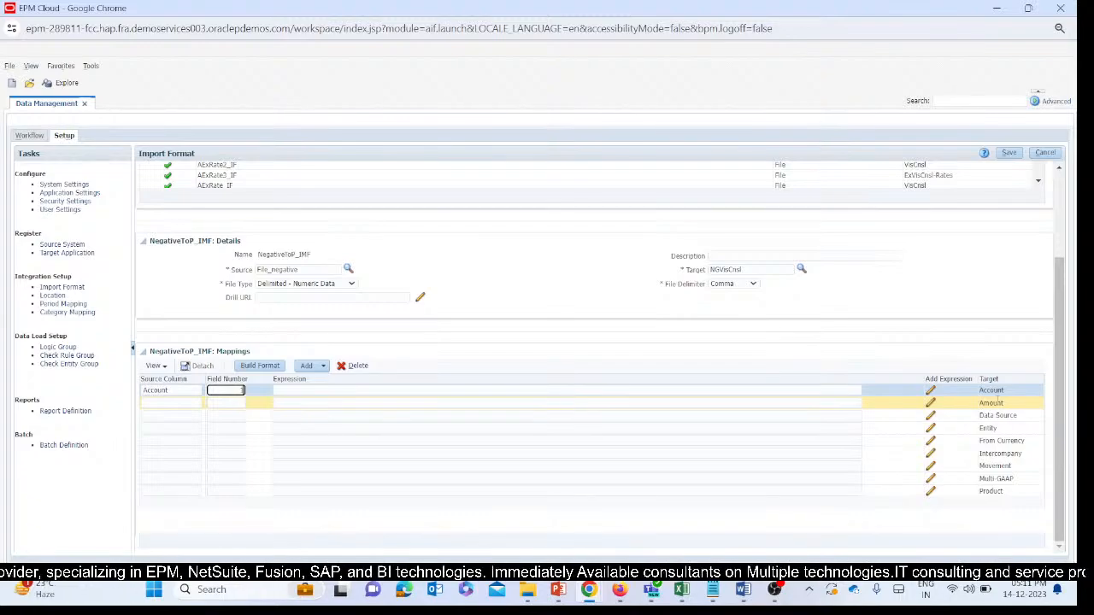
pyautogui.click(314, 404)
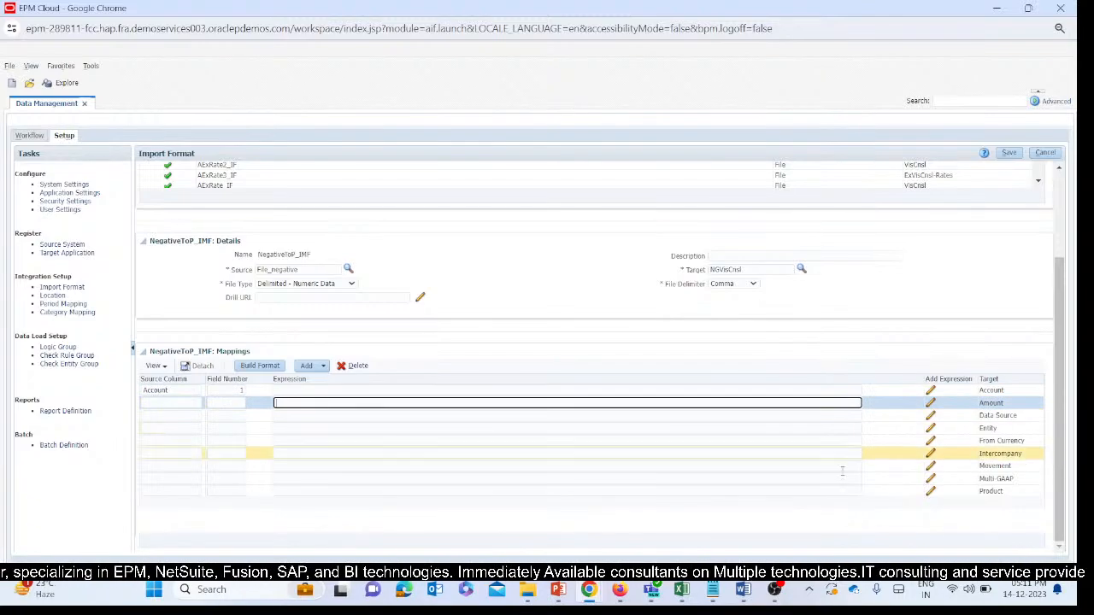
# Map the Amount target to a source column named Amount with field number 4.
pyautogui.doubleClick(988, 404)
pyautogui.hotkey('ctrl', 'c')
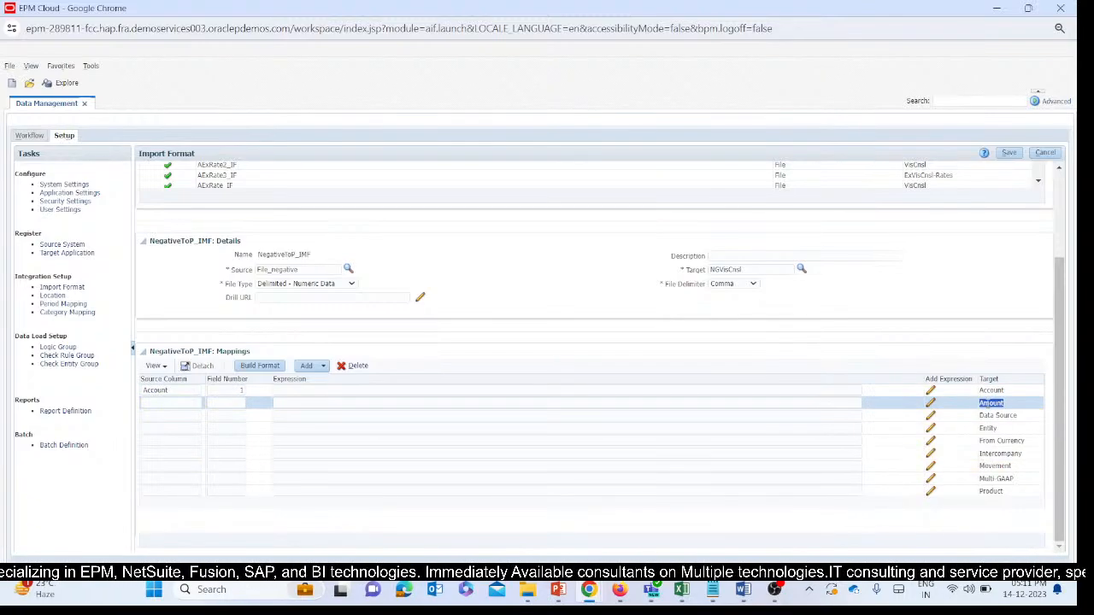
pyautogui.click(158, 403)
pyautogui.hotkey('ctrl', 'v')
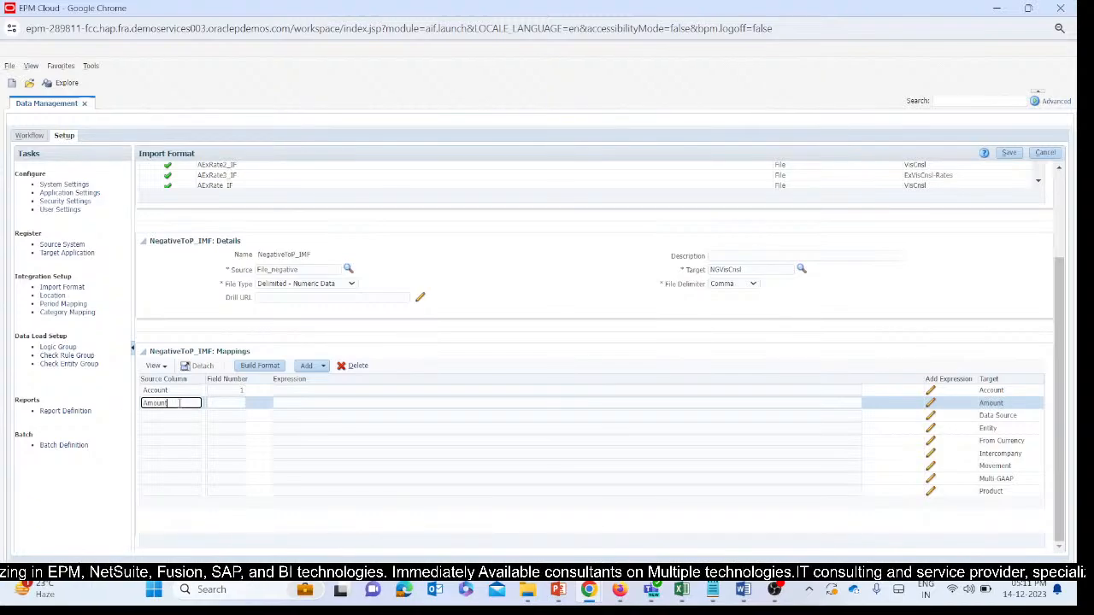
pyautogui.press('Tab')
pyautogui.moveTo(681, 590)
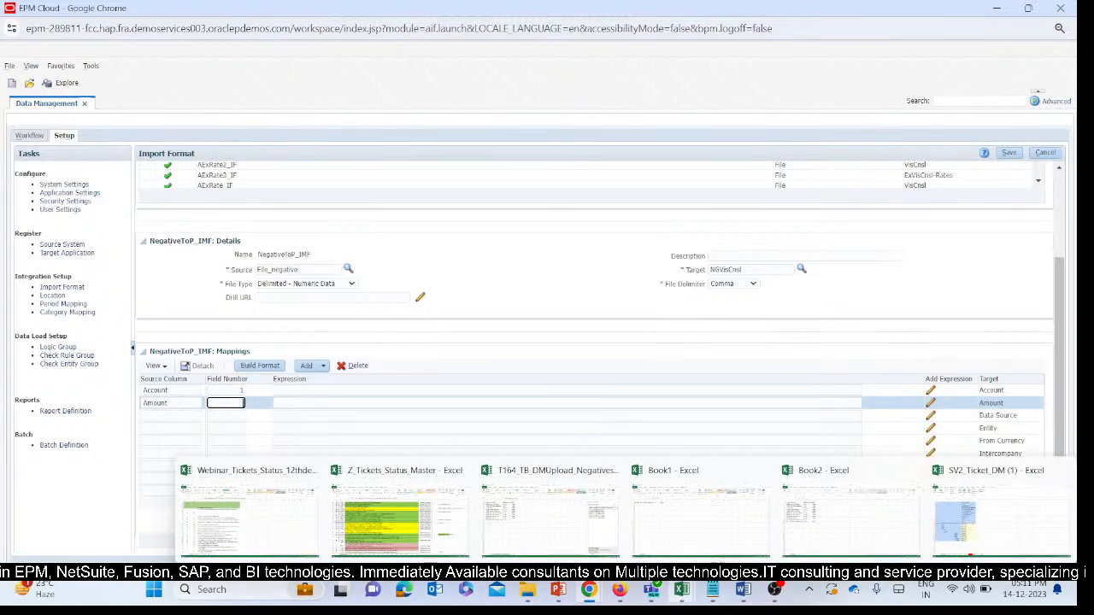
pyautogui.moveTo(555, 534)
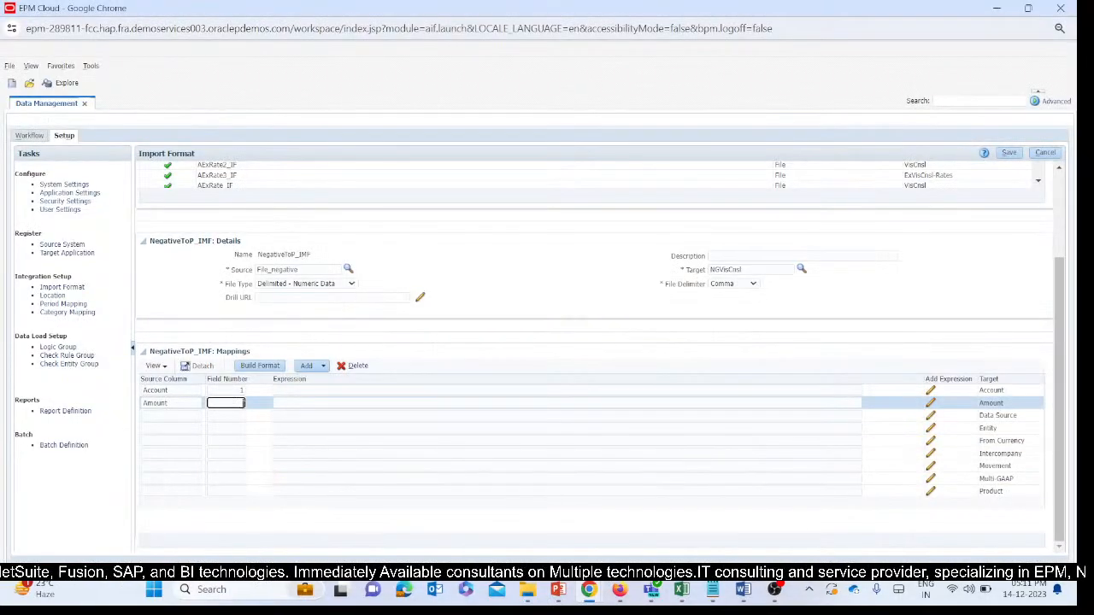
pyautogui.write('4')
pyautogui.press('Tab')
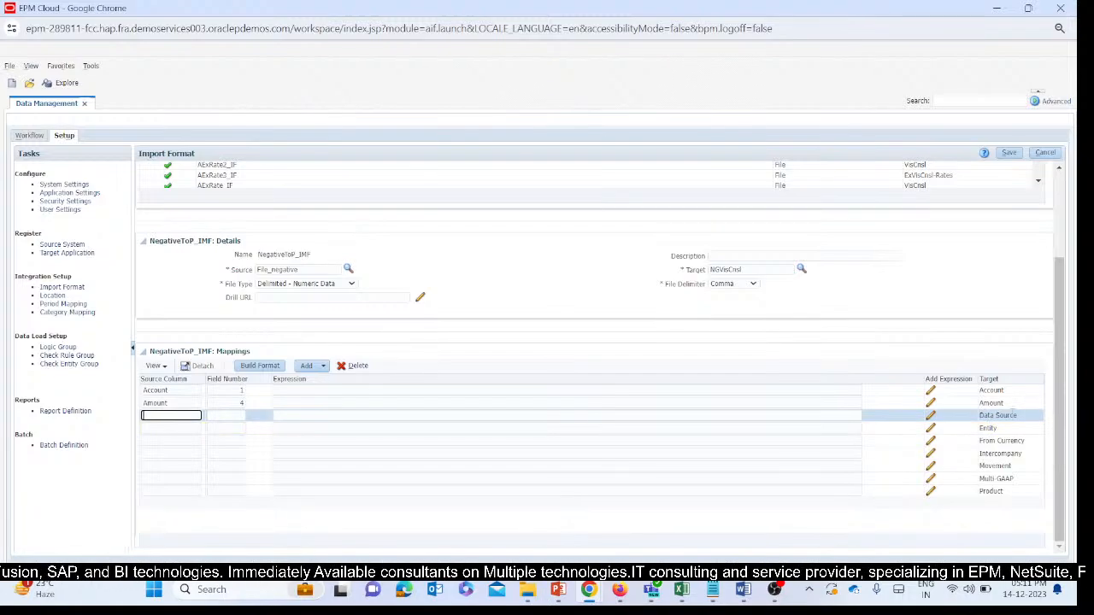
# Map the Data Source target to a source column named Data Source, without leading spaces, and set its field number to 2.
pyautogui.doubleClick(1017, 417)
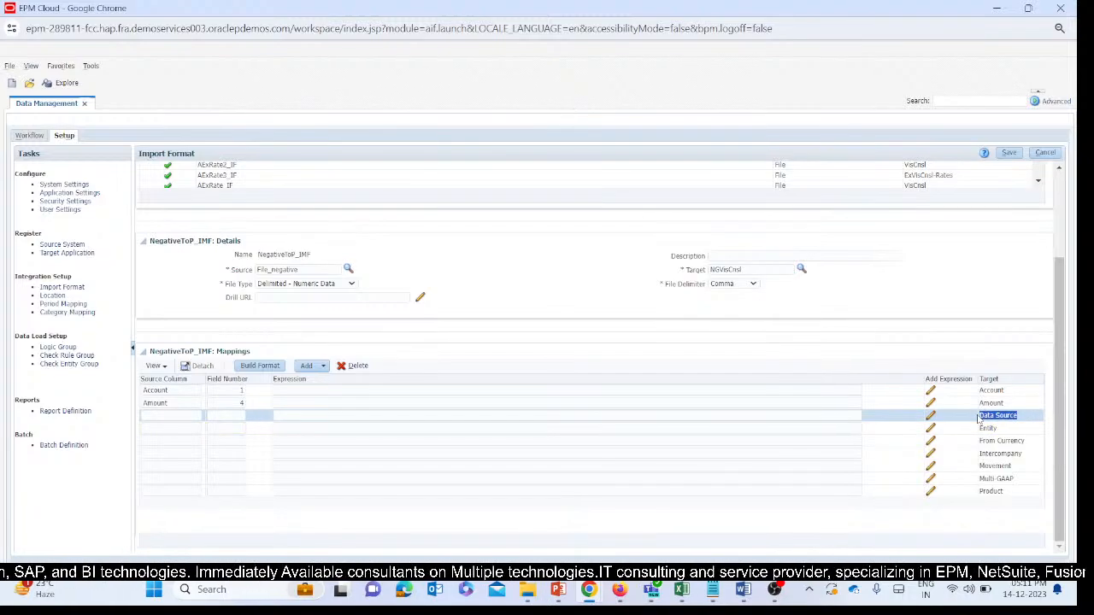
pyautogui.click(176, 416)
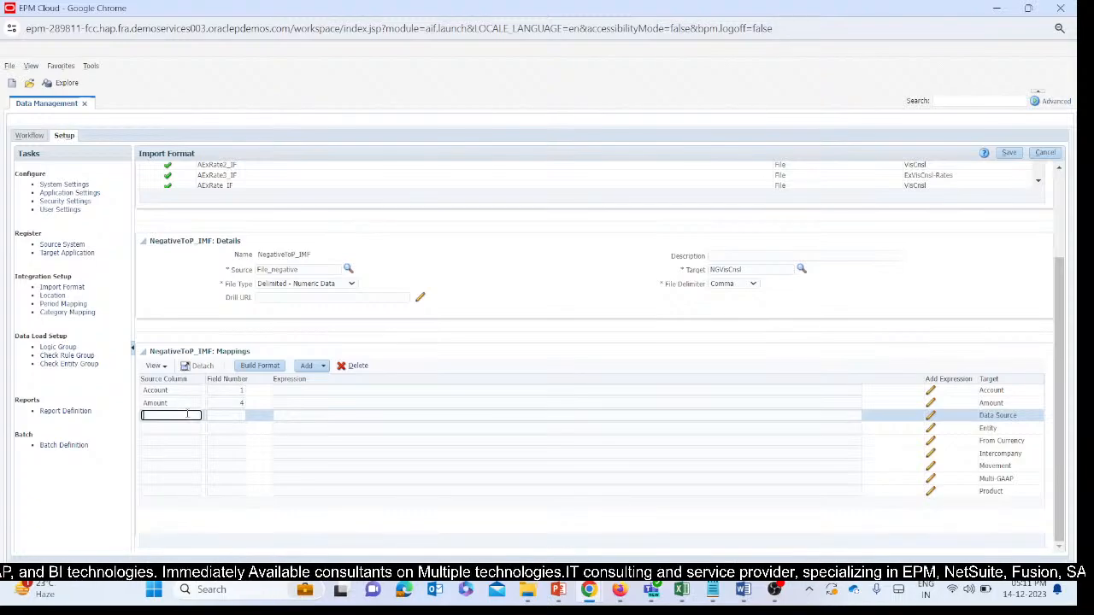
pyautogui.write('Data Source')
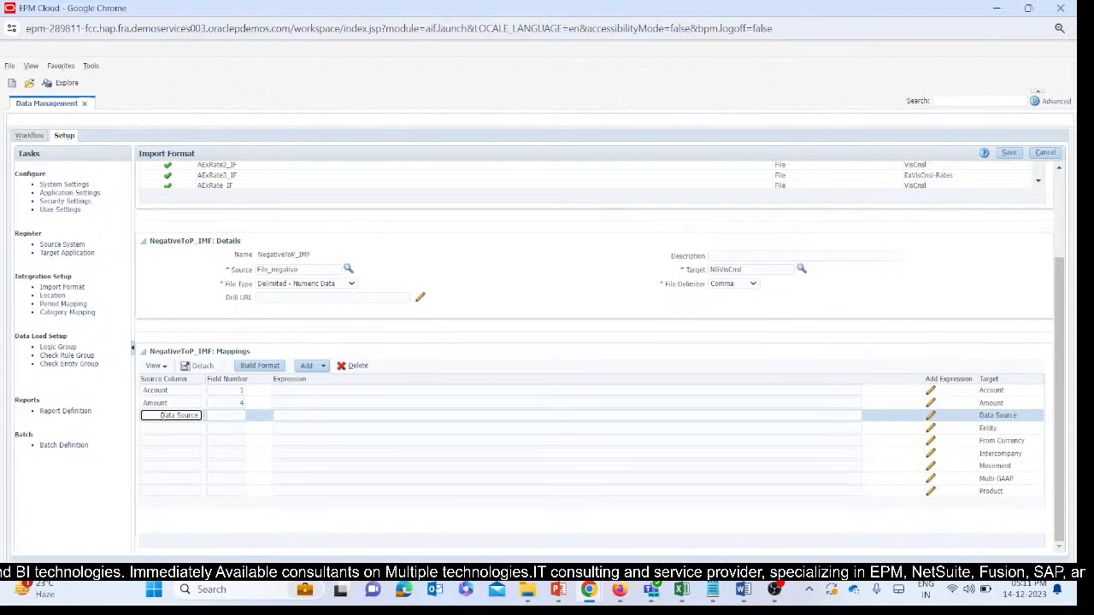
pyautogui.moveTo(156, 417); pyautogui.dragTo(123, 423)
pyautogui.press('BackSpace')
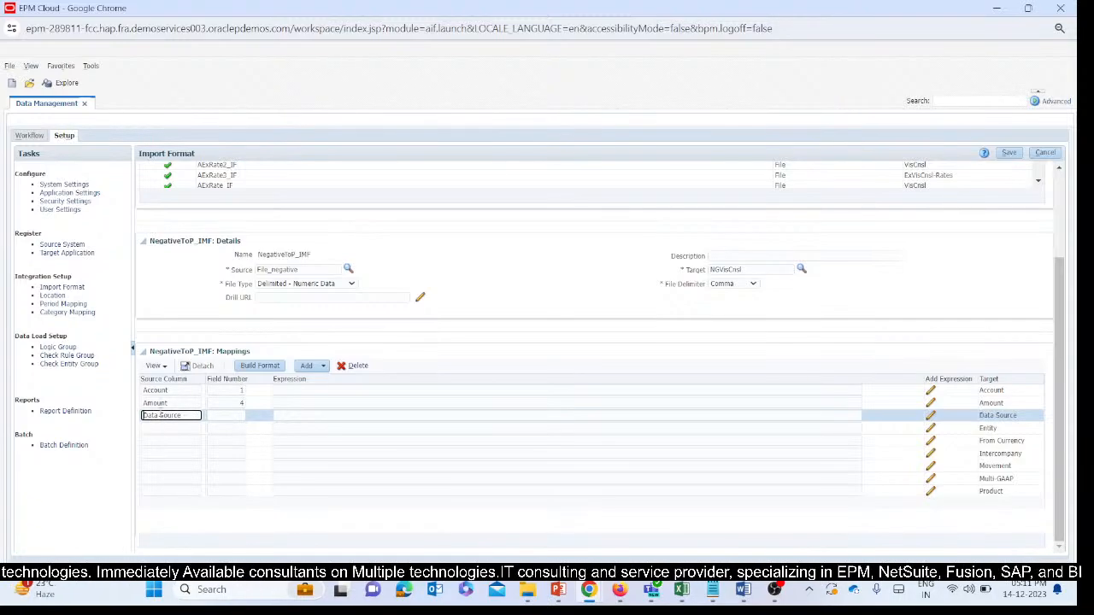
pyautogui.click(216, 415)
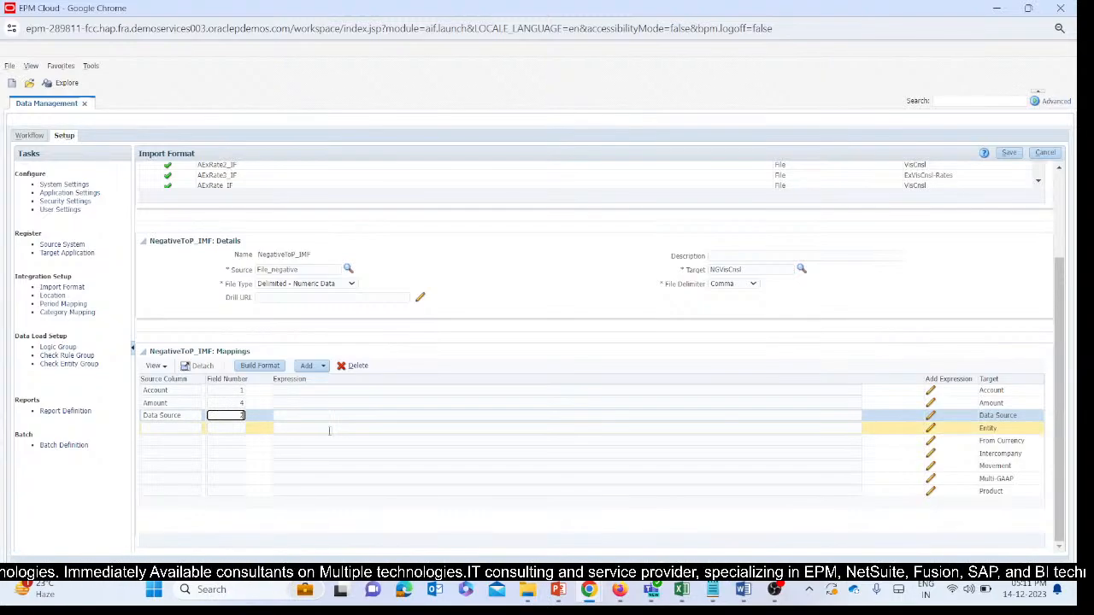
pyautogui.press('Tab')
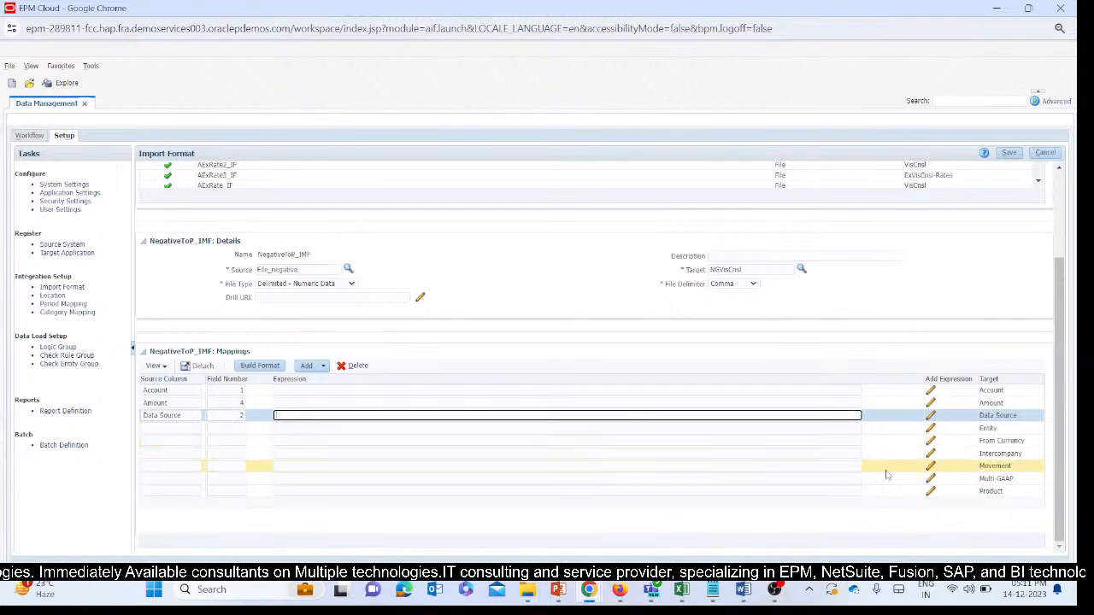
# Map the Entity target to a source column named Entity with field number 3.
pyautogui.doubleClick(988, 427)
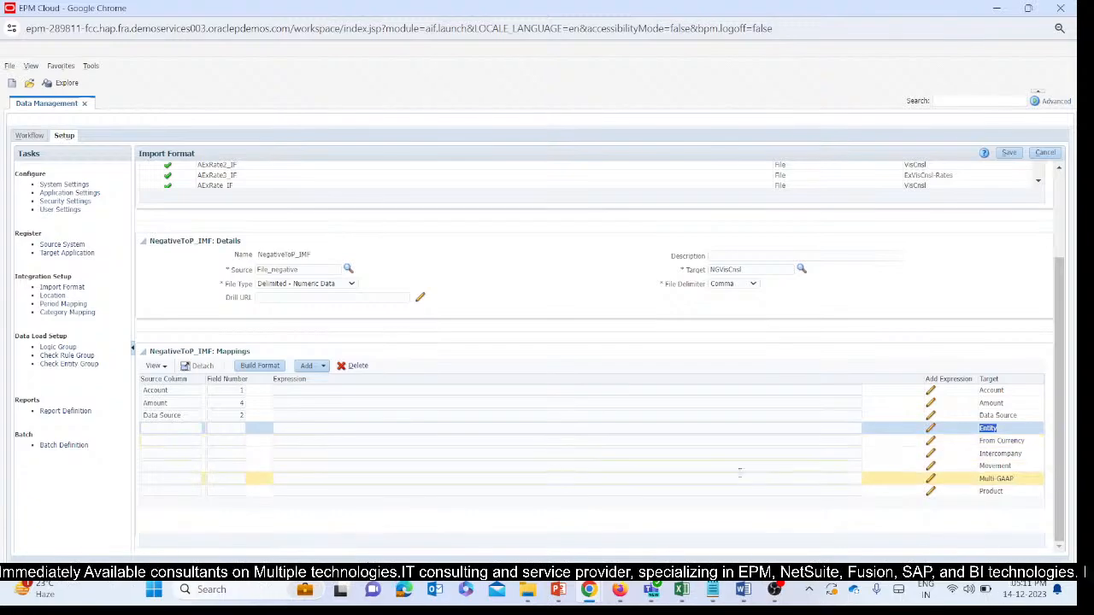
pyautogui.click(169, 427)
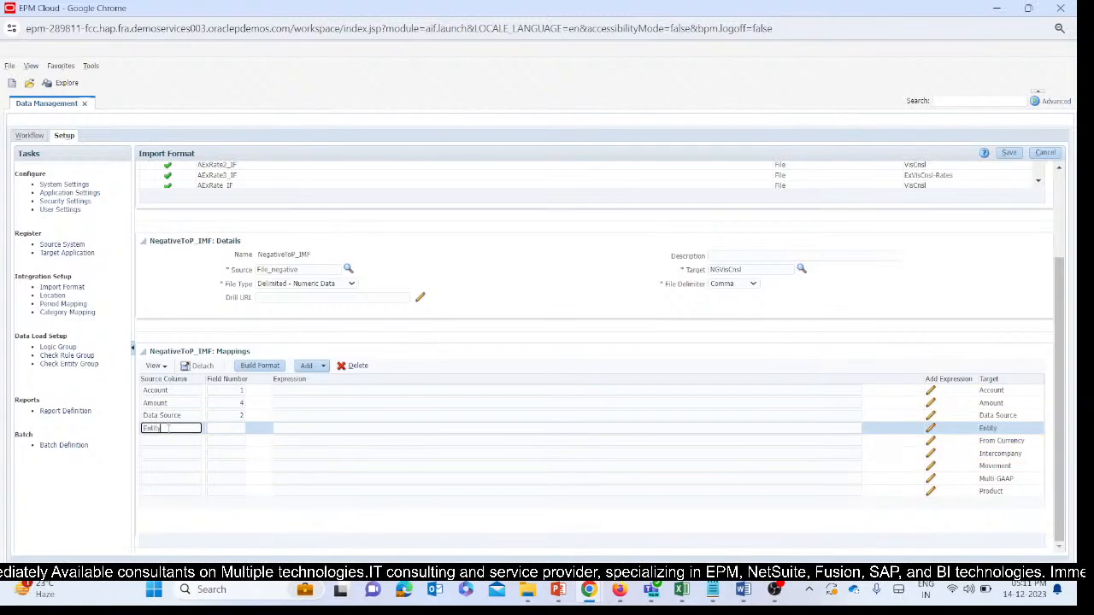
pyautogui.click(238, 429)
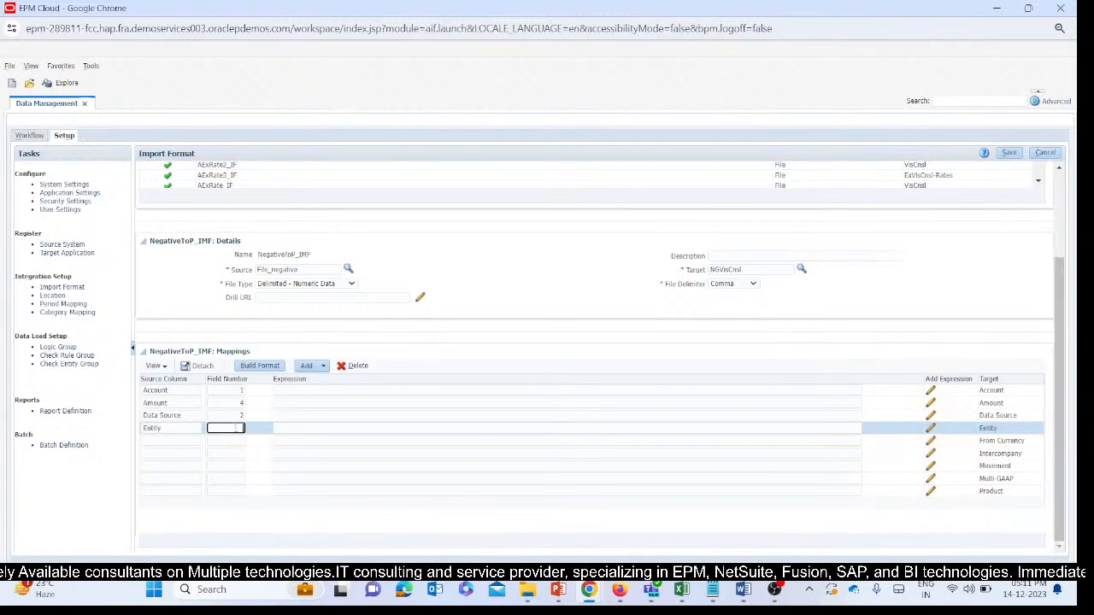
# Map the Intercompany target to a source column named Intercompany with field number 2, and save the import format.
pyautogui.click(159, 441)
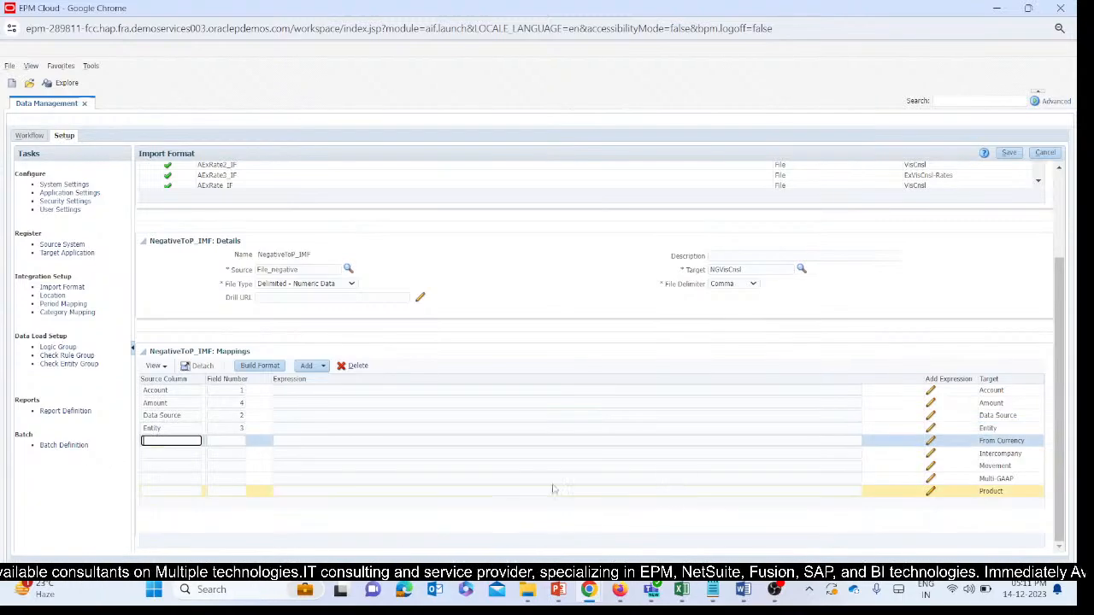
pyautogui.click(1018, 454)
pyautogui.hotkey('ctrl', 'c')
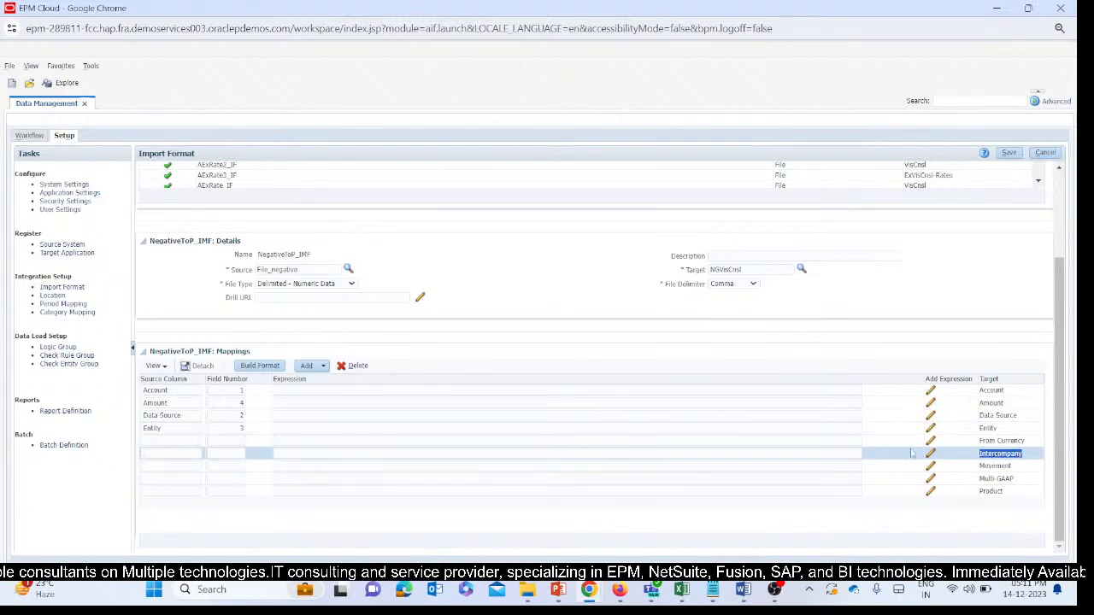
pyautogui.click(152, 440)
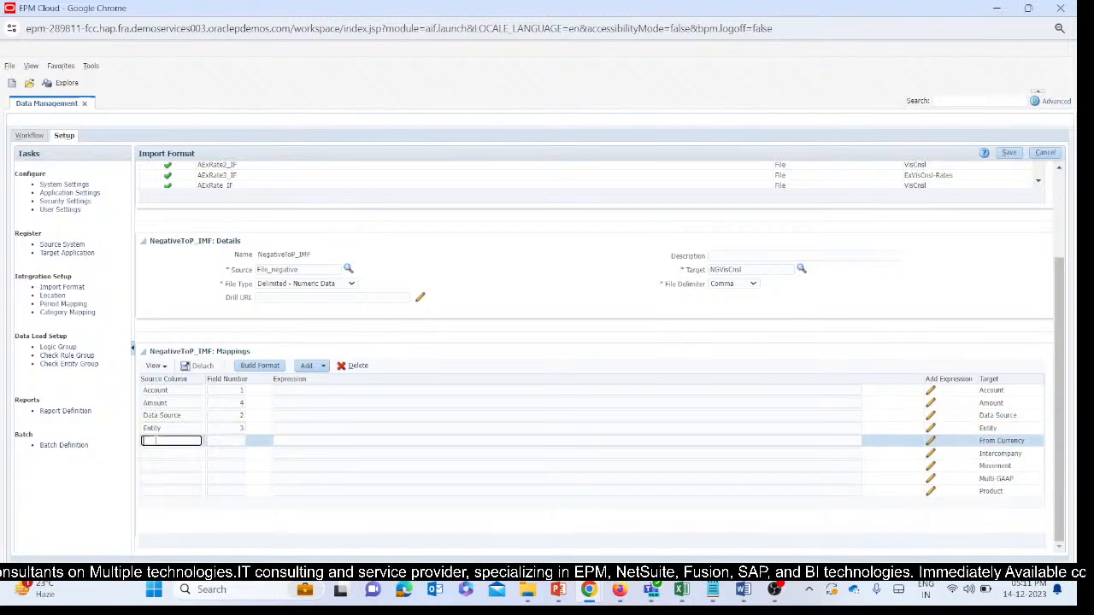
pyautogui.click(175, 455)
pyautogui.hotkey('ctrl', 'v')
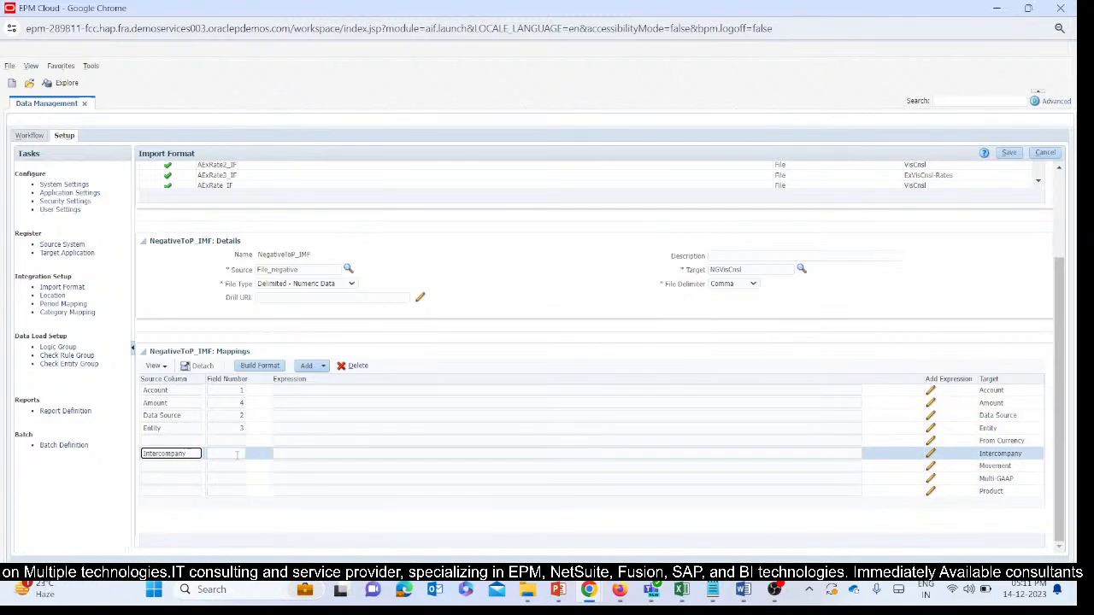
pyautogui.click(236, 455)
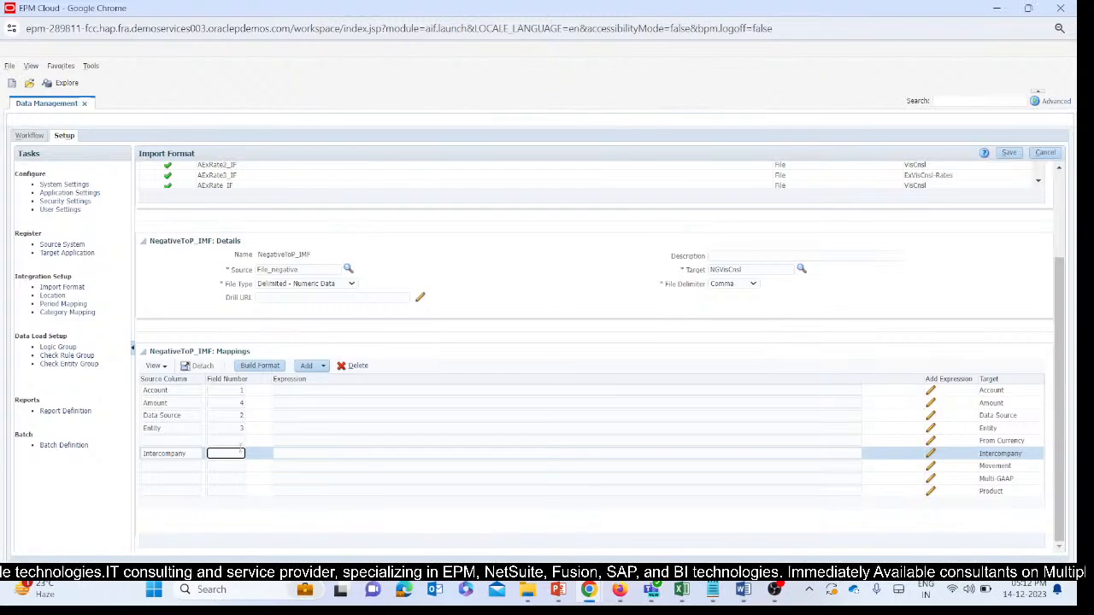
pyautogui.write('2')
pyautogui.press('Tab')
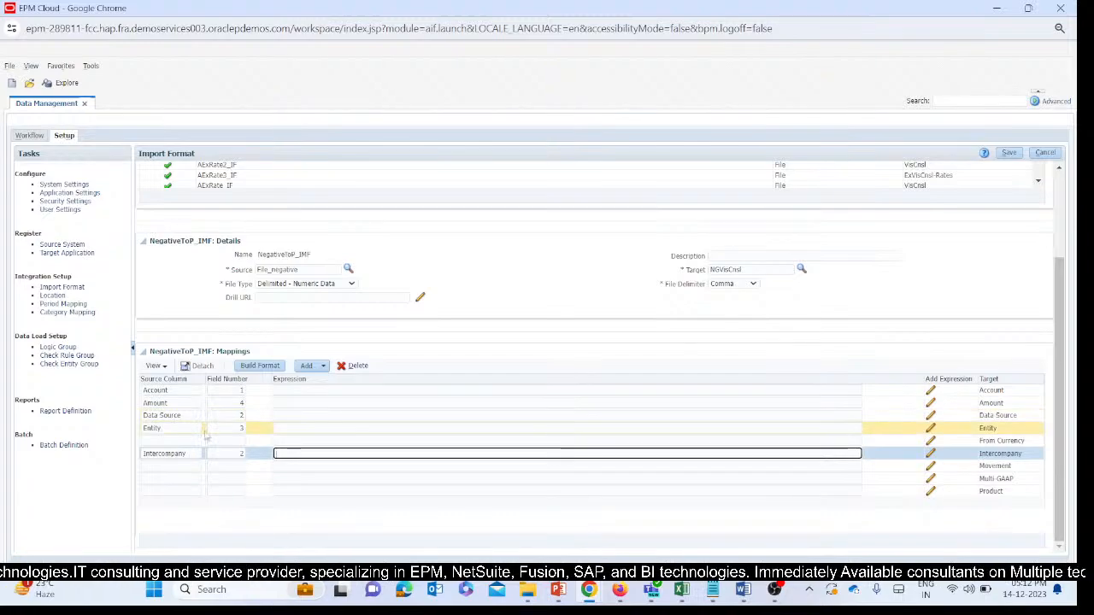
pyautogui.click(1009, 153)
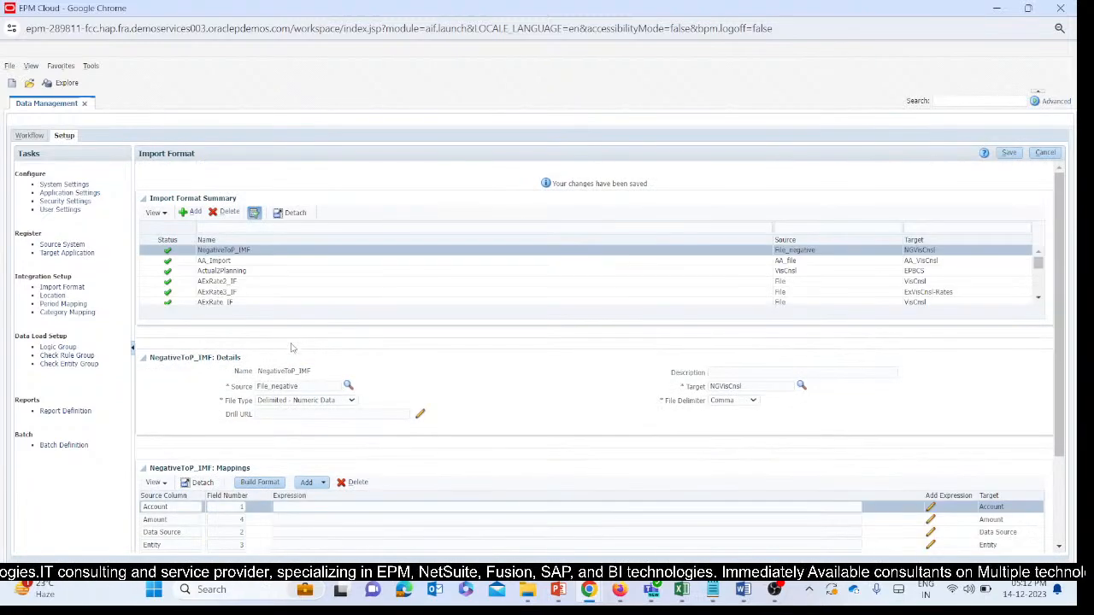
# Try to save From Currency, without leading spaces, as the From Currency target's source column while its field number is empty.
pyautogui.scroll(-3, 291, 347)
pyautogui.click(243, 441)
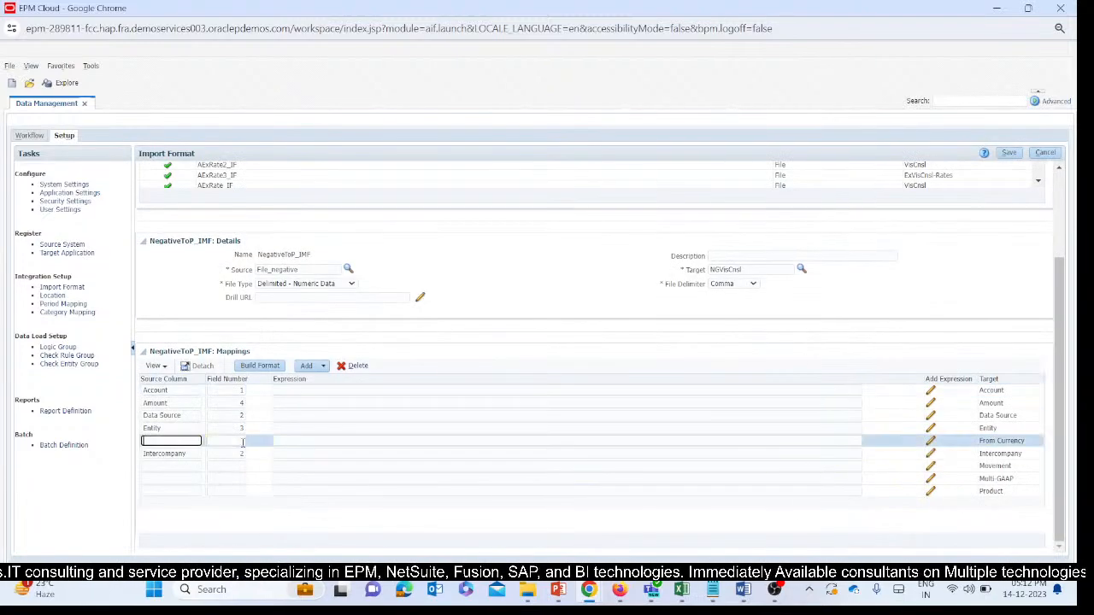
pyautogui.click(1022, 442)
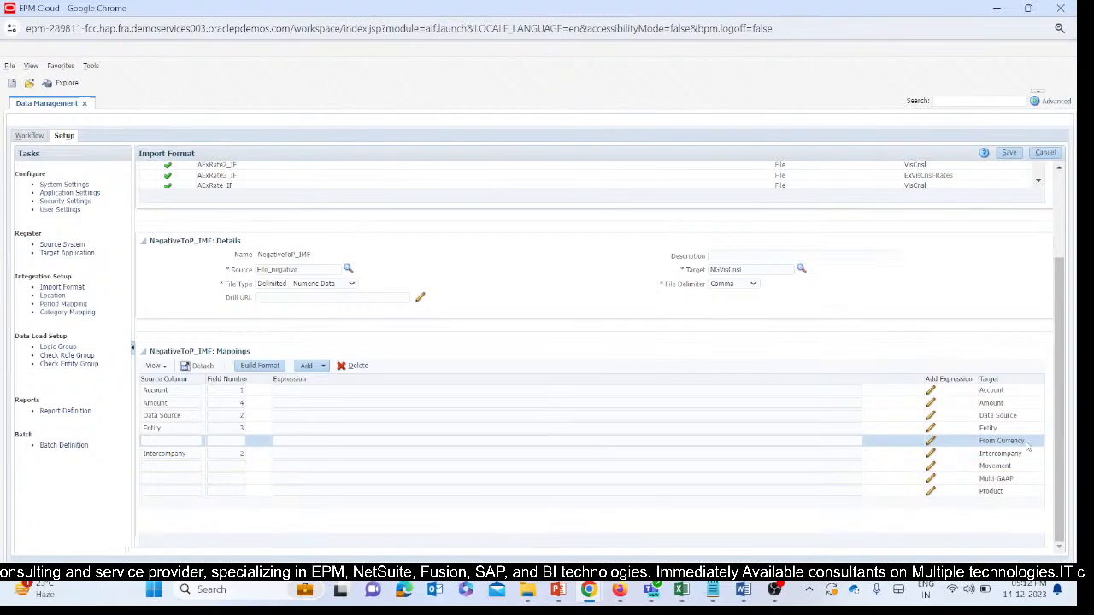
pyautogui.moveTo(1028, 447); pyautogui.dragTo(975, 448)
pyautogui.hotkey('ctrl', 'c')
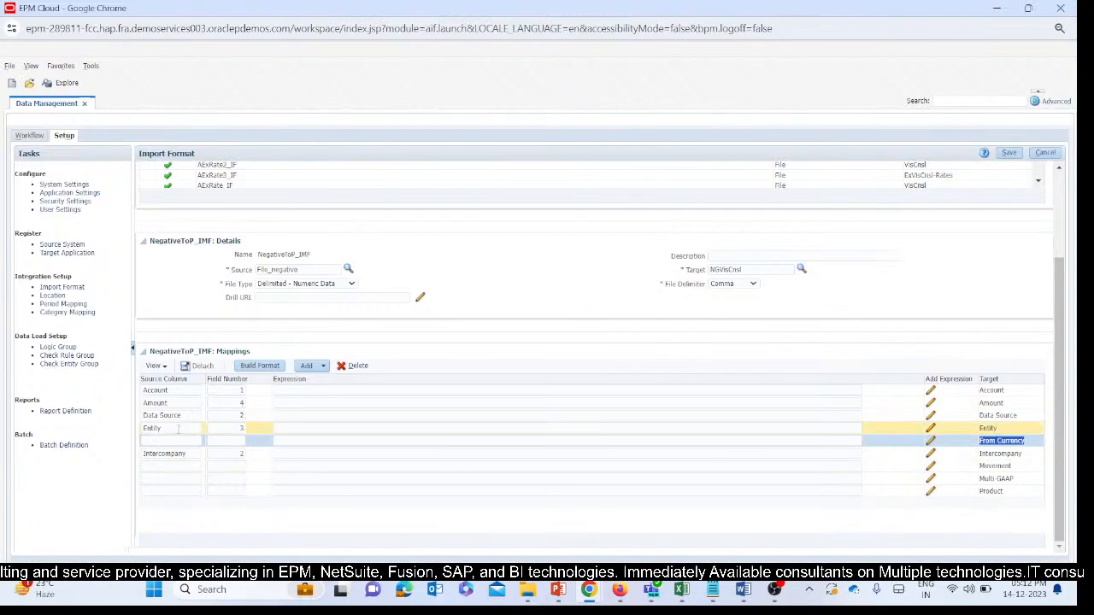
pyautogui.click(171, 441)
pyautogui.hotkey('ctrl', 'v')
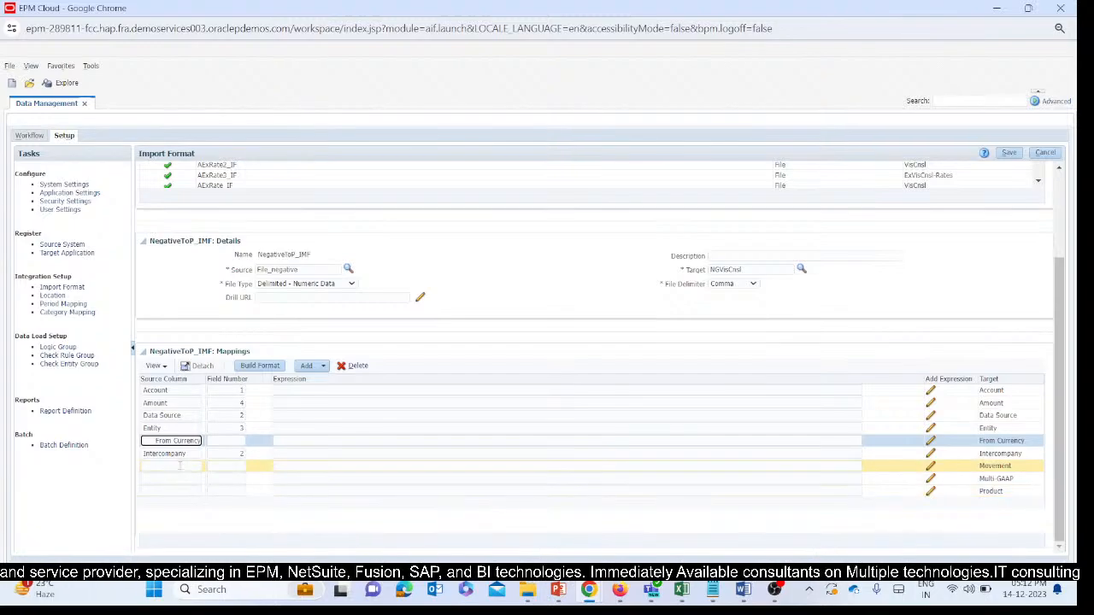
pyautogui.moveTo(198, 440); pyautogui.dragTo(124, 443)
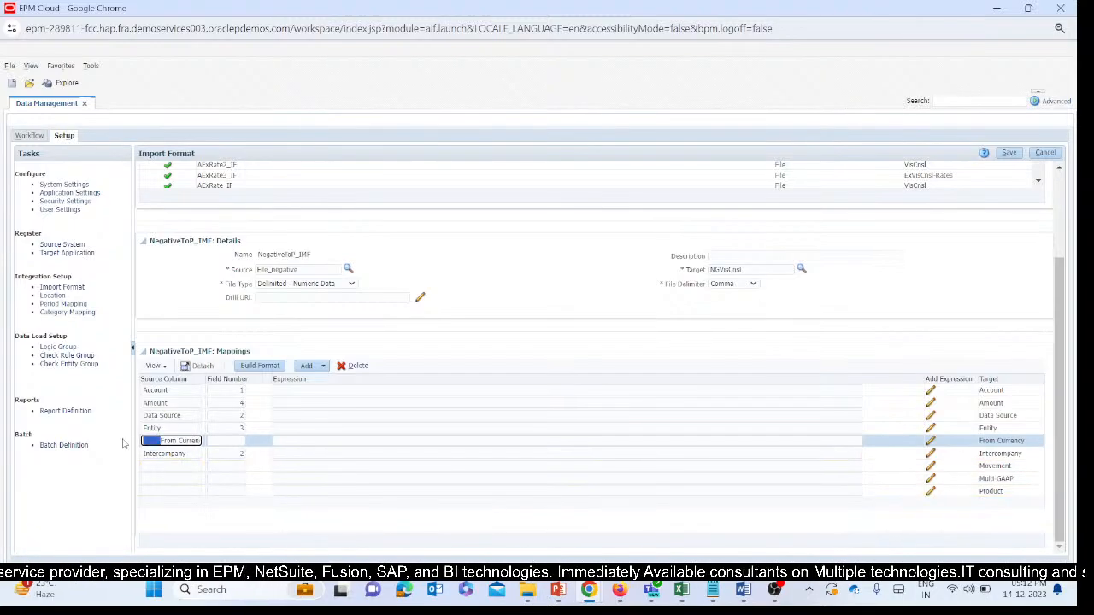
pyautogui.press('BackSpace')
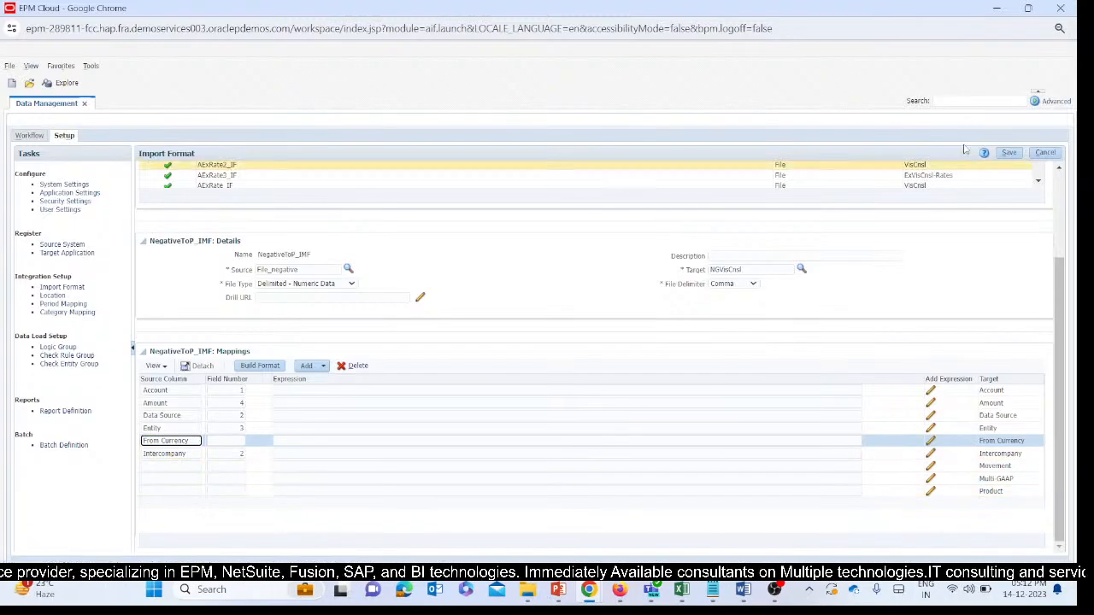
pyautogui.click(1008, 152)
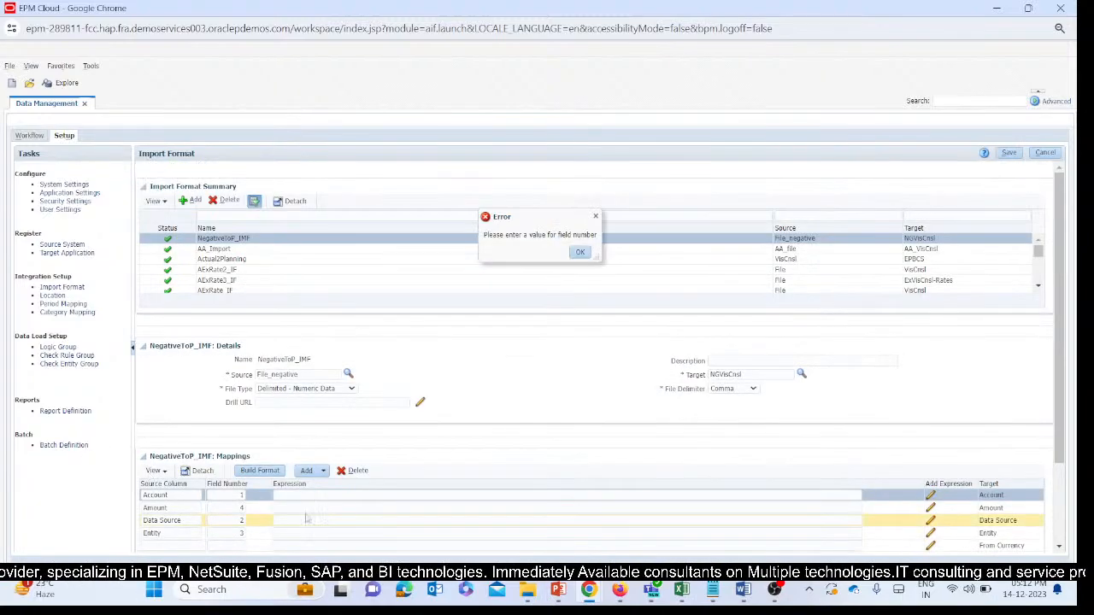
pyautogui.click(581, 253)
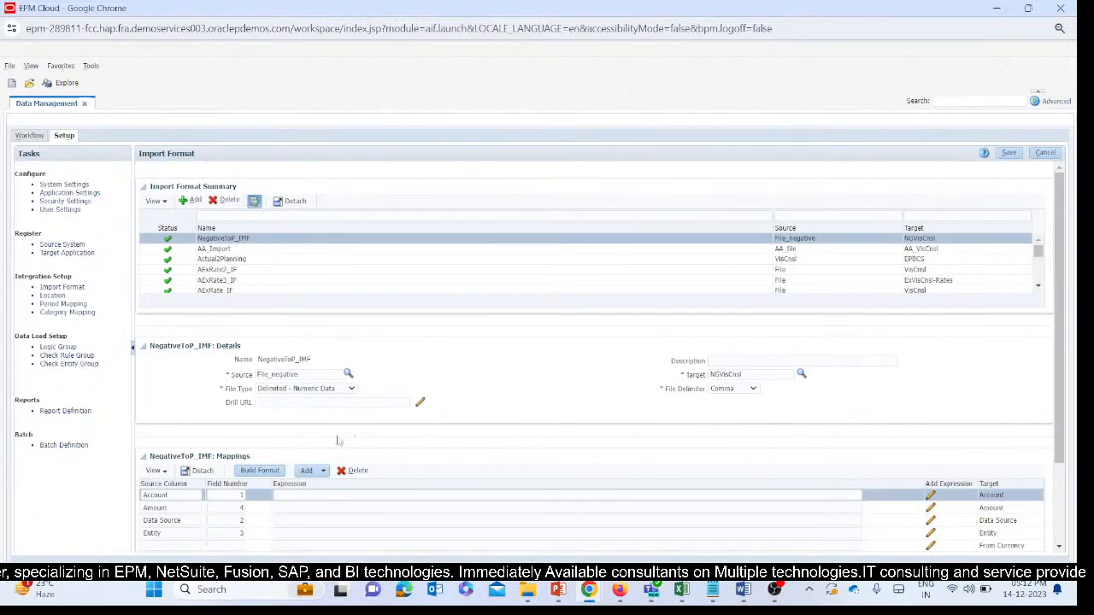
# Try to save the From Currency target with source column From Currency and field number 2, then cancel the import format edit.
pyautogui.scroll(-2, 173, 509)
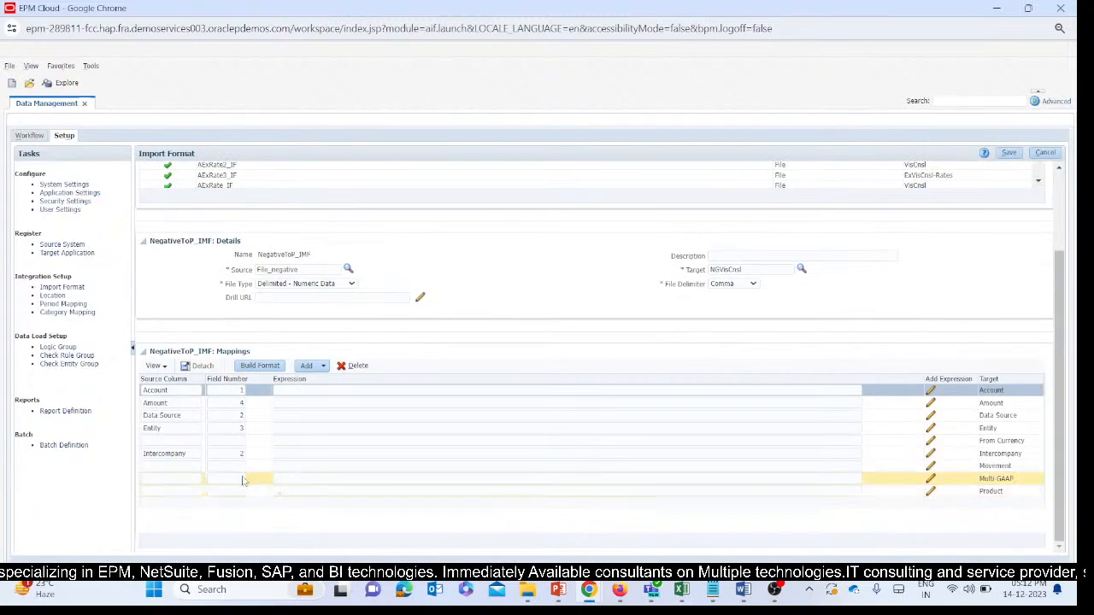
pyautogui.click(171, 440)
pyautogui.click(983, 441)
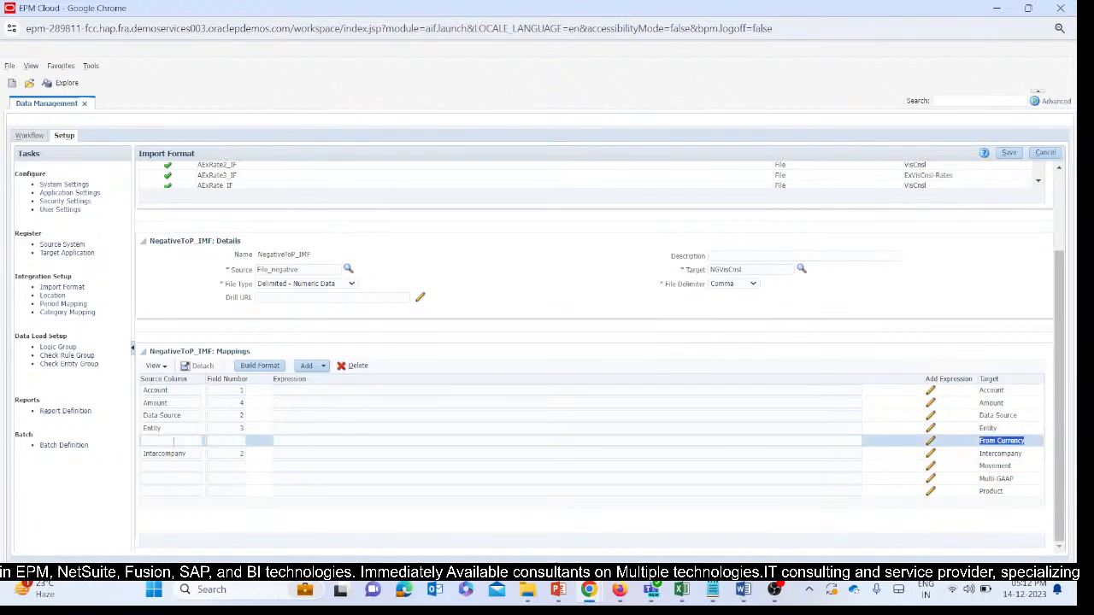
pyautogui.click(173, 441)
pyautogui.hotkey('ctrl', 'v')
pyautogui.press('Tab')
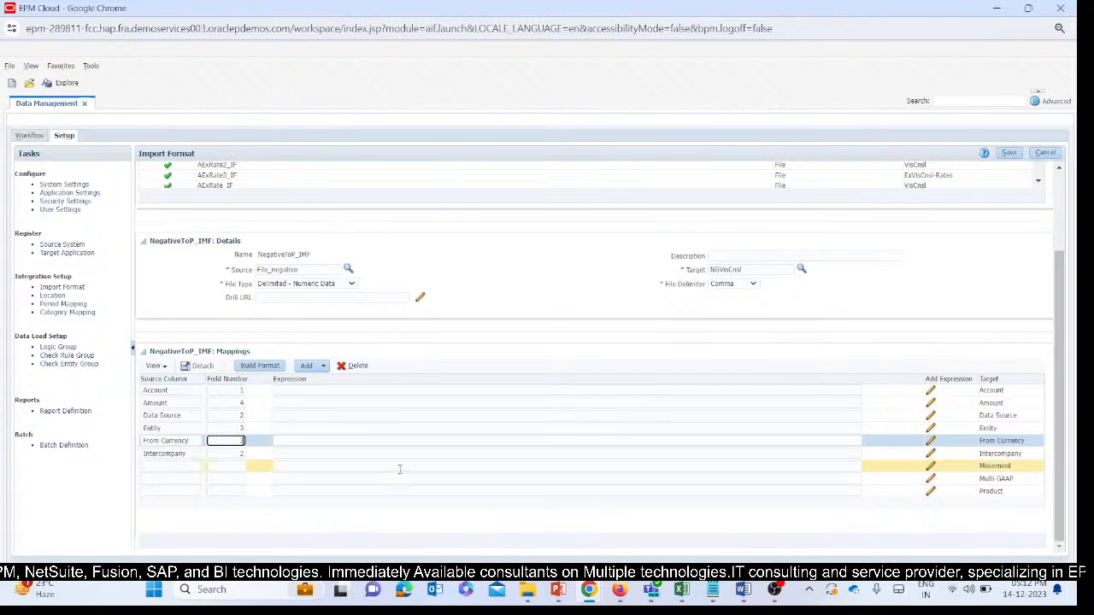
pyautogui.click(402, 477)
pyautogui.click(1010, 154)
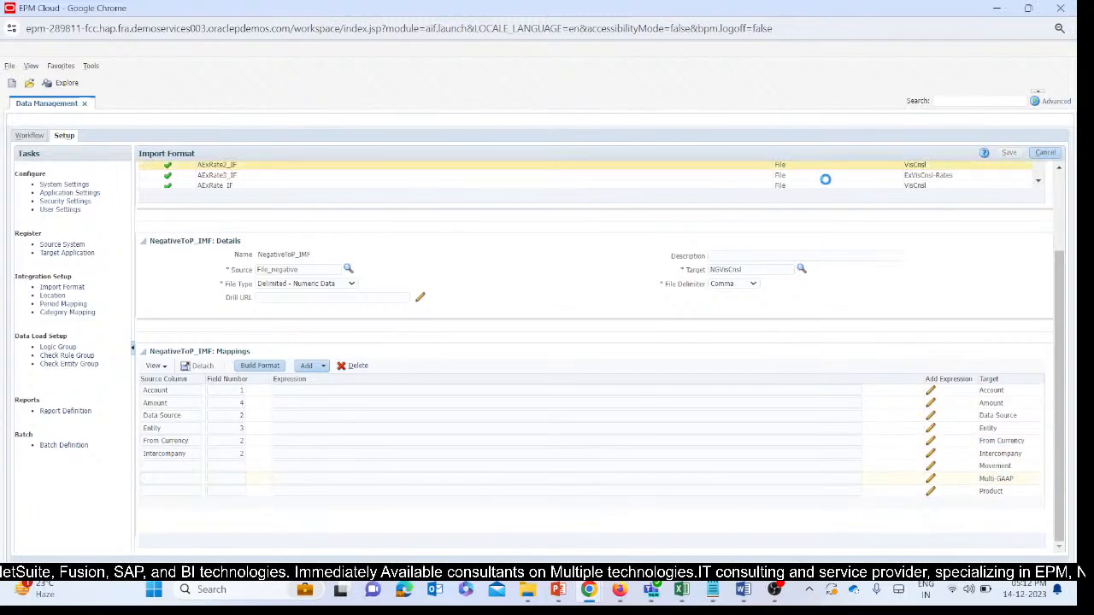
pyautogui.click(577, 255)
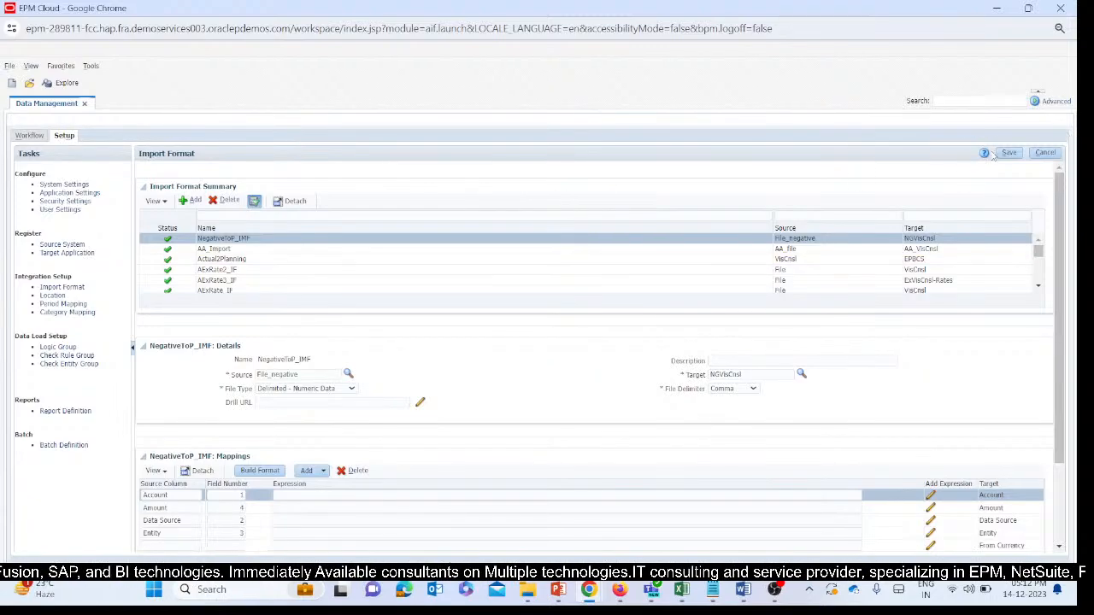
pyautogui.click(1044, 152)
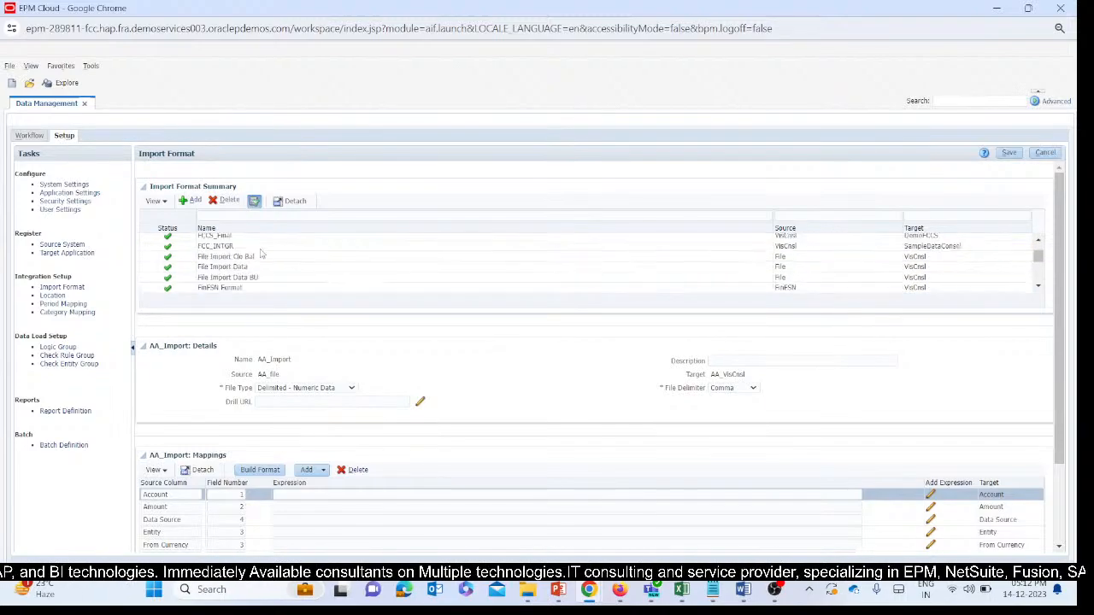
# Look for the NegativeToP_IMF format in the import format summary, filtering the names by "neg".
pyautogui.scroll(2, 252, 259)
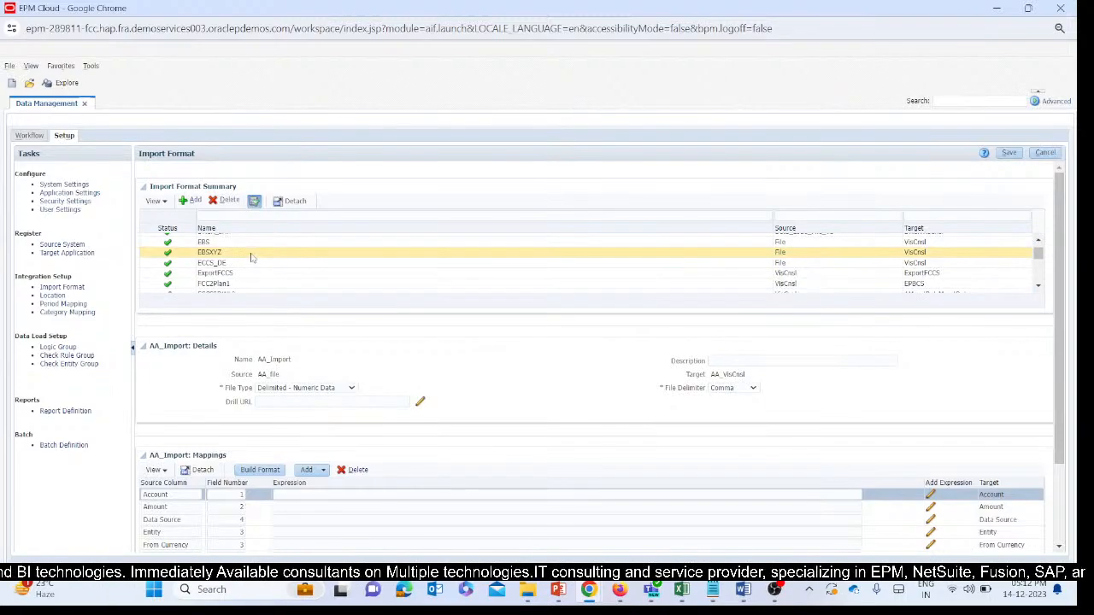
pyautogui.scroll(-10, 253, 258)
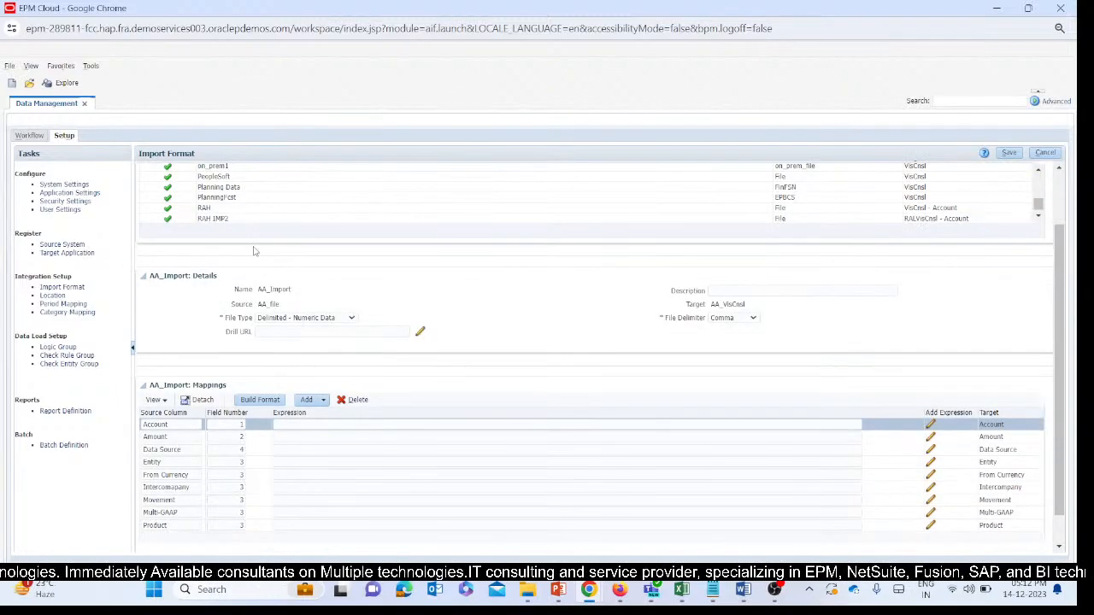
pyautogui.scroll(1, 254, 250)
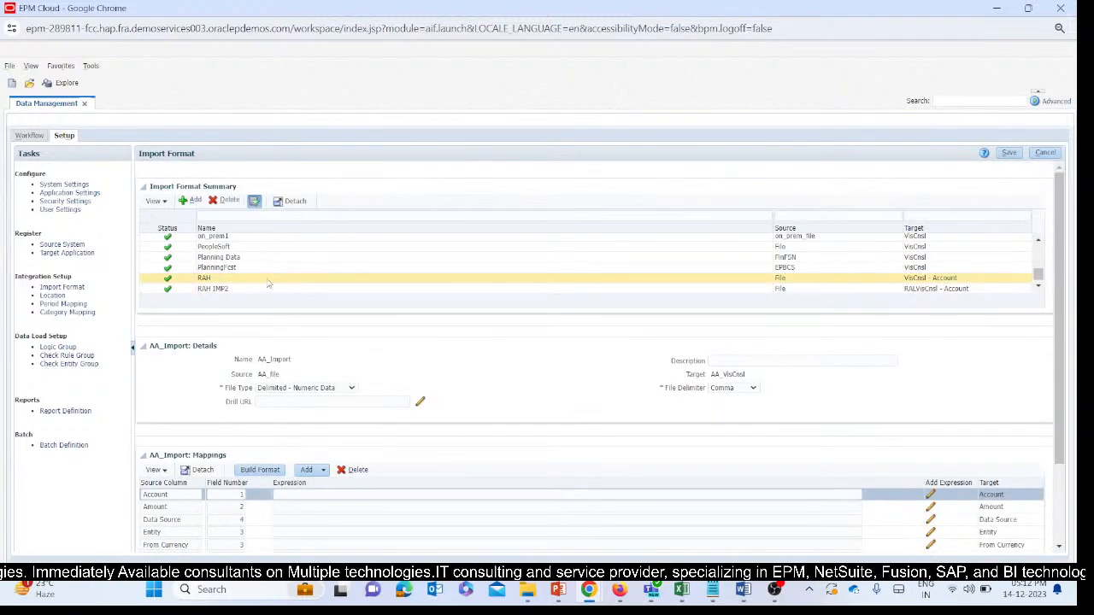
pyautogui.scroll(-1, 271, 278)
pyautogui.scroll(1, 267, 264)
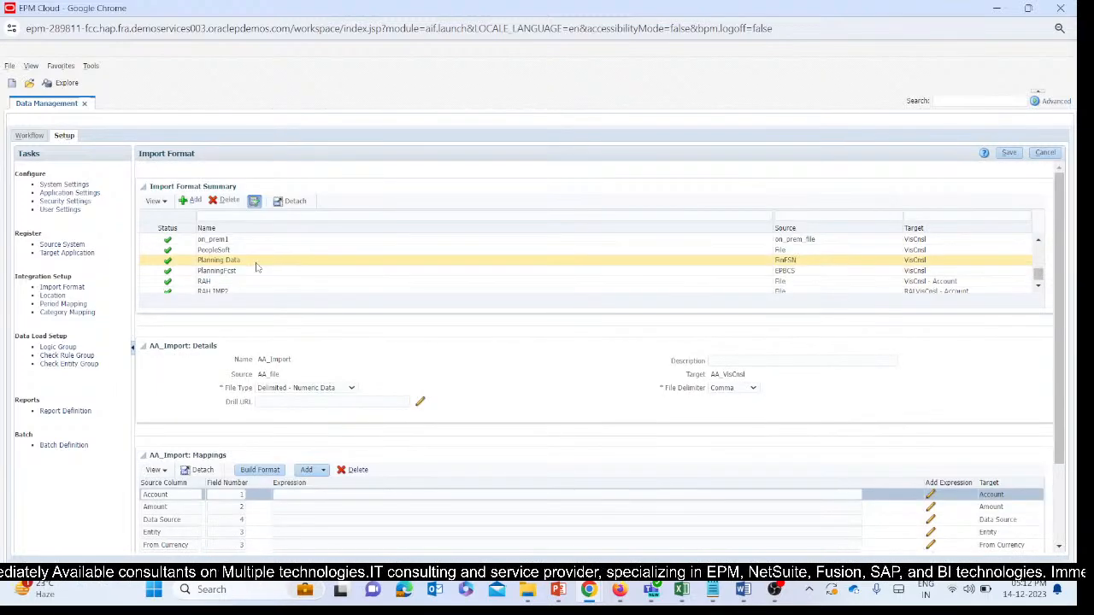
pyautogui.scroll(2, 255, 268)
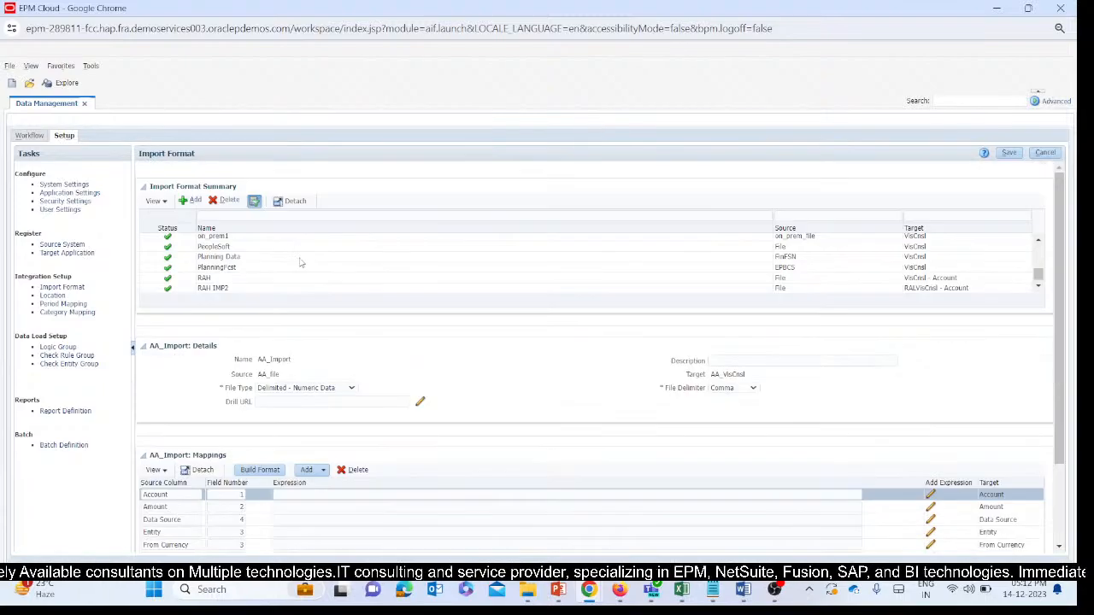
pyautogui.click(253, 200)
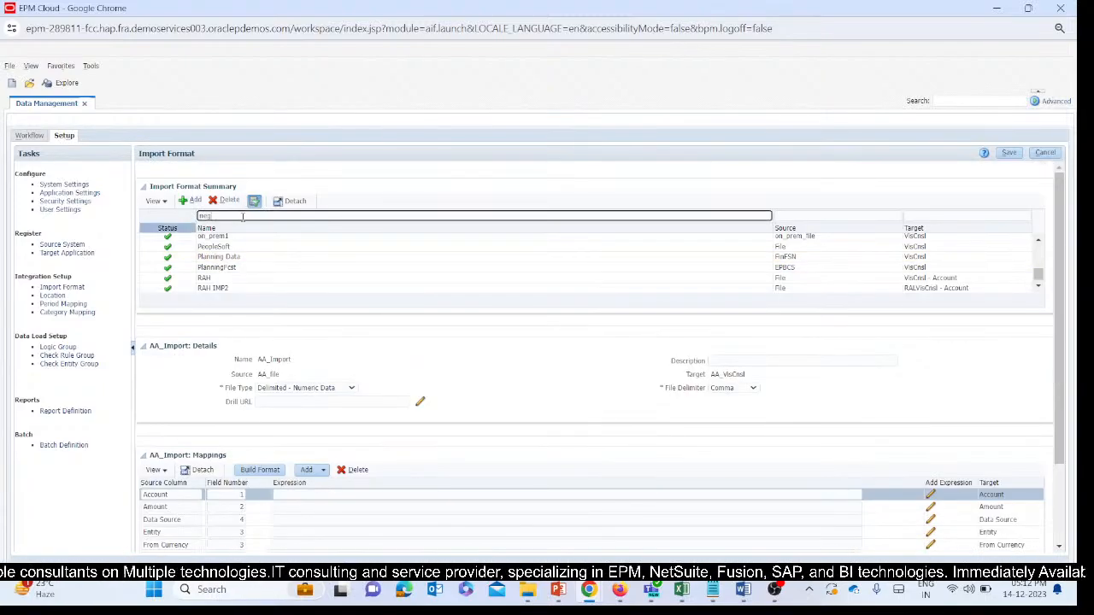
pyautogui.press('Return')
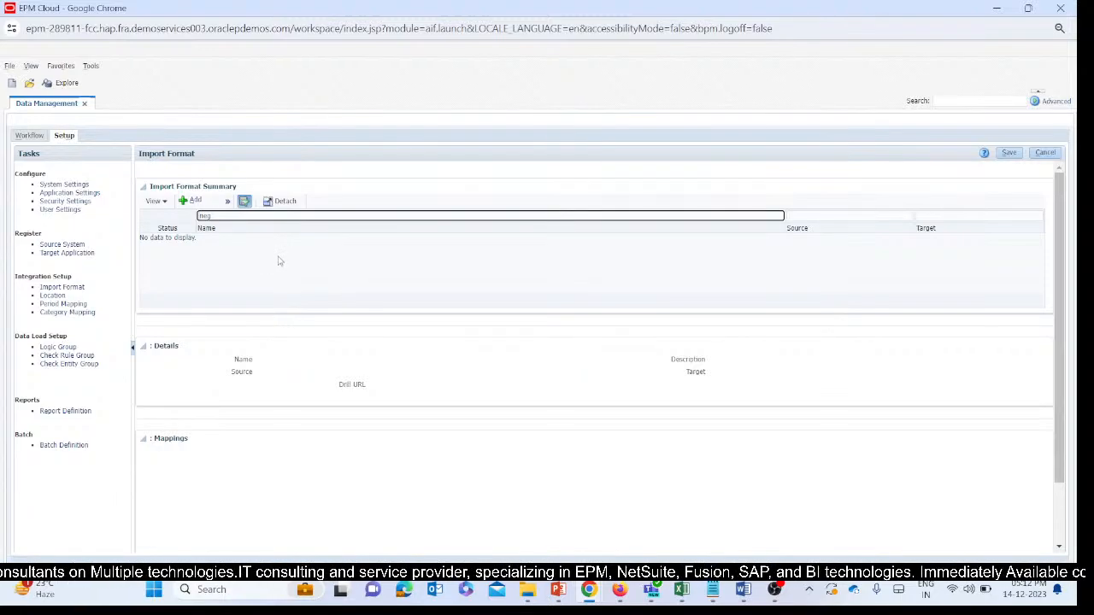
# Clear the name filter and browse the full list of import formats.
pyautogui.click(229, 210)
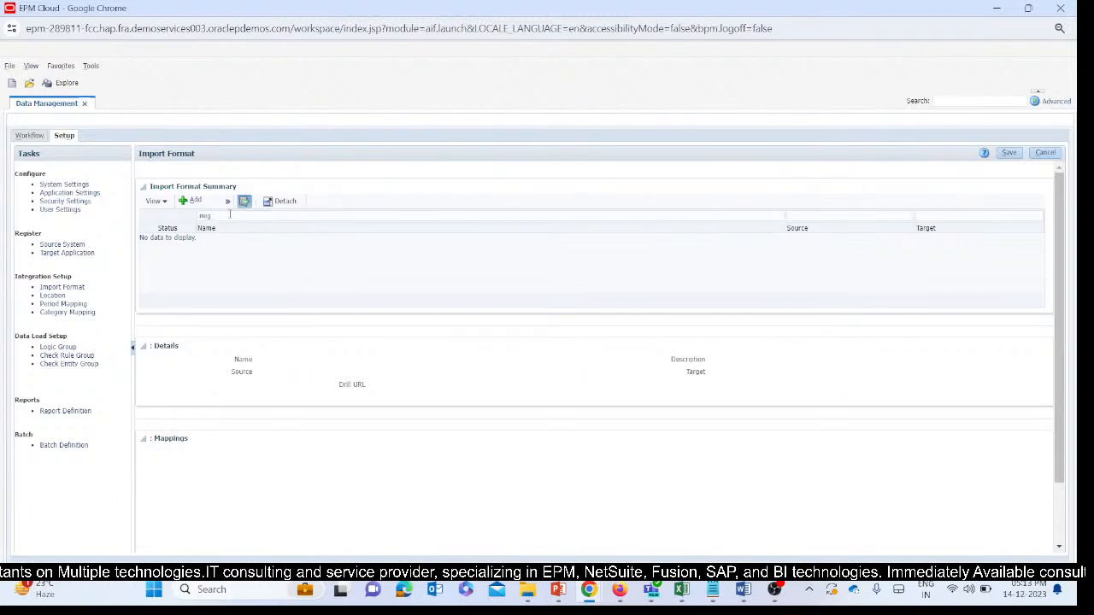
pyautogui.click(230, 215)
pyautogui.press('BackSpace')
pyautogui.press('BackSpace')
pyautogui.press('BackSpace')
pyautogui.click(229, 320)
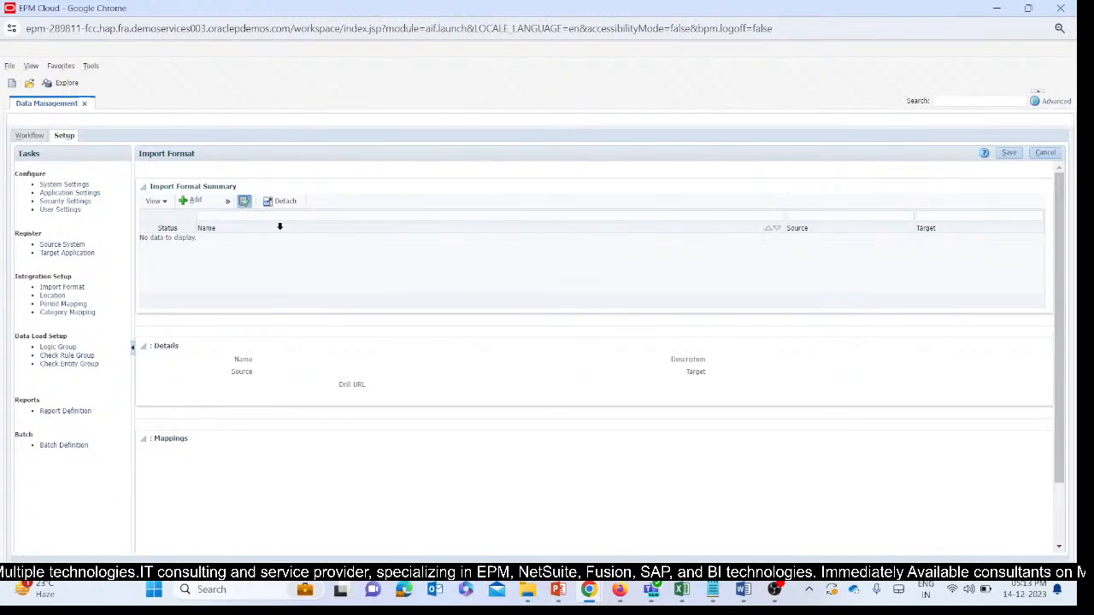
pyautogui.click(233, 217)
pyautogui.press('Return')
pyautogui.scroll(-5, 230, 254)
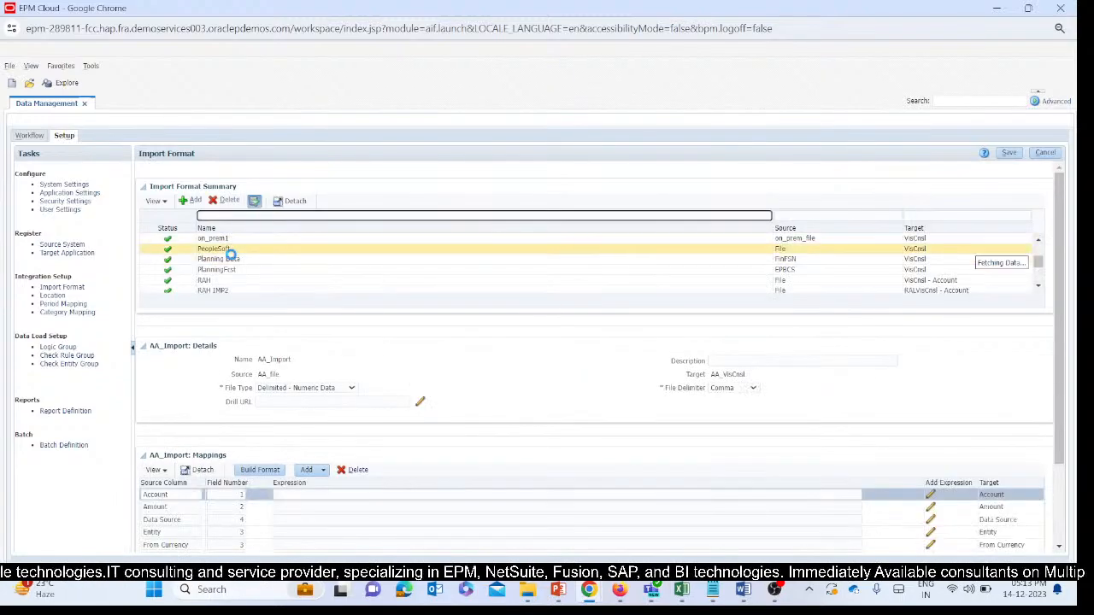
pyautogui.scroll(5, 231, 255)
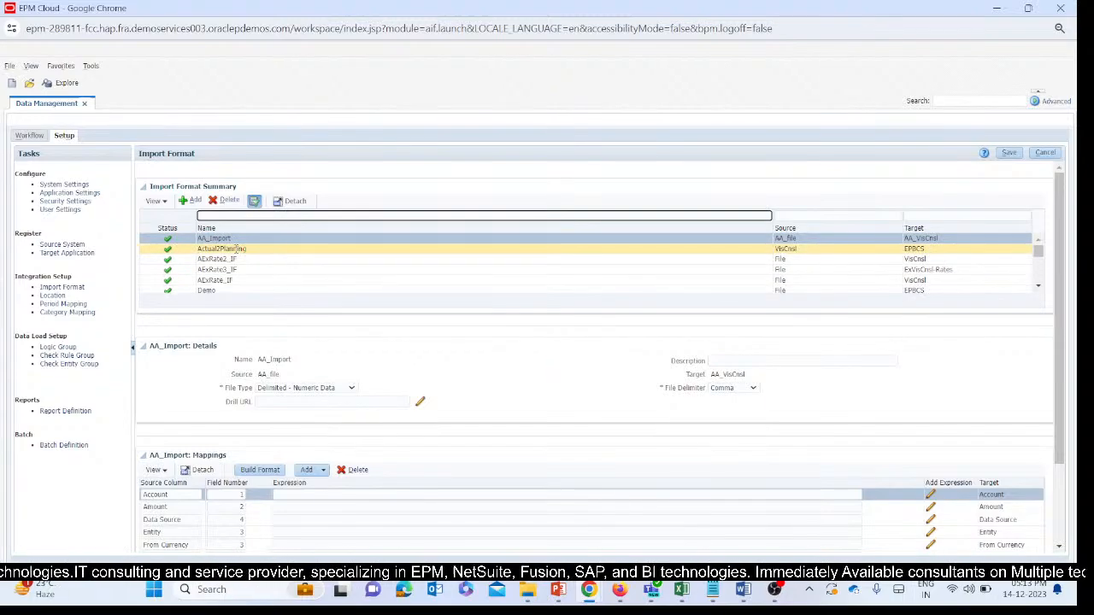
# Look through the whole import format list for NegativeToP_IMF.
pyautogui.scroll(-3, 236, 251)
pyautogui.scroll(-3, 236, 254)
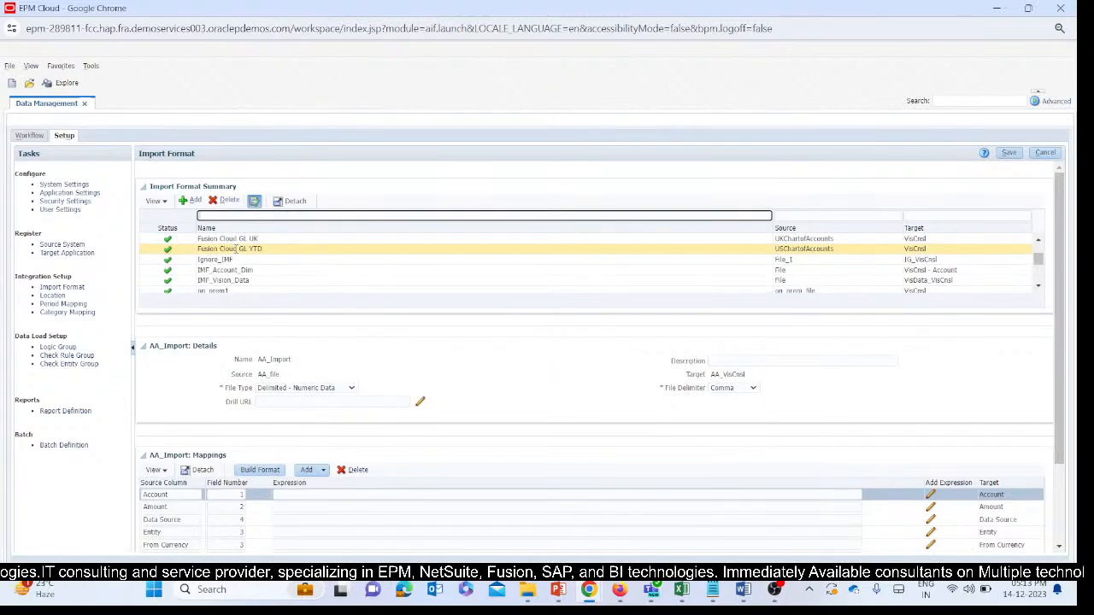
pyautogui.scroll(2, 237, 250)
pyautogui.scroll(-1, 237, 253)
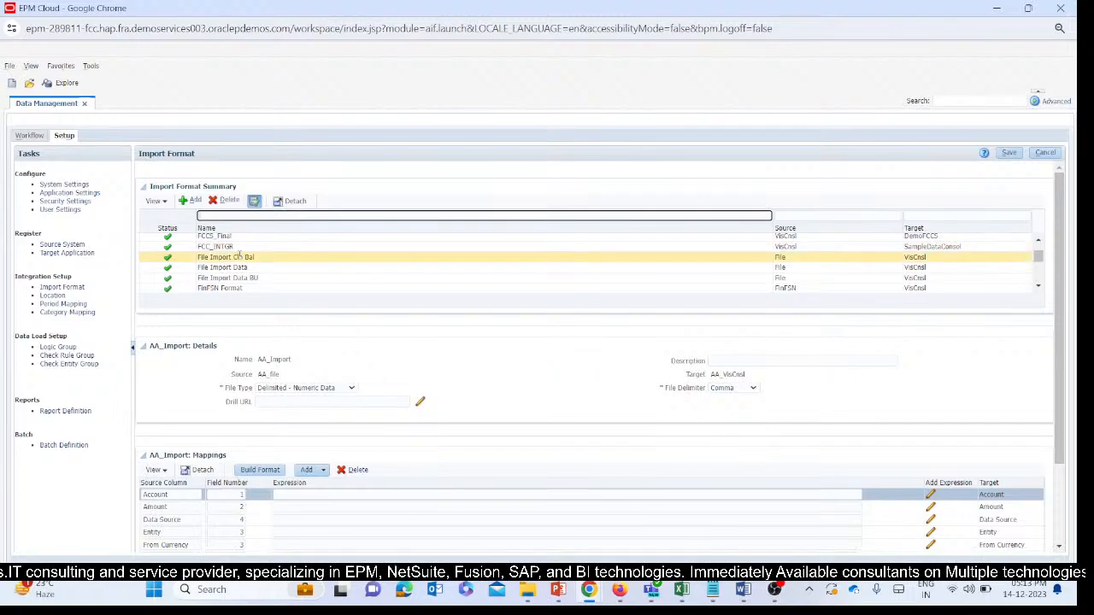
pyautogui.scroll(-5, 238, 257)
pyautogui.scroll(-3, 242, 257)
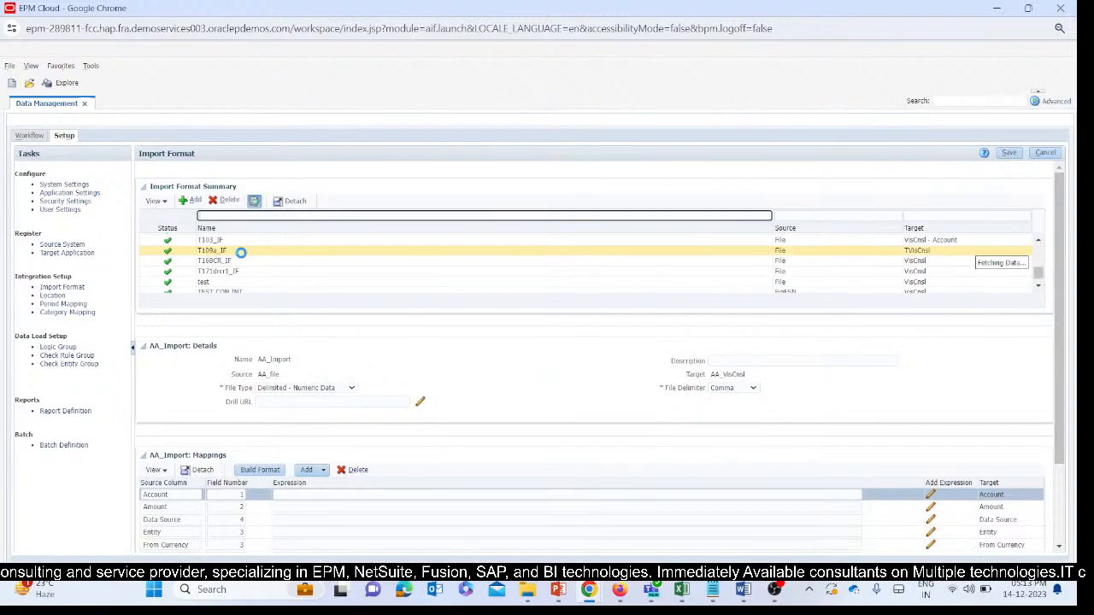
pyautogui.scroll(3, 241, 257)
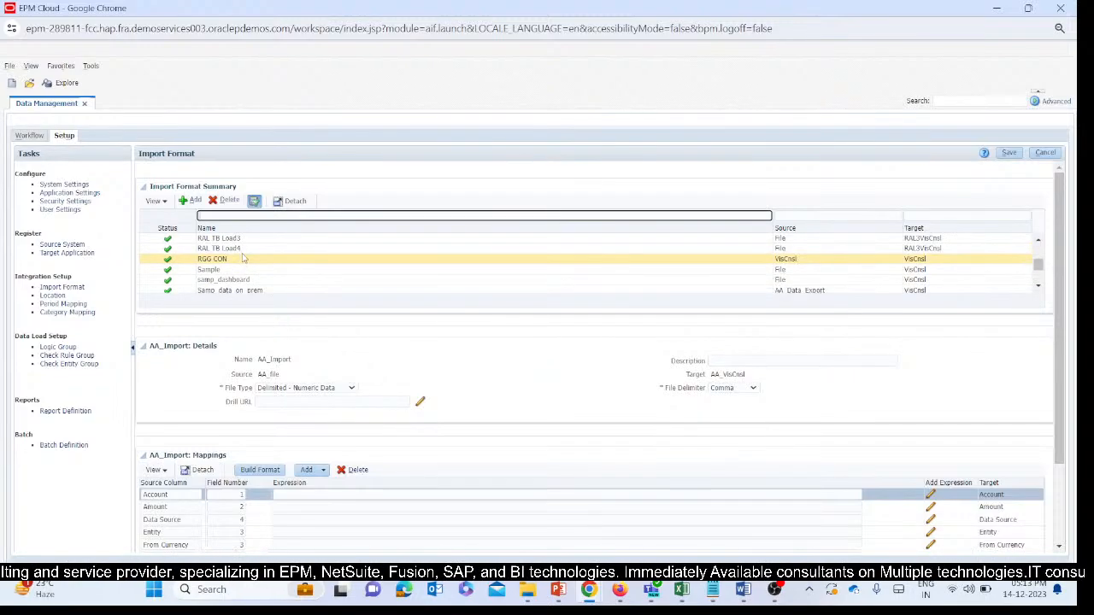
pyautogui.scroll(-3, 242, 258)
pyautogui.scroll(-10, 243, 258)
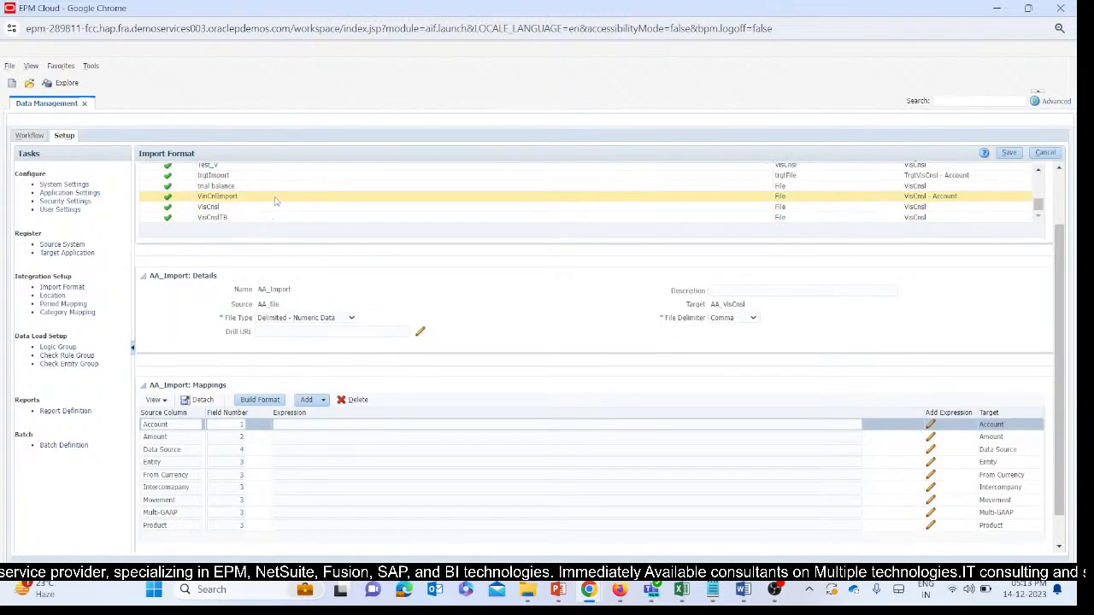
pyautogui.scroll(2, 286, 178)
pyautogui.scroll(-2, 286, 179)
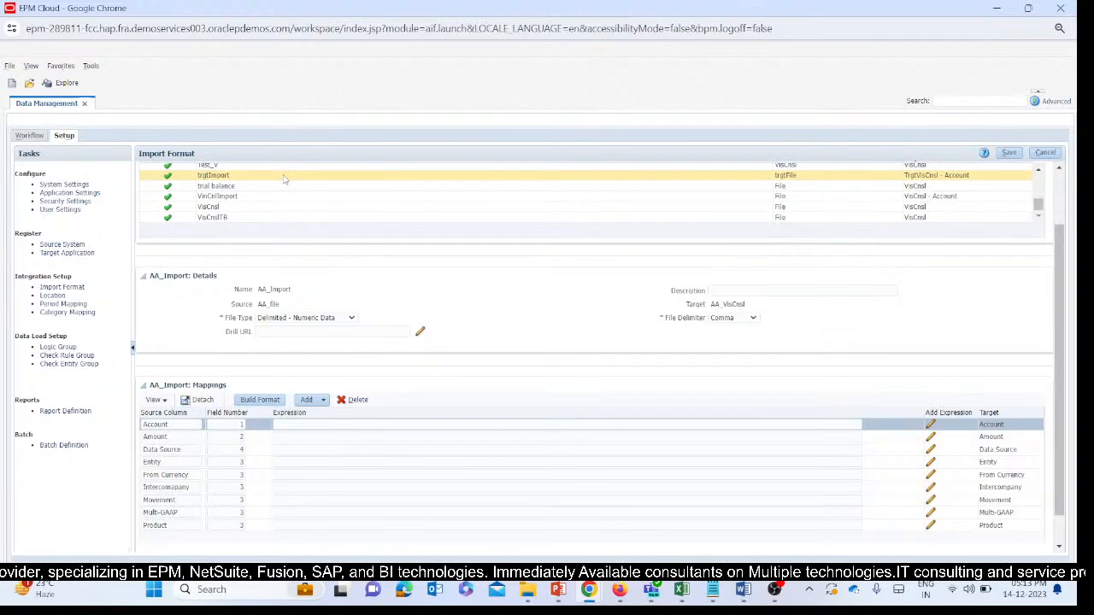
pyautogui.scroll(5, 273, 184)
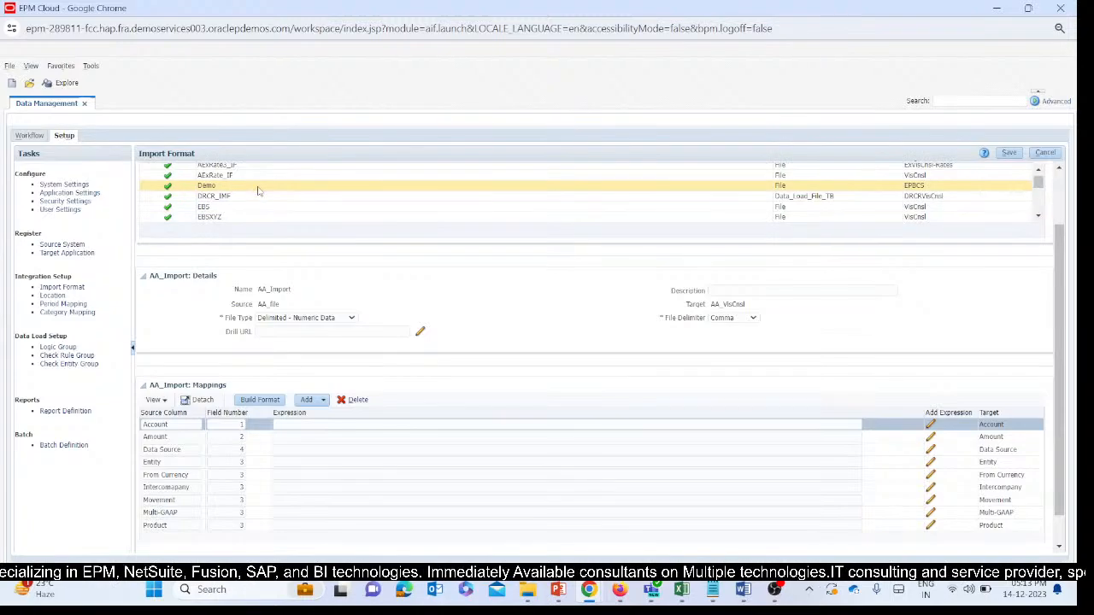
pyautogui.scroll(5, 259, 191)
pyautogui.scroll(-3, 263, 261)
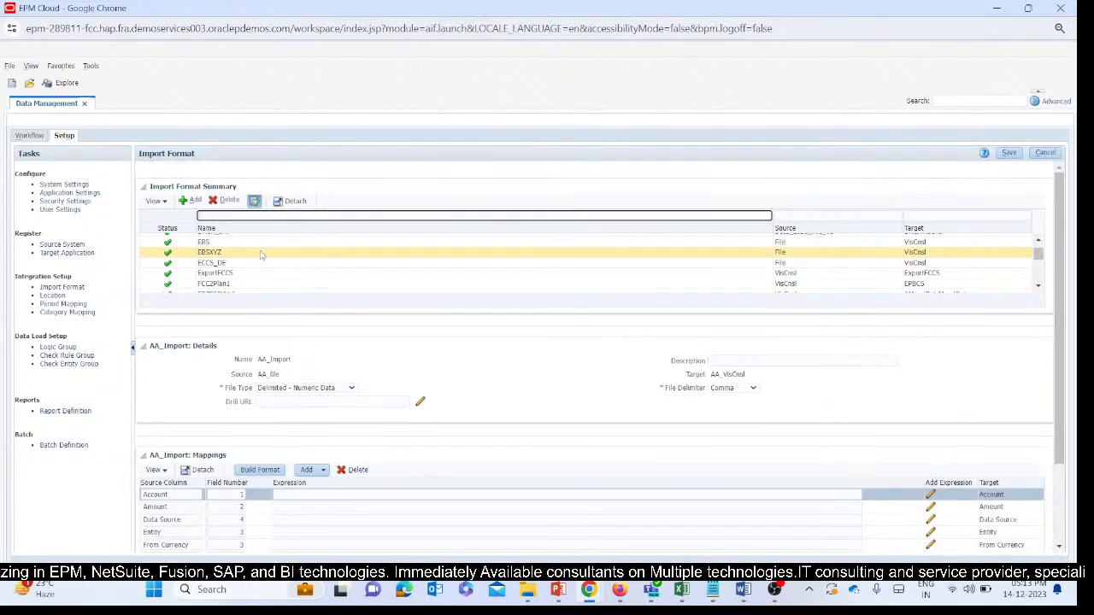
pyautogui.scroll(-3, 263, 254)
pyautogui.scroll(-6, 262, 255)
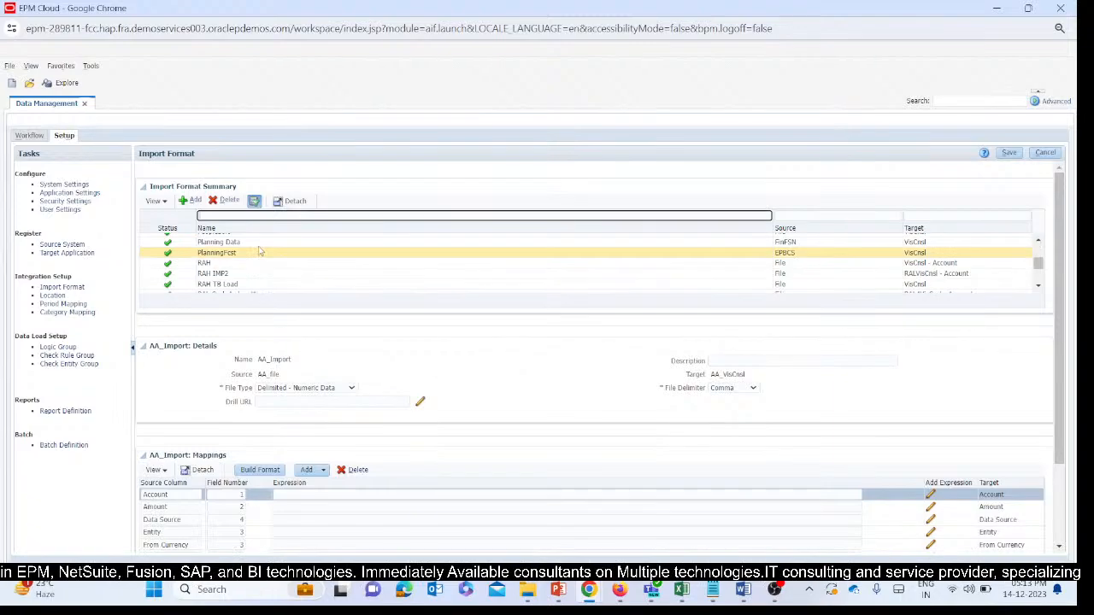
pyautogui.scroll(-3, 260, 249)
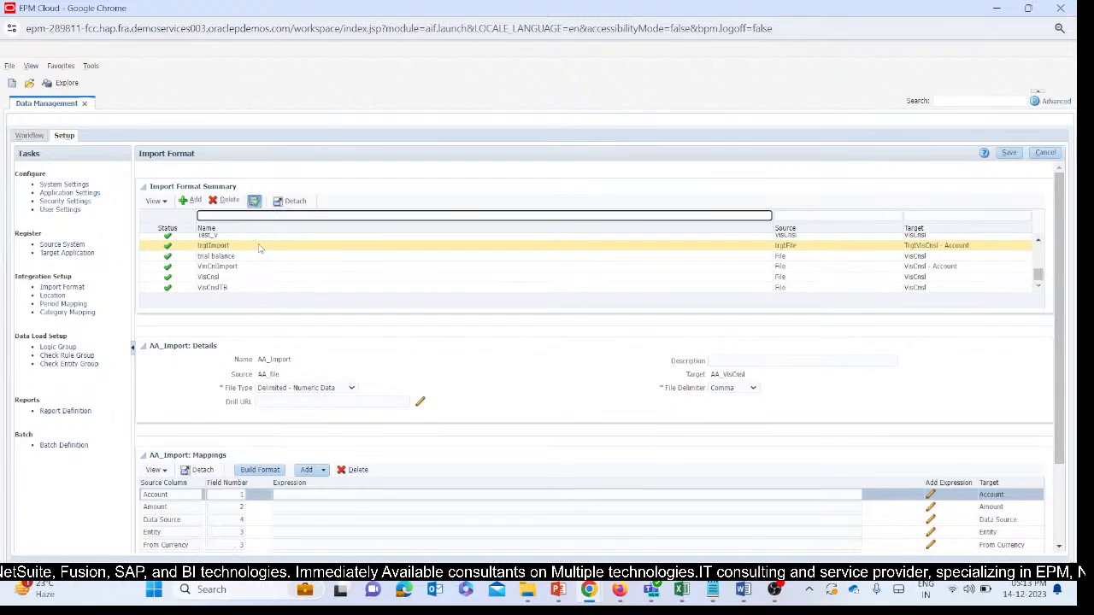
# Cancel the current import format view, reopen the import format setup and look through its list again for NegativeToP_IMF.
pyautogui.click(1045, 154)
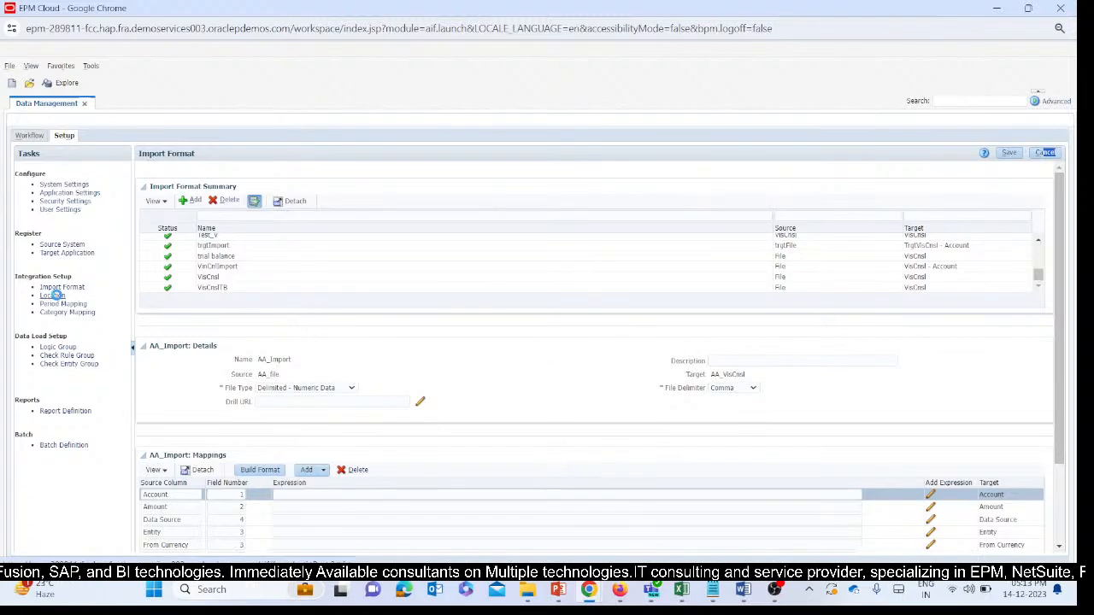
pyautogui.click(53, 295)
pyautogui.click(61, 287)
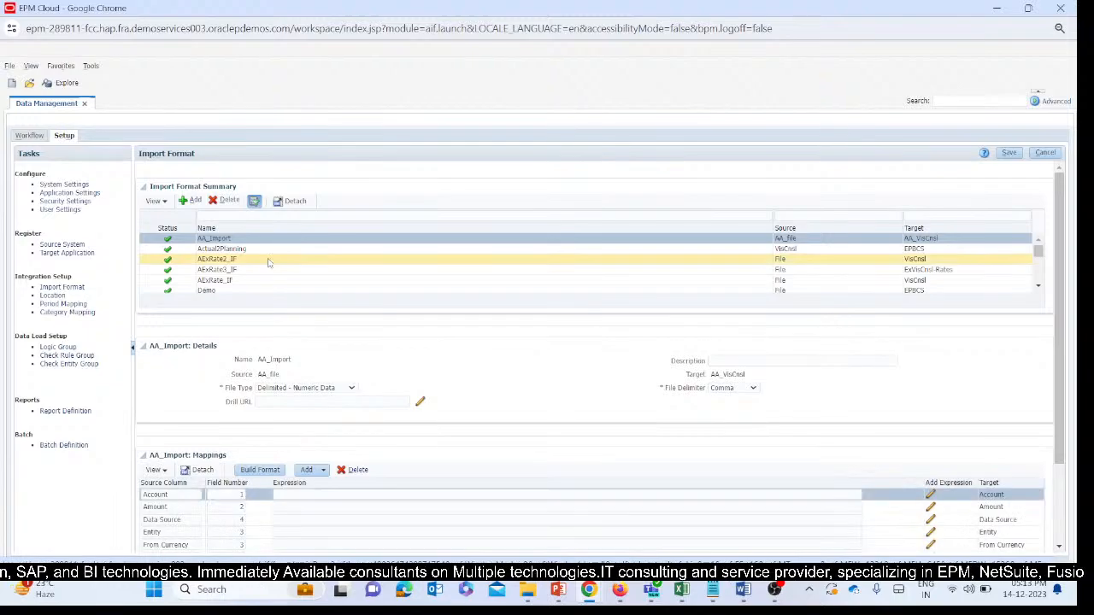
pyautogui.scroll(-3, 267, 256)
pyautogui.scroll(-3, 266, 256)
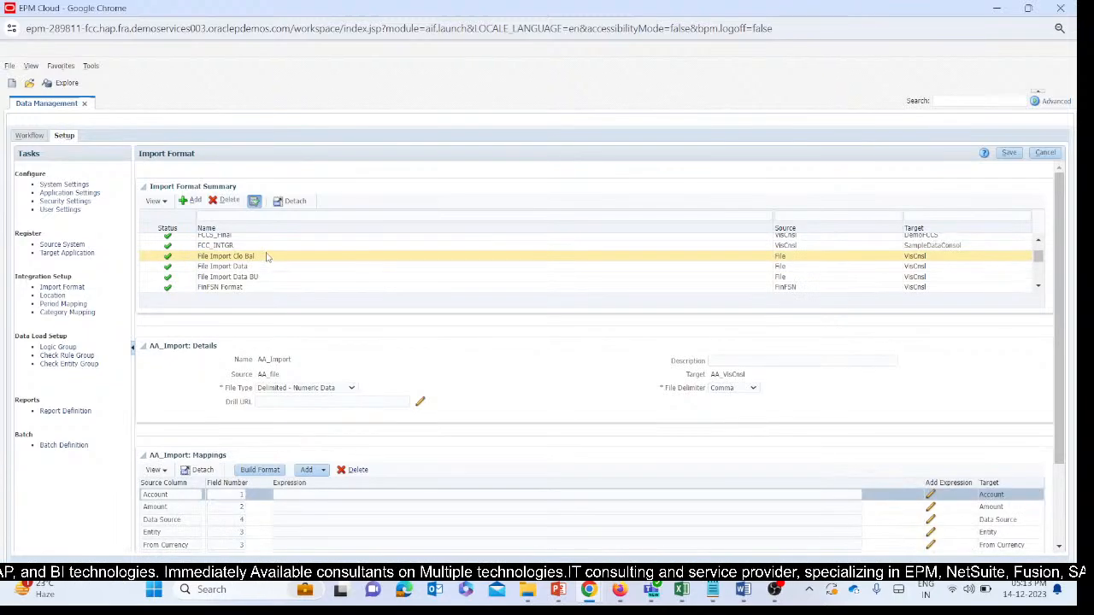
pyautogui.scroll(10, 267, 257)
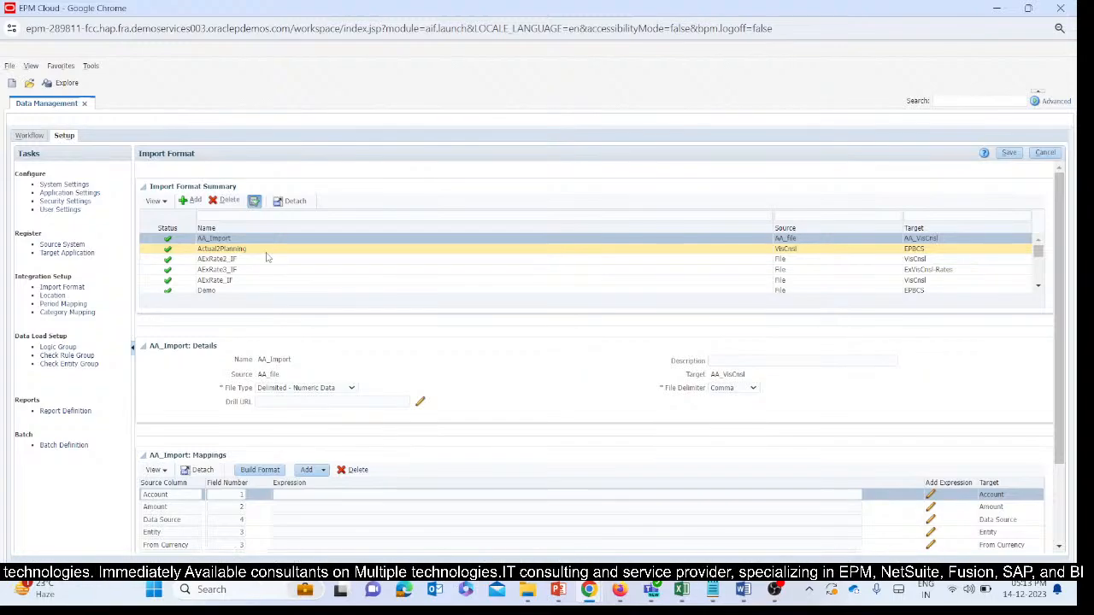
pyautogui.scroll(-3, 266, 257)
pyautogui.scroll(-5, 267, 256)
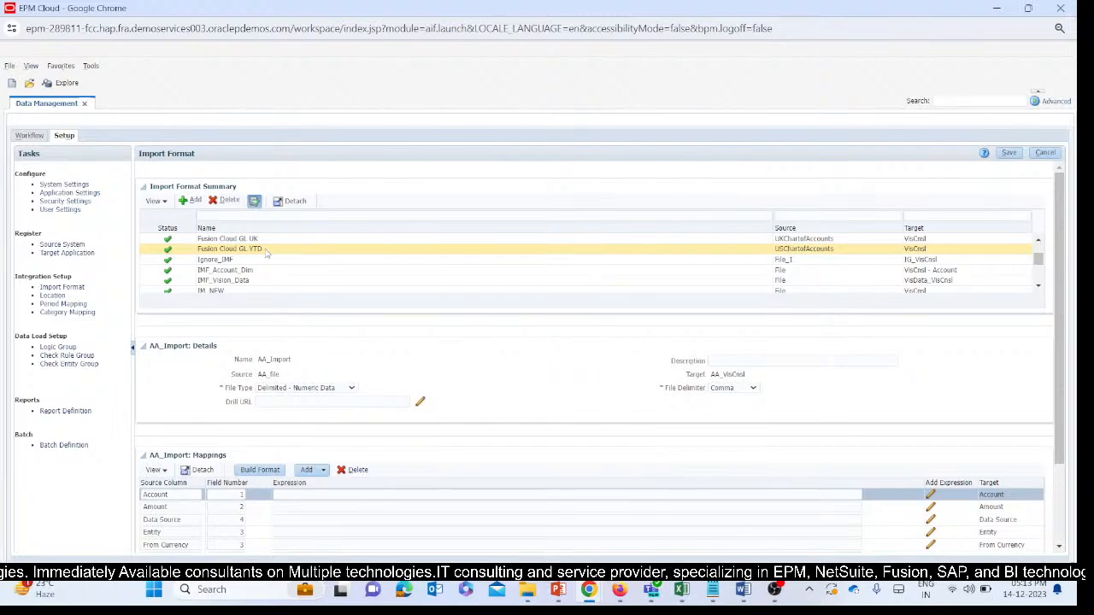
pyautogui.scroll(5, 266, 253)
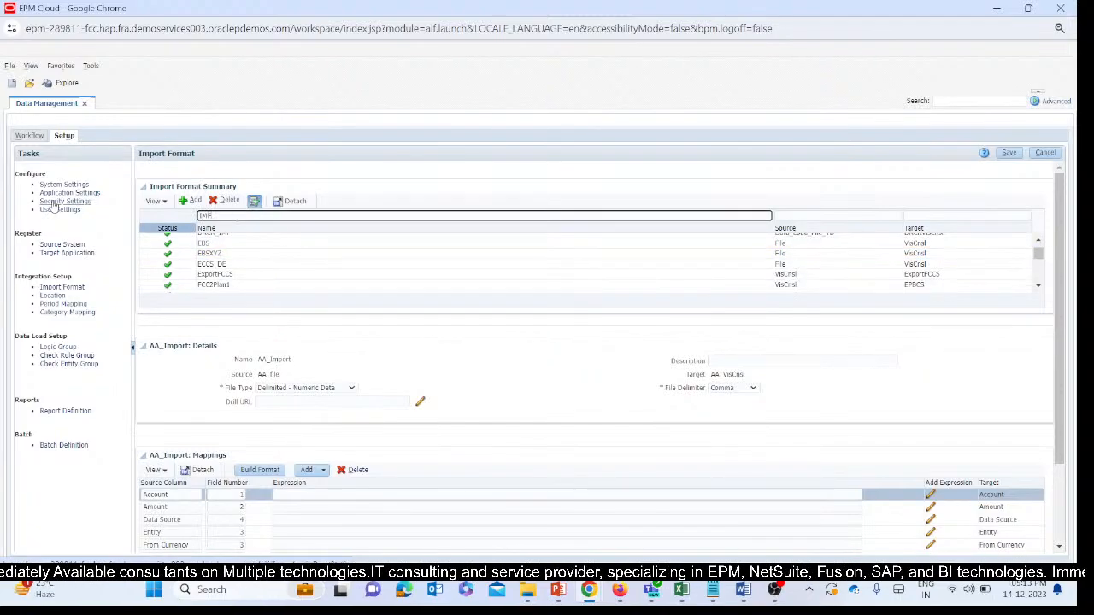
# Filter the import format names by "IMF" and by "NEg", and clear the filter to list all formats.
pyautogui.press('Return')
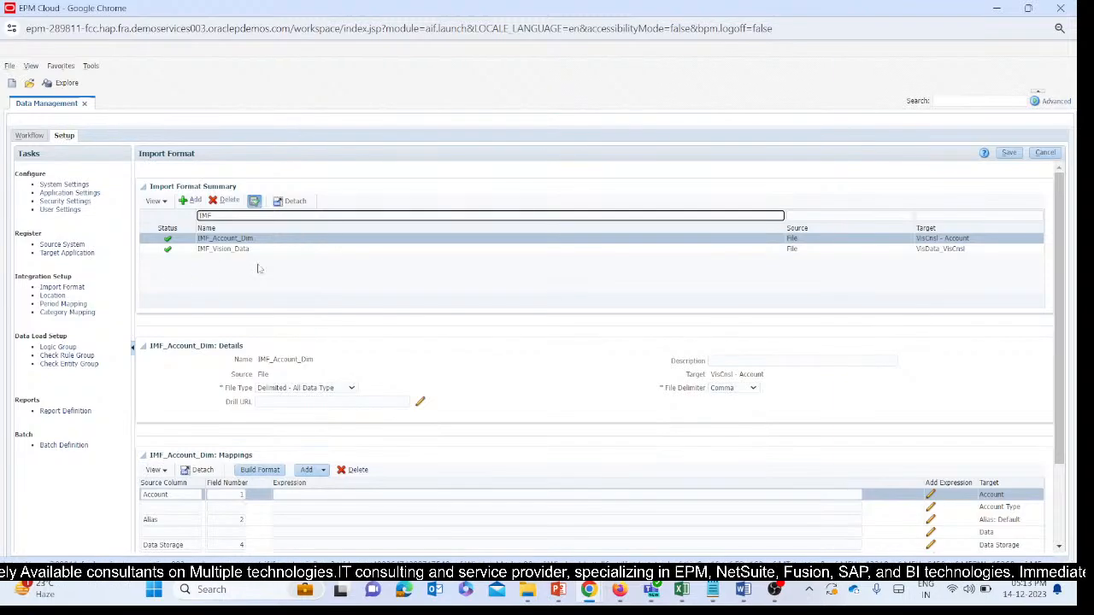
pyautogui.moveTo(214, 215); pyautogui.dragTo(190, 209)
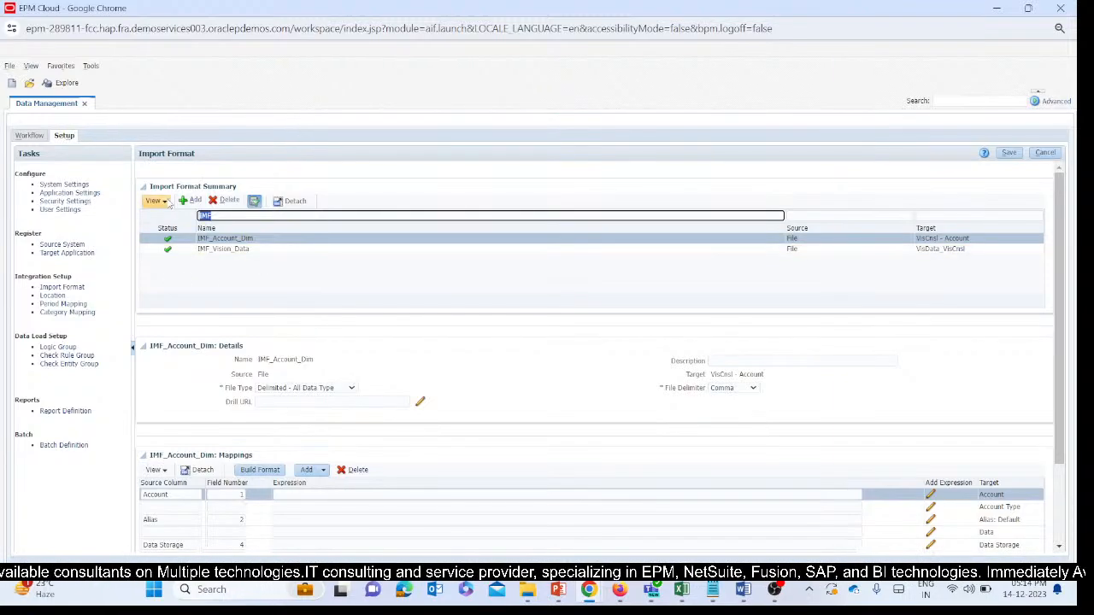
pyautogui.press('BackSpace')
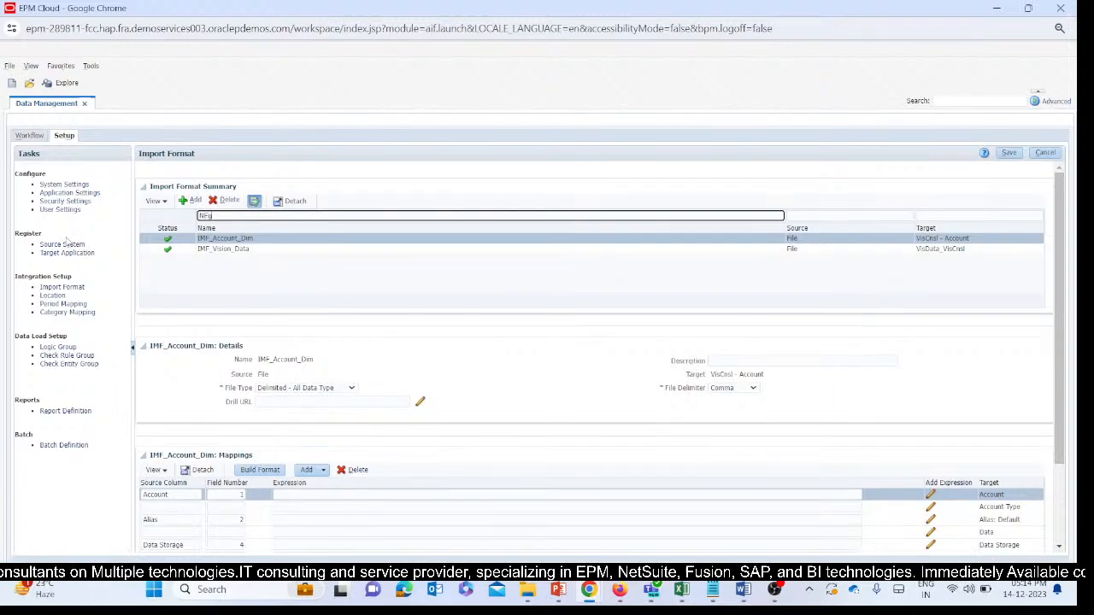
pyautogui.press('Return')
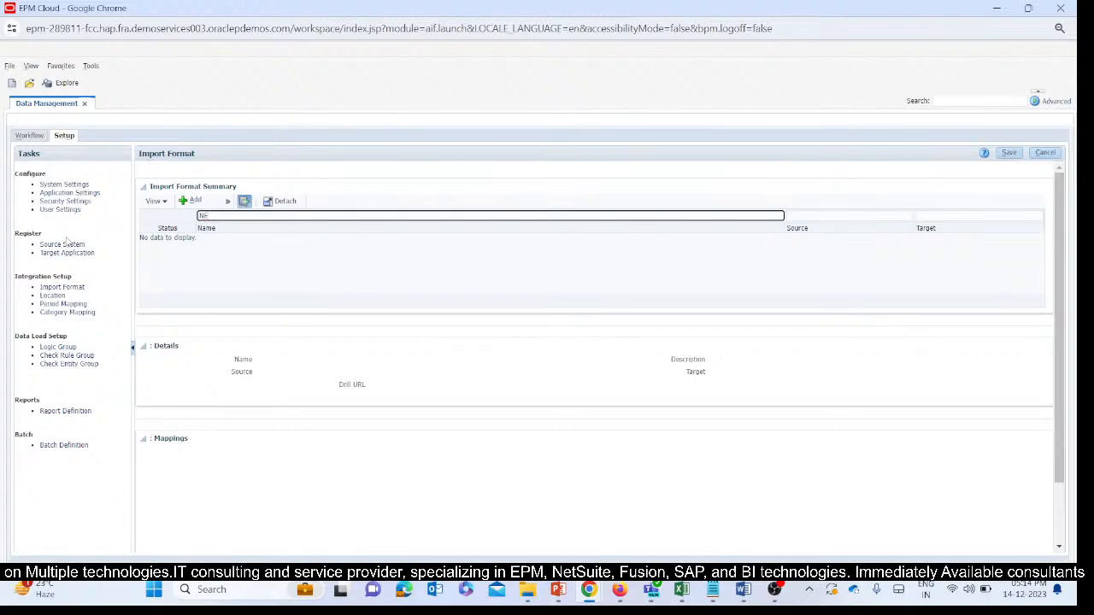
pyautogui.press('Return')
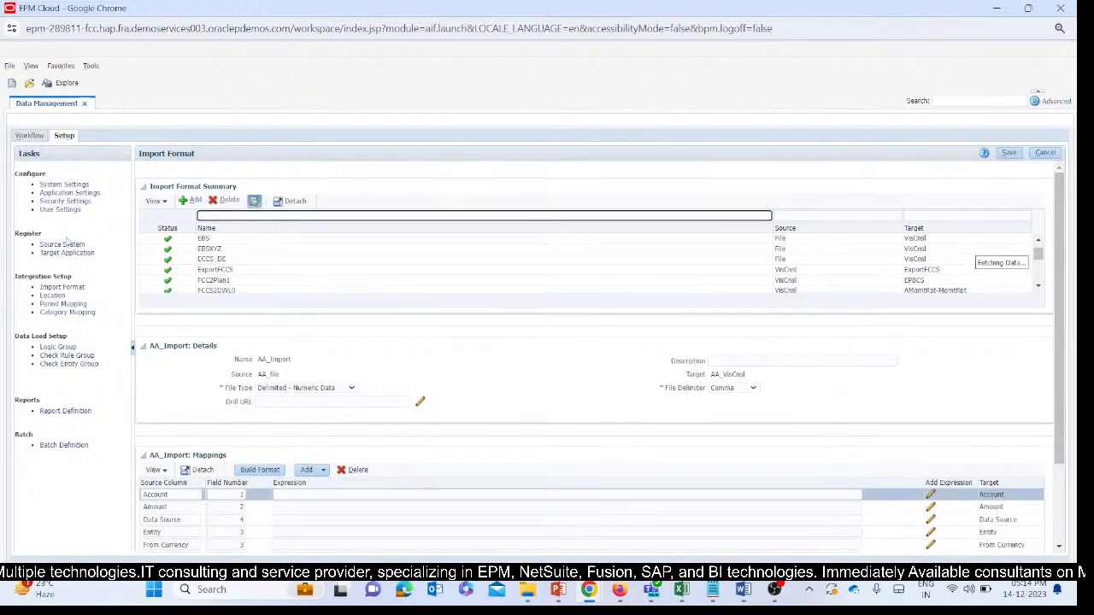
# Open the NegativeToP_IMF import format from the summary list to show its mappings.
pyautogui.scroll(-5, 289, 261)
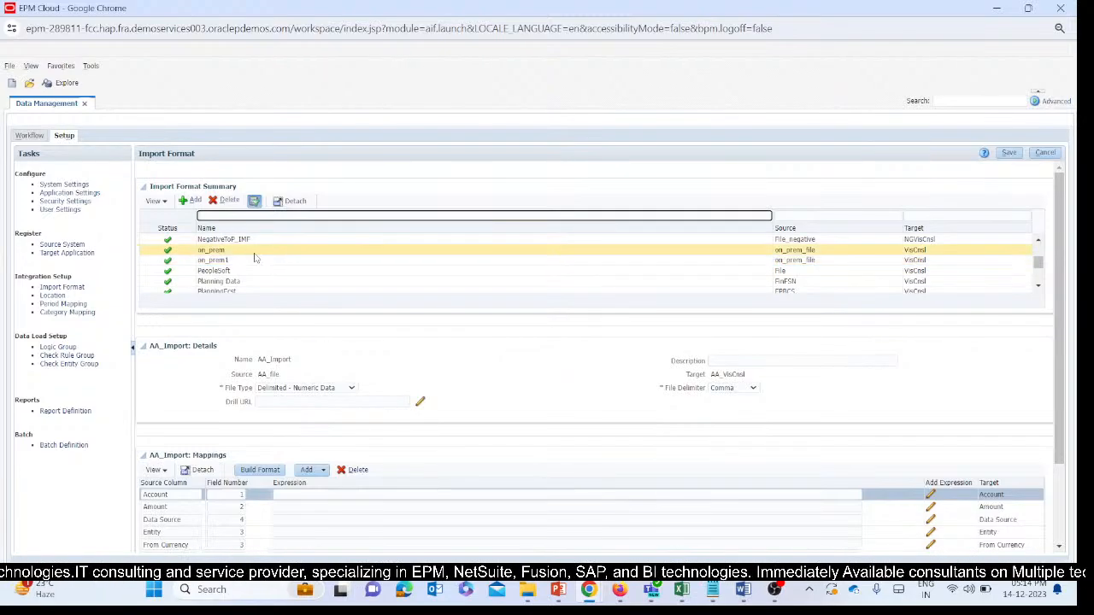
pyautogui.click(257, 241)
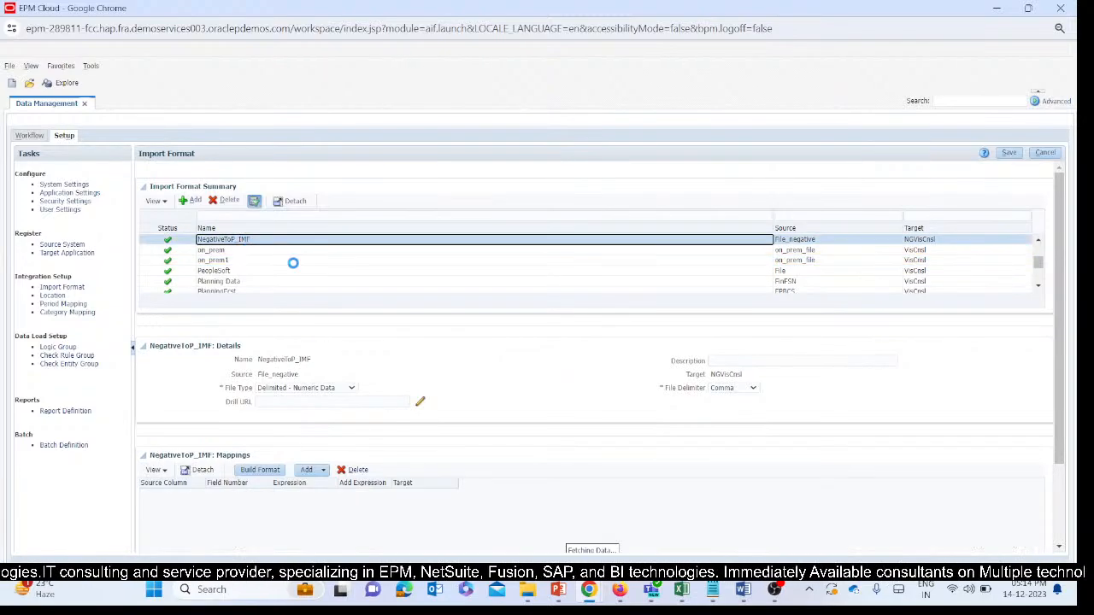
pyautogui.scroll(-3, 530, 359)
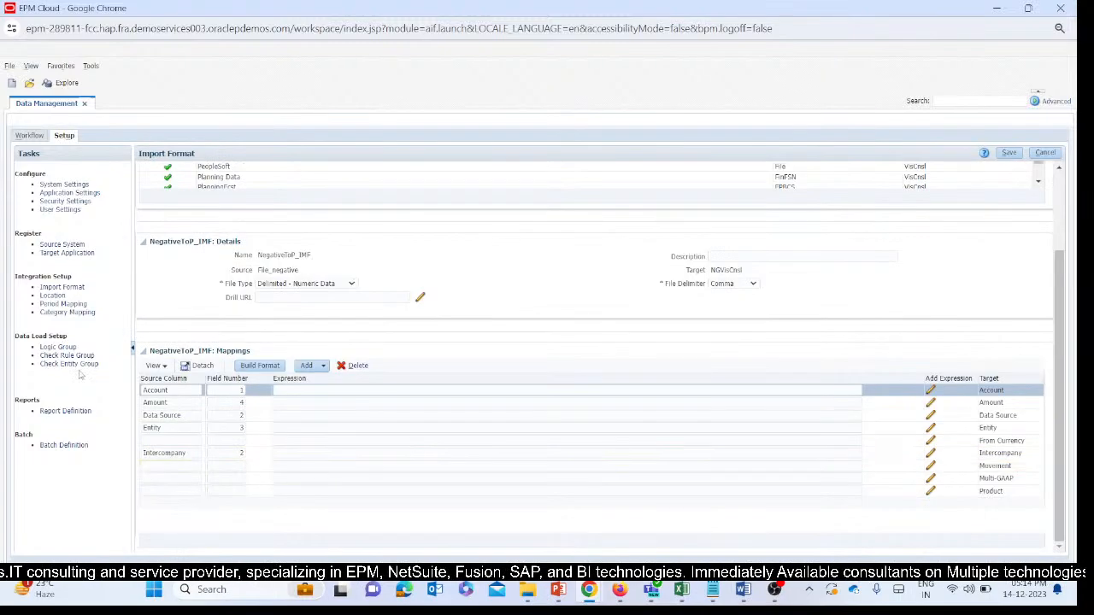
# Map the From Currency target to source column From Currency, without leading spaces, with field number 2, and save the import format.
pyautogui.click(167, 453)
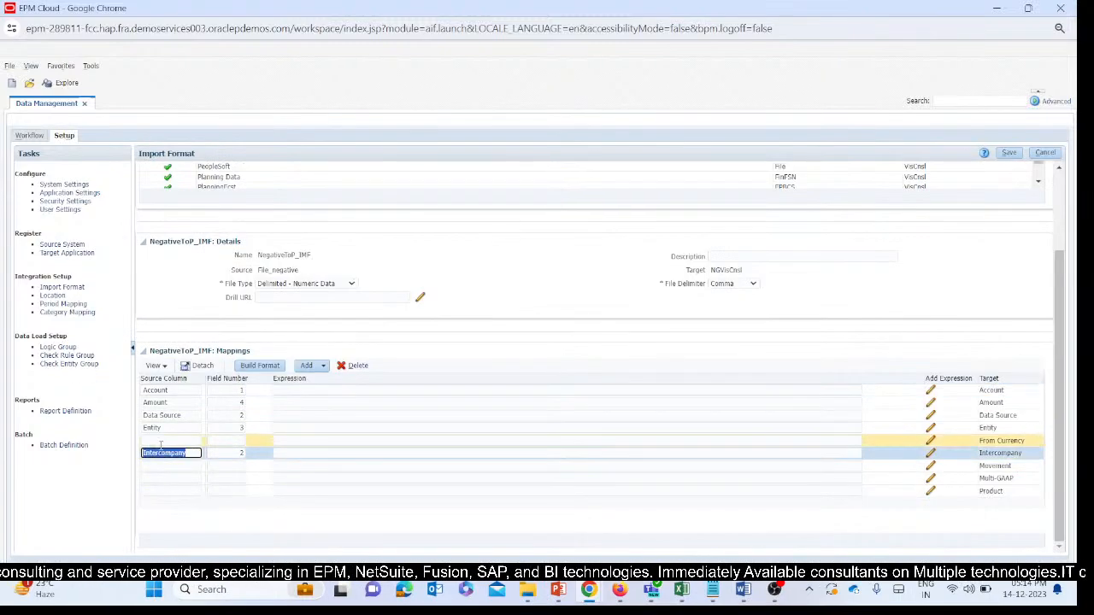
pyautogui.click(171, 440)
pyautogui.moveTo(1025, 440); pyautogui.dragTo(975, 441)
pyautogui.hotkey('ctrl', 'c')
pyautogui.click(170, 440)
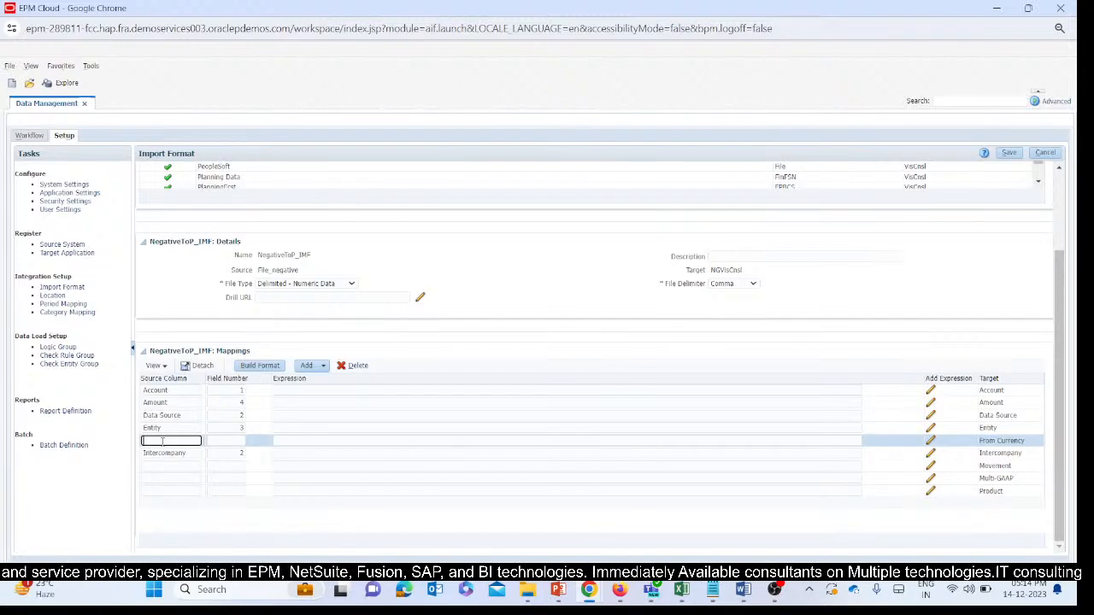
pyautogui.hotkey('ctrl', 'v')
pyautogui.moveTo(156, 440); pyautogui.dragTo(114, 442)
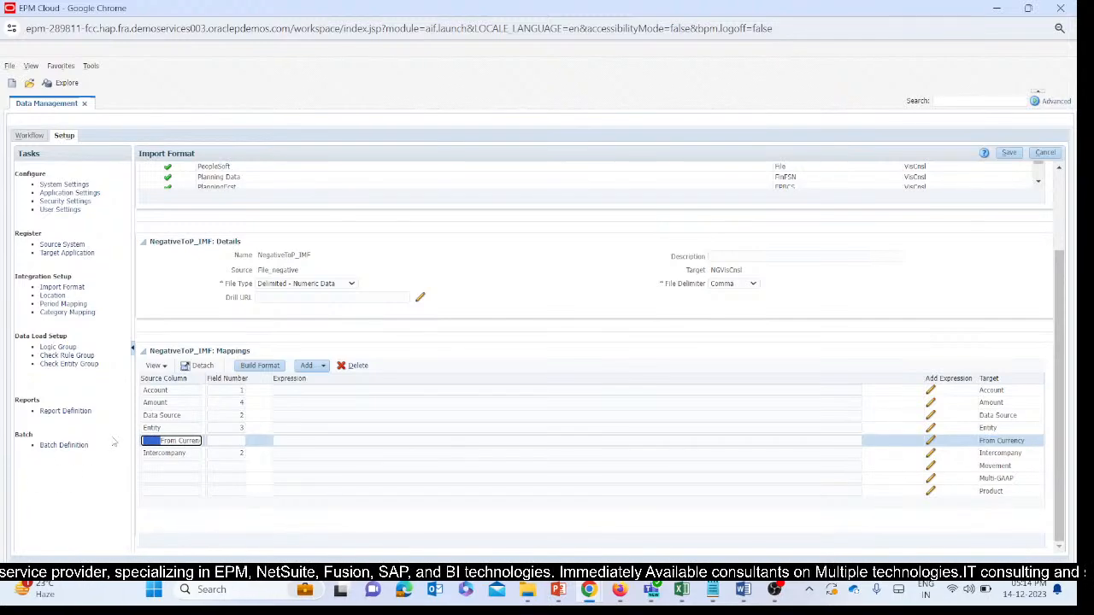
pyautogui.click(226, 441)
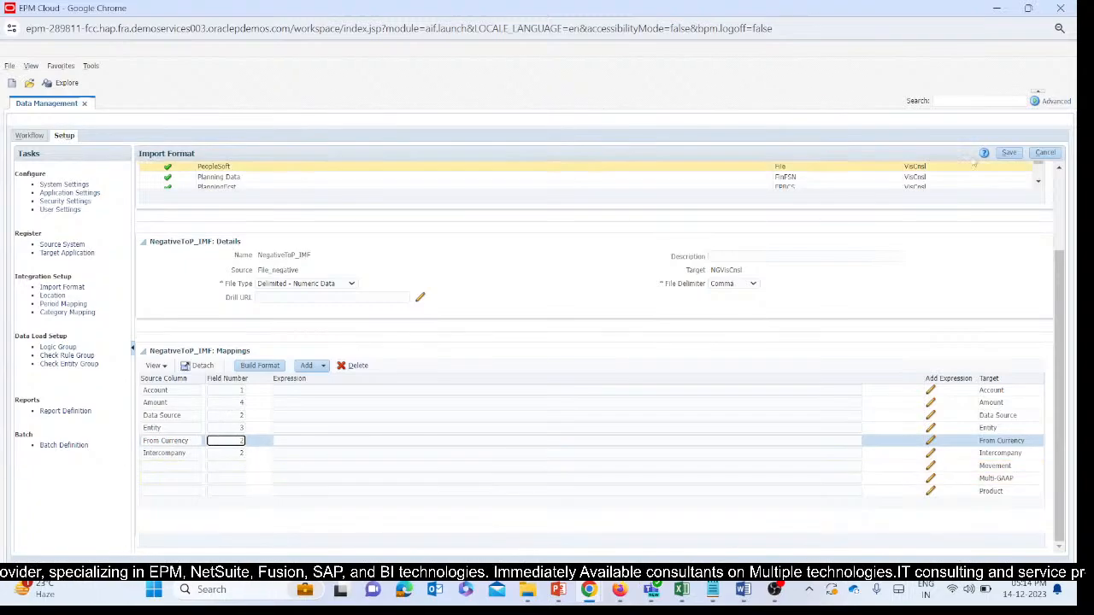
pyautogui.click(1009, 152)
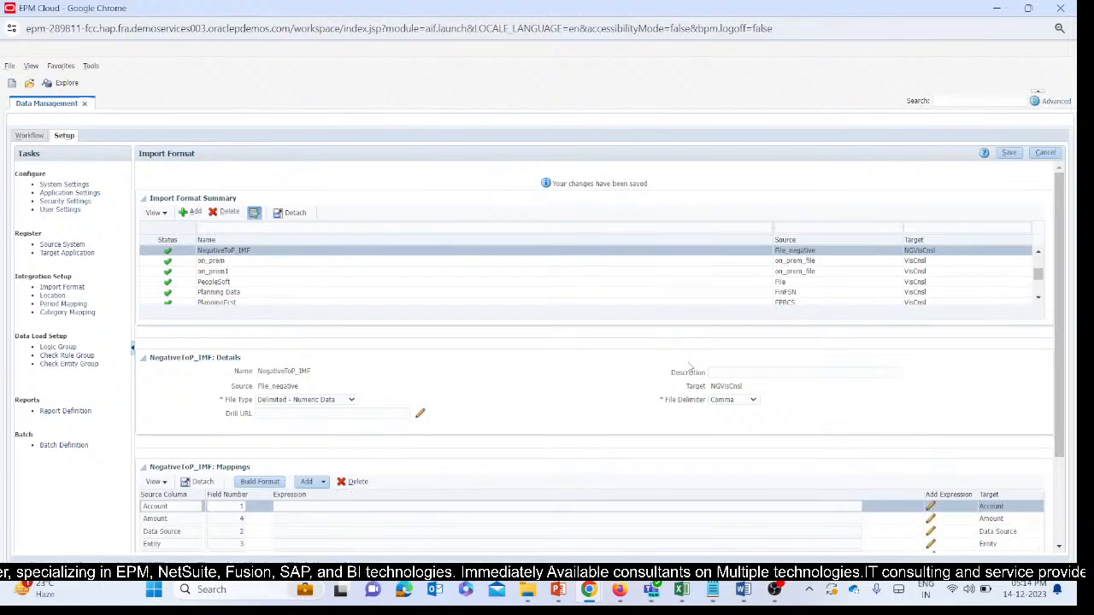
# Map the Movement target to source column Movement with field number 2 in the NegativeToP_IMF mappings.
pyautogui.scroll(-3, 443, 493)
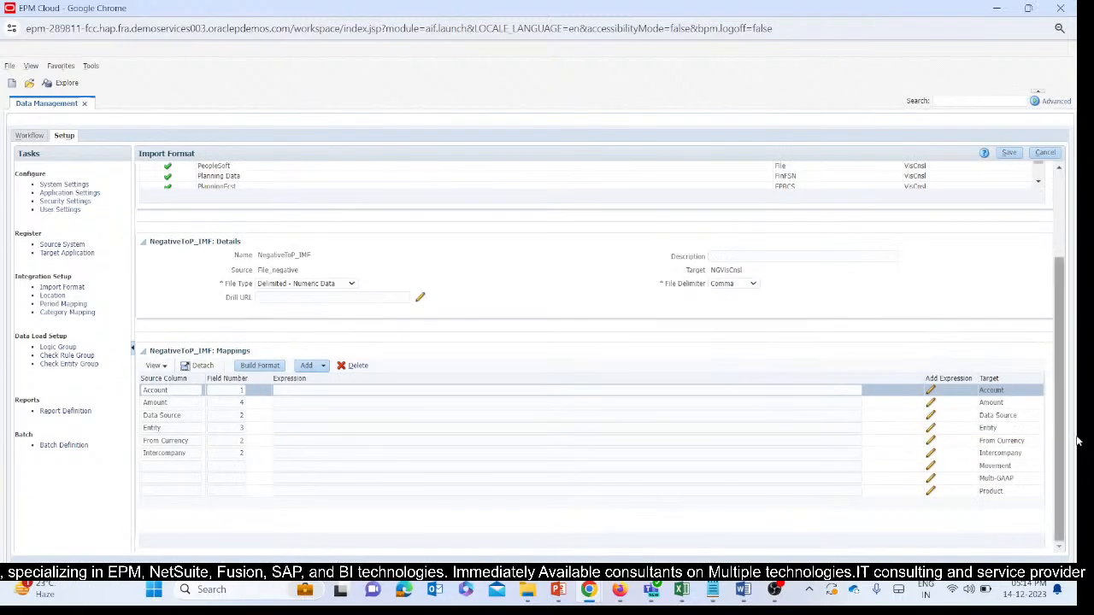
pyautogui.click(994, 475)
pyautogui.click(994, 466)
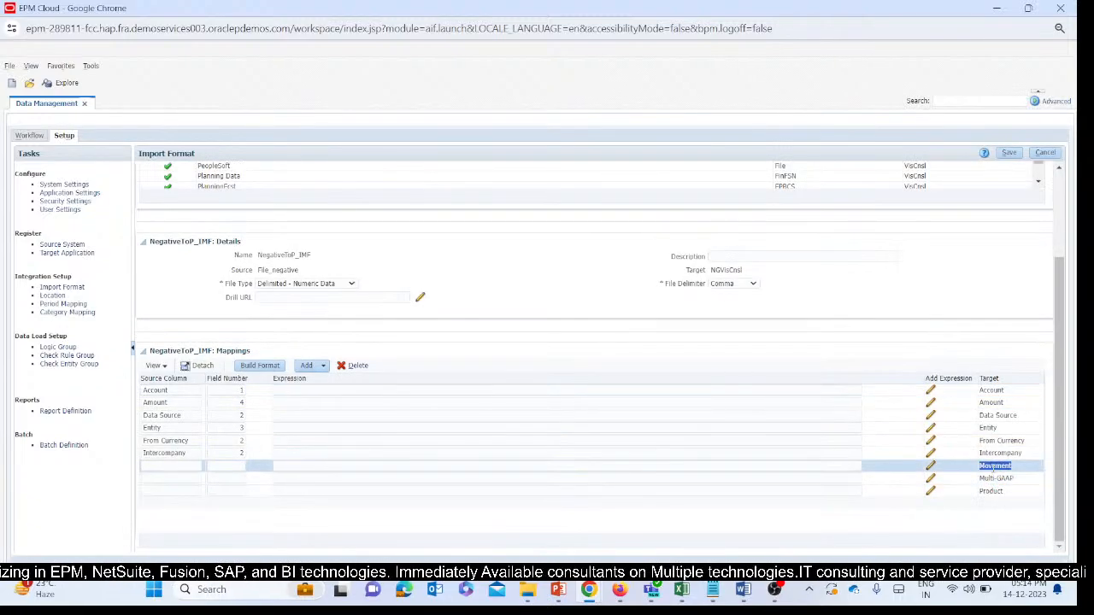
pyautogui.click(183, 466)
pyautogui.hotkey('ctrl', 'v')
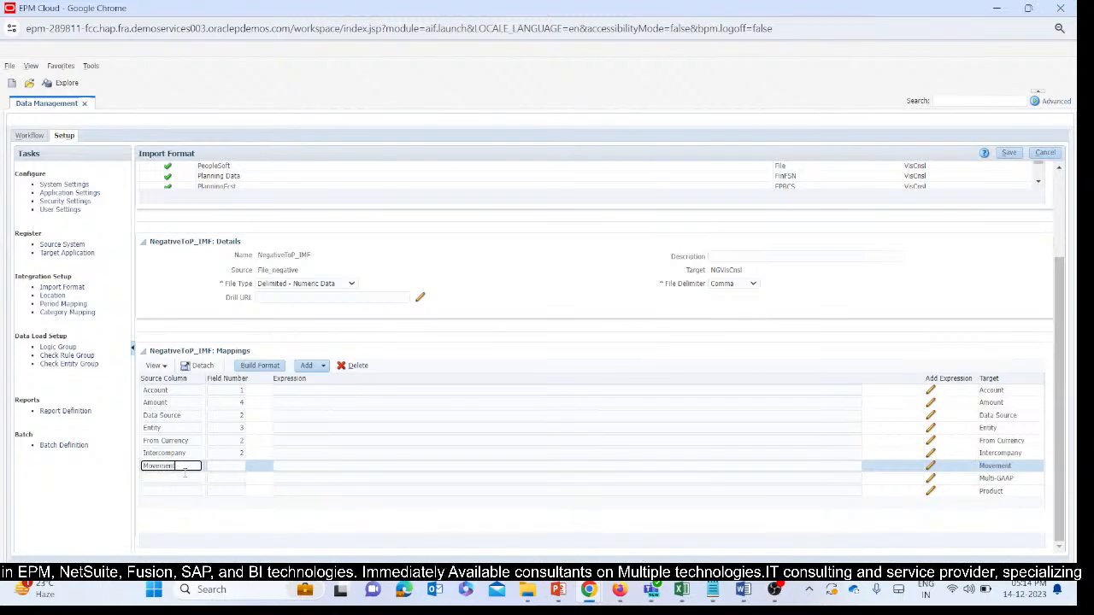
pyautogui.click(242, 468)
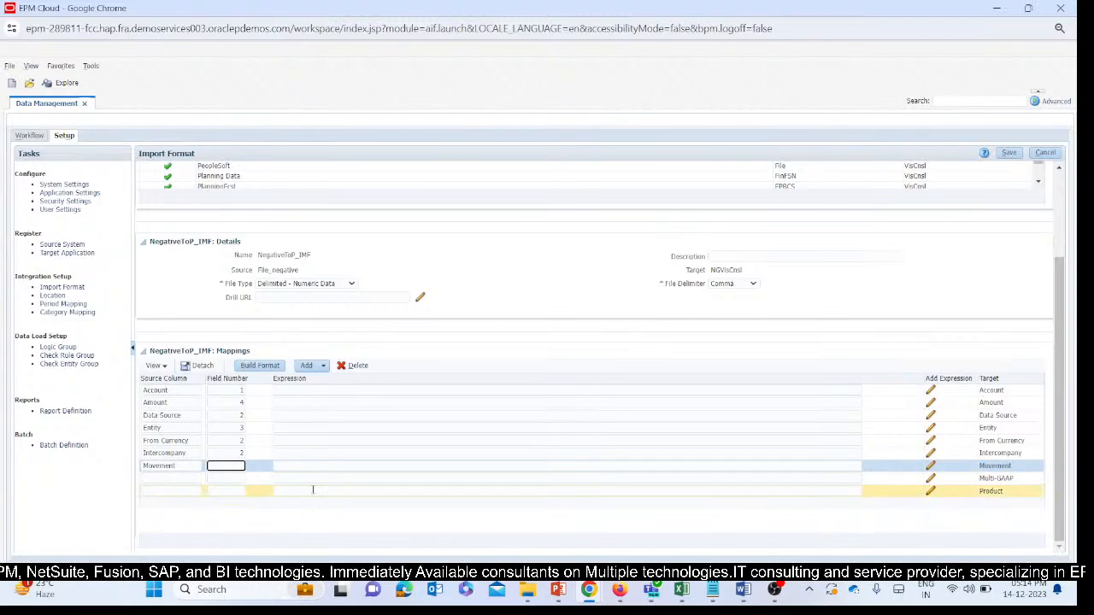
pyautogui.write('2')
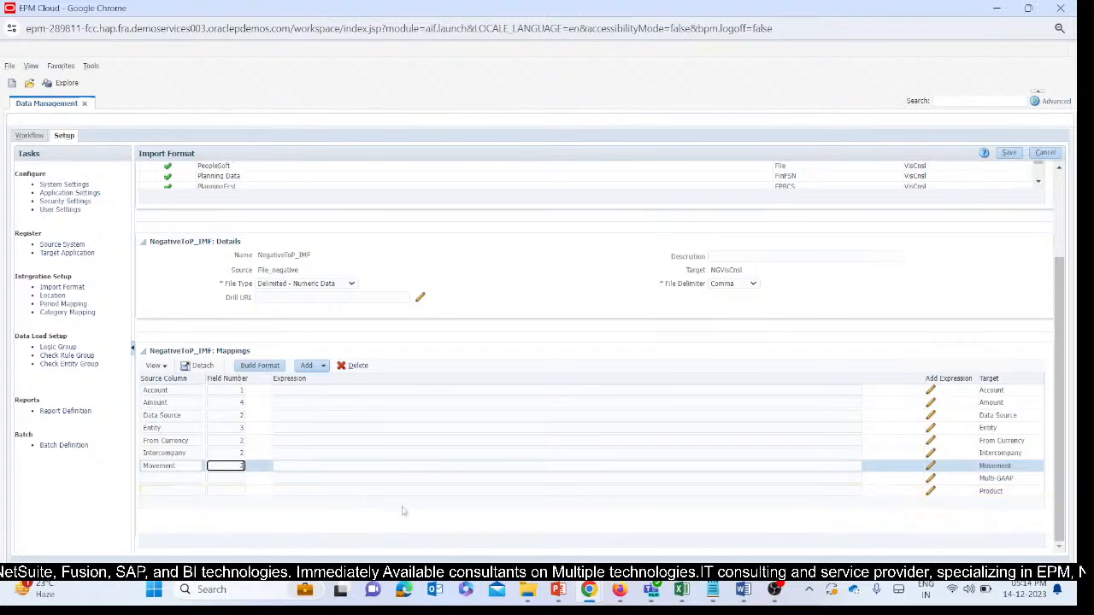
# Fill in Multi-GAAP and Product as the source columns for the targets of the same names in the NegativeToP_IMF mappings.
pyautogui.doubleClick(1004, 479)
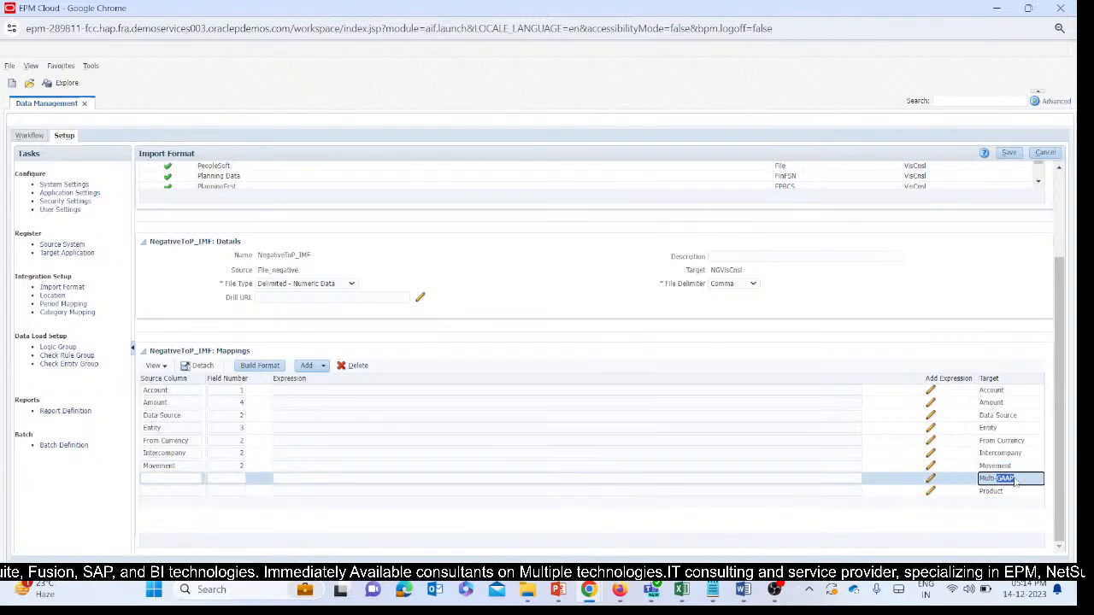
pyautogui.click(969, 484)
pyautogui.moveTo(1019, 481); pyautogui.dragTo(980, 481)
pyautogui.click(174, 480)
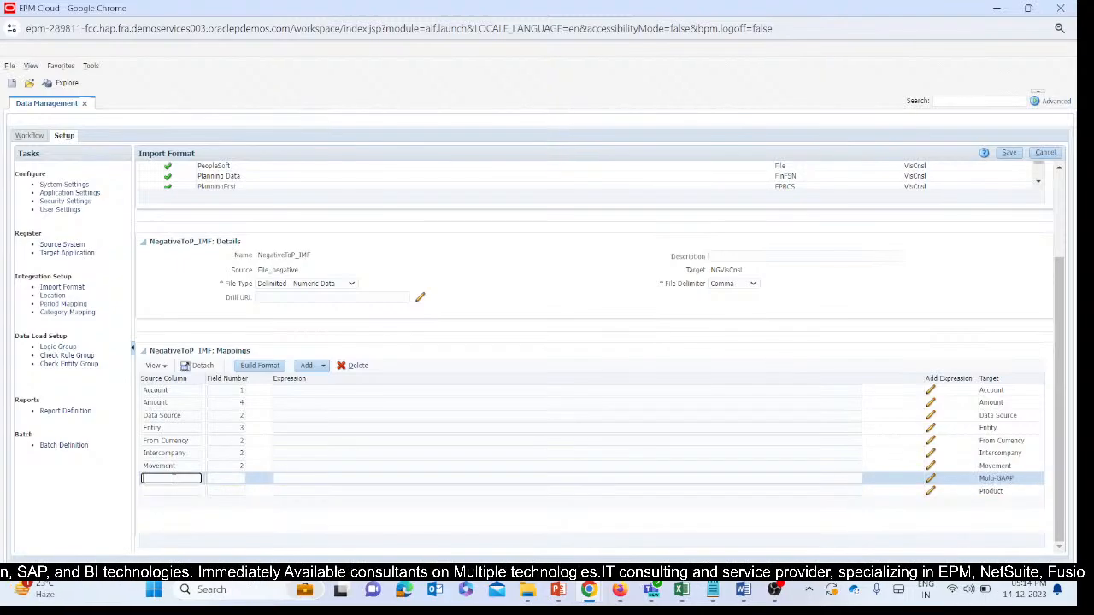
pyautogui.hotkey('ctrl', 'v')
pyautogui.doubleClick(999, 492)
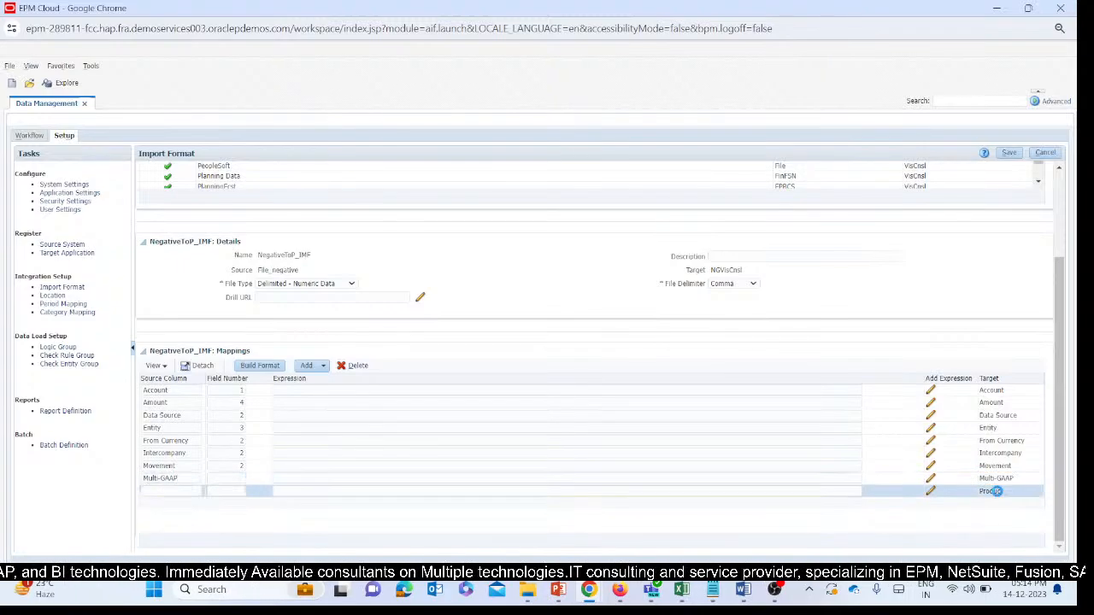
pyautogui.click(164, 490)
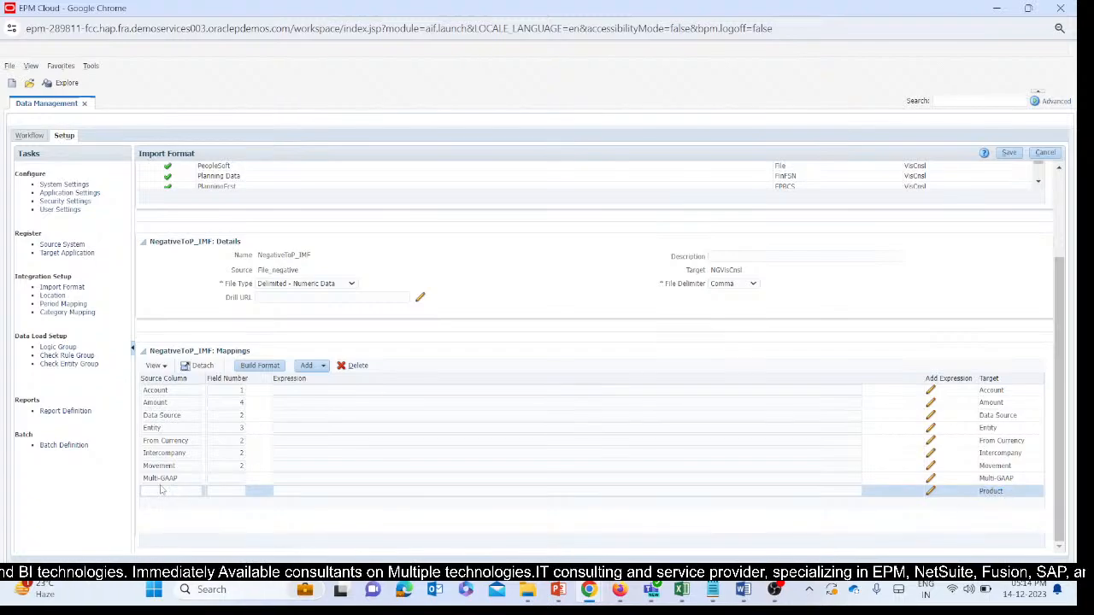
# Set field number 2 for the Multi-GAAP and Product mappings and try to save the import format.
pyautogui.click(239, 479)
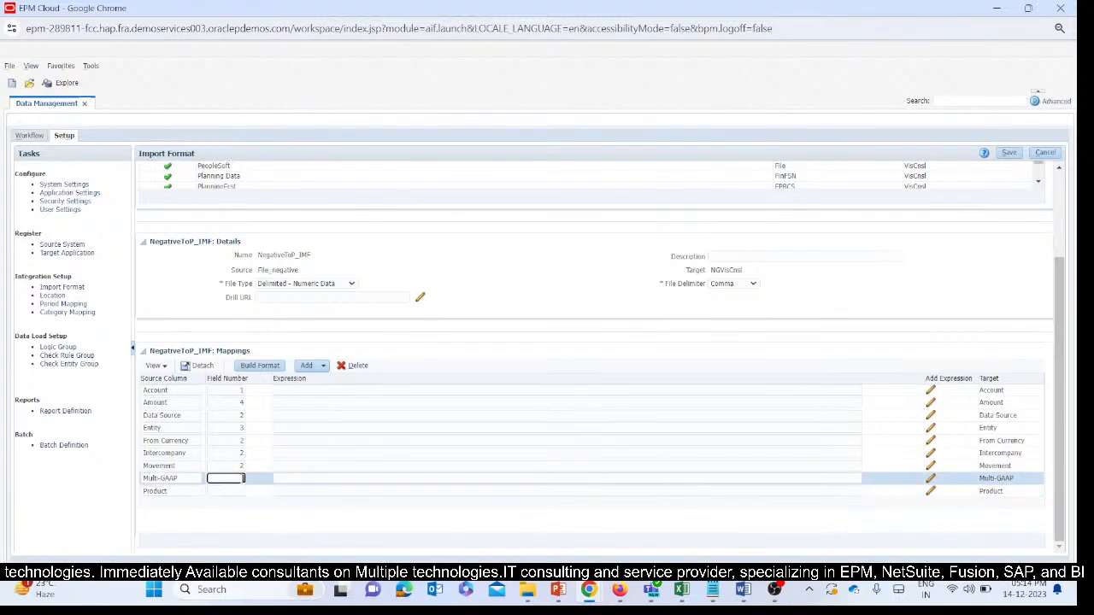
pyautogui.write('2')
pyautogui.click(230, 492)
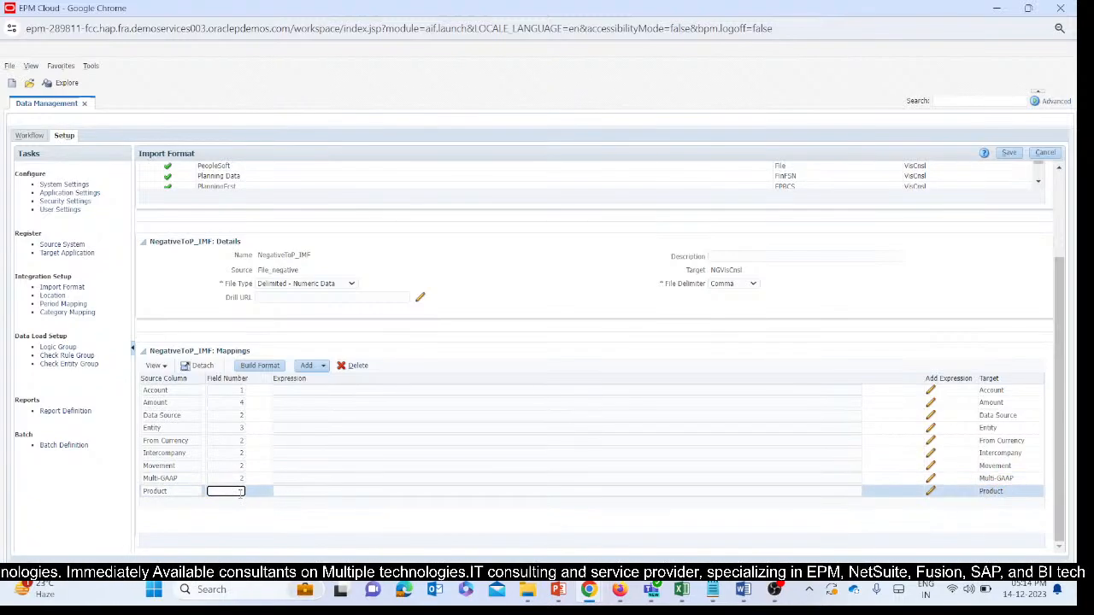
pyautogui.write('2')
pyautogui.click(1010, 153)
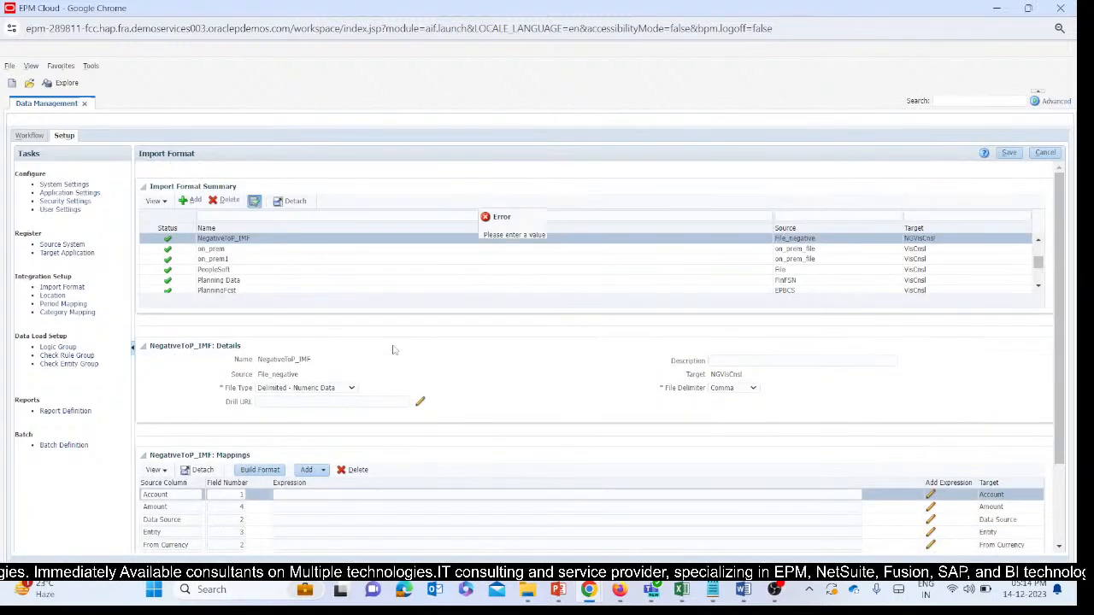
pyautogui.click(580, 249)
# Try to map the Movement target to source column Movement with field number 2 and save the import format.
pyautogui.scroll(-2, 505, 423)
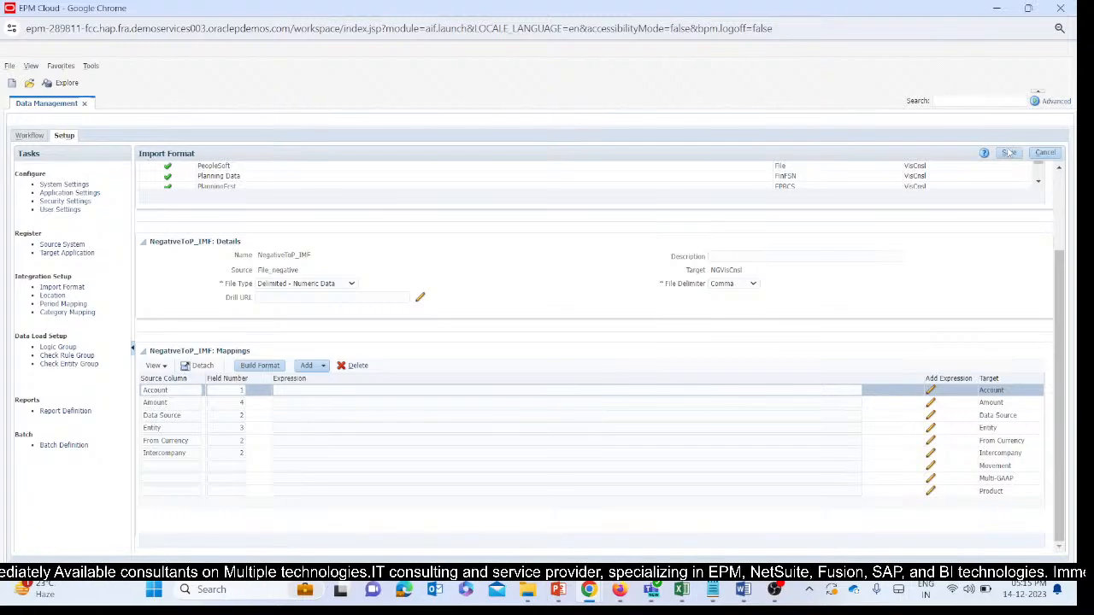
pyautogui.click(1000, 454)
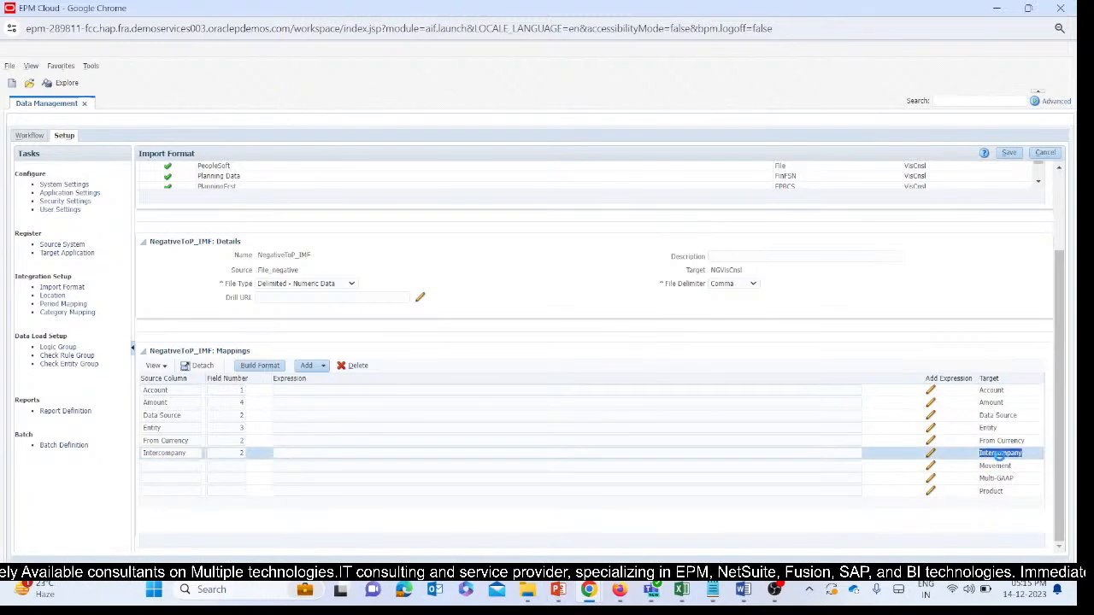
pyautogui.click(171, 466)
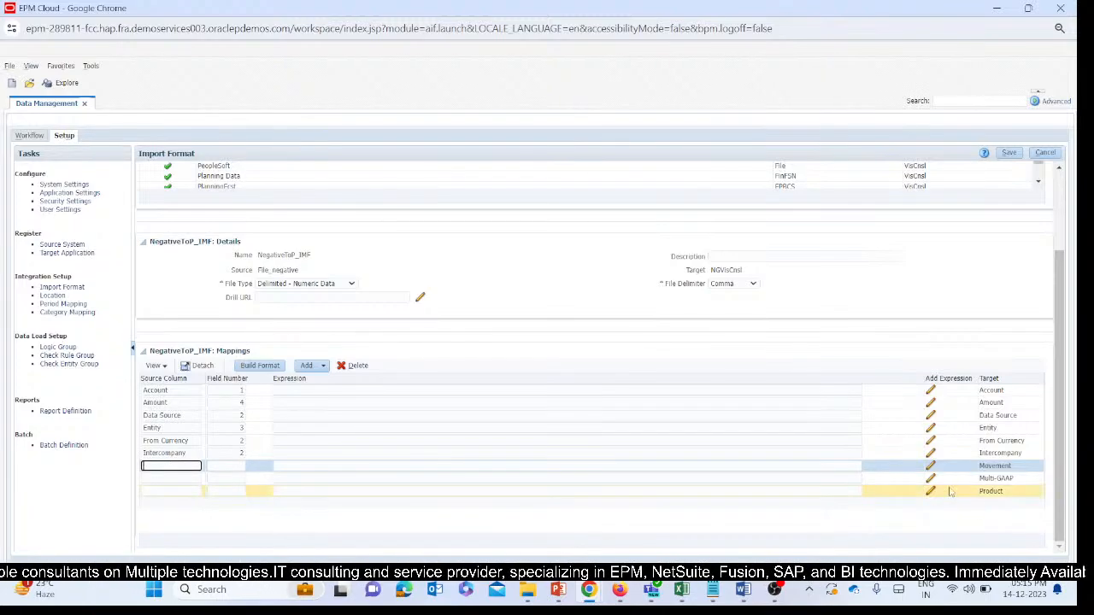
pyautogui.click(1000, 456)
pyautogui.doubleClick(998, 465)
pyautogui.hotkey('ctrl', 'c')
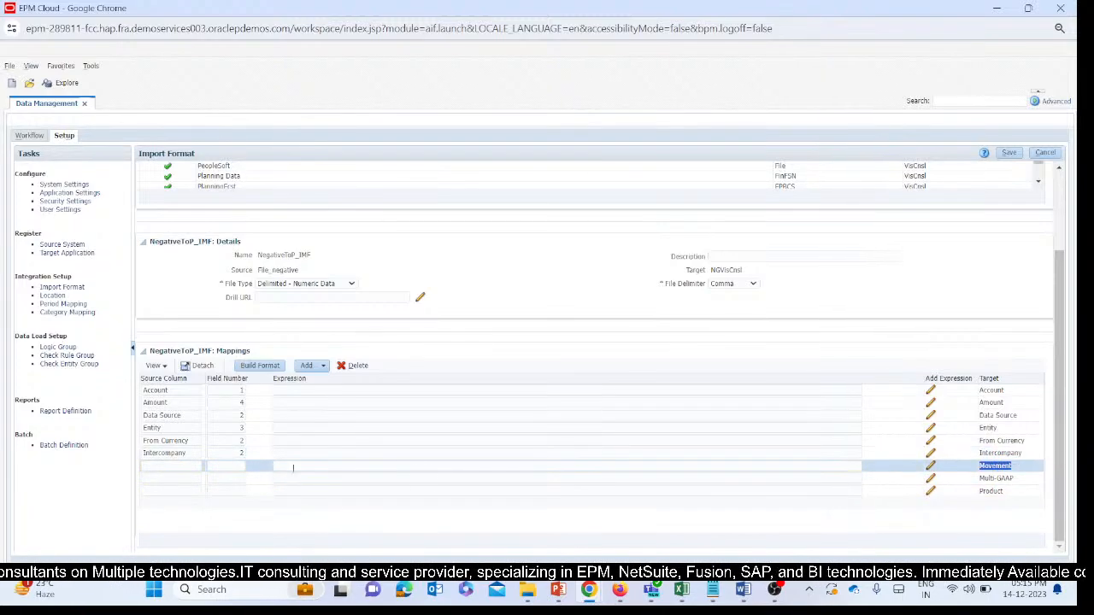
pyautogui.click(171, 466)
pyautogui.hotkey('ctrl', 'v')
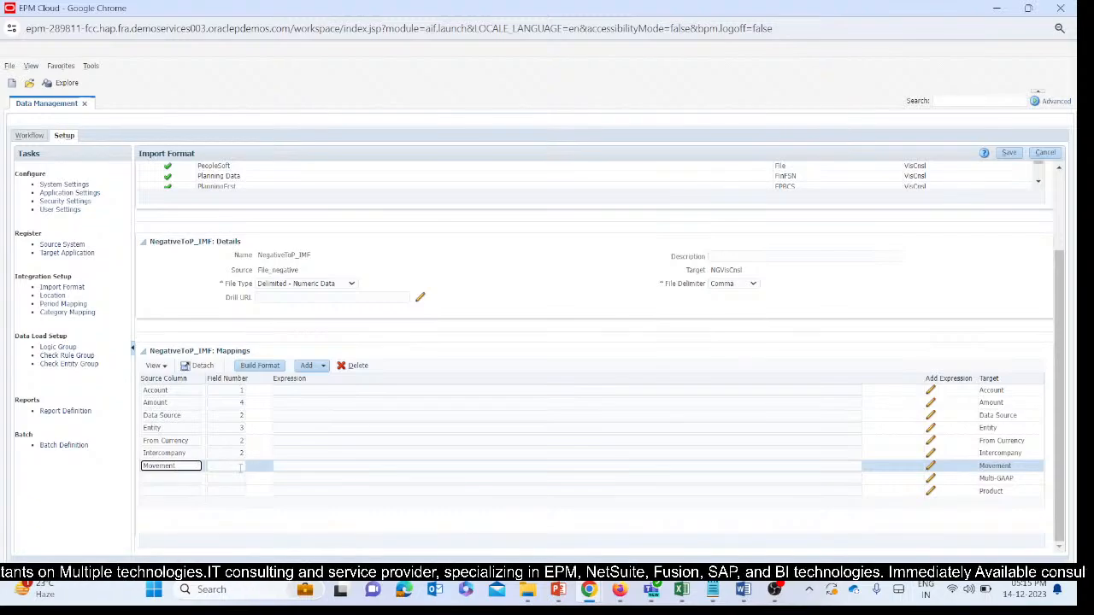
pyautogui.click(242, 467)
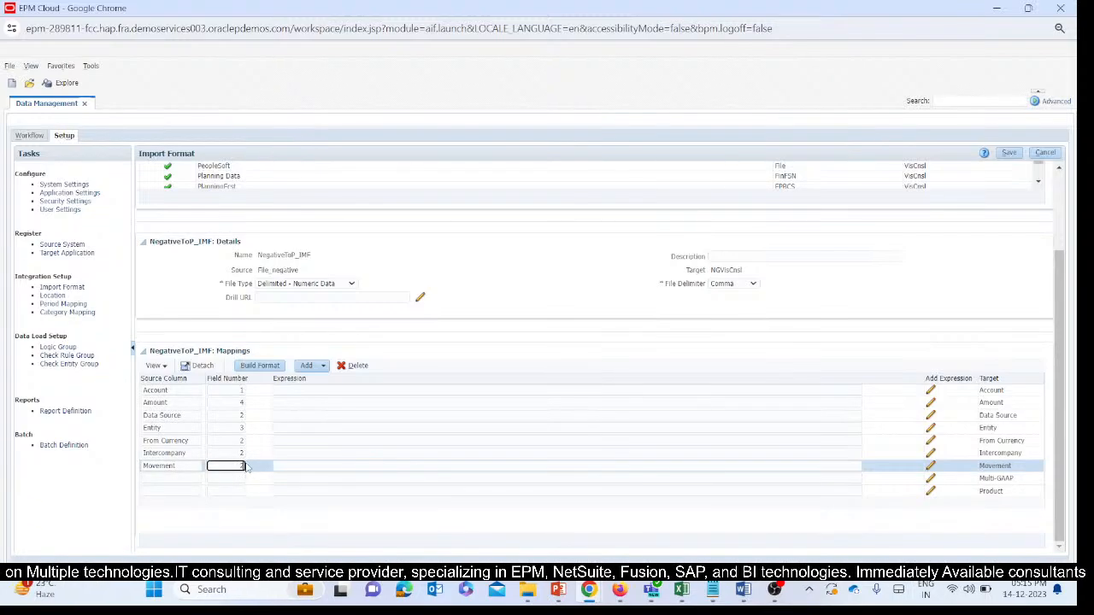
pyautogui.write('2')
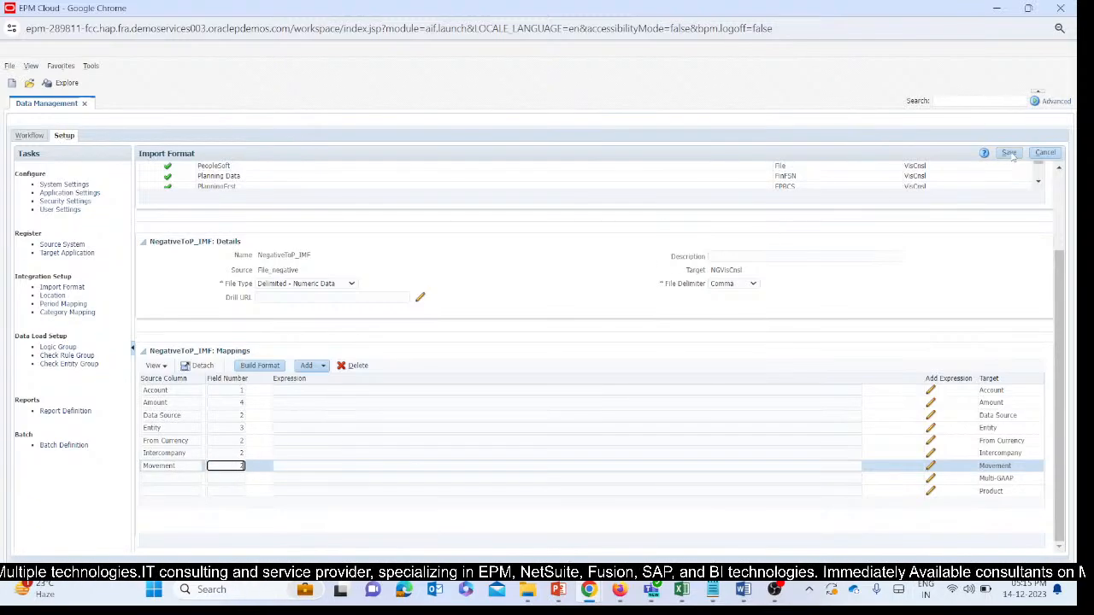
pyautogui.click(1009, 153)
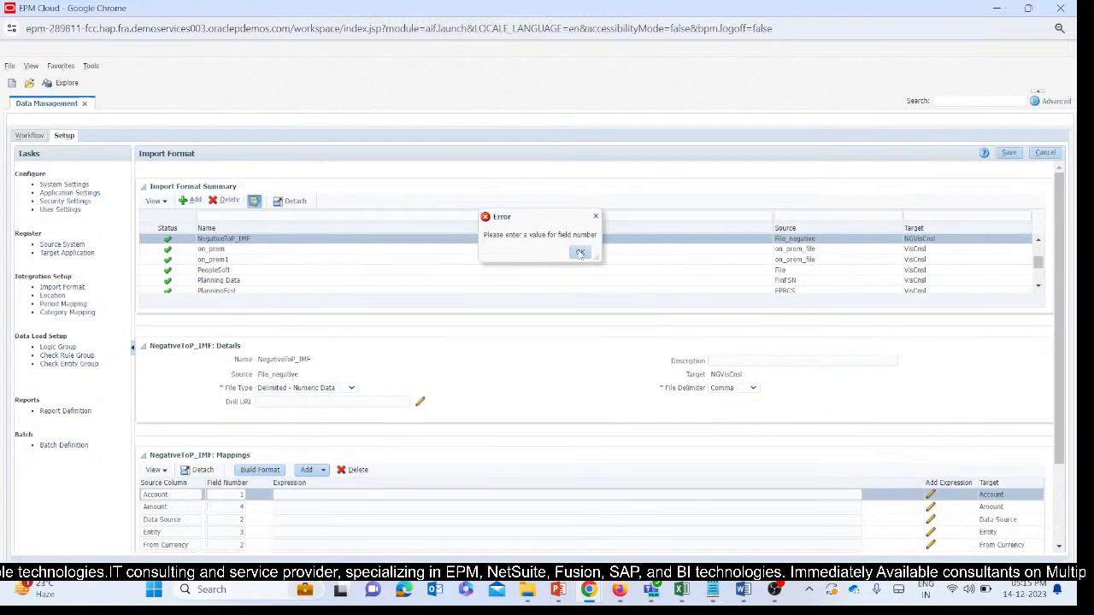
pyautogui.click(580, 252)
# Discard the pending import format changes and reopen NegativeToP_IMF to show its mappings.
pyautogui.scroll(-3, 541, 341)
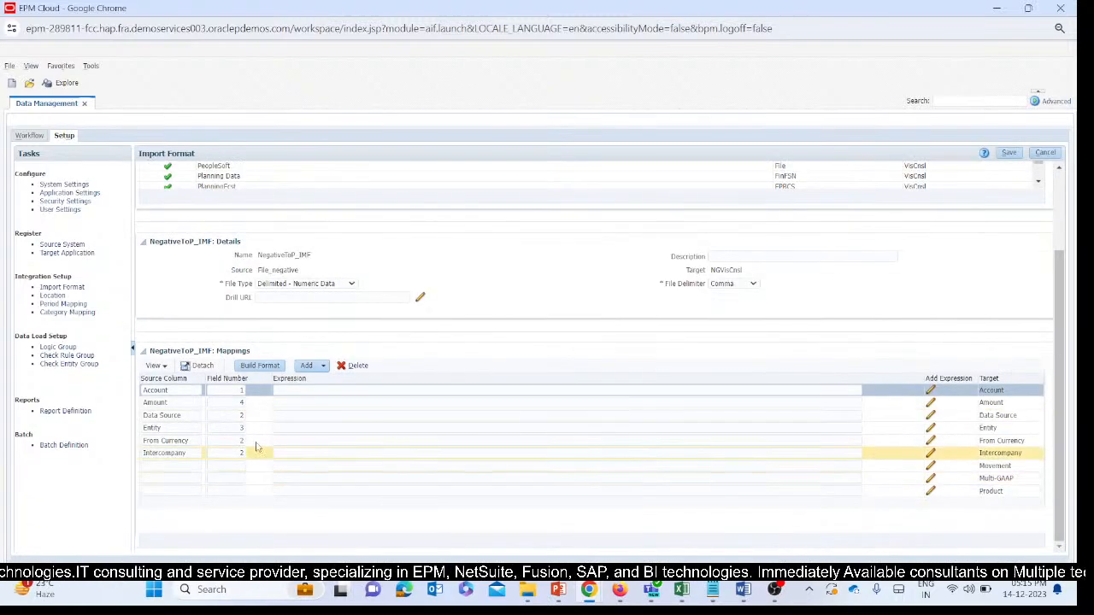
pyautogui.click(1044, 153)
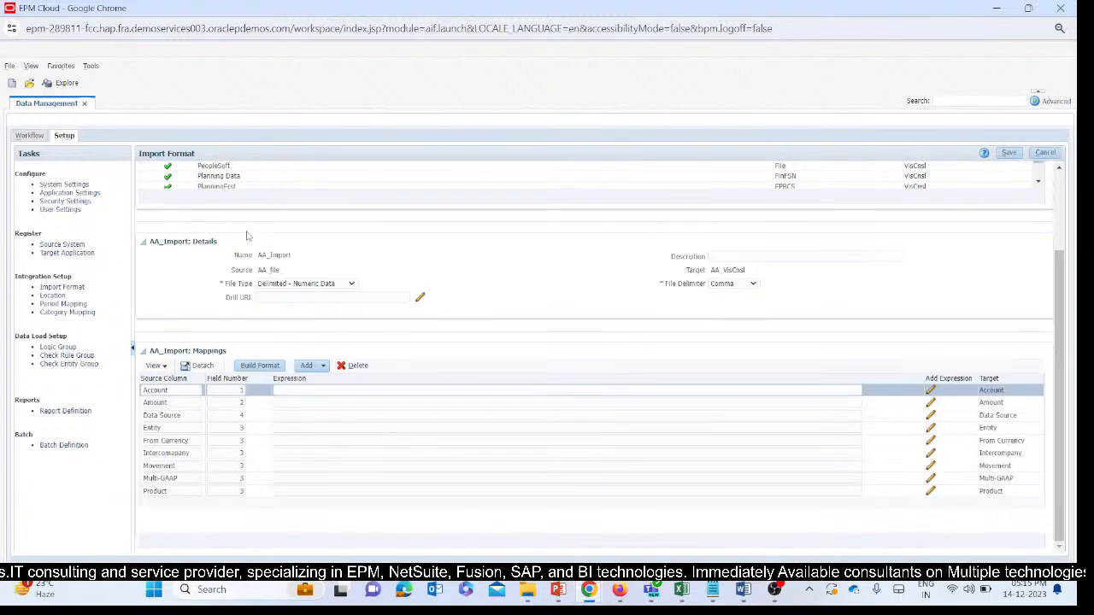
pyautogui.scroll(3, 626, 267)
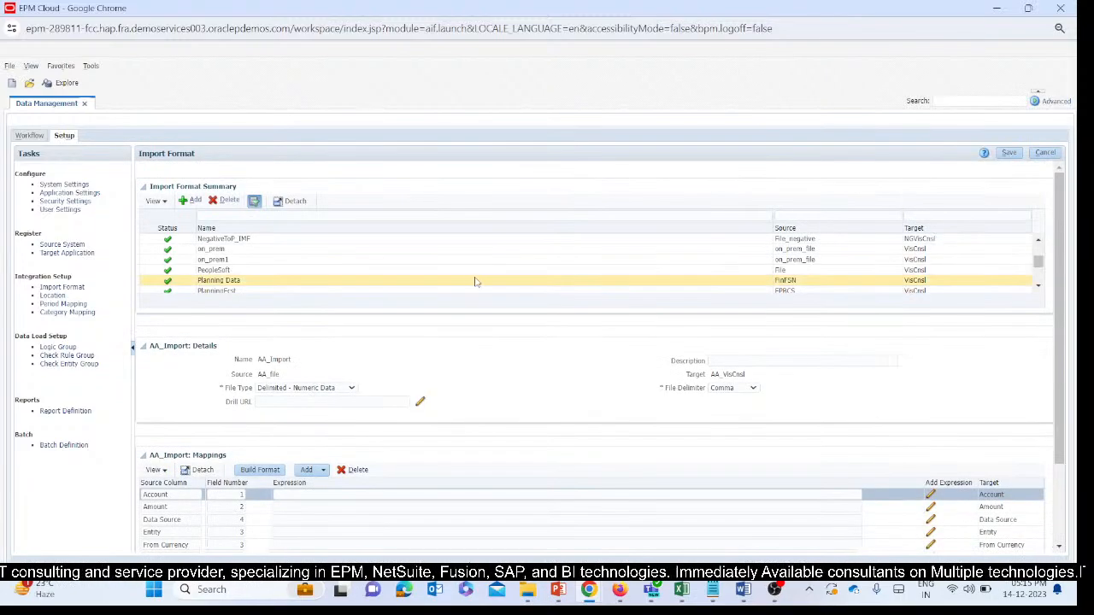
pyautogui.click(273, 239)
pyautogui.scroll(-2, 441, 402)
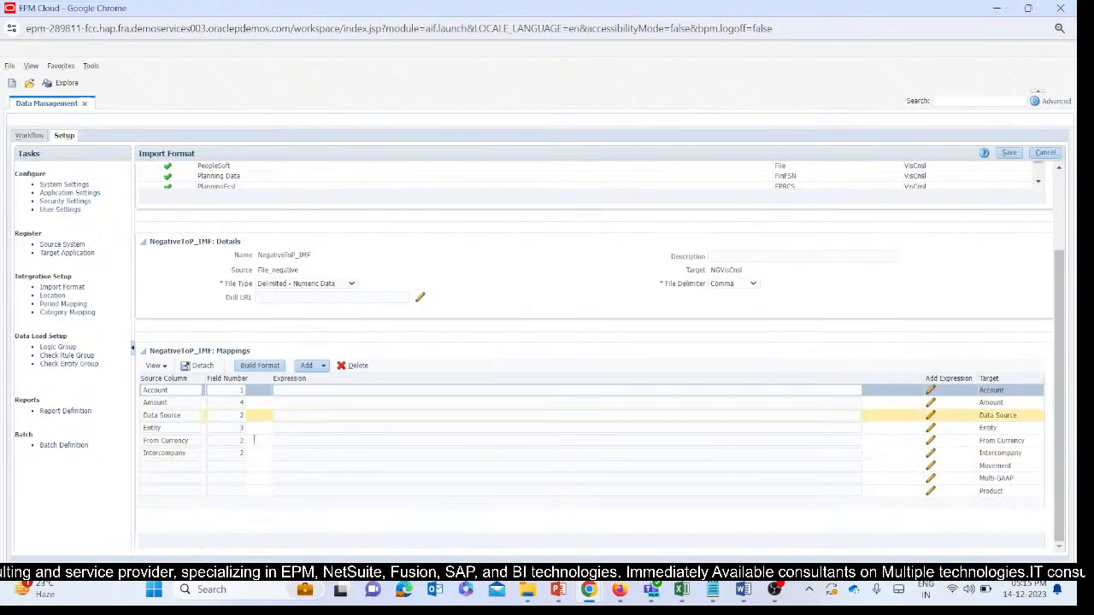
# Map the Movement target to source column Movement with field number 2 and save the import format.
pyautogui.click(710, 466)
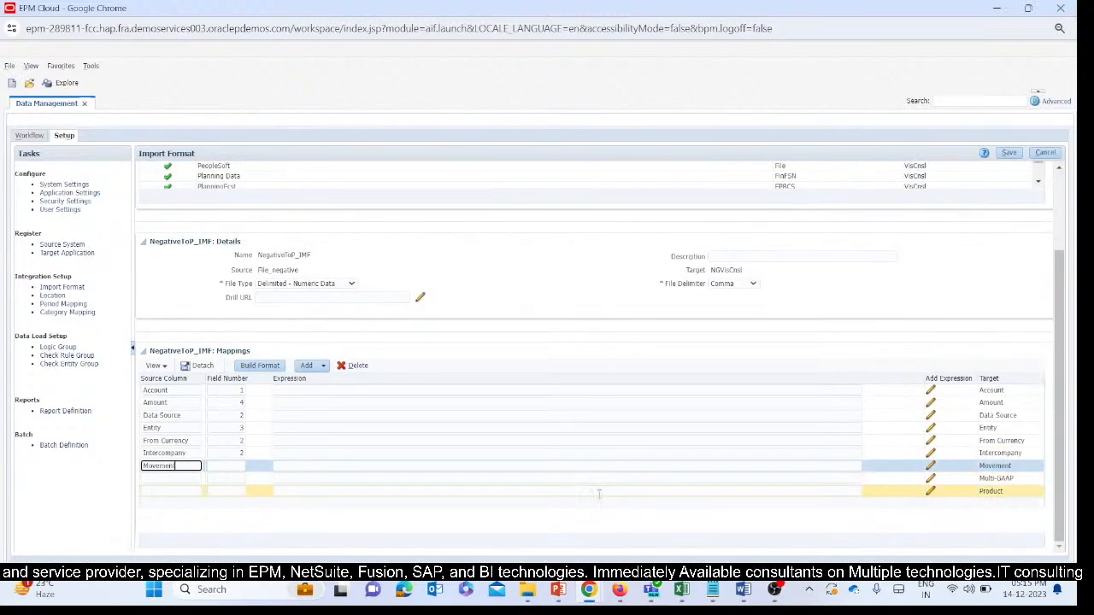
pyautogui.click(224, 466)
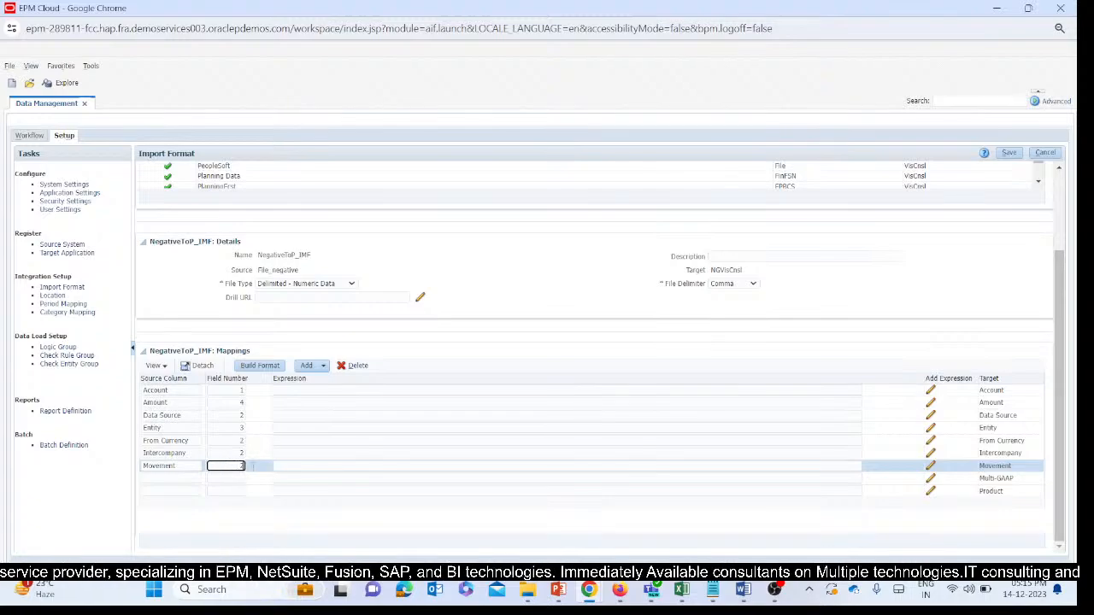
pyautogui.click(1008, 152)
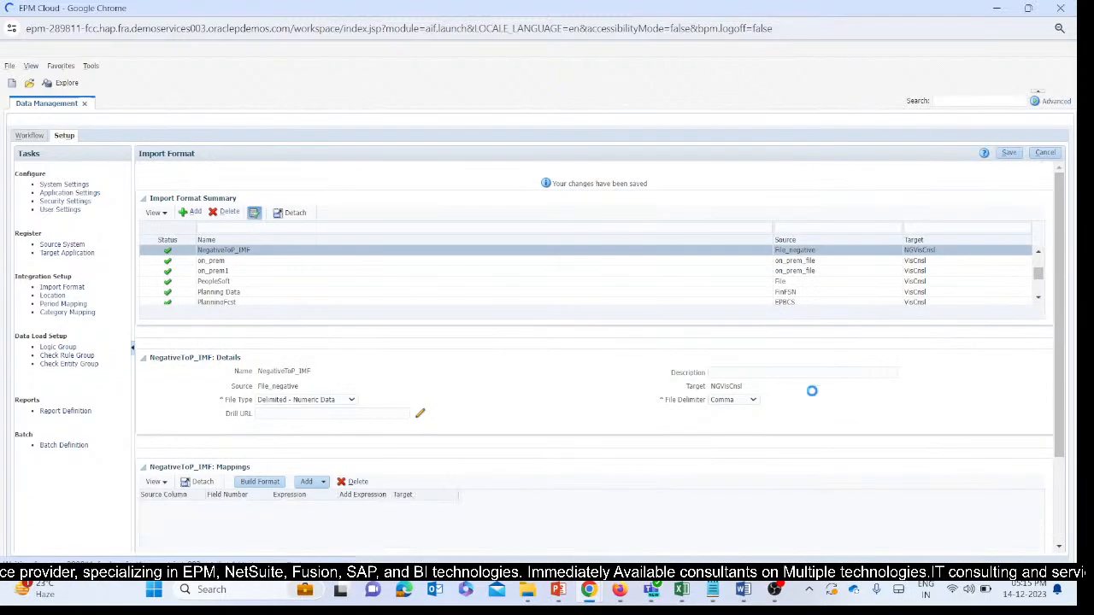
# Map the Multi-GAAP target to source column Multi-GAAP, without leading spaces, with field number 2, and save the import format.
pyautogui.scroll(-2, 823, 450)
pyautogui.click(989, 477)
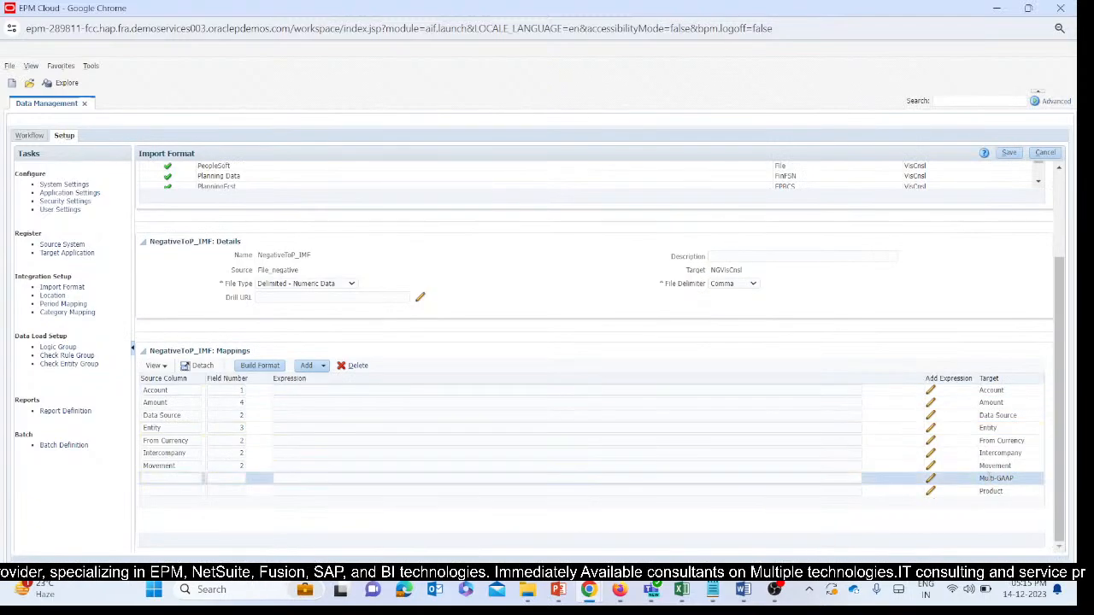
pyautogui.moveTo(1018, 482); pyautogui.dragTo(972, 486)
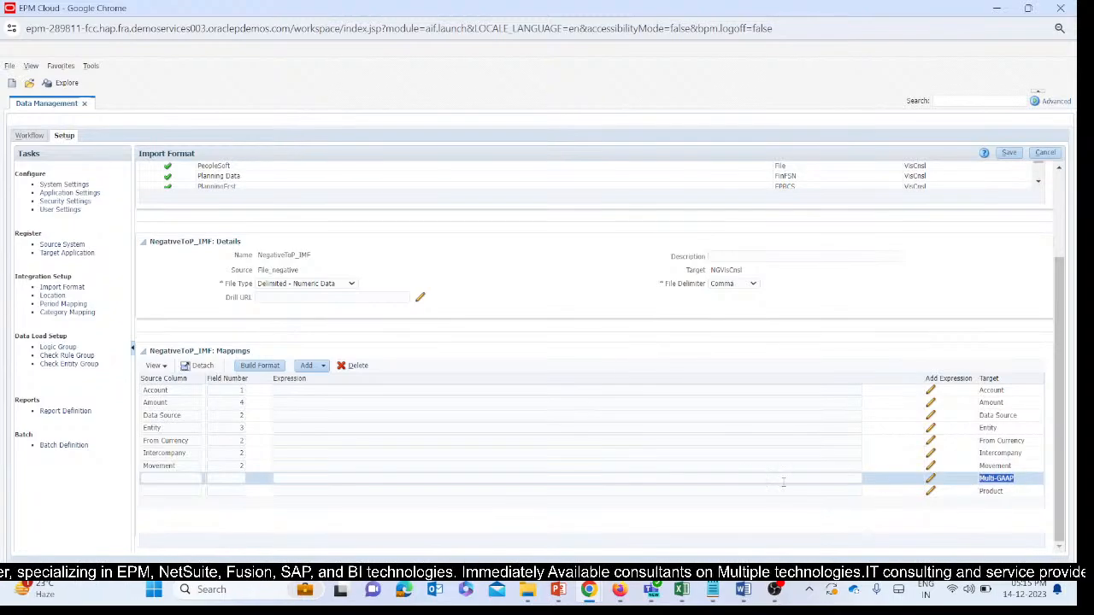
pyautogui.click(171, 478)
pyautogui.hotkey('ctrl', 'v')
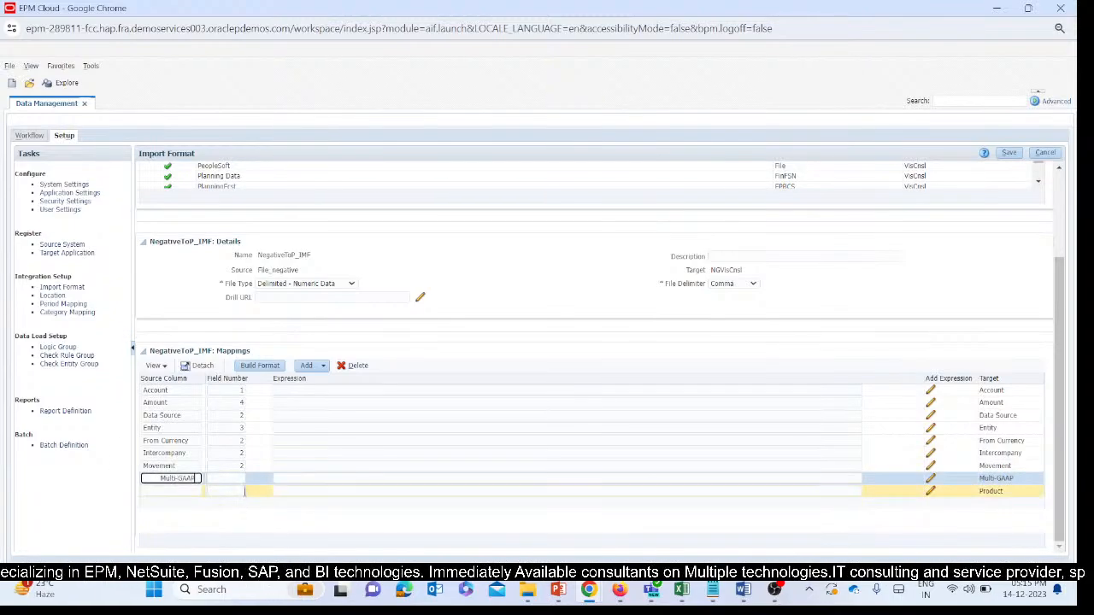
pyautogui.moveTo(161, 479); pyautogui.dragTo(107, 487)
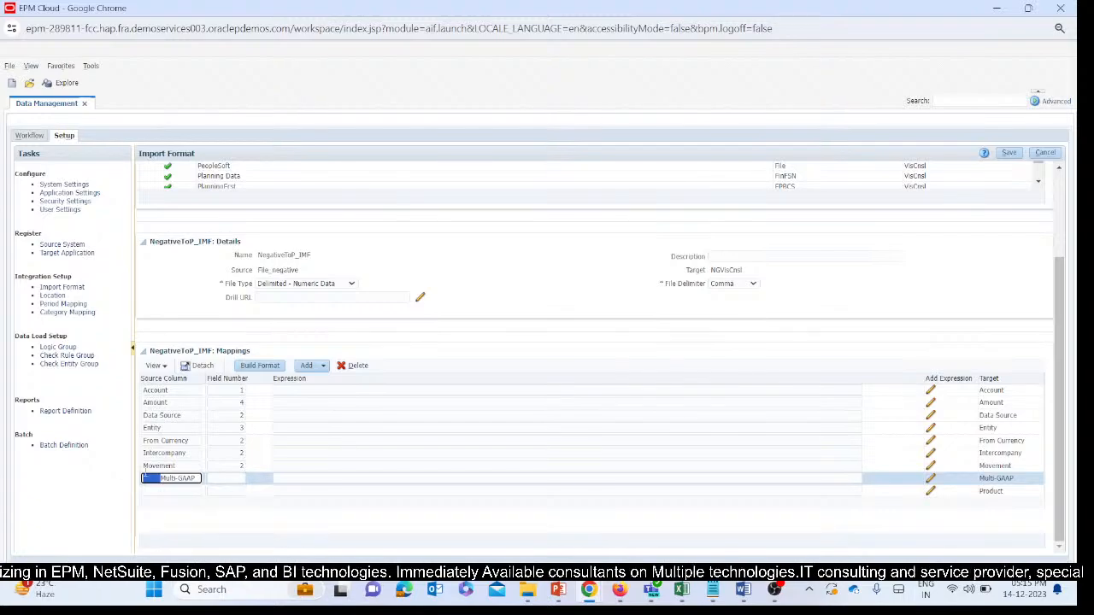
pyautogui.press('BackSpace')
pyautogui.click(228, 481)
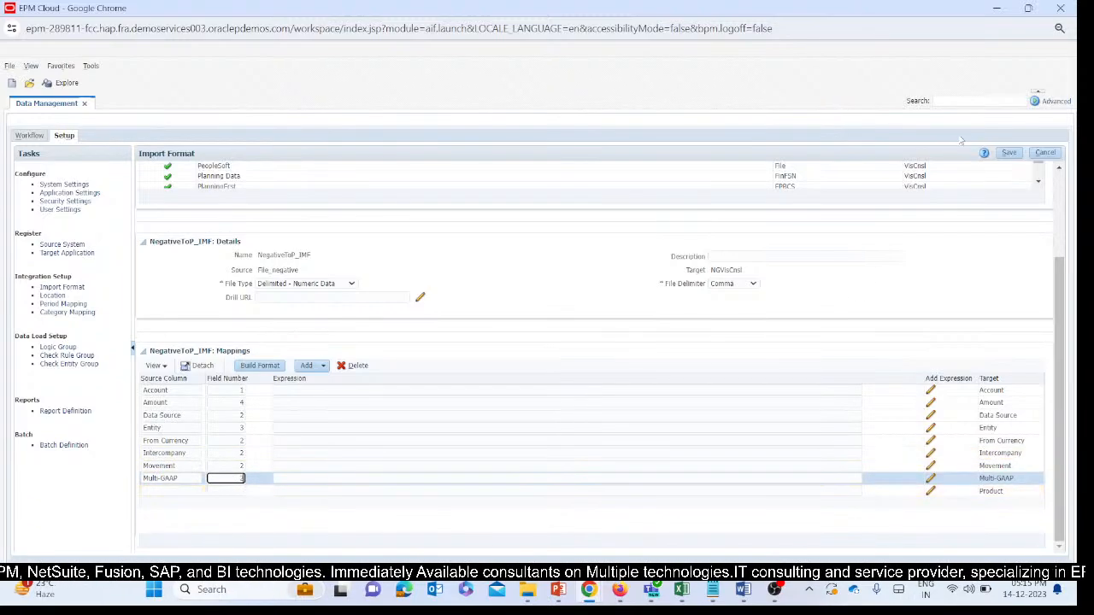
pyautogui.write('2')
pyautogui.click(1009, 152)
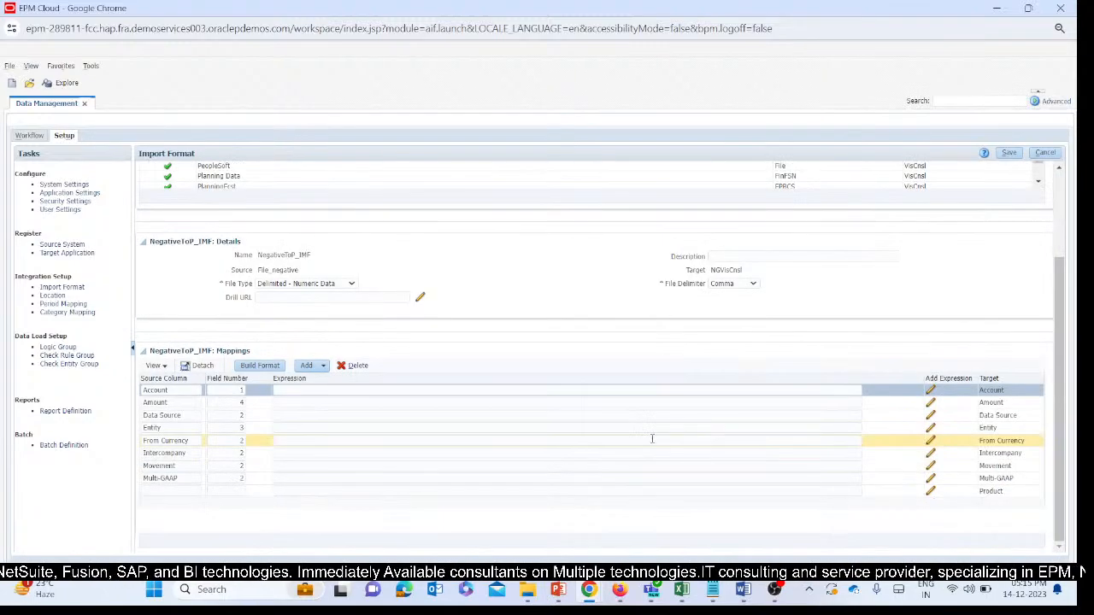
# Map the Product target to source column Product with field number 2 and save the import format.
pyautogui.click(999, 488)
pyautogui.hotkey('ctrl', 'c')
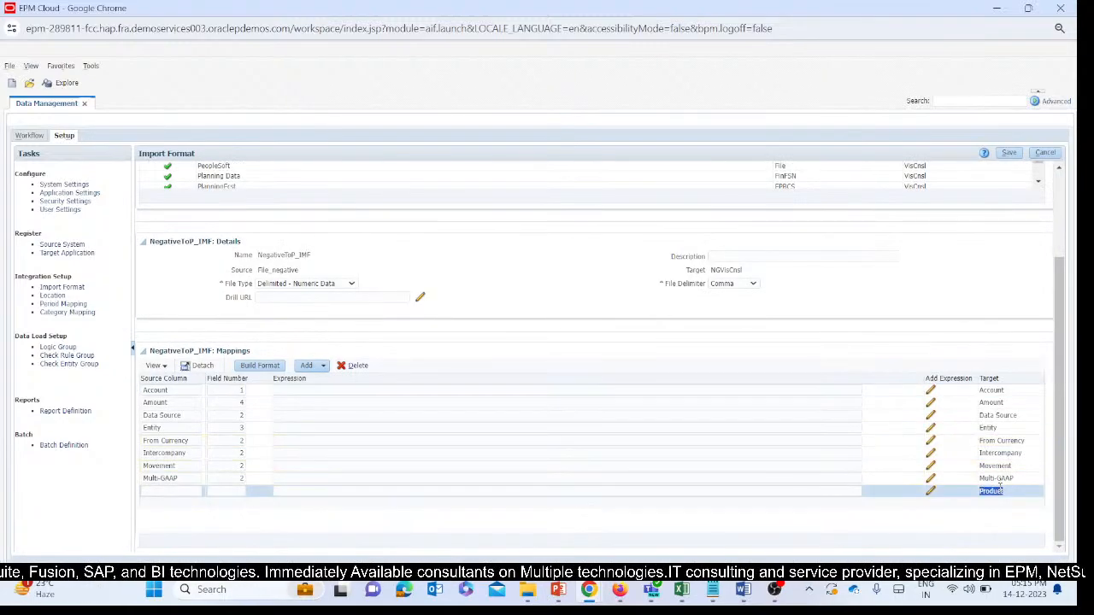
pyautogui.click(161, 492)
pyautogui.hotkey('ctrl', 'v')
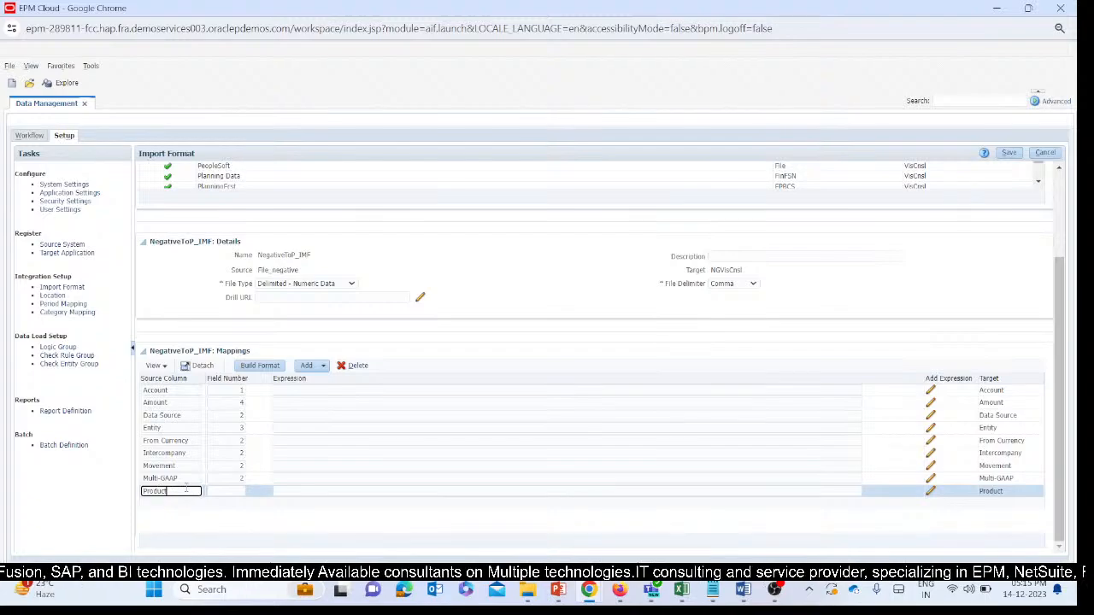
pyautogui.click(239, 492)
pyautogui.click(357, 503)
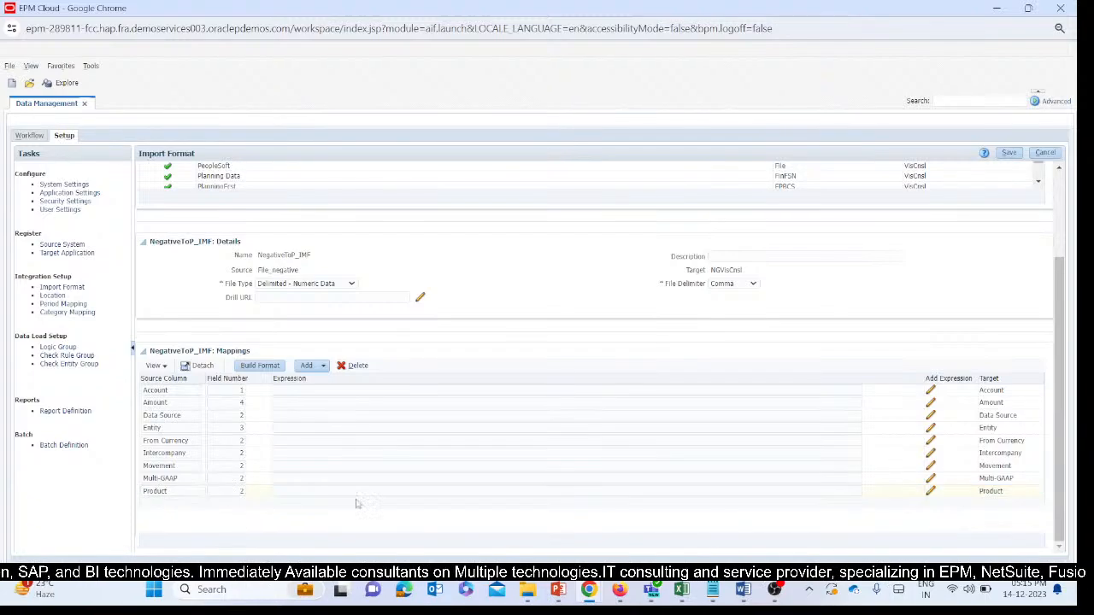
pyautogui.click(1010, 153)
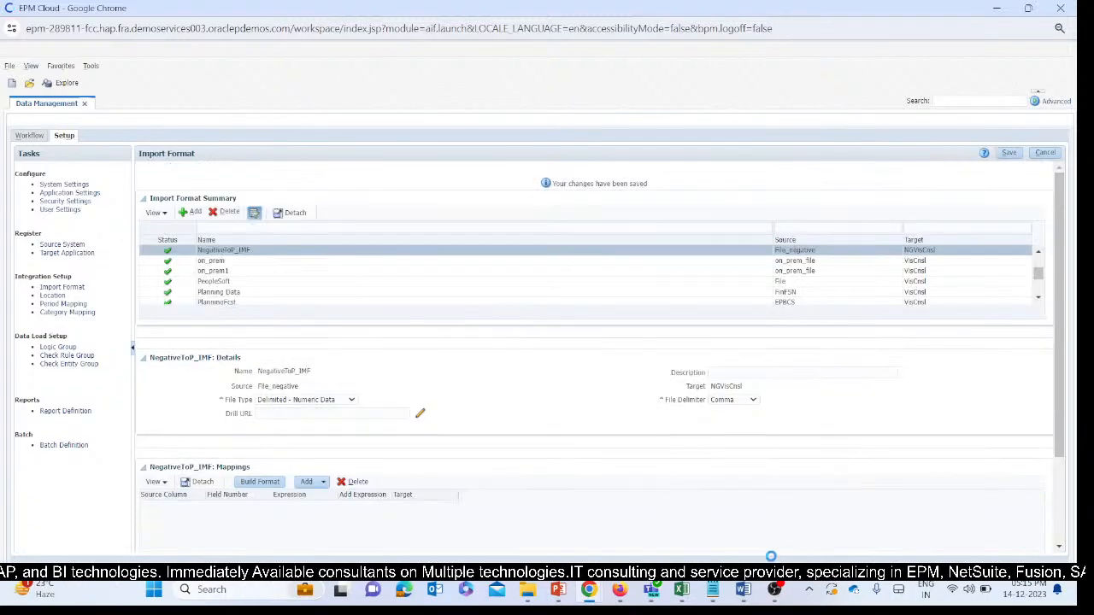
# Switch to the T164_TB_DMUpload_Negativesign workbook in Excel and review the trial balance columns and amounts.
pyautogui.moveTo(682, 590)
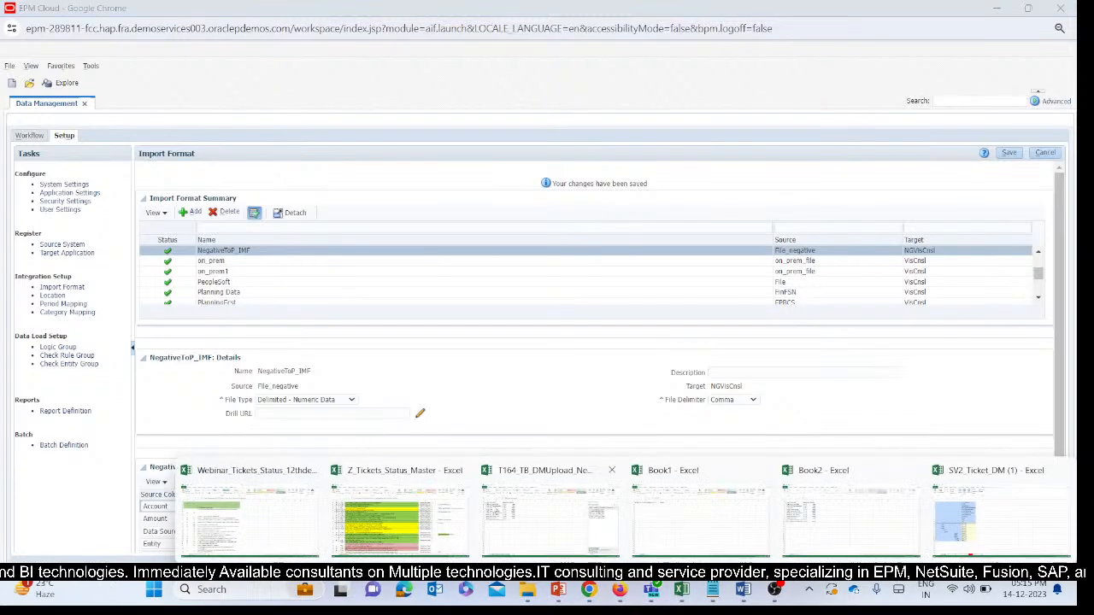
pyautogui.click(520, 510)
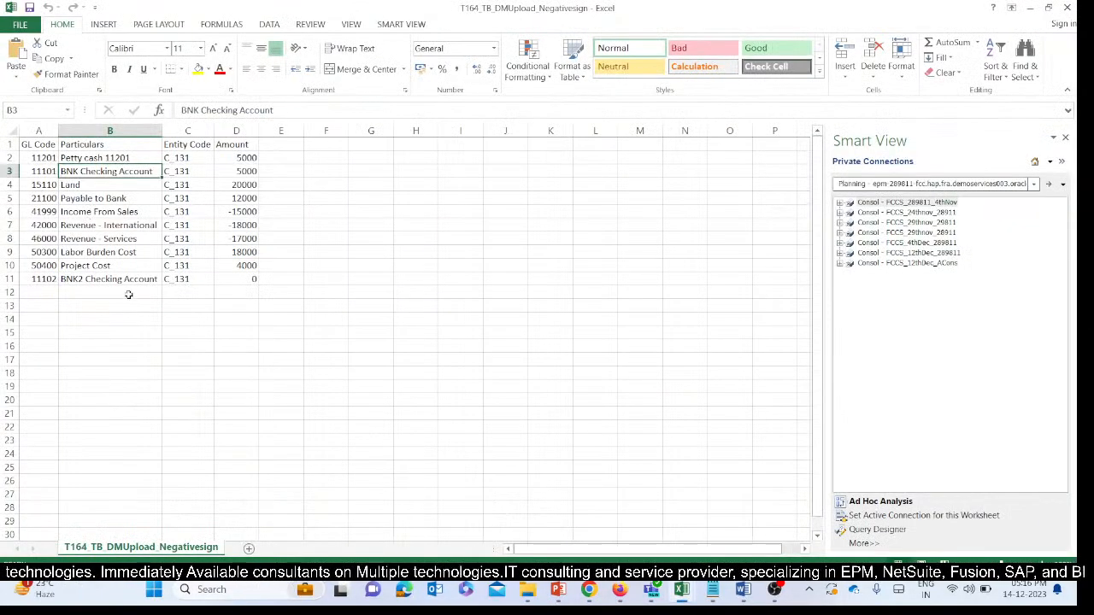
pyautogui.scroll(-4, 137, 207)
pyautogui.scroll(4, 137, 207)
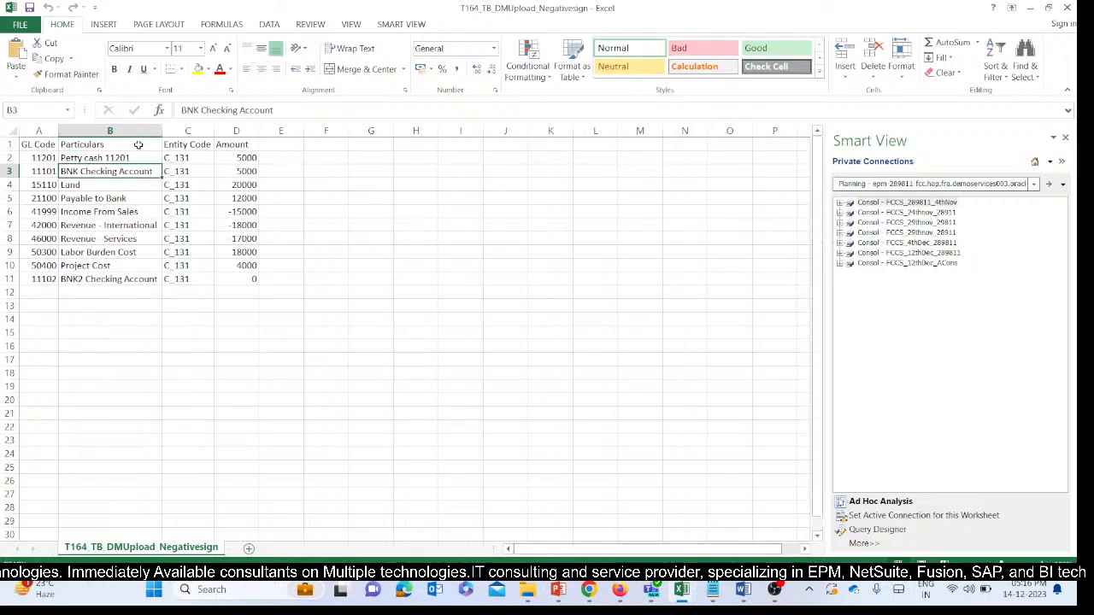
# Examine the Particulars column of the trial balance in the T164_TB_DMUpload_Negativesign workbook.
pyautogui.click(138, 131)
pyautogui.click(147, 159)
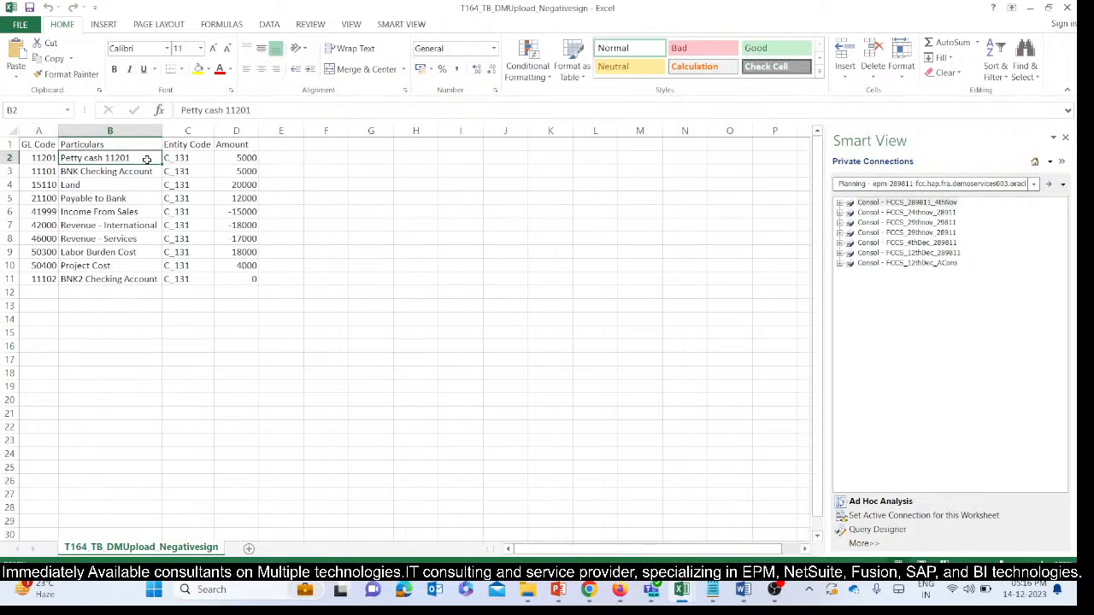
pyautogui.click(127, 130)
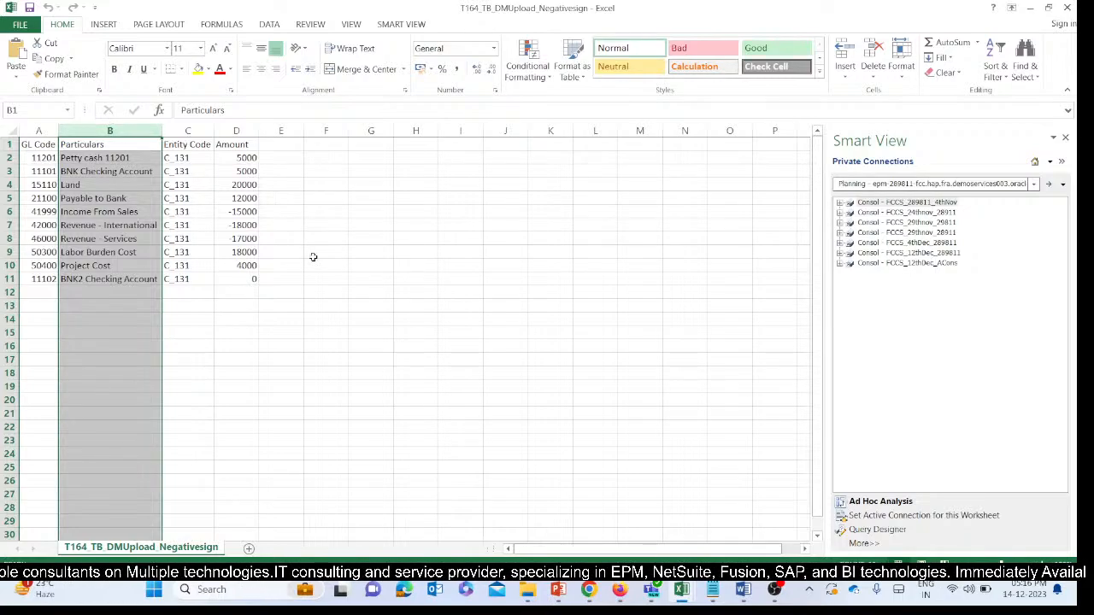
pyautogui.click(413, 370)
pyautogui.click(681, 589)
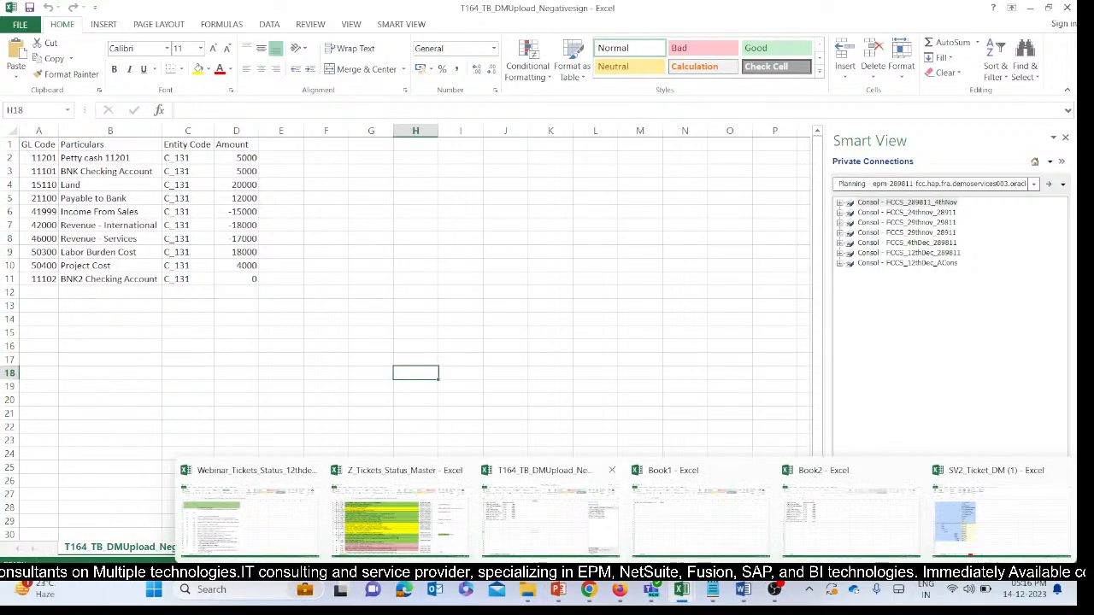
# Switch back to Data Management in Chrome and review the NegativeToP_IMF mapping rows and expressions from Data Source to From Currency.
pyautogui.moveTo(589, 590)
pyautogui.click(658, 504)
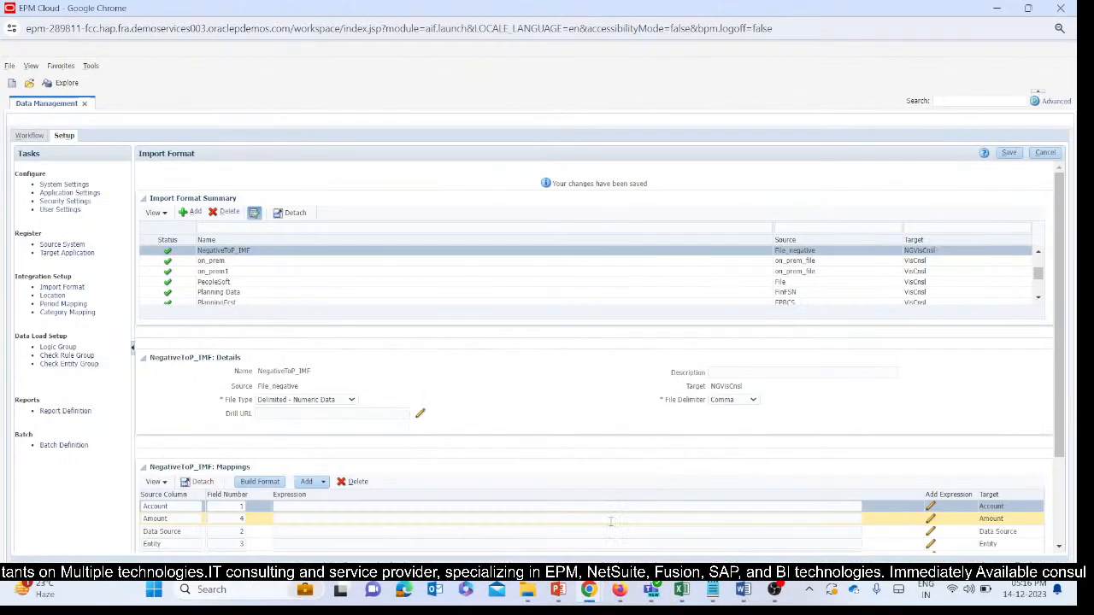
pyautogui.scroll(-3, 667, 389)
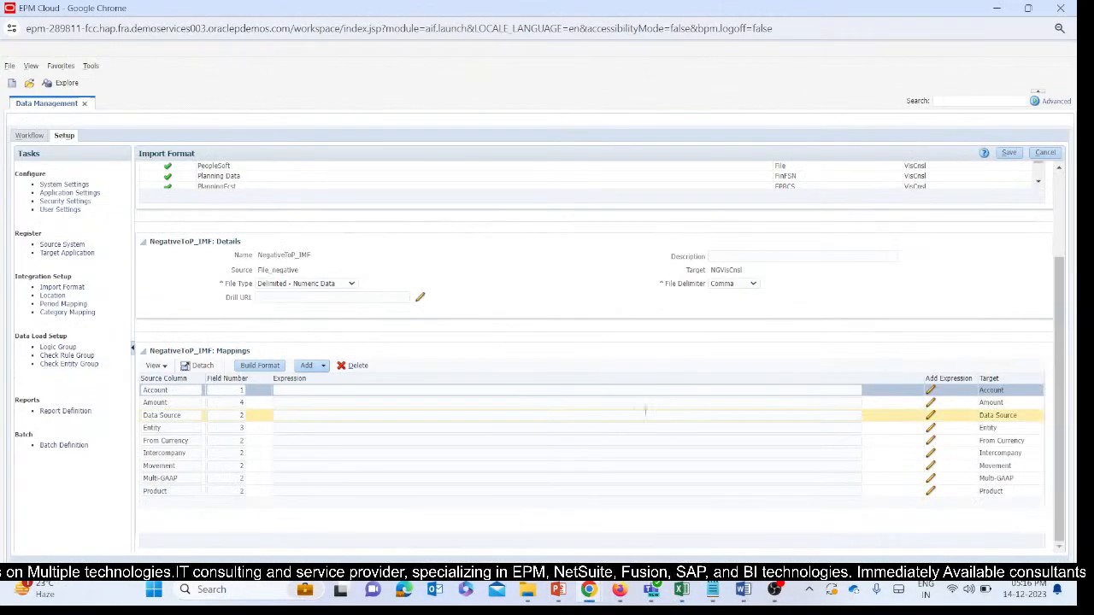
pyautogui.click(175, 416)
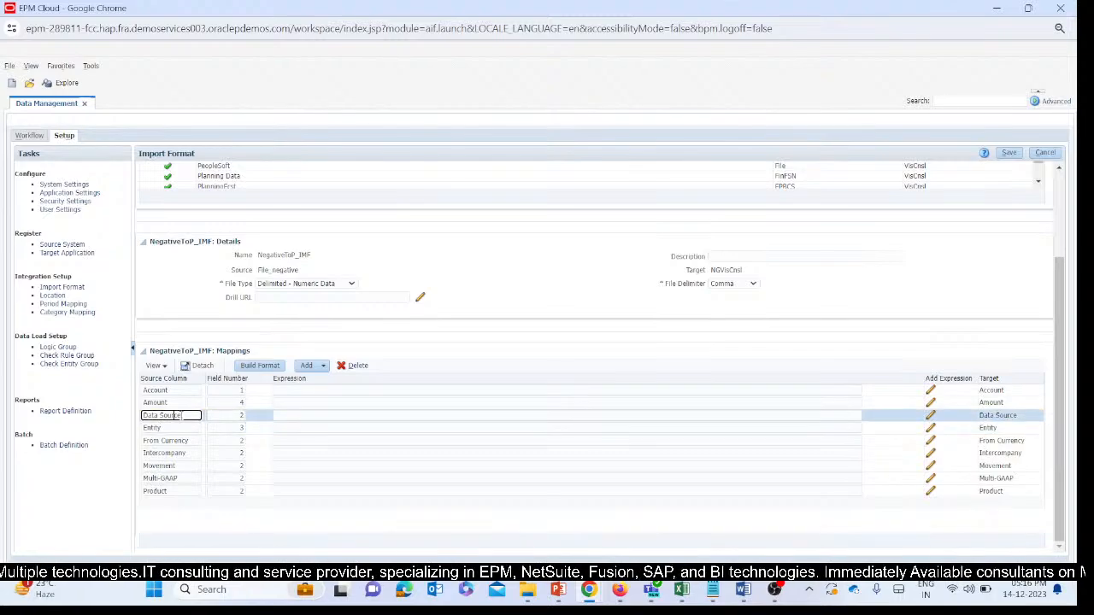
pyautogui.click(282, 415)
pyautogui.click(312, 428)
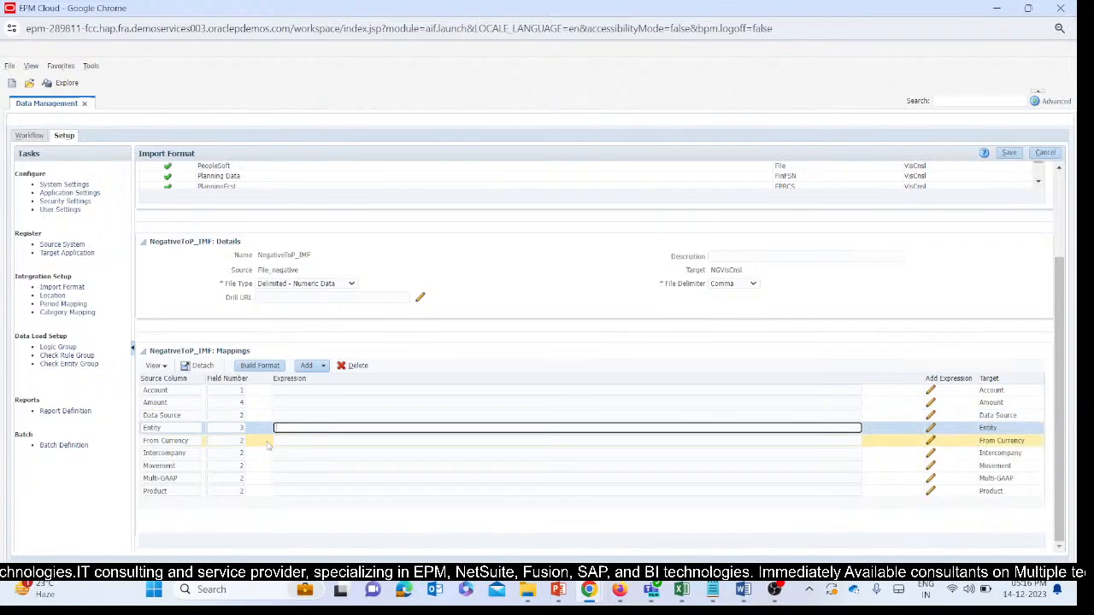
pyautogui.click(294, 442)
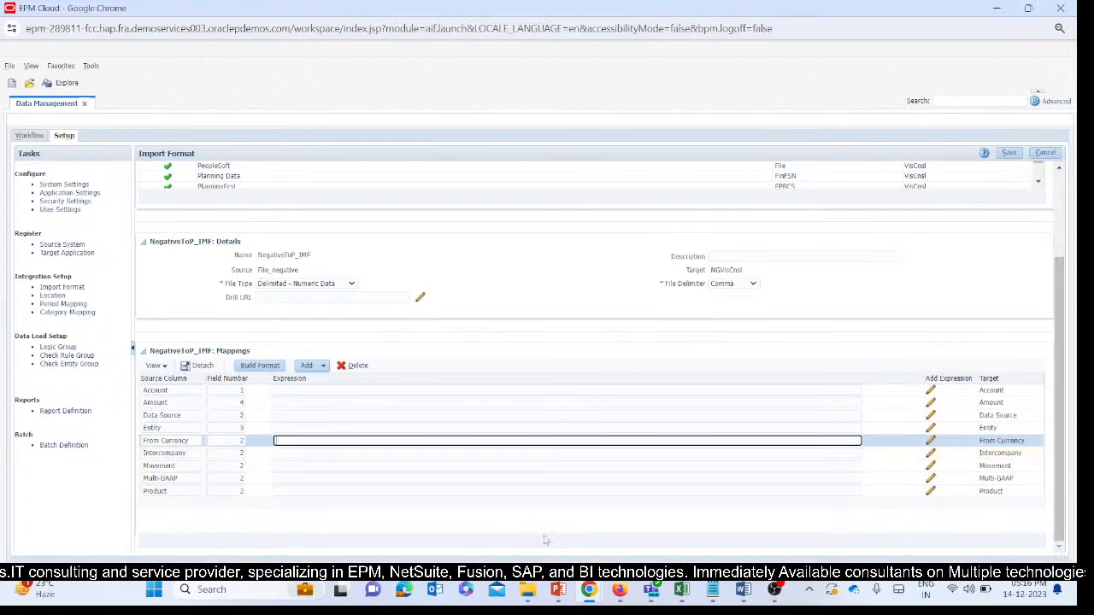
# Copy the member name From_USD from the From Currency dimension of VisCnsl and return to the Data Management window.
pyautogui.moveTo(587, 591)
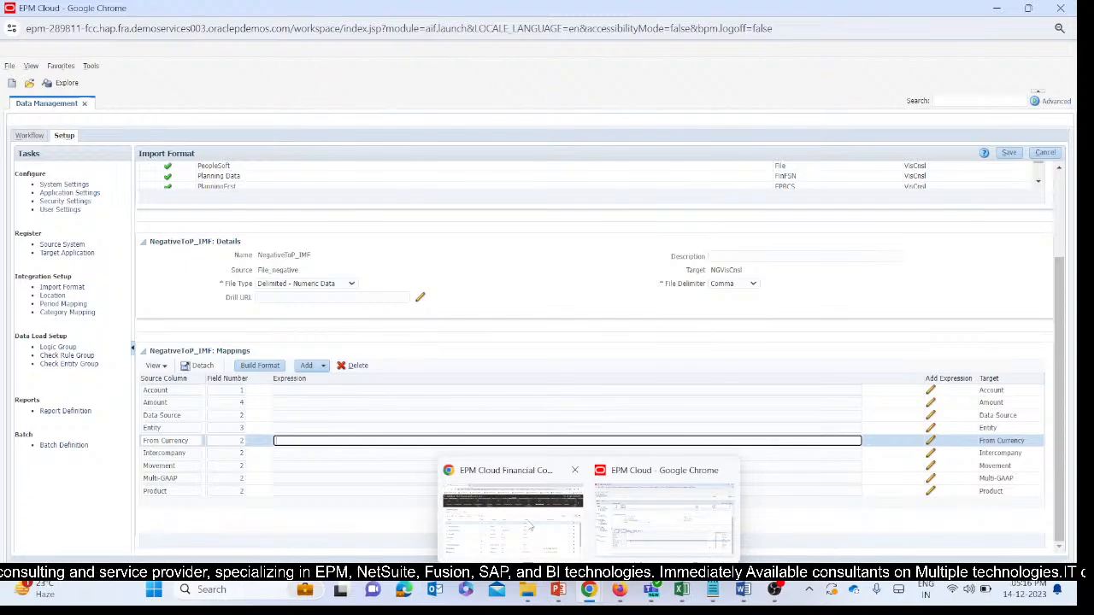
pyautogui.click(507, 521)
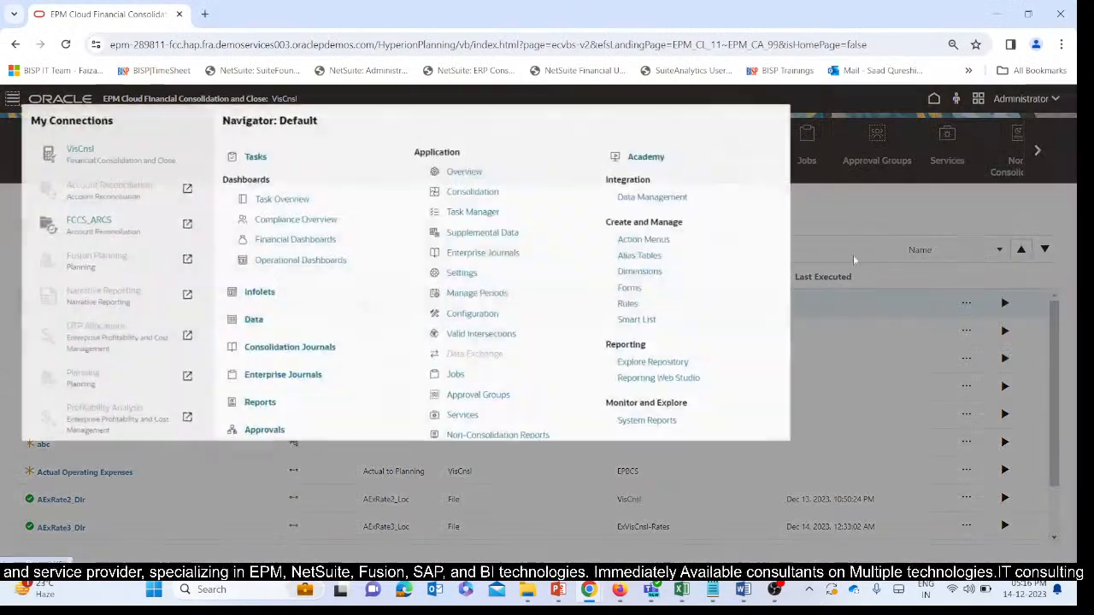
pyautogui.click(660, 285)
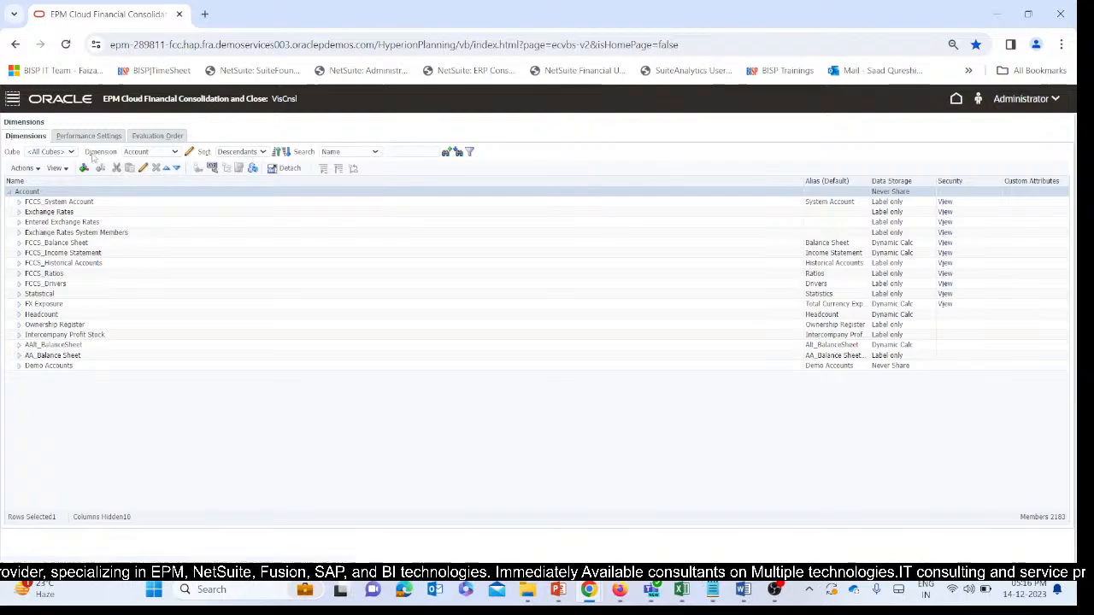
pyautogui.click(152, 151)
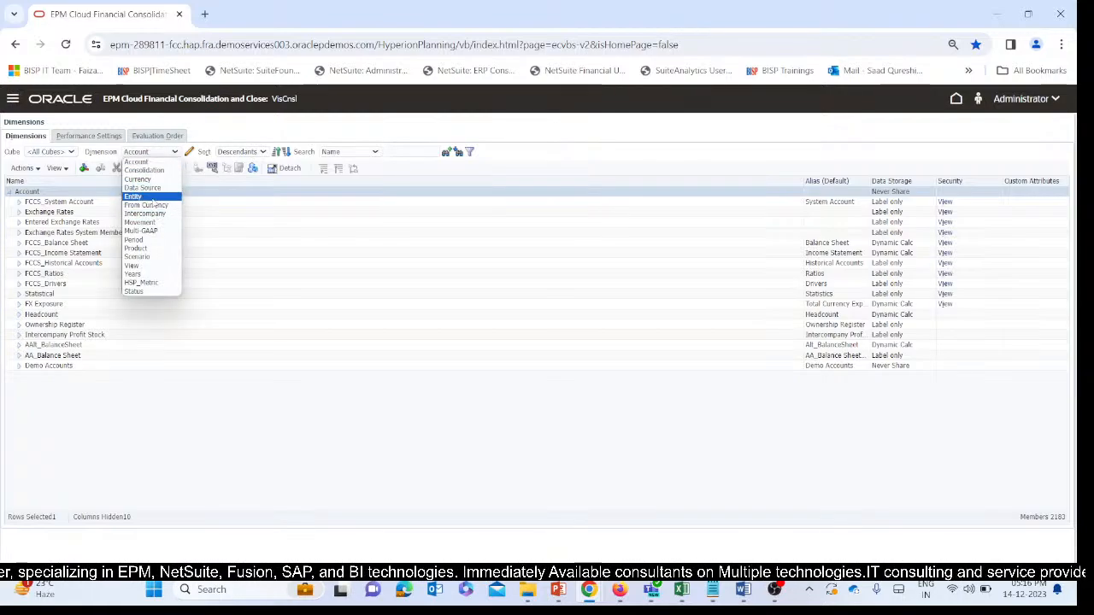
pyautogui.click(152, 199)
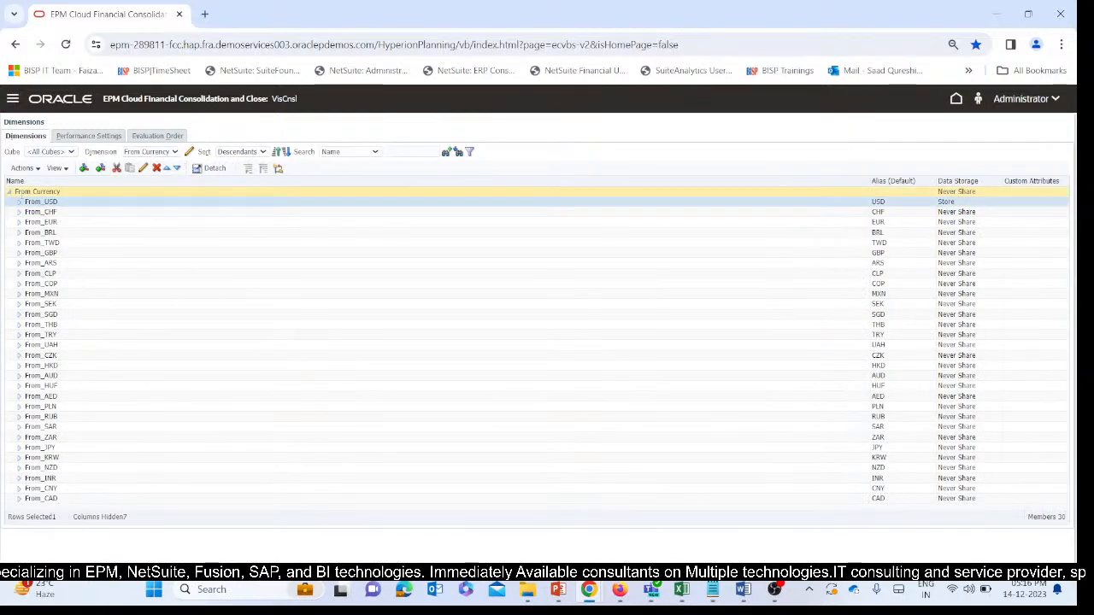
pyautogui.click(60, 204)
pyautogui.hotkey('ctrl', 'c')
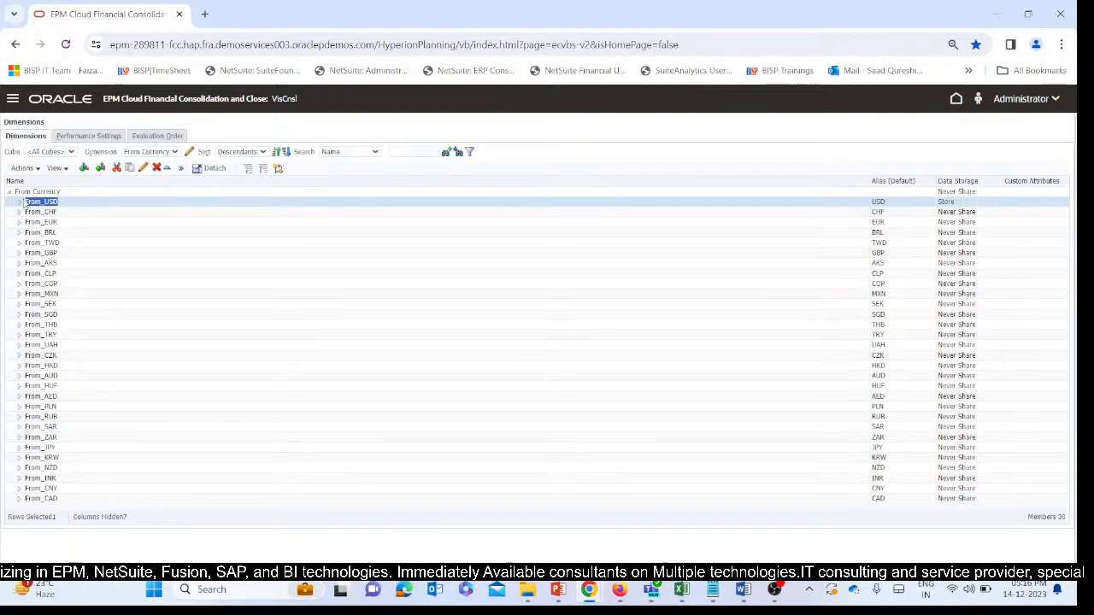
pyautogui.moveTo(588, 600)
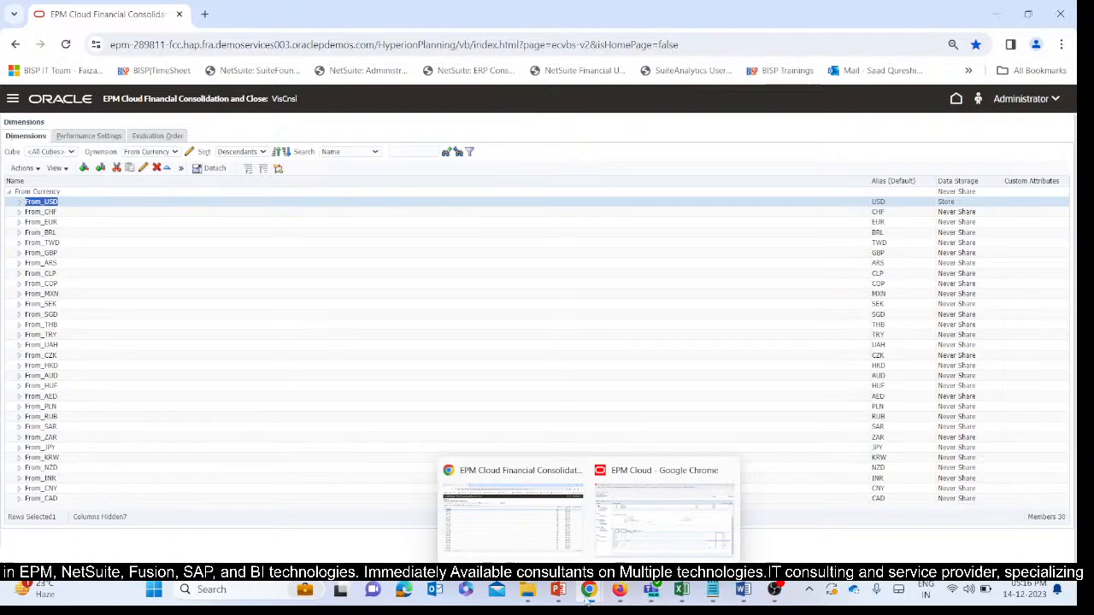
pyautogui.click(605, 541)
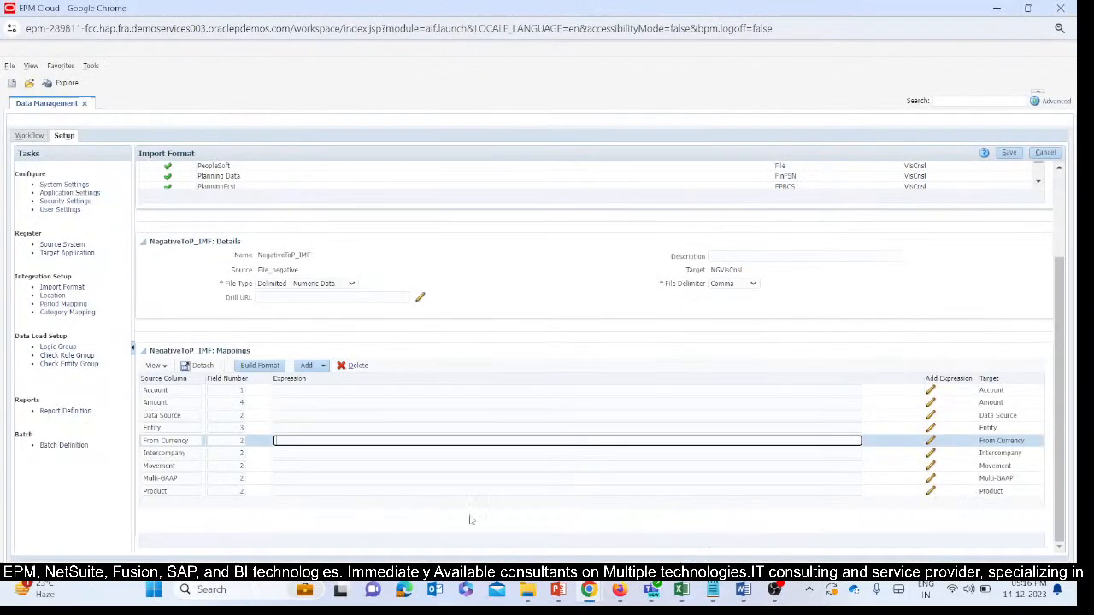
pyautogui.click(313, 428)
pyautogui.hotkey('ctrl', 'v')
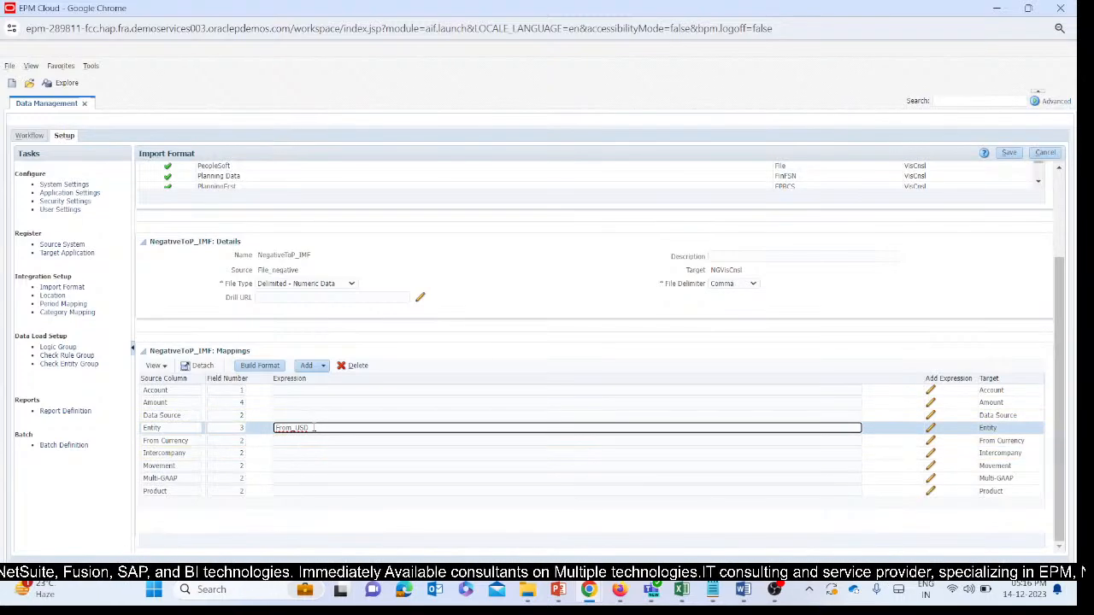
pyautogui.moveTo(311, 428); pyautogui.dragTo(232, 430)
pyautogui.hotkey('ctrl', 'x')
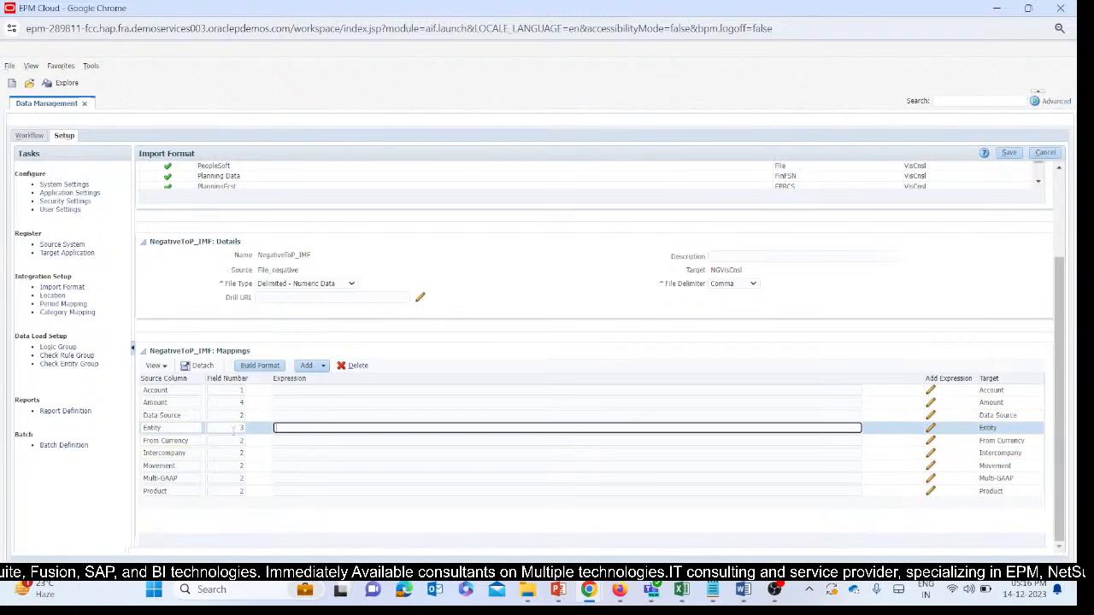
# Set the expression of the From Currency mapping to From_USD and save the import format.
pyautogui.click(279, 441)
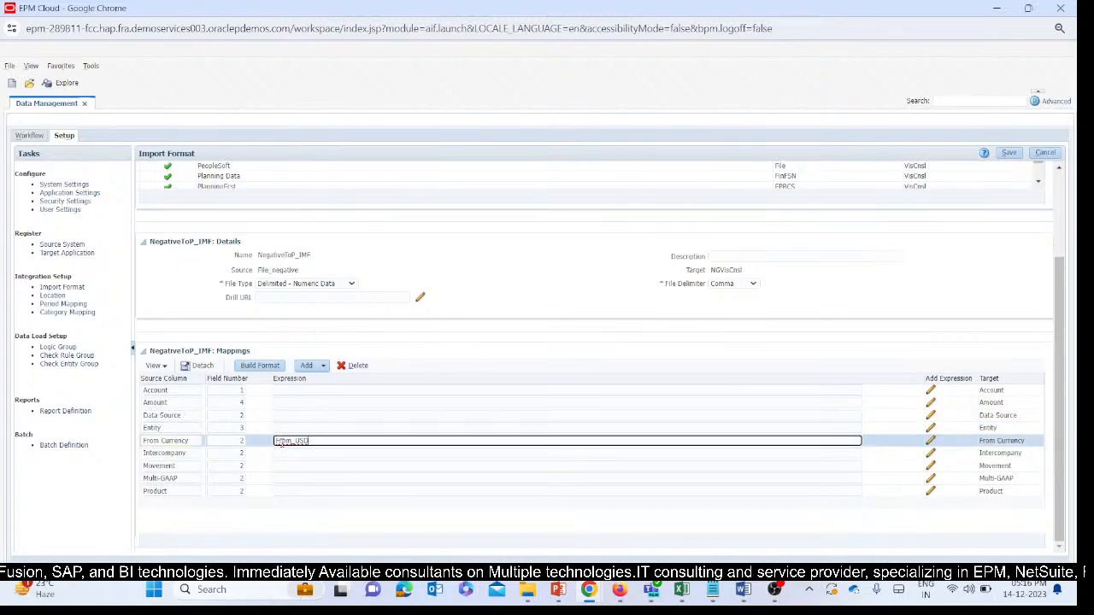
pyautogui.click(1010, 154)
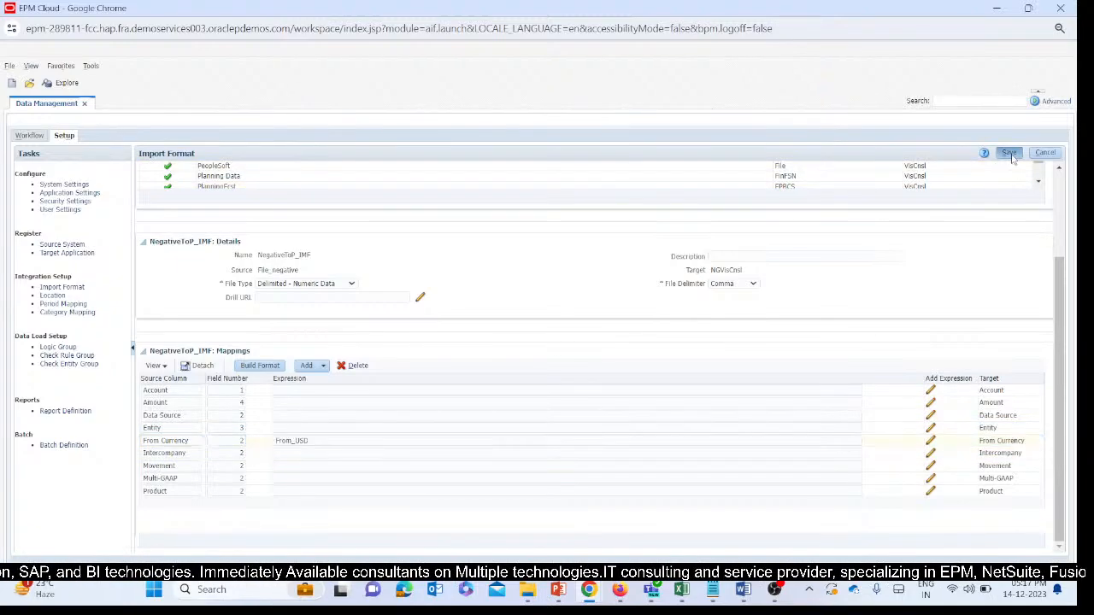
# Copy the member name FCCS_No Intercompany, under FCCS_Intercompany Top, from the Intercompany dimension of VisCnsl for the Intercompany mapping.
pyautogui.click(295, 457)
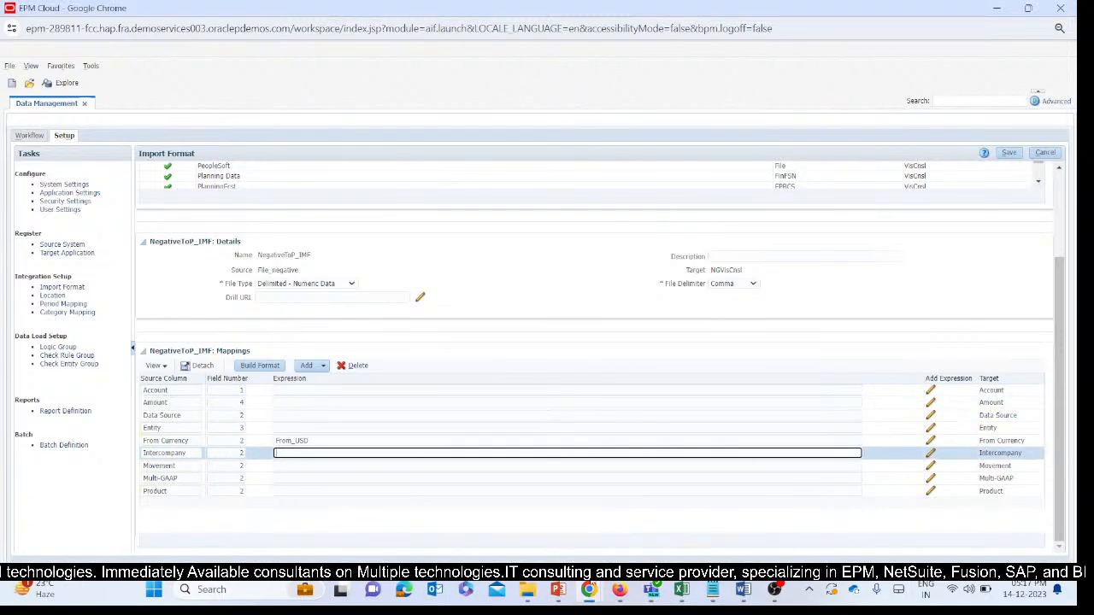
pyautogui.moveTo(589, 589)
pyautogui.click(512, 517)
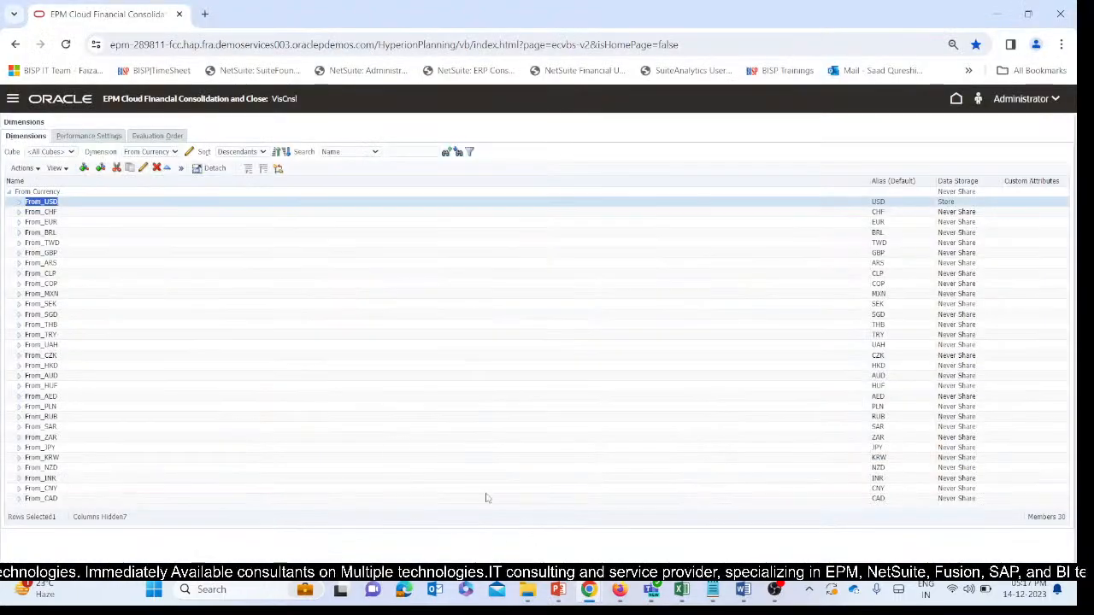
pyautogui.click(150, 152)
pyautogui.click(151, 217)
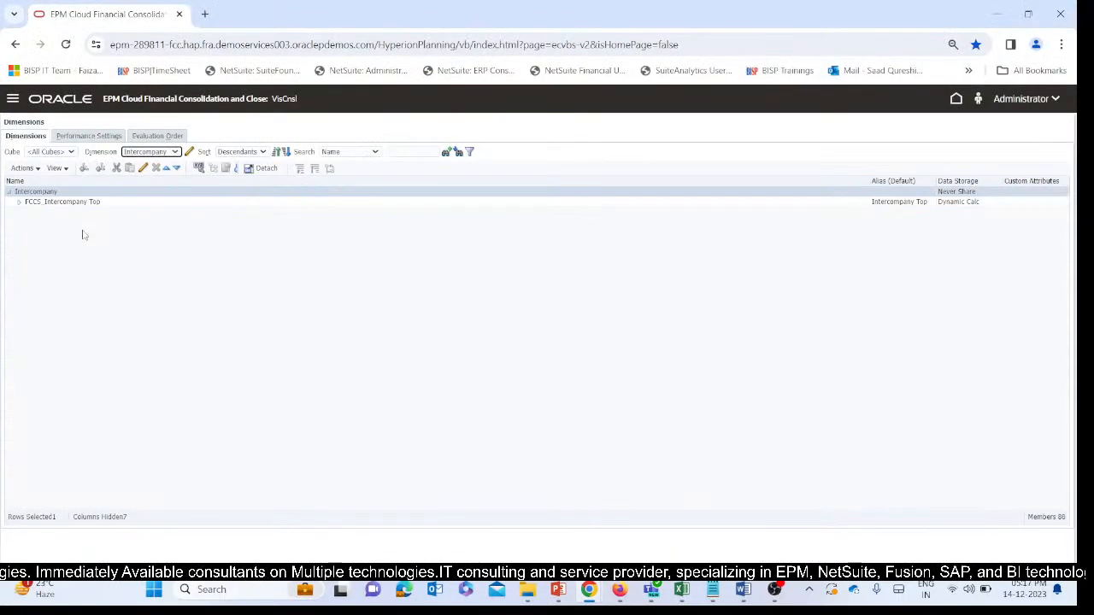
pyautogui.click(18, 202)
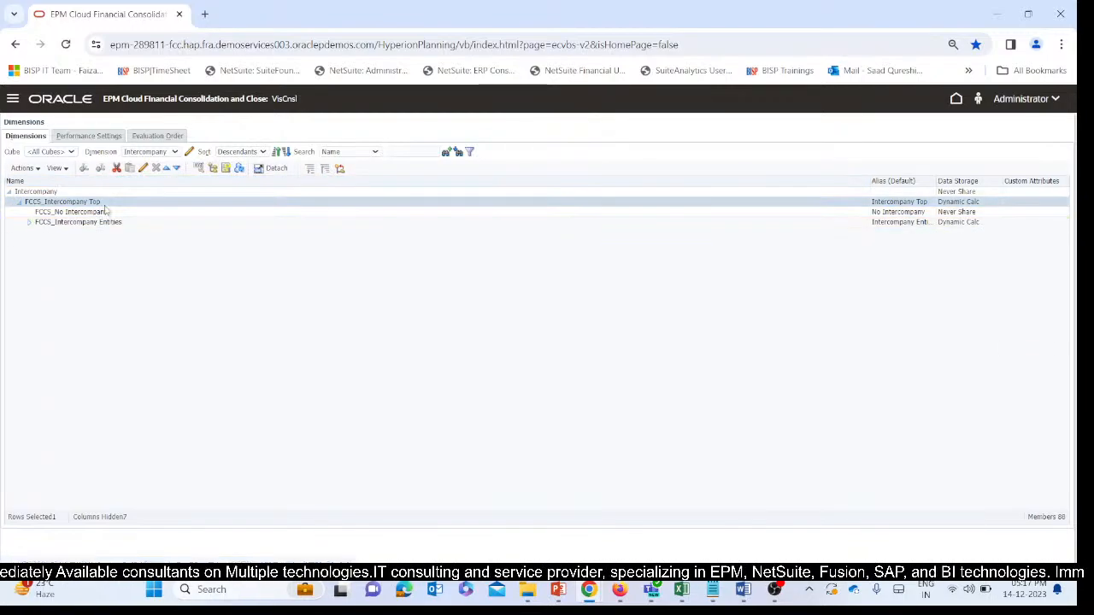
pyautogui.click(99, 212)
pyautogui.moveTo(35, 213); pyautogui.dragTo(114, 220)
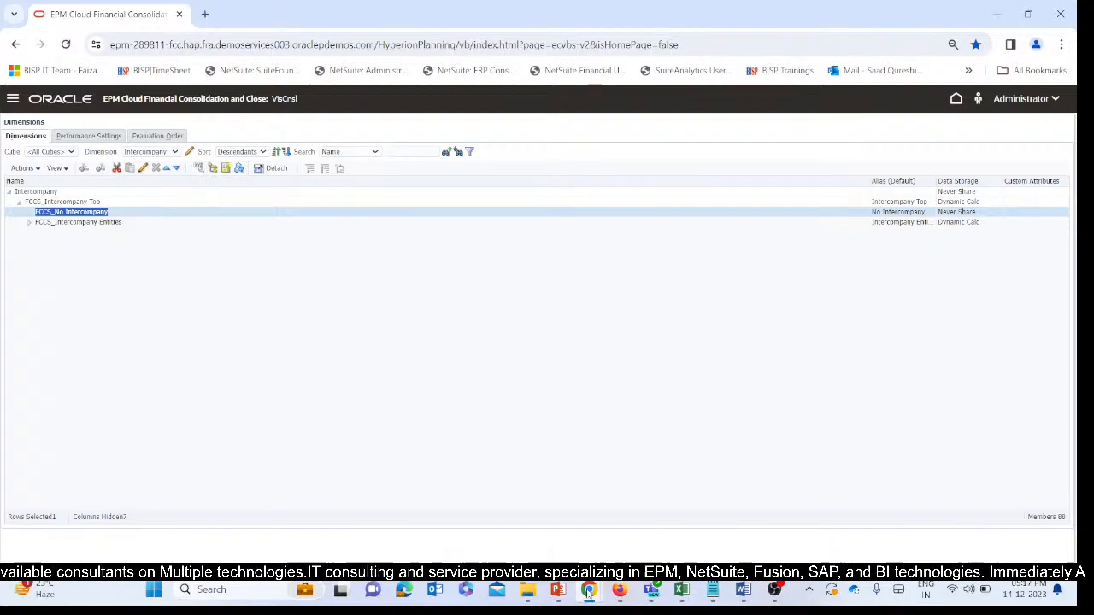
# Set the expression of the Intercompany mapping in NegativeToP_IMF to FCCS_No Intercompany and save the import format.
pyautogui.moveTo(638, 595)
pyautogui.moveTo(681, 592)
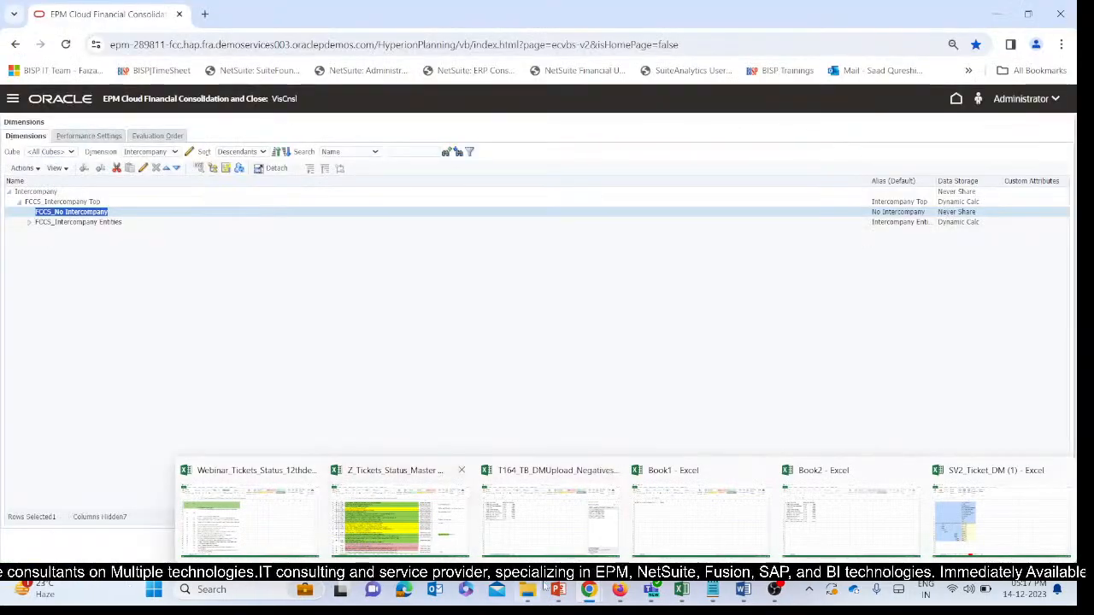
pyautogui.moveTo(560, 592)
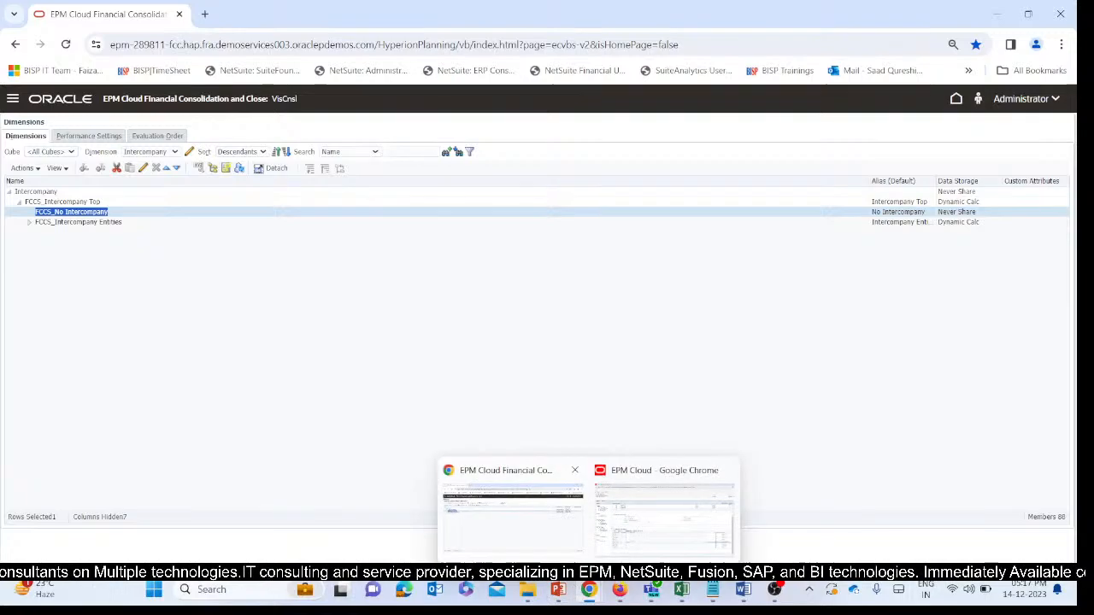
pyautogui.click(658, 513)
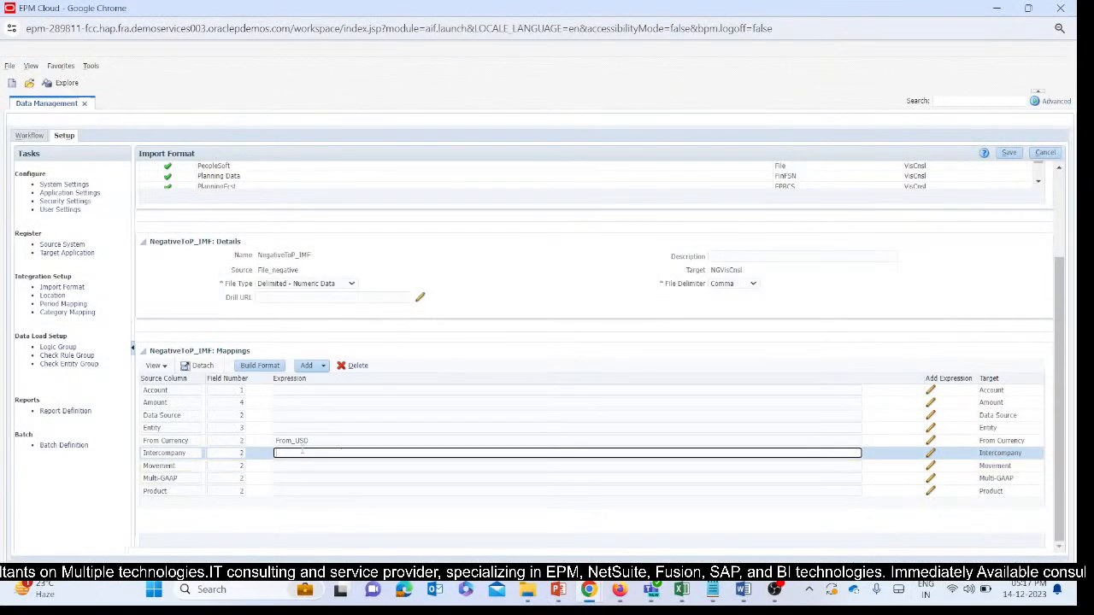
pyautogui.hotkey('ctrl', 'v')
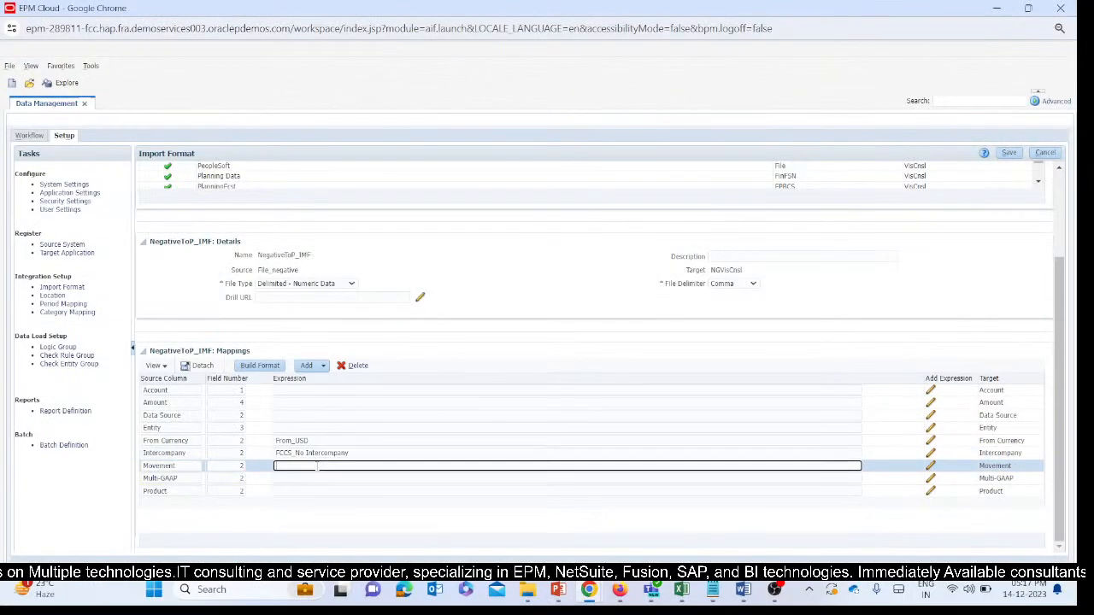
pyautogui.click(842, 465)
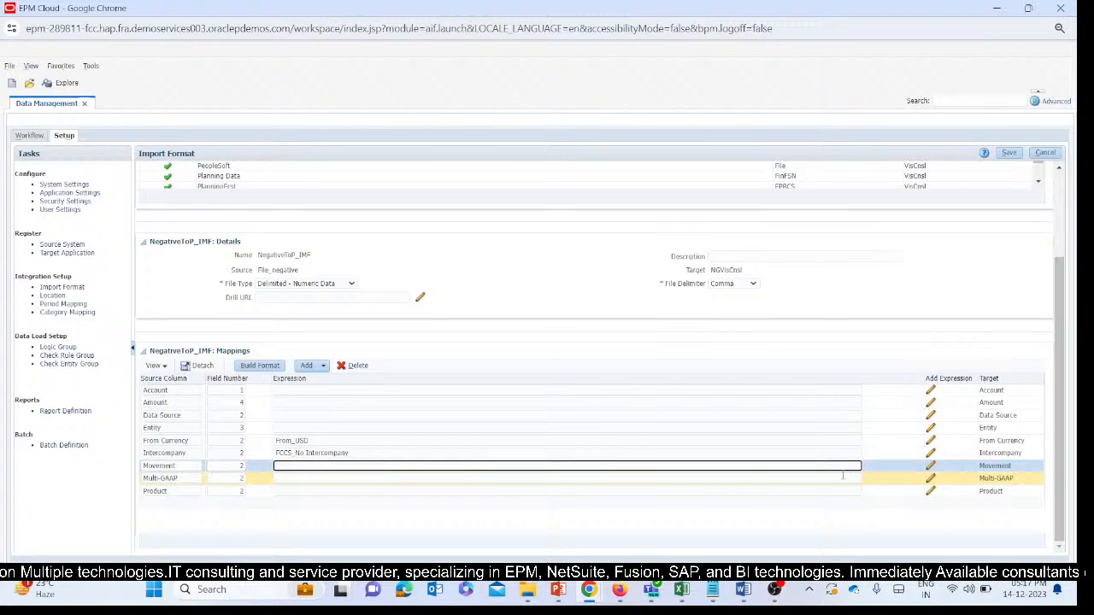
pyautogui.click(1009, 152)
# Copy the member name FCCS_No Movement, under FCCS_Movements, from the Movement dimension of VisCnsl.
pyautogui.moveTo(590, 594)
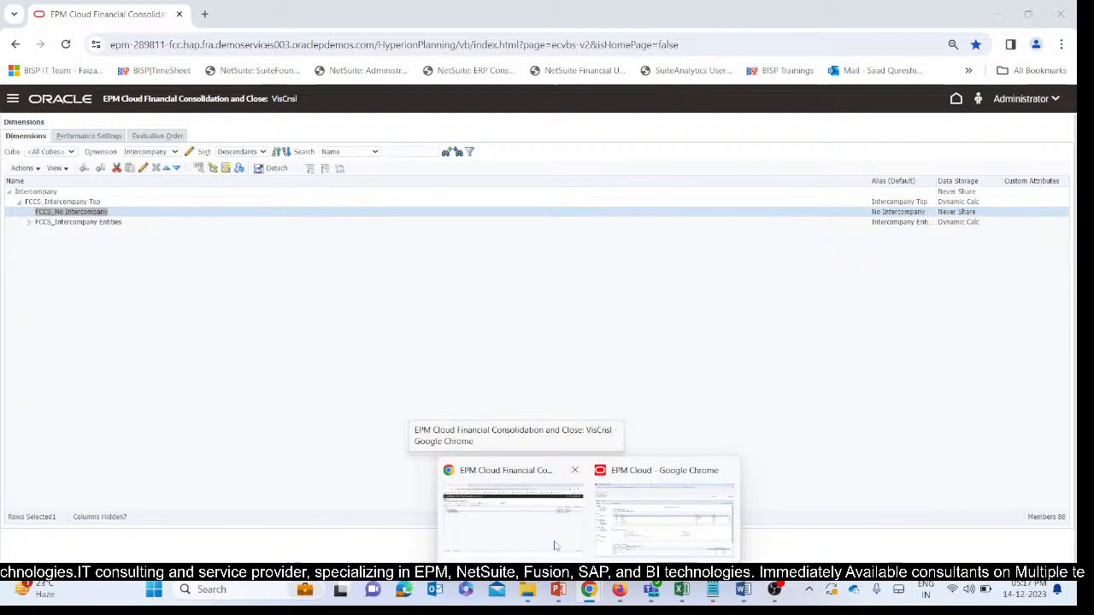
pyautogui.click(555, 545)
pyautogui.click(171, 152)
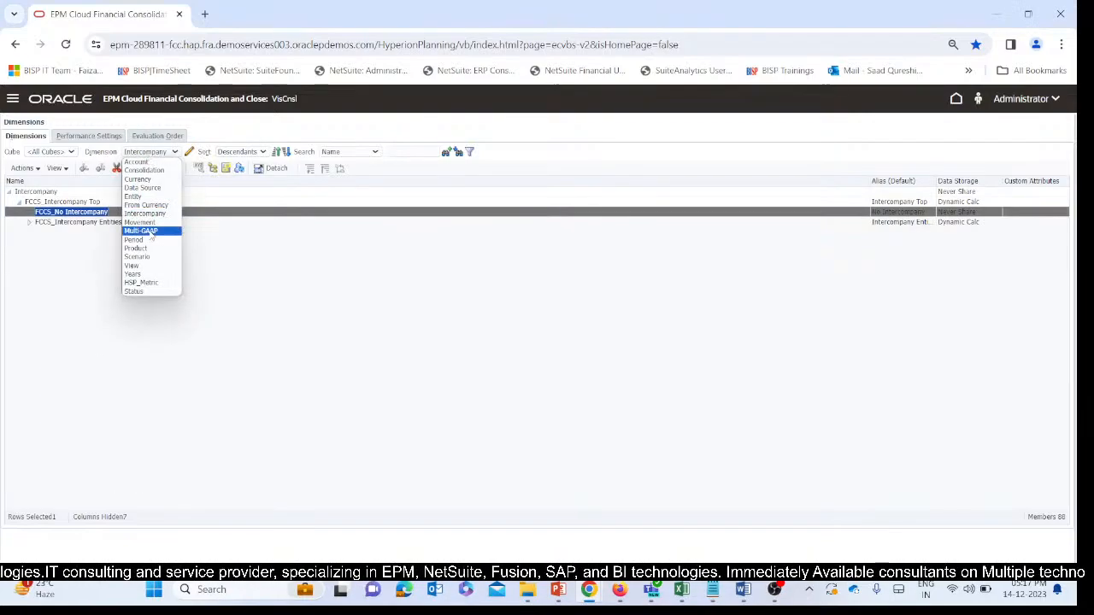
pyautogui.click(152, 218)
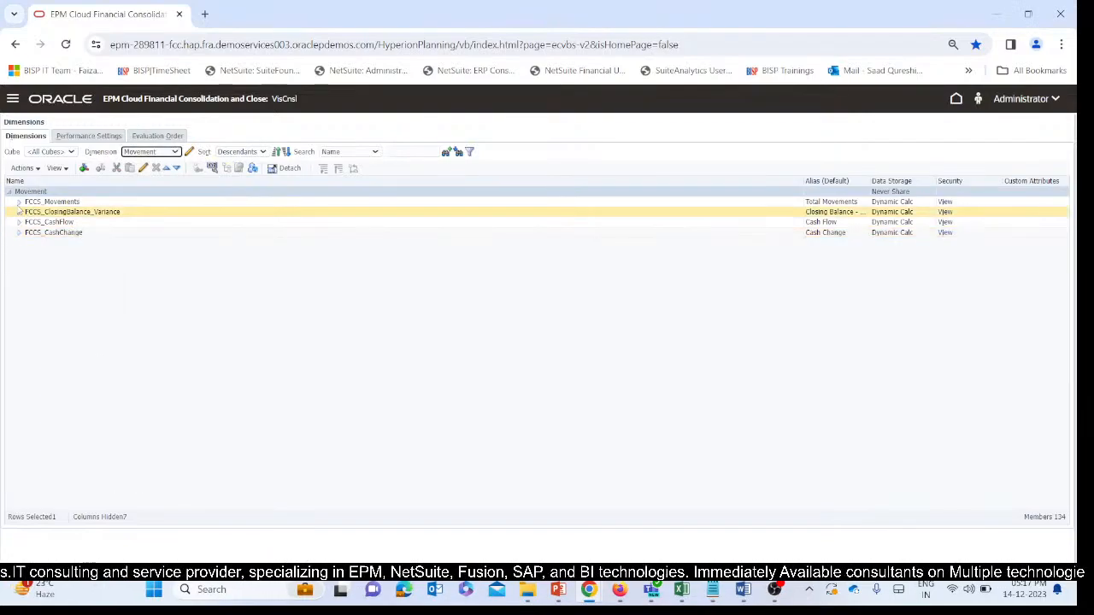
pyautogui.click(18, 202)
pyautogui.click(63, 211)
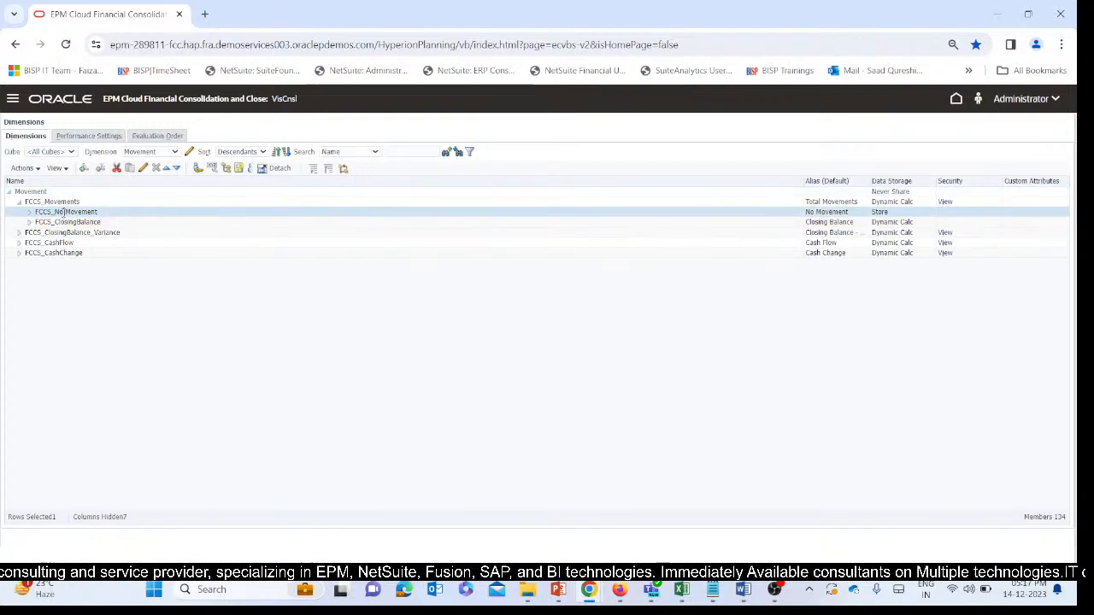
pyautogui.moveTo(101, 213); pyautogui.dragTo(32, 212)
pyautogui.hotkey('ctrl', 'c')
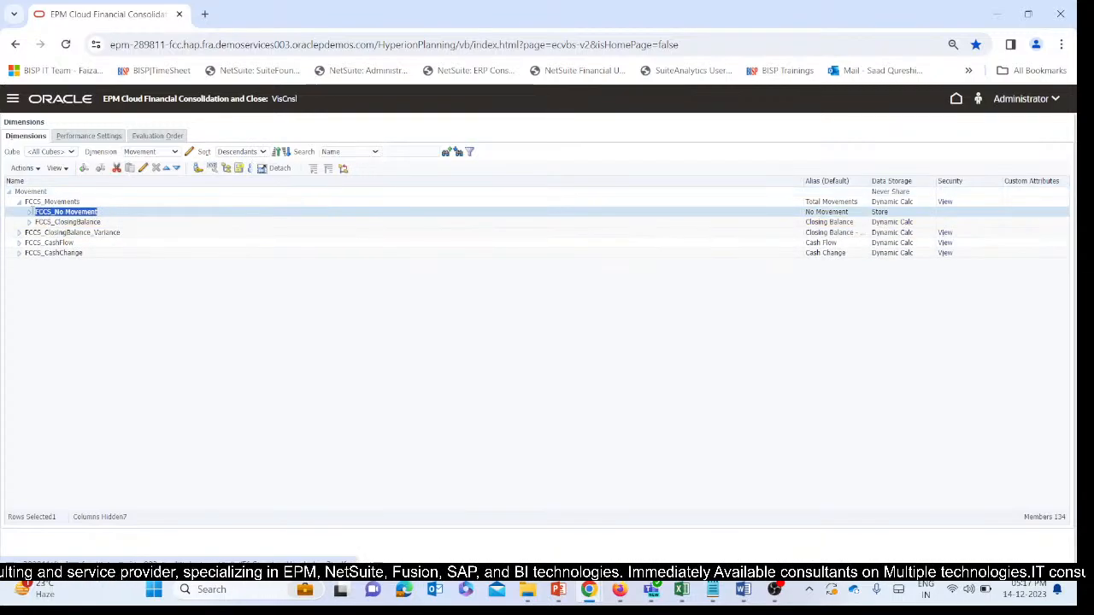
# Set the expression of the Movement mapping in NegativeToP_IMF to FCCS_No Movement and save the import format.
pyautogui.moveTo(585, 601)
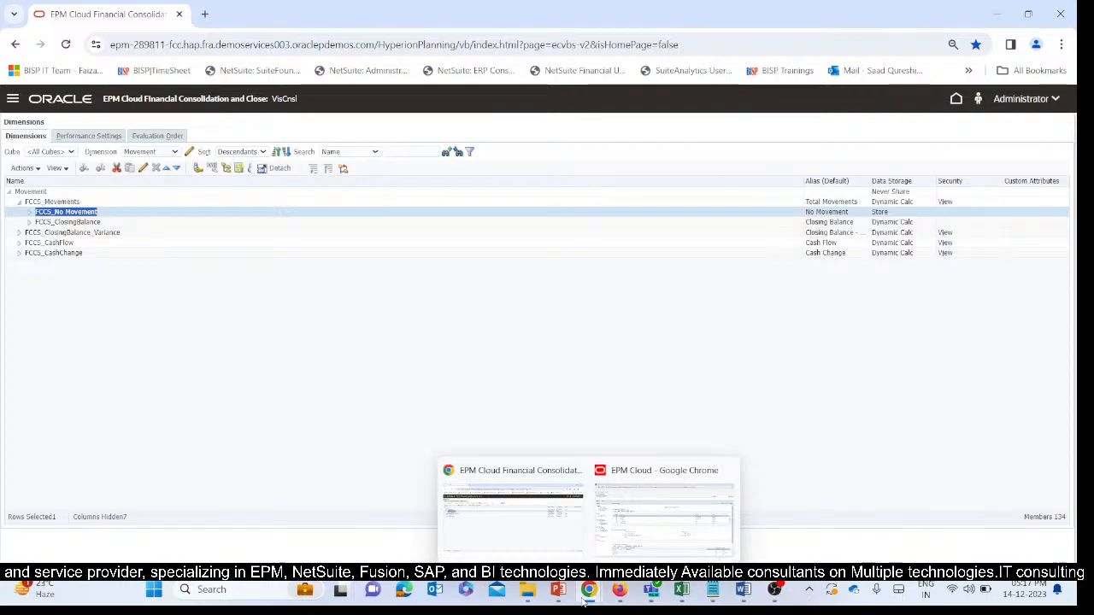
pyautogui.click(664, 509)
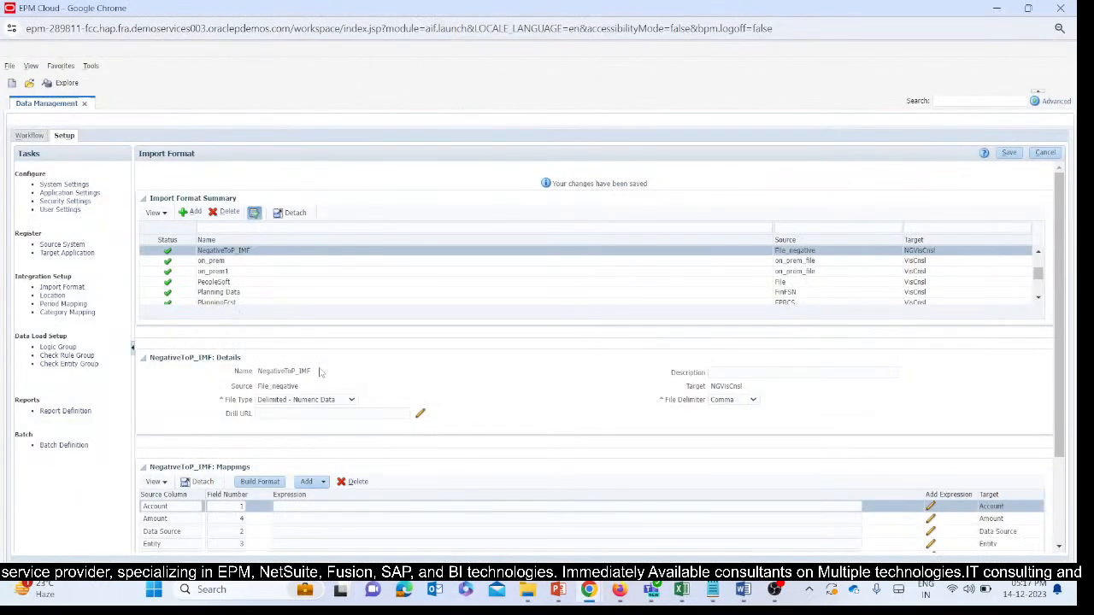
pyautogui.scroll(-2, 364, 390)
pyautogui.click(299, 465)
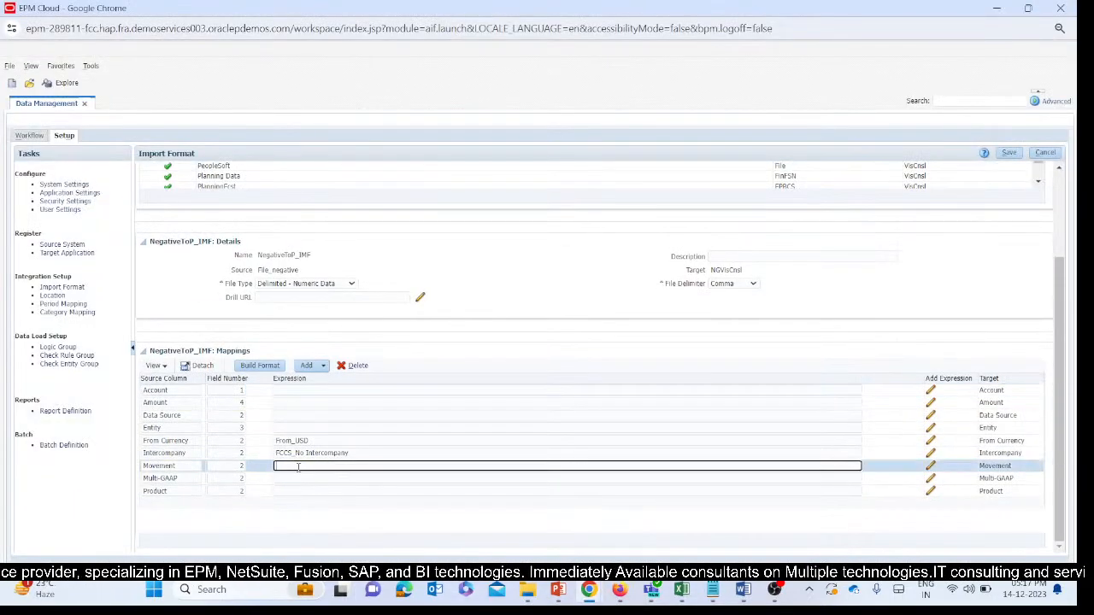
pyautogui.hotkey('ctrl', 'v')
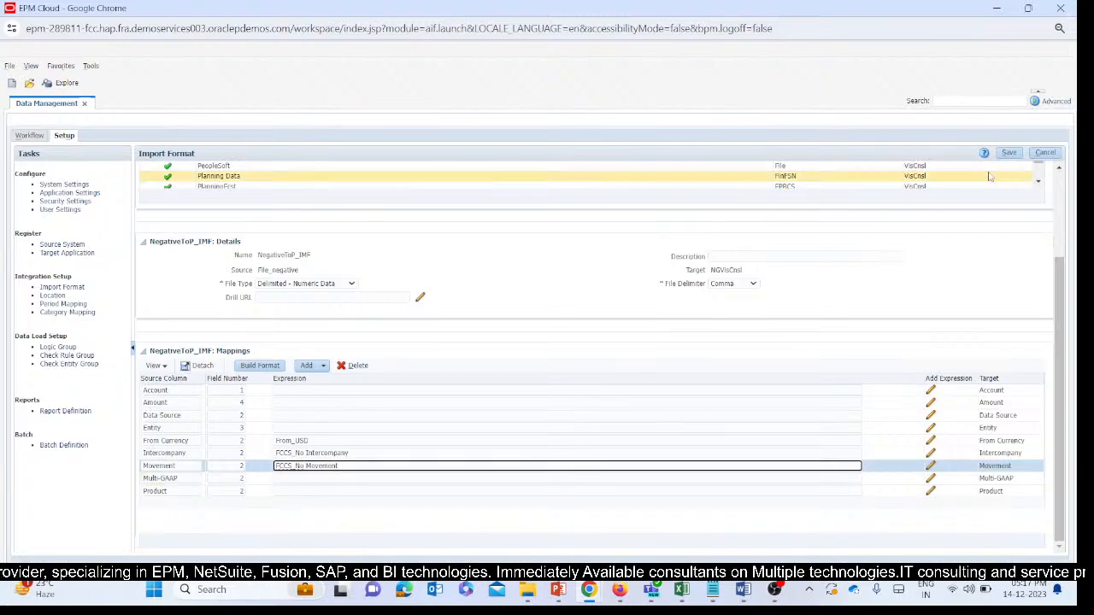
pyautogui.click(1009, 152)
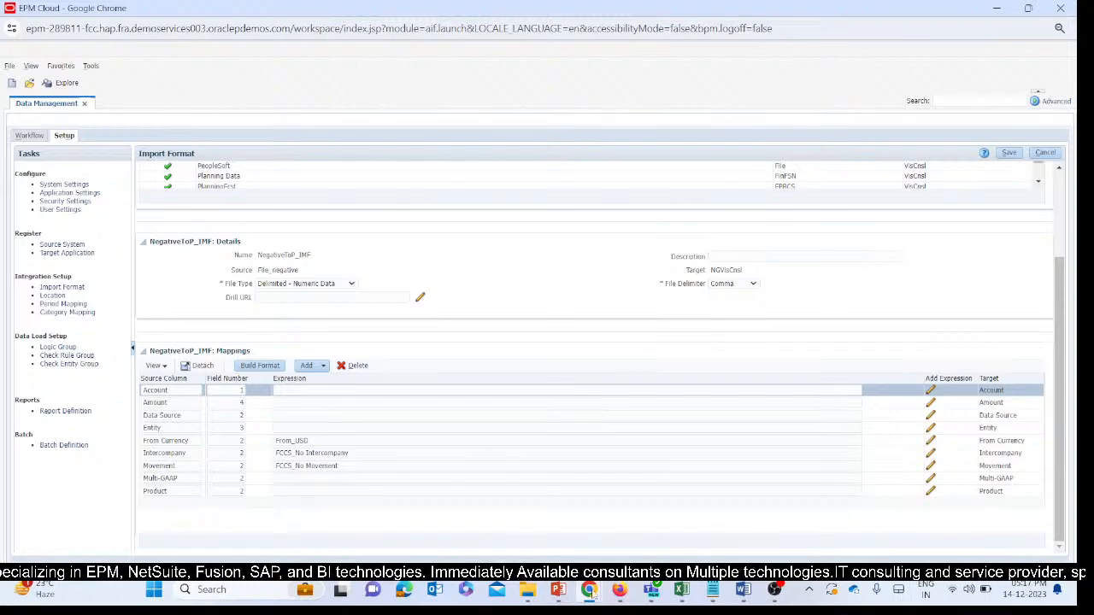
# Copy the member name FCCS_Local GAAP, under FCCS_IFRS, from the Multi-GAAP dimension of VisCnsl.
pyautogui.moveTo(590, 593)
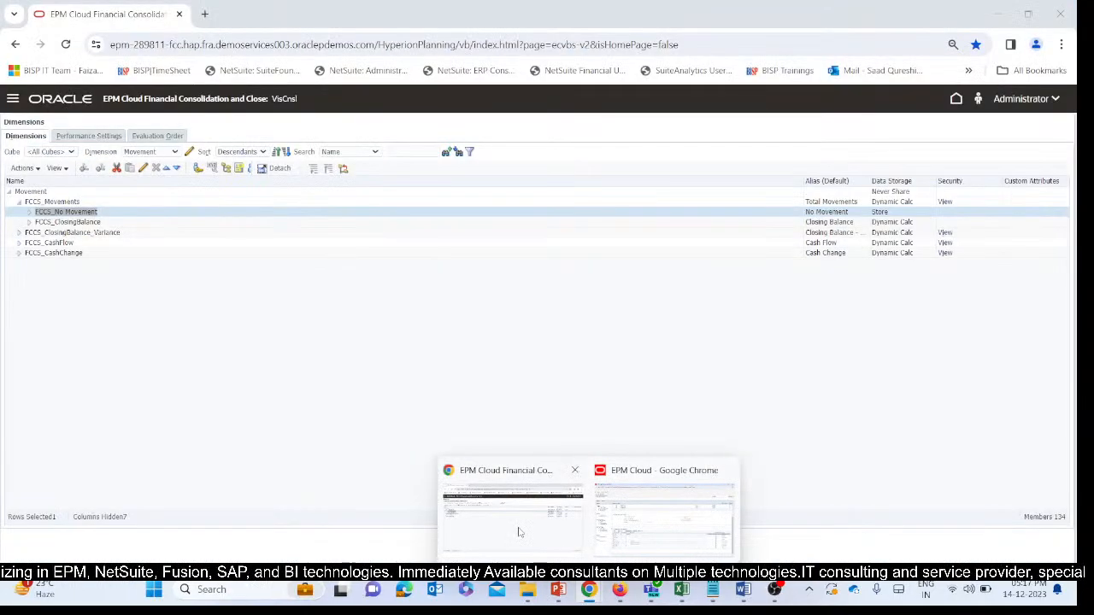
pyautogui.click(513, 513)
pyautogui.click(129, 154)
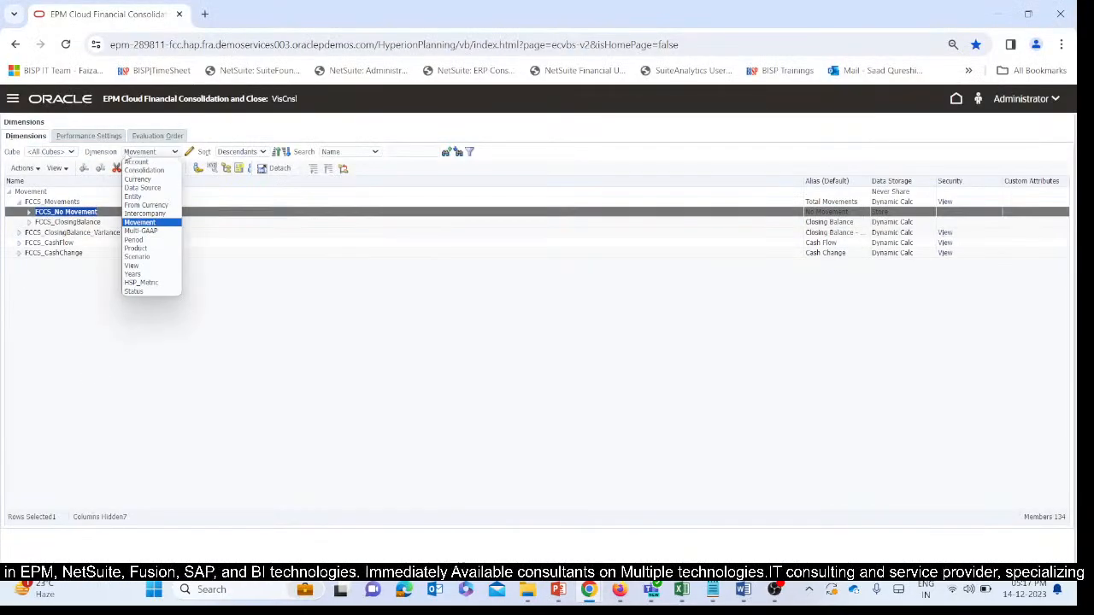
pyautogui.click(141, 231)
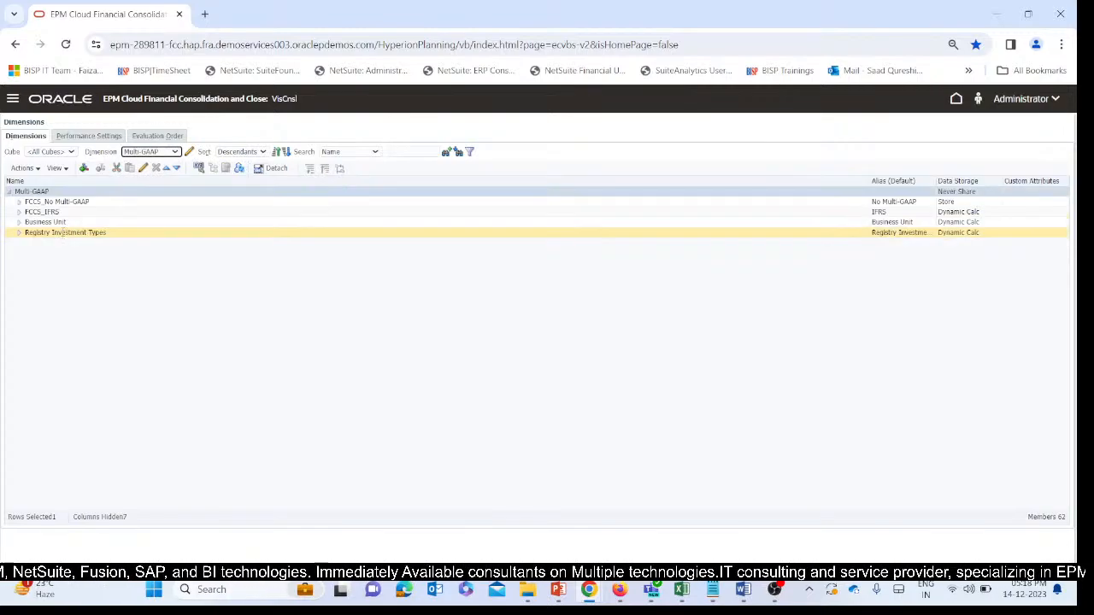
pyautogui.click(19, 212)
pyautogui.click(90, 236)
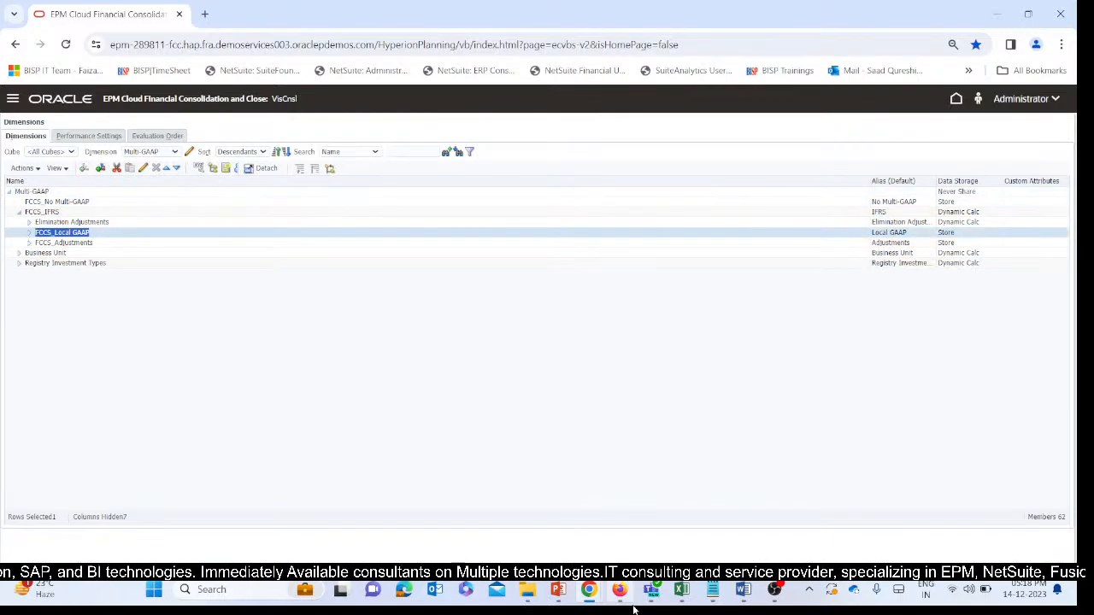
# Set the expression of the Multi-GAAP mapping in NegativeToP_IMF to FCCS_Local GAAP and save the import format.
pyautogui.moveTo(589, 590)
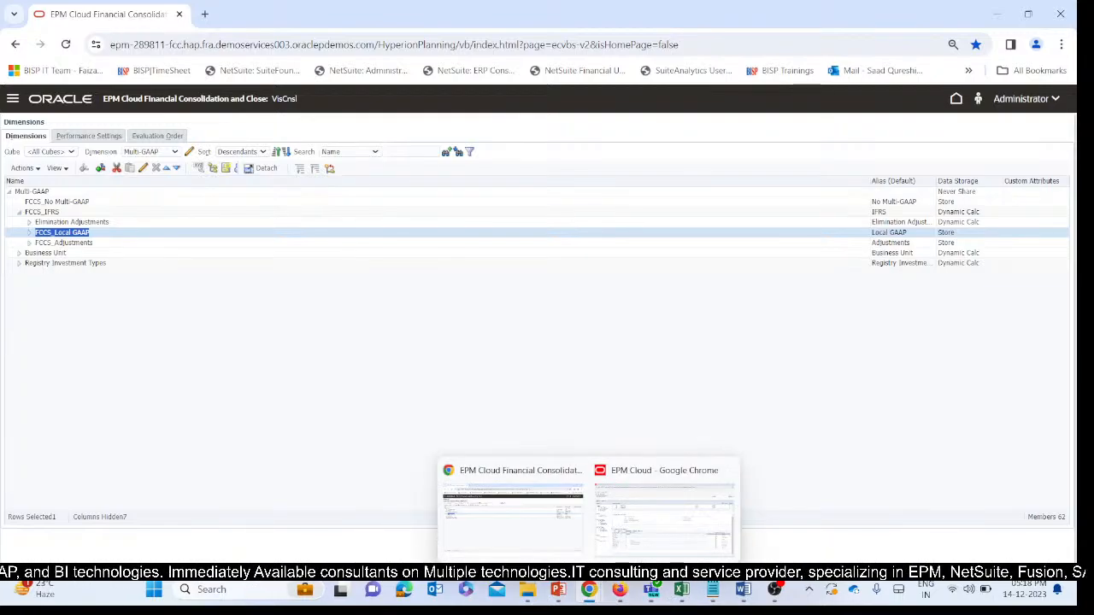
pyautogui.click(658, 513)
pyautogui.click(309, 478)
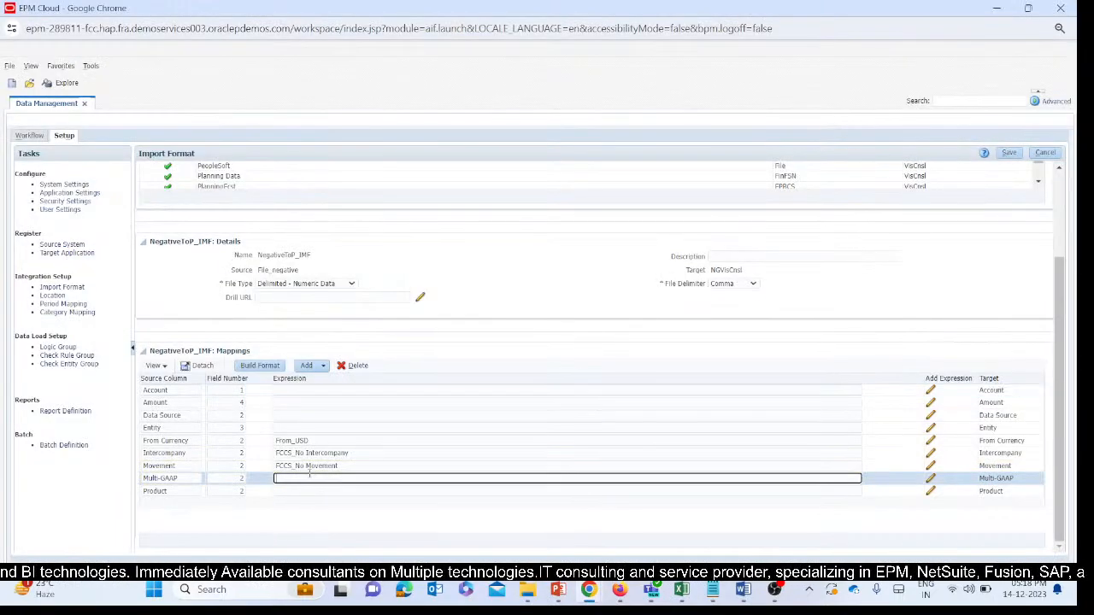
pyautogui.write('FCCS_Local GAAP')
pyautogui.click(304, 490)
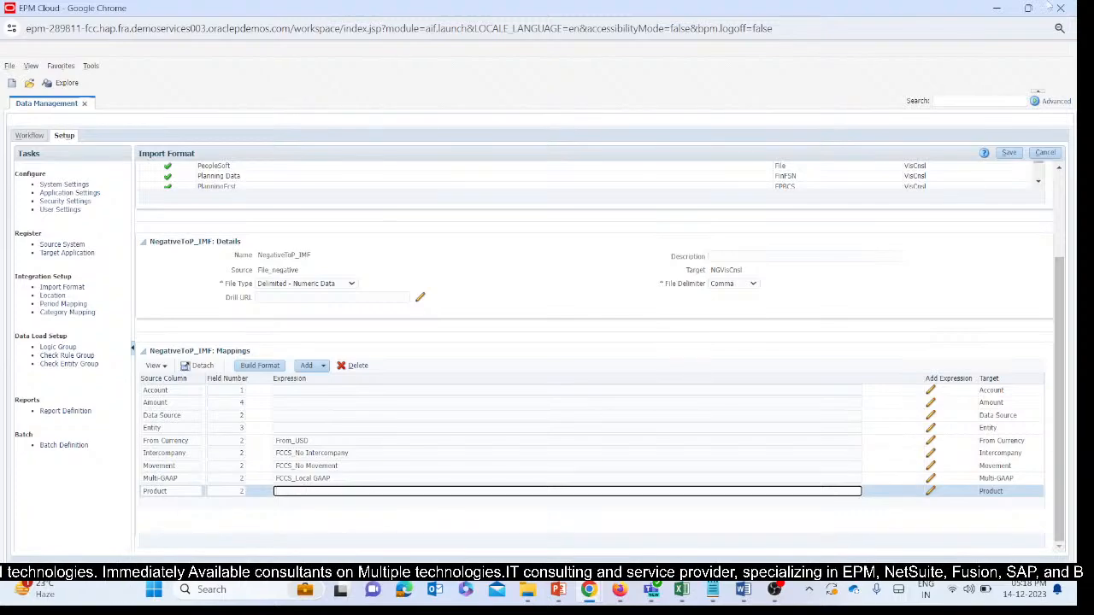
pyautogui.click(1009, 153)
# Copy the member name No Product from the Product dimension of VisCnsl.
pyautogui.moveTo(528, 590)
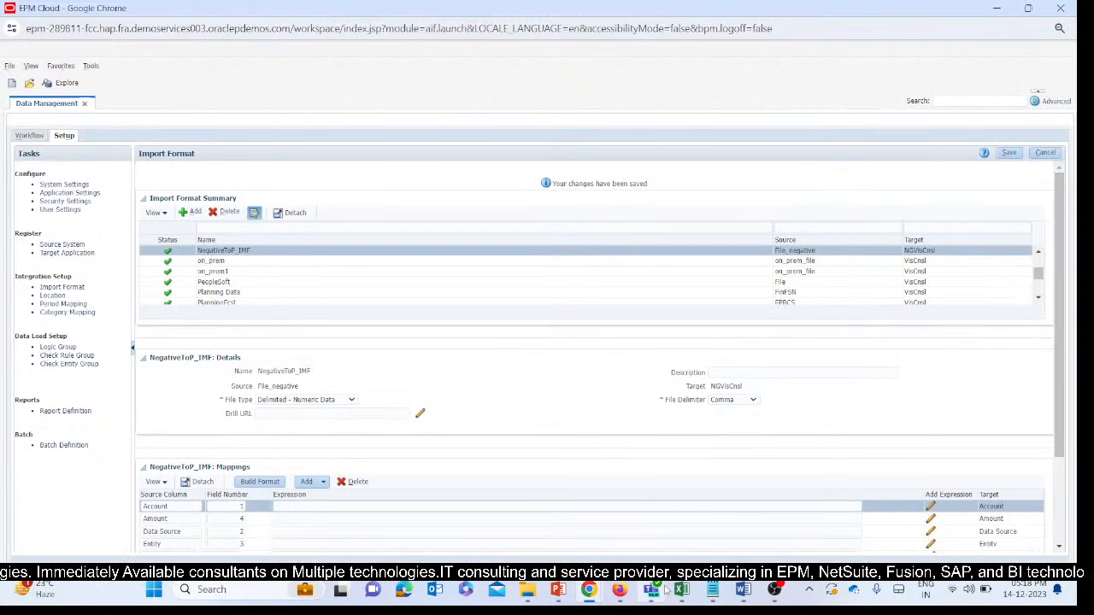
pyautogui.moveTo(664, 590)
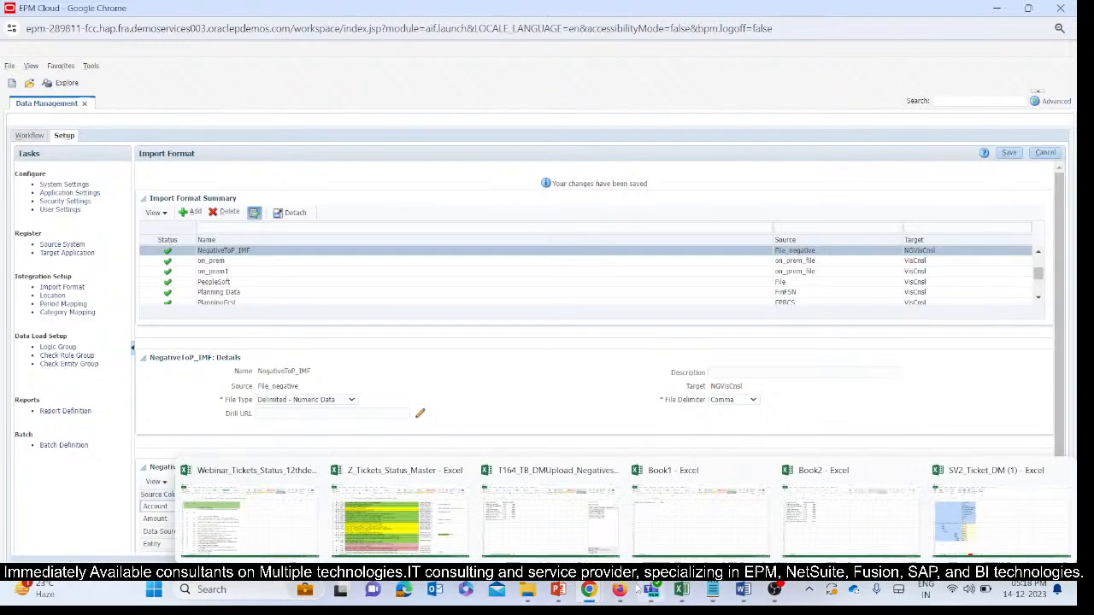
pyautogui.moveTo(589, 590)
pyautogui.click(536, 545)
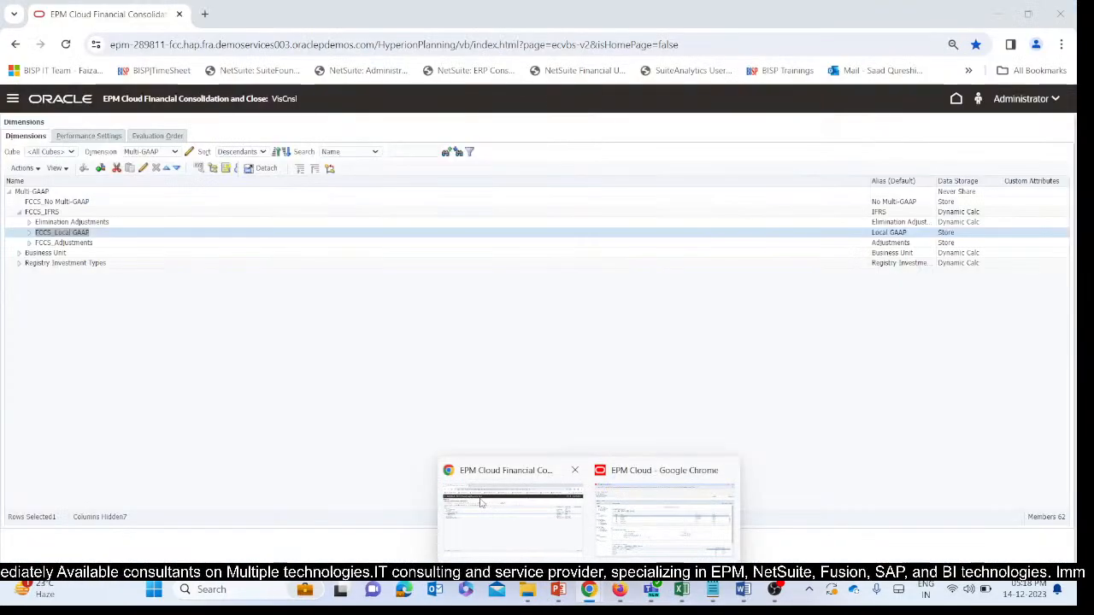
pyautogui.click(151, 151)
pyautogui.click(149, 248)
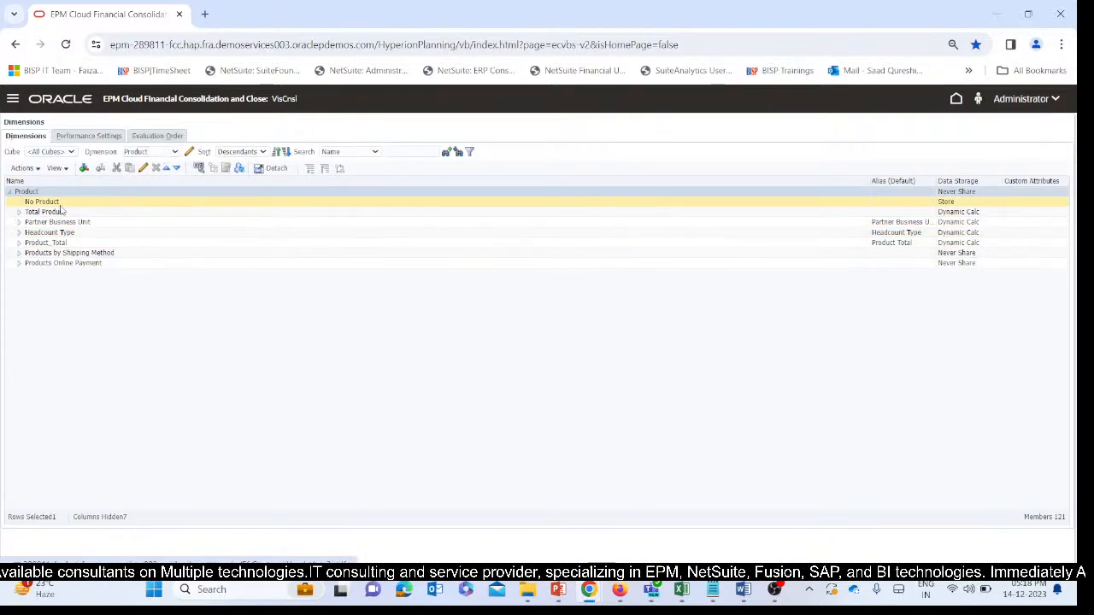
pyautogui.doubleClick(47, 202)
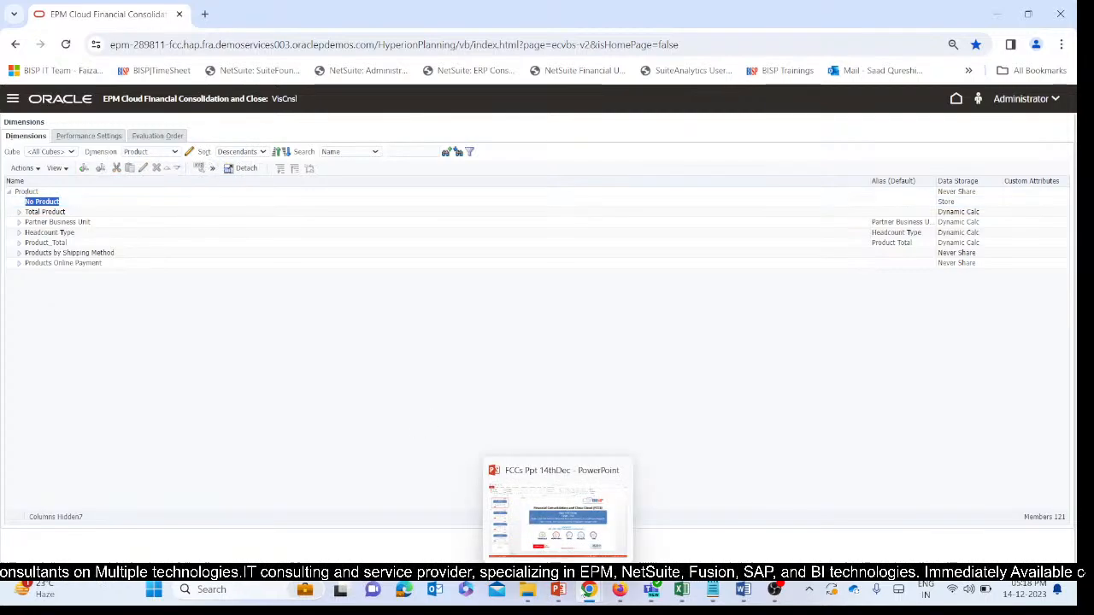
# Set the expression of the Product mapping in NegativeToP_IMF to No Product and save the import format.
pyautogui.moveTo(589, 589)
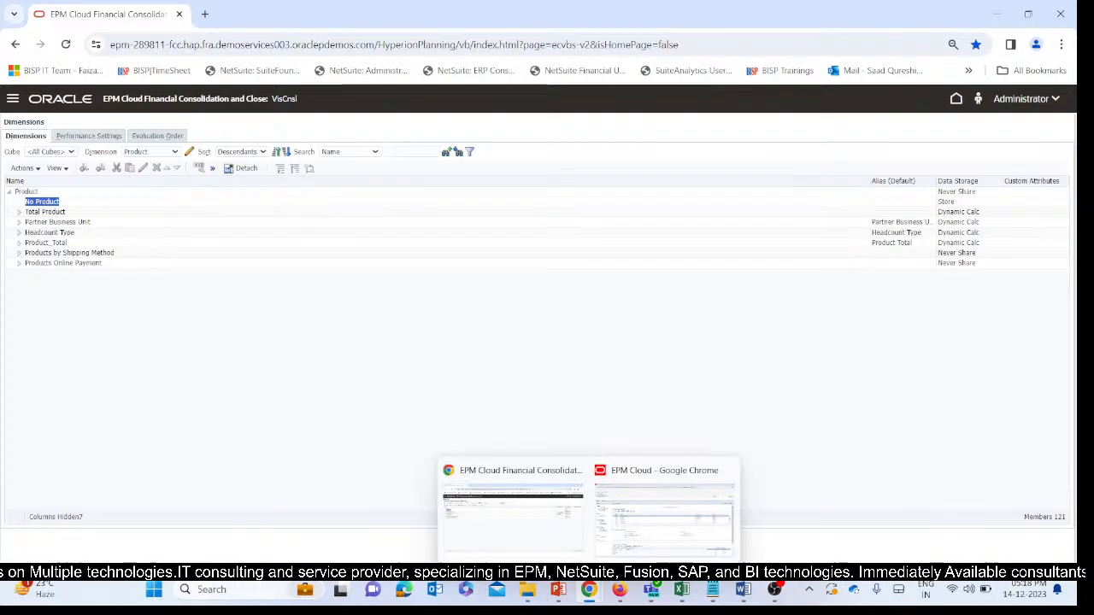
pyautogui.click(663, 513)
pyautogui.scroll(-2, 265, 485)
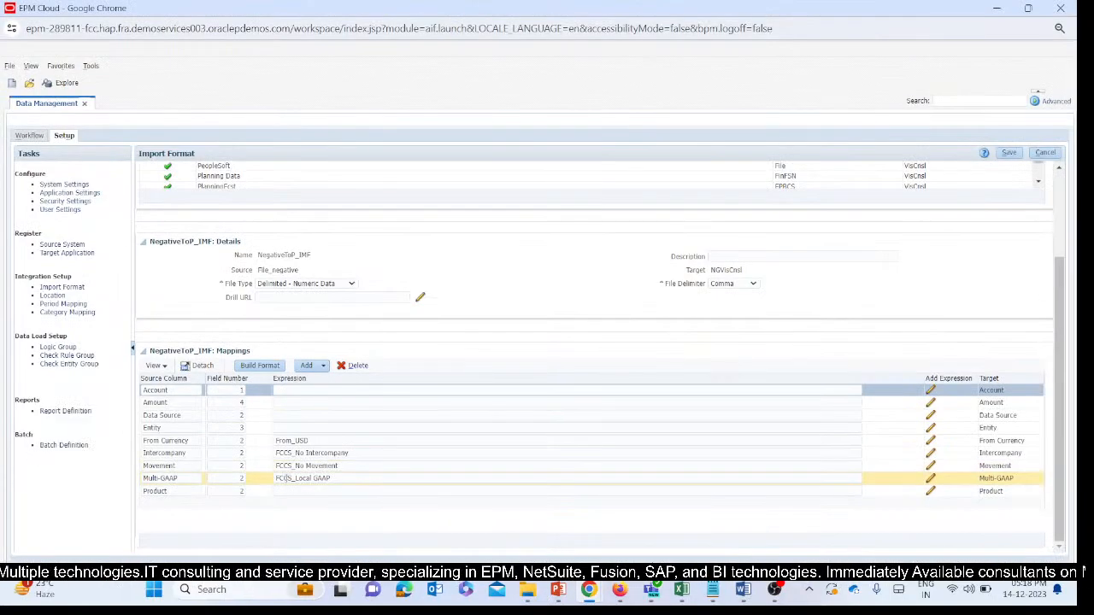
pyautogui.click(289, 491)
pyautogui.write('No Product')
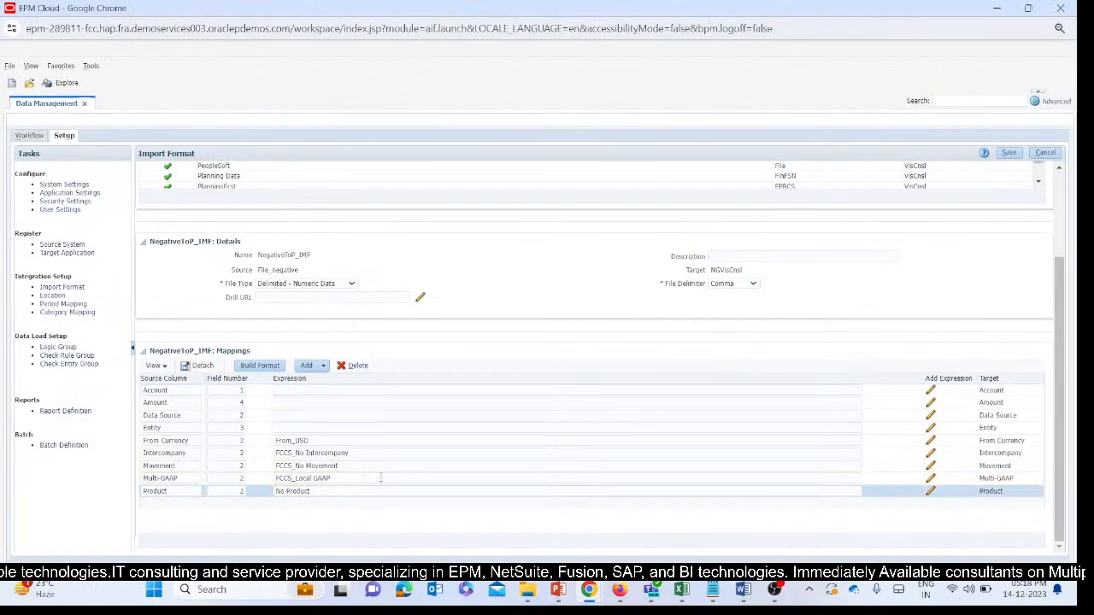
pyautogui.click(1009, 152)
# Select the empty Data Source mapping expression in NegativeToP_IMF and display the Data Source dimension of VisCnsl.
pyautogui.scroll(-2, 296, 465)
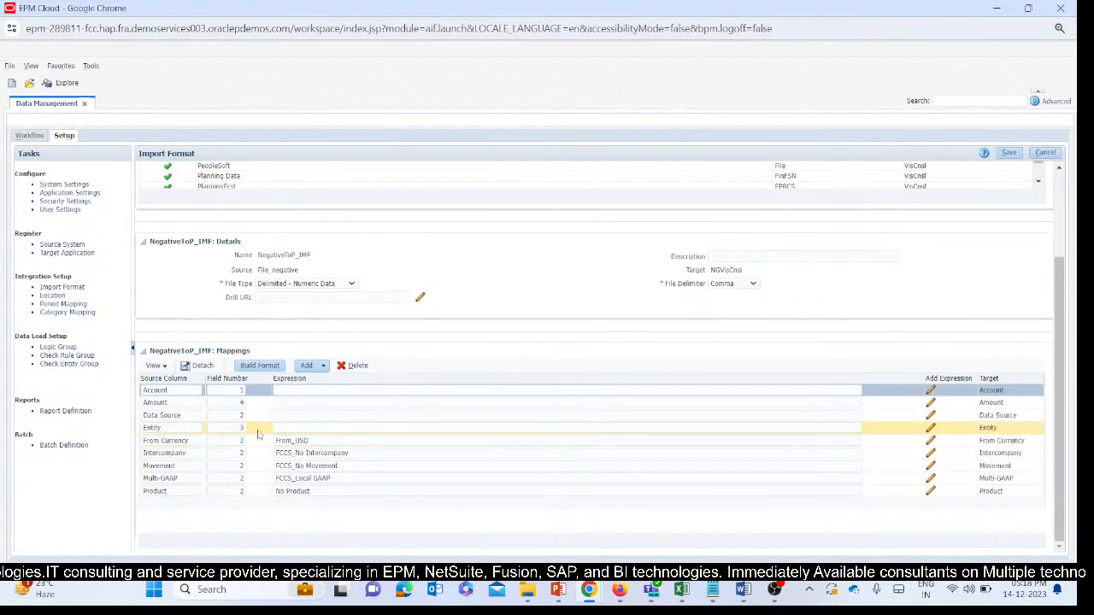
pyautogui.click(280, 414)
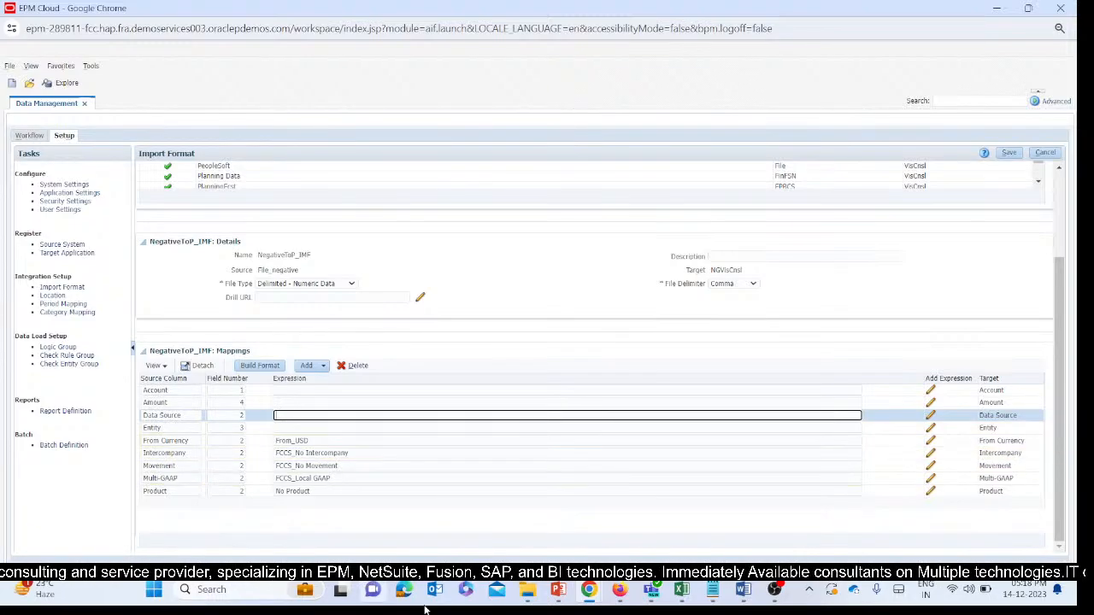
pyautogui.click(619, 589)
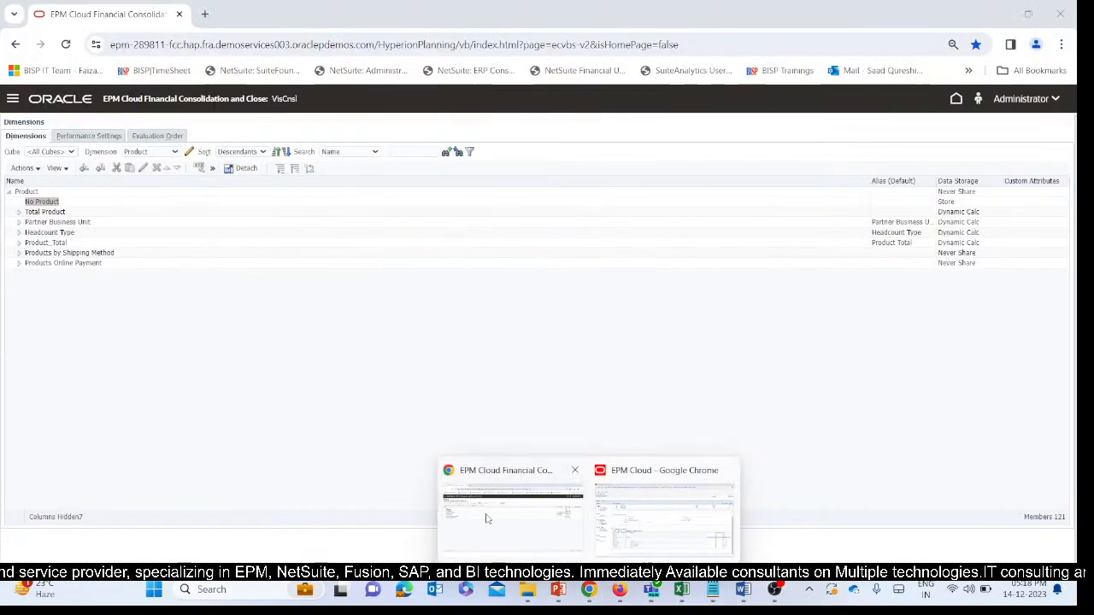
pyautogui.click(512, 517)
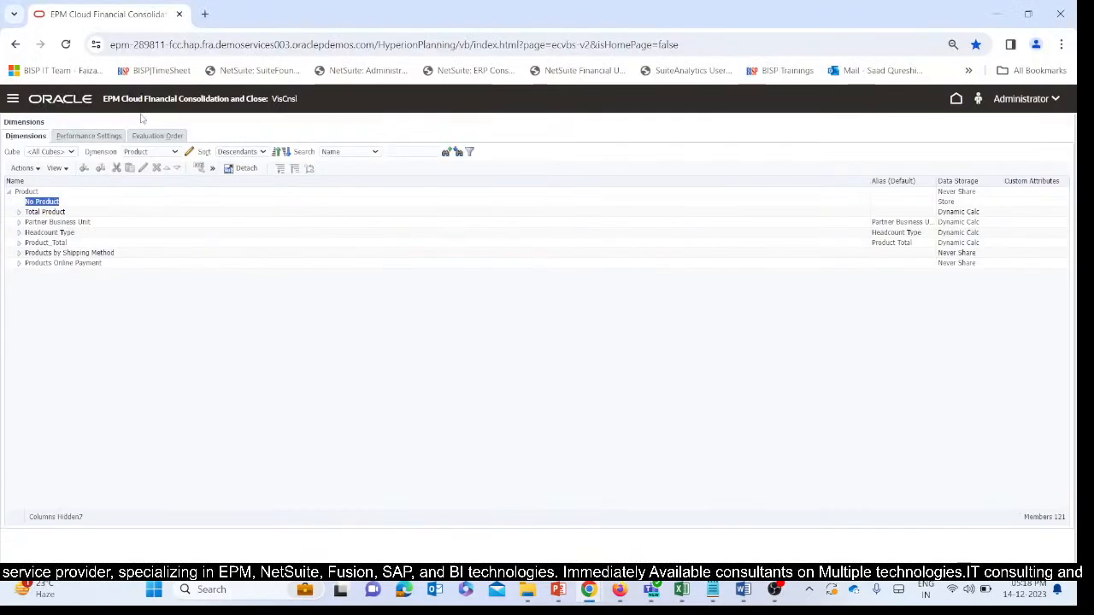
pyautogui.click(141, 151)
pyautogui.click(128, 189)
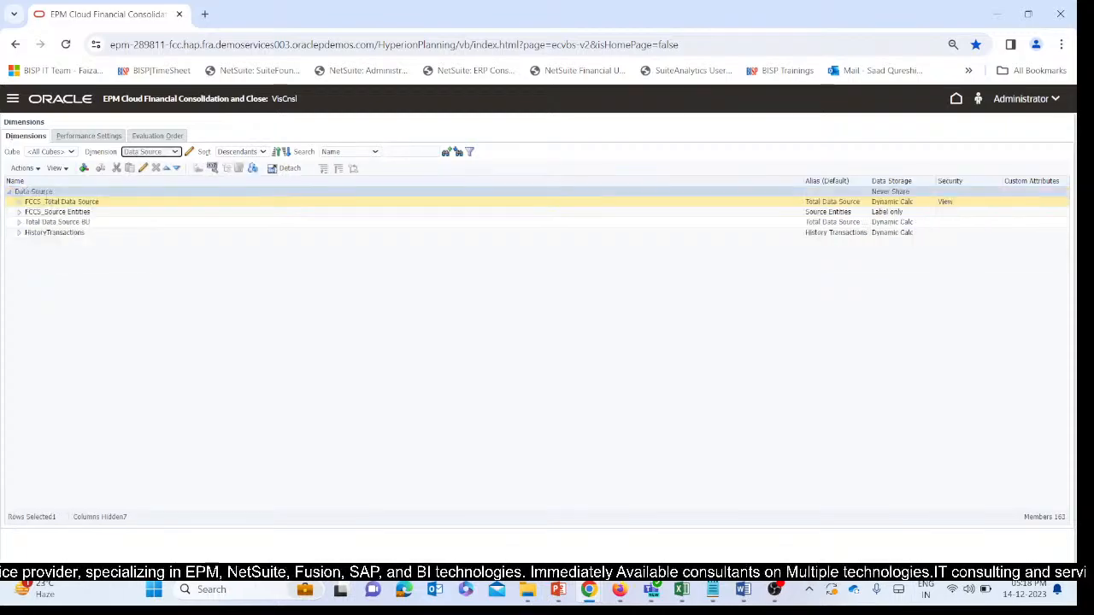
# Copy the member name FCCS_Managed Data, under FCCS_TotalInputAndAdjusted in FCCS_Total Data Source.
pyautogui.click(19, 202)
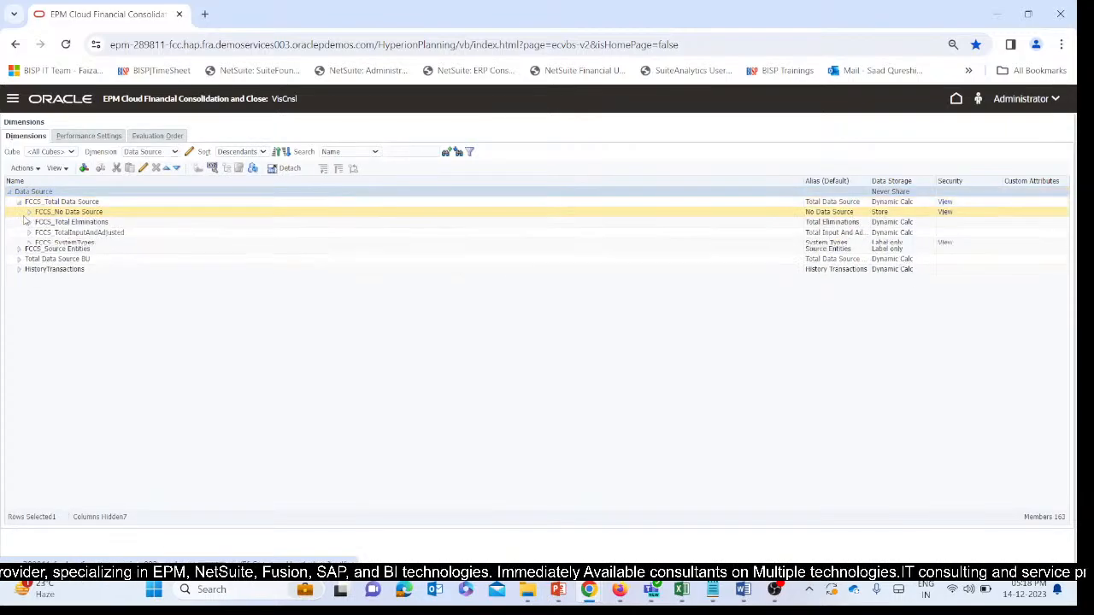
pyautogui.click(30, 221)
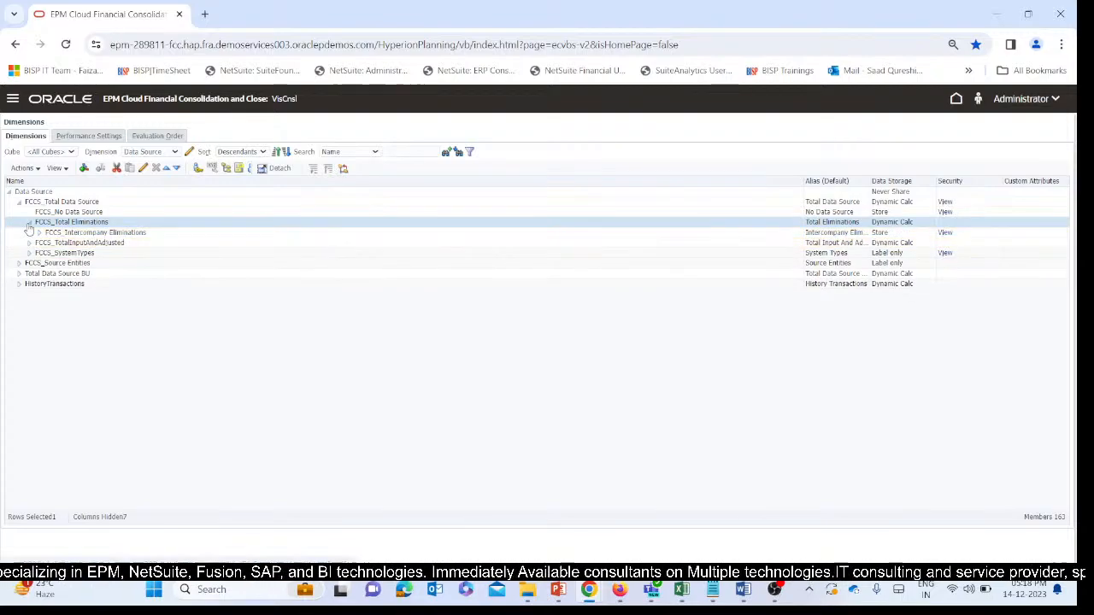
pyautogui.click(29, 222)
pyautogui.click(28, 233)
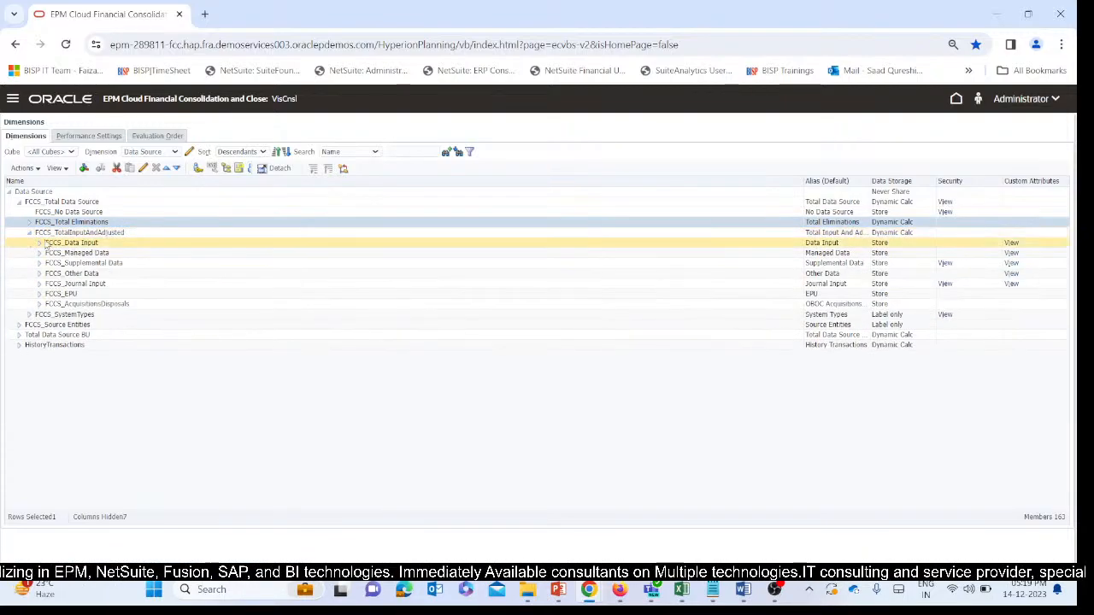
pyautogui.click(42, 245)
pyautogui.click(96, 253)
pyautogui.click(124, 261)
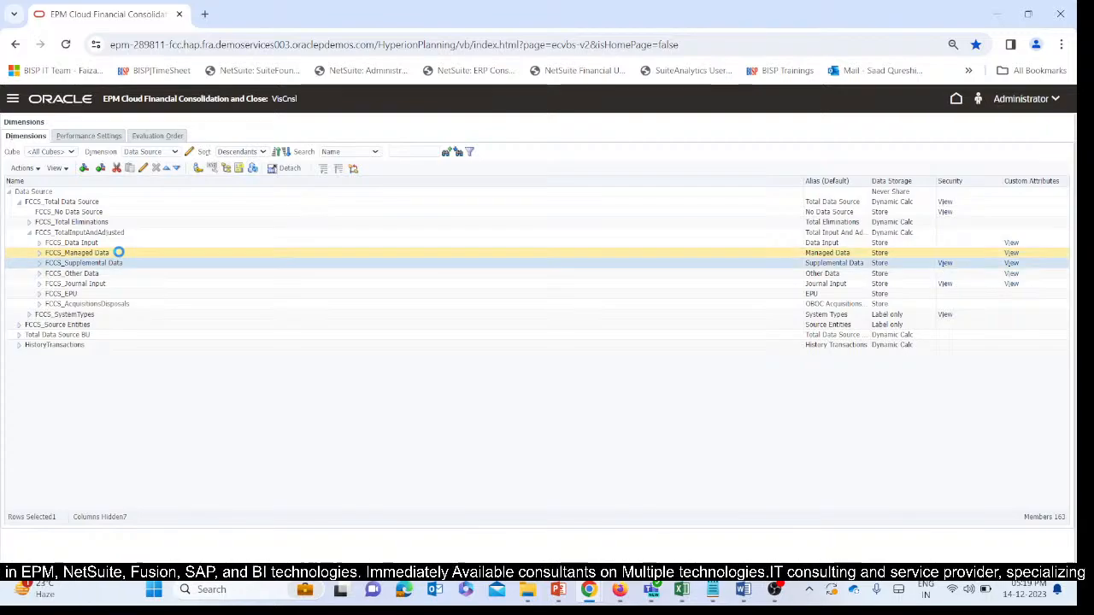
pyautogui.click(112, 253)
pyautogui.moveTo(109, 253); pyautogui.dragTo(40, 253)
pyautogui.hotkey('ctrl', 'c')
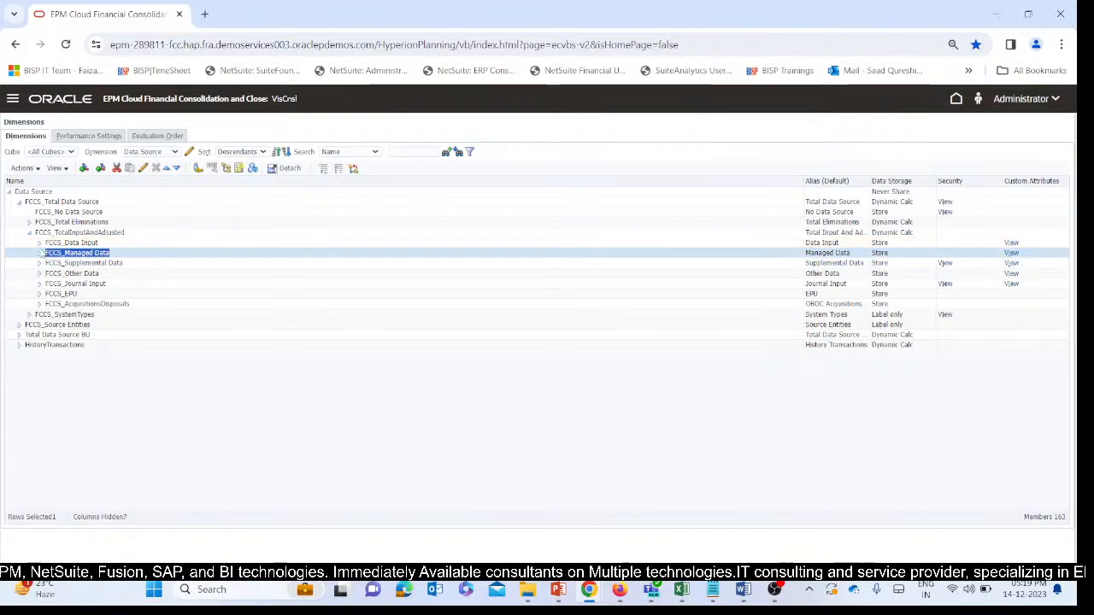
# Set the expression of the Data Source mapping in NegativeToP_IMF to FCCS_Managed Data and save the import format.
pyautogui.moveTo(589, 590)
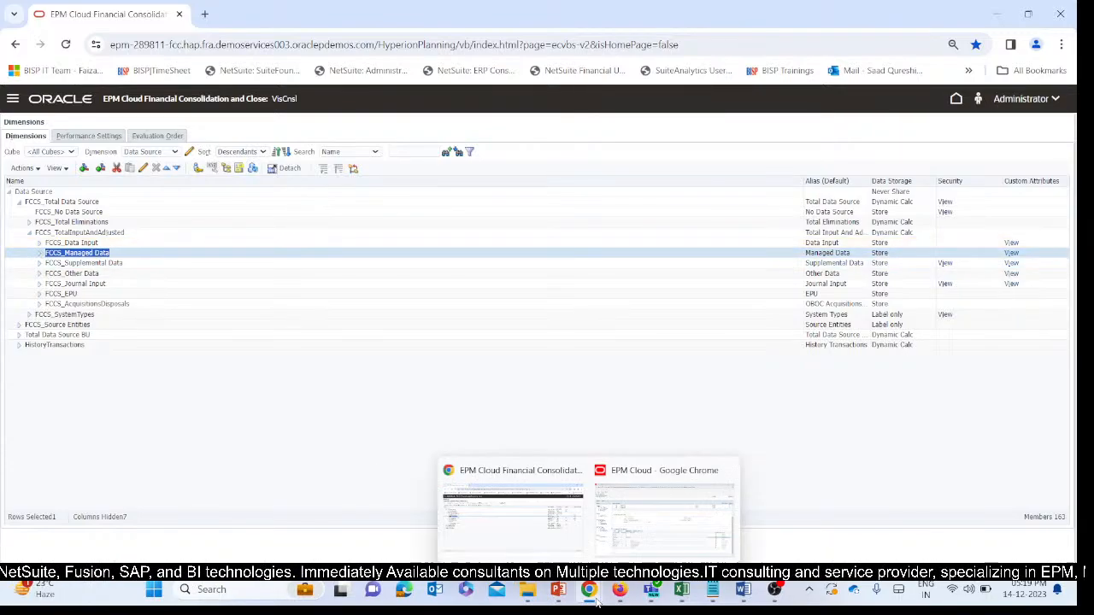
pyautogui.click(624, 547)
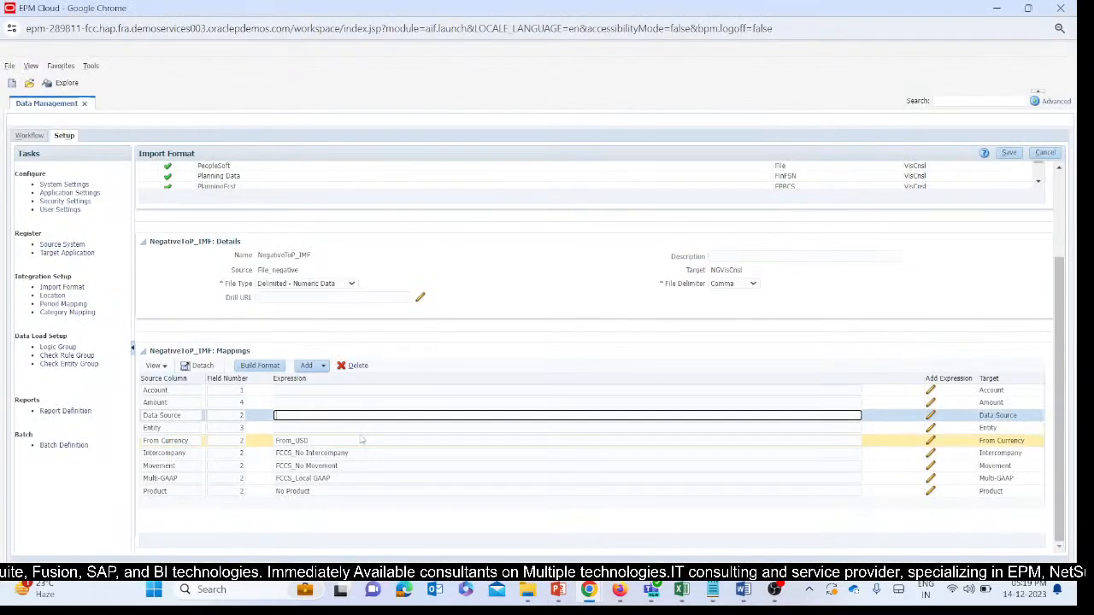
pyautogui.hotkey('ctrl', 'v')
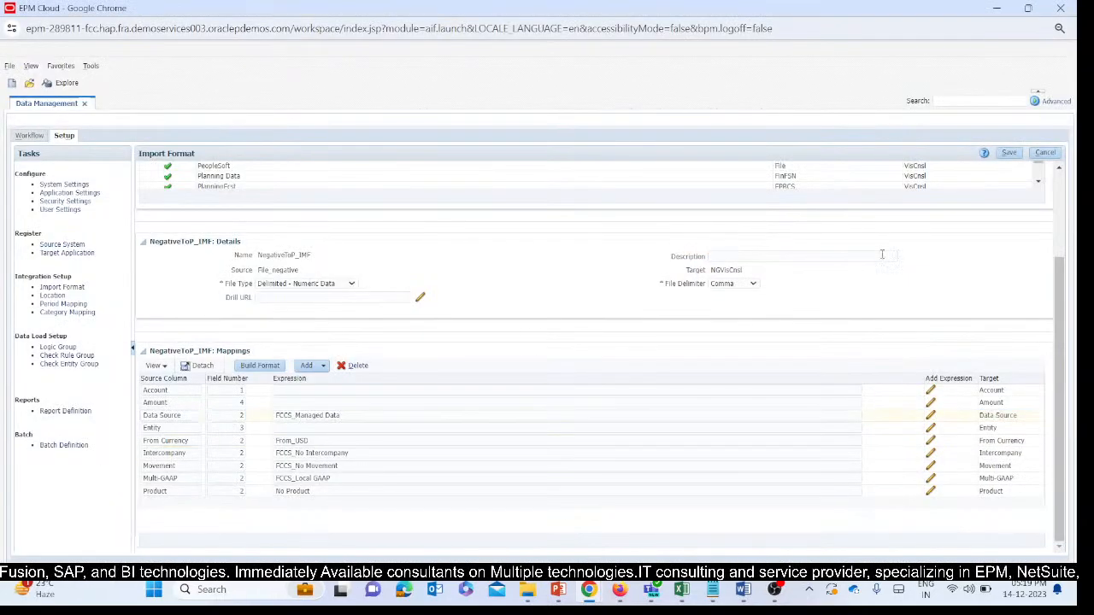
pyautogui.click(1009, 153)
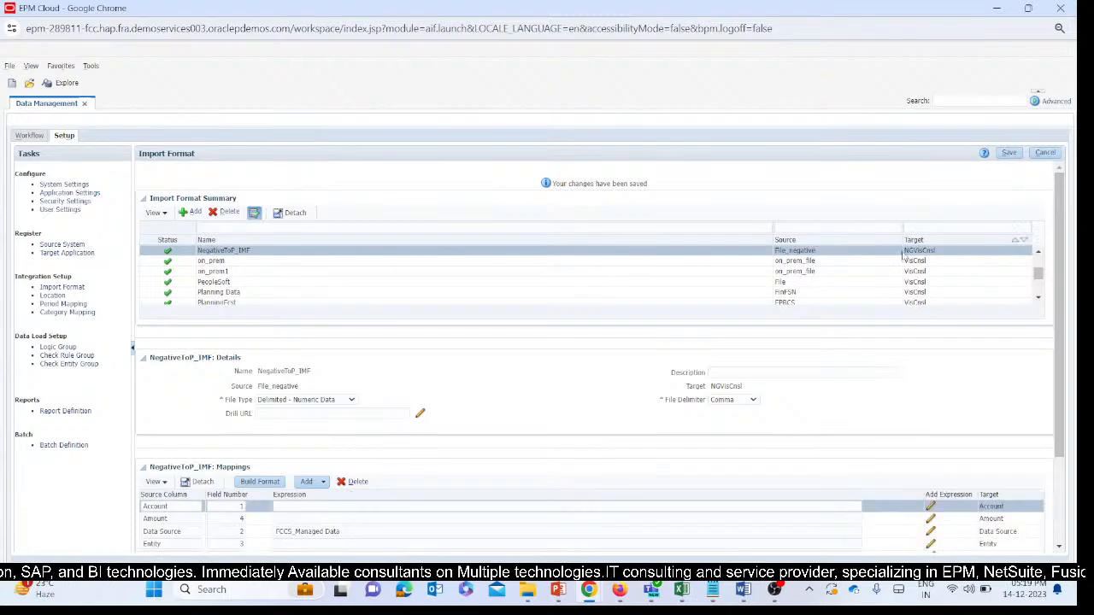
# Switch to the Excel workbook SV2_Ticket_DM (1) and copy the movement member FCCS_Mvmts_NetIncome from cell B4 of sheet T131 (2).
pyautogui.scroll(-1, 590, 391)
pyautogui.moveTo(681, 590)
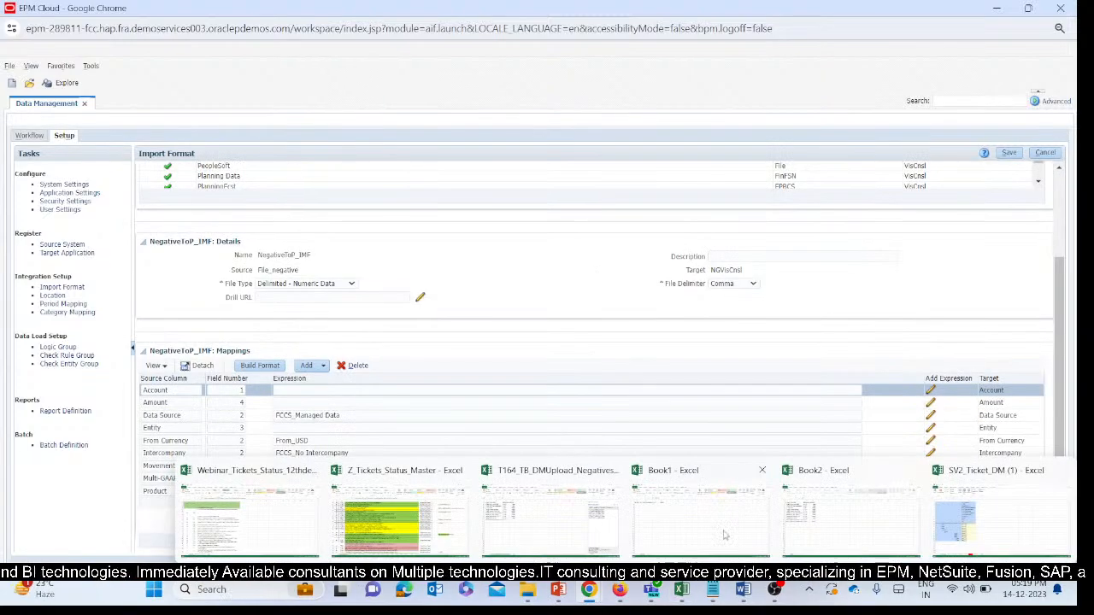
pyautogui.click(966, 551)
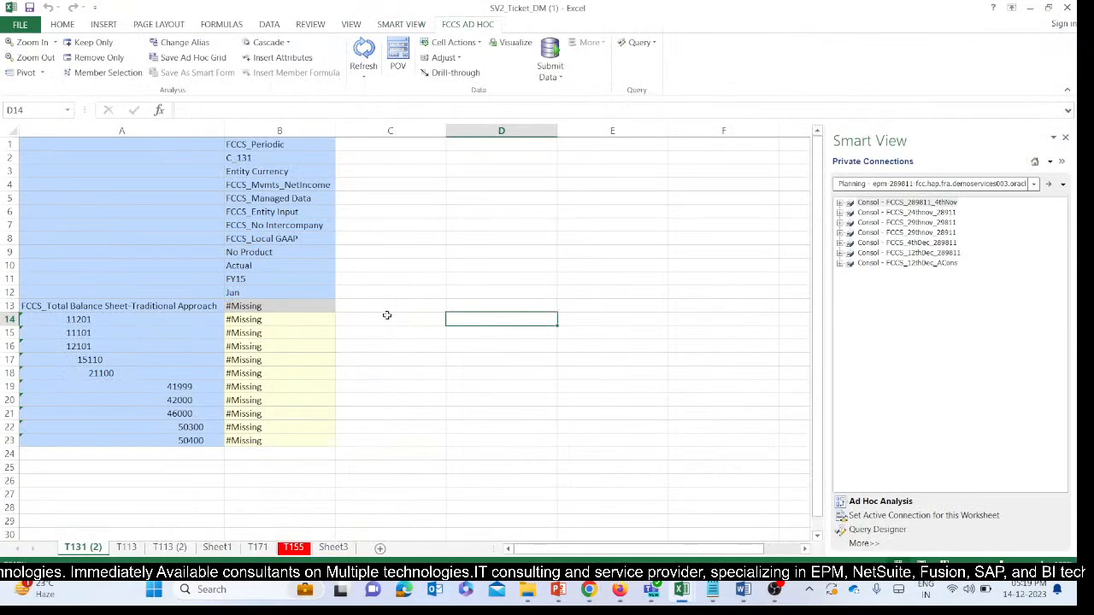
pyautogui.click(321, 186)
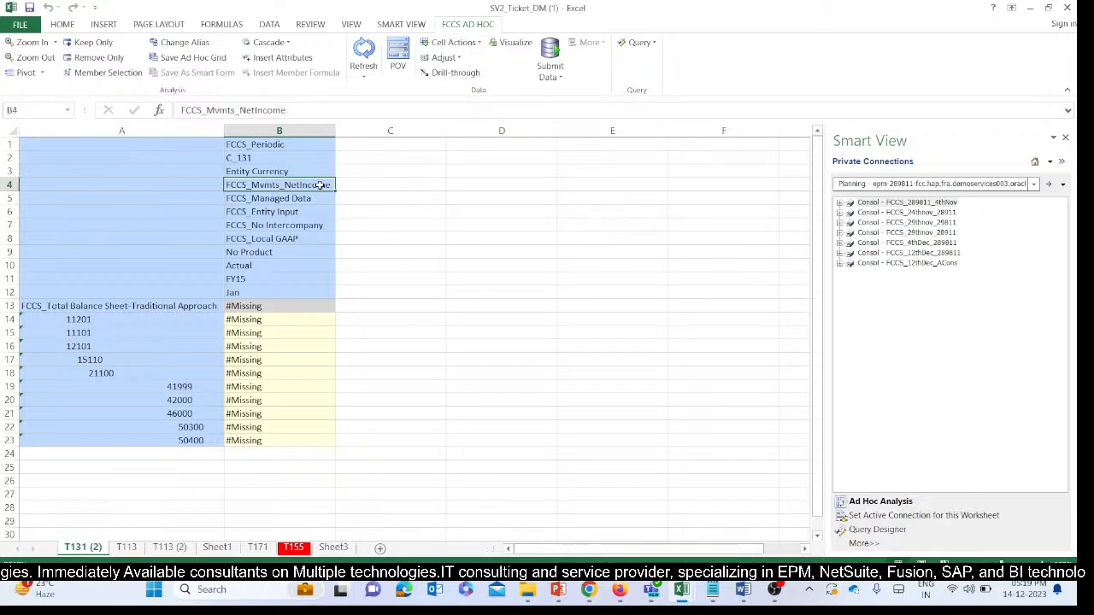
pyautogui.hotkey('ctrl', 'c')
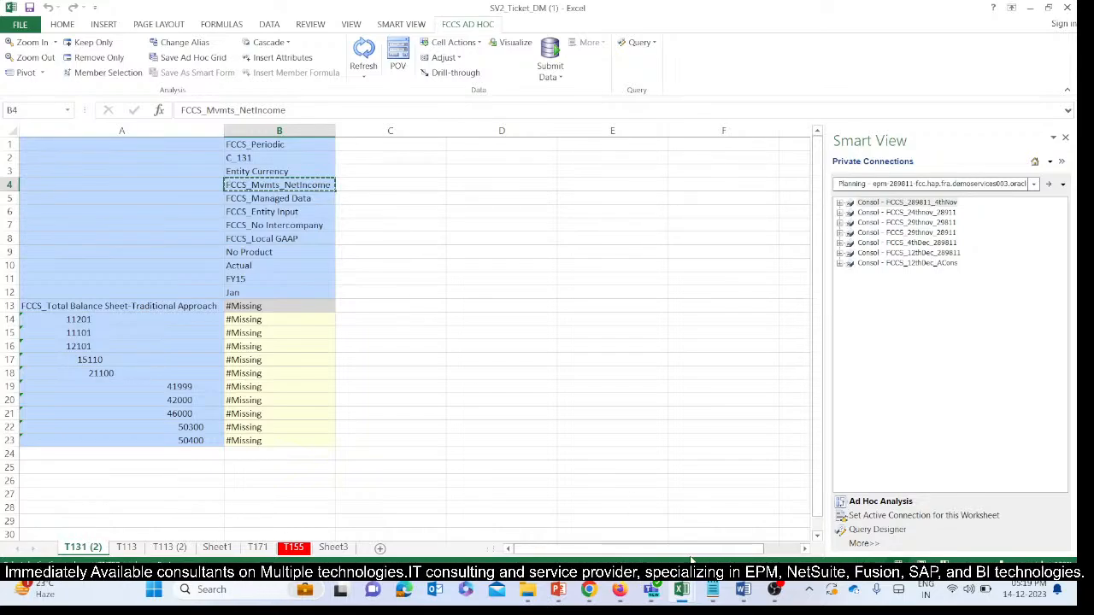
pyautogui.moveTo(596, 590)
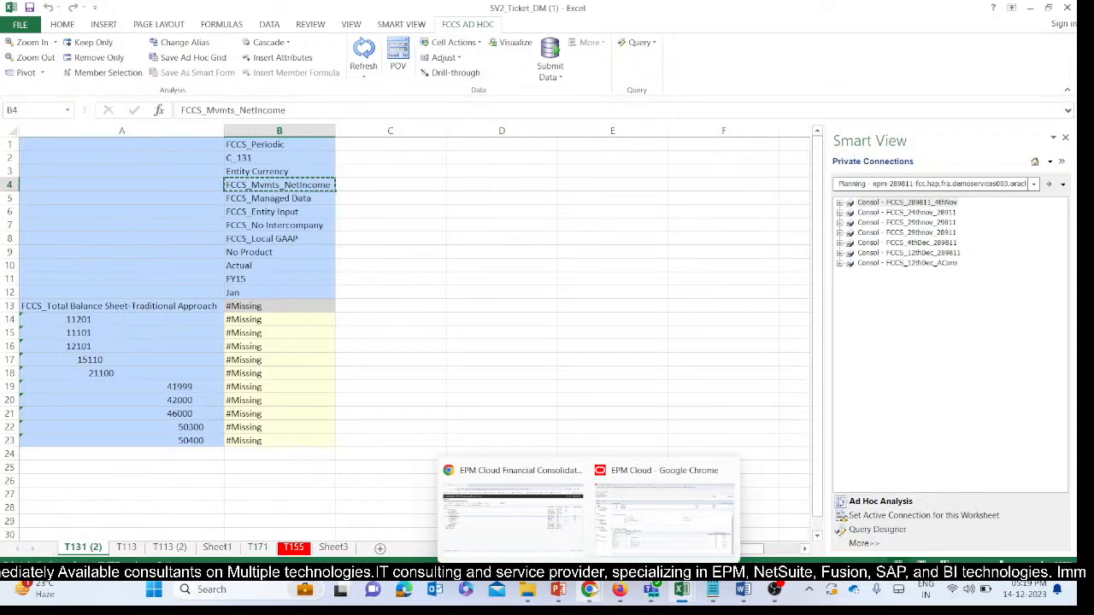
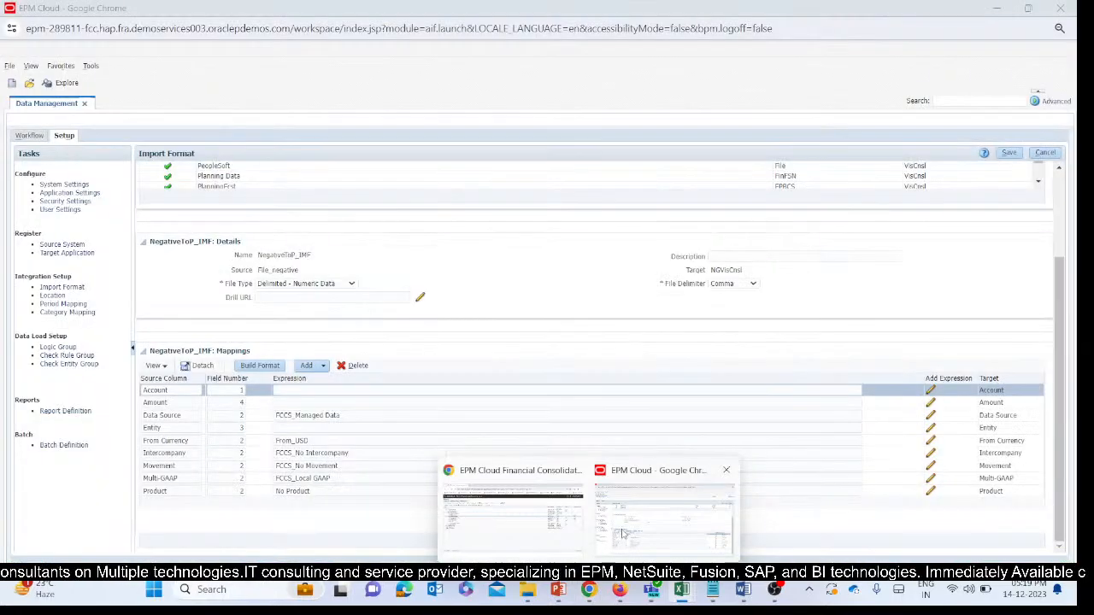
# Return to Data Management, set the expression of the Movement mapping in NegativeToP_IMF to FCCS_Mvmts_NetIncome and save the import format.
pyautogui.moveTo(466, 526)
pyautogui.click(515, 519)
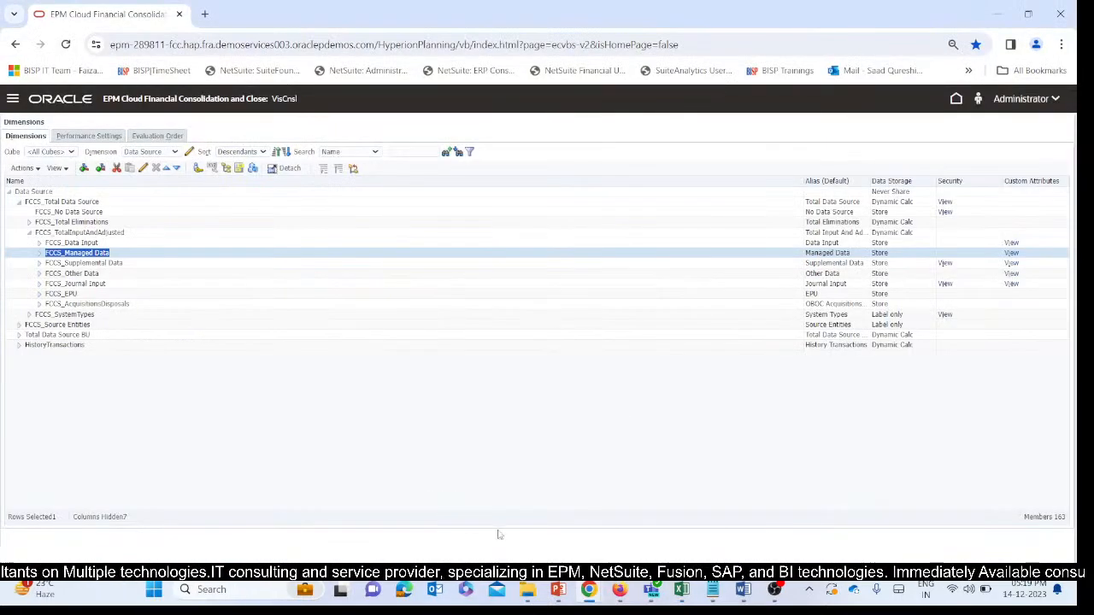
pyautogui.moveTo(592, 589)
pyautogui.click(664, 517)
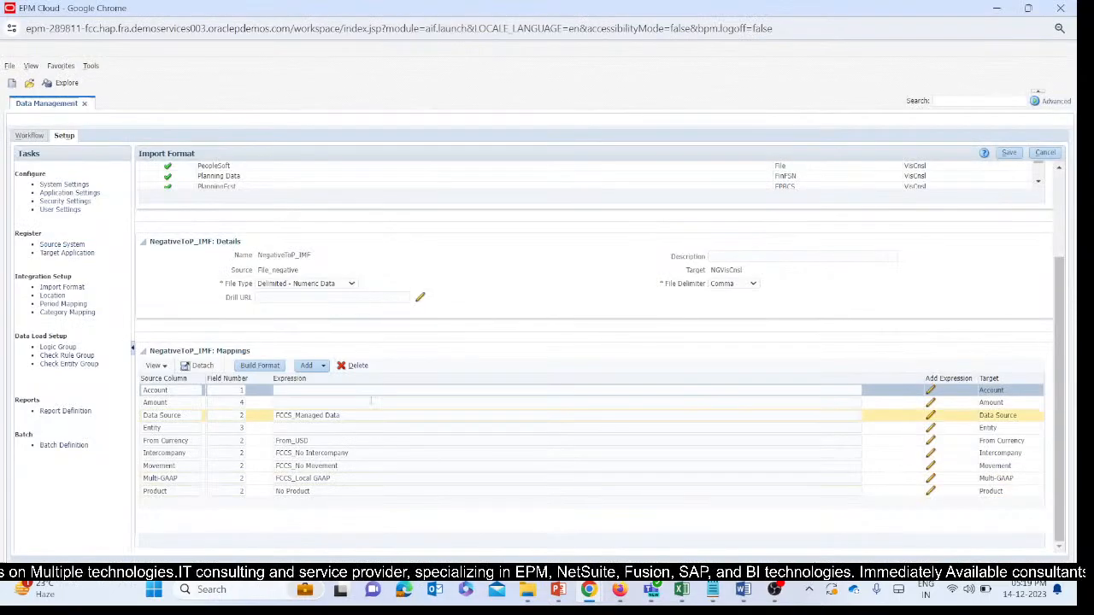
pyautogui.scroll(-3, 410, 365)
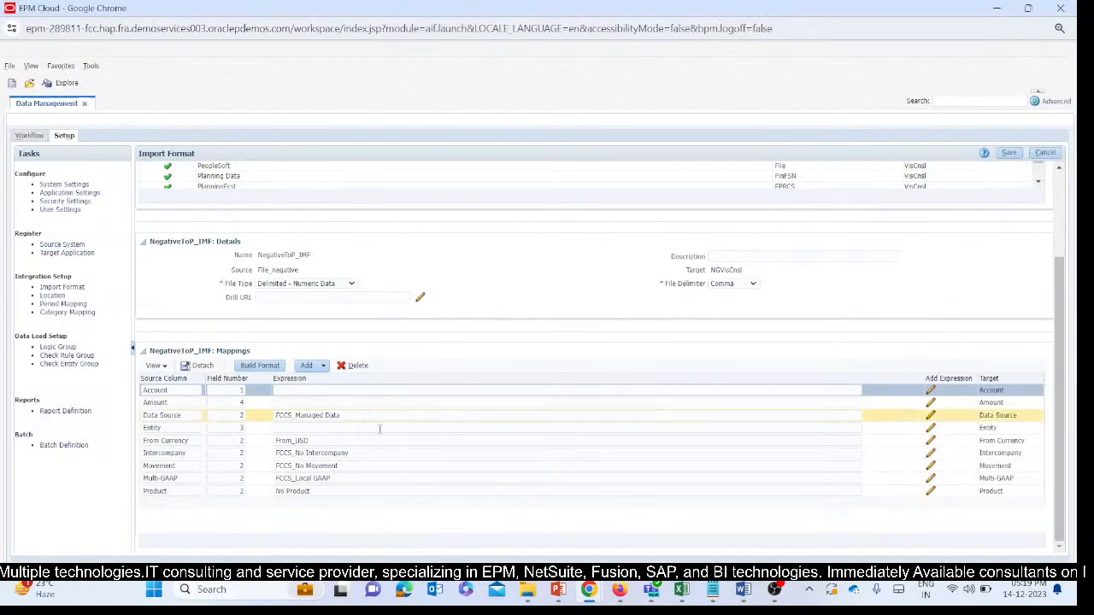
pyautogui.click(210, 465)
pyautogui.write('FCCS_Mvmts_NetIncome')
pyautogui.click(208, 453)
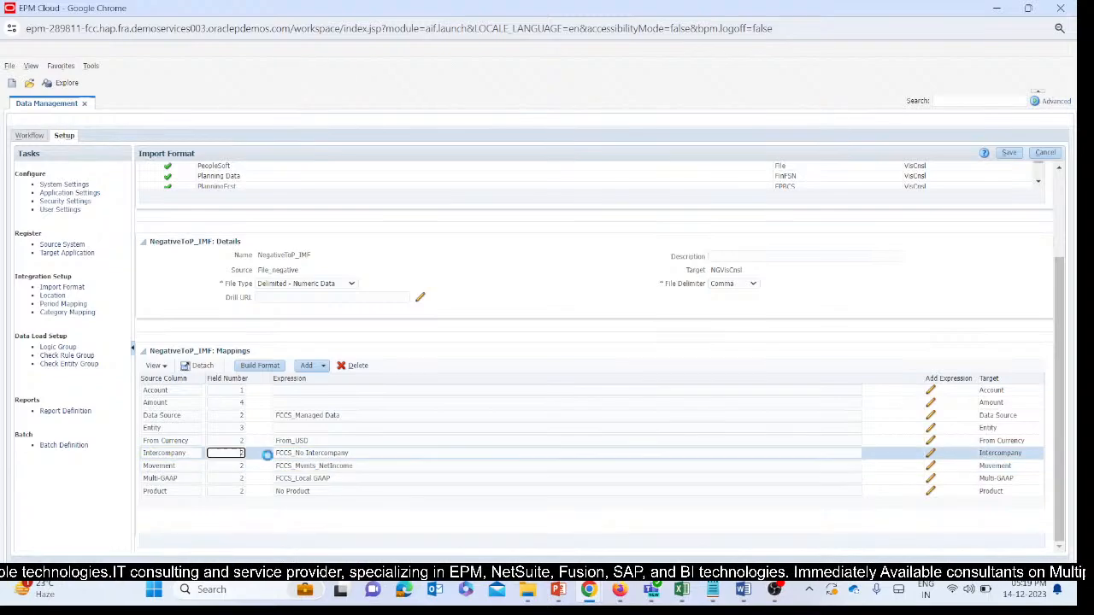
pyautogui.click(1011, 156)
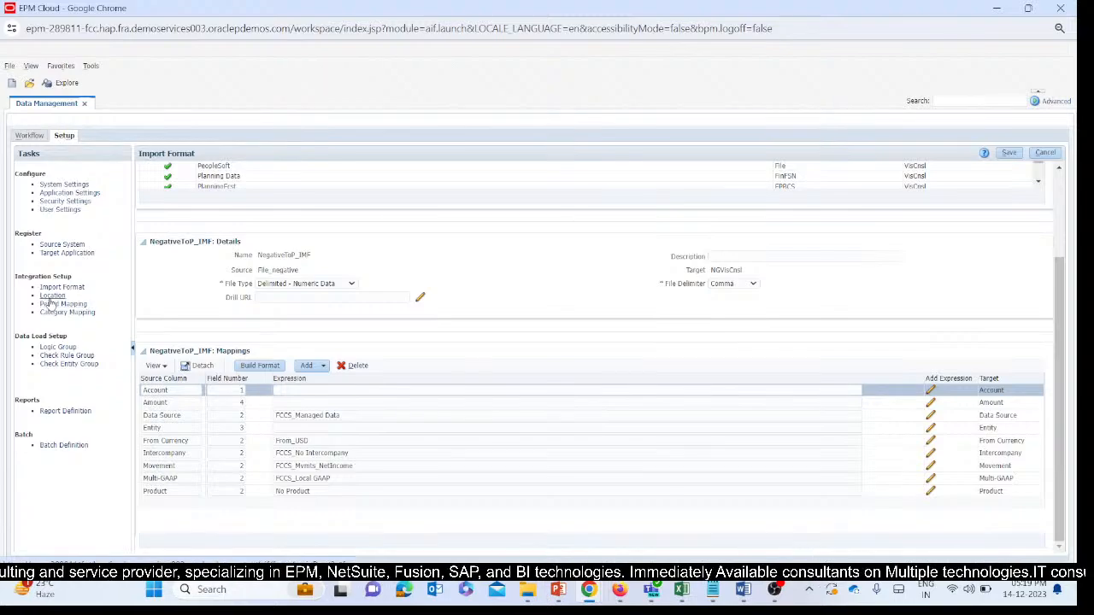
pyautogui.click(1008, 152)
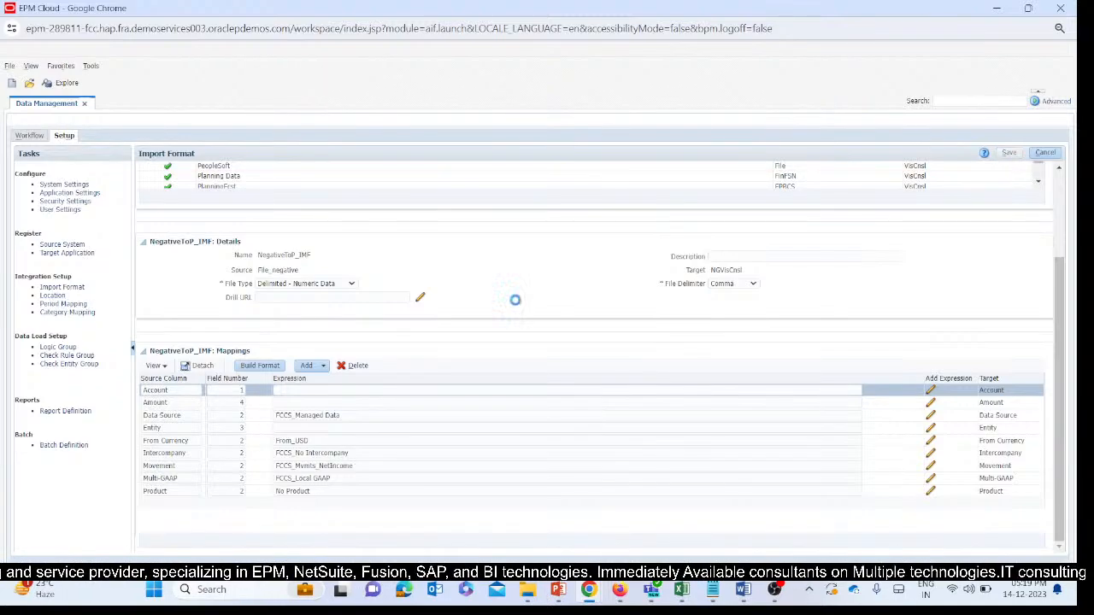
# Add a new location in the integration setup and name it Negative_loc.
pyautogui.click(52, 296)
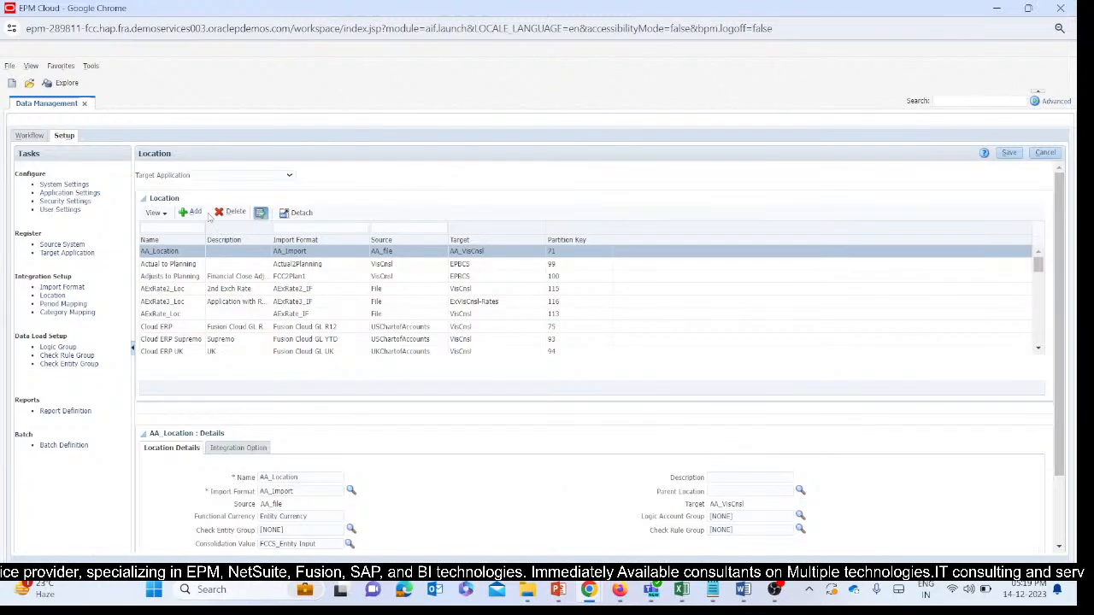
pyautogui.click(188, 211)
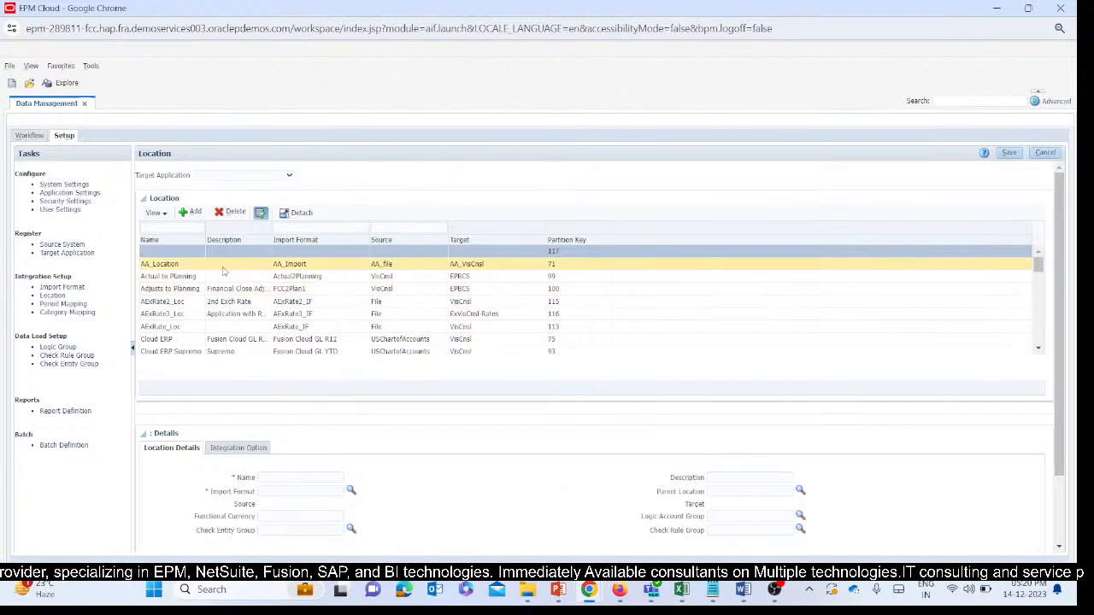
pyautogui.click(303, 477)
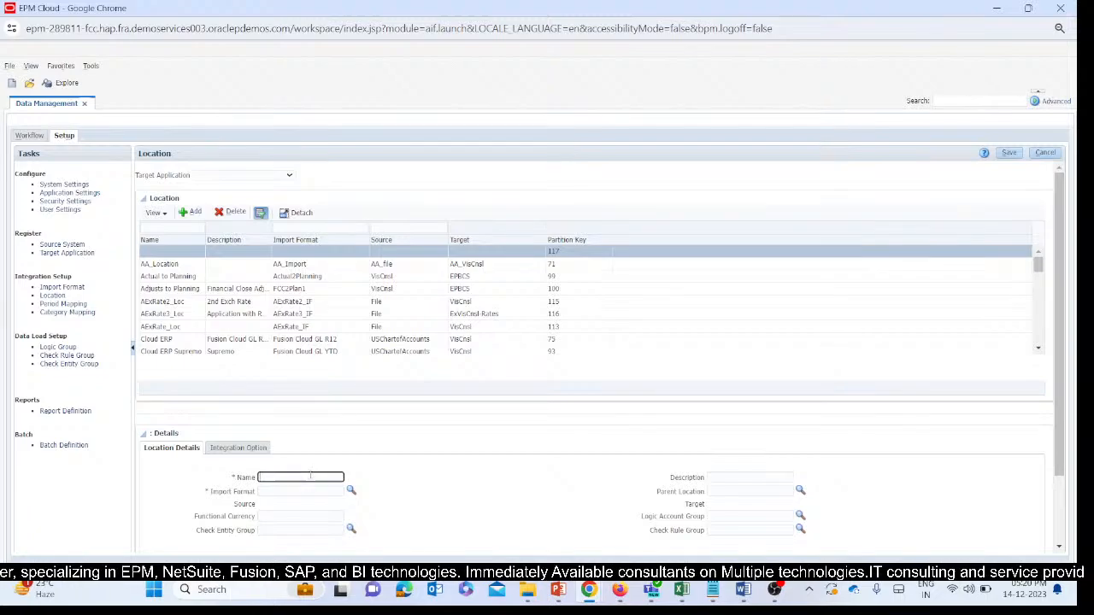
pyautogui.scroll(-1, 324, 450)
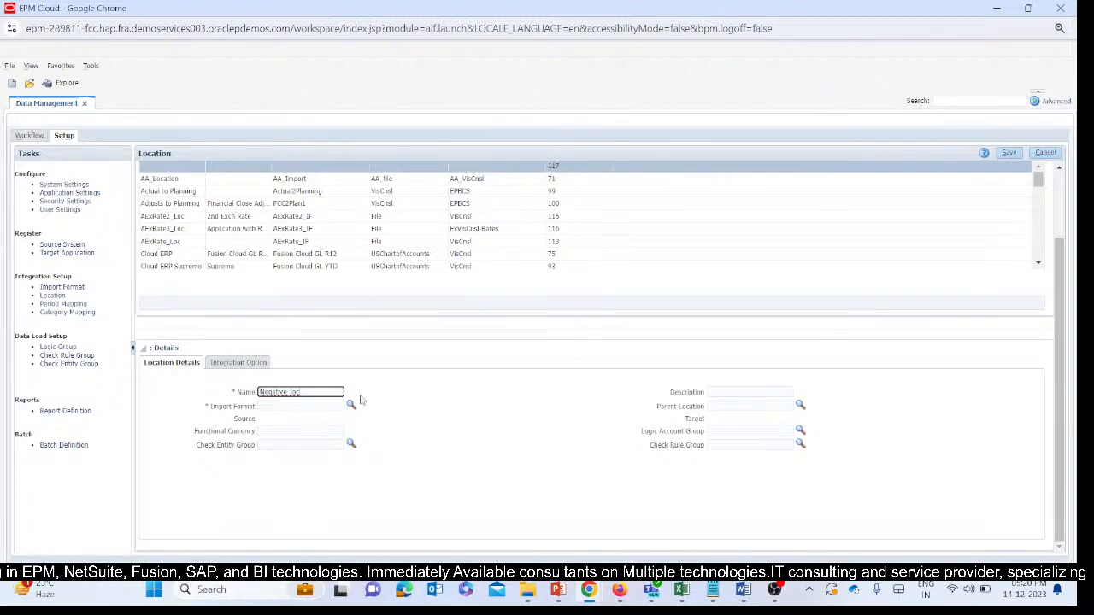
# Assign the import format NegativeToP_IMF to the location Negative_loc and save the location.
pyautogui.click(352, 404)
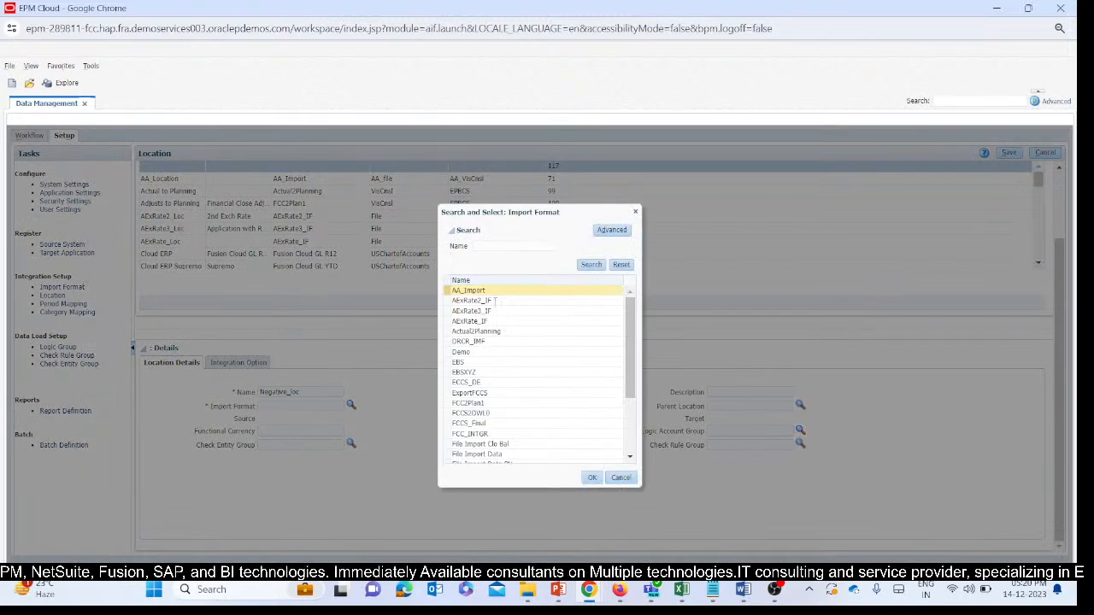
pyautogui.scroll(-5, 518, 348)
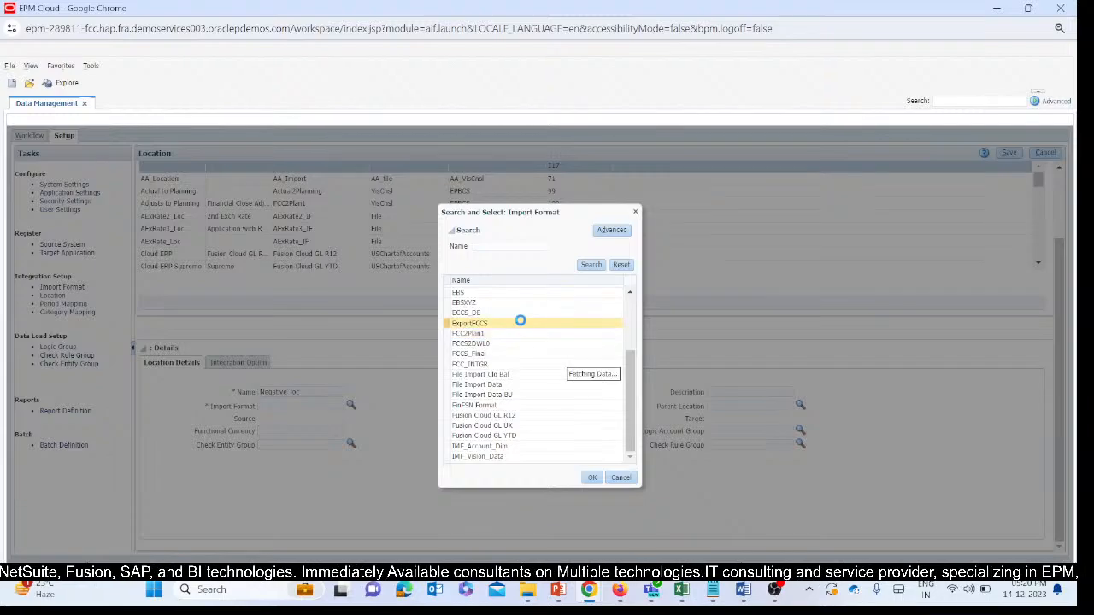
pyautogui.scroll(8, 522, 323)
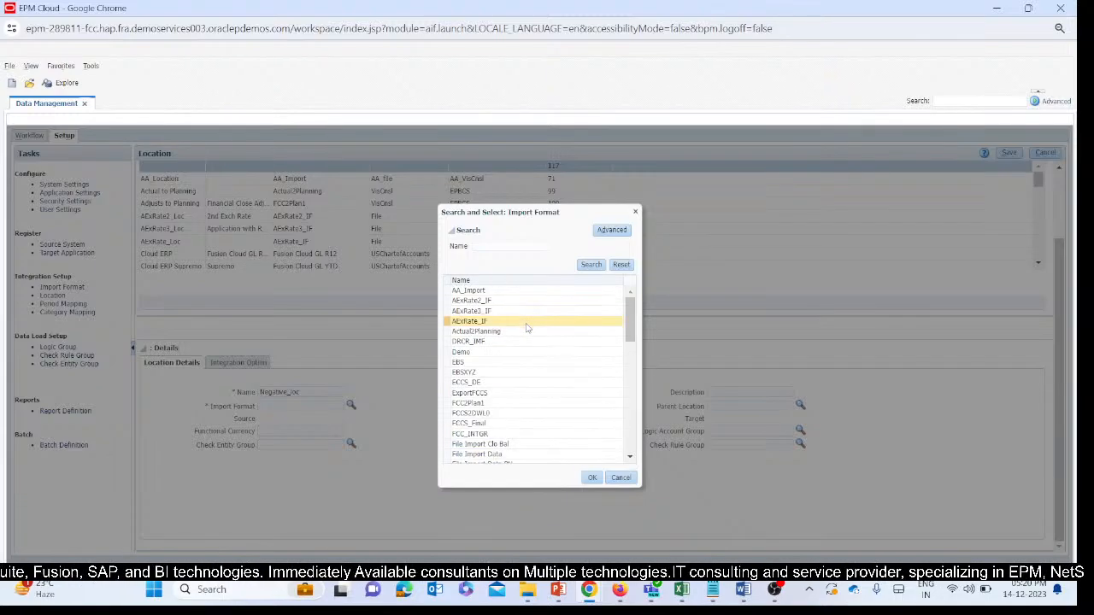
pyautogui.scroll(-3, 526, 328)
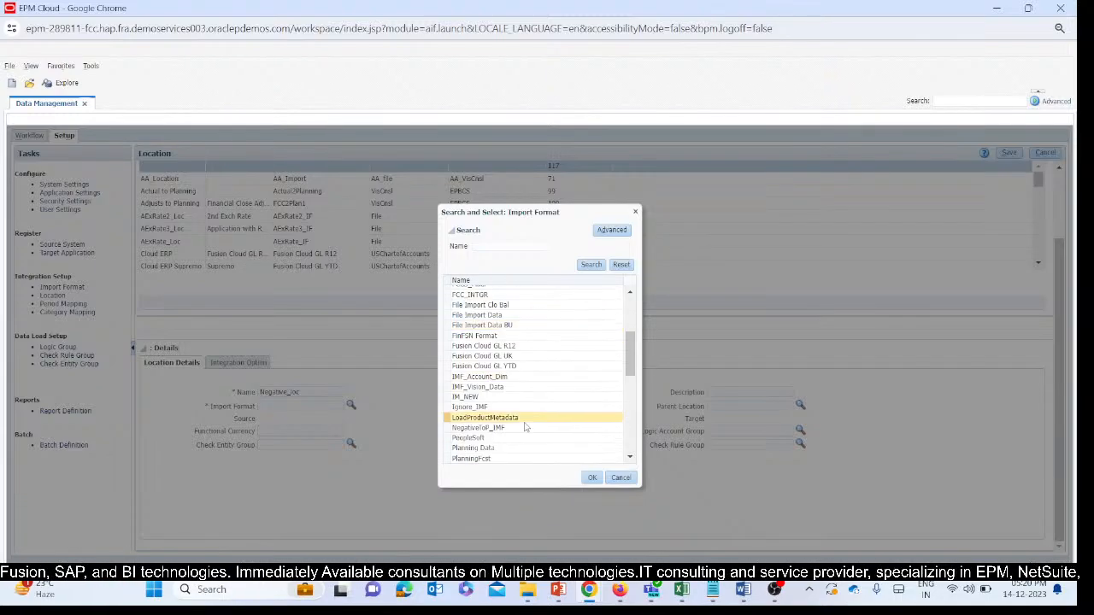
pyautogui.click(513, 428)
pyautogui.click(592, 478)
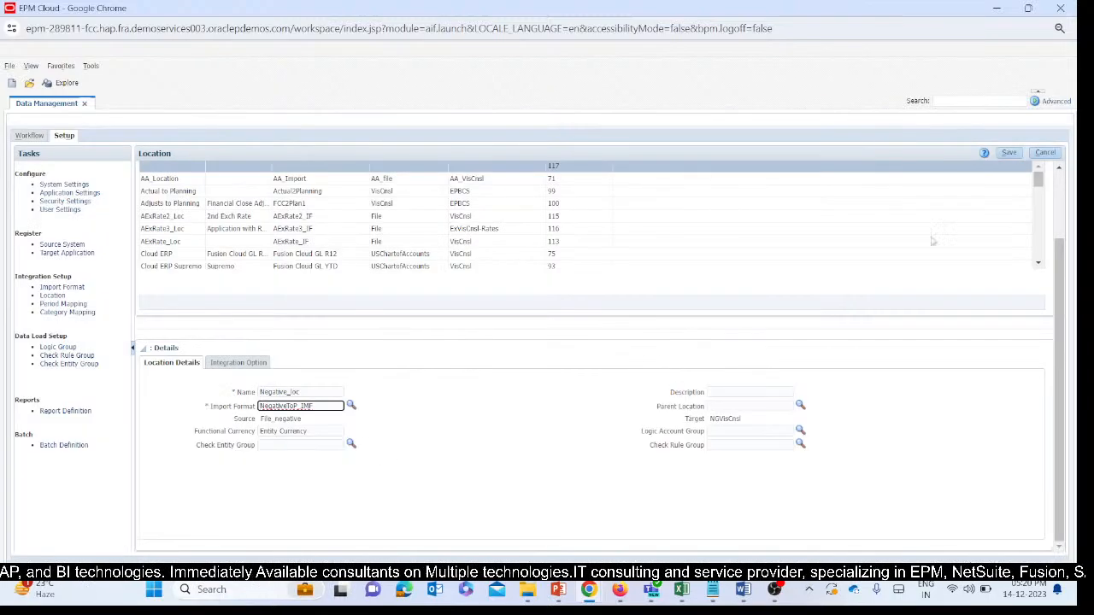
pyautogui.click(1008, 152)
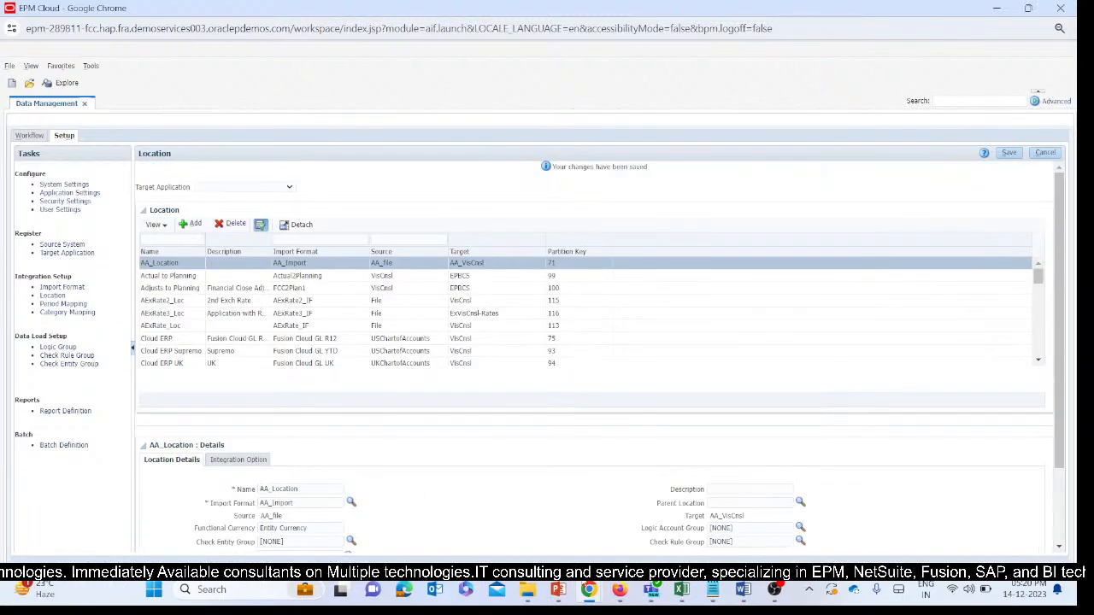
# Switch to the main VisCnsl window and open Data Exchange from the navigator.
pyautogui.moveTo(589, 590)
pyautogui.moveTo(515, 522)
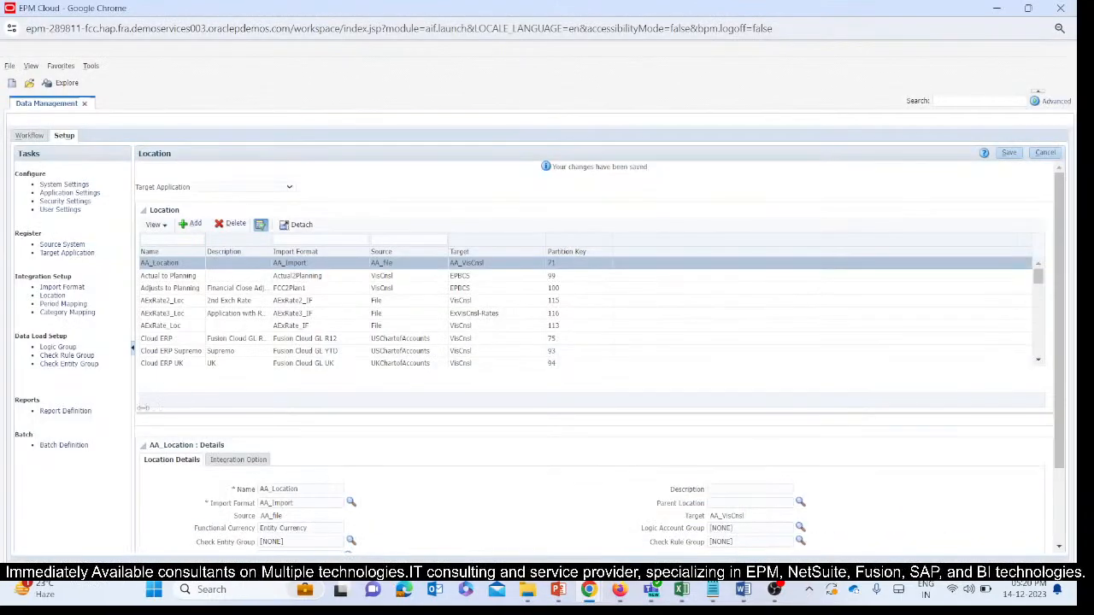
pyautogui.scroll(-2, 442, 451)
pyautogui.scroll(2, 442, 448)
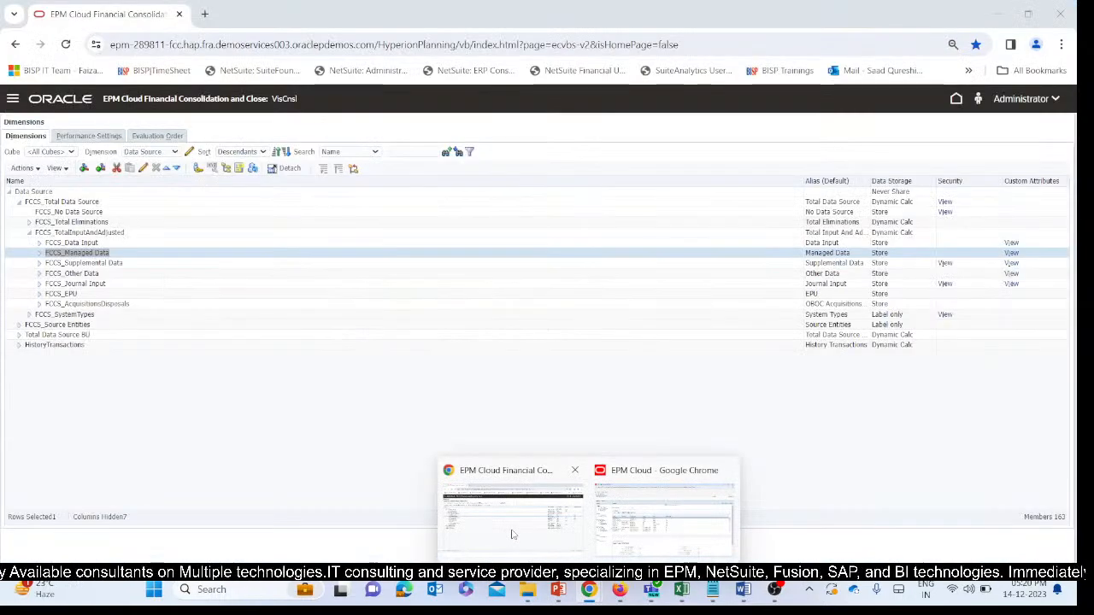
pyautogui.click(496, 504)
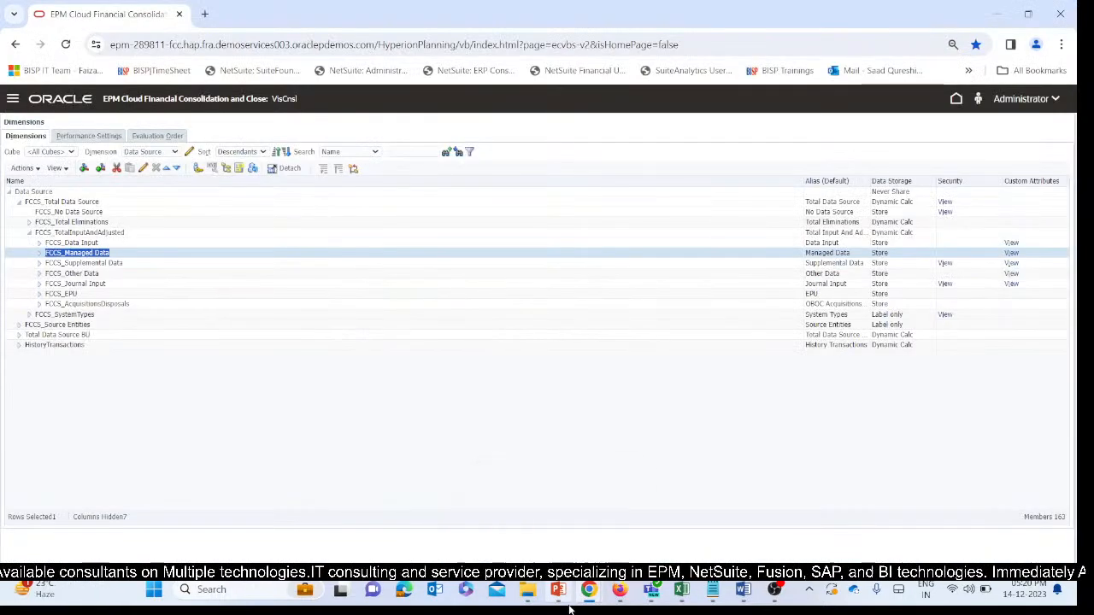
pyautogui.click(13, 101)
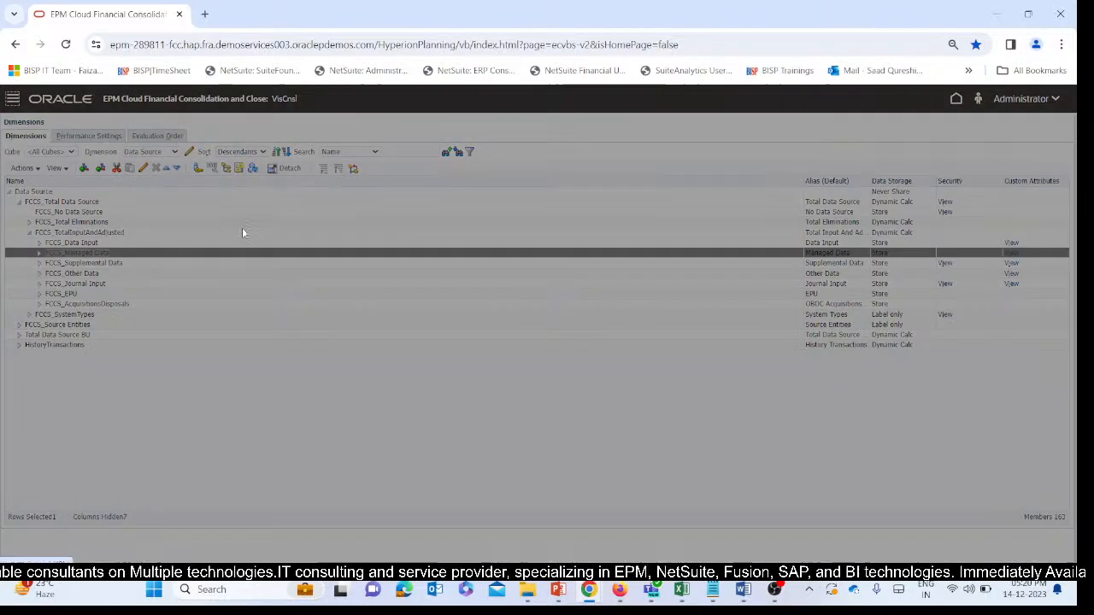
pyautogui.scroll(-5, 513, 282)
pyautogui.scroll(-3, 513, 275)
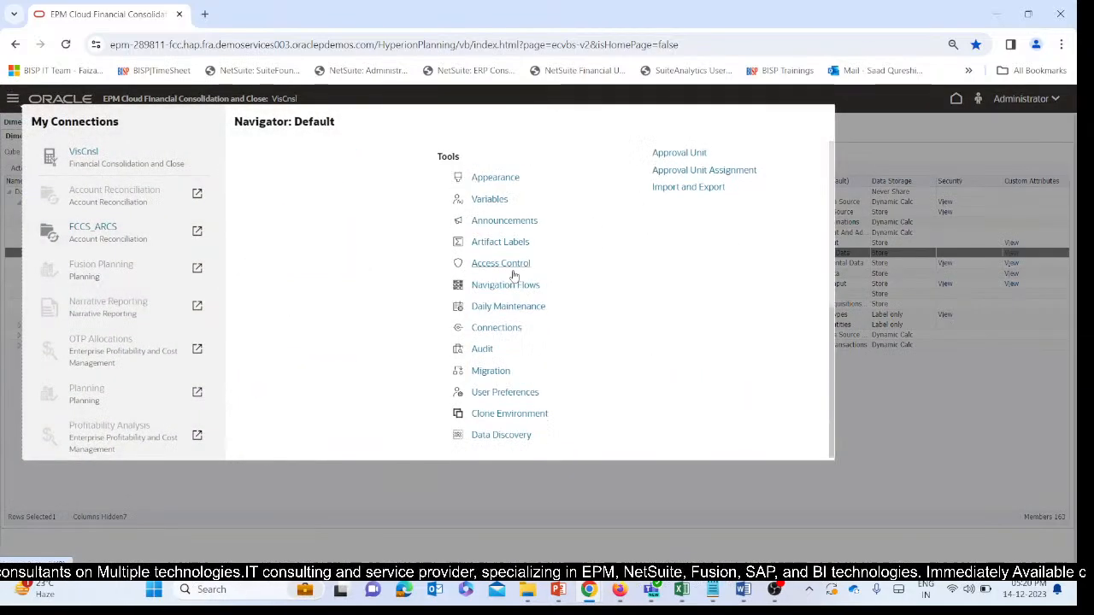
pyautogui.scroll(3, 494, 332)
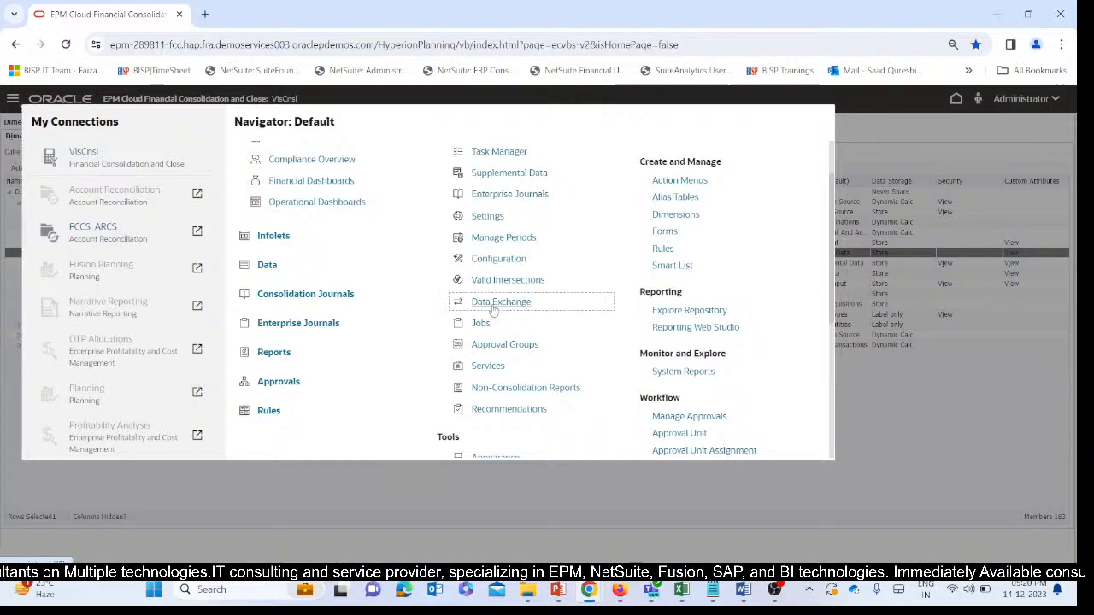
pyautogui.click(494, 306)
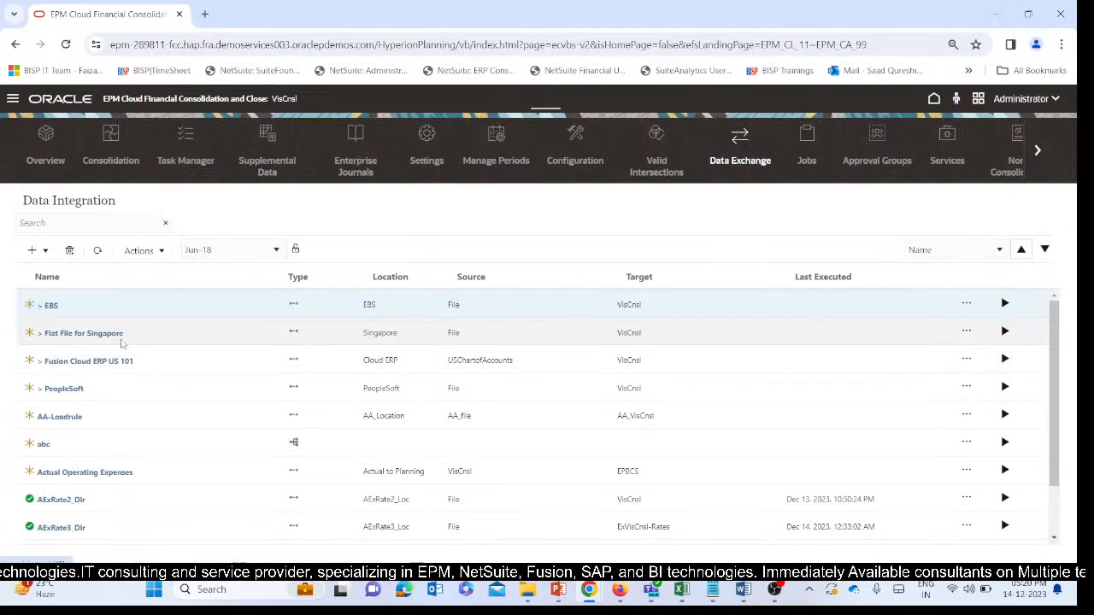
# Open the Period Mapping page from the Data Integration list.
pyautogui.scroll(-15, 176, 310)
pyautogui.scroll(8, 261, 392)
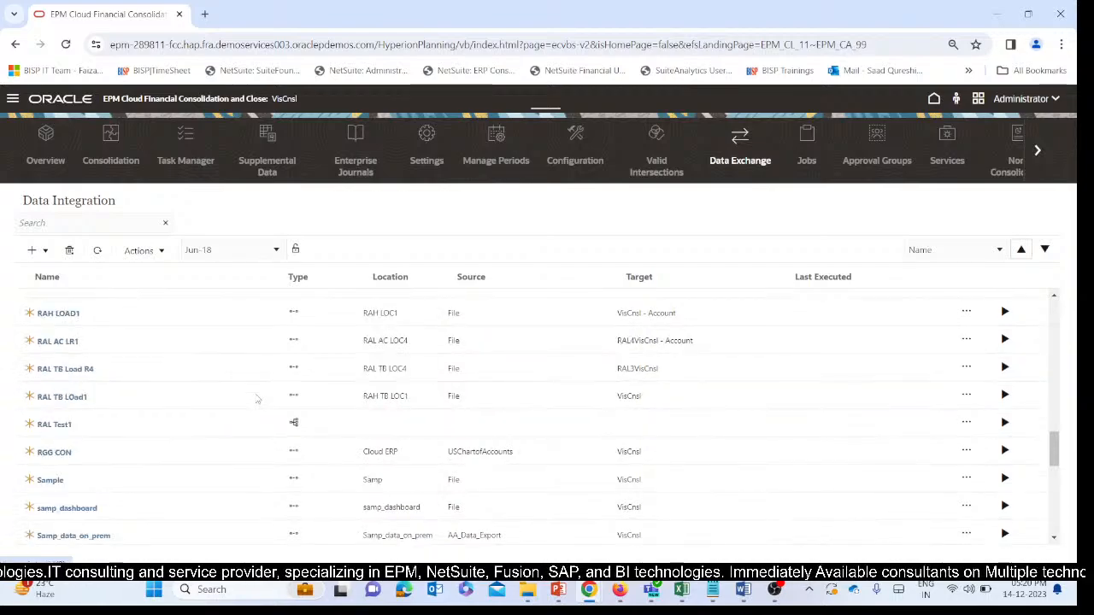
pyautogui.click(139, 251)
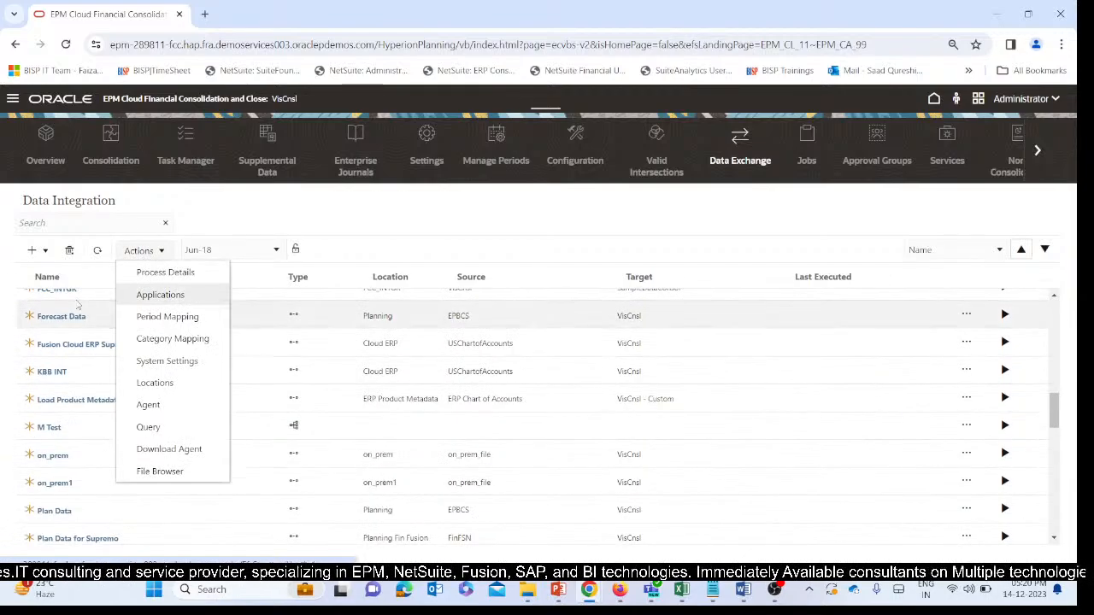
pyautogui.click(171, 316)
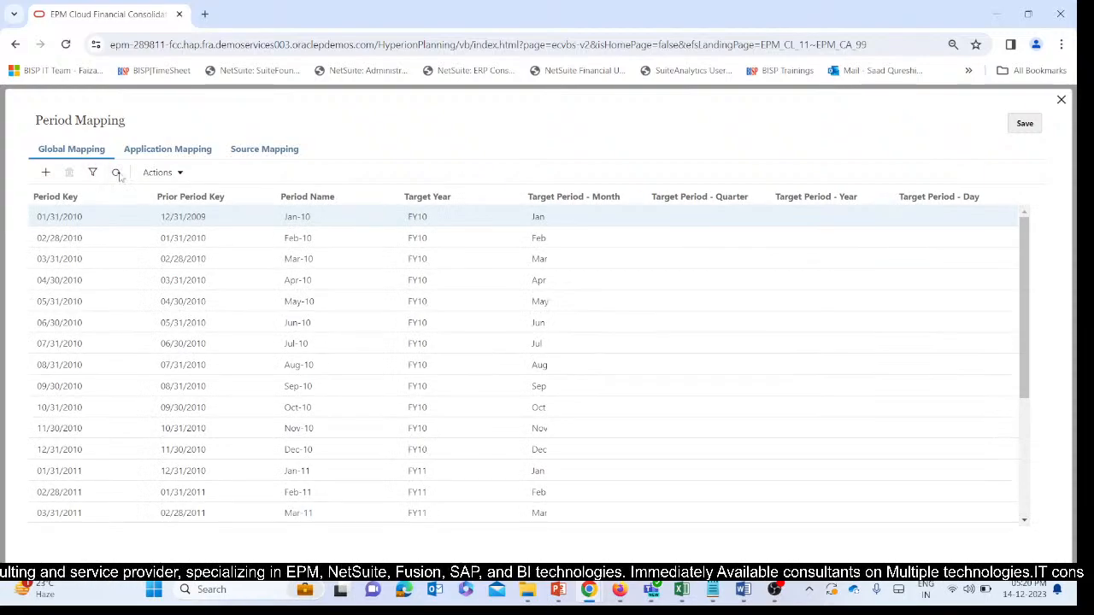
# Show the application period mappings for the target application NGVisCnsl and save them.
pyautogui.click(137, 150)
pyautogui.click(171, 183)
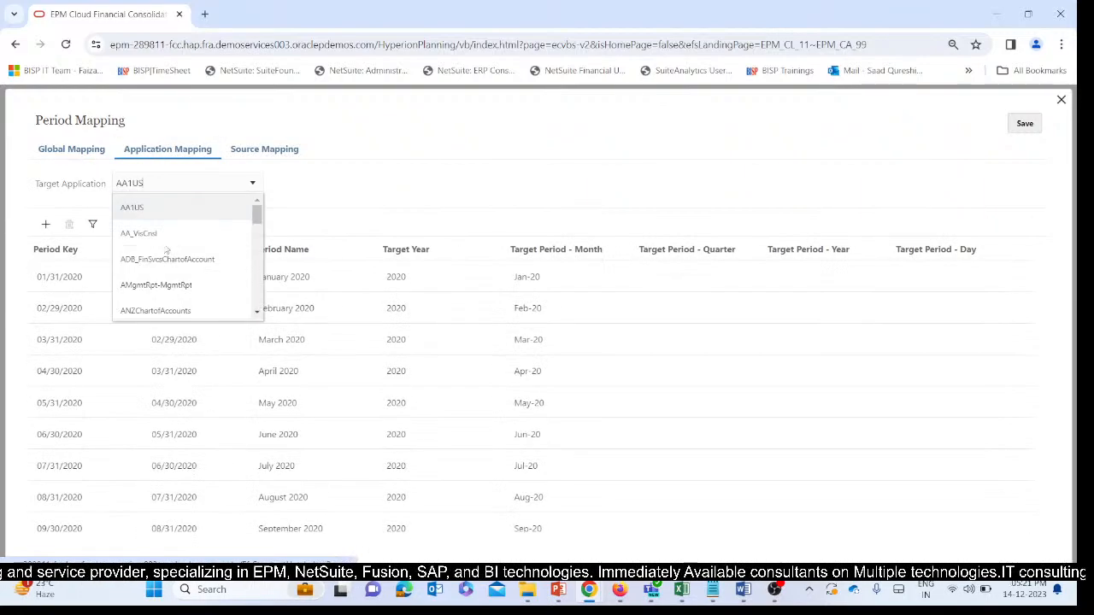
pyautogui.scroll(-3, 171, 267)
pyautogui.scroll(-6, 173, 267)
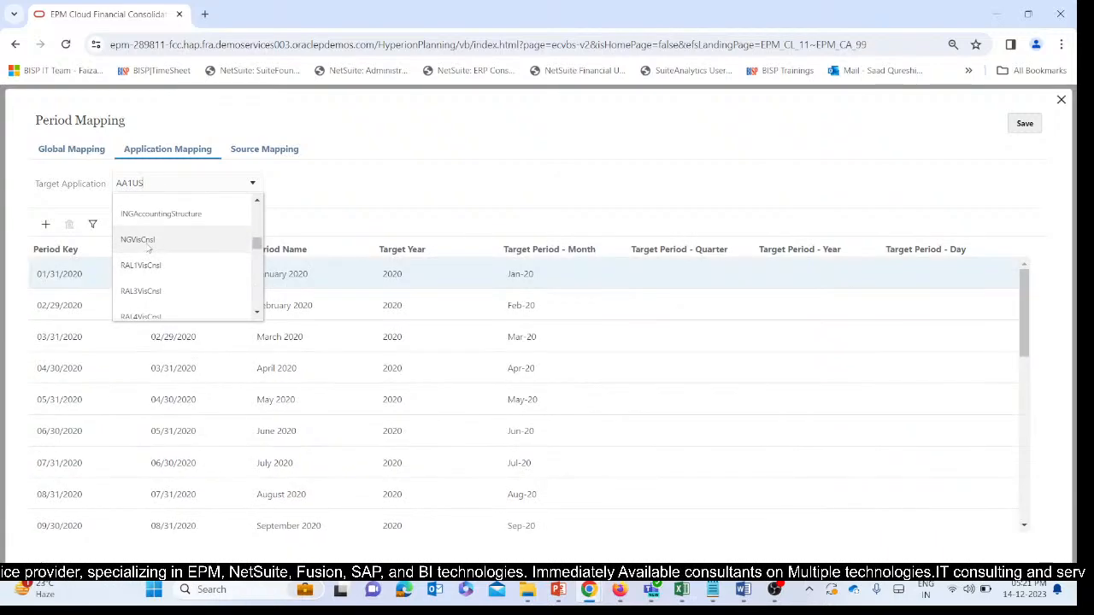
pyautogui.click(139, 240)
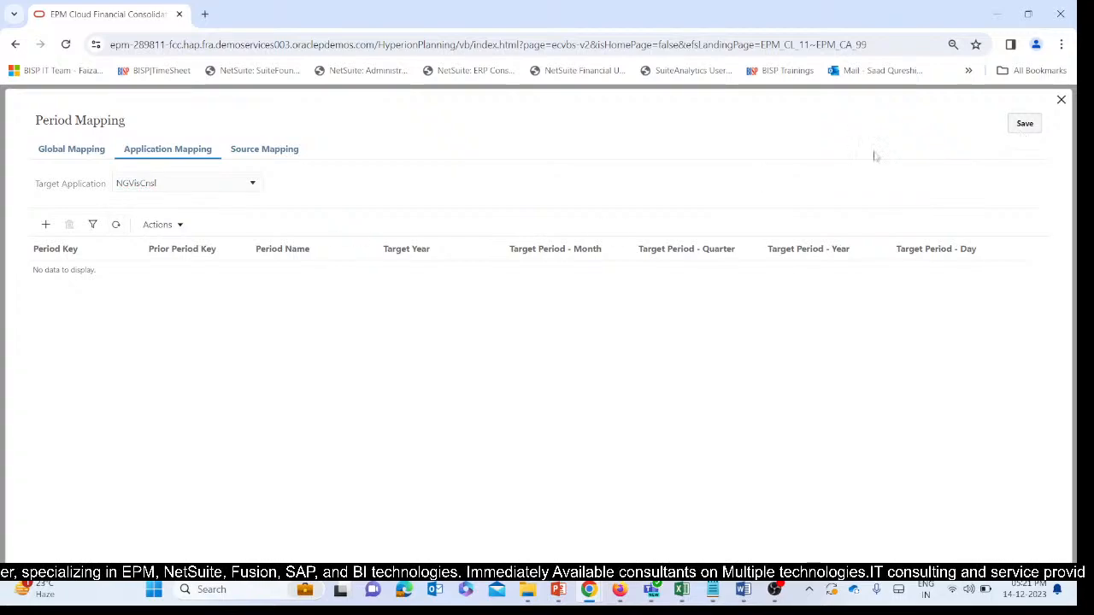
pyautogui.click(1023, 123)
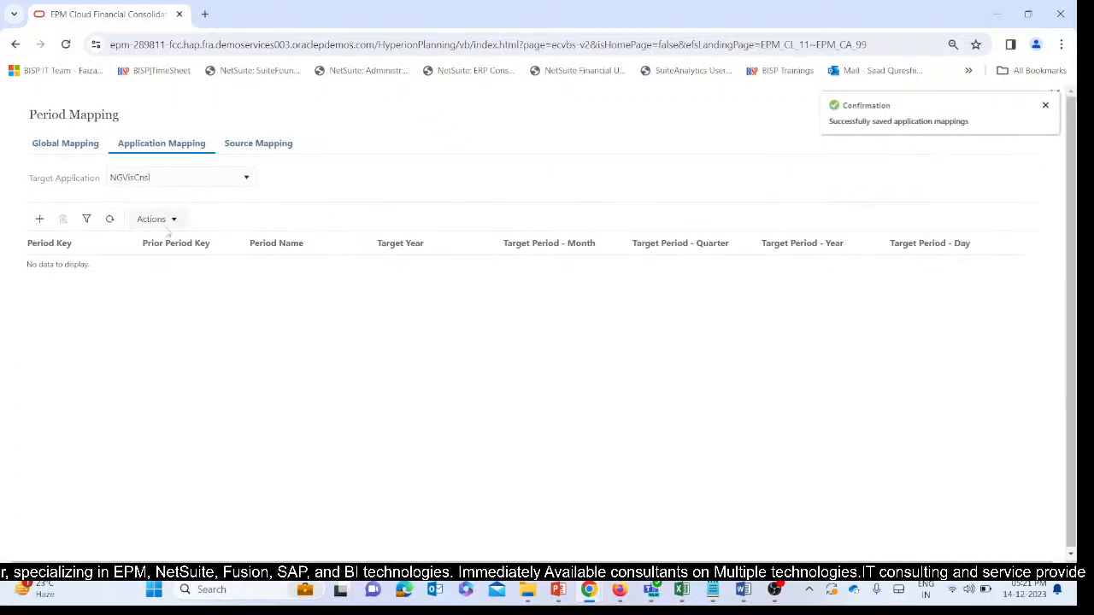
# Add an application period mapping for NGVisCnsl using the period key 01/31/2015 (Jan-15).
pyautogui.click(46, 226)
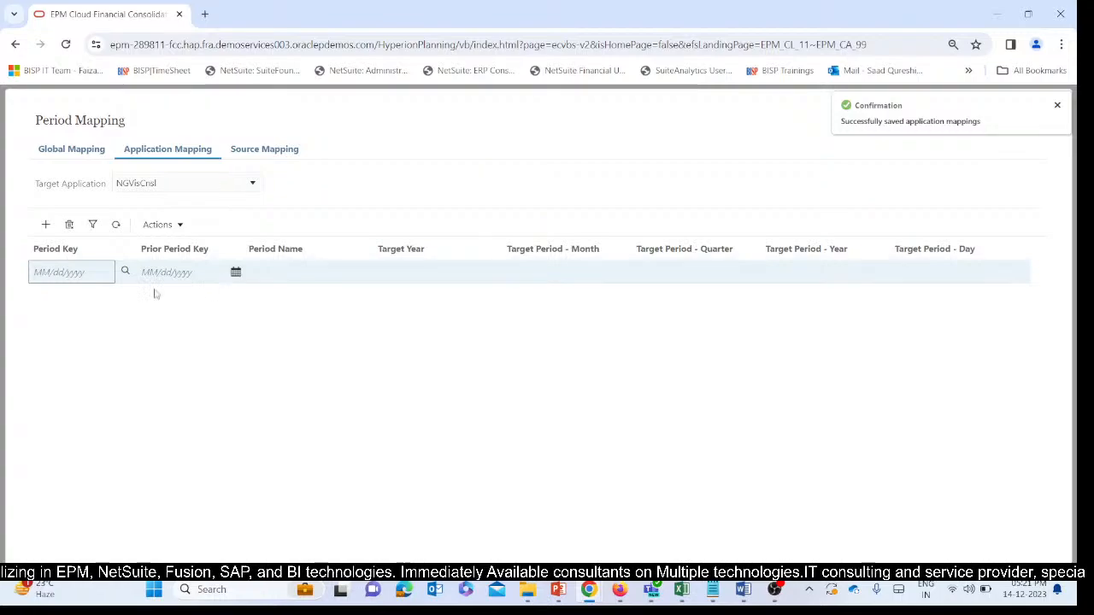
pyautogui.click(124, 272)
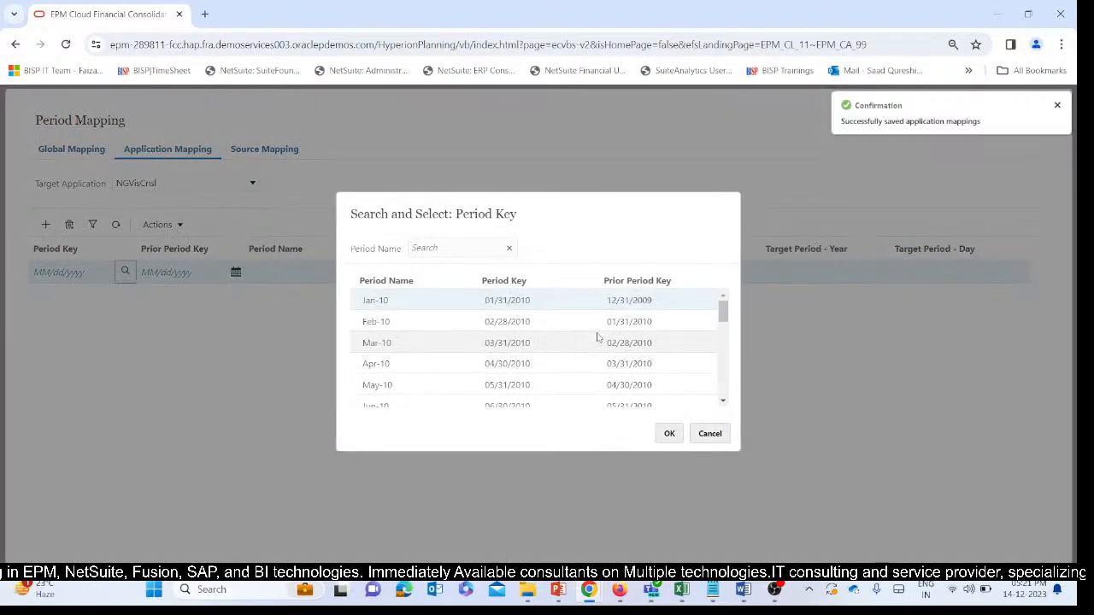
pyautogui.moveTo(681, 589)
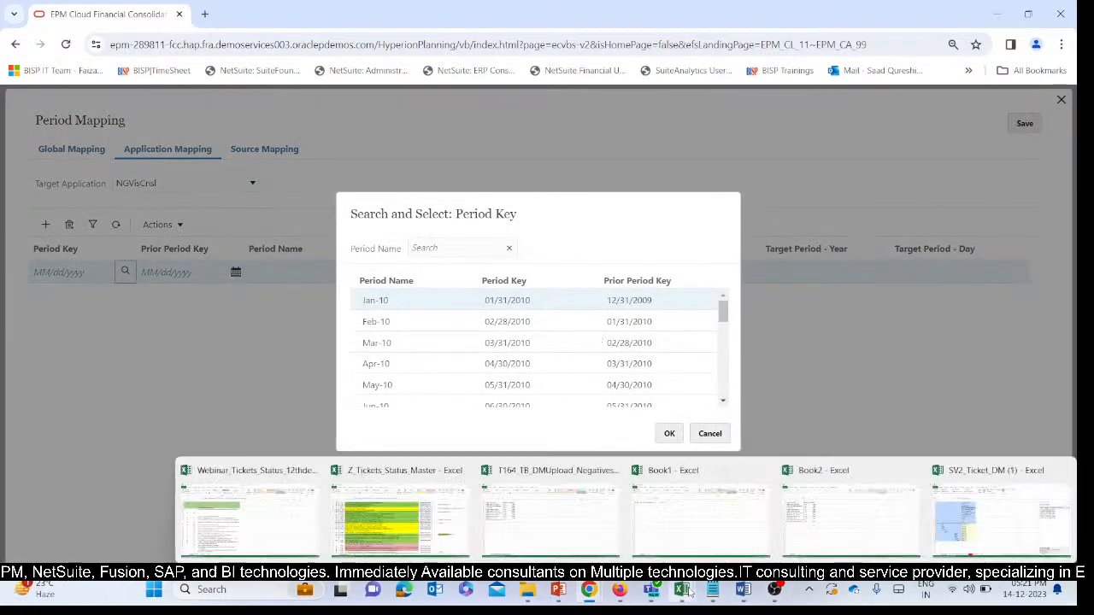
pyautogui.moveTo(977, 523)
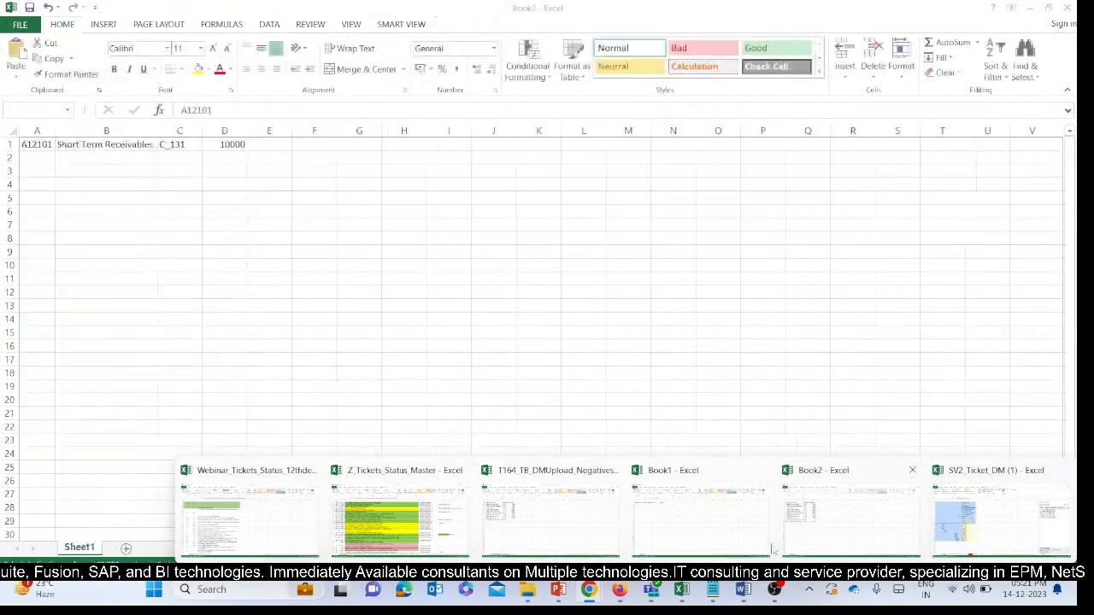
pyautogui.scroll(-12, 608, 344)
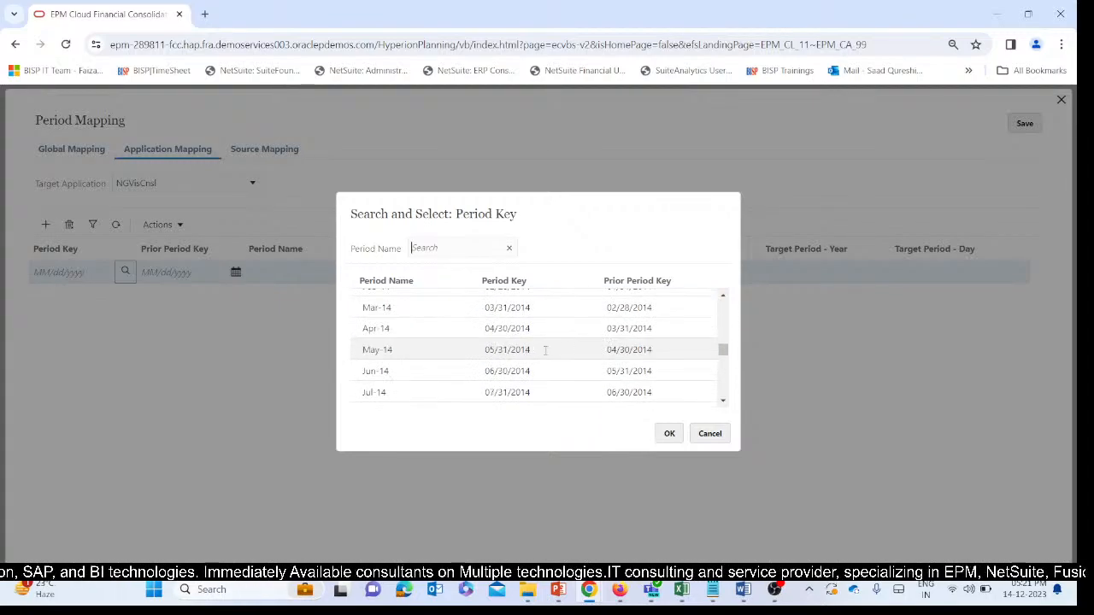
pyautogui.scroll(-3, 500, 345)
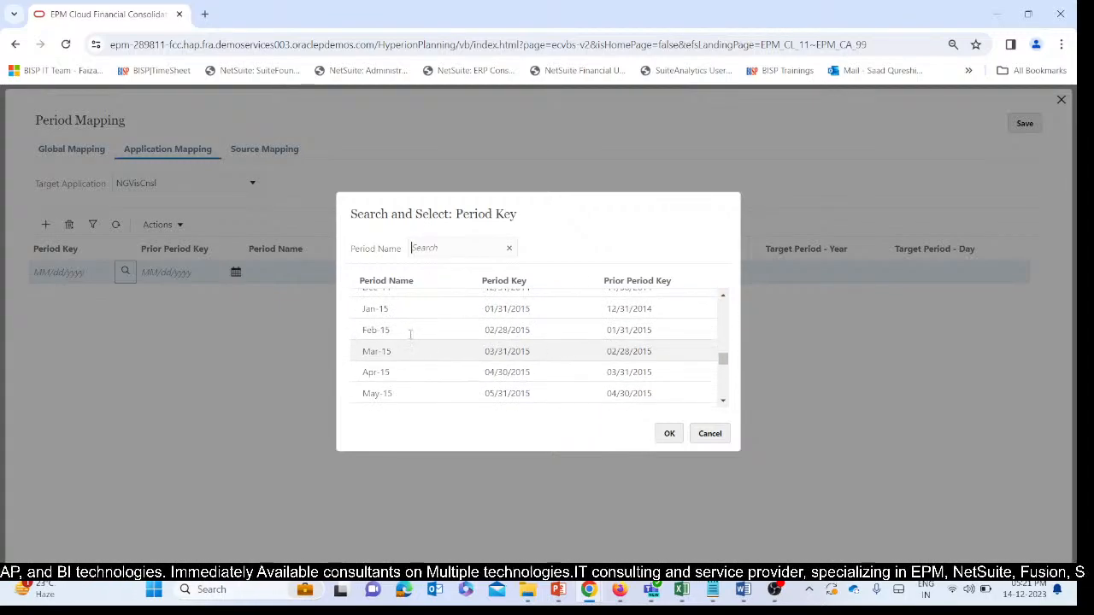
pyautogui.click(422, 308)
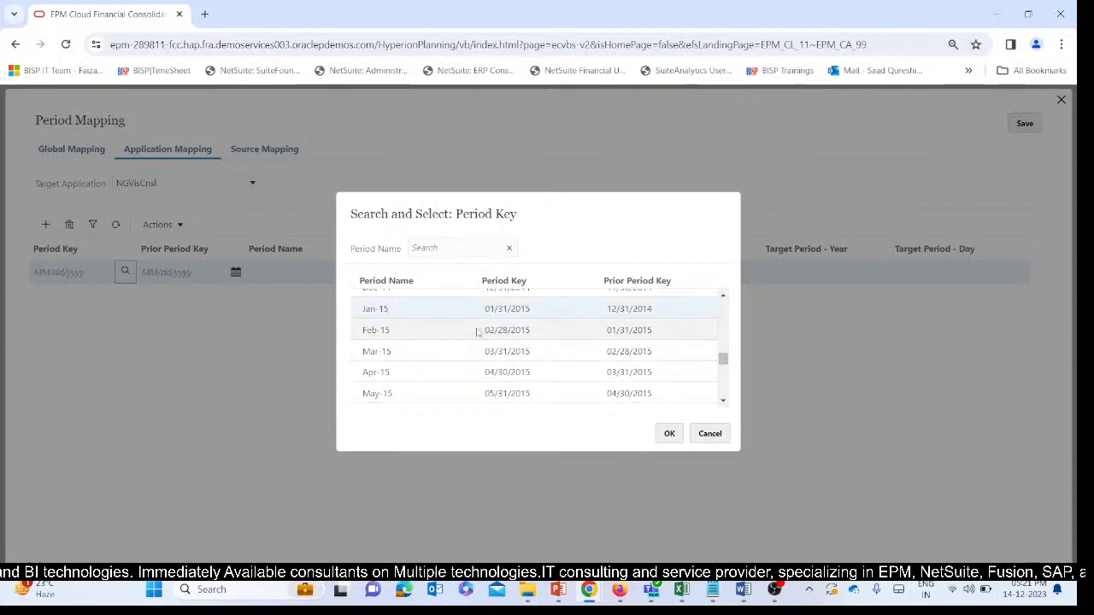
pyautogui.click(669, 434)
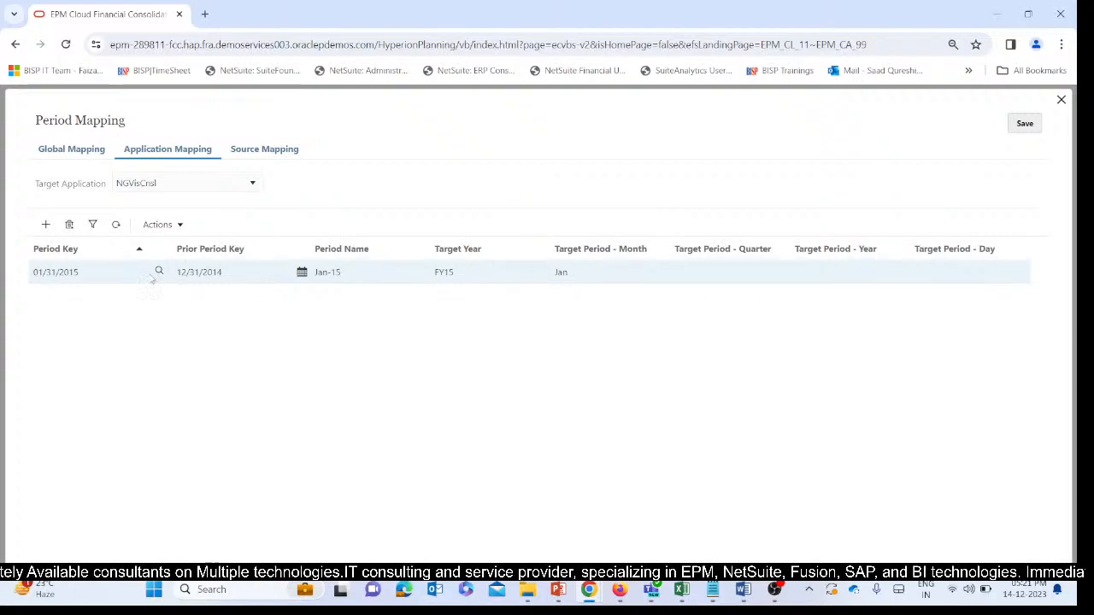
# Look through the period keys still offered around January 2015 for the mapping row, and close the lookup without a selection.
pyautogui.click(158, 272)
pyautogui.scroll(-3, 519, 326)
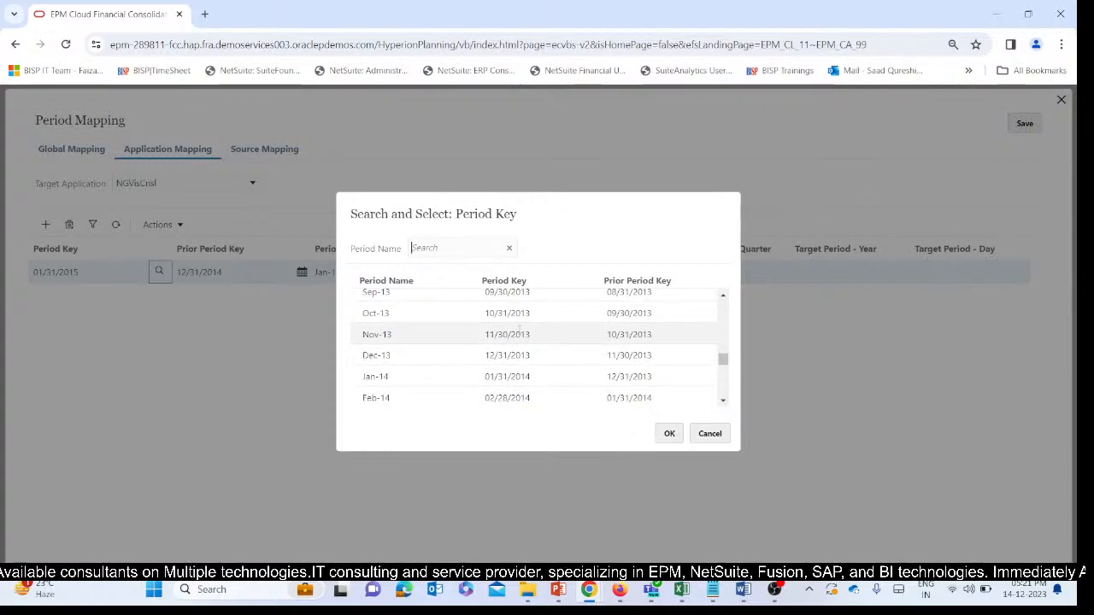
pyautogui.scroll(-5, 517, 337)
pyautogui.scroll(1, 462, 347)
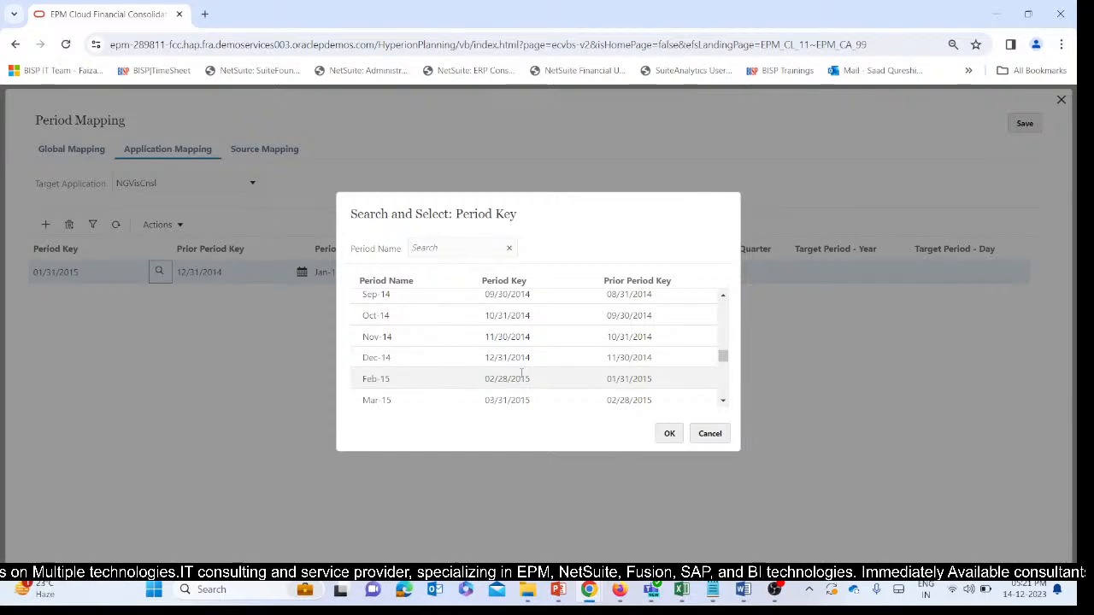
pyautogui.scroll(-2, 522, 373)
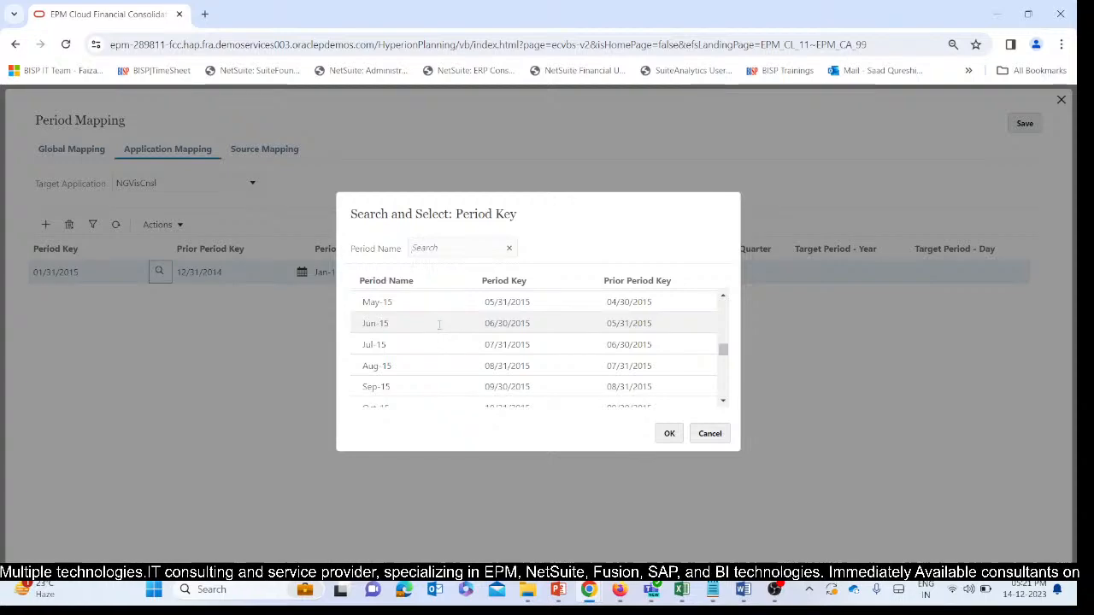
pyautogui.scroll(2, 440, 323)
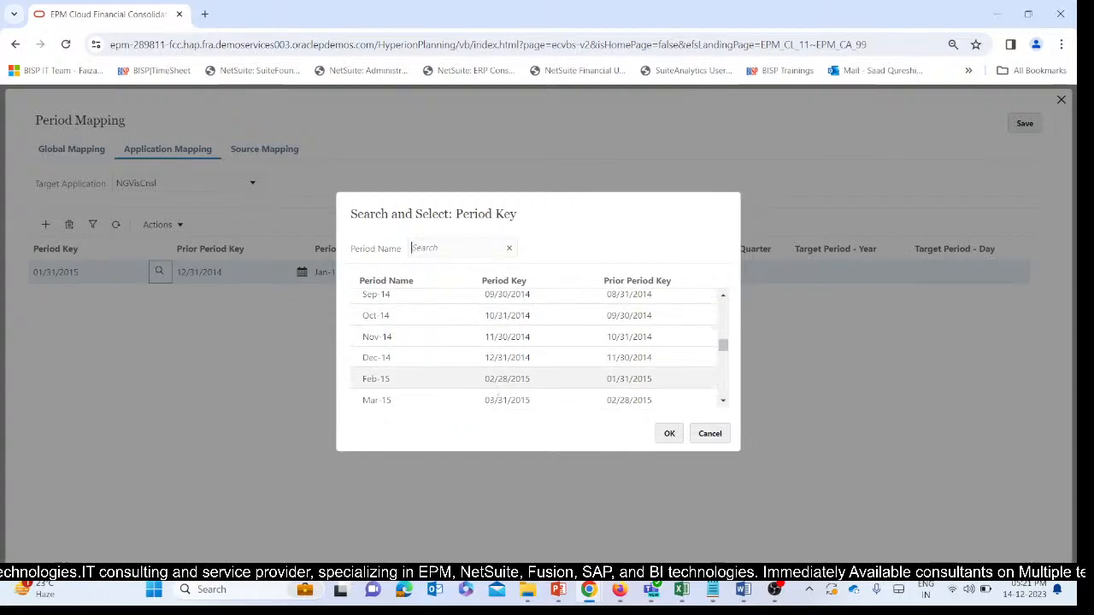
pyautogui.click(710, 433)
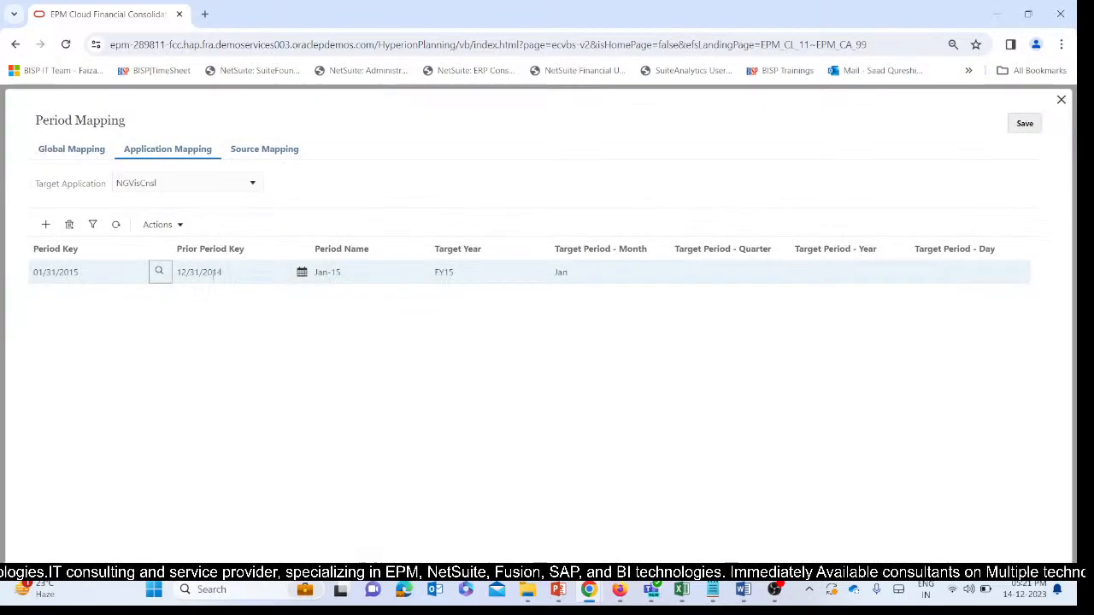
pyautogui.click(159, 271)
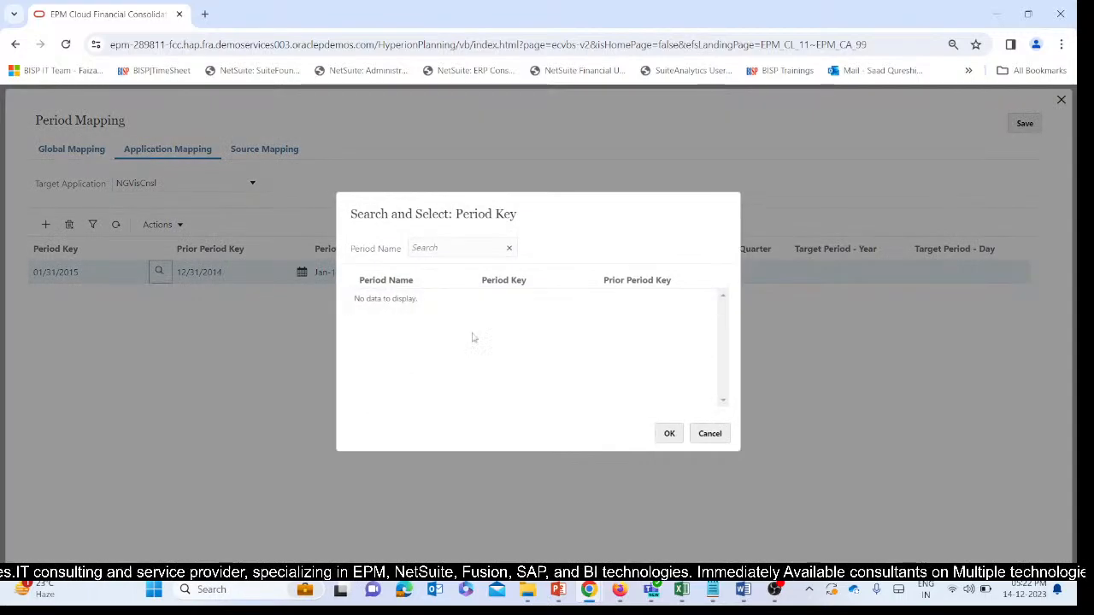
pyautogui.scroll(-2, 513, 346)
pyautogui.scroll(-14, 514, 346)
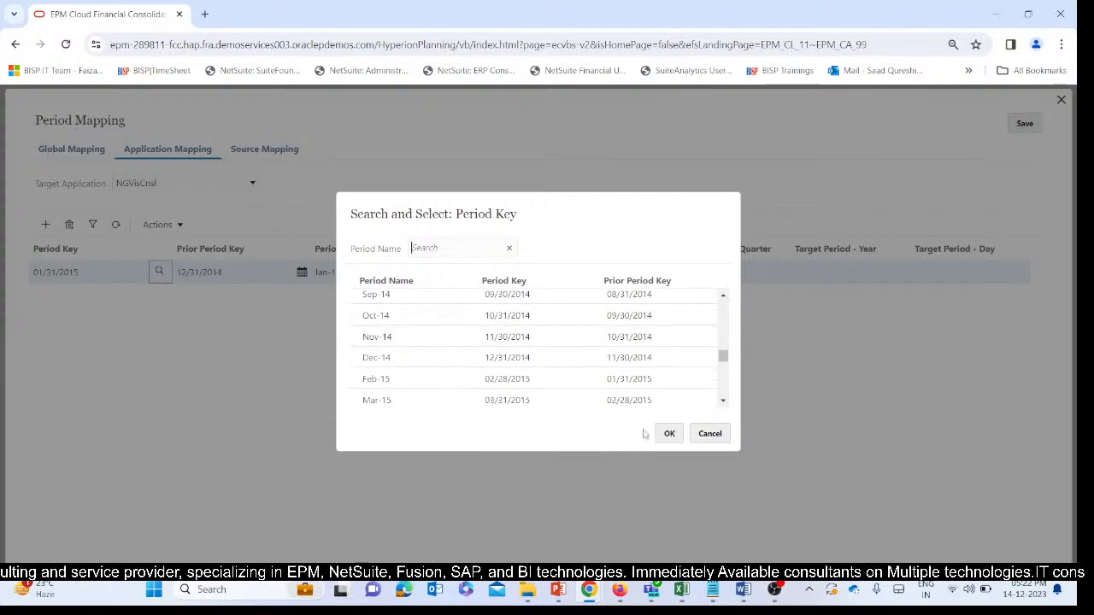
pyautogui.click(708, 436)
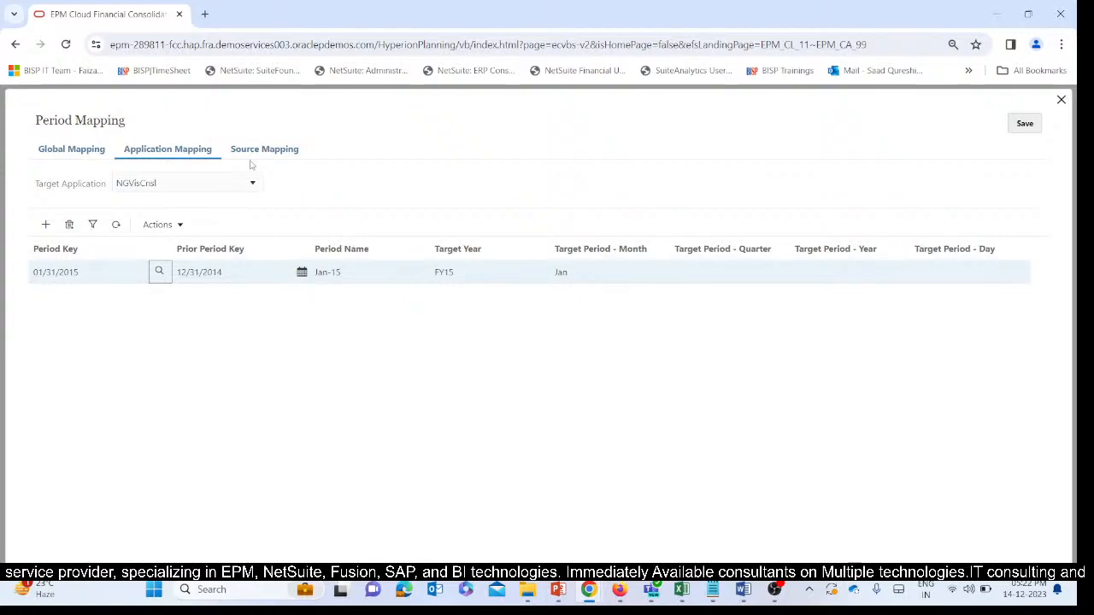
# Save the application period mapping, and define and save the source mapping calendar CL for the File source File_negative.
pyautogui.click(1036, 124)
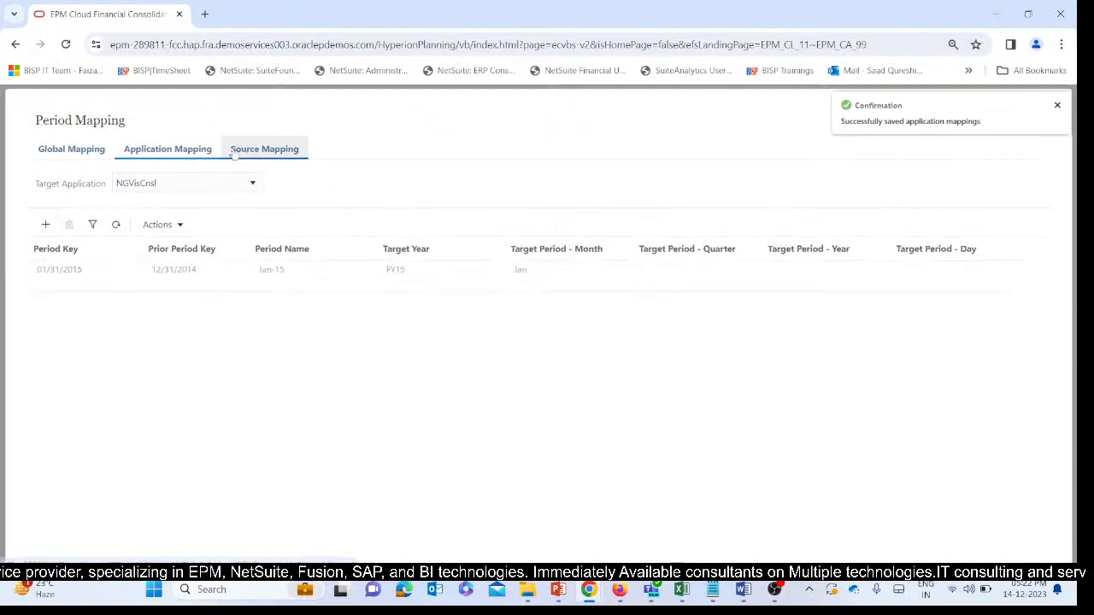
pyautogui.click(264, 148)
pyautogui.click(459, 185)
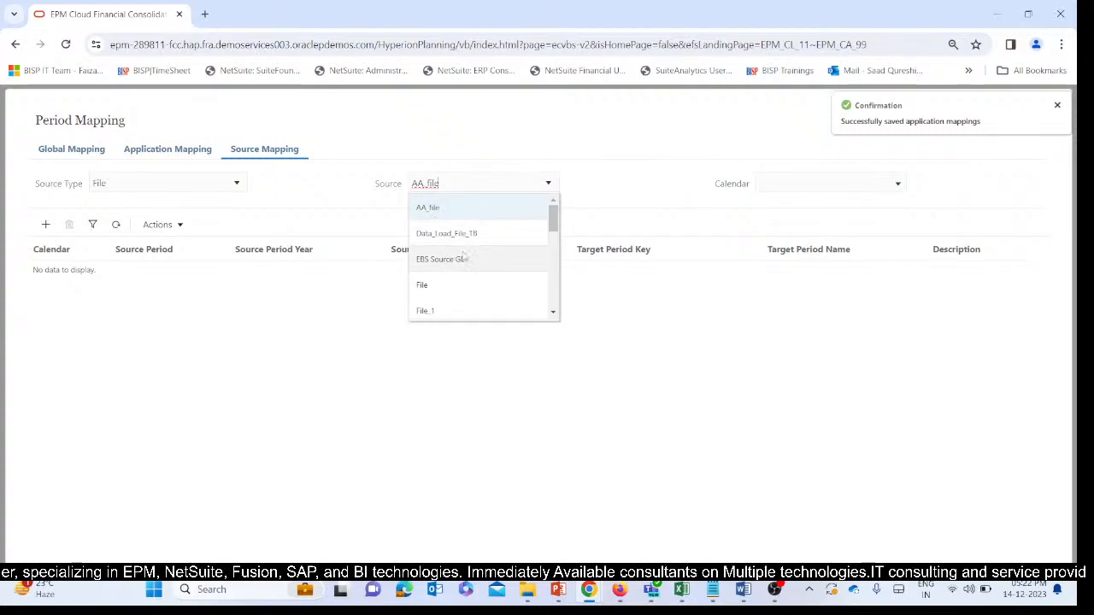
pyautogui.scroll(-5, 464, 259)
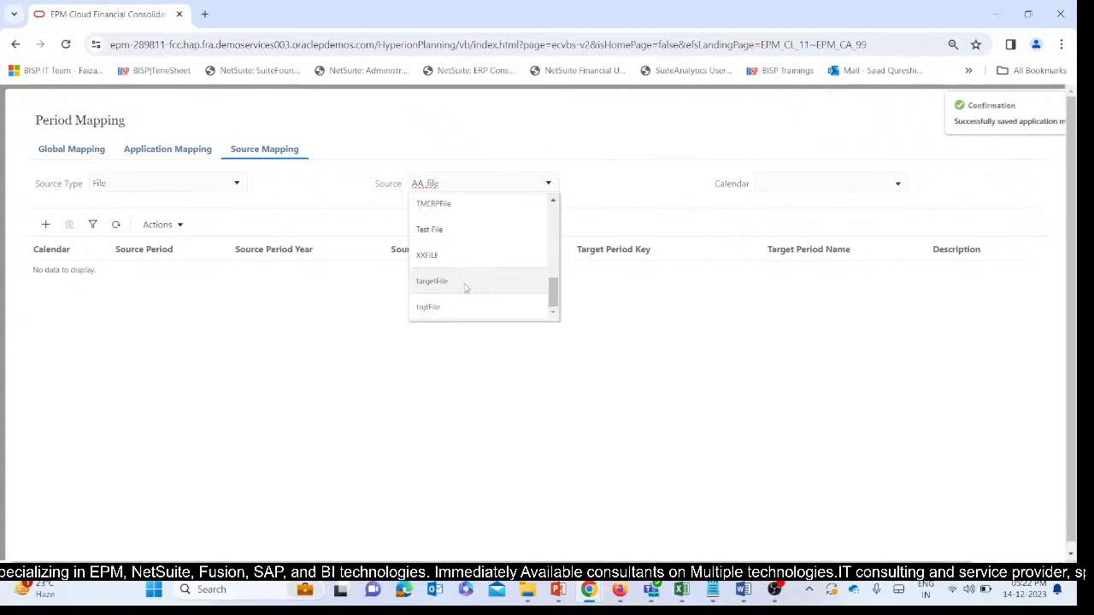
pyautogui.scroll(5, 461, 261)
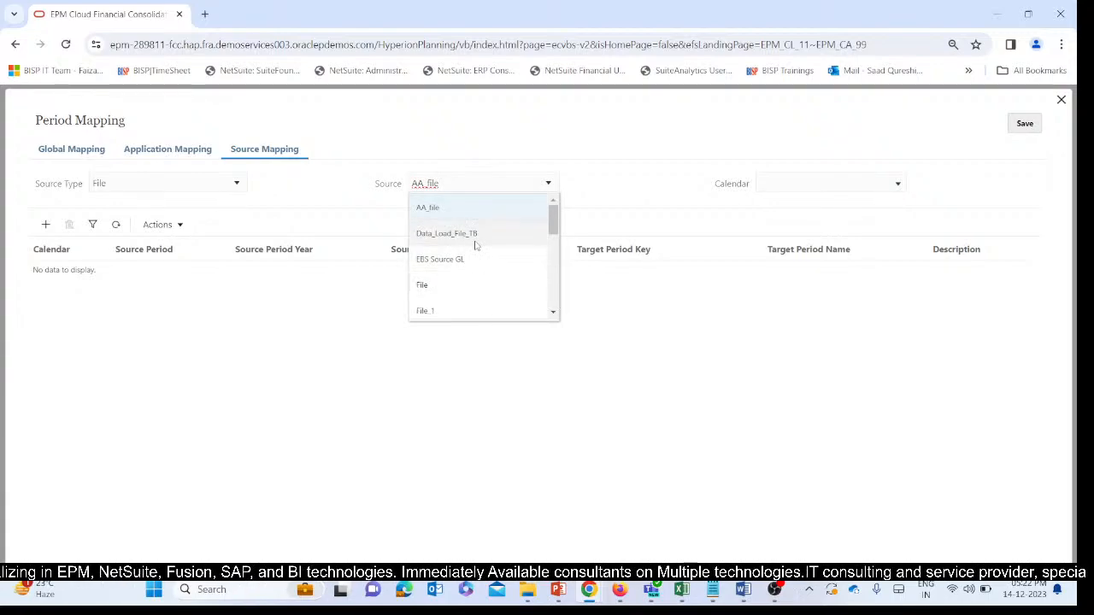
pyautogui.scroll(-1, 478, 246)
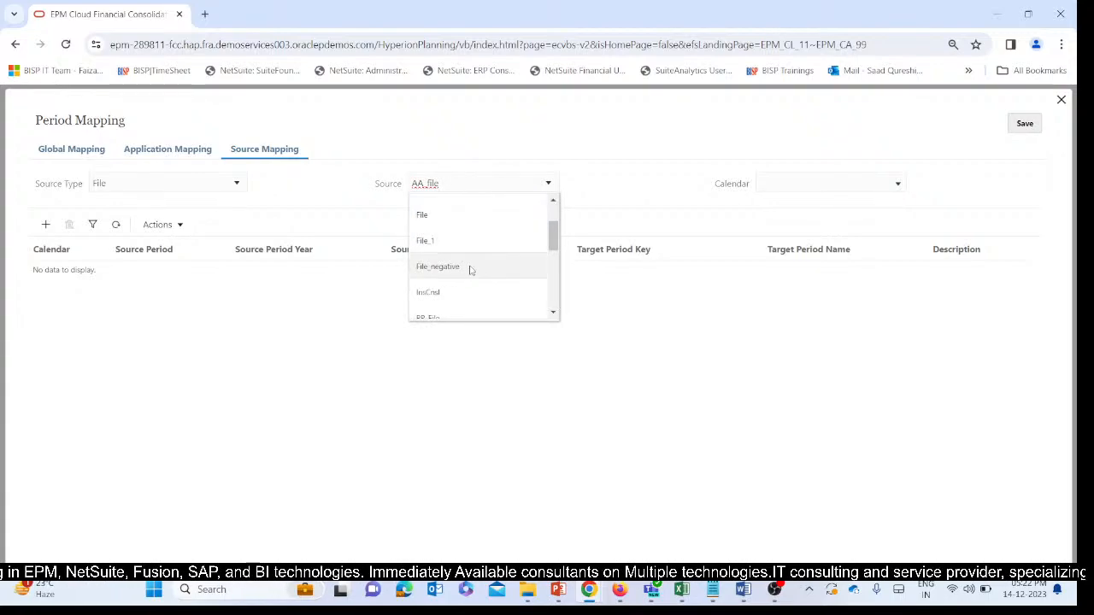
pyautogui.click(471, 268)
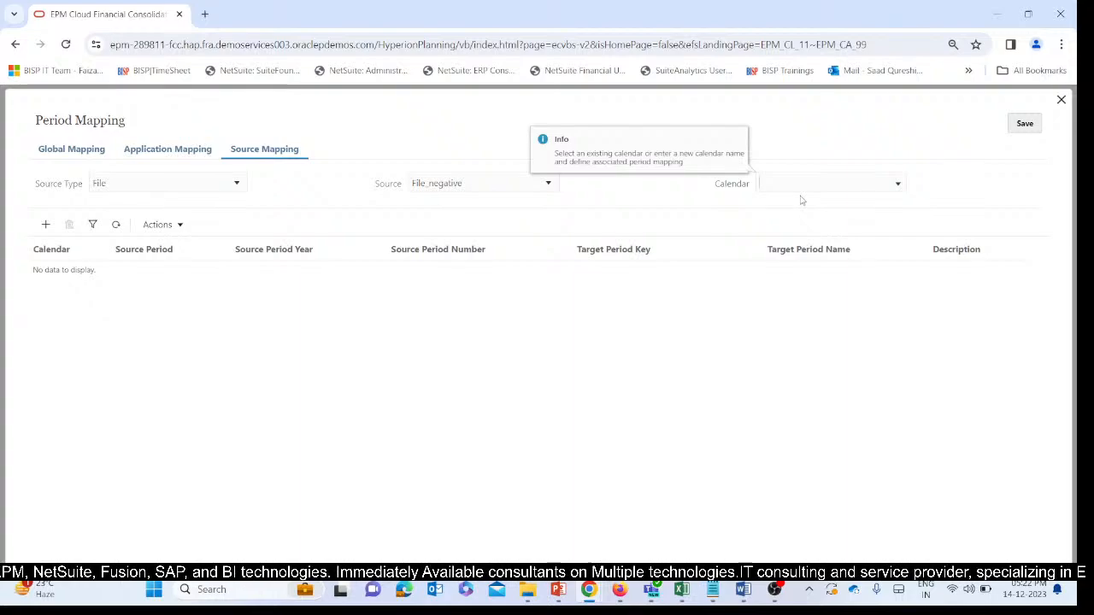
pyautogui.write('CL')
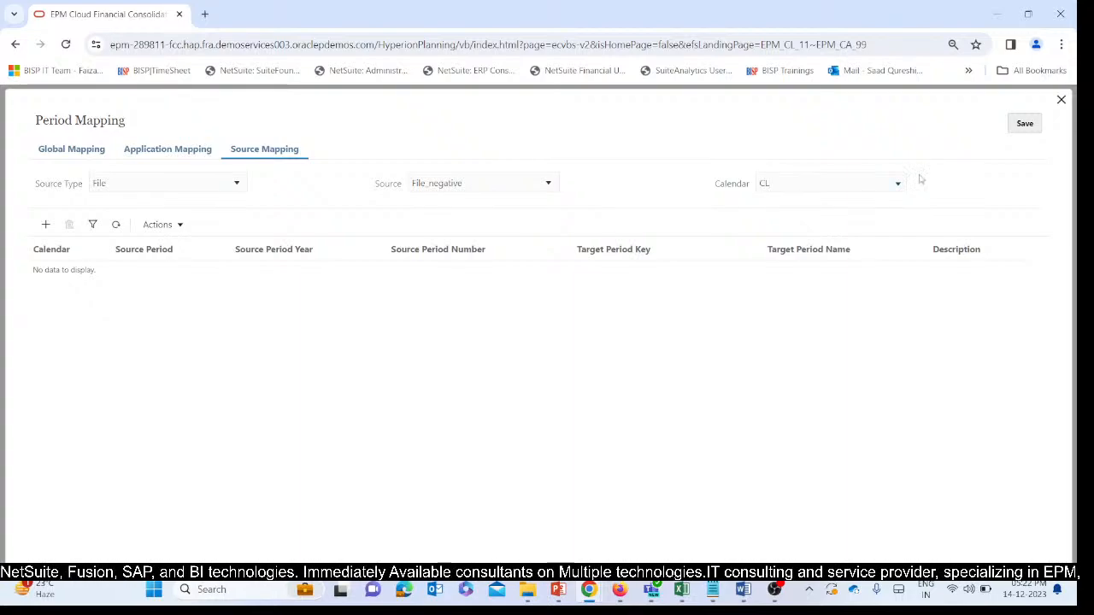
pyautogui.click(1025, 123)
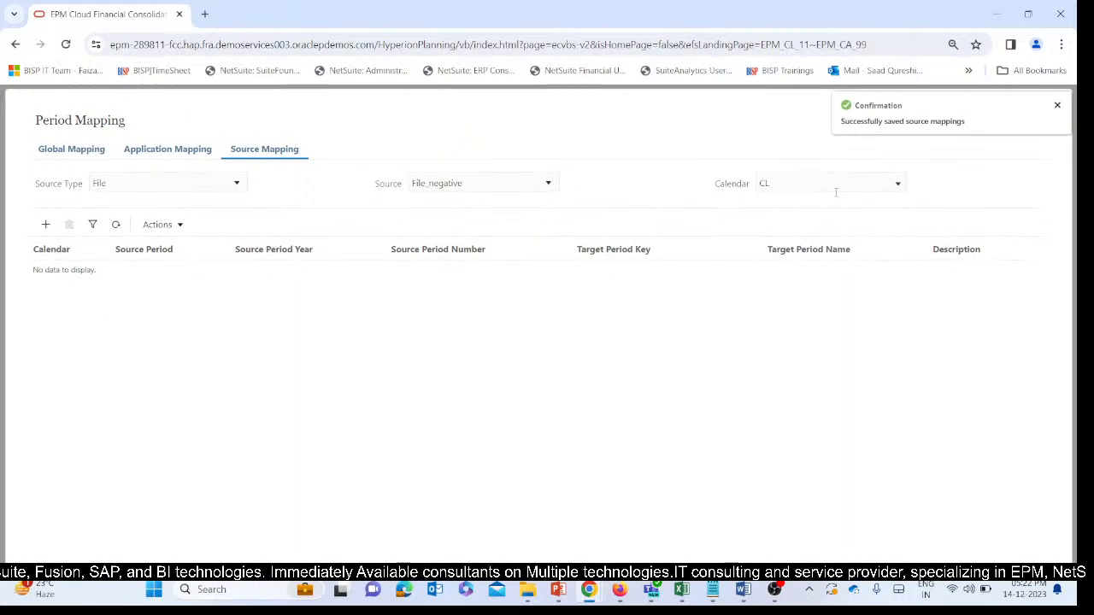
# Add a source mapping row for calendar CL with the target period Jan-15, and save the source mappings.
pyautogui.click(46, 224)
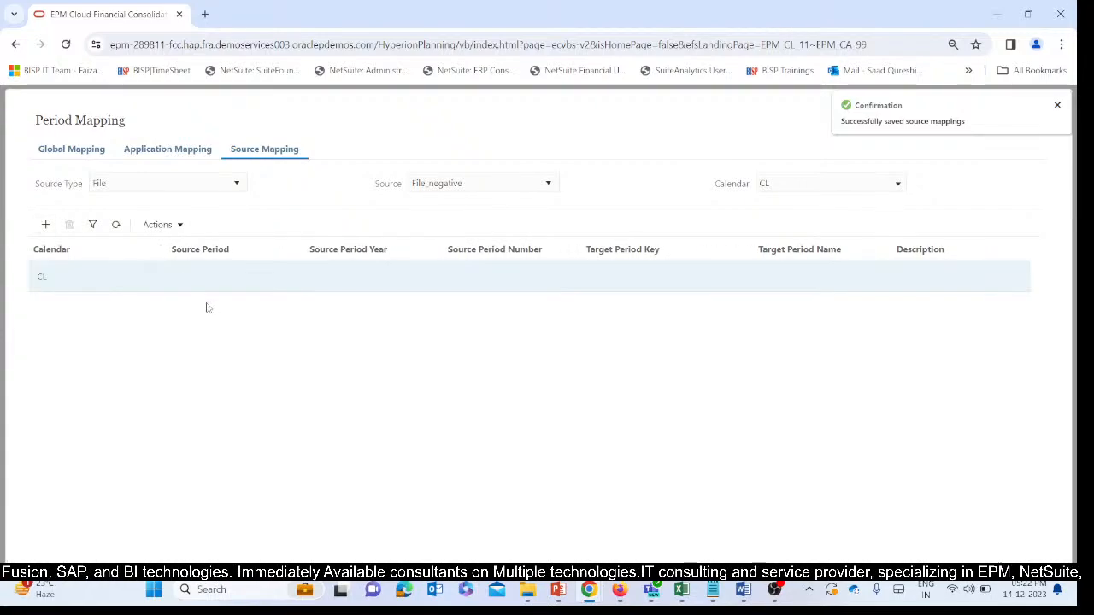
pyautogui.click(232, 279)
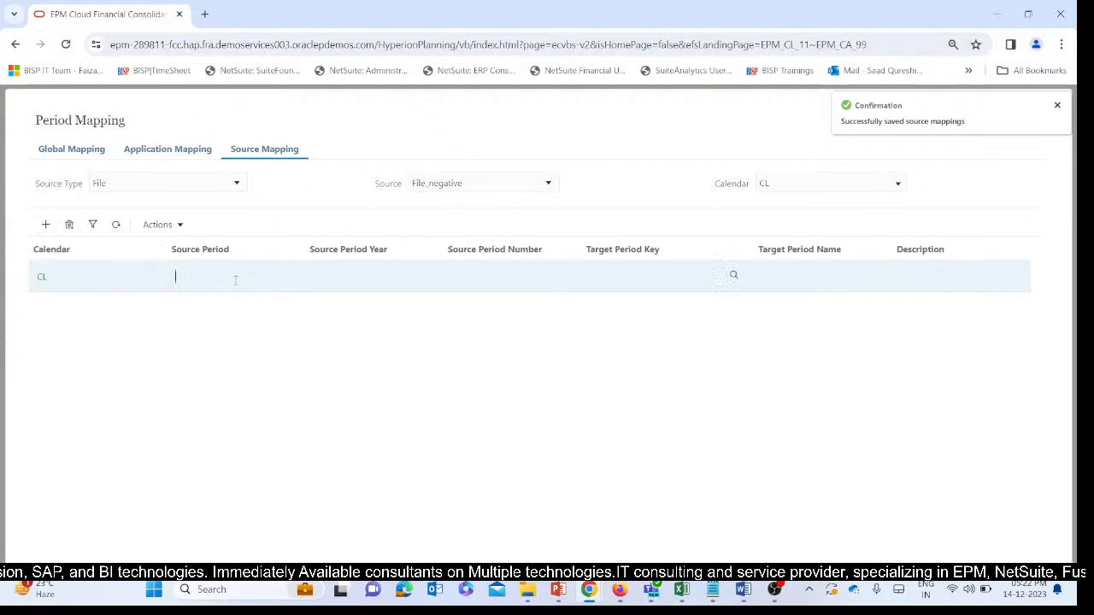
pyautogui.click(379, 274)
pyautogui.click(679, 270)
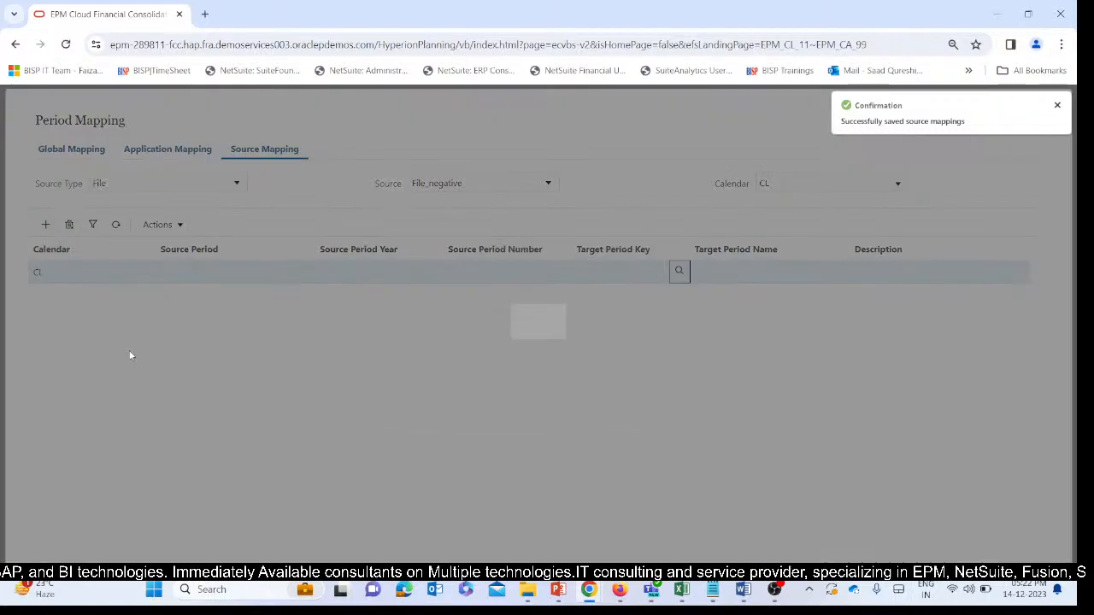
pyautogui.scroll(-15, 479, 324)
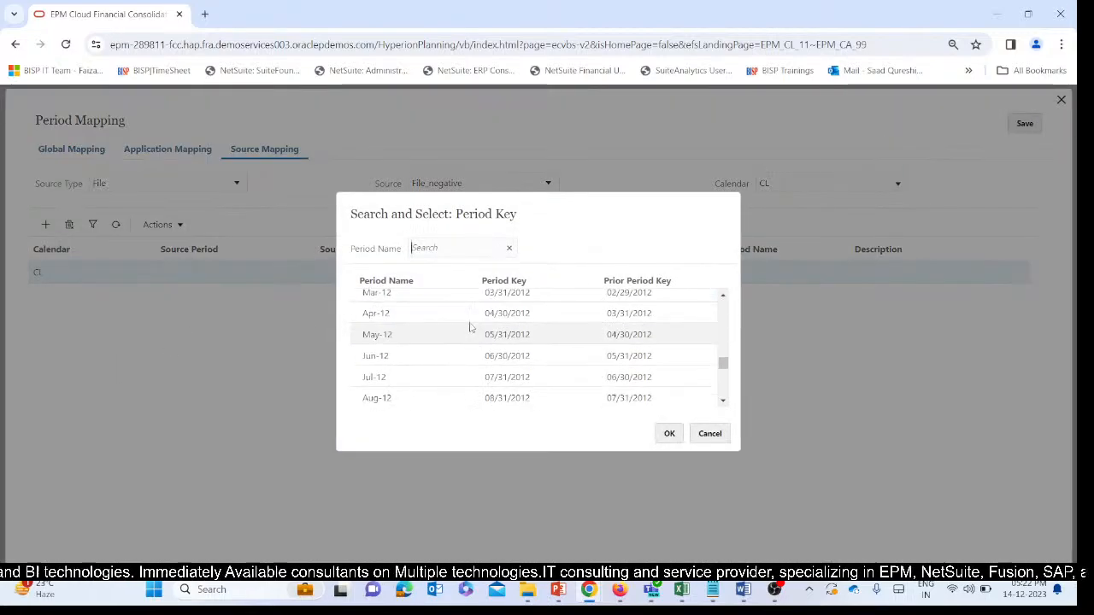
pyautogui.scroll(-2, 470, 325)
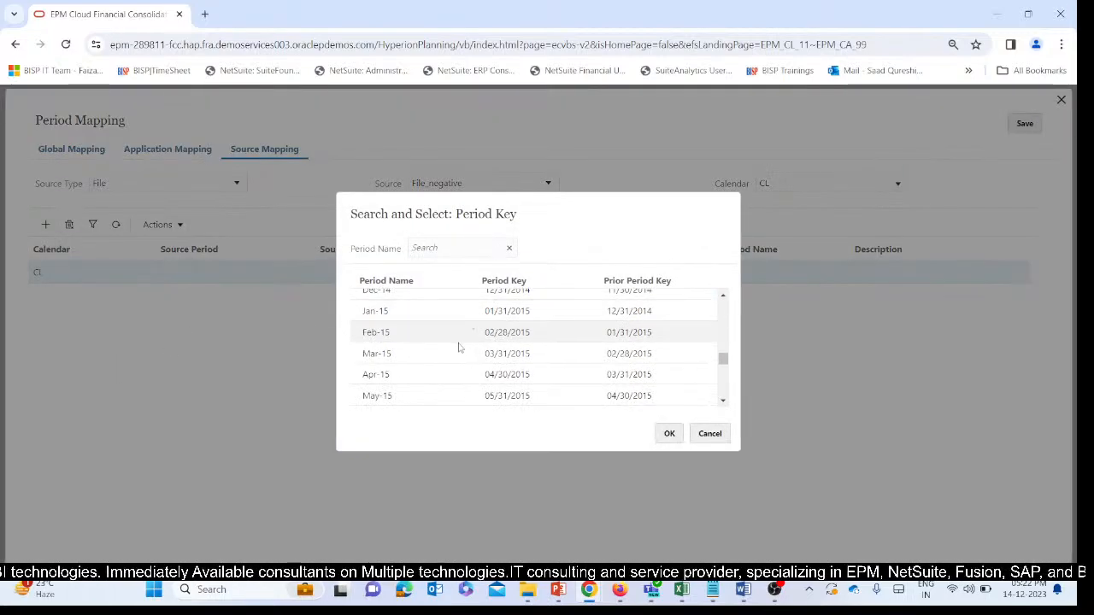
pyautogui.click(670, 433)
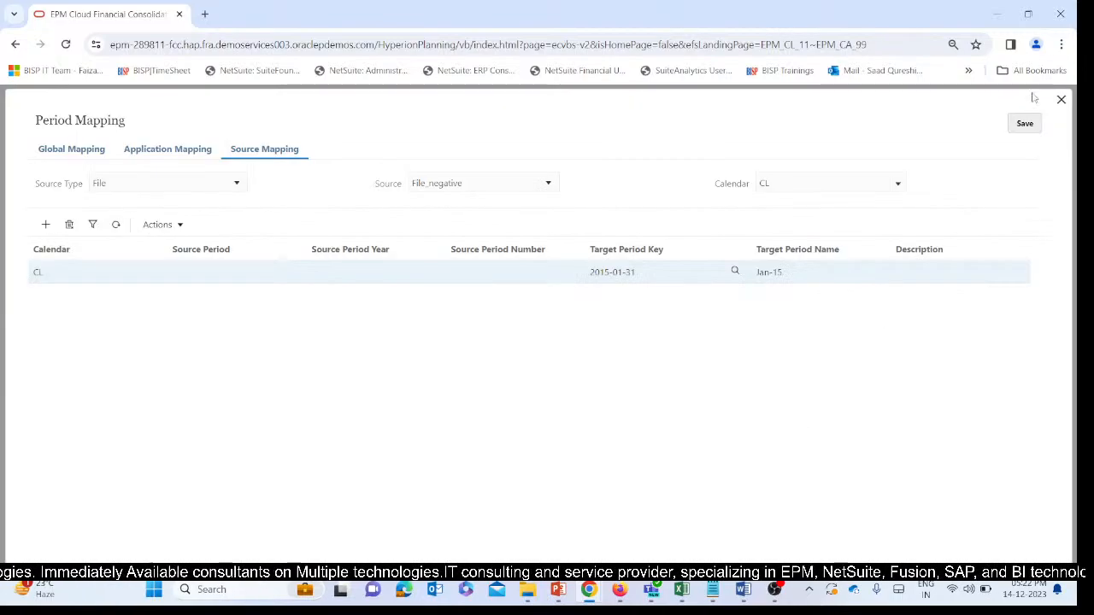
pyautogui.click(1029, 125)
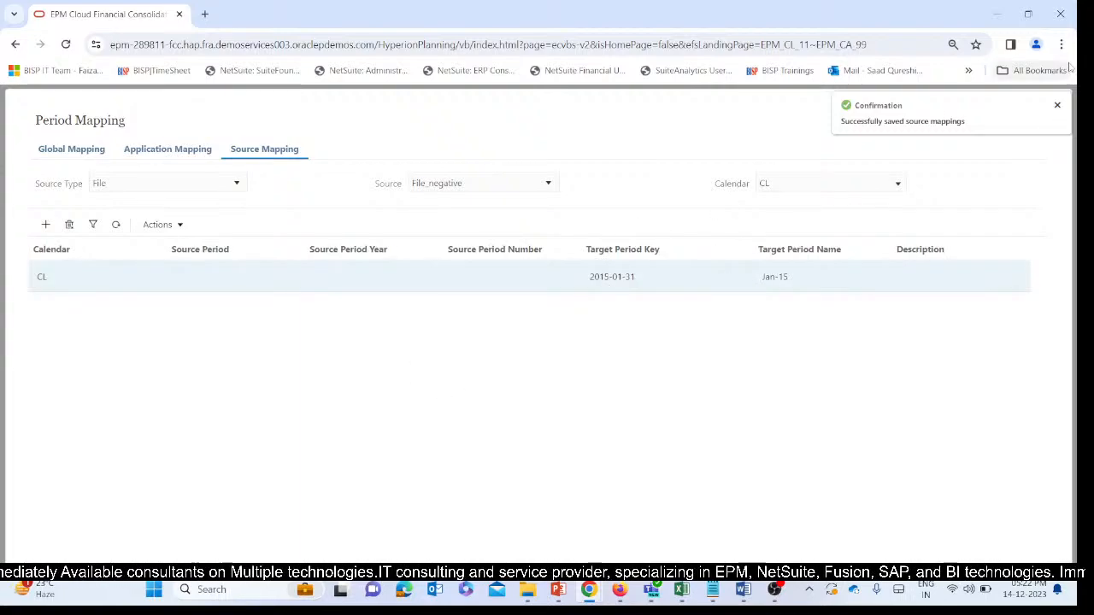
pyautogui.click(1058, 106)
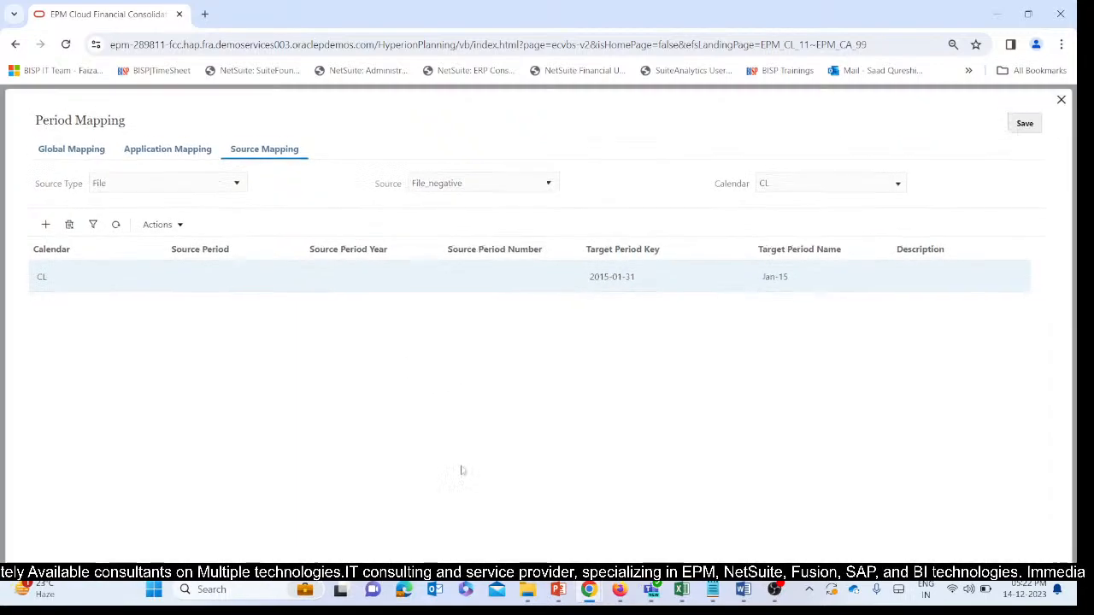
# Switch to the EPM Cloud window showing the Data Management setup.
pyautogui.moveTo(618, 590)
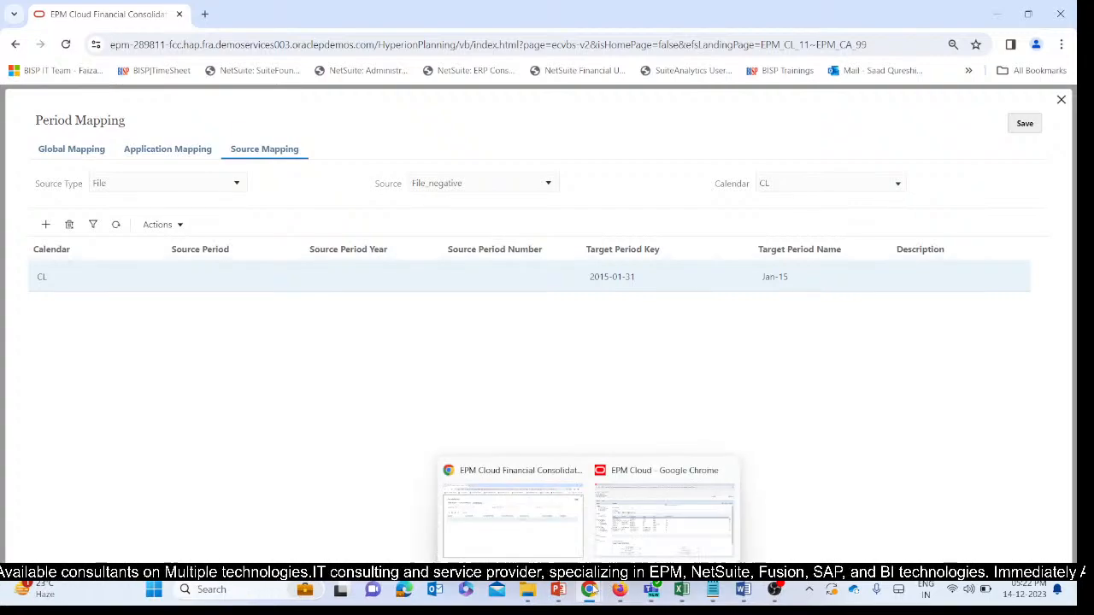
pyautogui.click(532, 504)
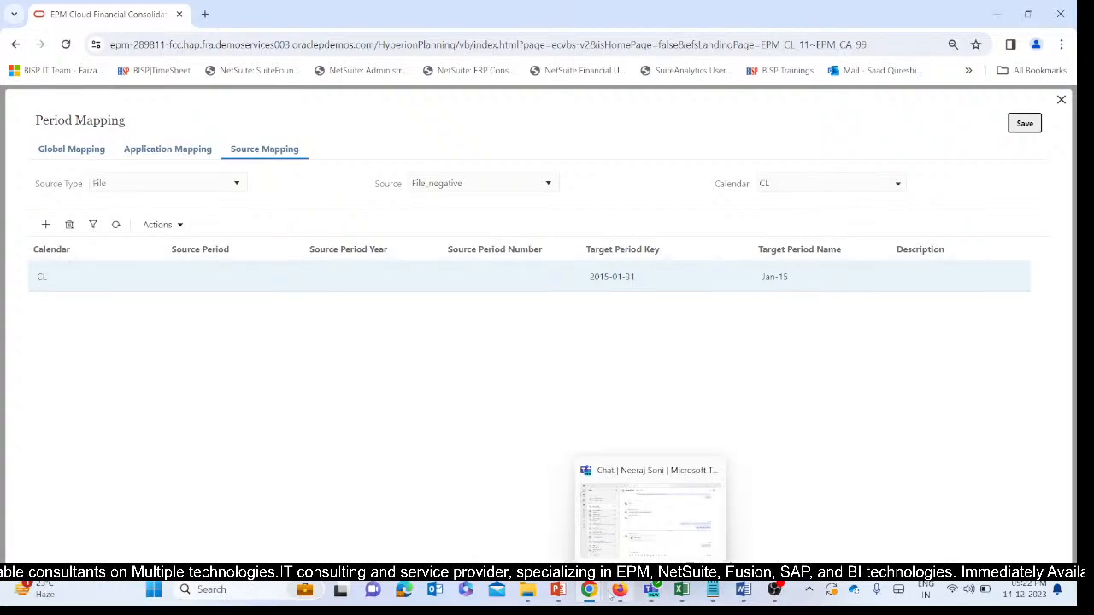
pyautogui.moveTo(589, 590)
pyautogui.click(535, 461)
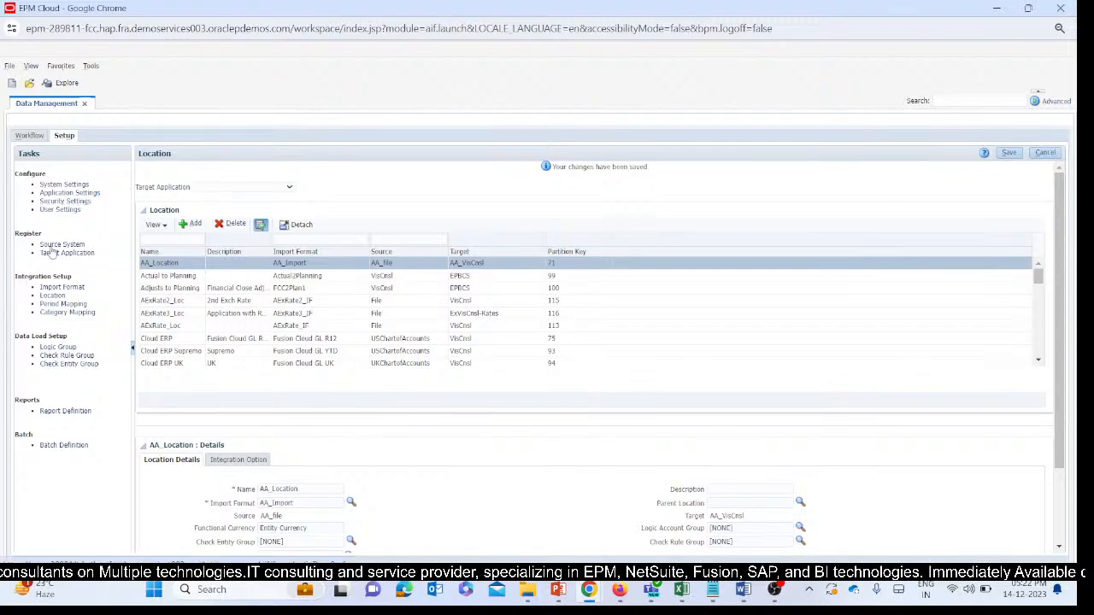
# Open the data load mappings and set the point of view to the location Negative_loc.
pyautogui.click(32, 136)
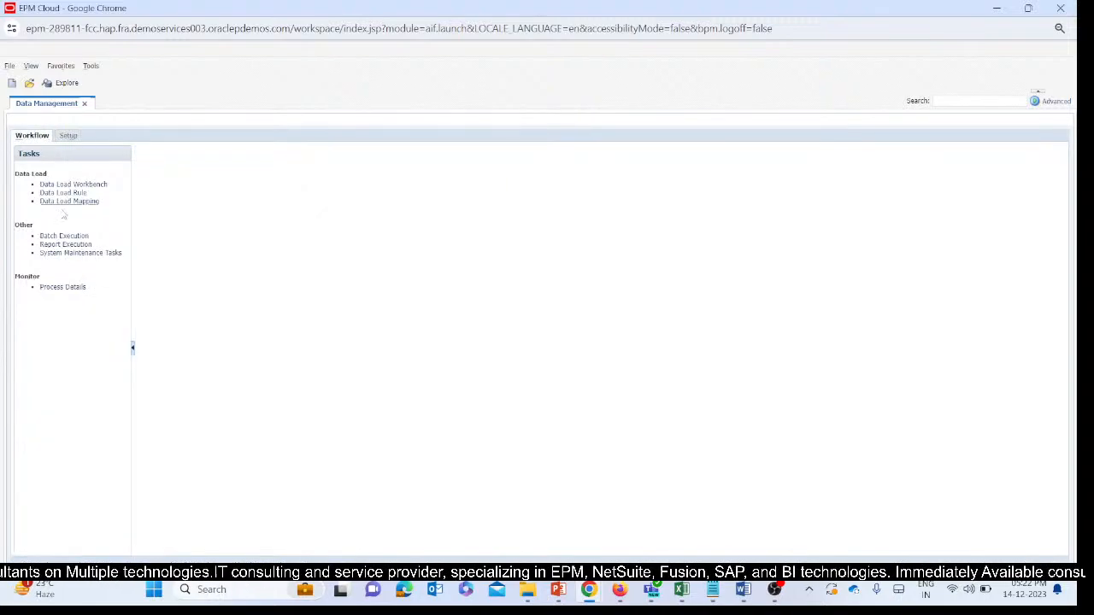
pyautogui.click(60, 201)
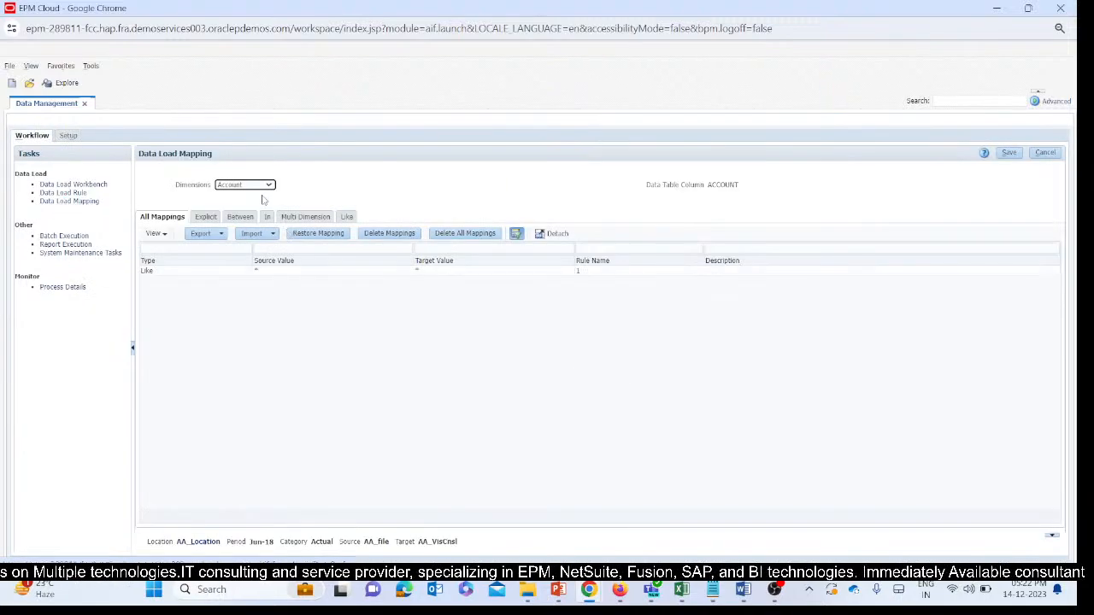
pyautogui.click(192, 543)
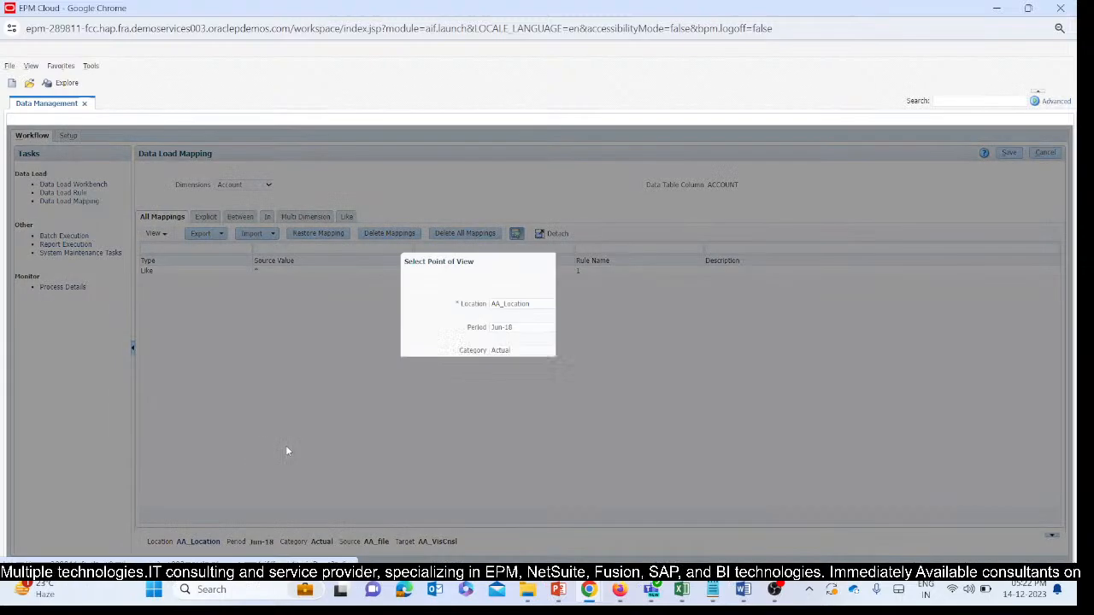
pyautogui.click(652, 303)
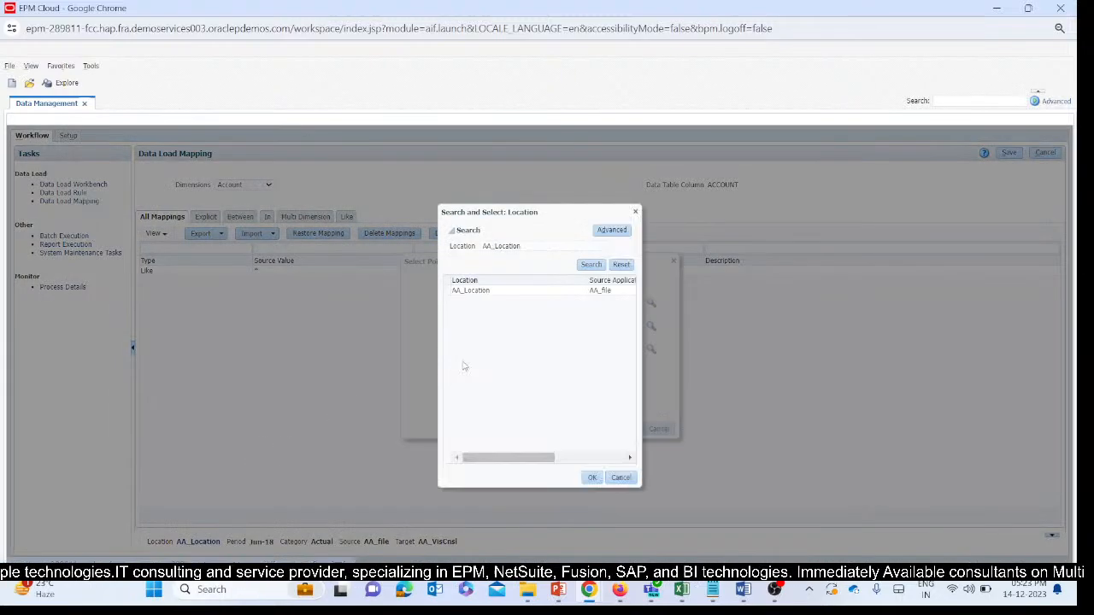
pyautogui.click(619, 265)
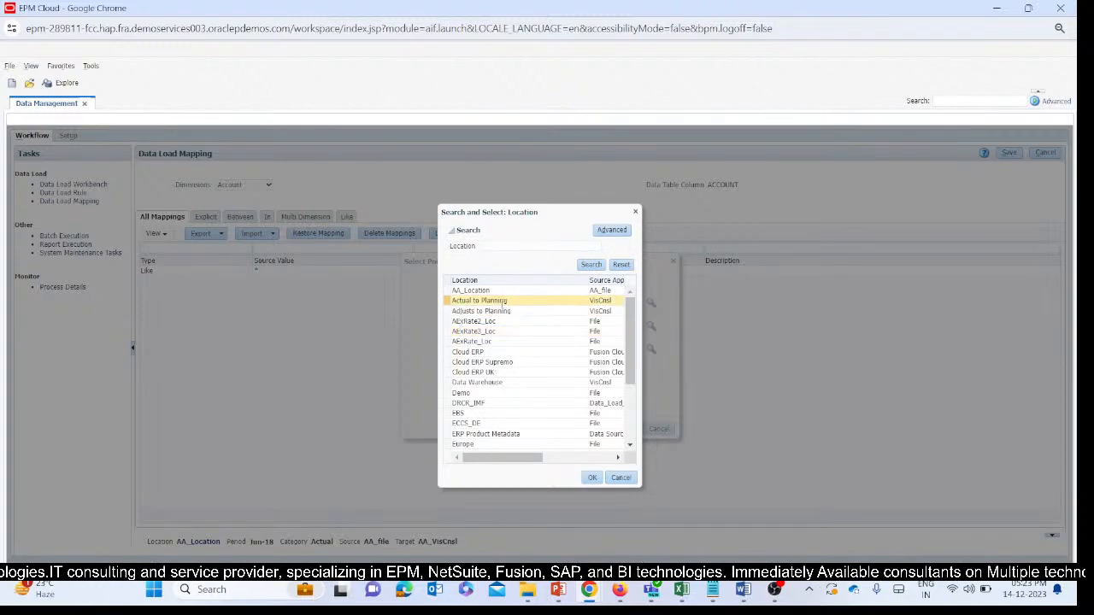
pyautogui.scroll(-5, 505, 301)
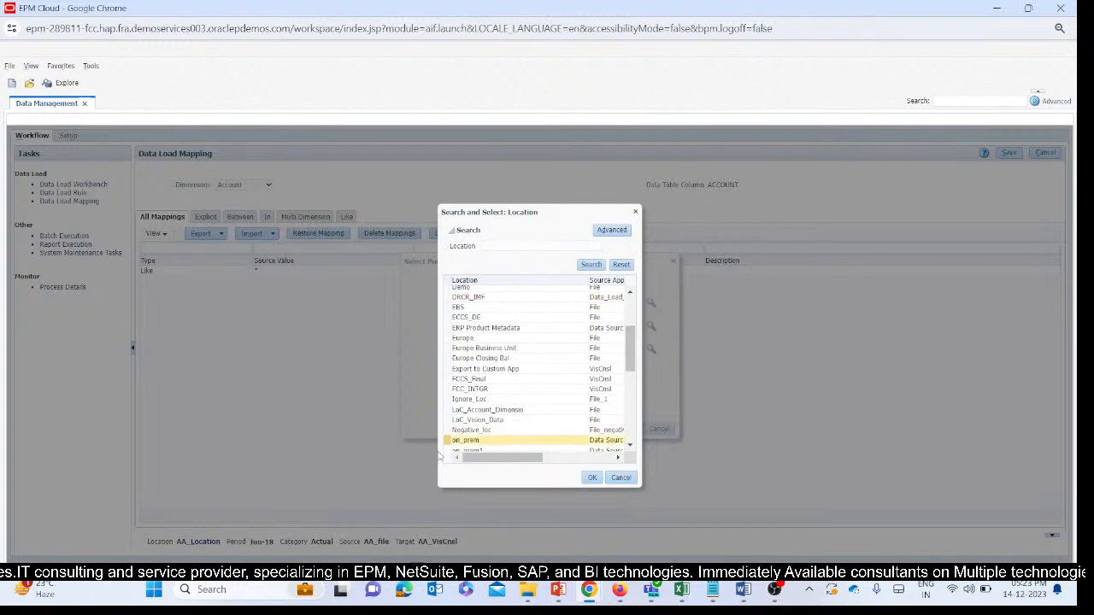
pyautogui.click(472, 429)
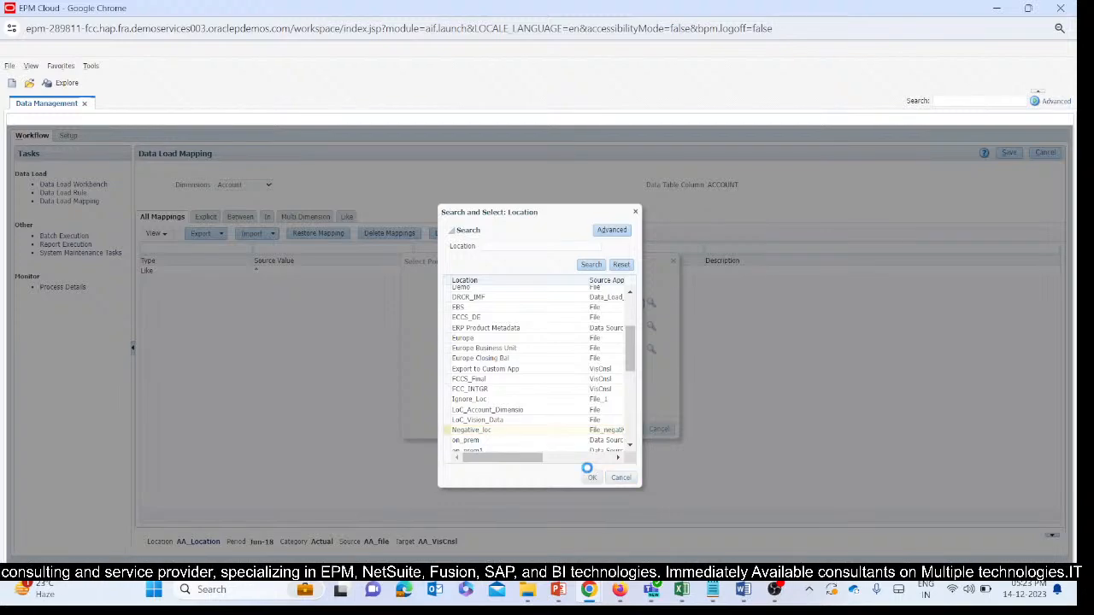
pyautogui.click(592, 477)
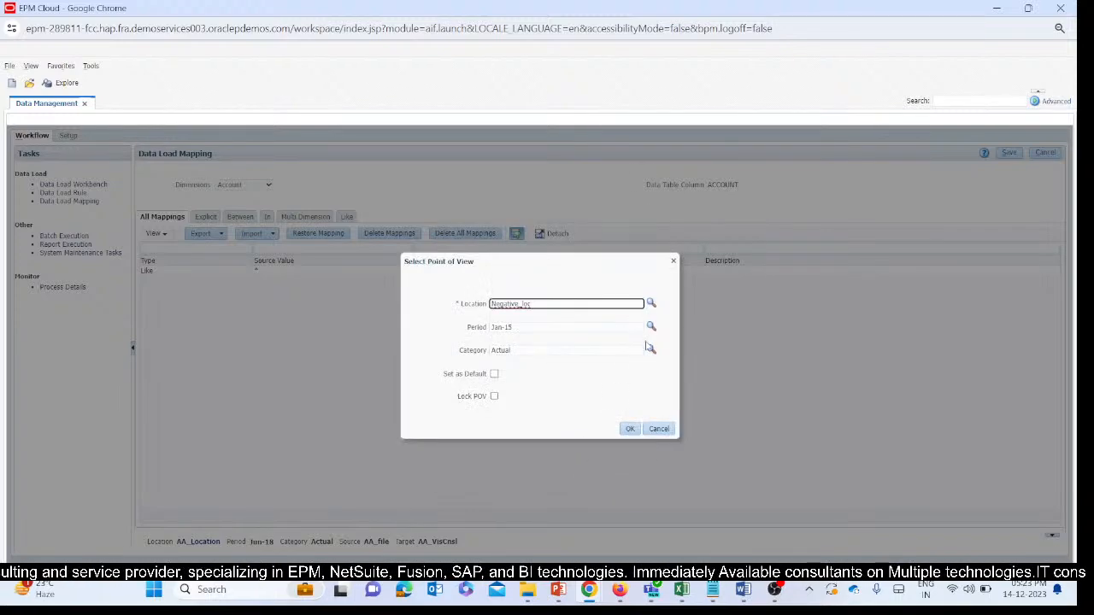
pyautogui.click(633, 431)
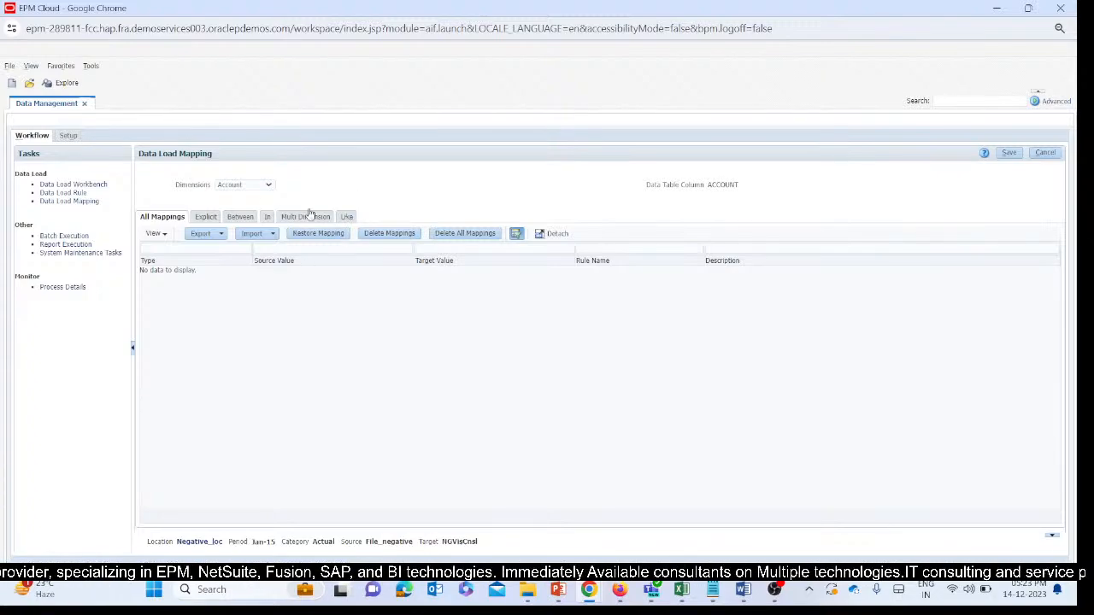
# Add and save a Like mapping for the Account dimension from source * to target * with rule name R1.
pyautogui.click(268, 186)
pyautogui.click(218, 190)
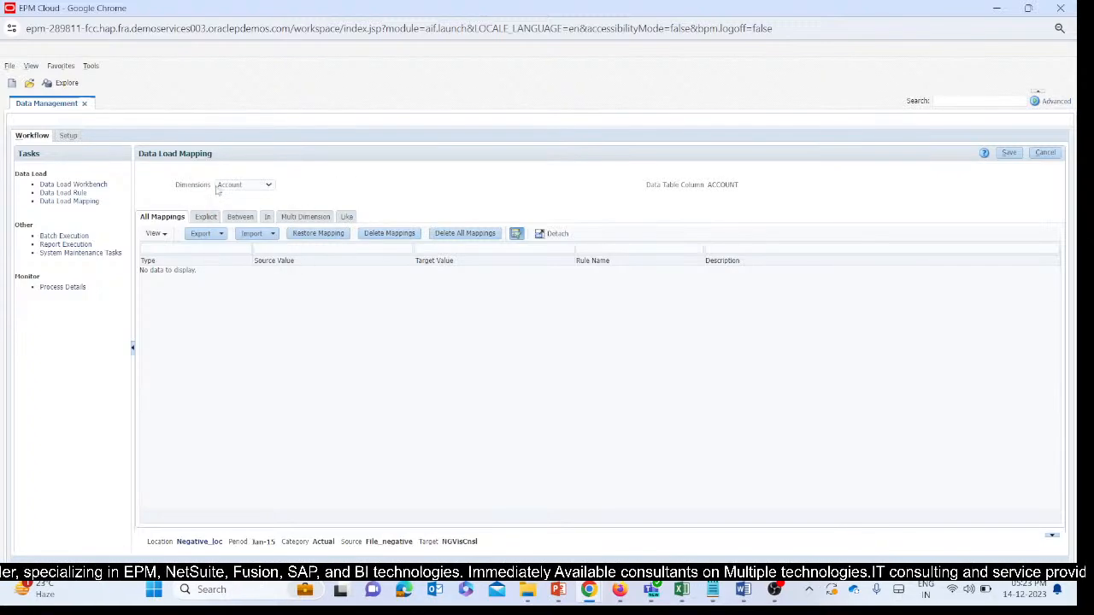
pyautogui.click(268, 185)
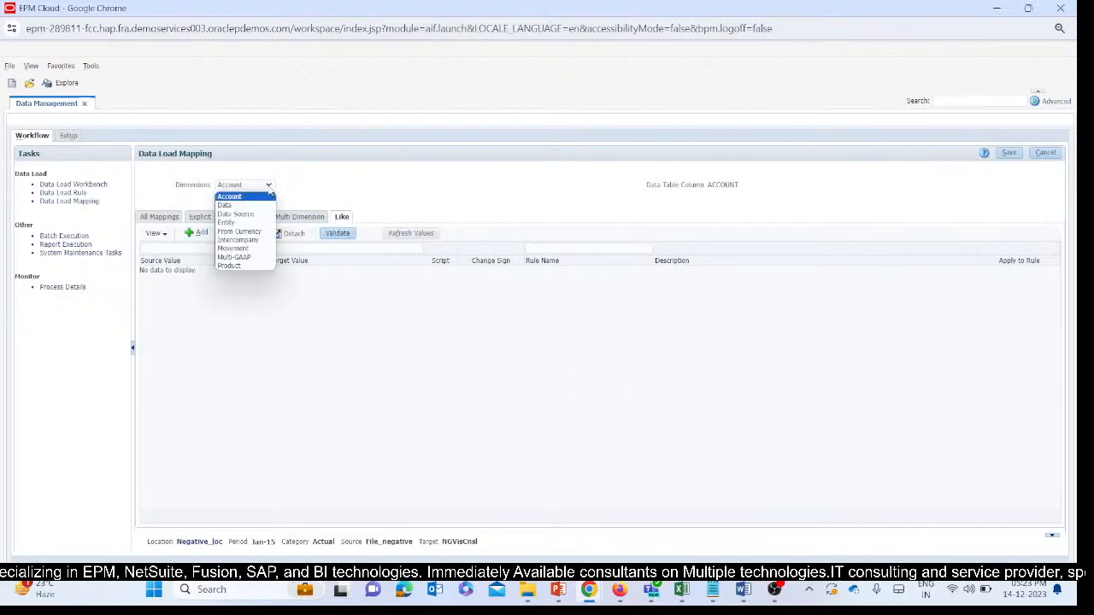
pyautogui.click(396, 191)
pyautogui.click(196, 233)
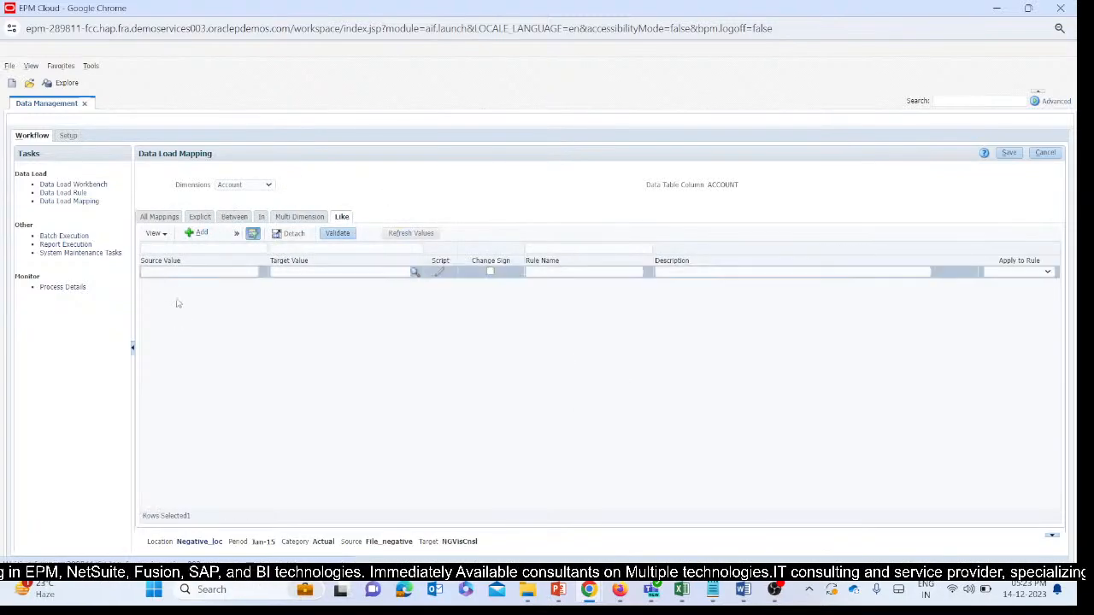
pyautogui.click(214, 271)
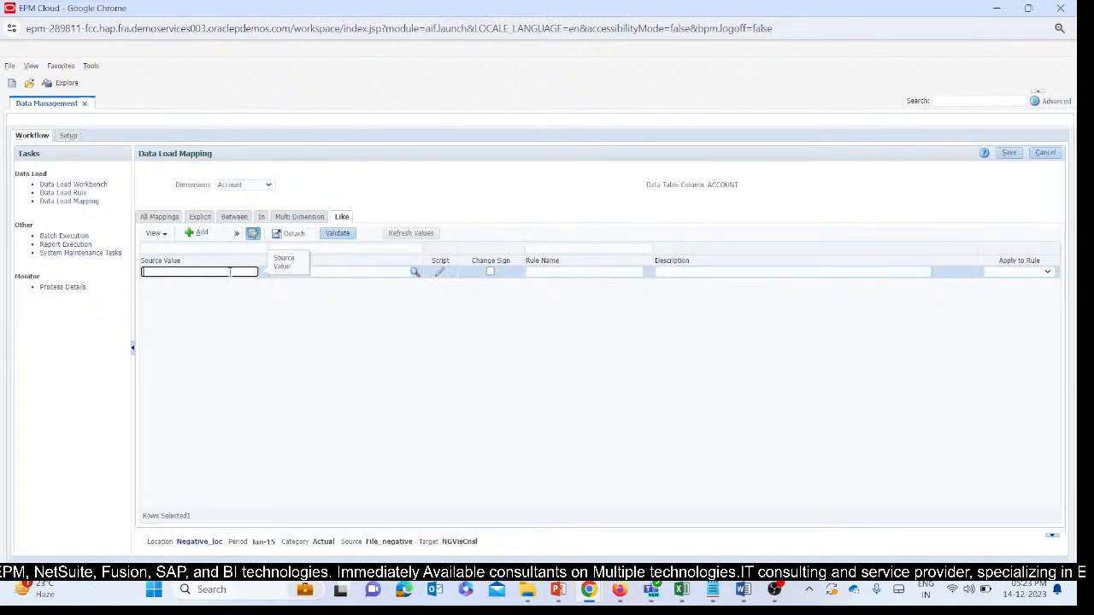
pyautogui.write('*')
pyautogui.click(381, 273)
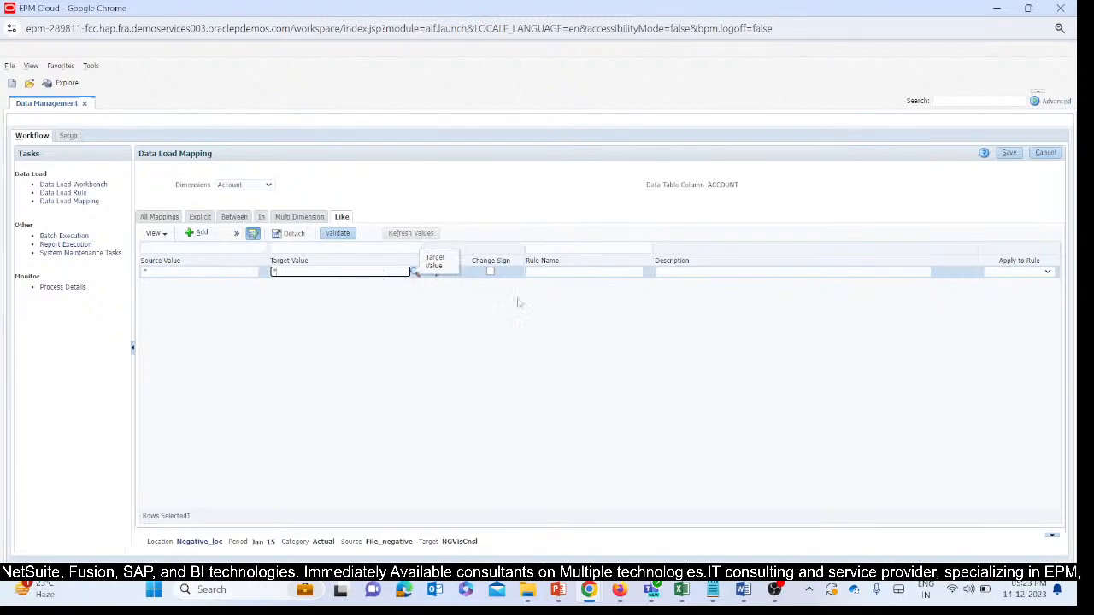
pyautogui.click(560, 272)
pyautogui.write('R')
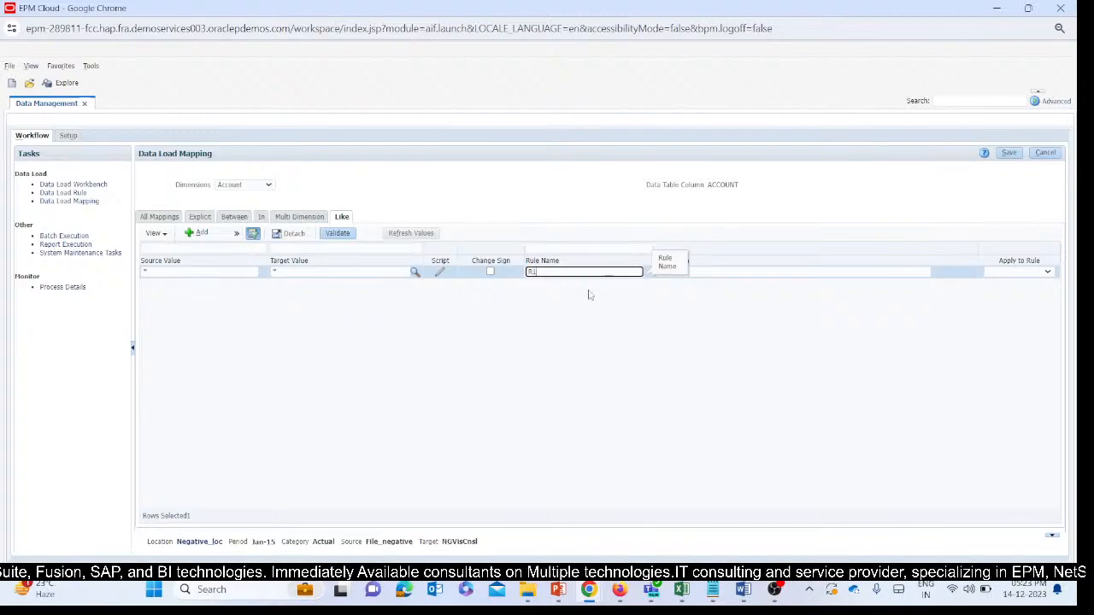
pyautogui.write('1')
pyautogui.click(1012, 153)
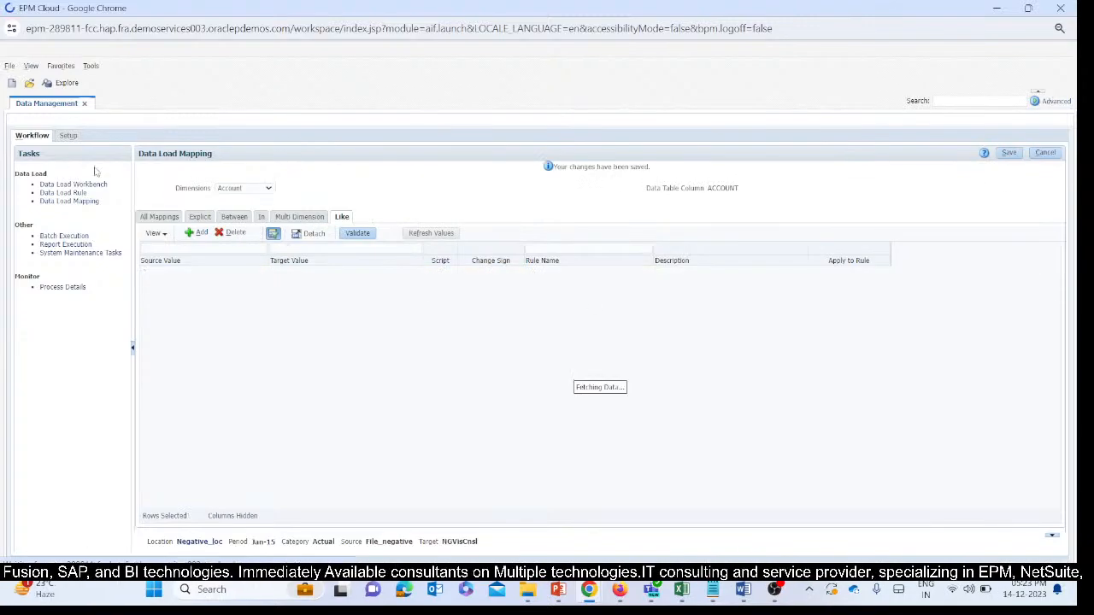
# Add and save a Like mapping for the Data dimension from source * to target * with rule name R2.
pyautogui.click(220, 188)
pyautogui.click(224, 209)
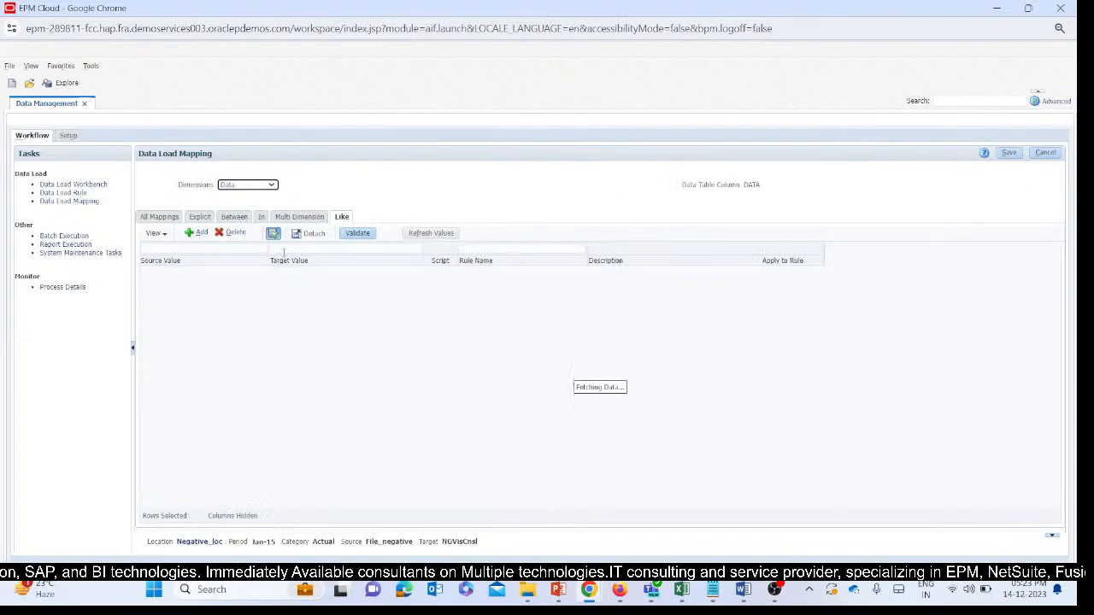
pyautogui.click(199, 233)
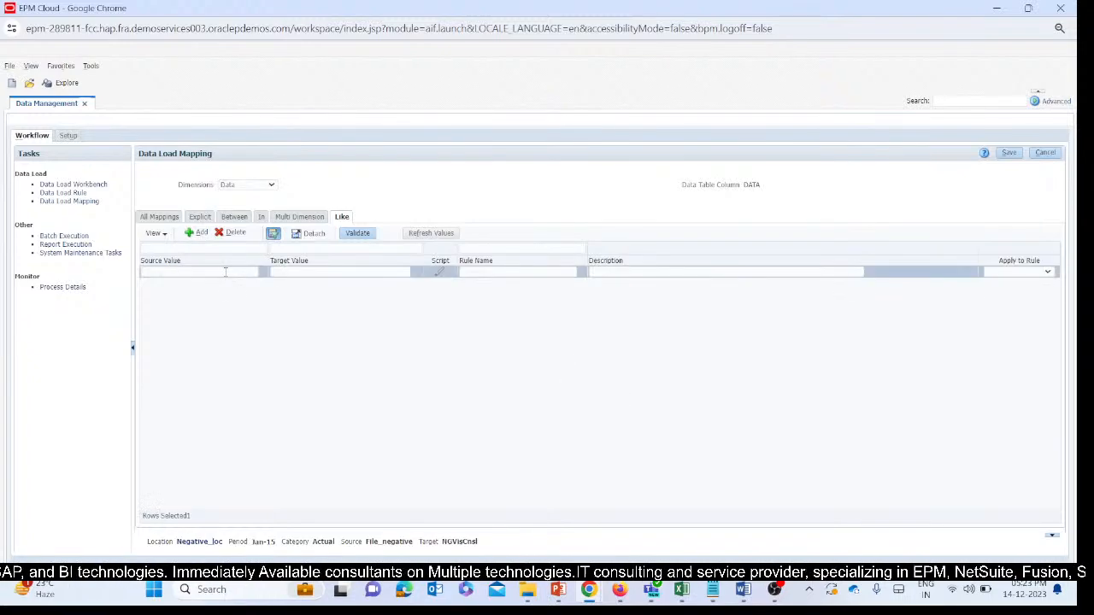
pyautogui.click(333, 272)
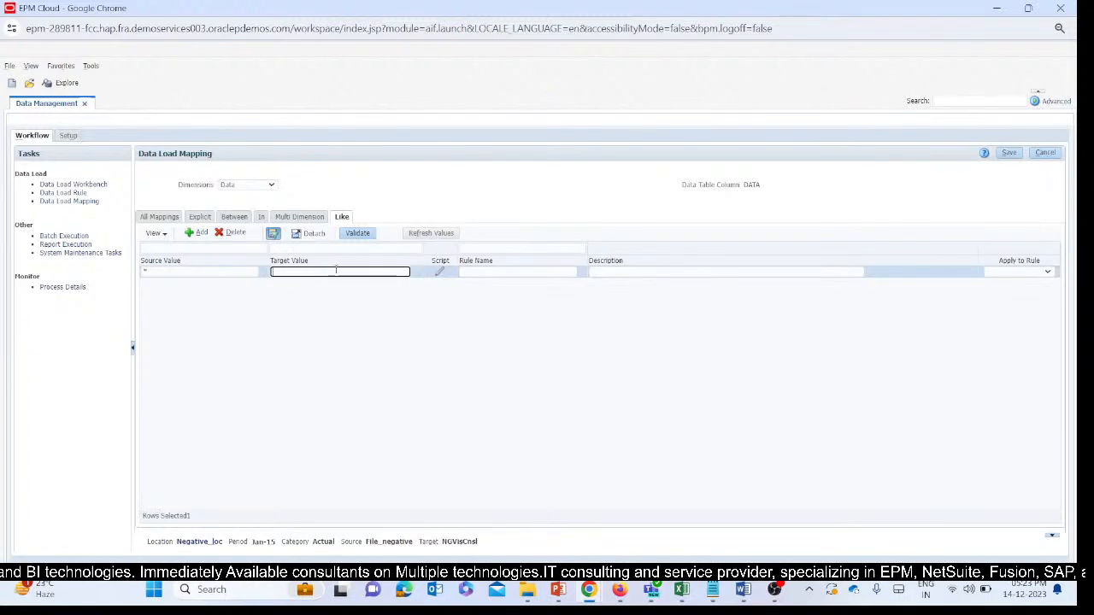
pyautogui.write('*')
pyautogui.click(475, 274)
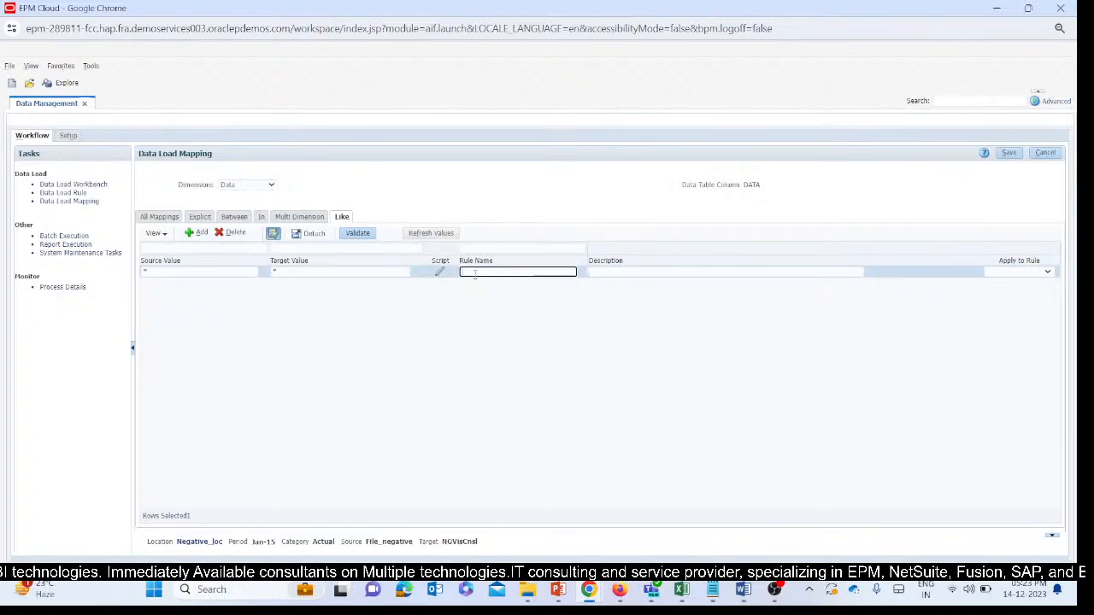
pyautogui.write('R2')
pyautogui.click(769, 317)
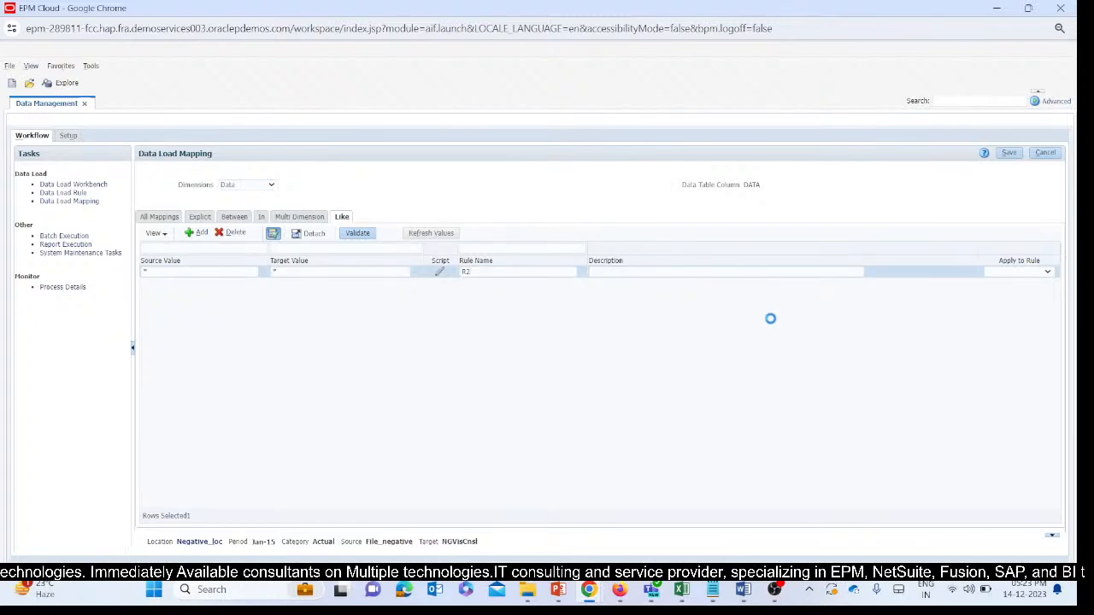
pyautogui.click(1008, 153)
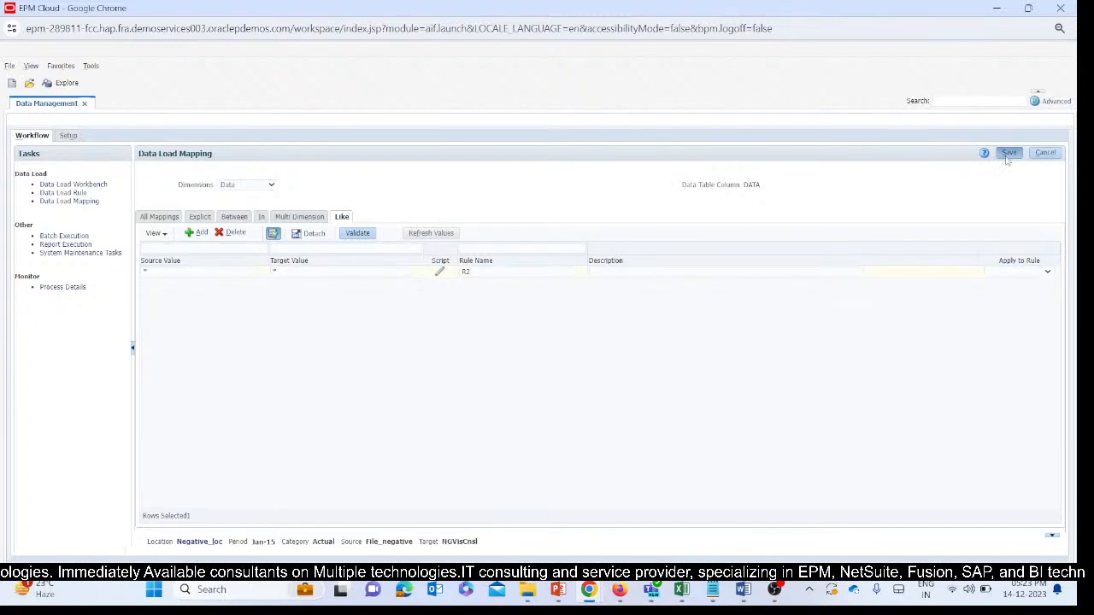
# Bring up the Data Source dimension's Like mapping and save it with its existing FCCS_Managed Data target.
pyautogui.click(224, 189)
pyautogui.click(238, 217)
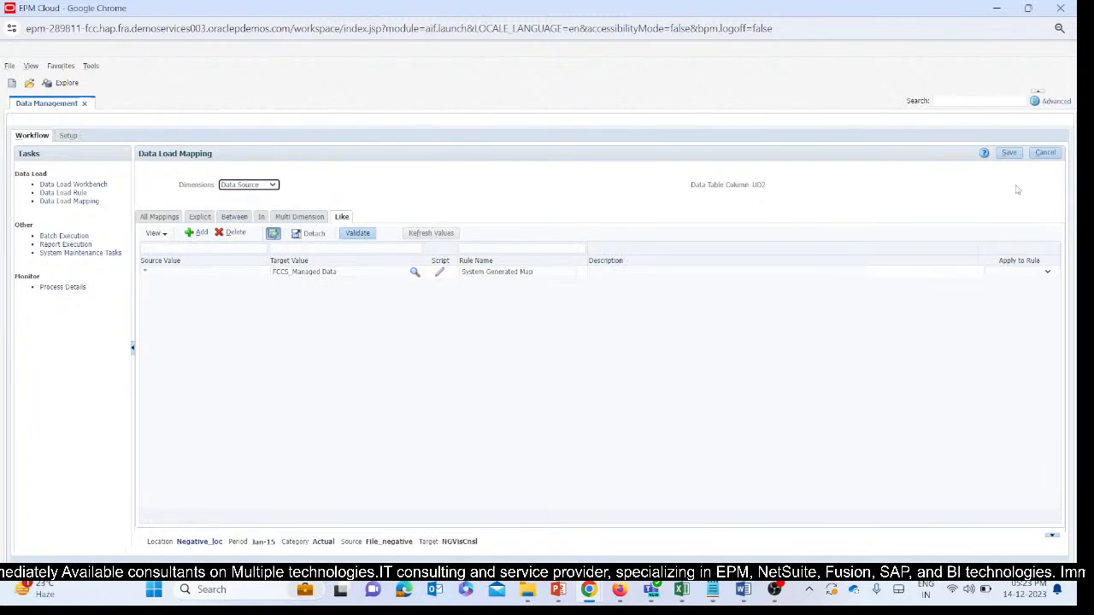
pyautogui.click(1010, 153)
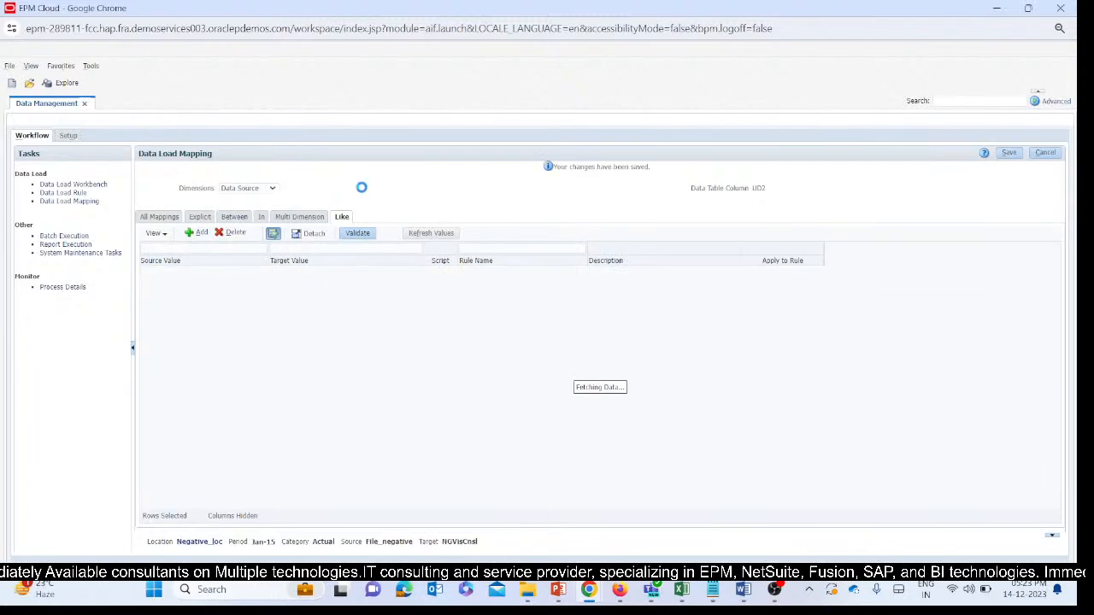
# Add and save a Like mapping for the Entity dimension from source * to target * with rule name R4.
pyautogui.click(263, 189)
pyautogui.click(243, 224)
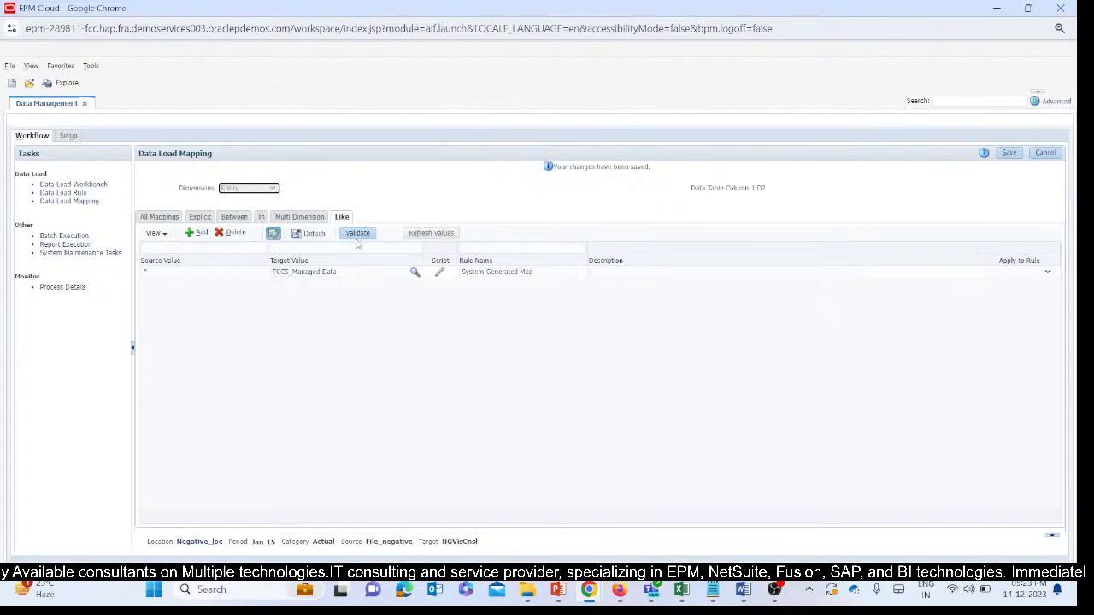
pyautogui.click(198, 232)
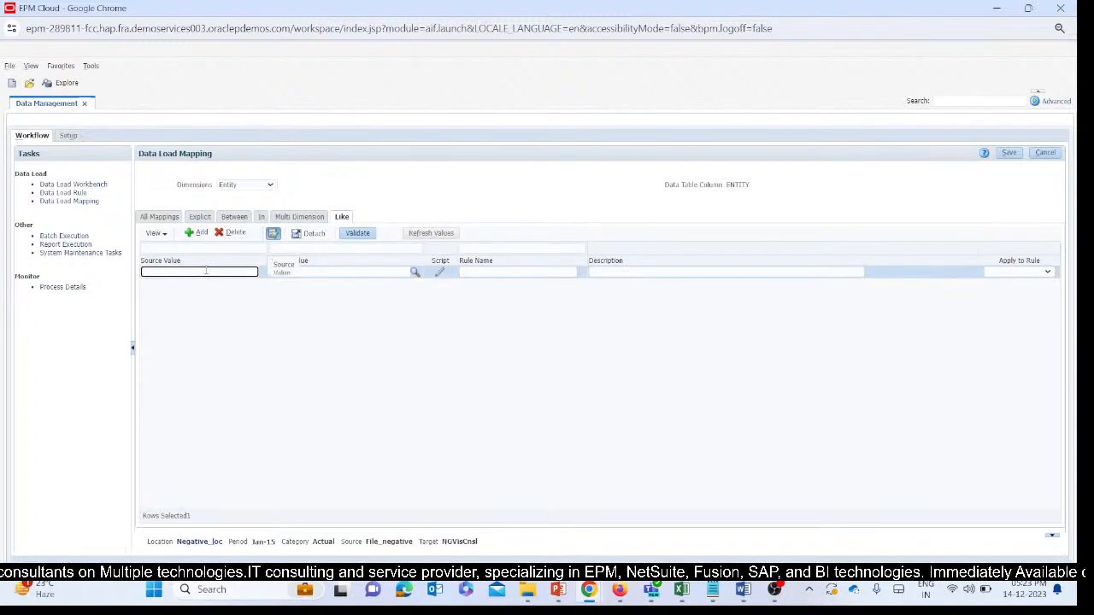
pyautogui.write('*')
pyautogui.click(387, 273)
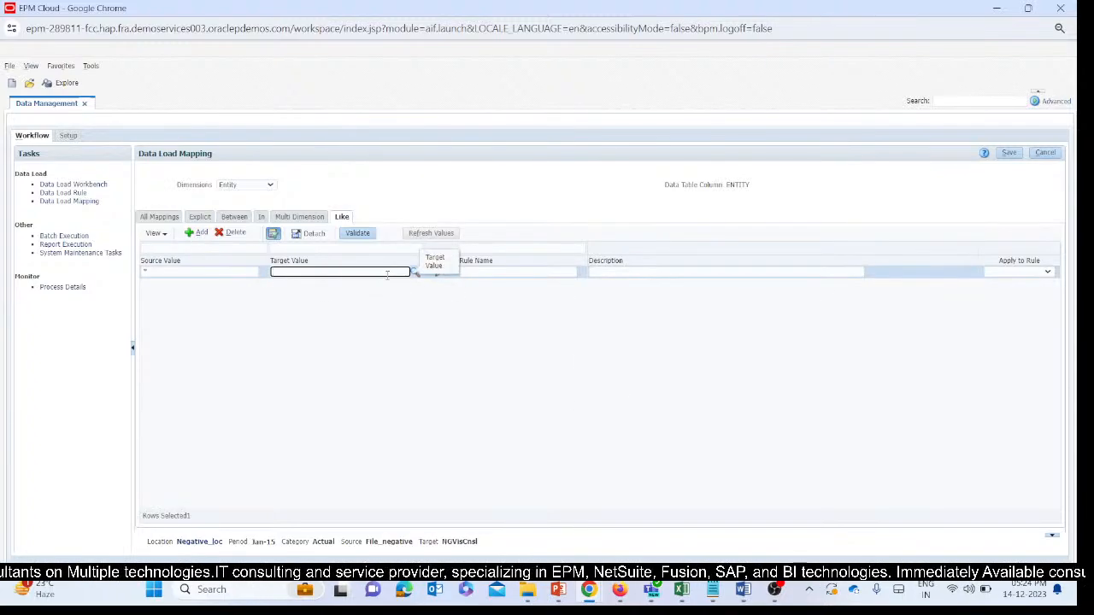
pyautogui.click(510, 272)
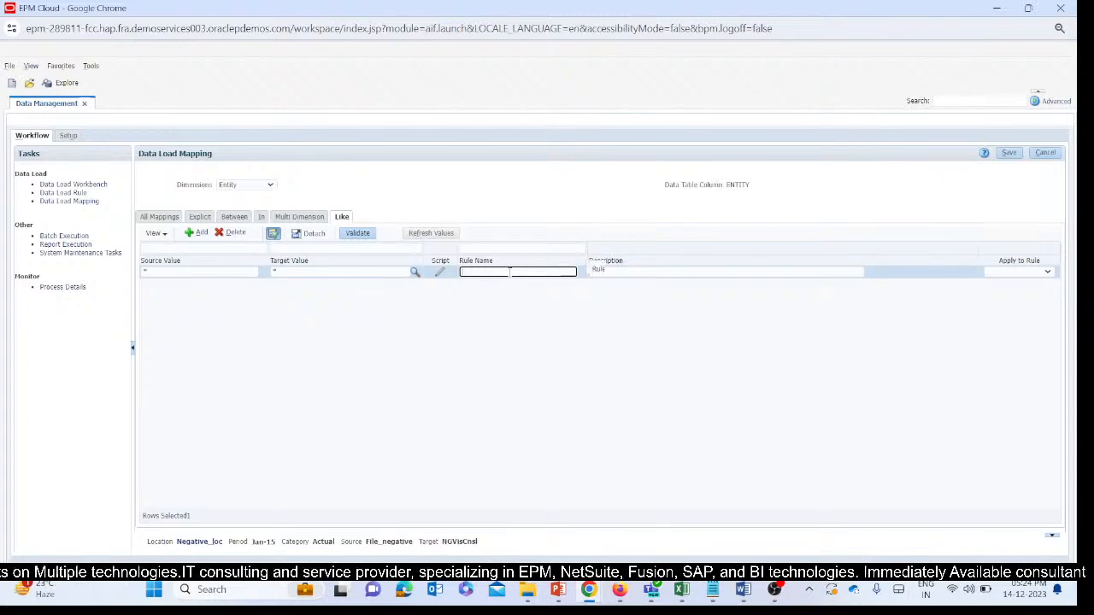
pyautogui.write('R4')
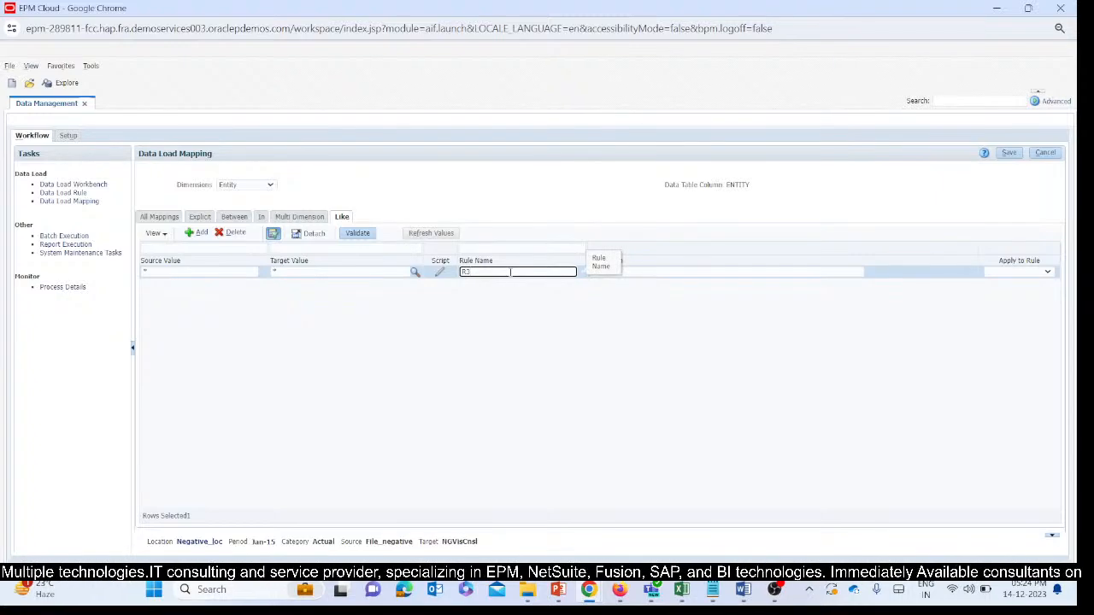
pyautogui.click(1008, 152)
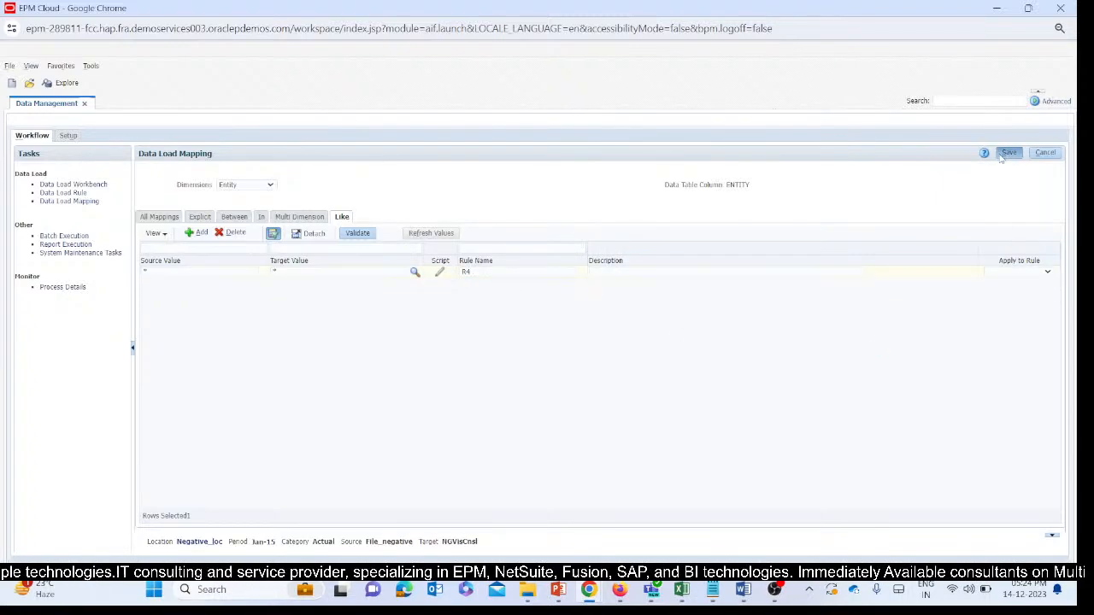
# Add and save a Like mapping for the From Currency dimension from source * to target * with rule name R5.
pyautogui.click(246, 188)
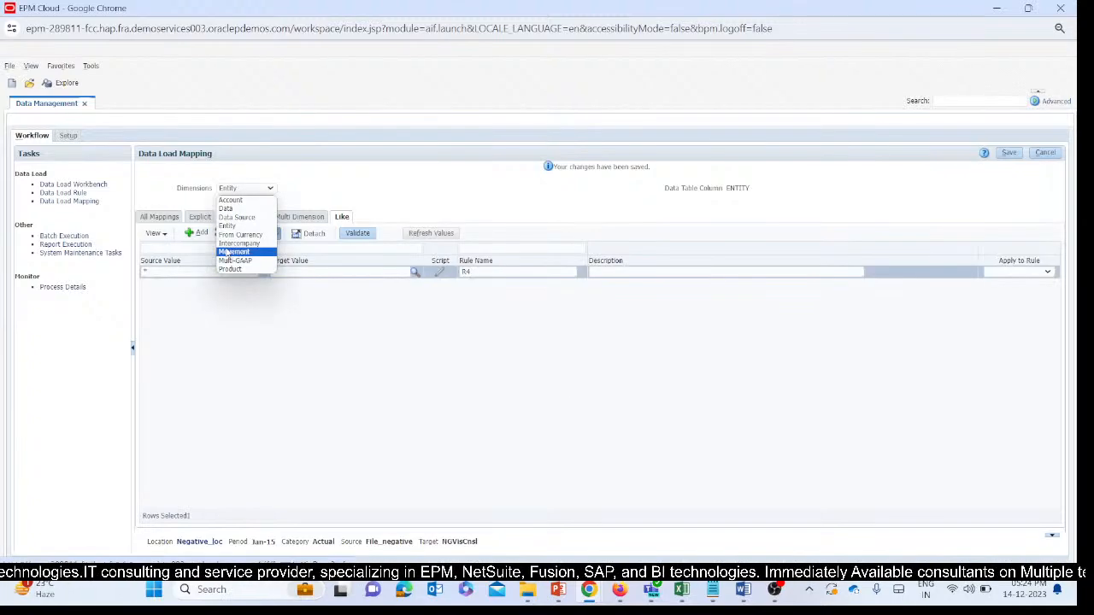
pyautogui.click(230, 248)
pyautogui.click(246, 185)
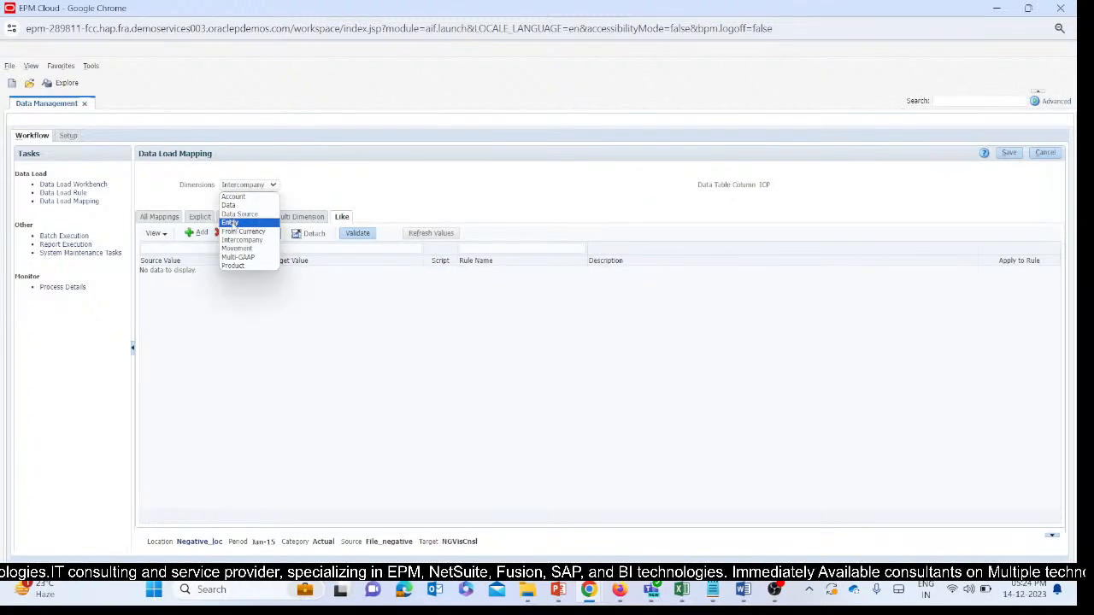
pyautogui.click(240, 242)
pyautogui.click(246, 187)
pyautogui.click(227, 255)
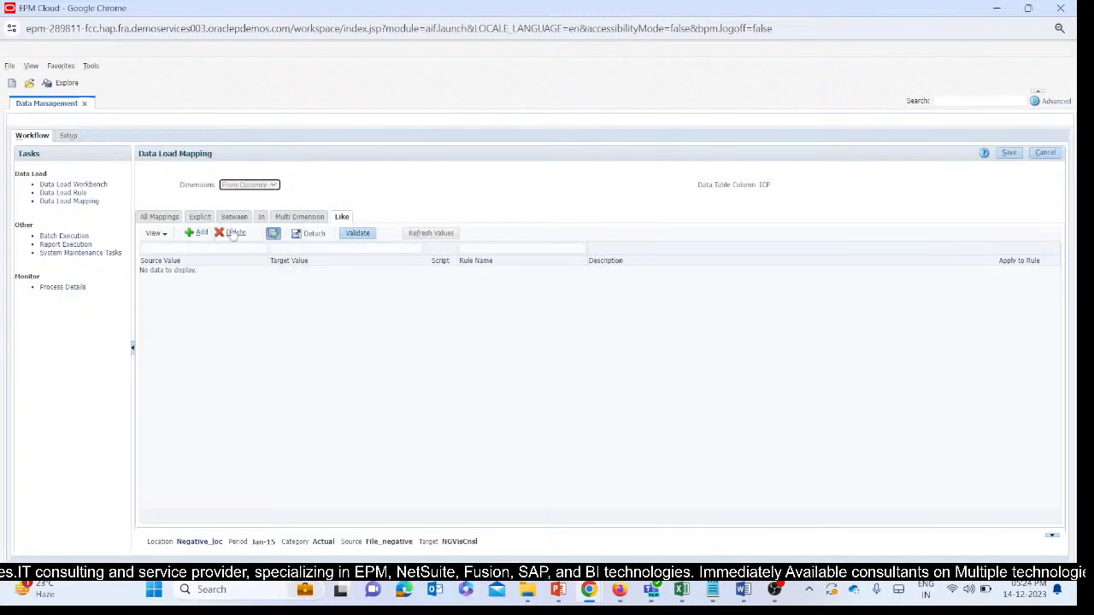
pyautogui.click(197, 233)
pyautogui.click(198, 272)
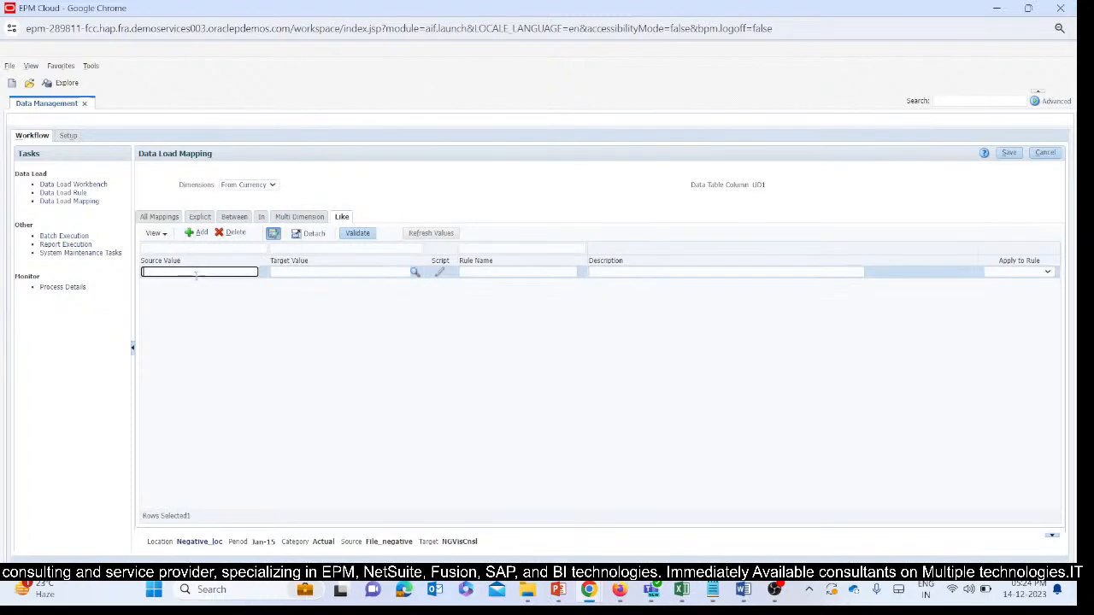
pyautogui.click(377, 272)
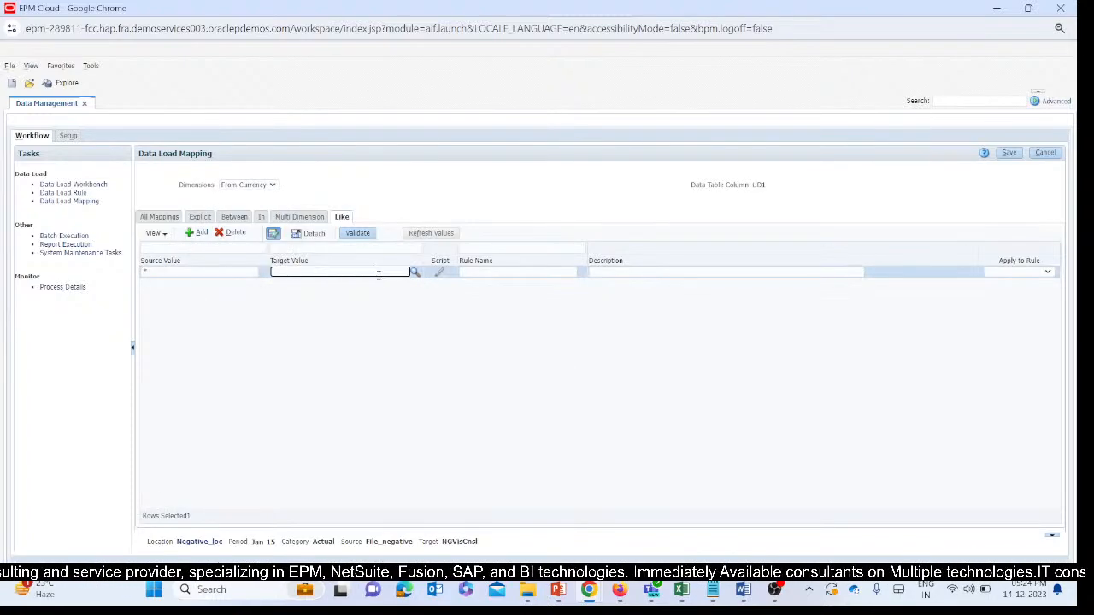
pyautogui.write('*')
pyautogui.click(540, 299)
pyautogui.click(527, 272)
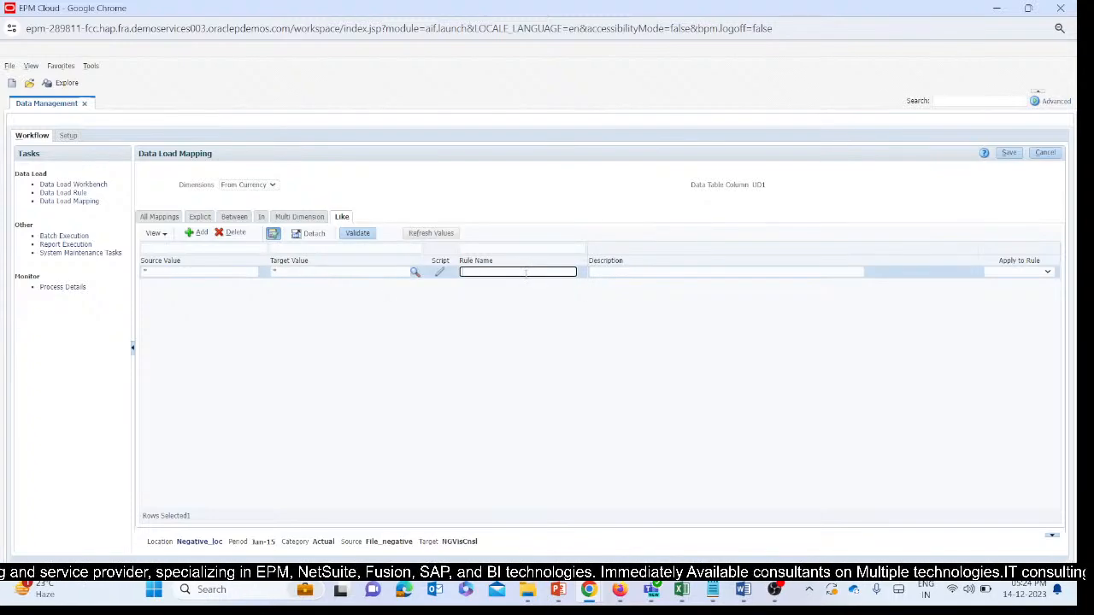
pyautogui.write('R5')
pyautogui.click(619, 328)
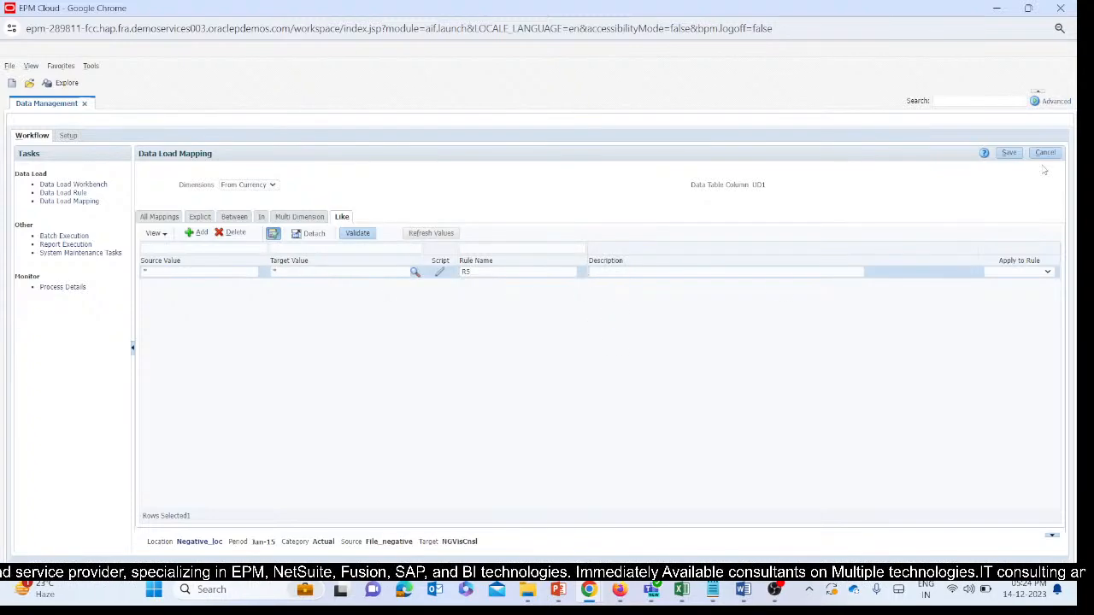
pyautogui.click(1002, 153)
# Add a Like mapping row for the Intercompany dimension with source value *, leaving the target value blank.
pyautogui.click(248, 187)
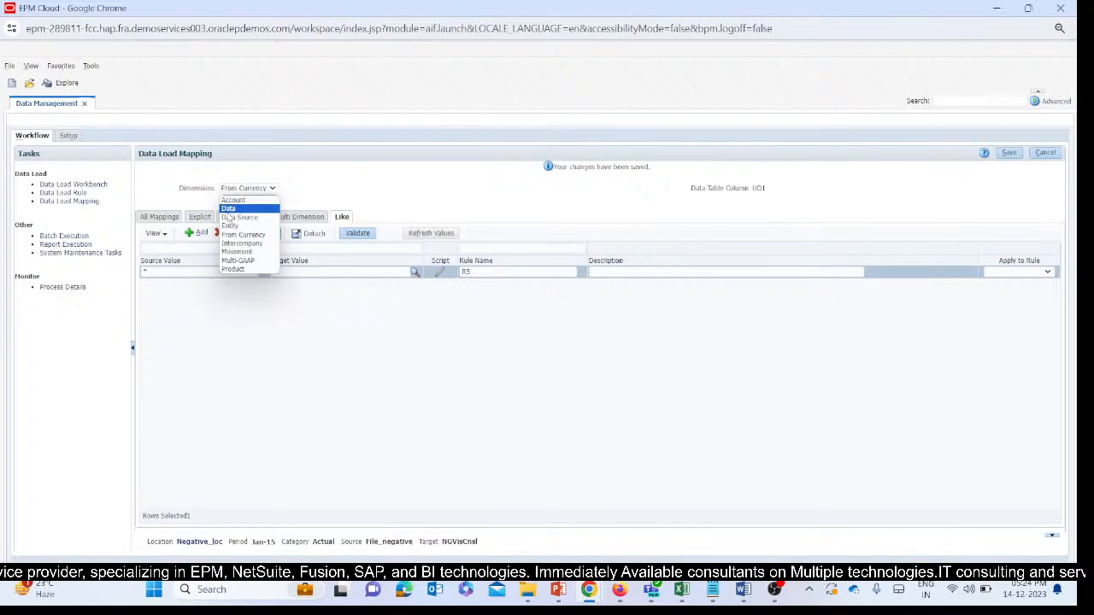
pyautogui.click(242, 242)
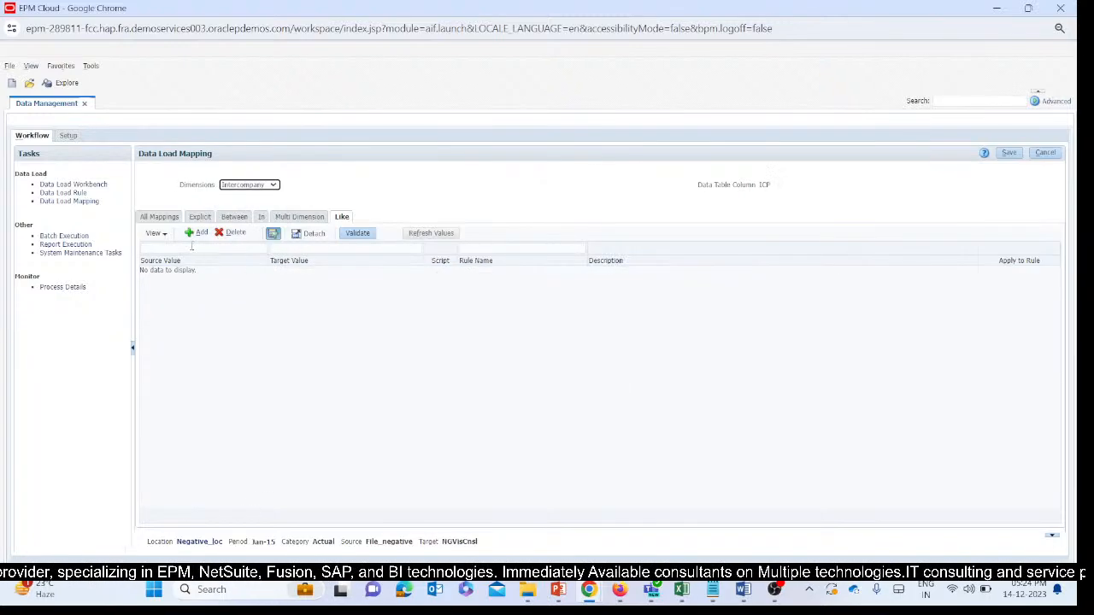
pyautogui.click(197, 233)
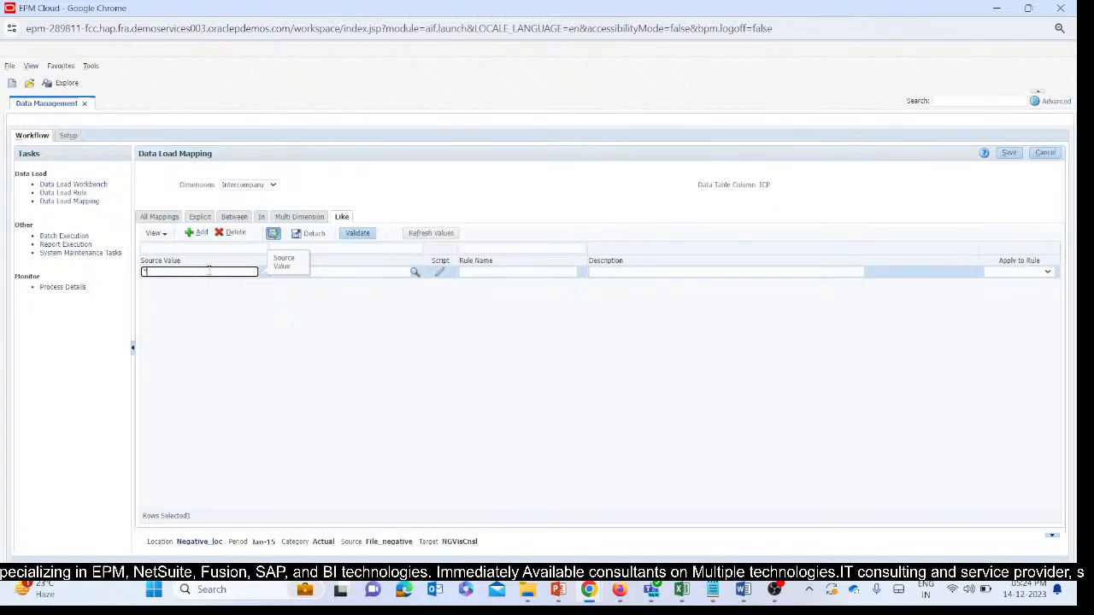
pyautogui.click(332, 272)
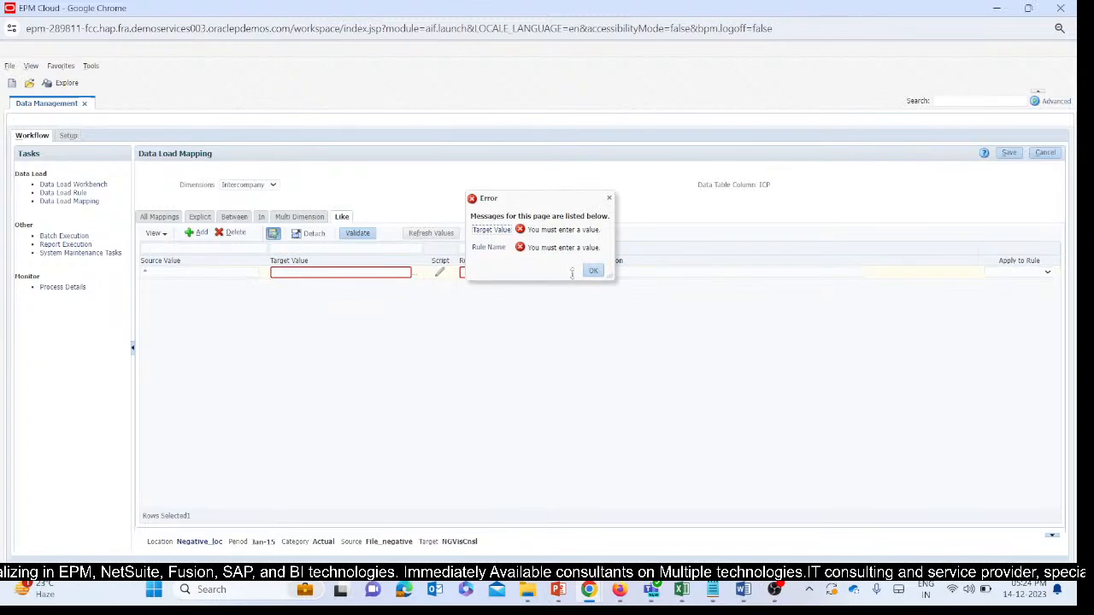
pyautogui.click(593, 271)
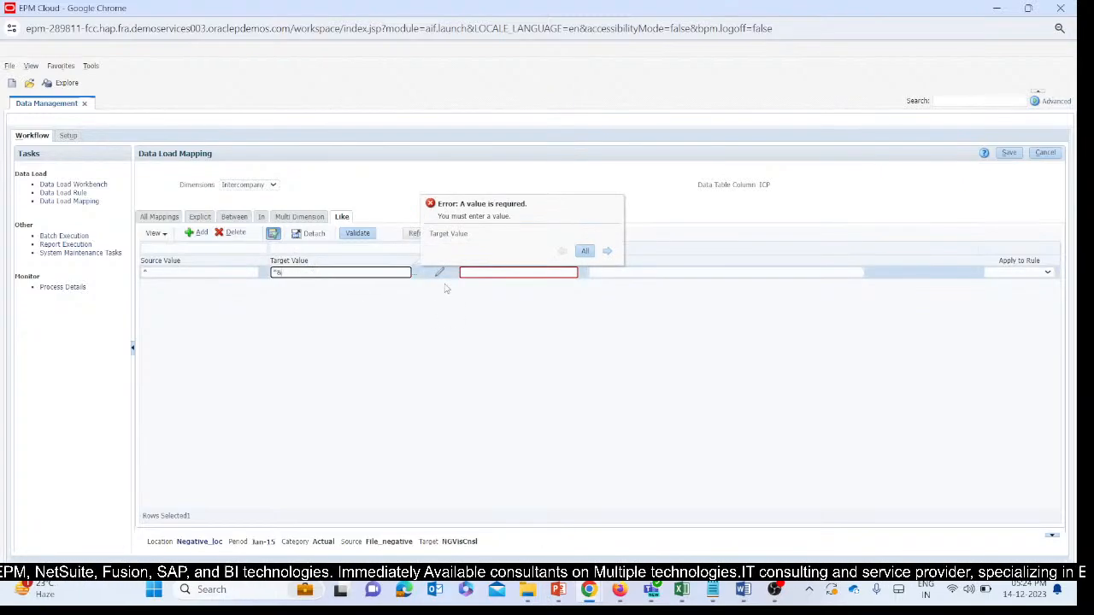
pyautogui.click(509, 275)
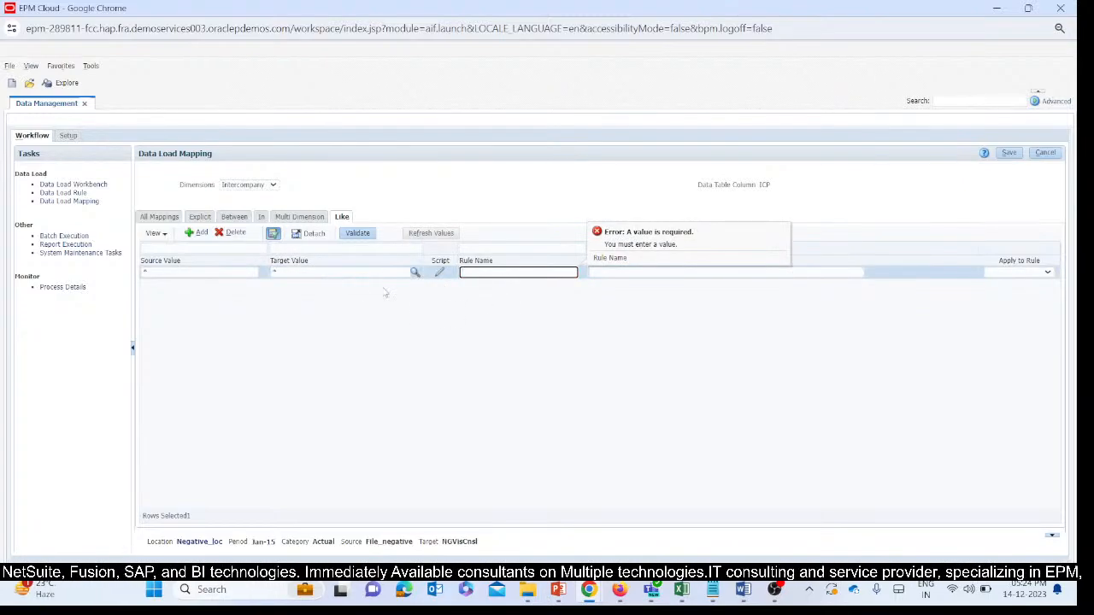
pyautogui.click(330, 273)
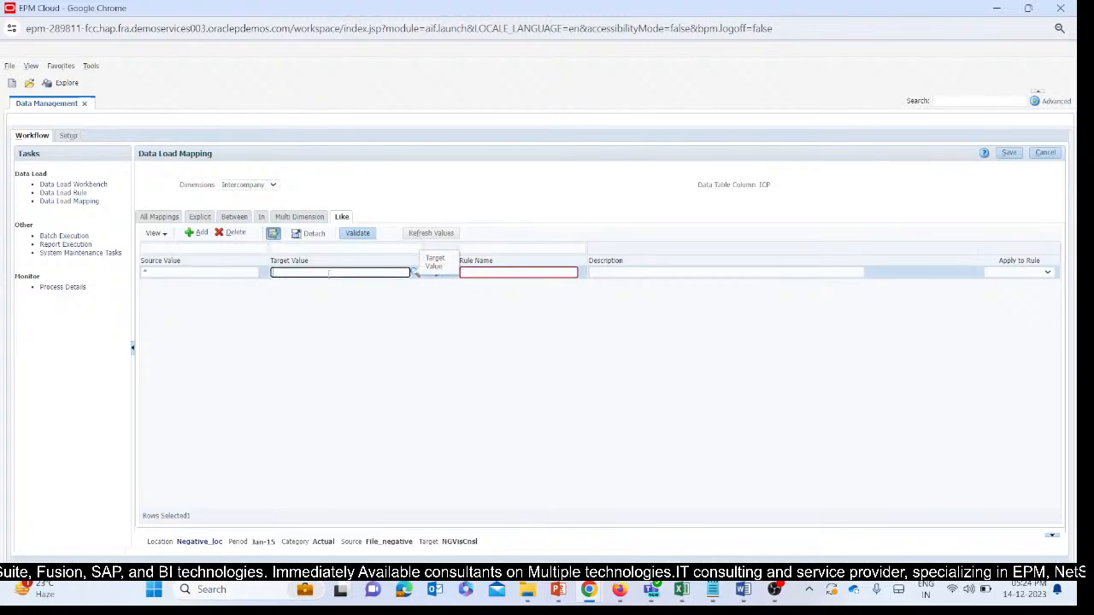
# Refresh the Intercompany member list in Online mode and choose FCCS_No Intercompany as the mapping's target value.
pyautogui.moveTo(589, 590)
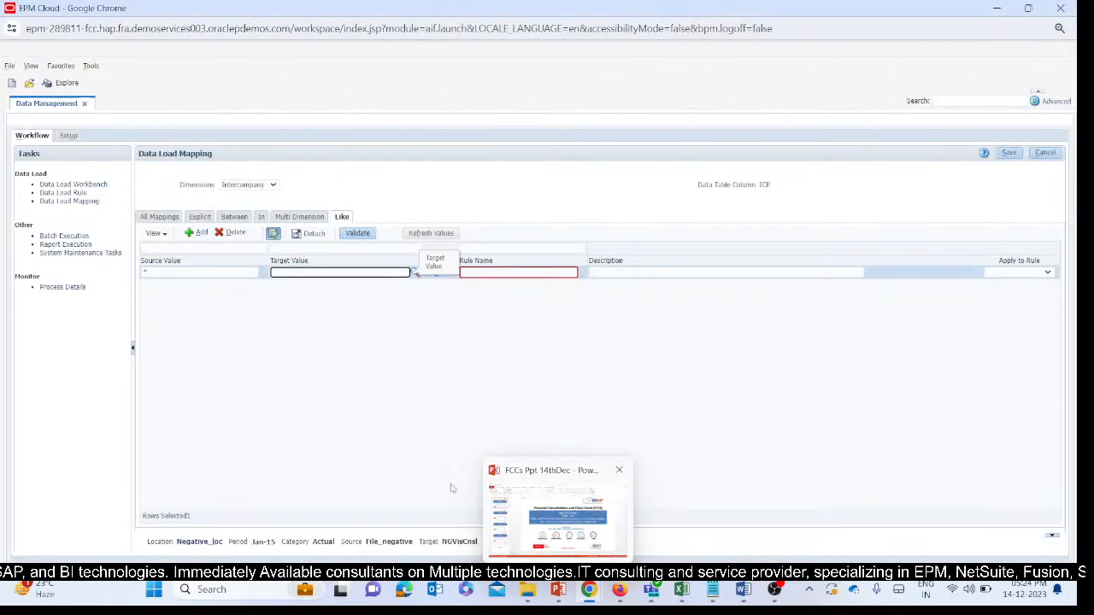
pyautogui.click(414, 276)
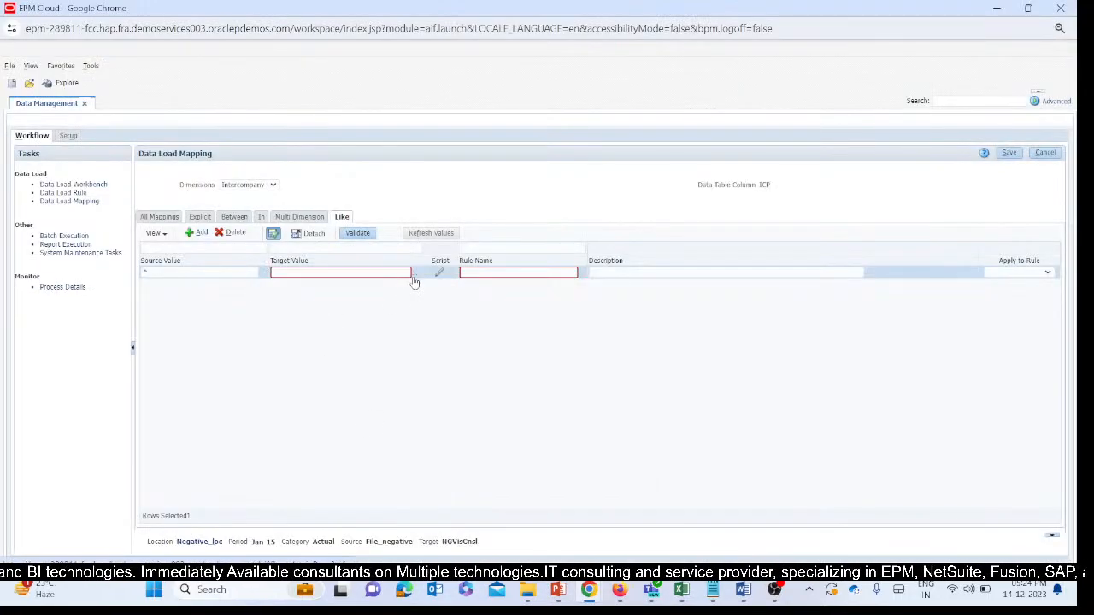
pyautogui.click(422, 273)
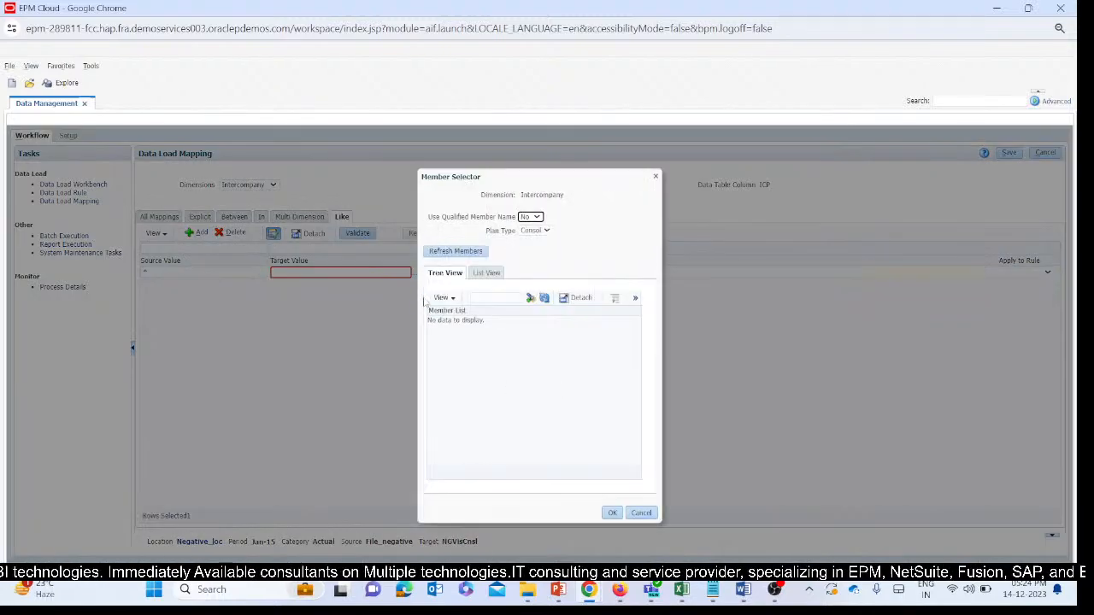
pyautogui.click(461, 253)
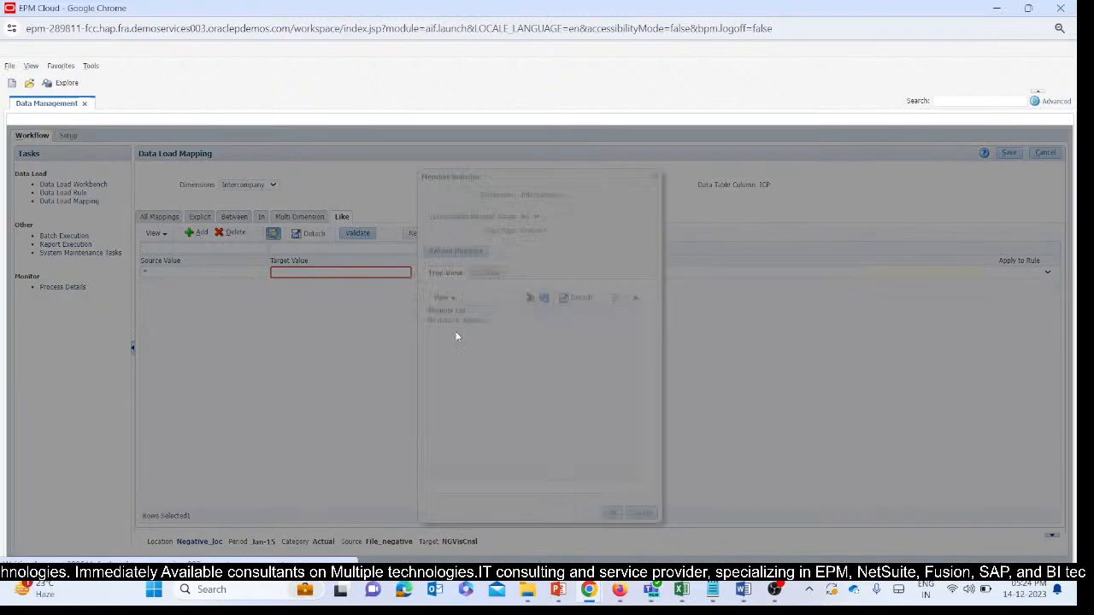
pyautogui.click(551, 365)
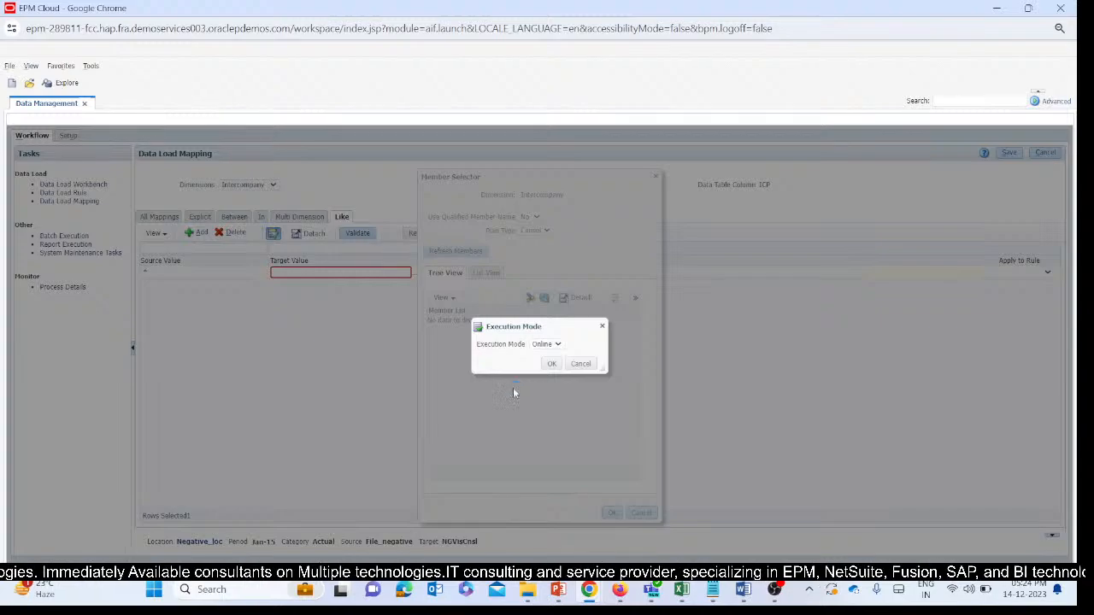
pyautogui.click(432, 320)
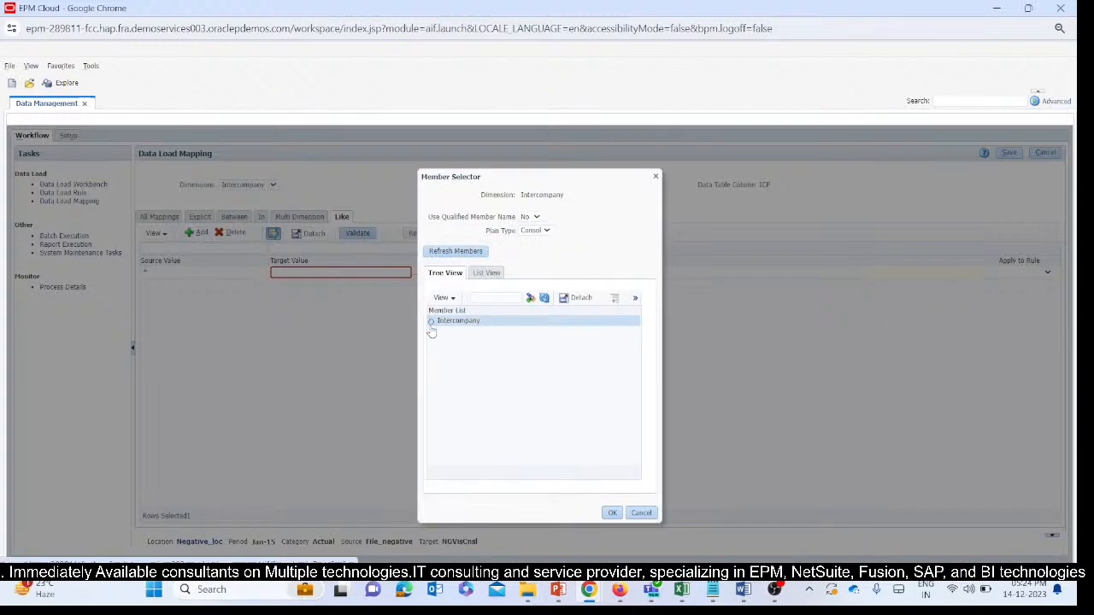
pyautogui.click(441, 331)
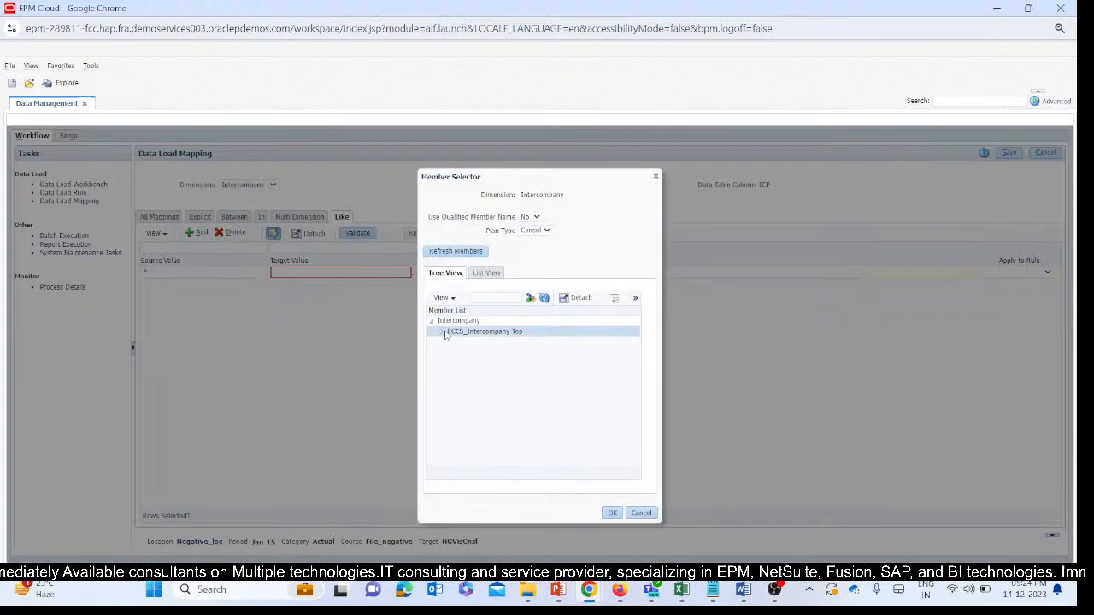
pyautogui.click(462, 342)
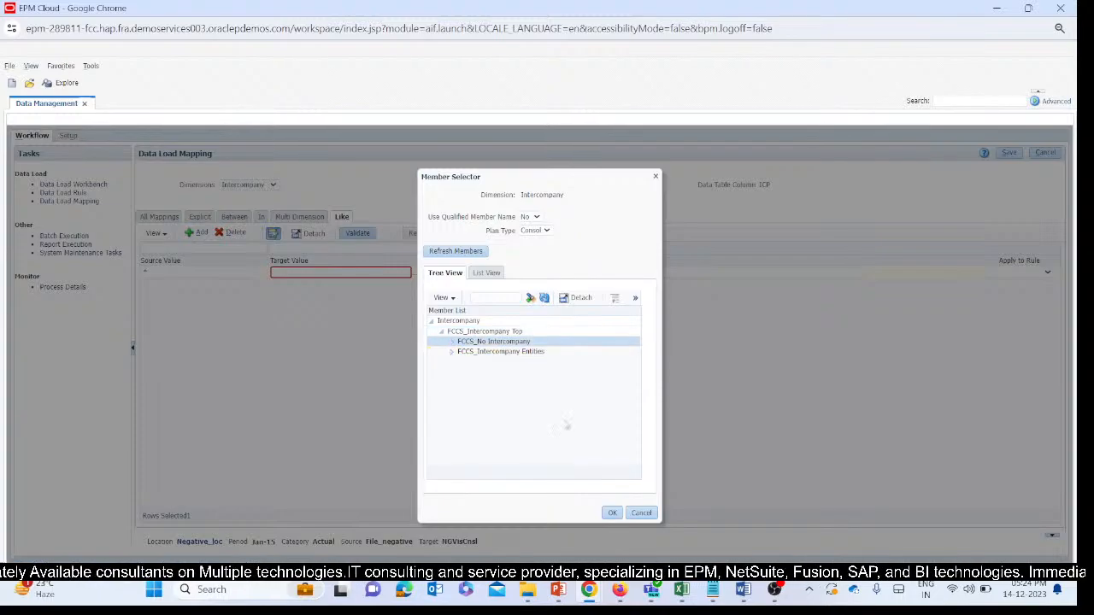
pyautogui.click(613, 513)
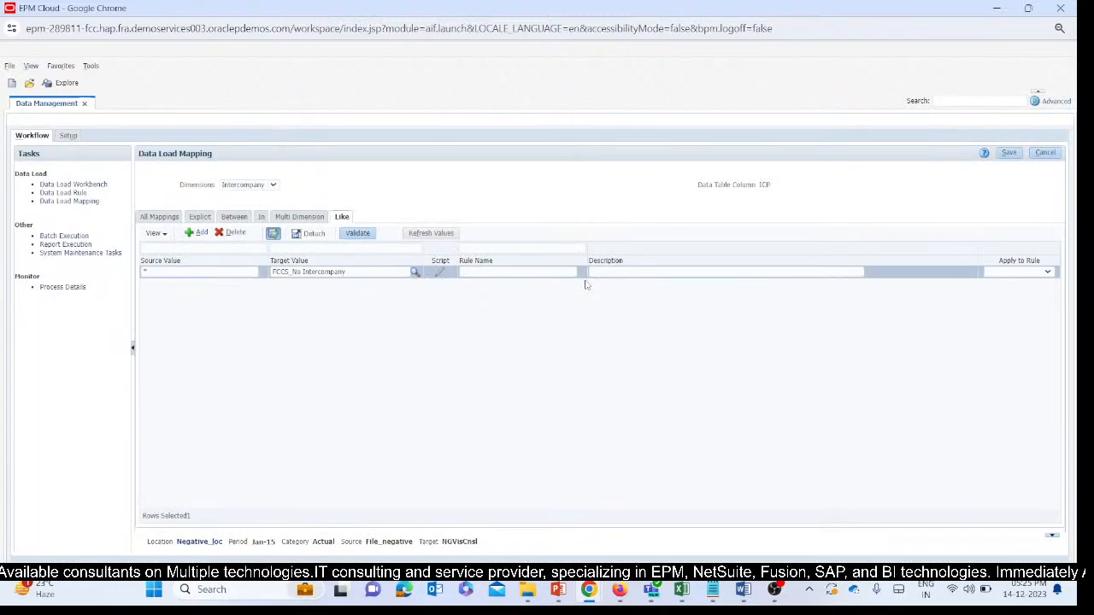
# Name the Intercompany mapping rule R7 and save it.
pyautogui.click(550, 272)
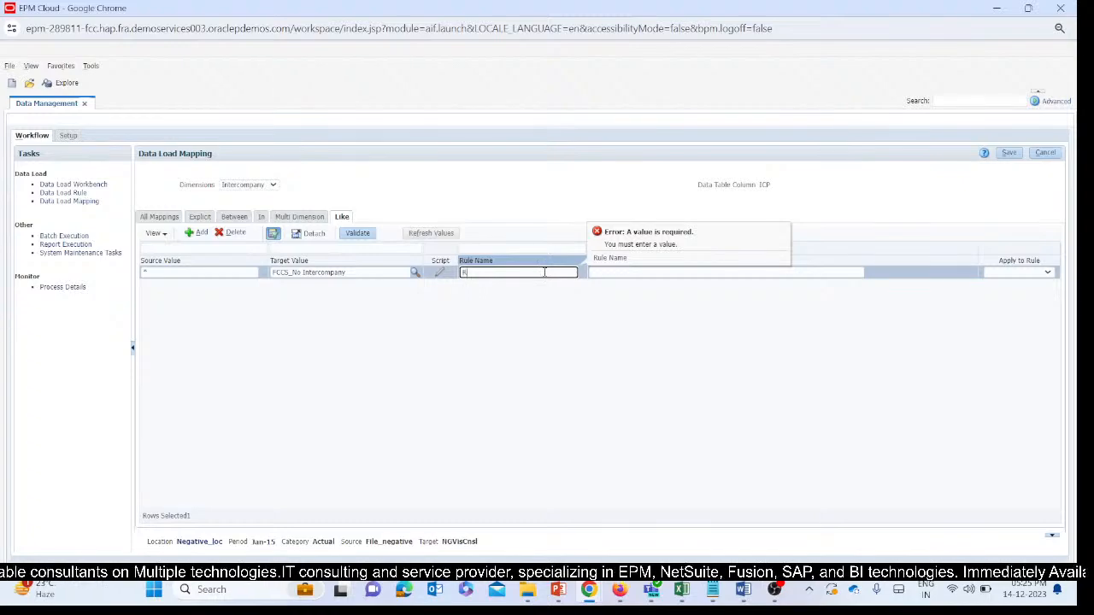
pyautogui.click(622, 325)
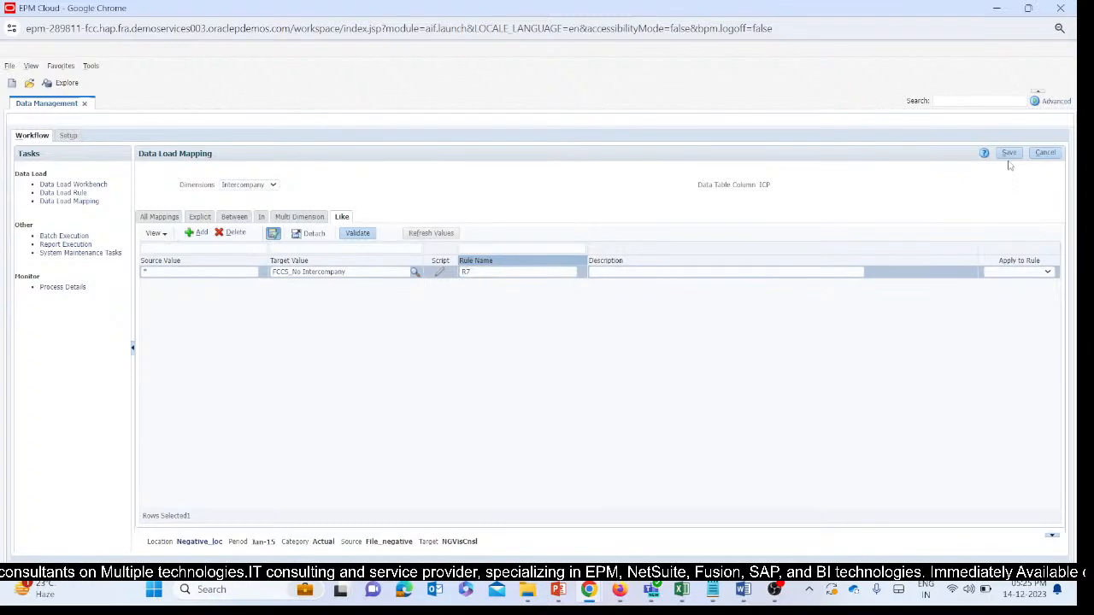
pyautogui.click(1009, 154)
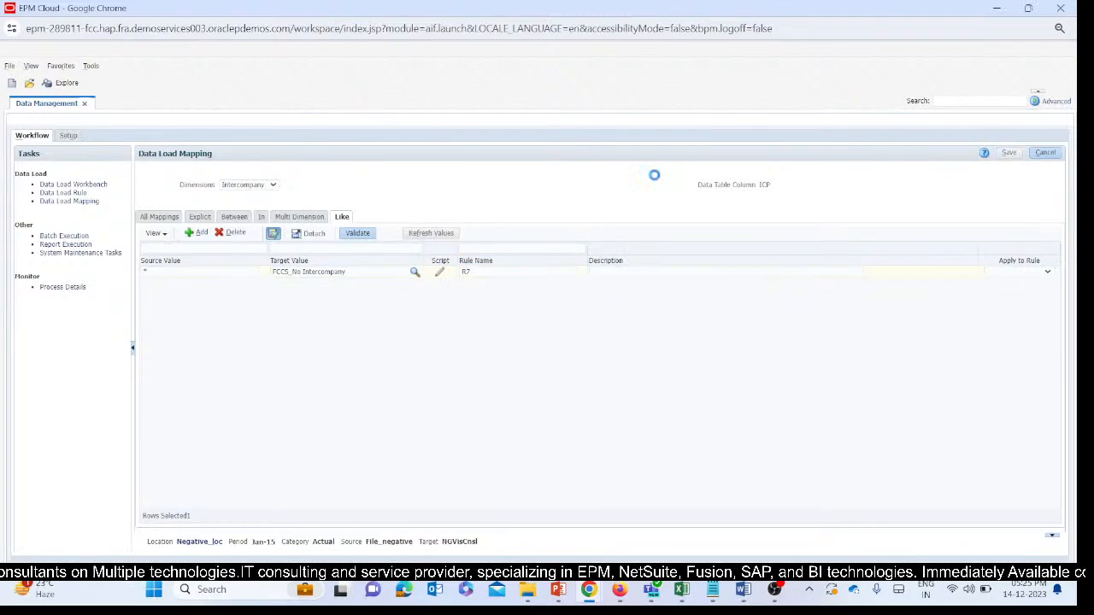
# Bring up the Multi-GAAP dimension's Like mapping and save it with its existing FCCS_Local GAAP target.
pyautogui.click(252, 190)
pyautogui.click(242, 258)
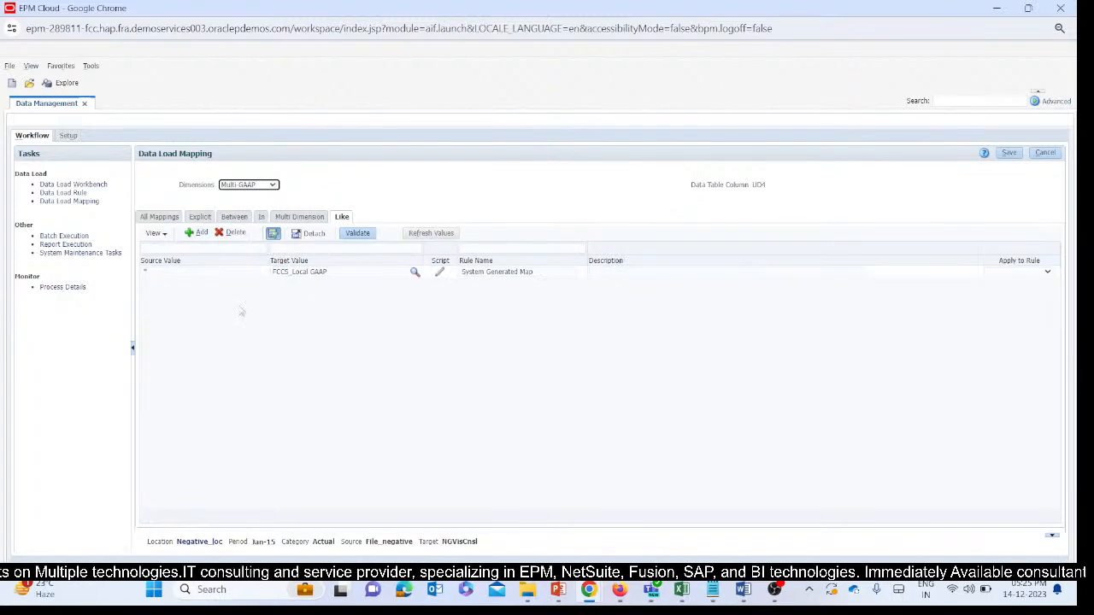
pyautogui.click(1009, 153)
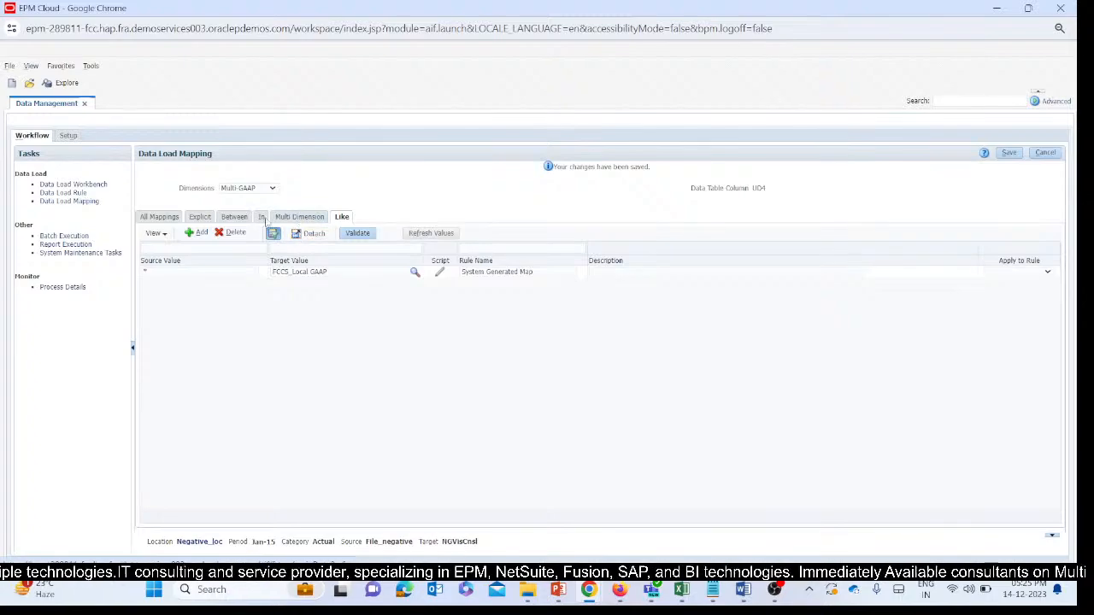
# Add and save a Like mapping for the Product dimension from source * to target * with rule name R9.
pyautogui.click(248, 188)
pyautogui.click(243, 266)
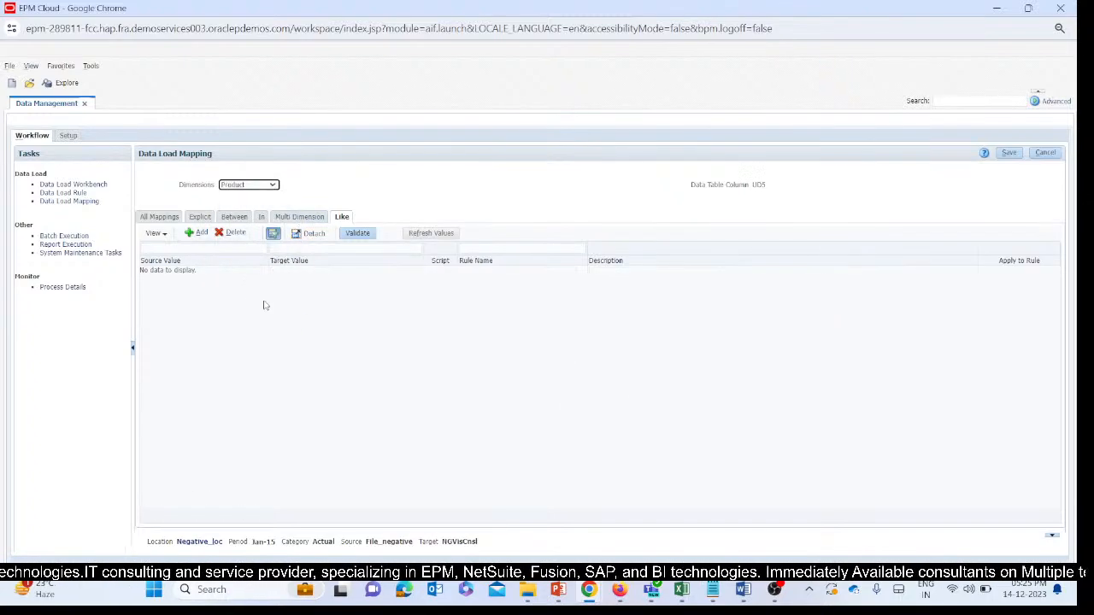
pyautogui.click(197, 233)
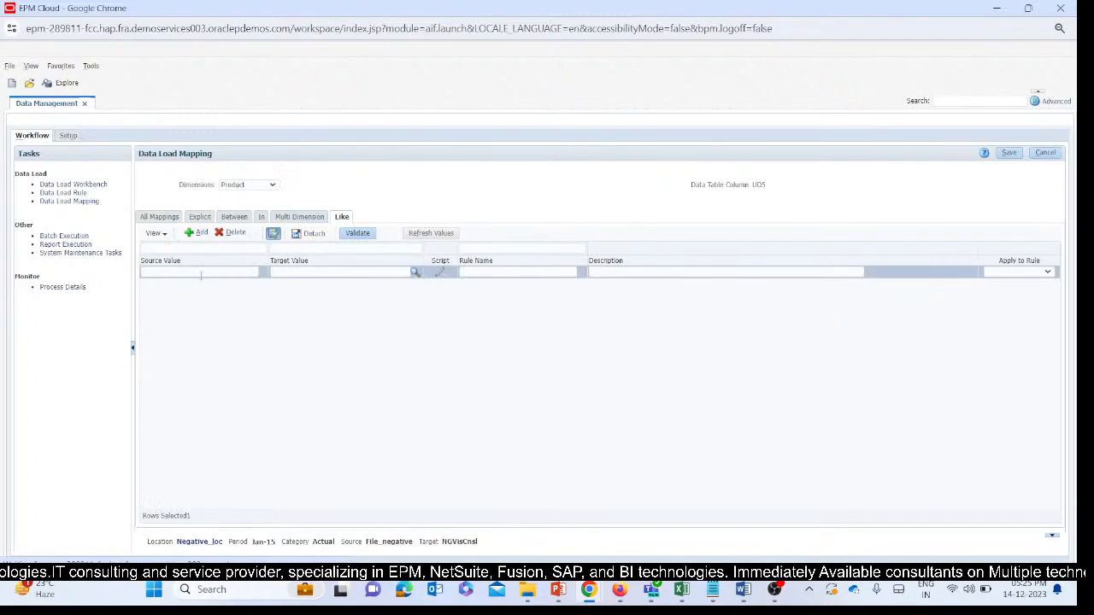
pyautogui.write('*')
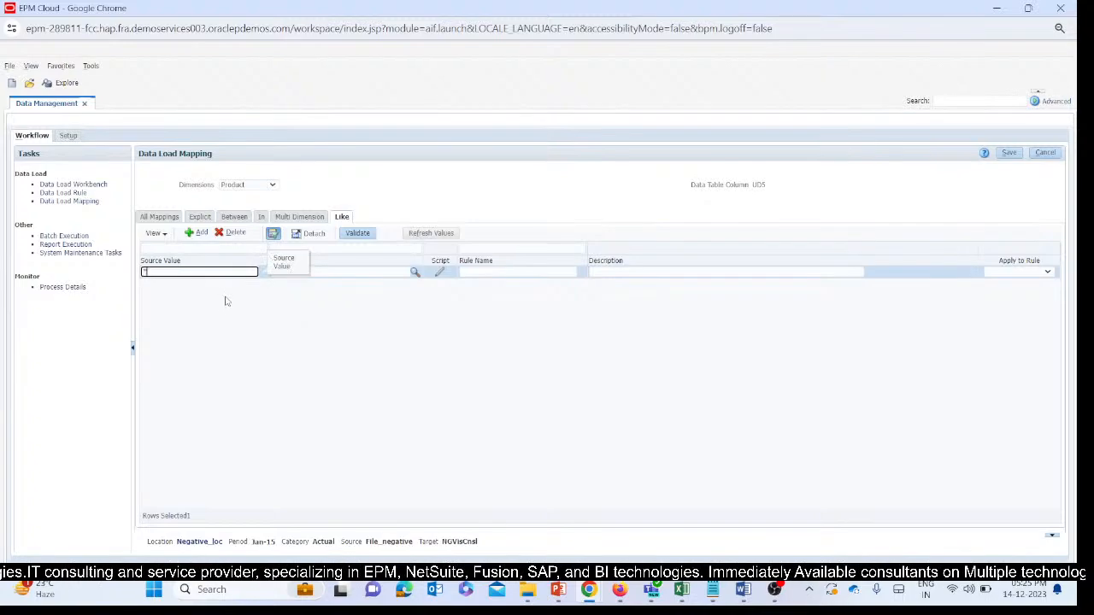
pyautogui.click(332, 275)
pyautogui.click(332, 273)
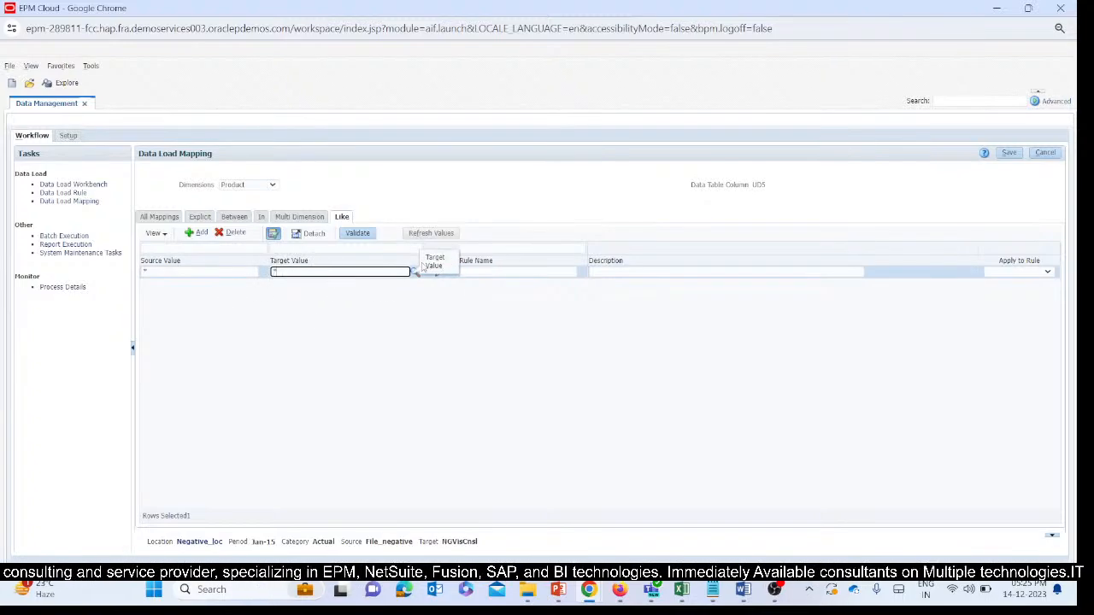
pyautogui.click(481, 272)
pyautogui.write('R')
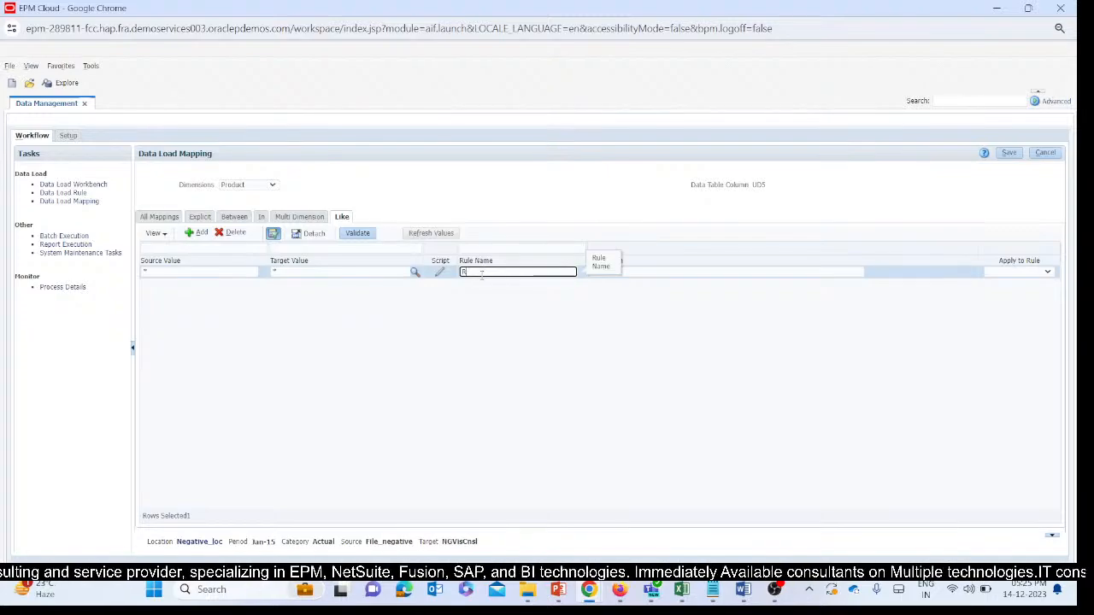
pyautogui.write('9')
pyautogui.click(539, 342)
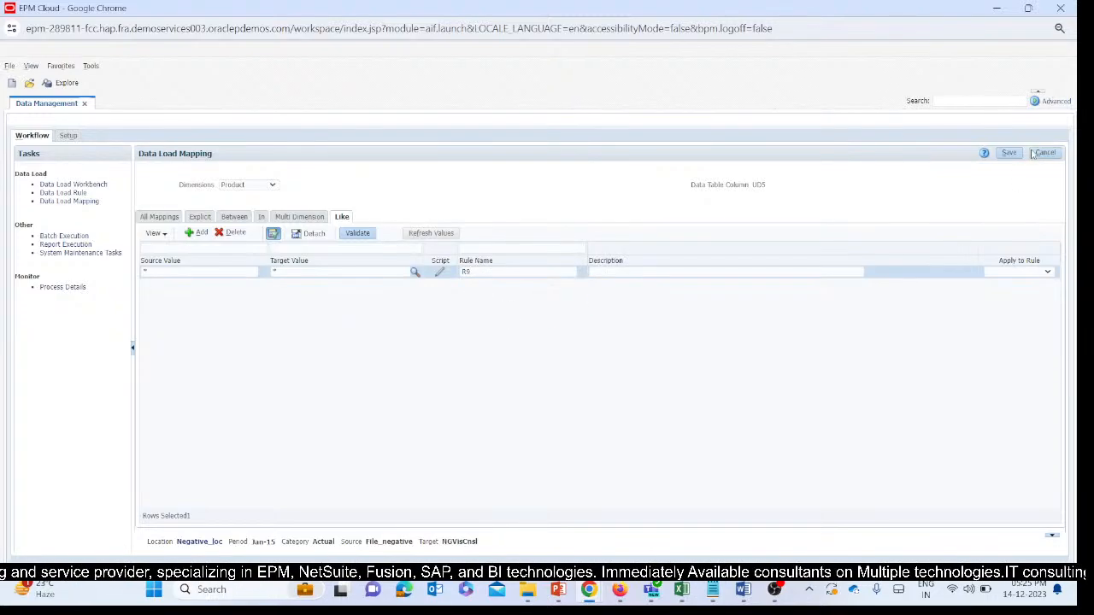
pyautogui.click(1014, 153)
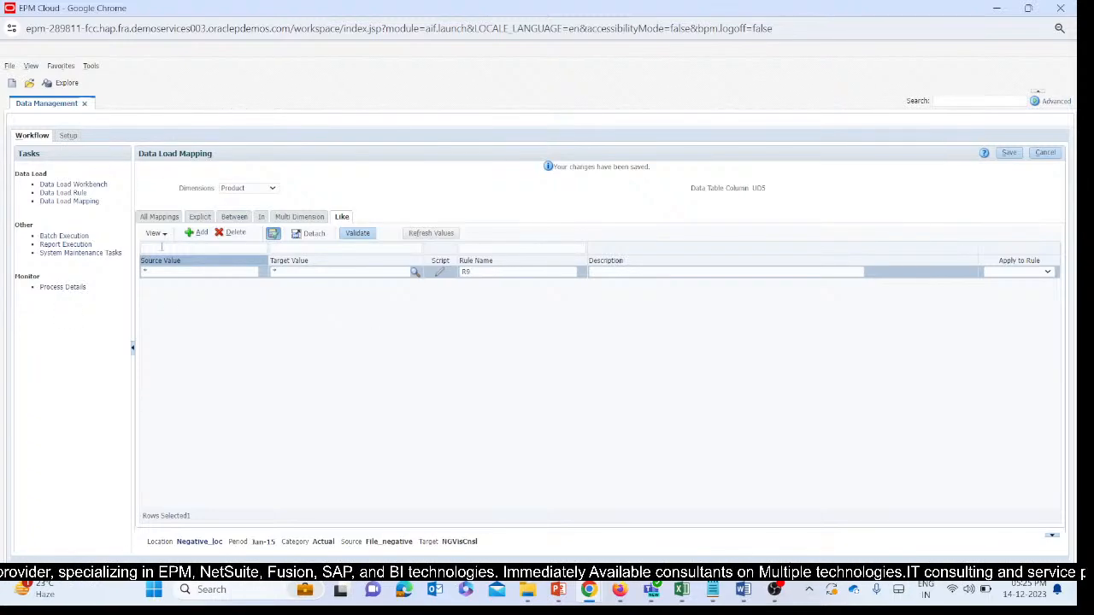
pyautogui.click(246, 189)
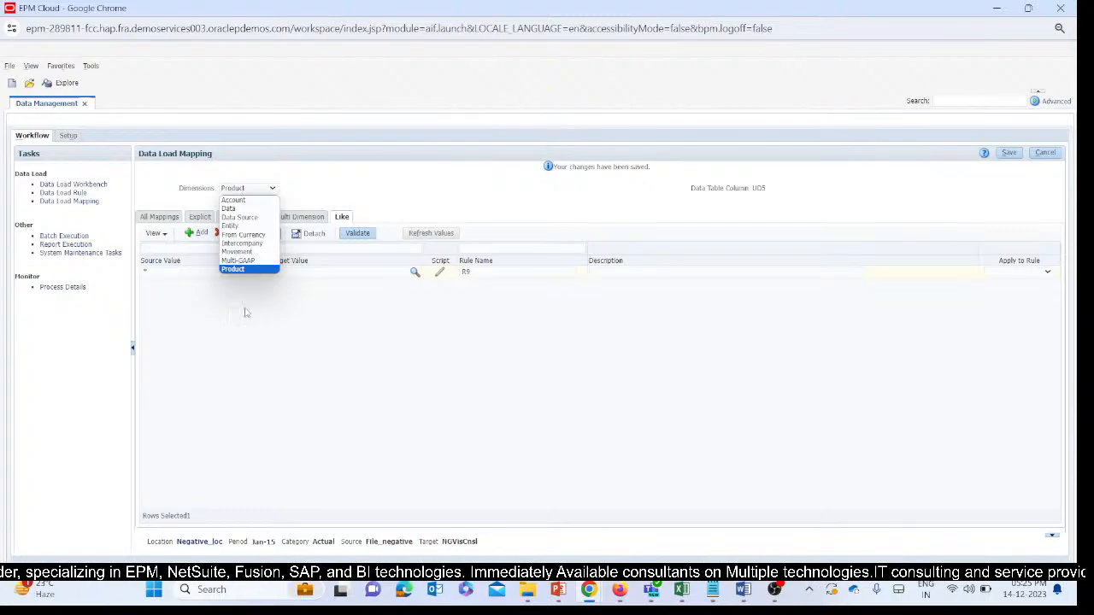
pyautogui.click(245, 313)
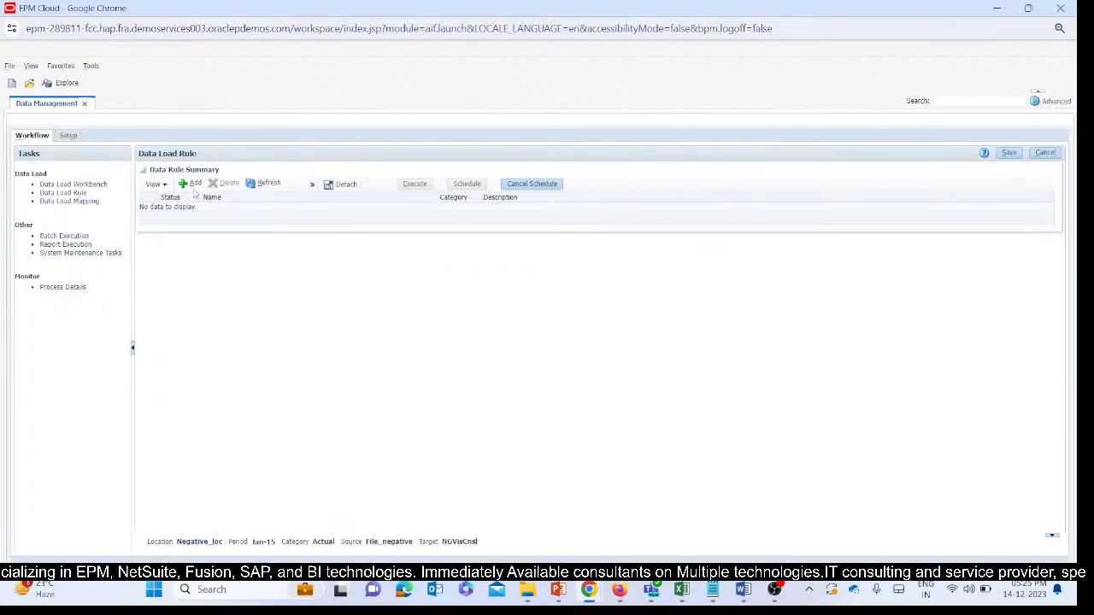
# Add a data load rule named Neg_DLR and assign it the import format NegativeToP_IMF.
pyautogui.click(195, 186)
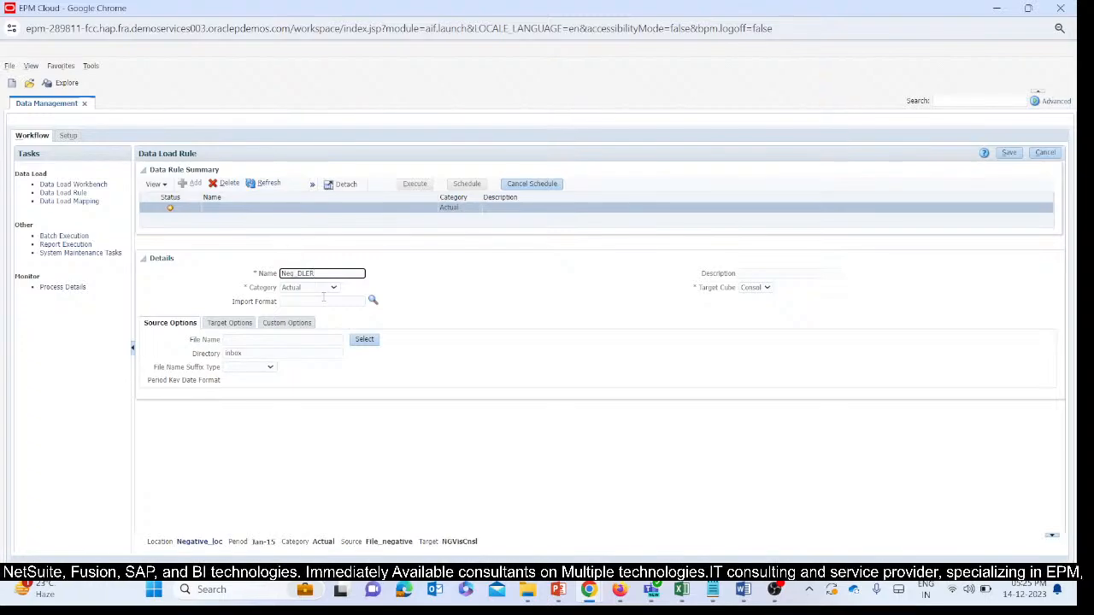
pyautogui.press('BackSpace')
pyautogui.press('BackSpace')
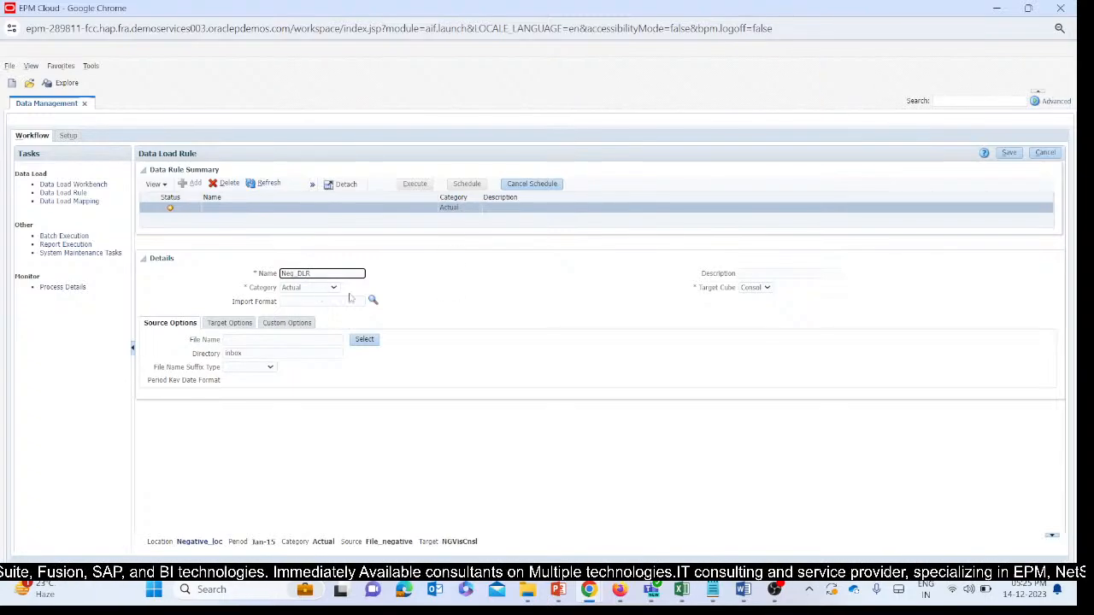
pyautogui.click(360, 301)
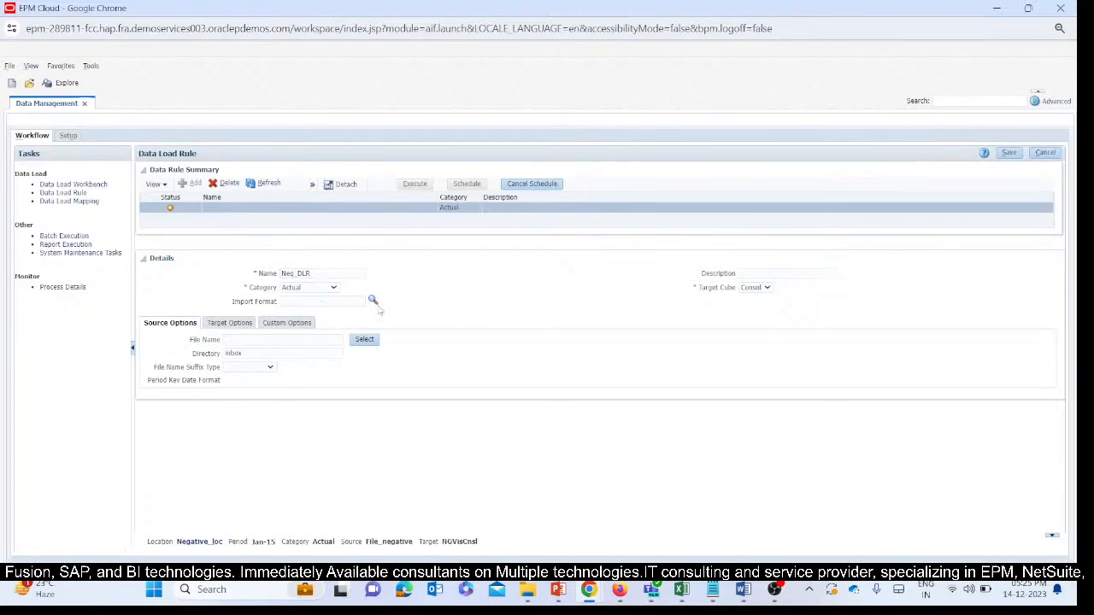
pyautogui.click(373, 301)
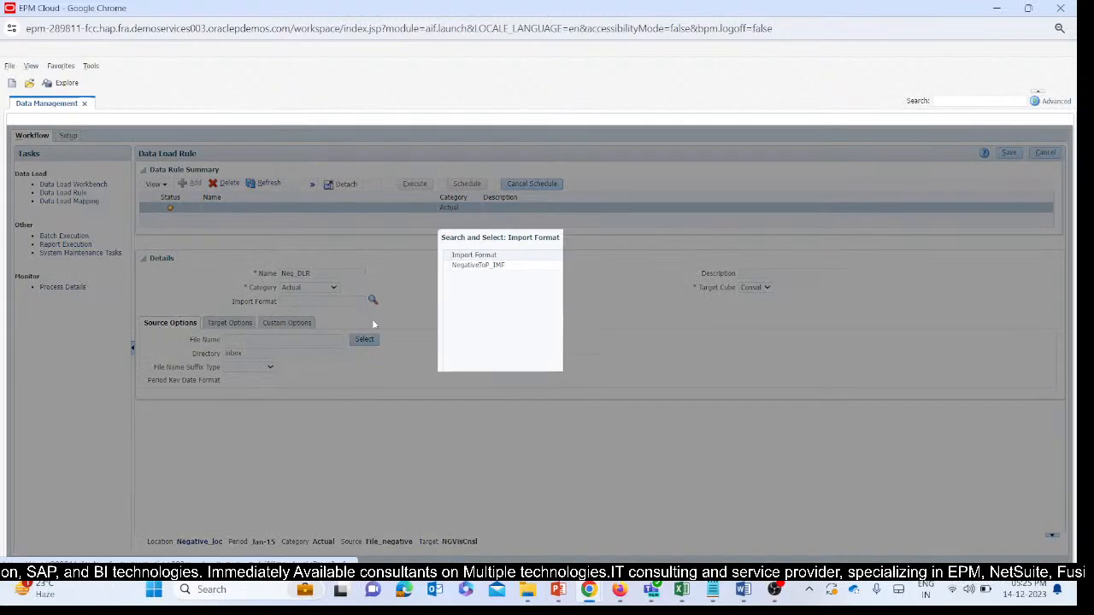
pyautogui.click(491, 266)
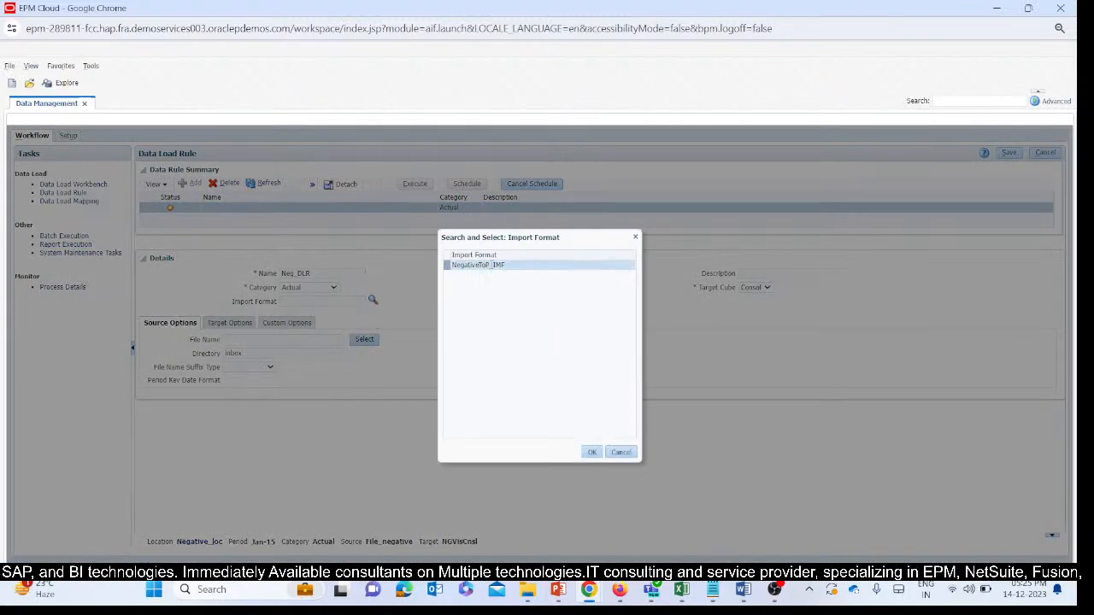
pyautogui.click(592, 452)
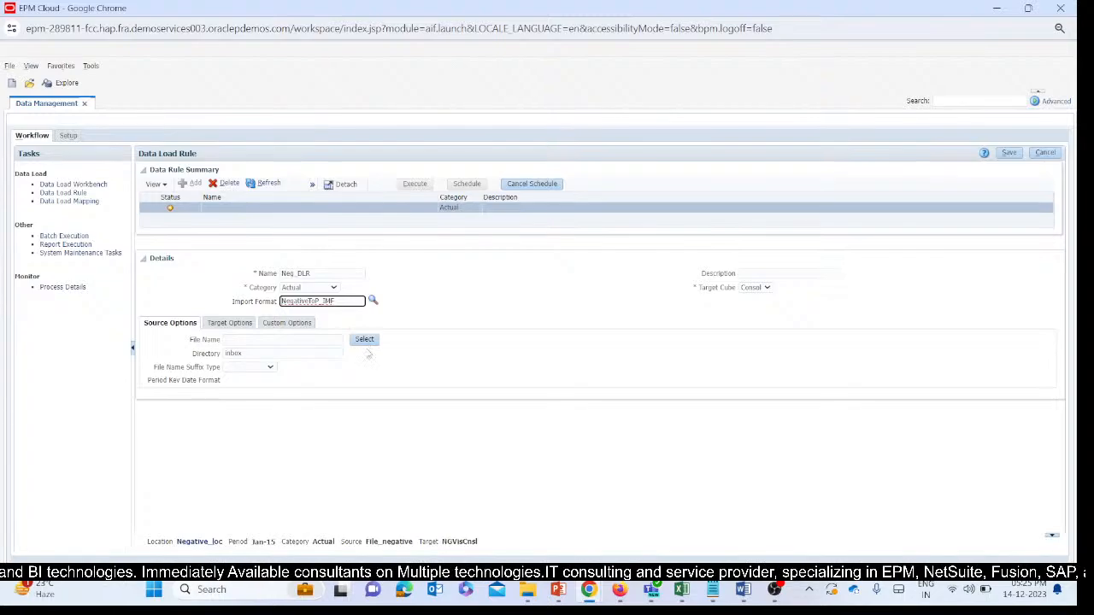
# Switch to the T164_TB_DMUpload_Negativesign workbook in Excel and save it as CSV in the DM tickets folder, replacing the existing file.
pyautogui.moveTo(650, 590)
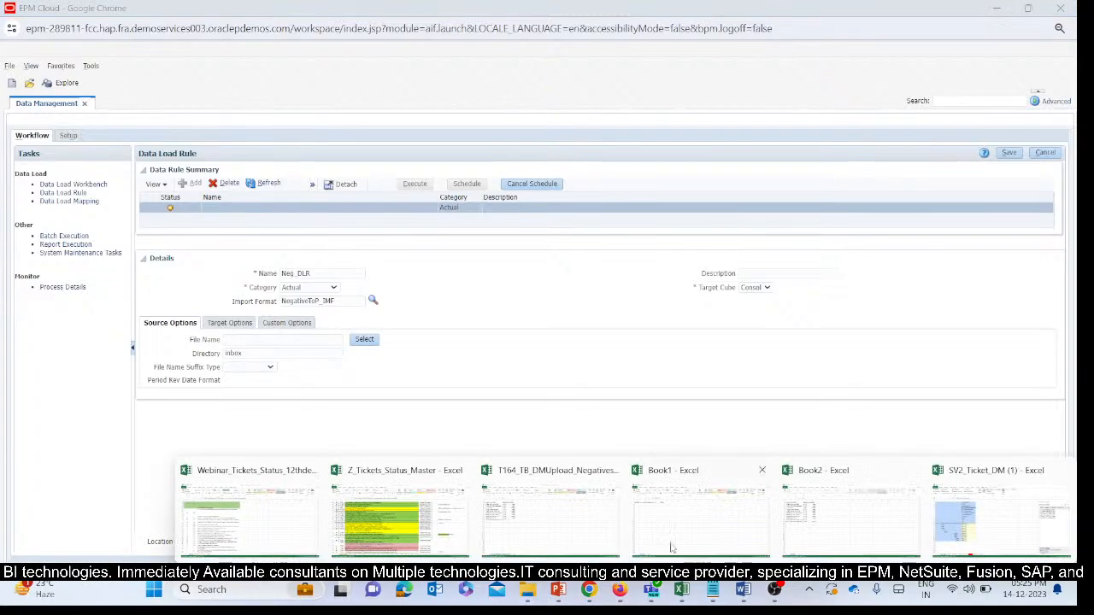
pyautogui.click(552, 508)
pyautogui.click(415, 373)
pyautogui.click(19, 24)
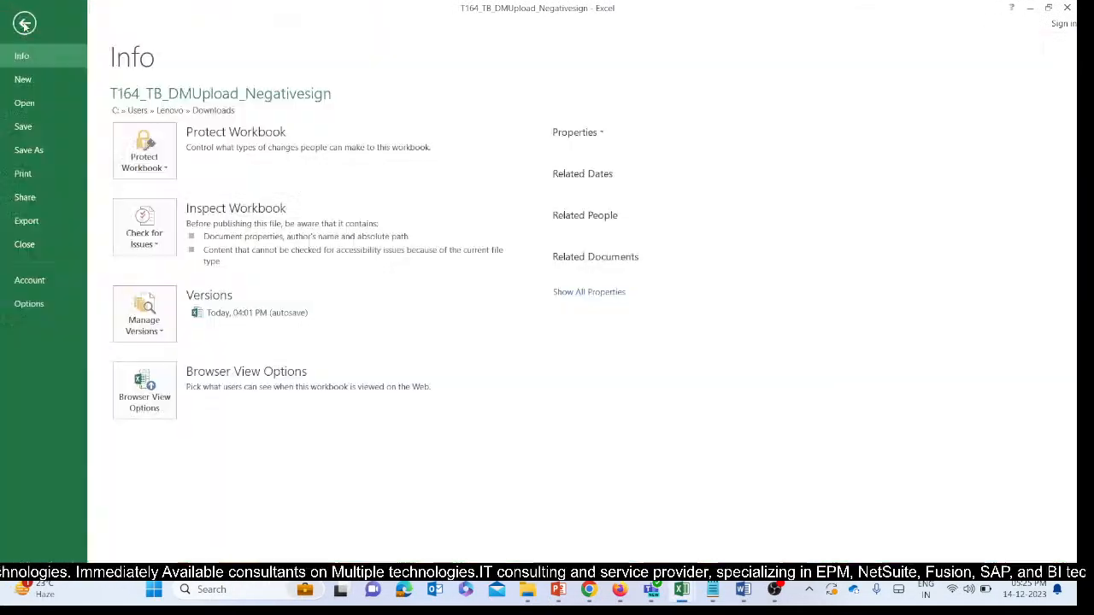
pyautogui.click(26, 149)
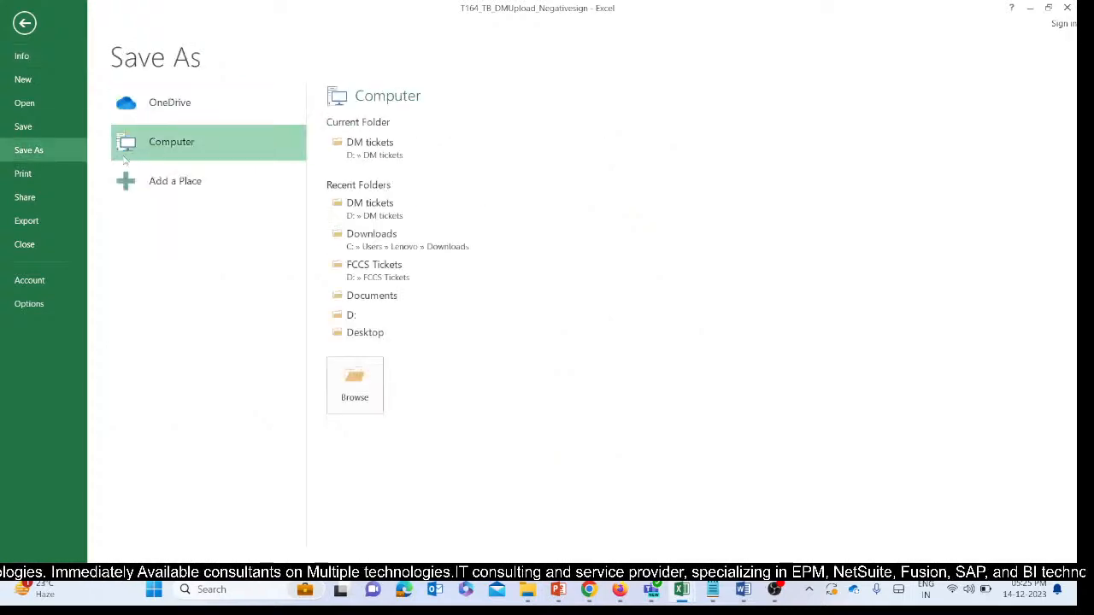
pyautogui.doubleClick(196, 147)
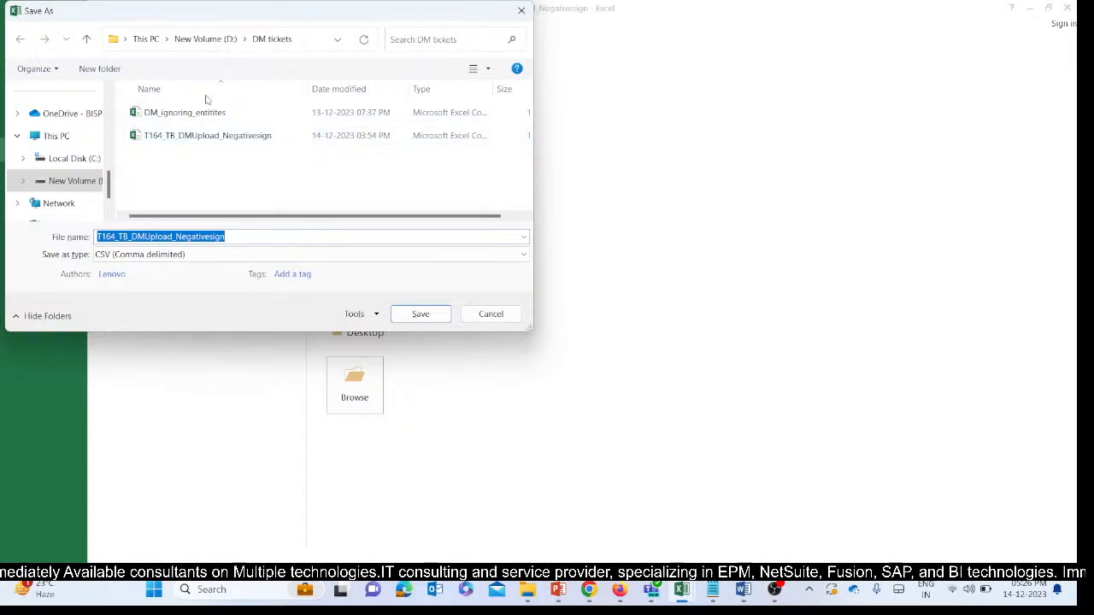
pyautogui.click(276, 239)
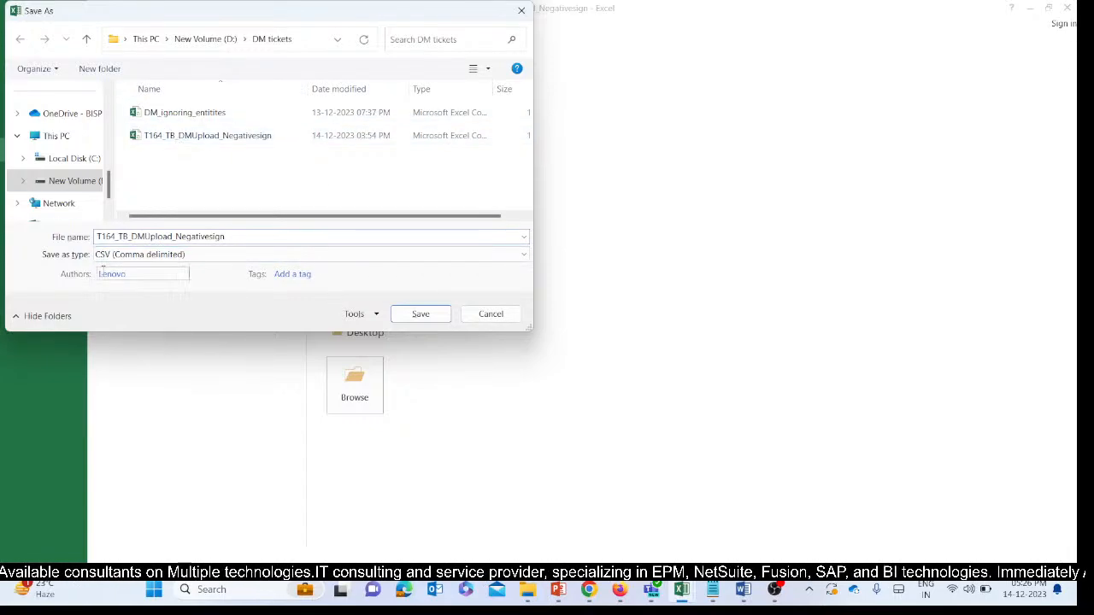
pyautogui.click(419, 314)
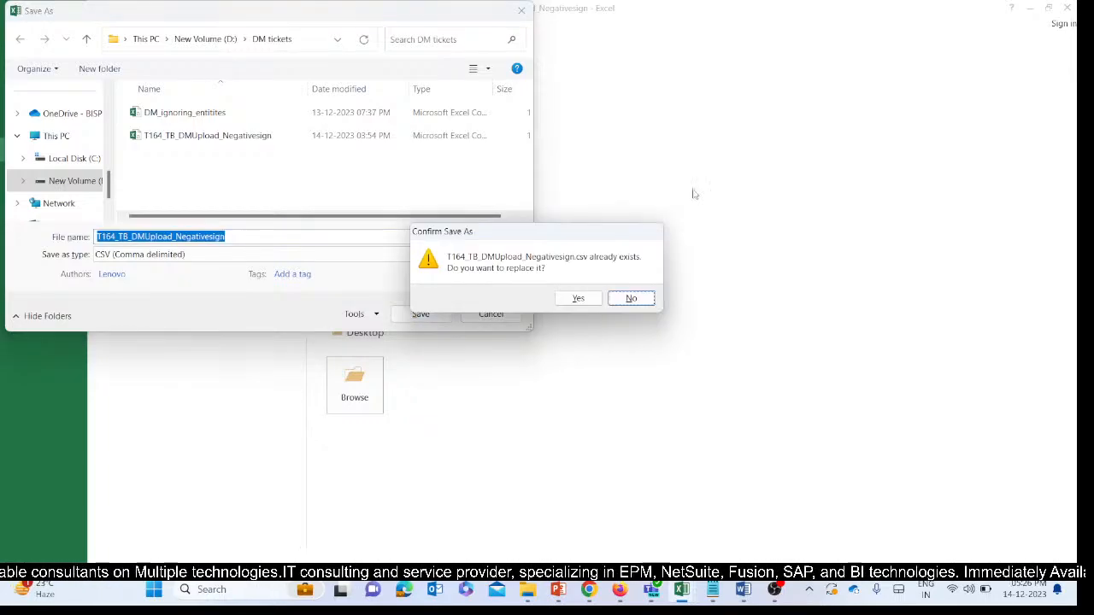
pyautogui.click(577, 298)
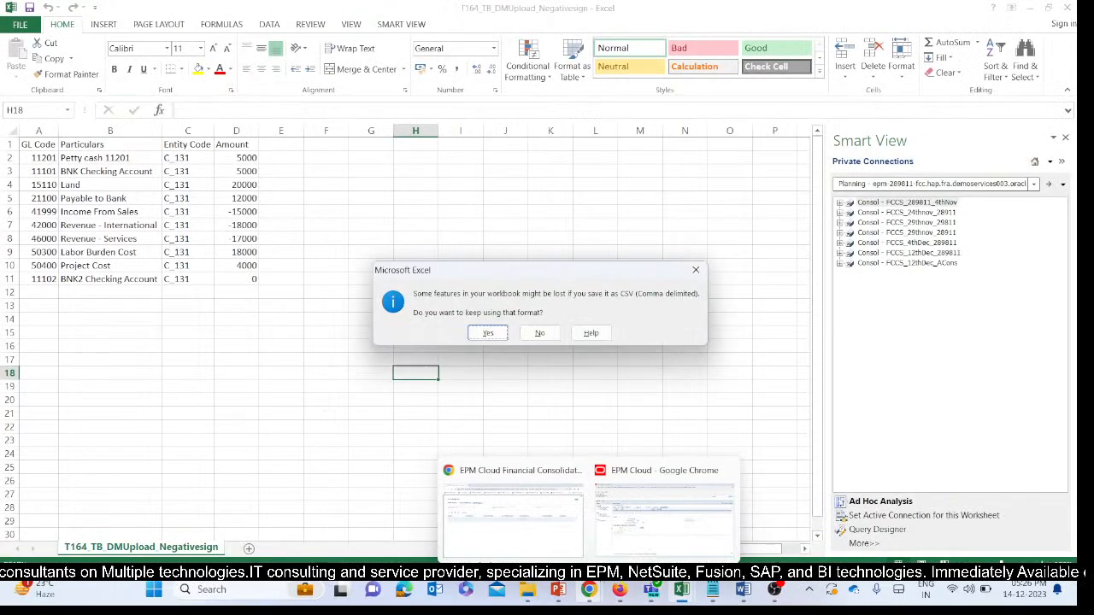
pyautogui.click(489, 333)
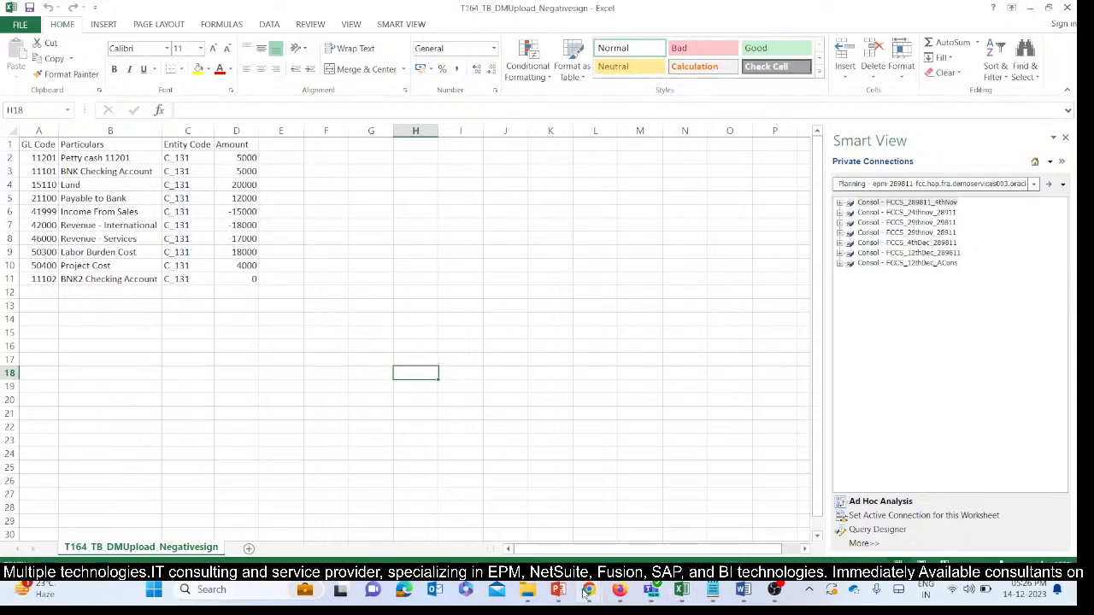
# Return to Data Management in Chrome and upload T164_TB_DMUpload_Negativesign.csv from the DM tickets folder through the rule's file selection.
pyautogui.moveTo(588, 591)
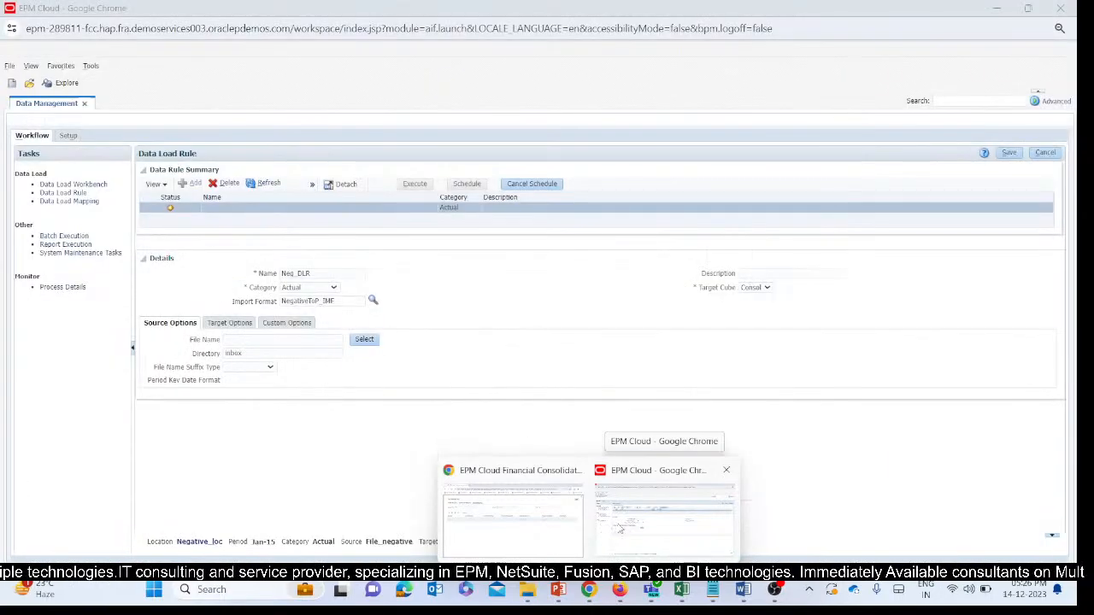
pyautogui.click(620, 530)
pyautogui.click(364, 340)
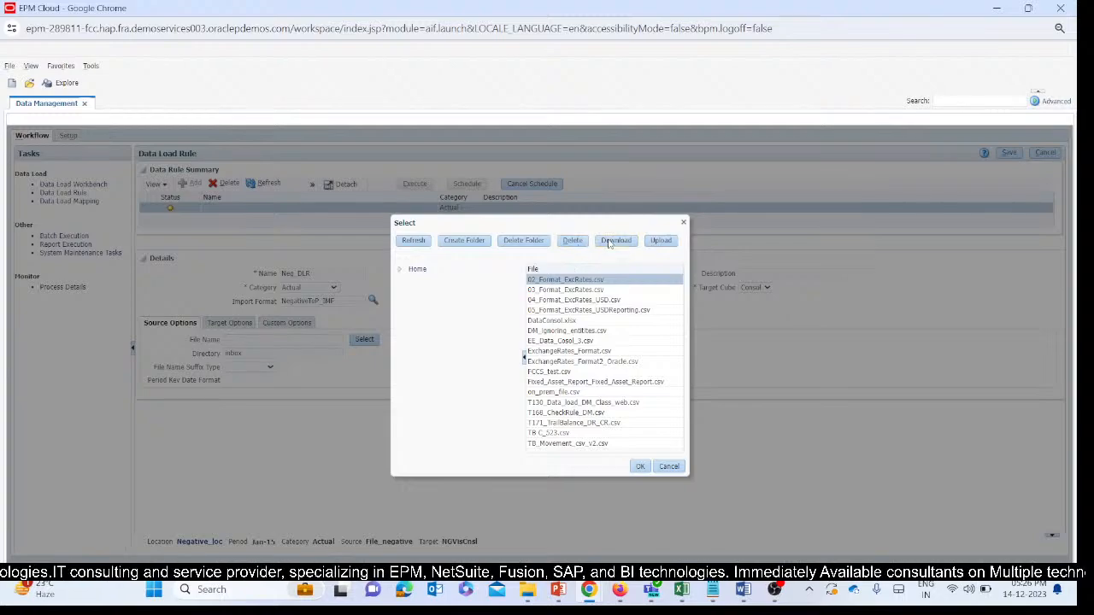
pyautogui.click(653, 243)
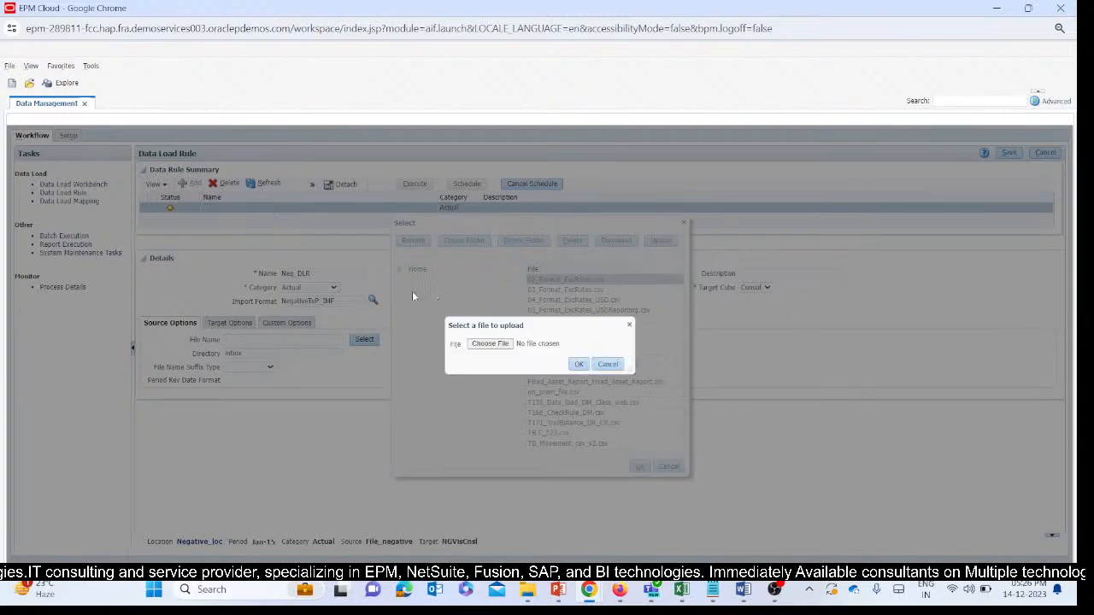
pyautogui.click(494, 344)
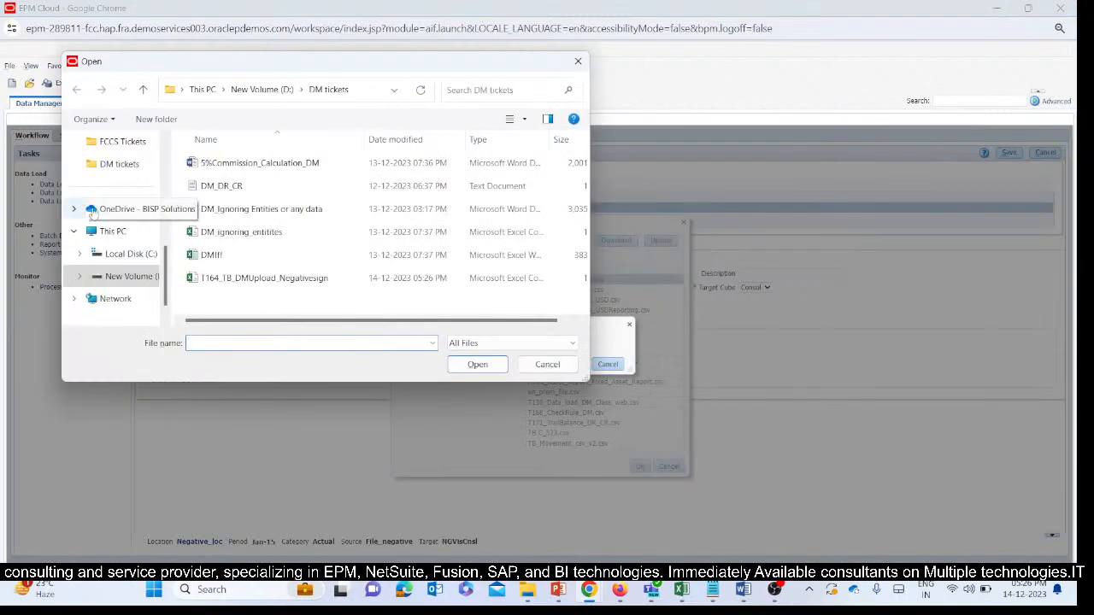
pyautogui.scroll(-1, 120, 222)
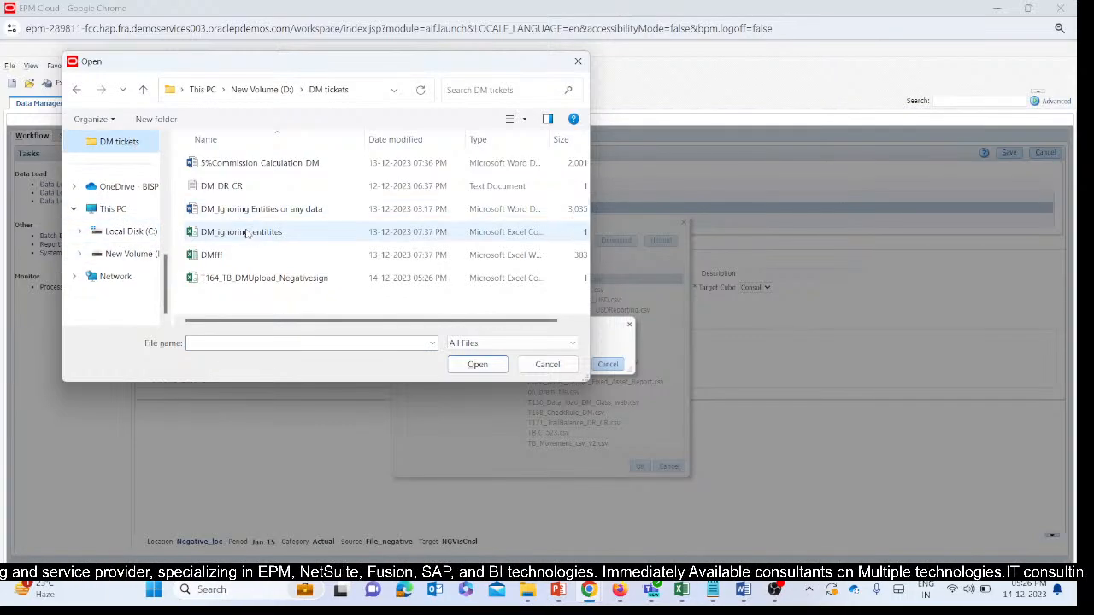
pyautogui.click(268, 282)
pyautogui.press('Return')
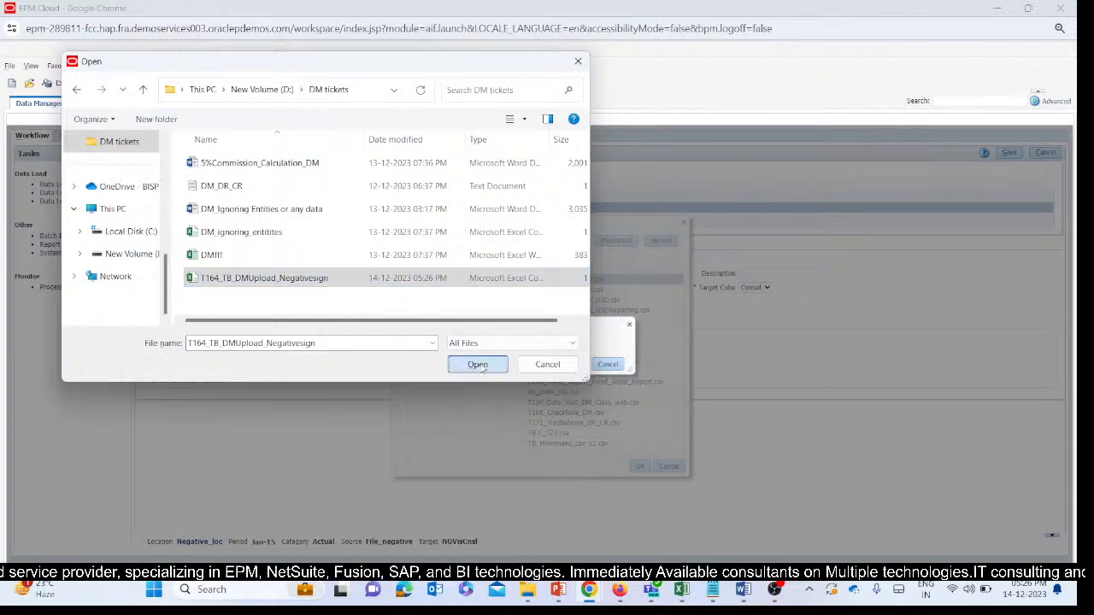
pyautogui.click(583, 364)
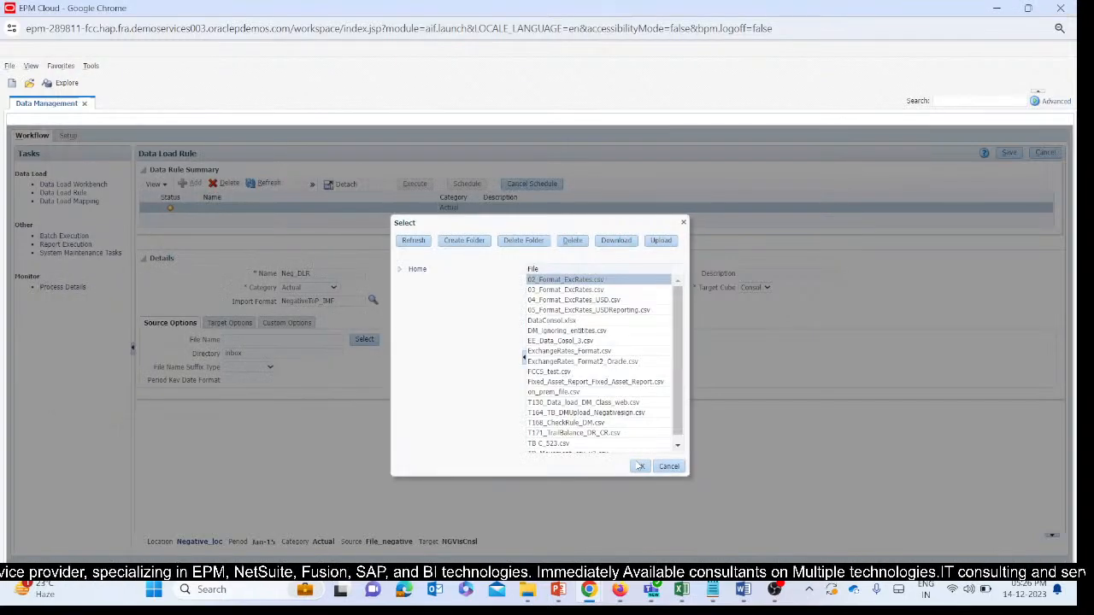
# Accept 02_Format_ExcRates.csv as the source file of Neg_DLR and save the rule.
pyautogui.click(640, 466)
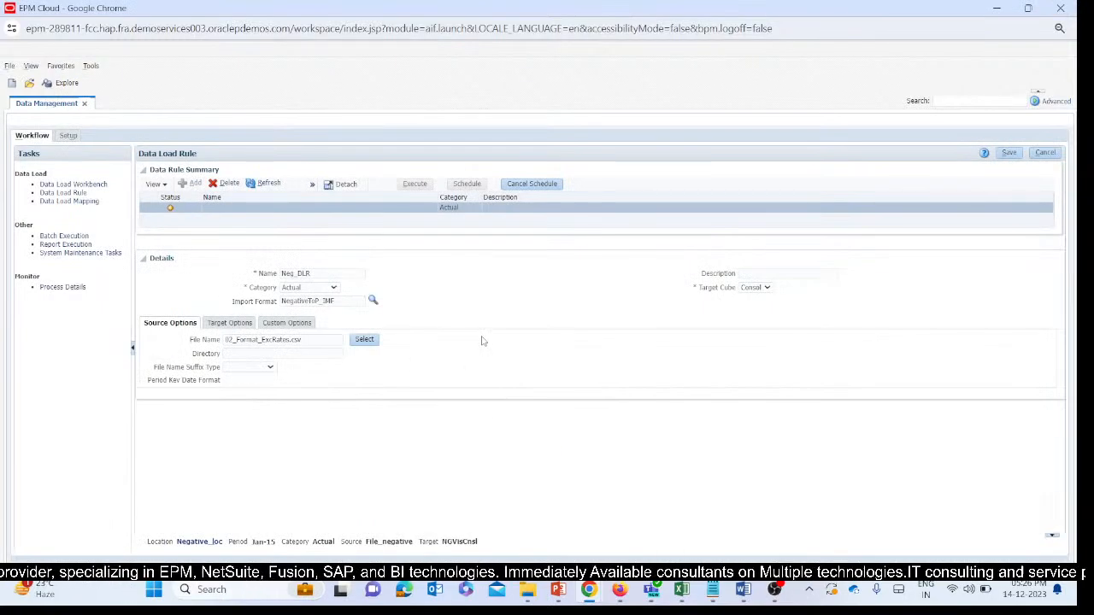
pyautogui.click(1006, 153)
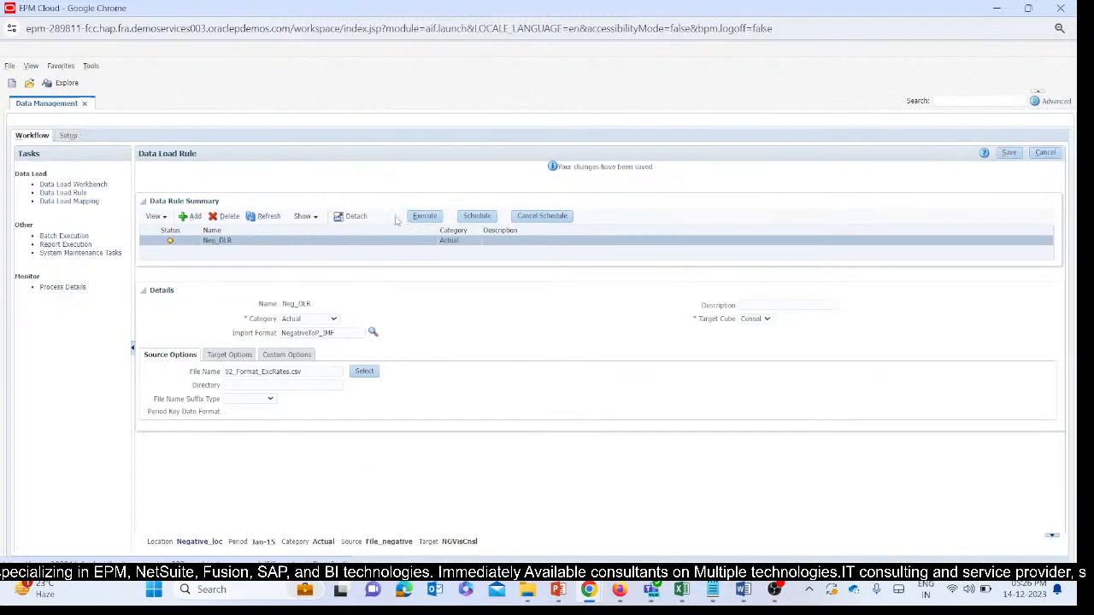
# Execute the Neg_DLR rule with Import from Source for Jan-15 in Replace mode and refresh its status.
pyautogui.click(427, 218)
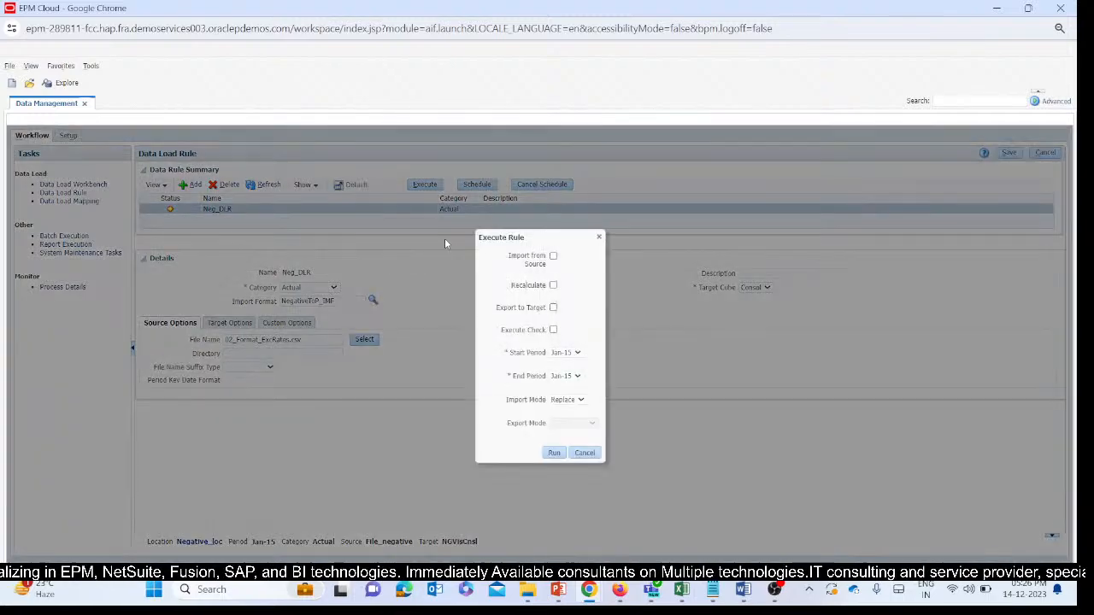
pyautogui.click(553, 256)
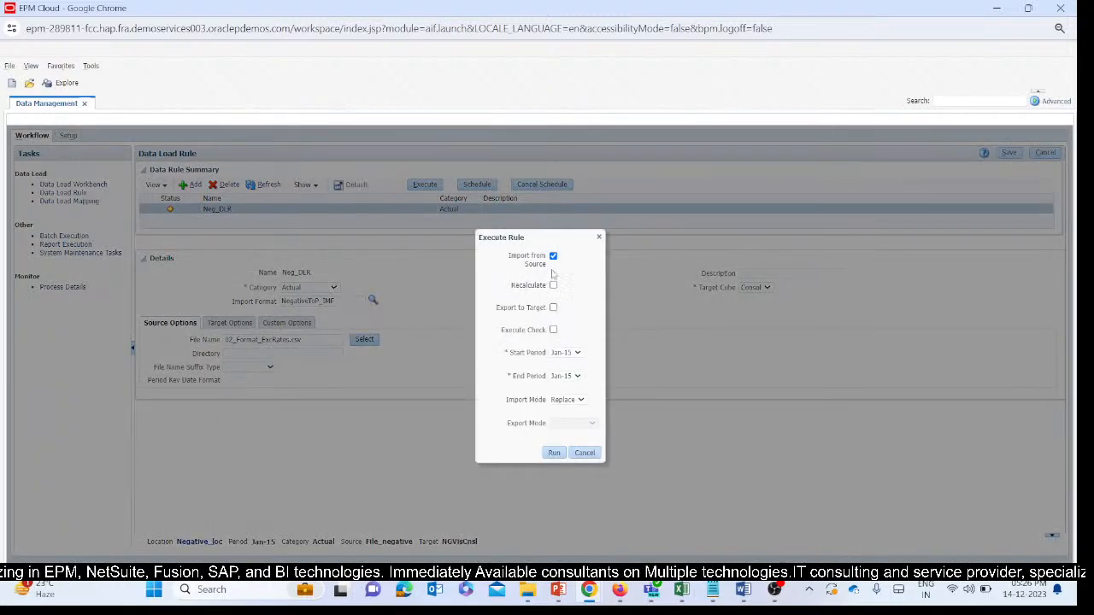
pyautogui.click(554, 453)
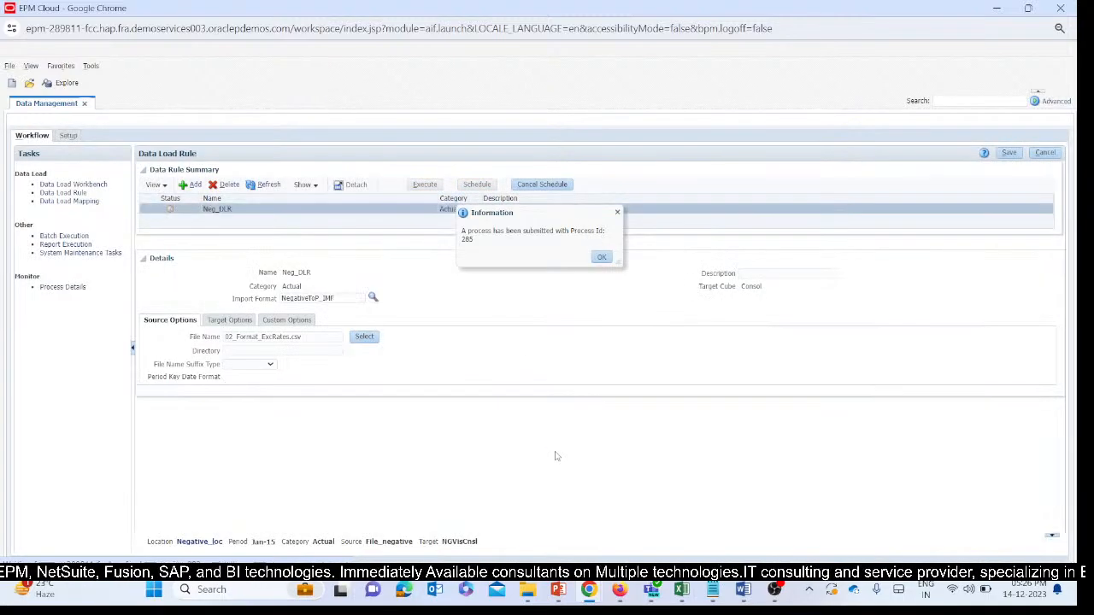
pyautogui.click(607, 260)
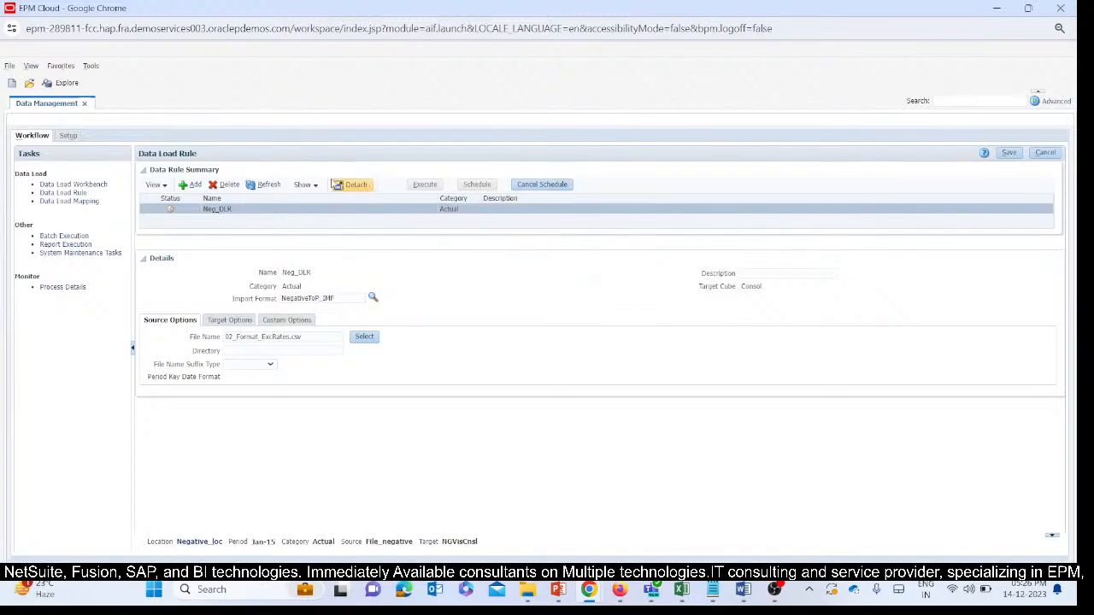
pyautogui.click(271, 186)
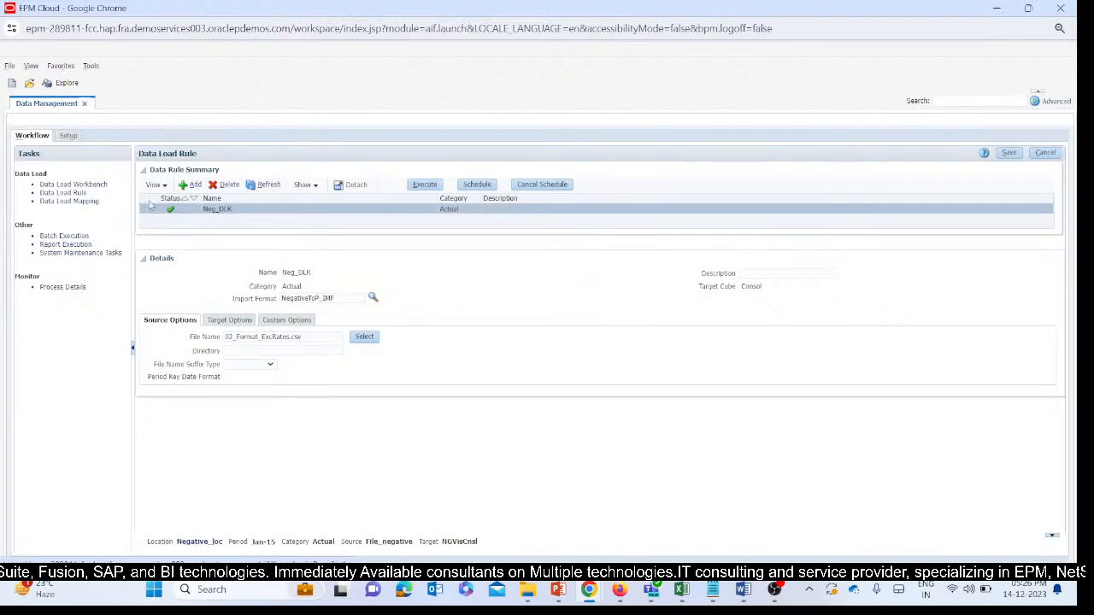
# Open the Data Load Workbench to examine the records imported by Neg_DLR.
pyautogui.click(77, 193)
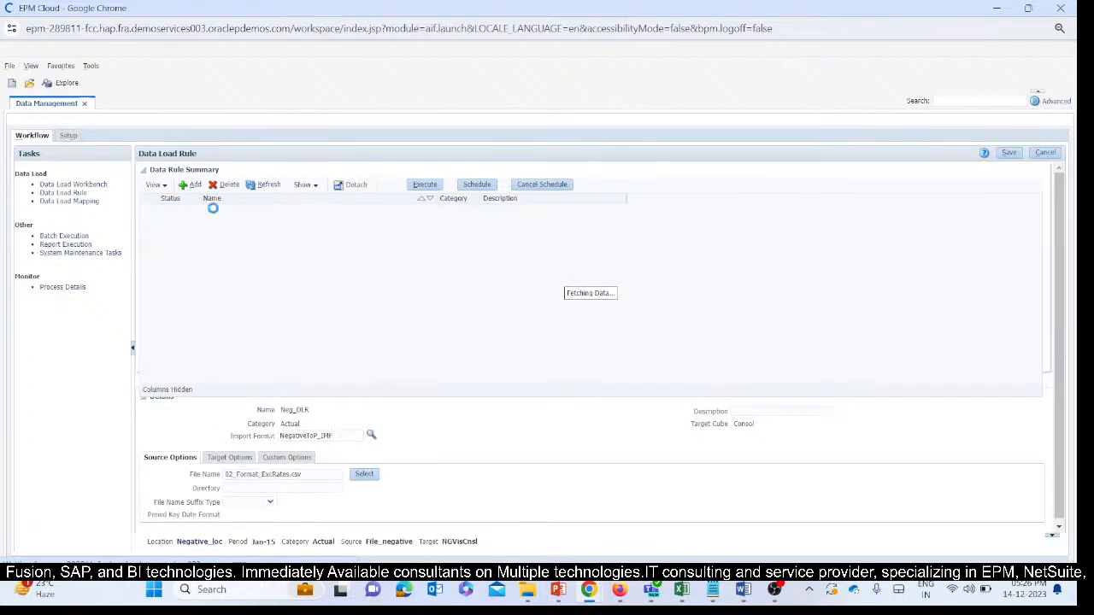
pyautogui.click(51, 184)
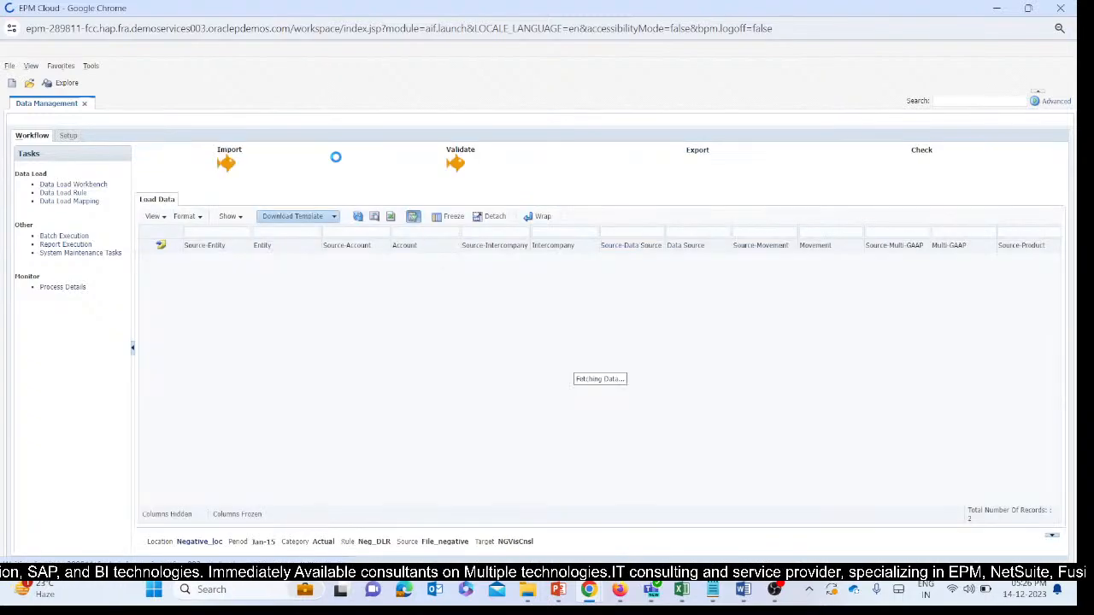
pyautogui.click(696, 158)
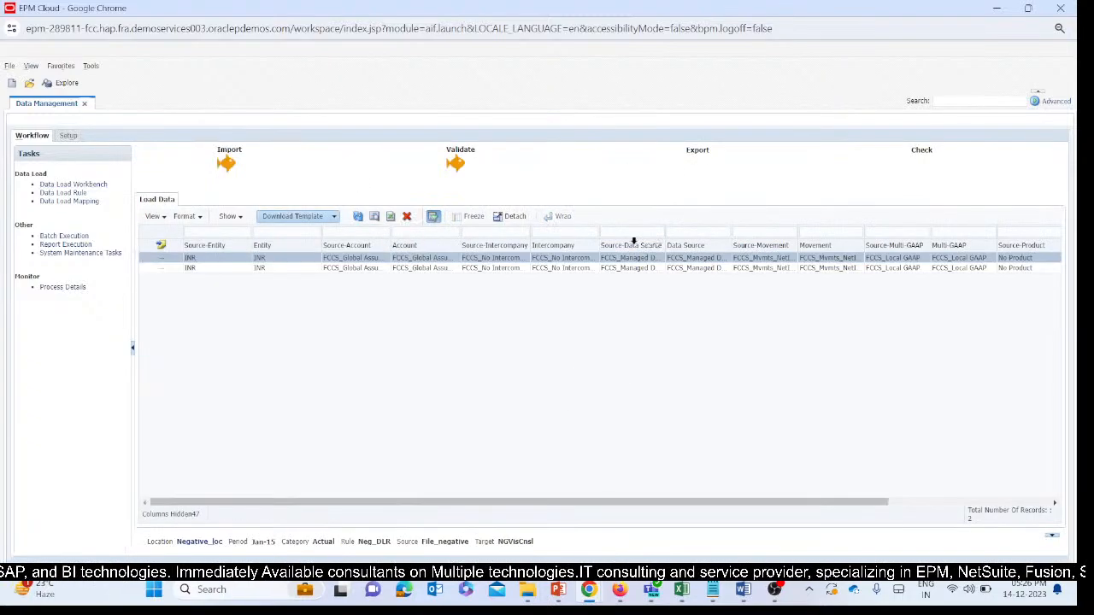
pyautogui.click(541, 334)
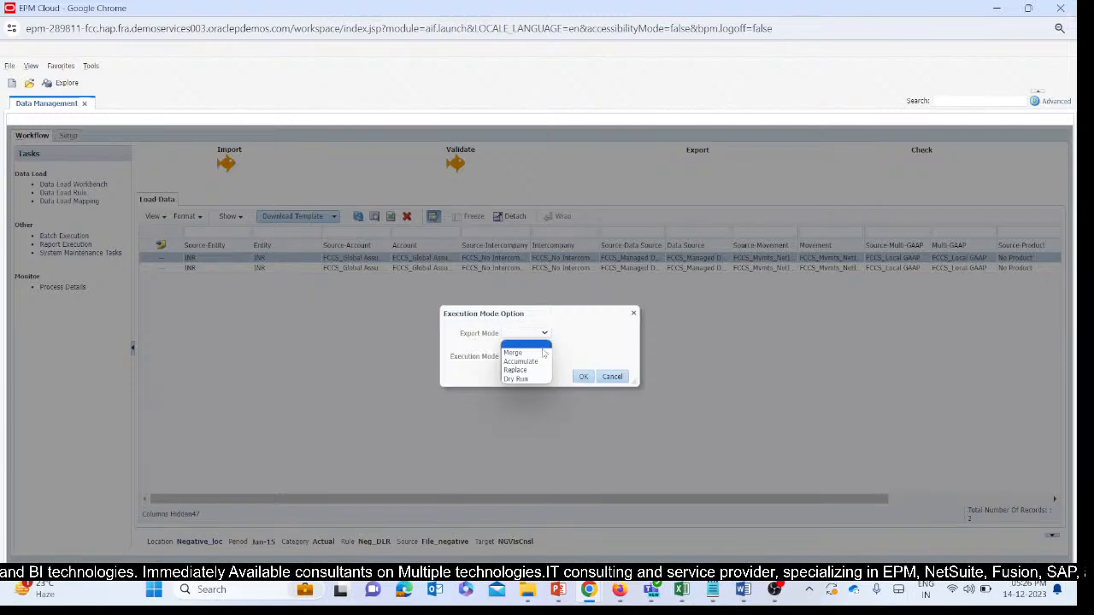
pyautogui.click(784, 358)
pyautogui.click(607, 381)
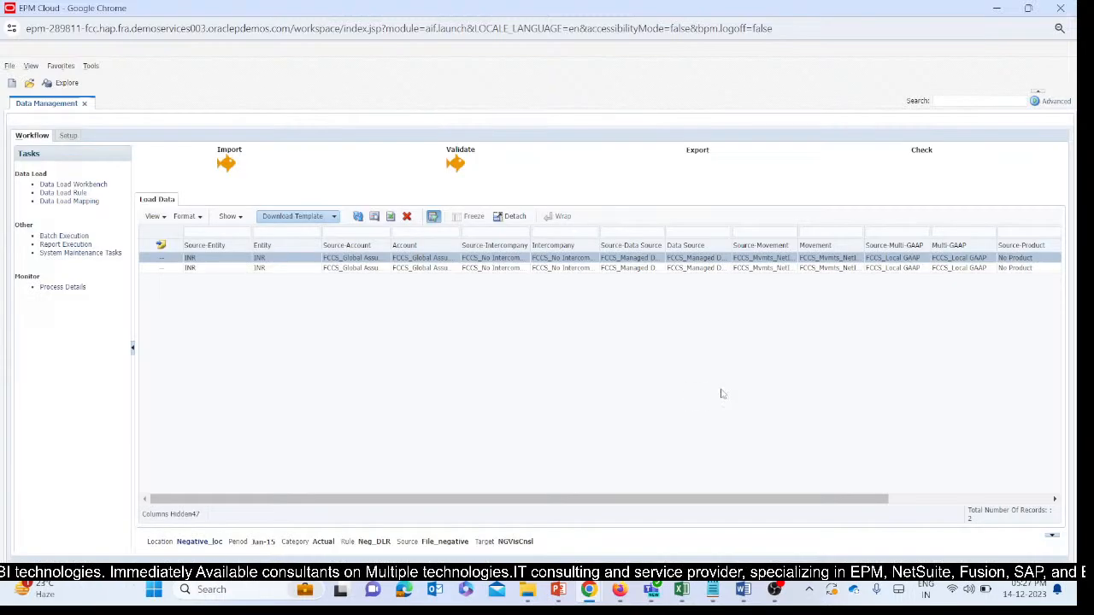
# Examine the Amount and Source Amount columns of the imported Neg_DLR records in the Data Load Workbench.
pyautogui.moveTo(457, 506); pyautogui.dragTo(674, 525)
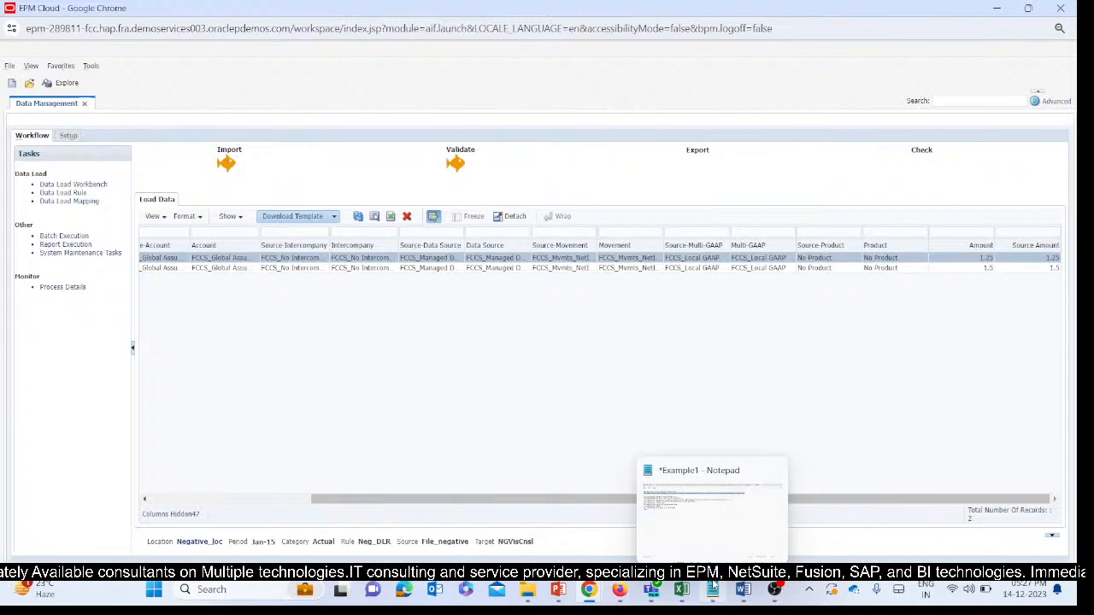
pyautogui.moveTo(743, 590)
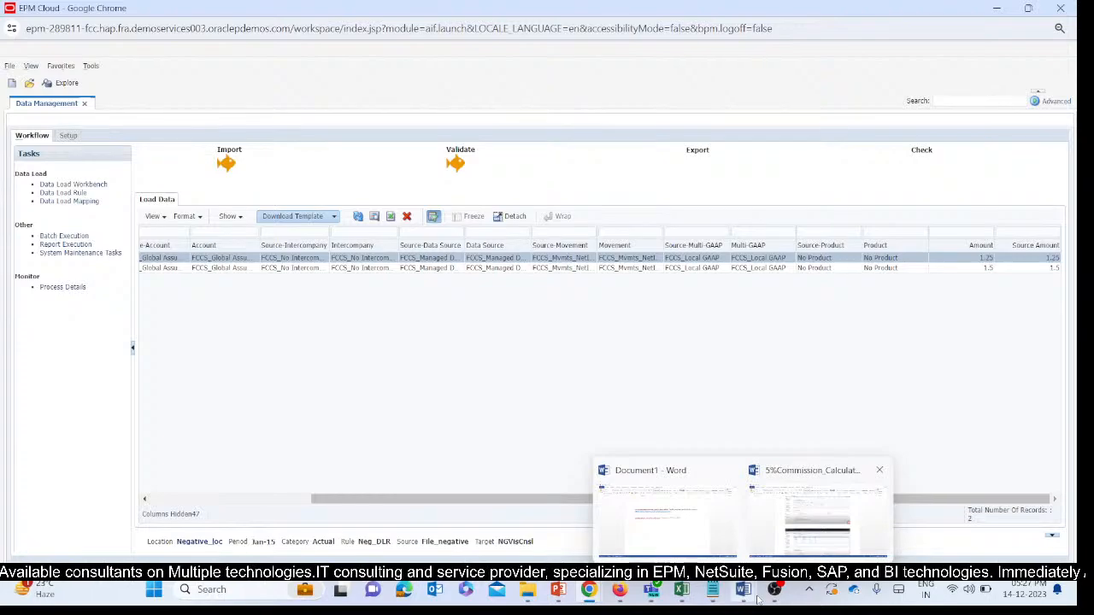
pyautogui.moveTo(681, 591)
pyautogui.moveTo(799, 509)
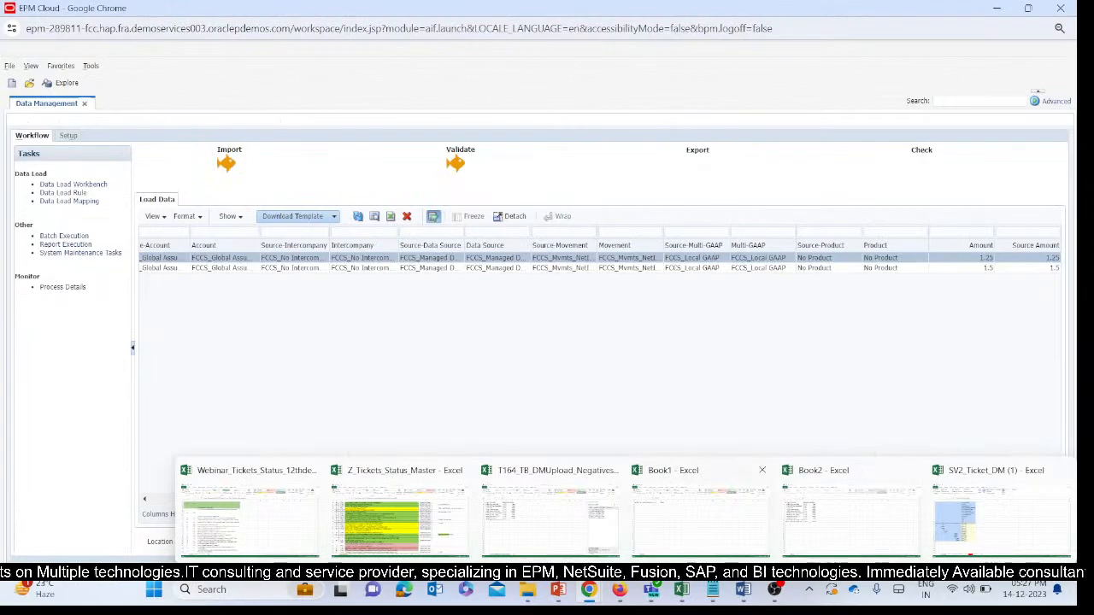
pyautogui.moveTo(589, 590)
pyautogui.click(560, 544)
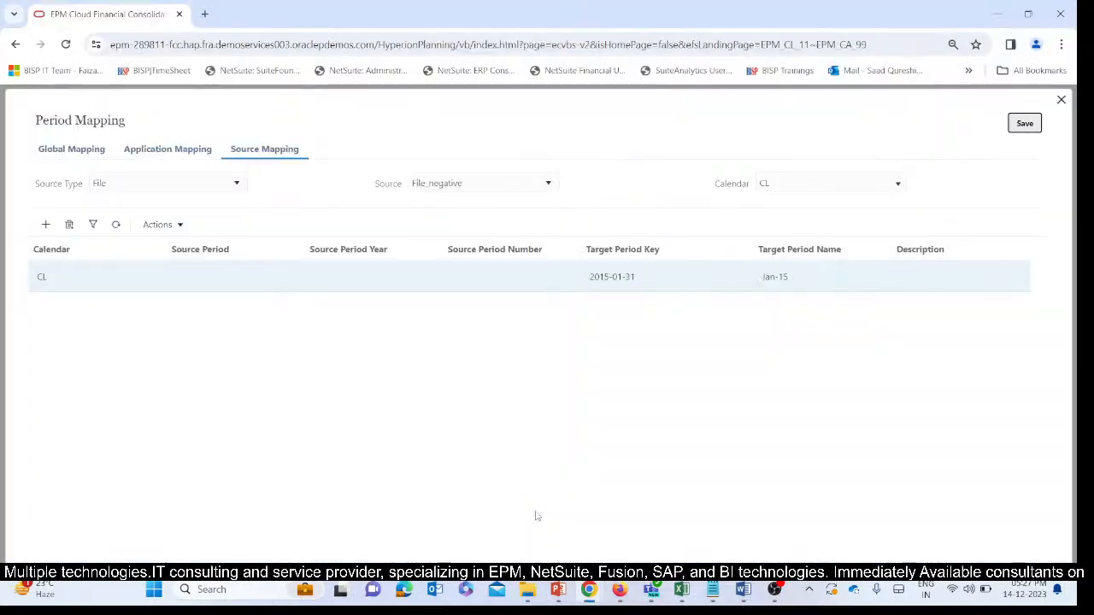
pyautogui.click(664, 517)
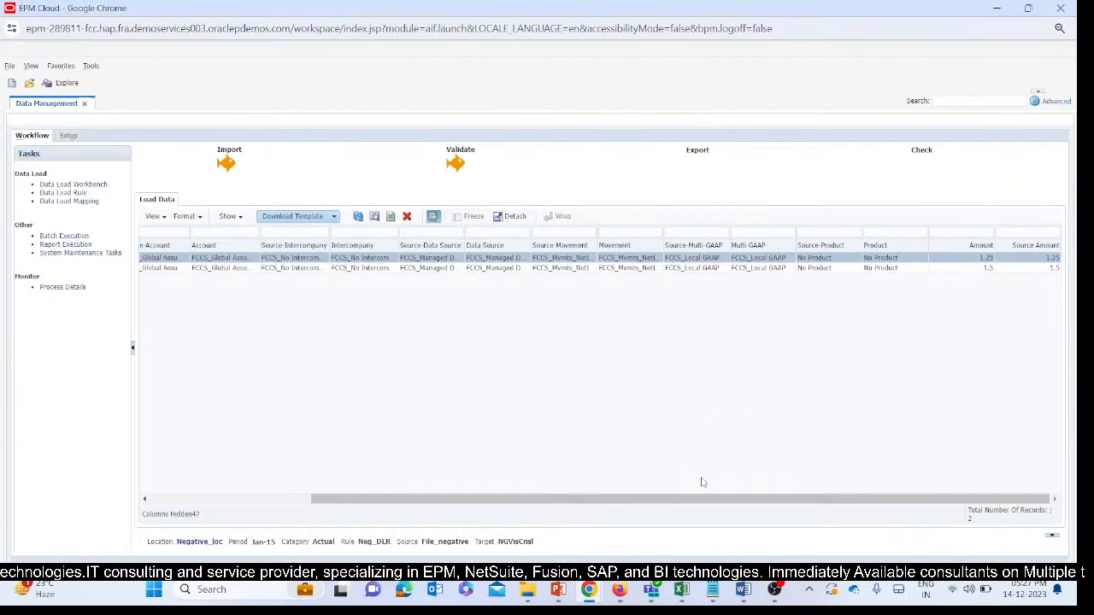
pyautogui.moveTo(668, 497); pyautogui.dragTo(459, 502)
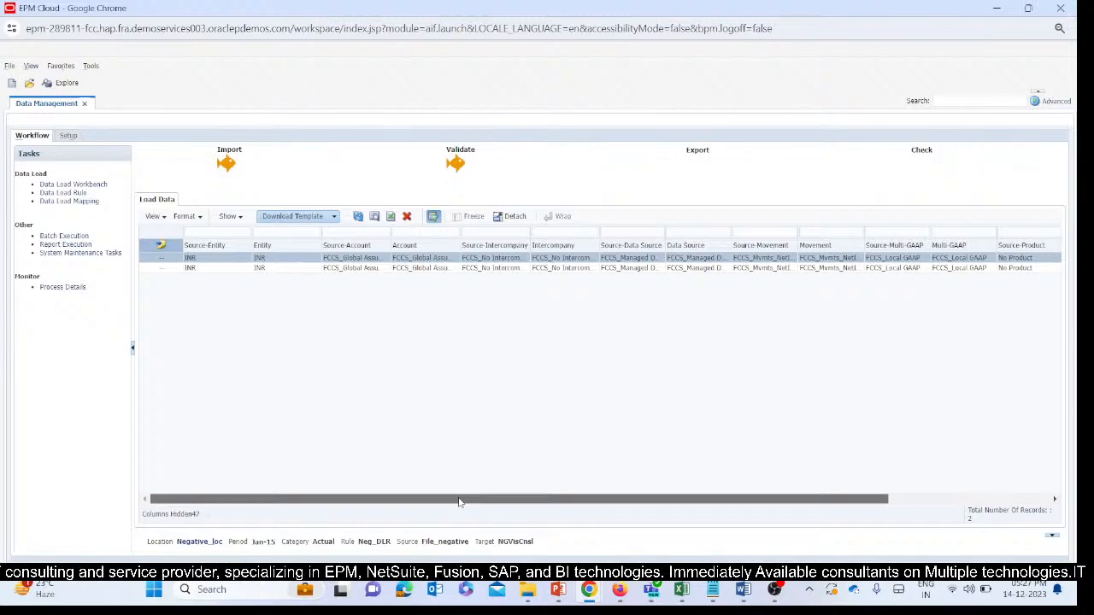
pyautogui.moveTo(459, 503); pyautogui.dragTo(822, 500)
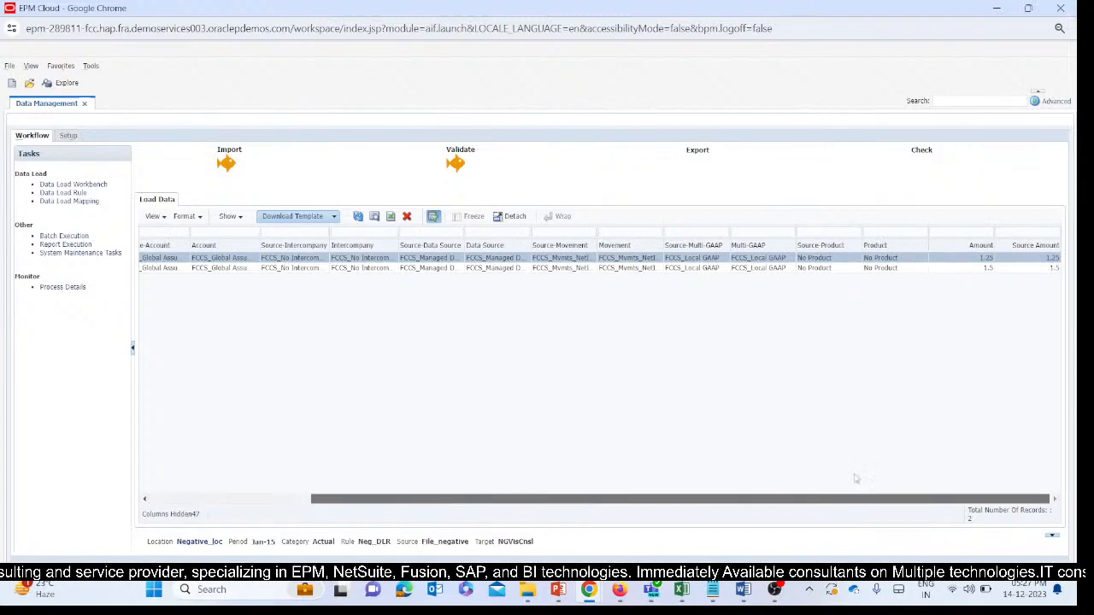
# Export the Neg_DLR data to the target with export mode Replace and execution mode Online.
pyautogui.click(697, 150)
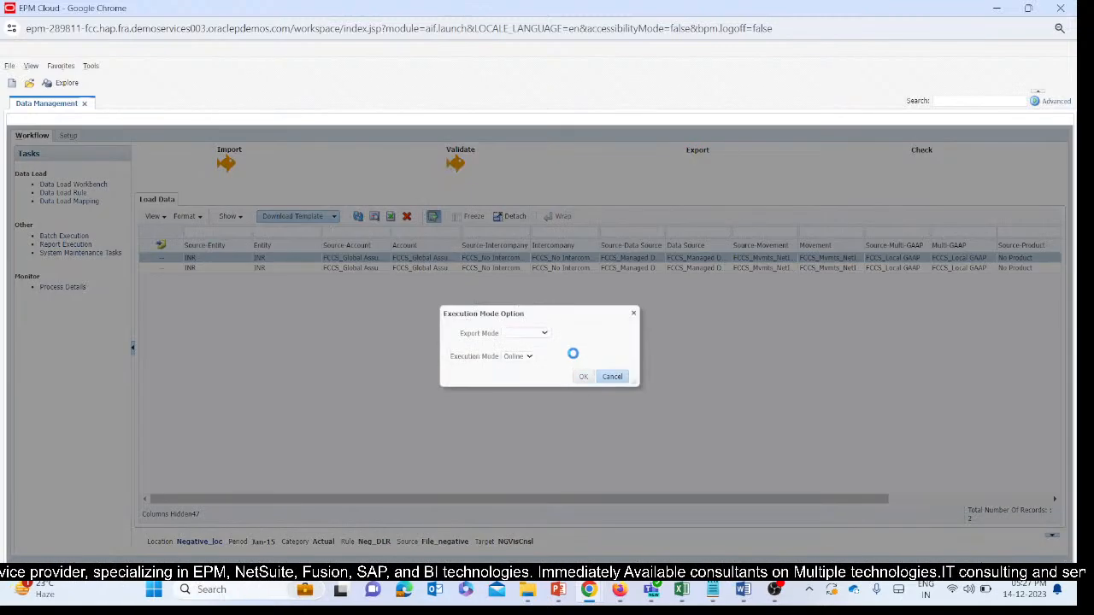
pyautogui.click(542, 334)
pyautogui.click(524, 370)
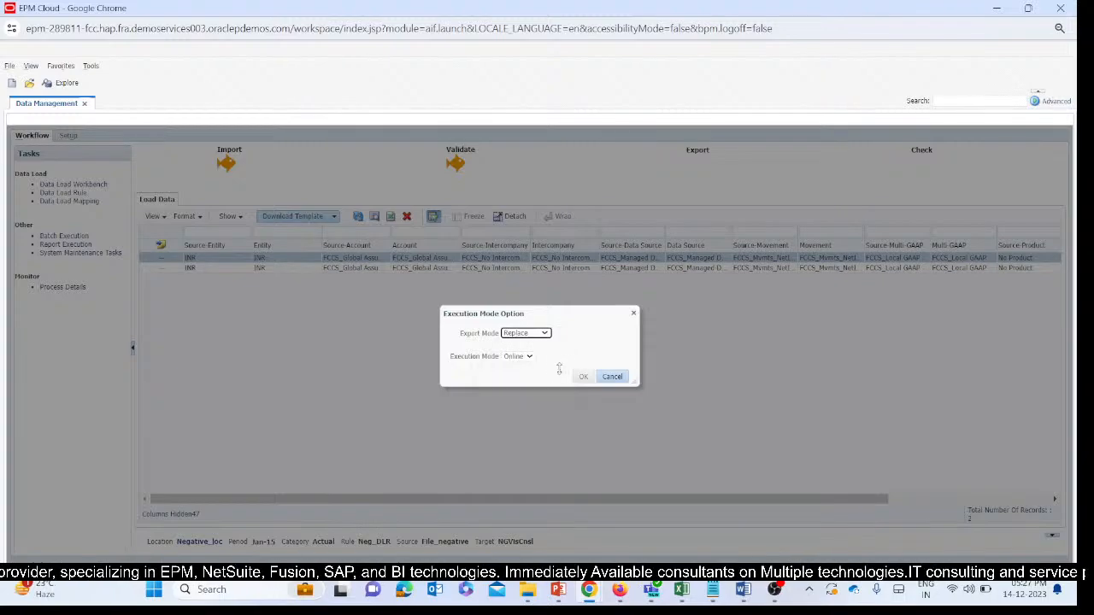
pyautogui.click(582, 380)
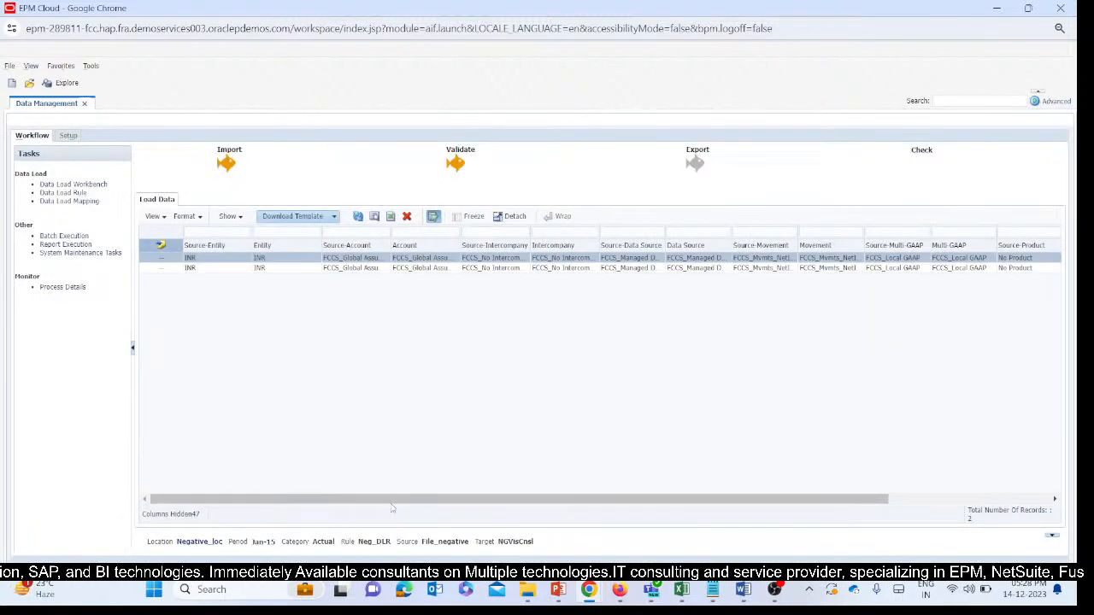
# Review the loaded records' entity, dimension and amount columns following the export.
pyautogui.moveTo(389, 495); pyautogui.dragTo(729, 497)
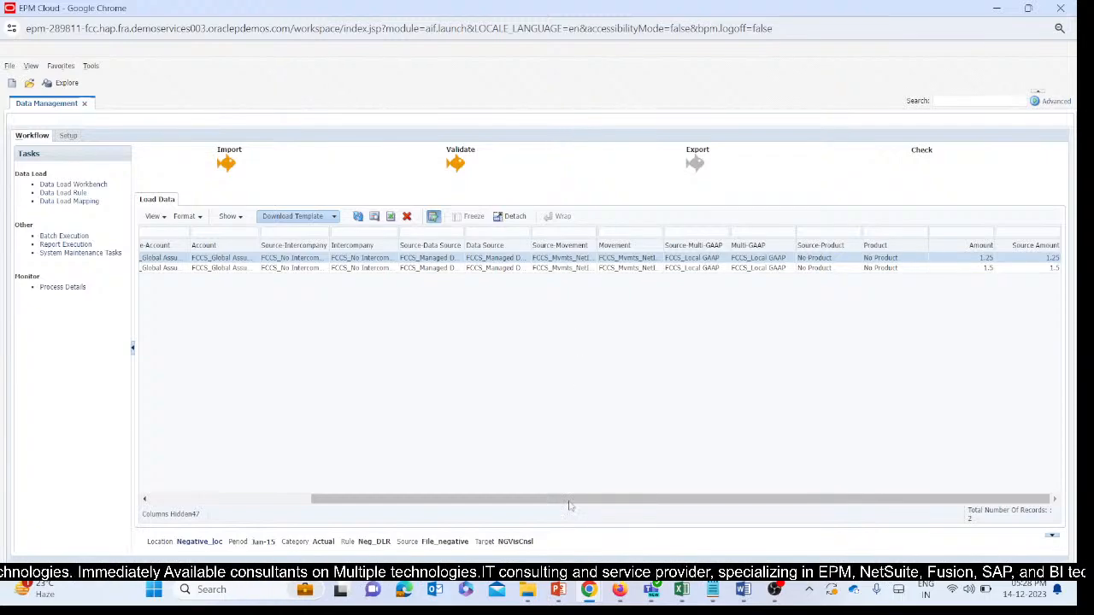
pyautogui.moveTo(570, 506); pyautogui.dragTo(331, 503)
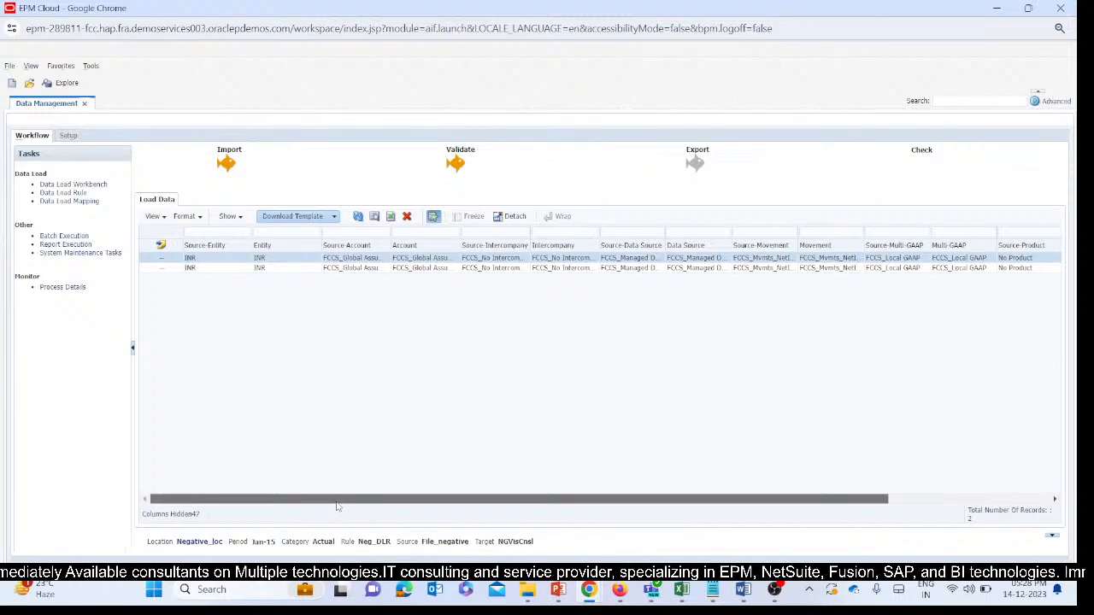
pyautogui.moveTo(407, 500); pyautogui.dragTo(194, 483)
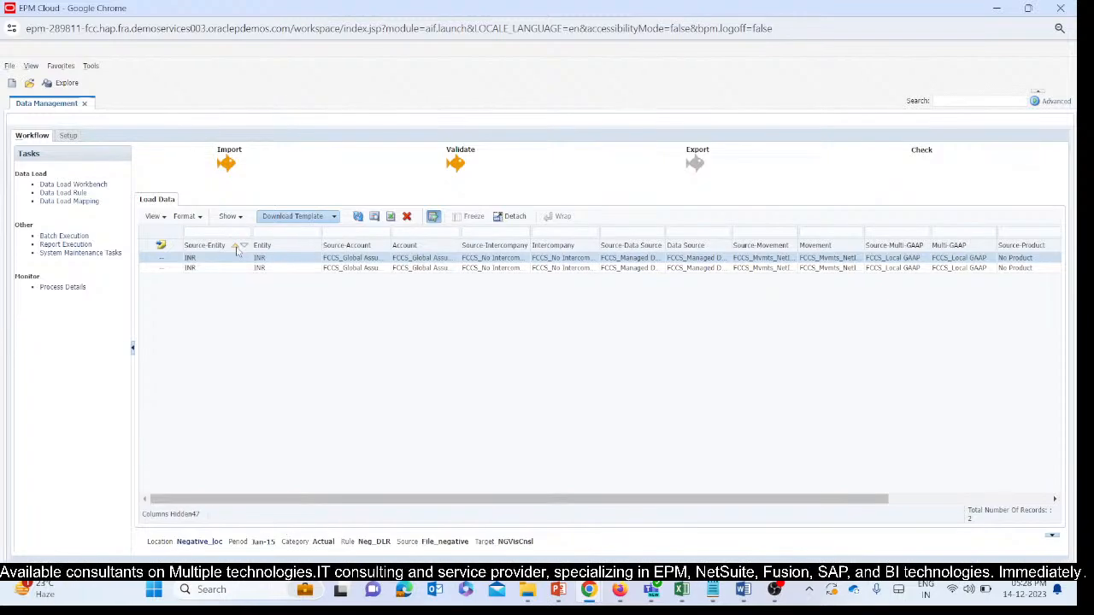
pyautogui.moveTo(266, 259); pyautogui.dragTo(243, 261)
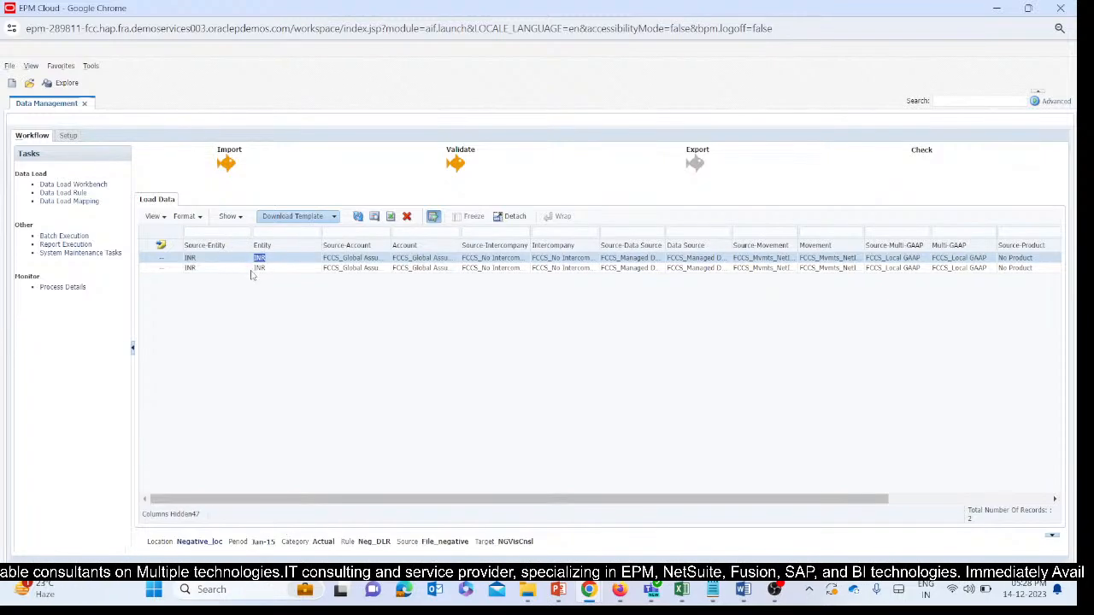
pyautogui.click(267, 283)
pyautogui.moveTo(405, 502); pyautogui.dragTo(695, 511)
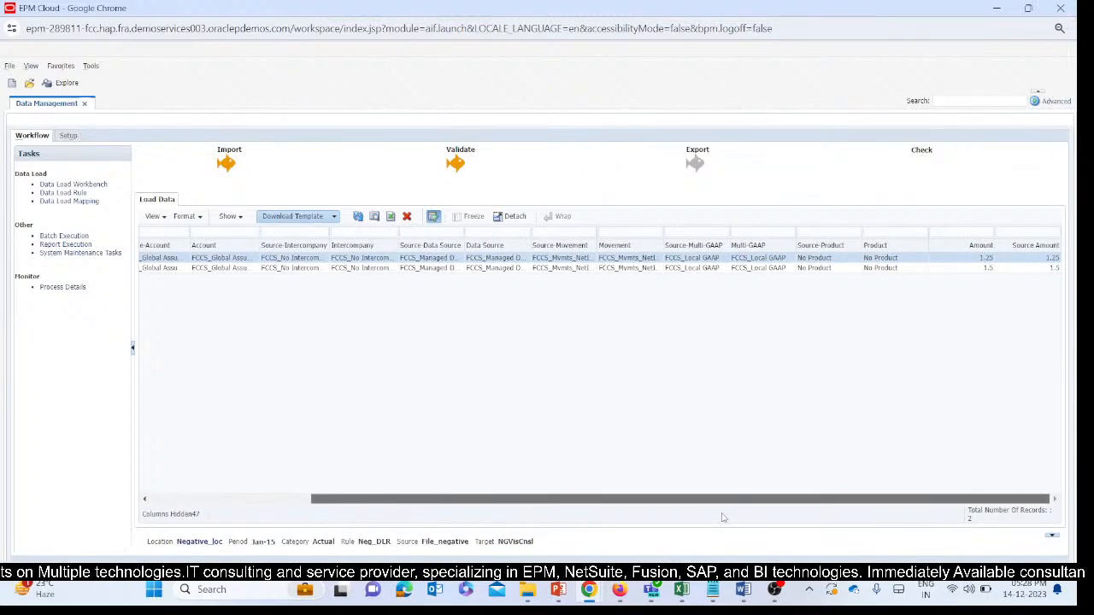
# Go to the Import Format setup and open the NegativeToP_IMF import format.
pyautogui.click(70, 136)
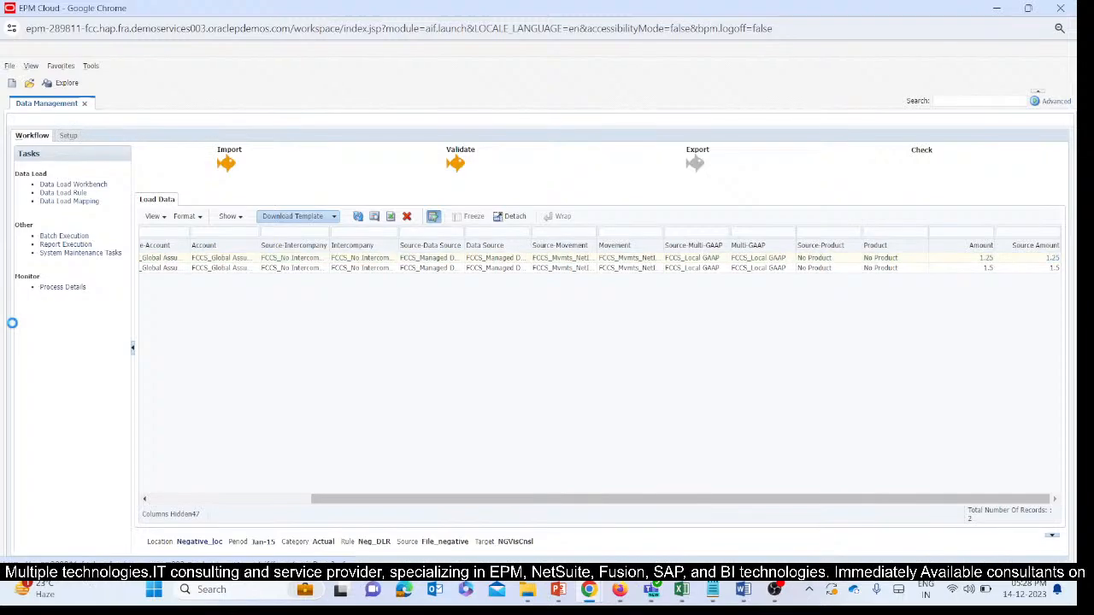
pyautogui.click(62, 287)
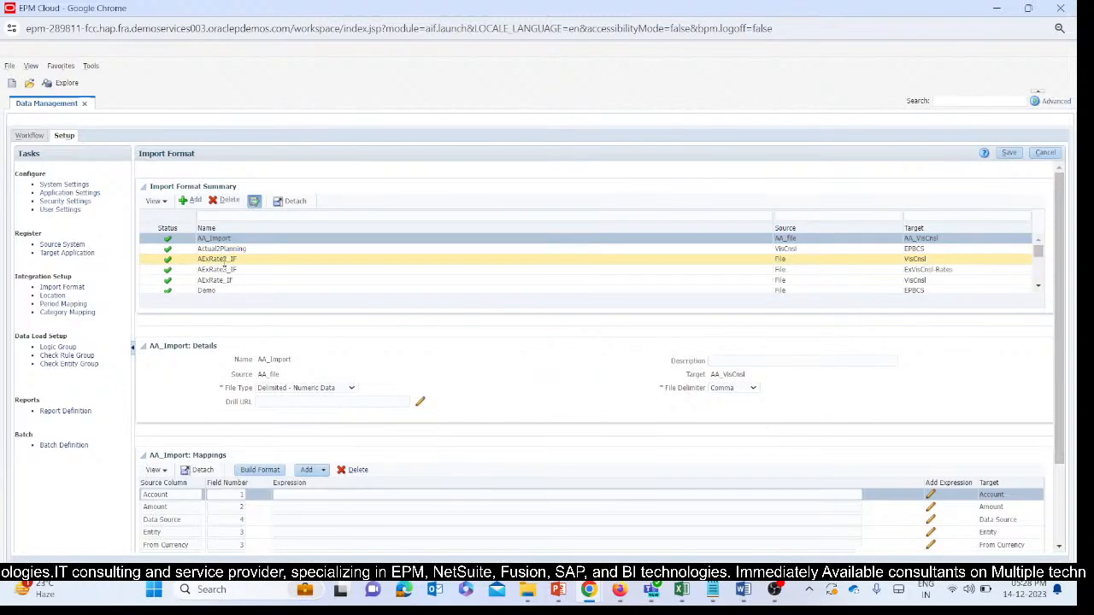
pyautogui.scroll(-5, 225, 267)
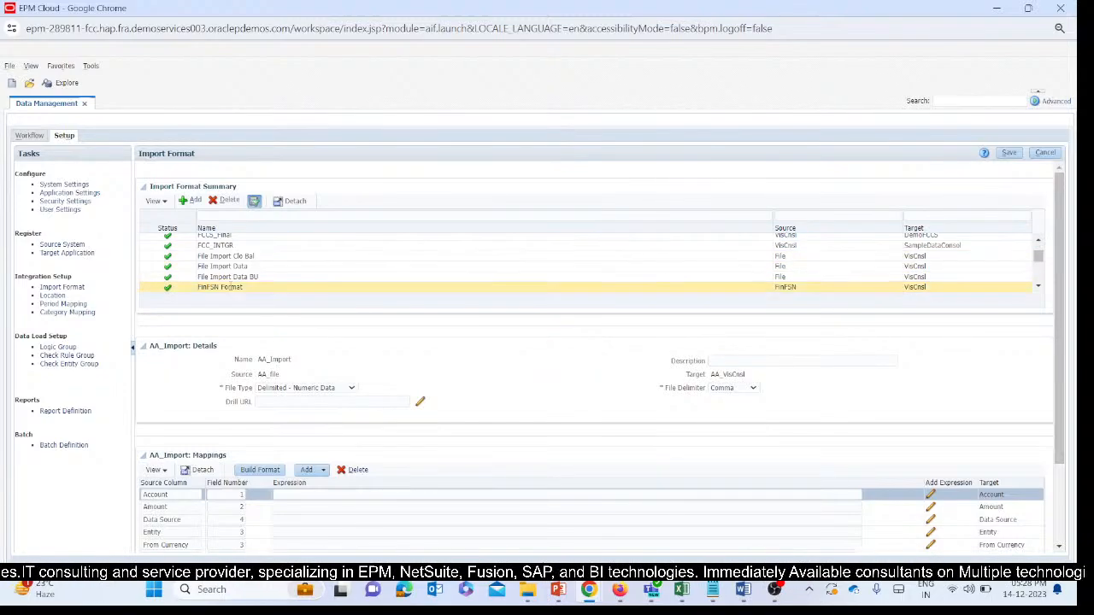
pyautogui.scroll(-5, 231, 274)
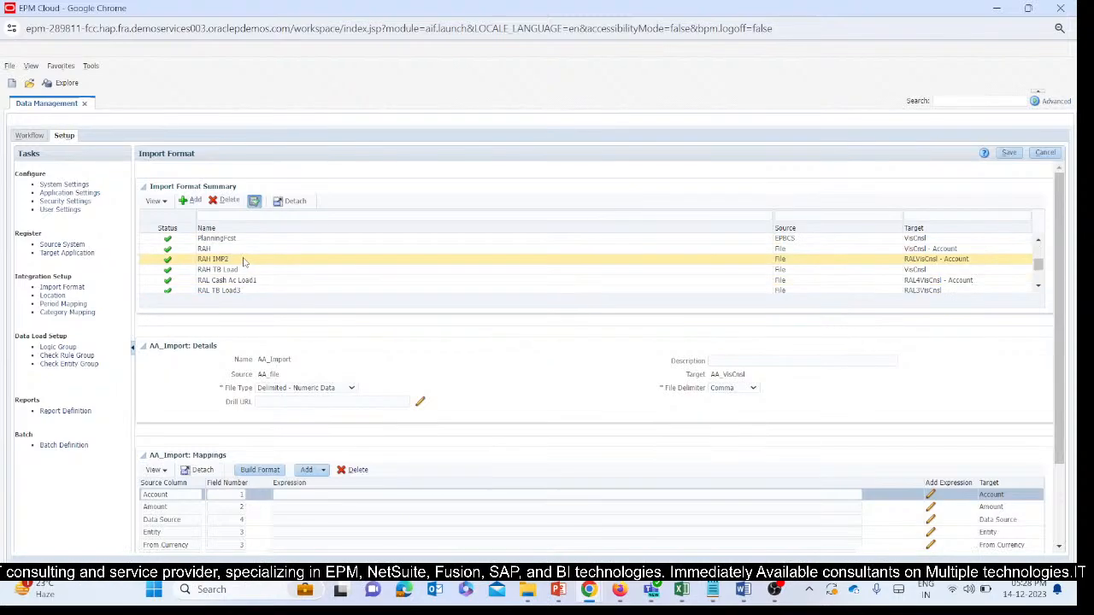
pyautogui.scroll(-10, 243, 262)
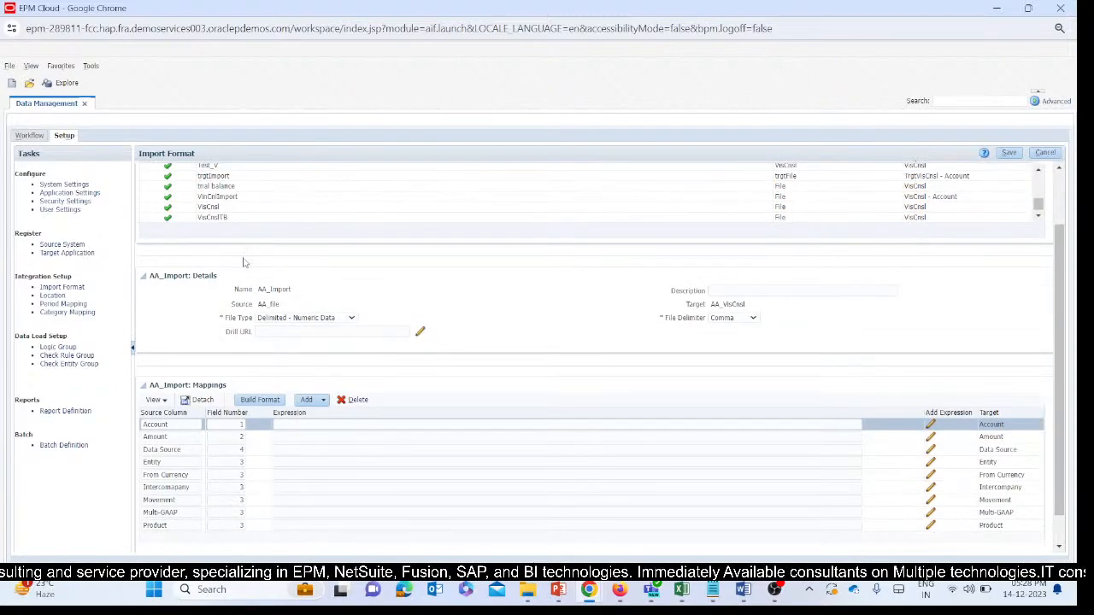
pyautogui.scroll(-1, 508, 388)
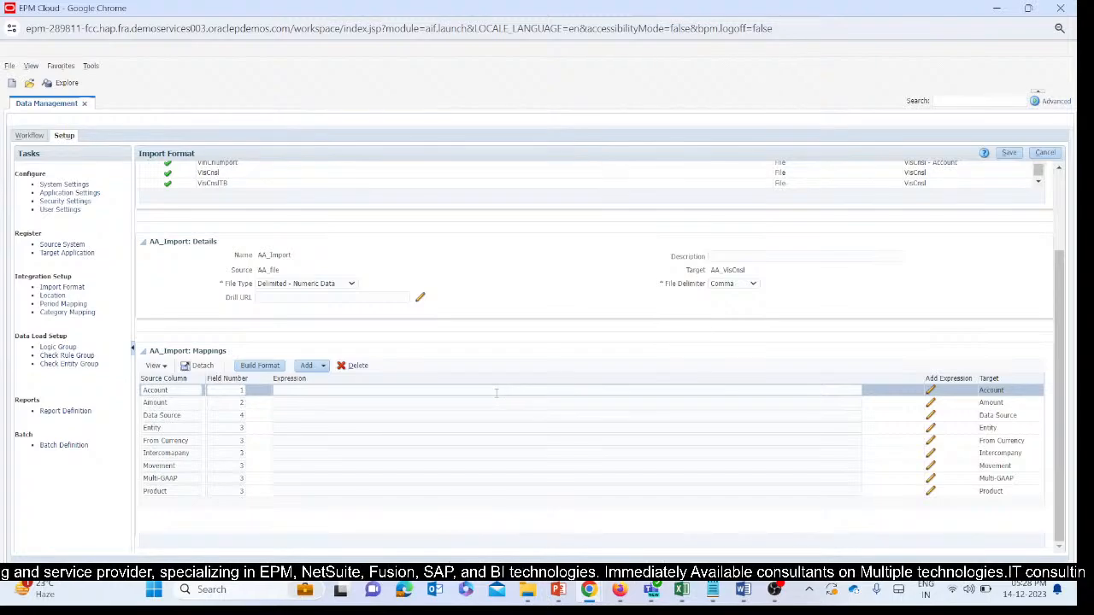
pyautogui.scroll(3, 475, 393)
pyautogui.scroll(3, 240, 282)
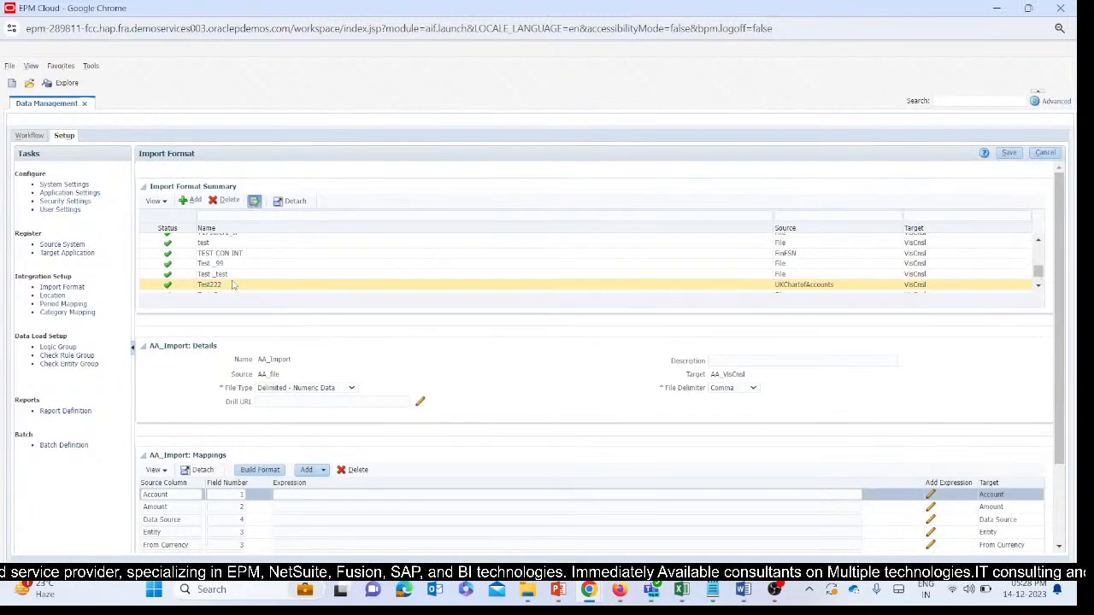
pyautogui.scroll(3, 232, 274)
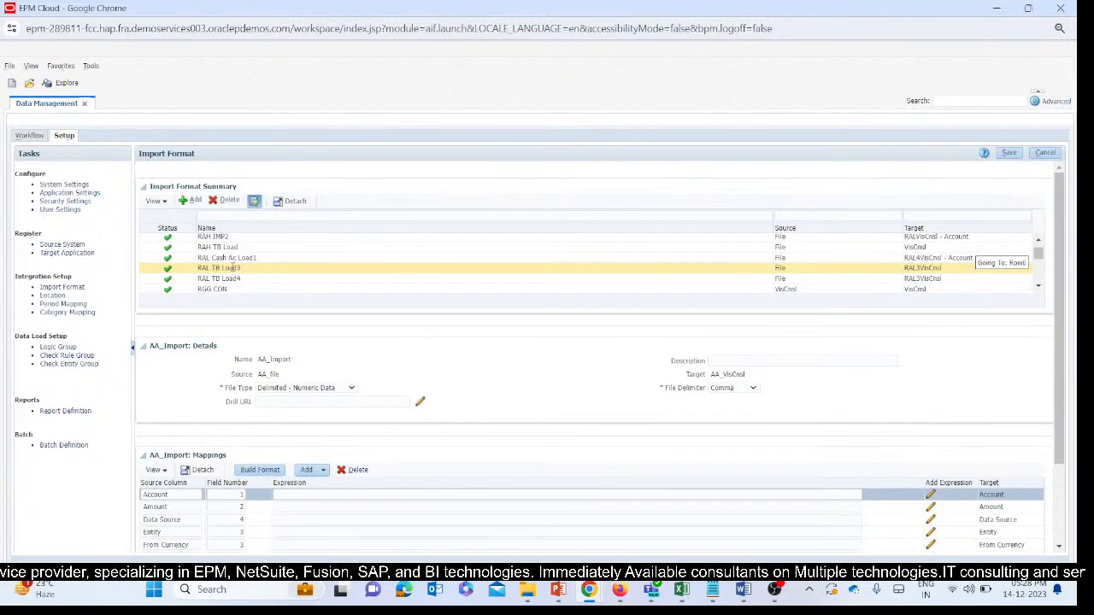
pyautogui.scroll(3, 243, 266)
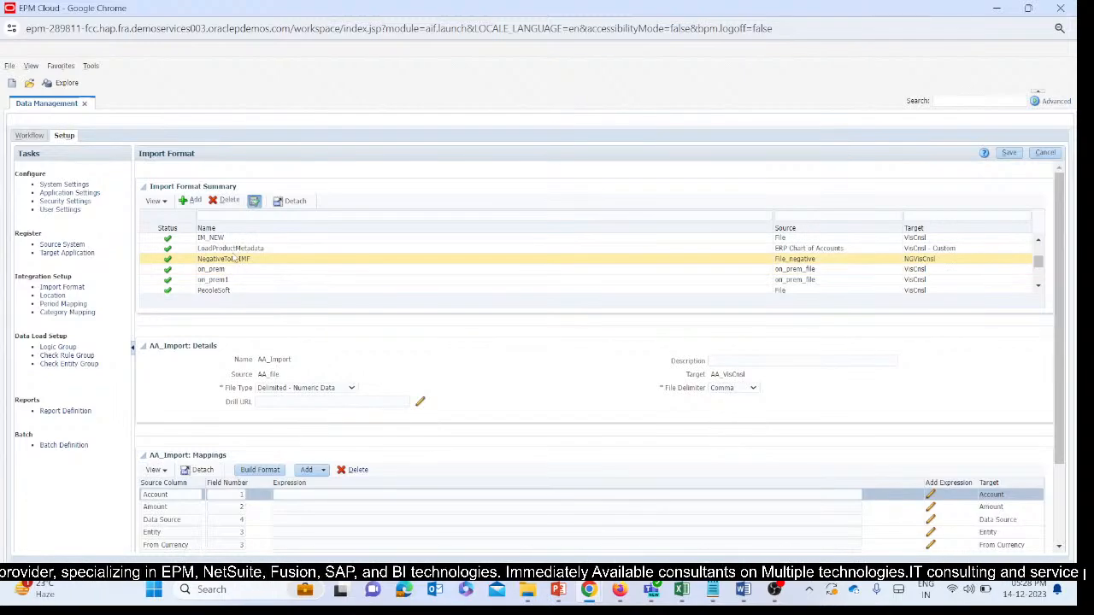
pyautogui.scroll(-3, 233, 255)
pyautogui.scroll(3, 230, 252)
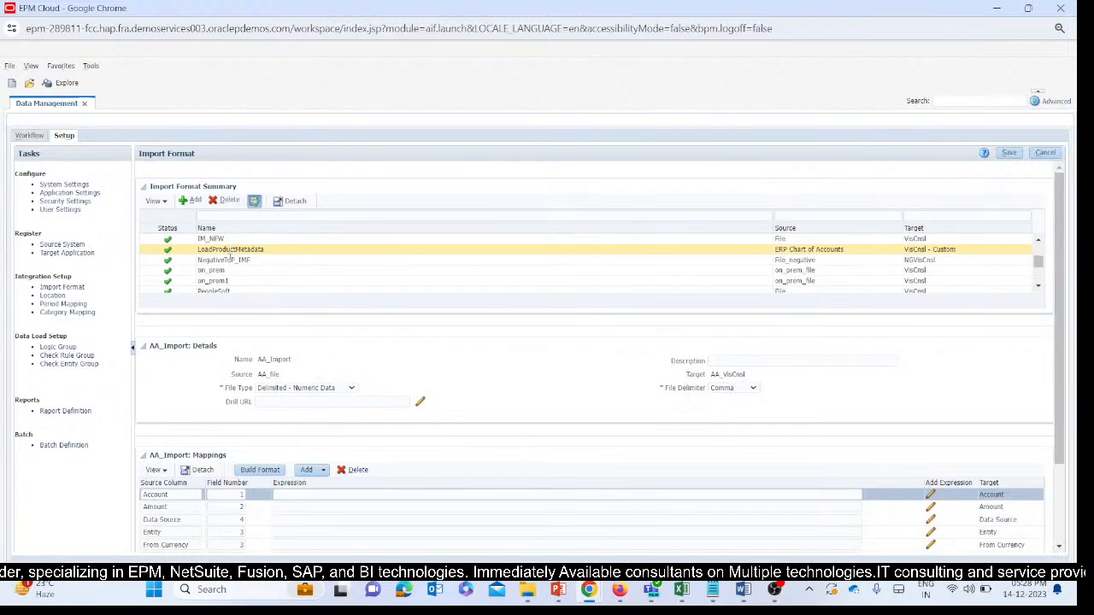
pyautogui.click(224, 260)
# Check the Amount row's field number and expression in the NegativeToP_IMF mappings.
pyautogui.scroll(-3, 467, 376)
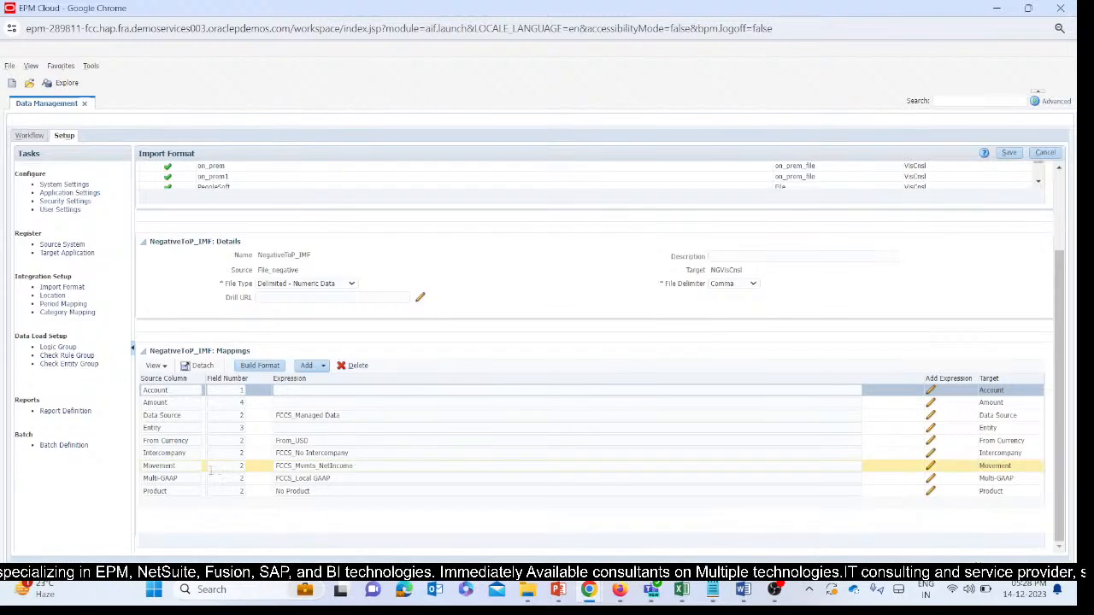
pyautogui.click(242, 402)
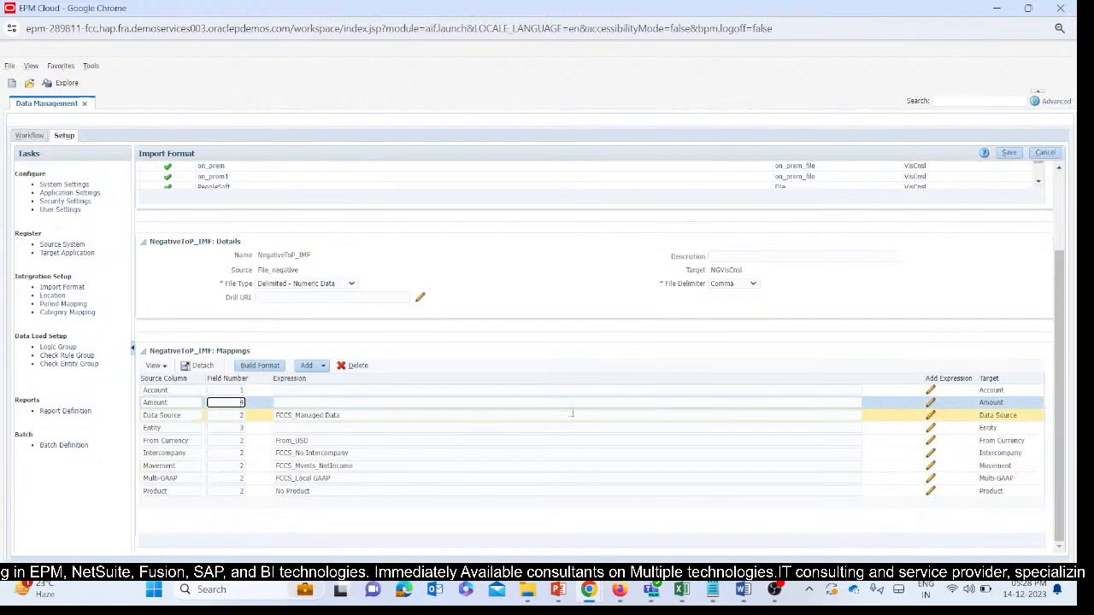
pyautogui.press('Tab')
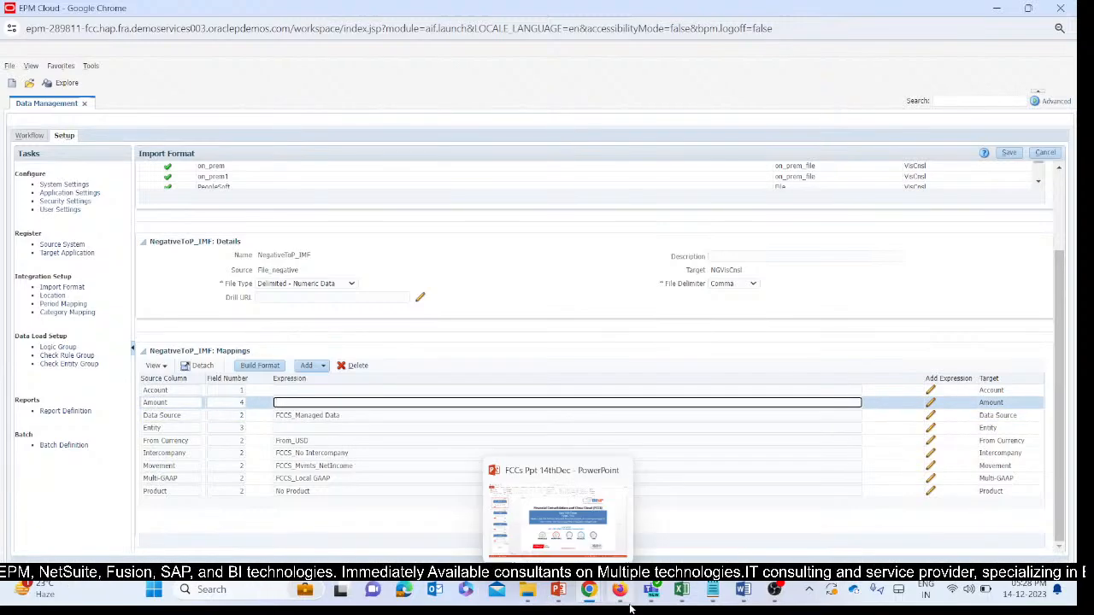
# Switch to the T164_TB_DMUpload_Negativesign file in Excel and delete its Particulars column.
pyautogui.moveTo(681, 590)
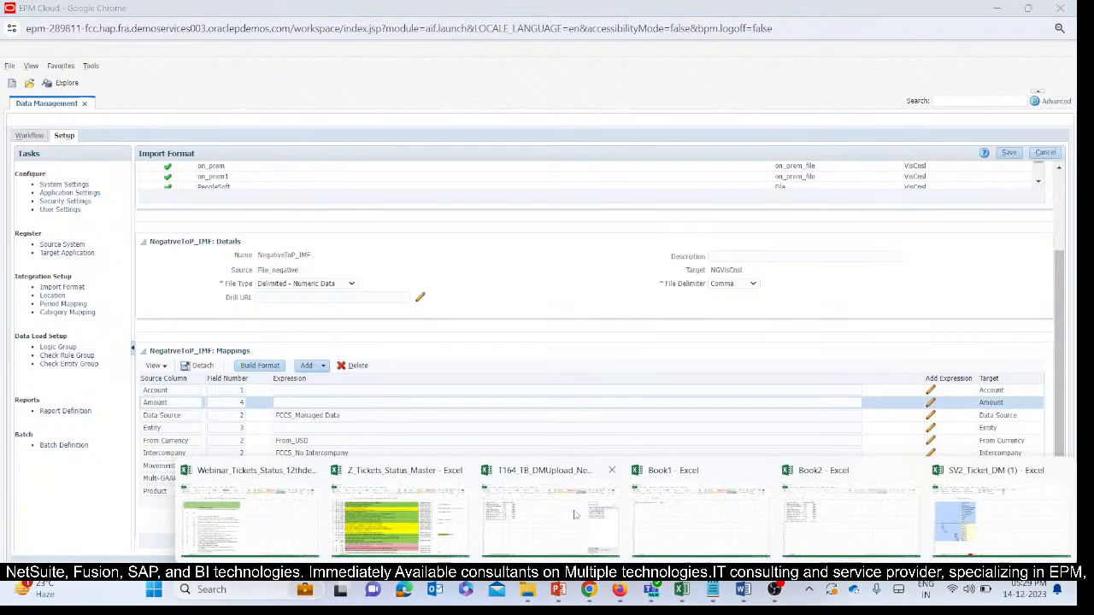
pyautogui.click(464, 469)
pyautogui.click(134, 130)
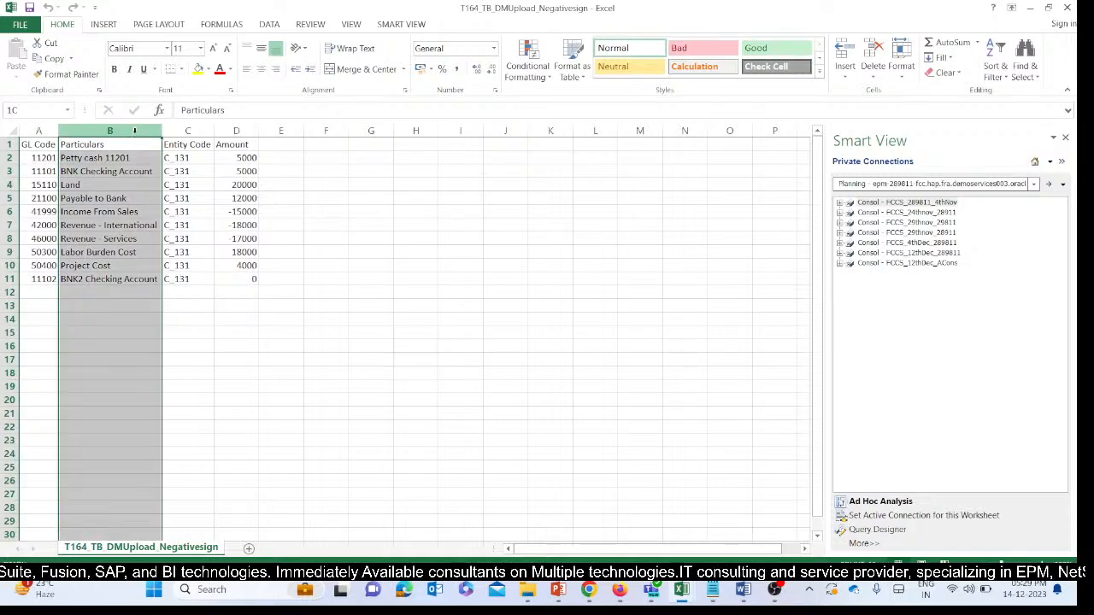
pyautogui.hotkey('ctrl', '-')
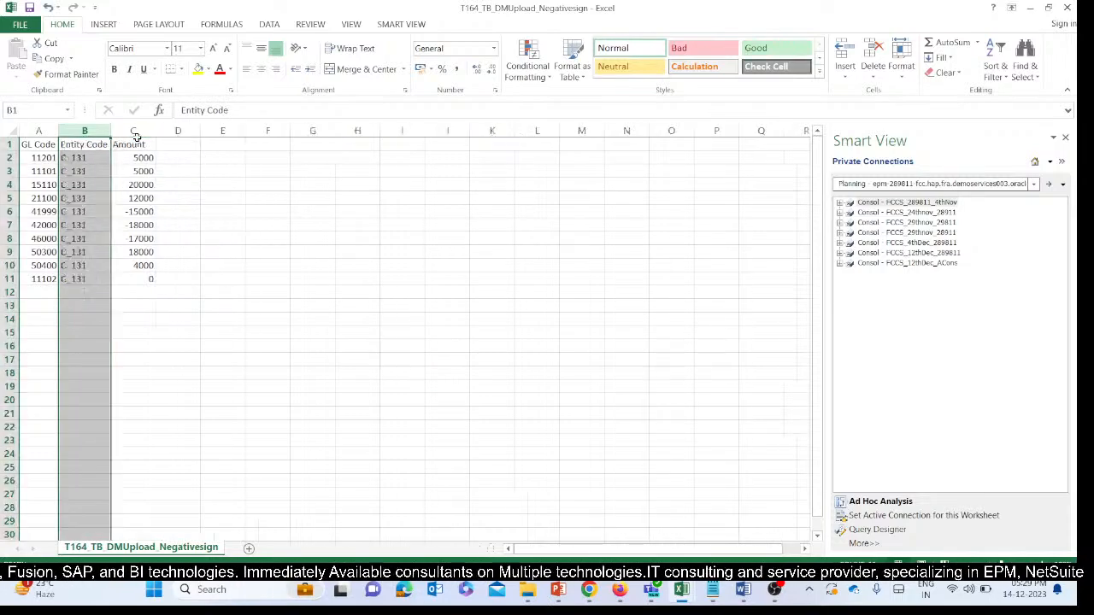
pyautogui.click(115, 170)
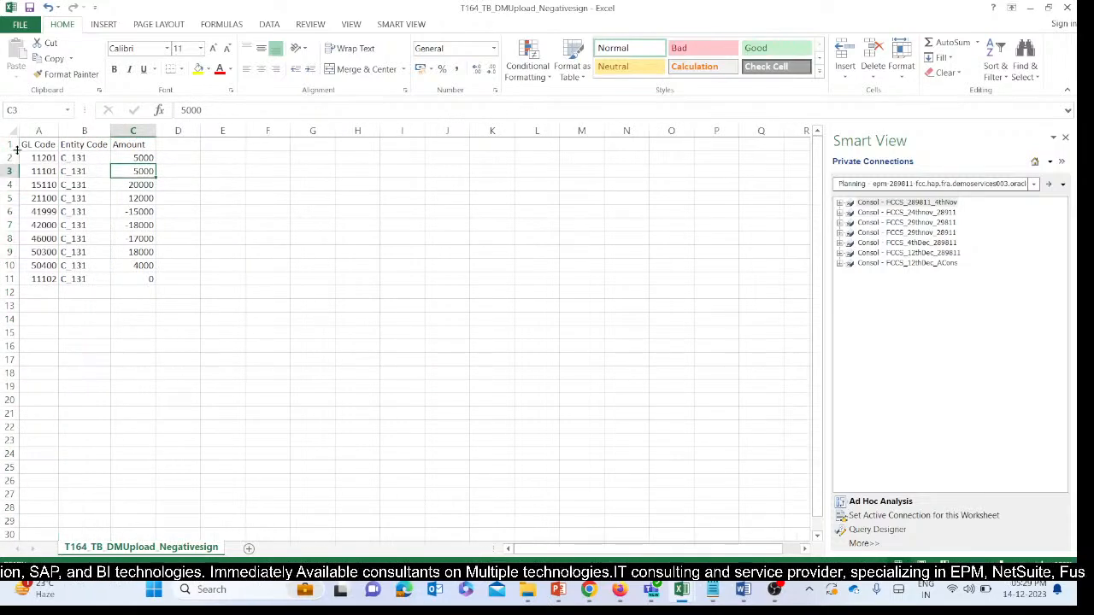
# Delete the header row from the T164_TB_DMUpload_Negativesign sheet and save the file, keeping the CSV format.
pyautogui.click(11, 144)
pyautogui.hotkey('ctrl', '-')
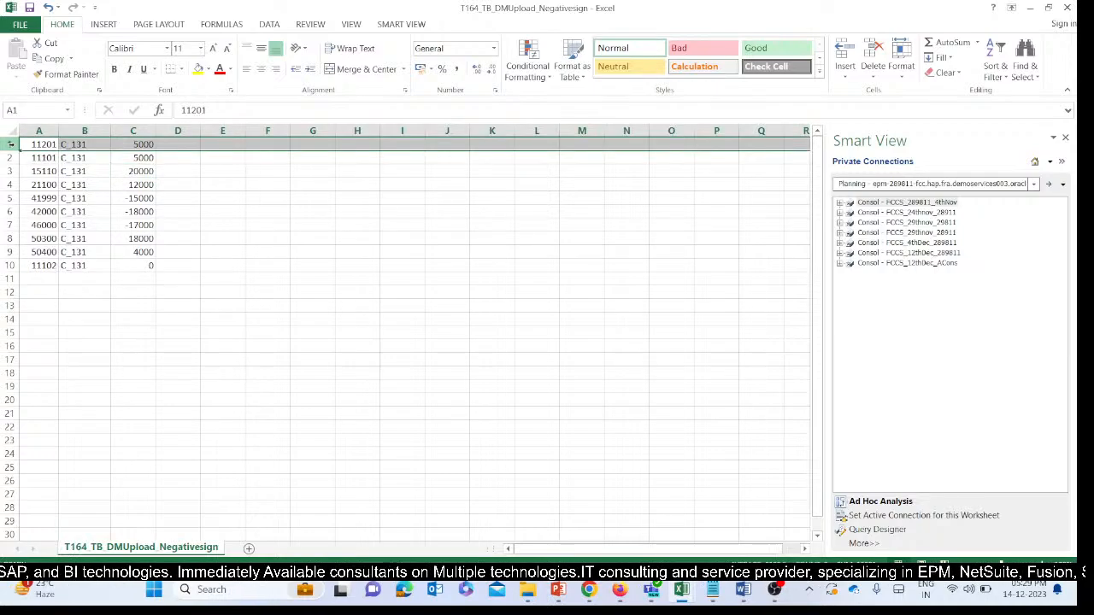
pyautogui.click(143, 213)
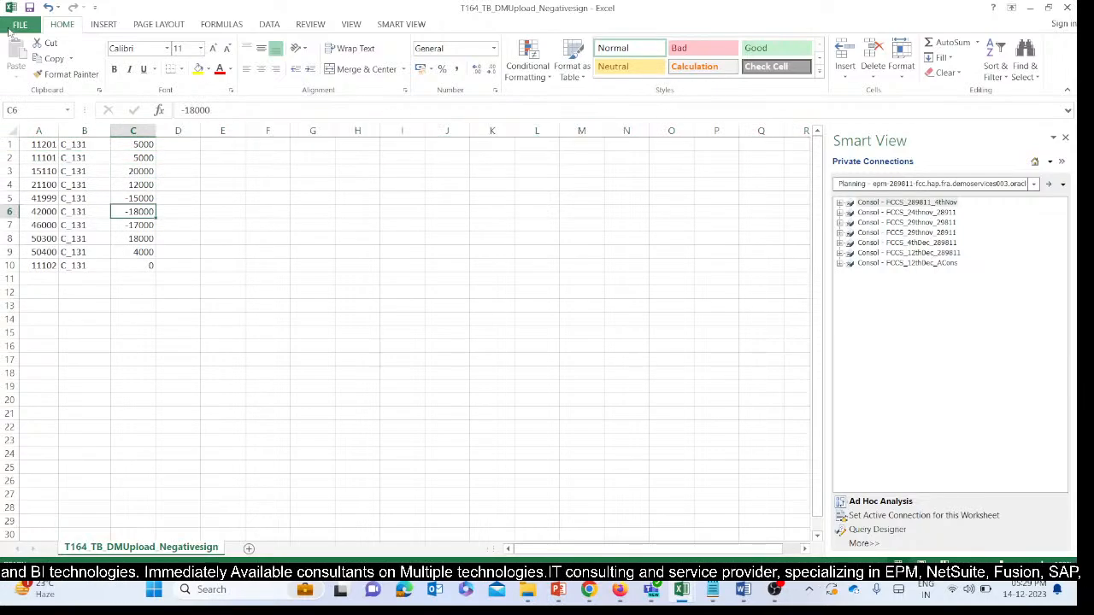
pyautogui.click(19, 24)
pyautogui.click(26, 127)
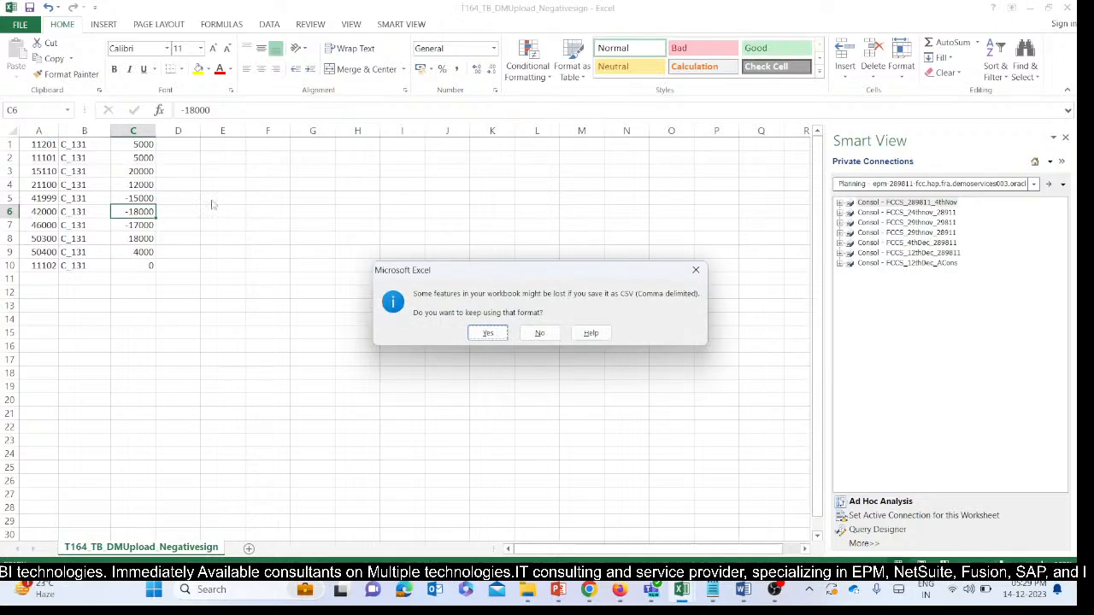
pyautogui.click(488, 335)
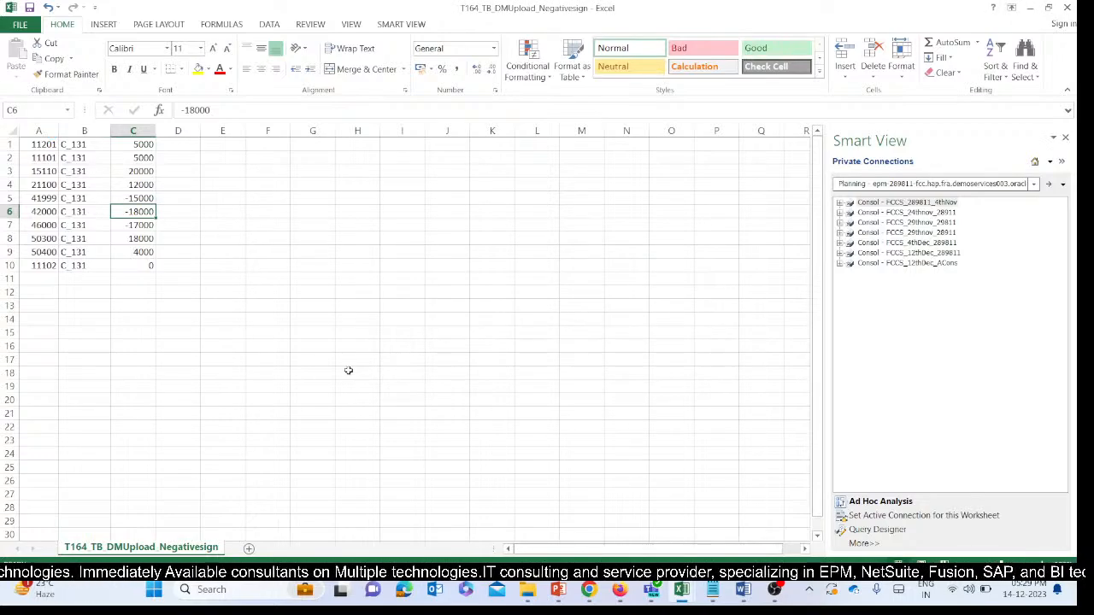
pyautogui.click(125, 157)
# Switch to Data Management, set the Amount row's field number to 3 in the NegativeToP_IMF mappings, and compare the rows with the Excel file.
pyautogui.moveTo(589, 590)
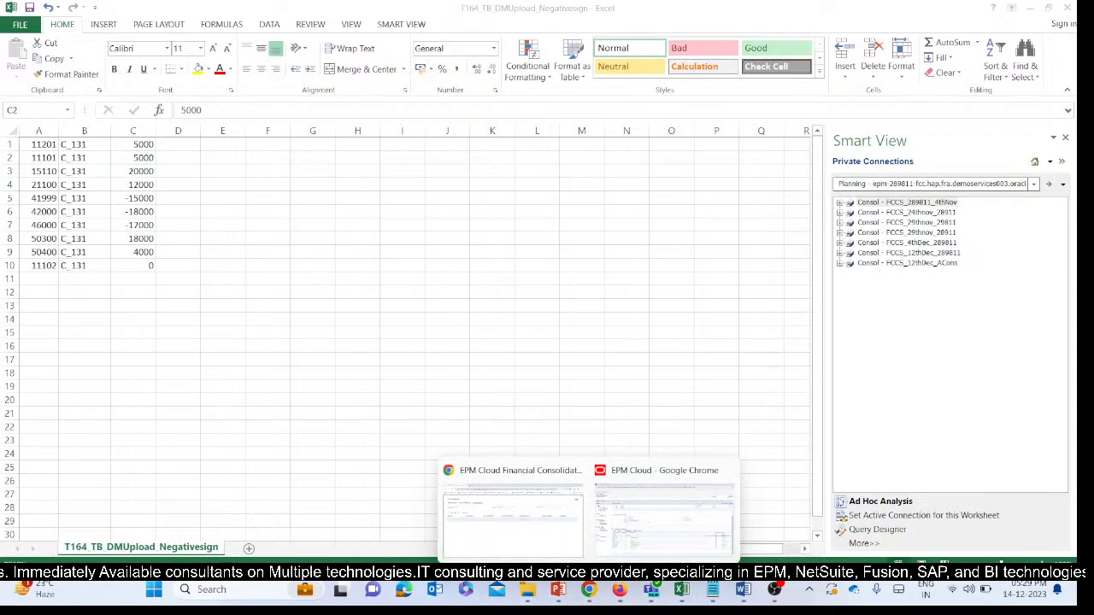
pyautogui.click(648, 527)
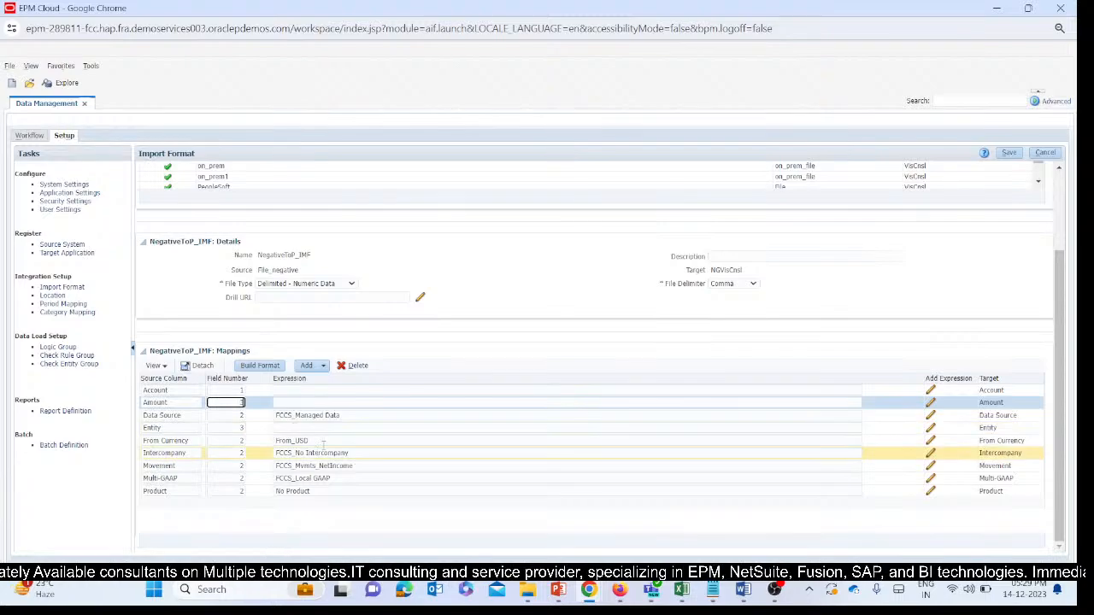
pyautogui.click(435, 334)
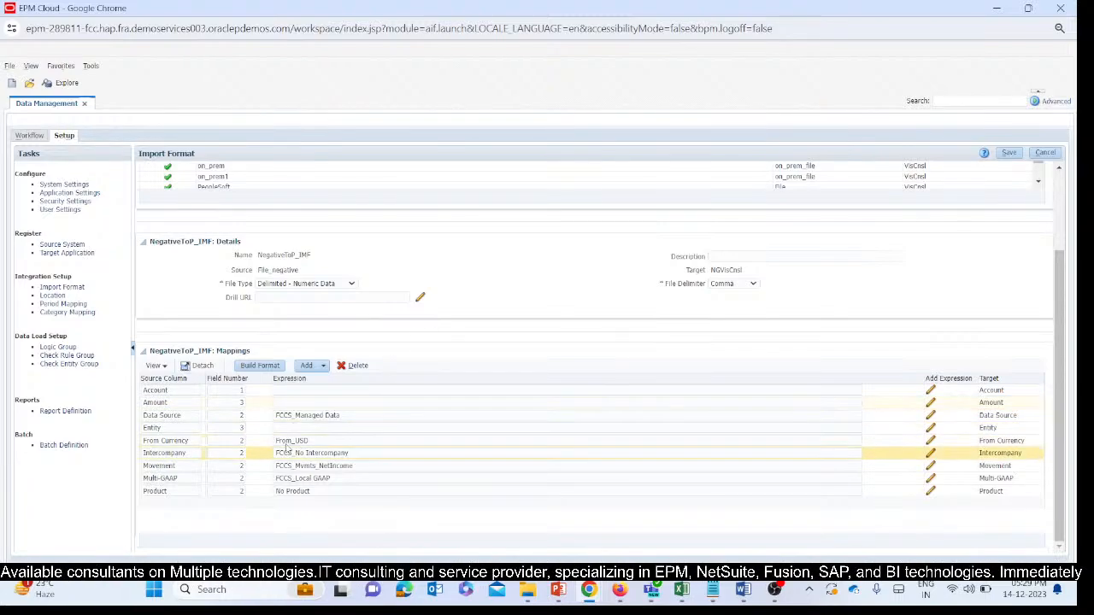
pyautogui.click(299, 428)
pyautogui.moveTo(681, 590)
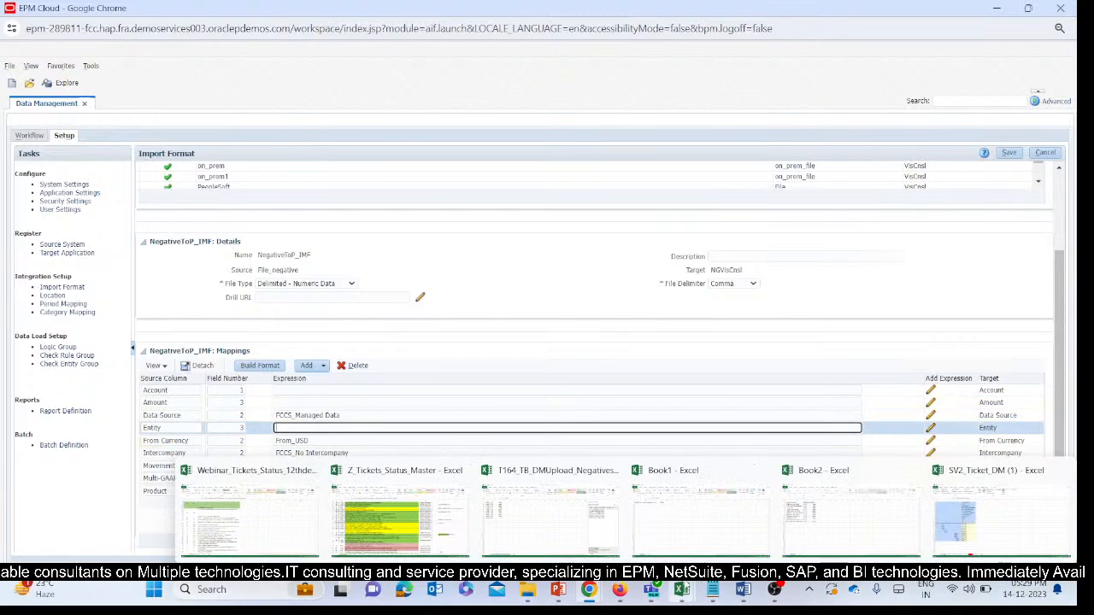
pyautogui.click(549, 535)
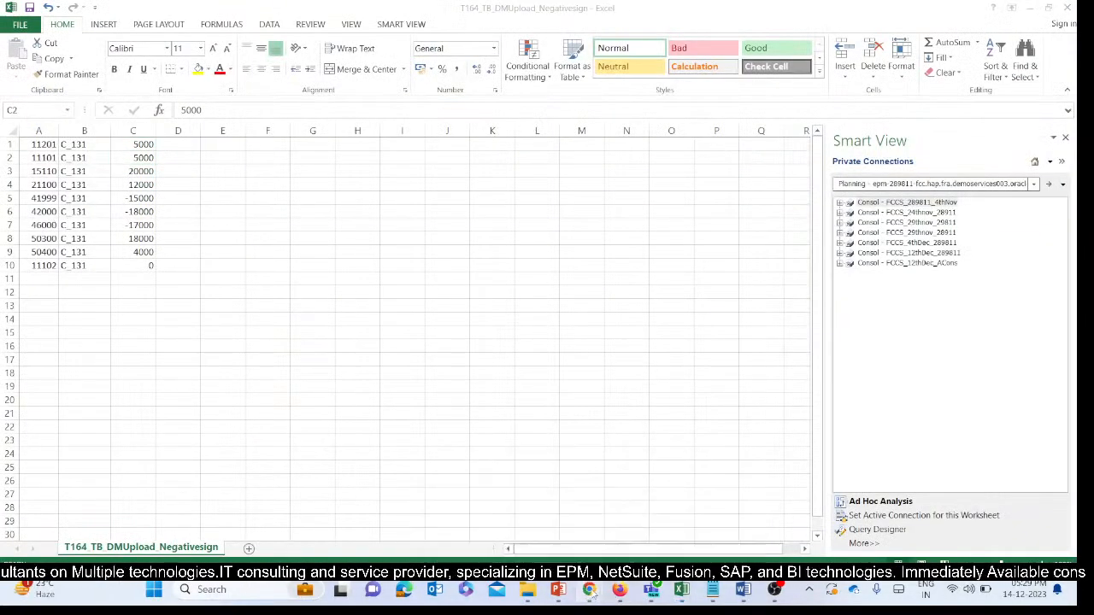
# Switch to the Financial Consolidation window in Chrome, close Period Mapping and open the Dimensions editor.
pyautogui.moveTo(589, 589)
pyautogui.click(494, 487)
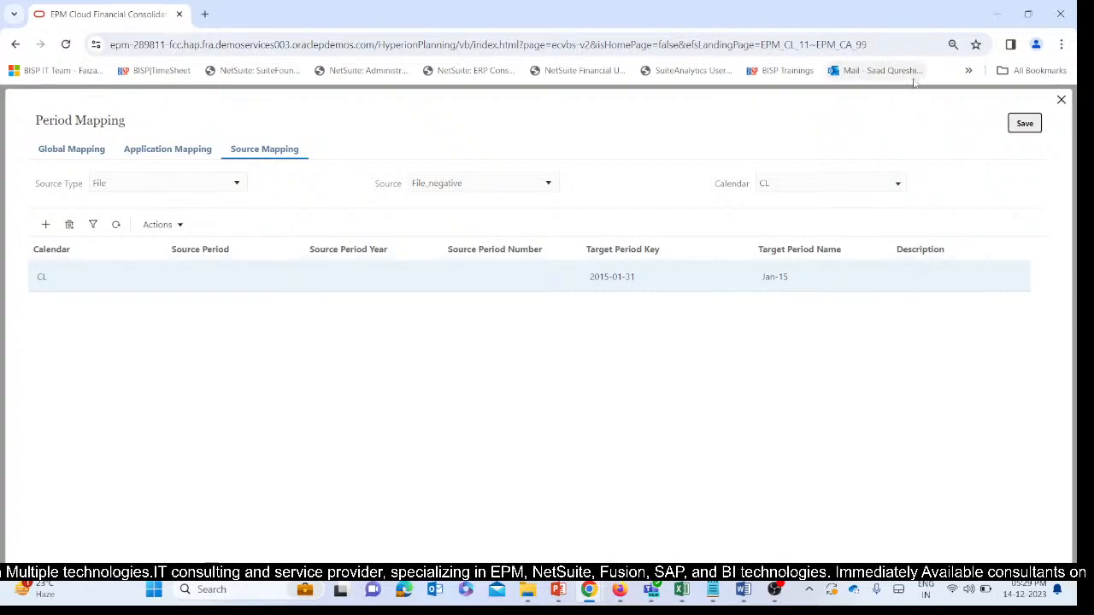
pyautogui.click(1060, 100)
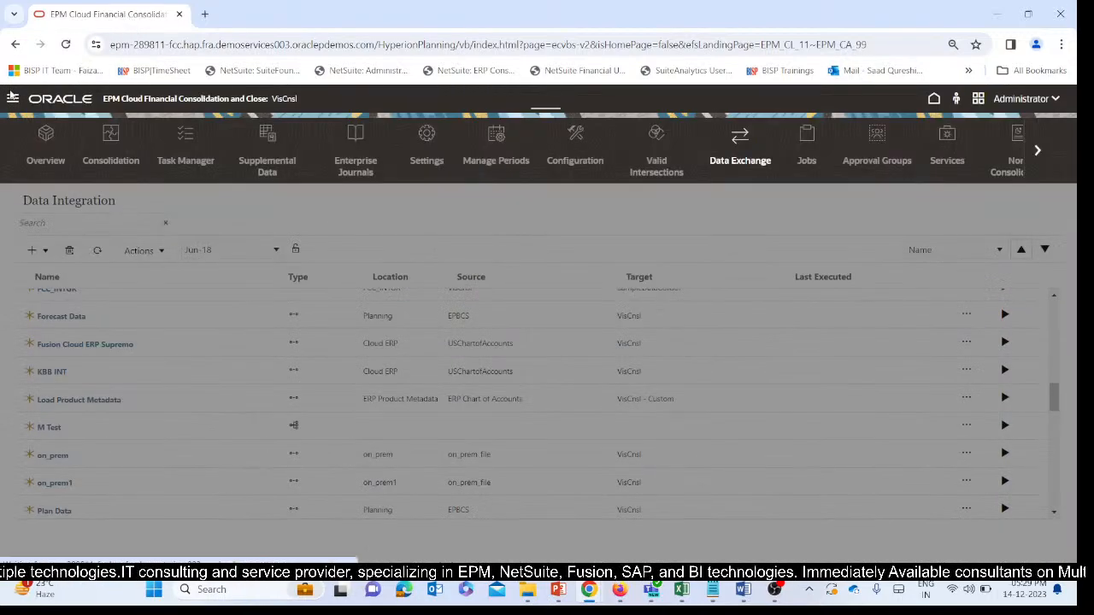
pyautogui.click(12, 98)
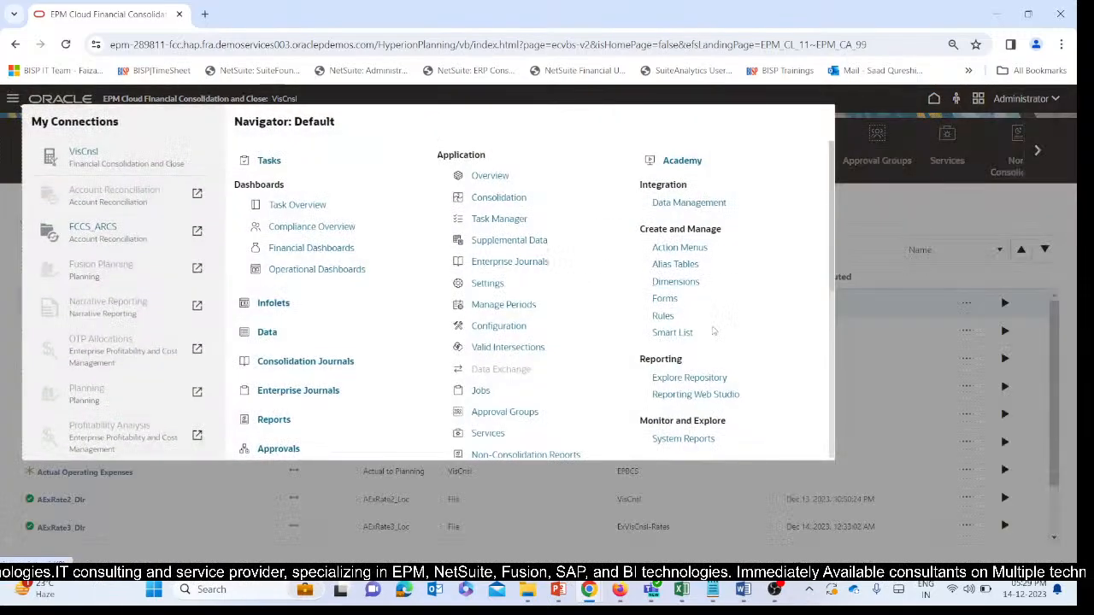
pyautogui.scroll(-3, 713, 331)
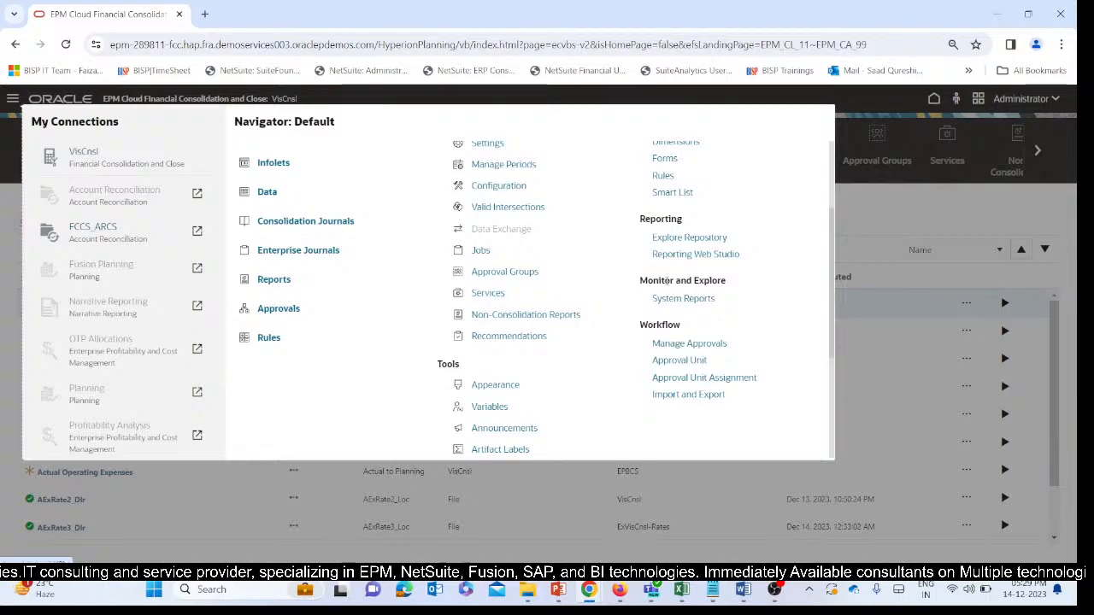
pyautogui.scroll(-4, 666, 280)
pyautogui.scroll(6, 606, 305)
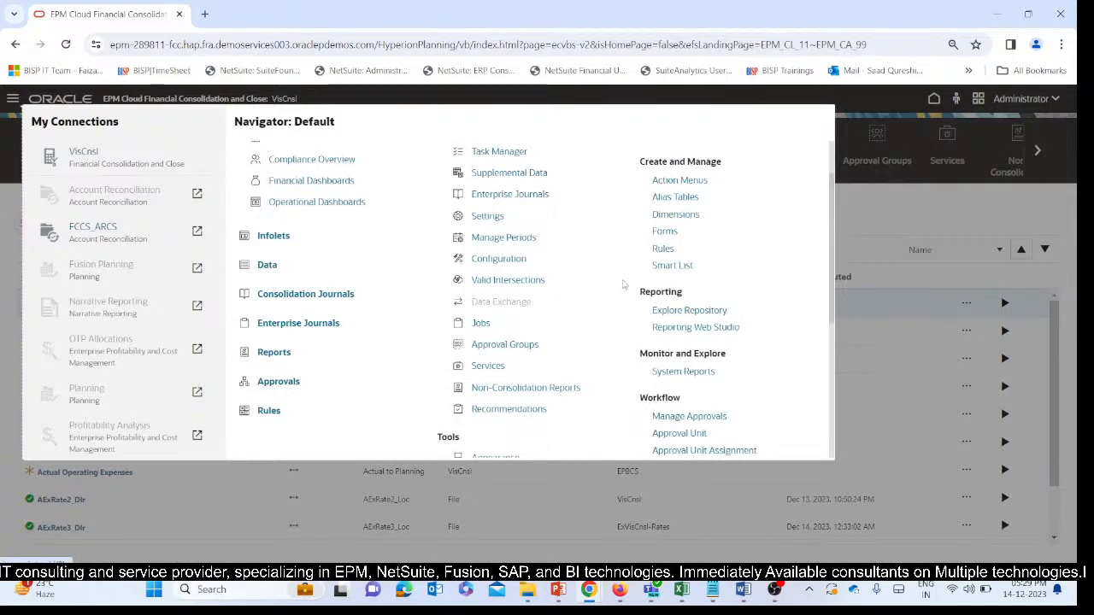
pyautogui.click(669, 220)
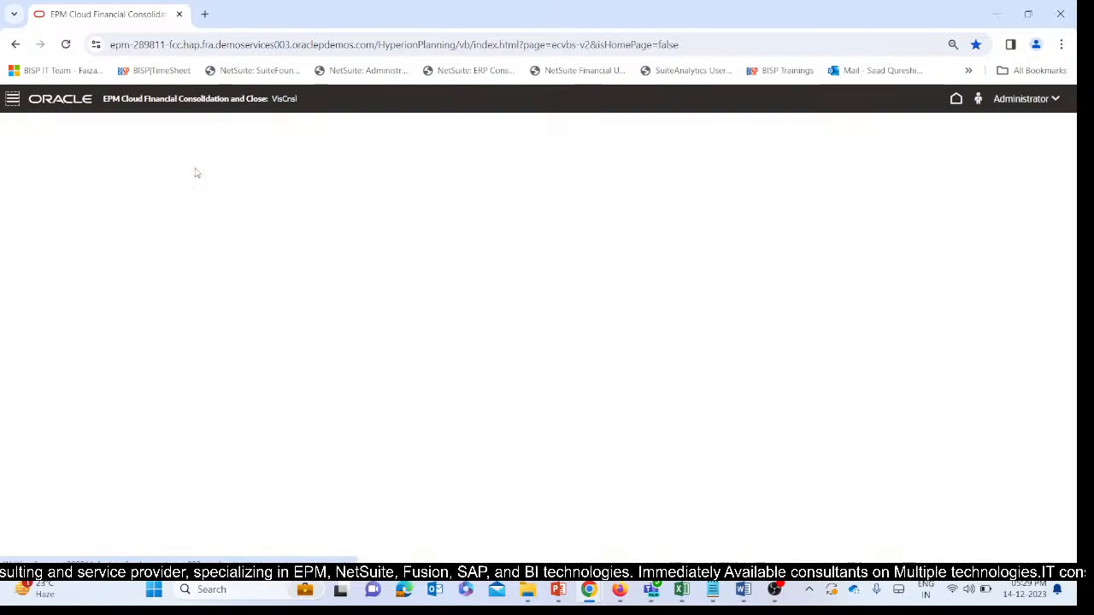
# Show the Entity dimension and expand C_All_Corp_Comp_V1, C_T and C_100 to locate entity C_131.
pyautogui.click(167, 152)
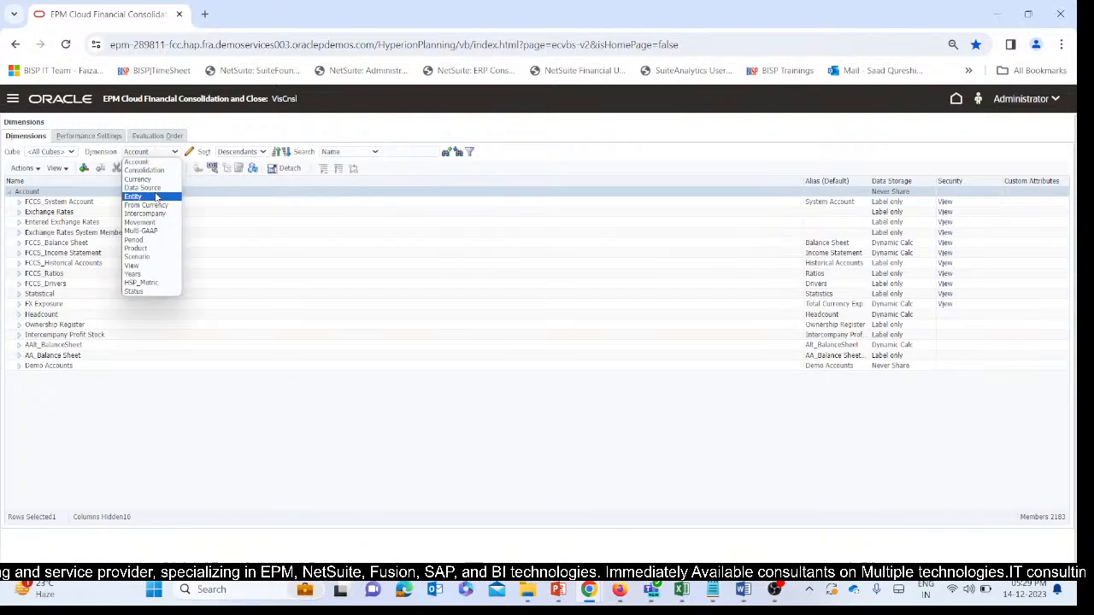
pyautogui.click(145, 197)
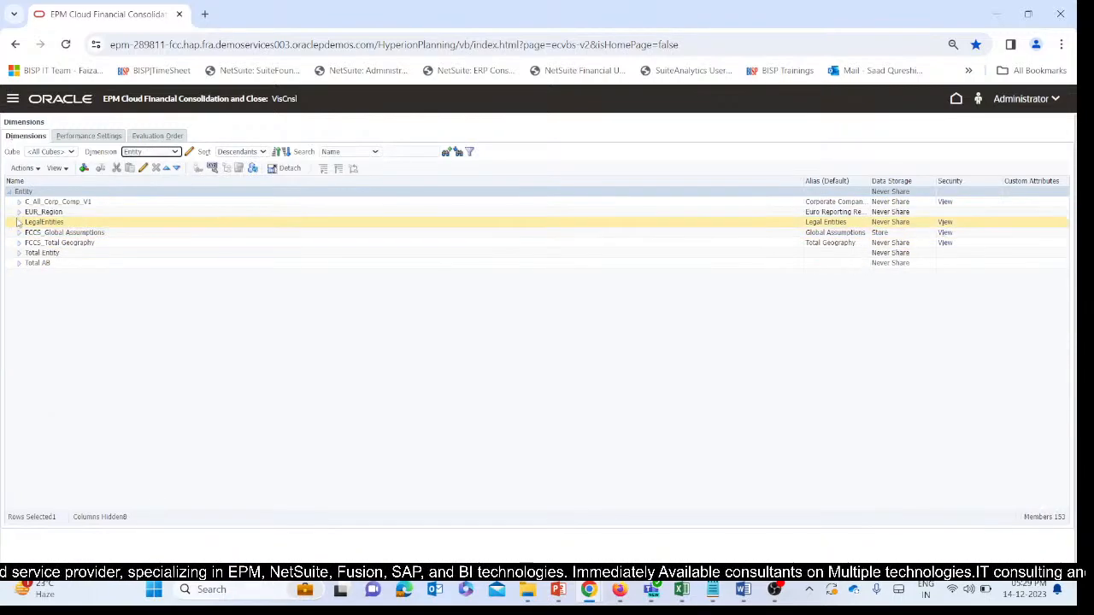
pyautogui.click(19, 203)
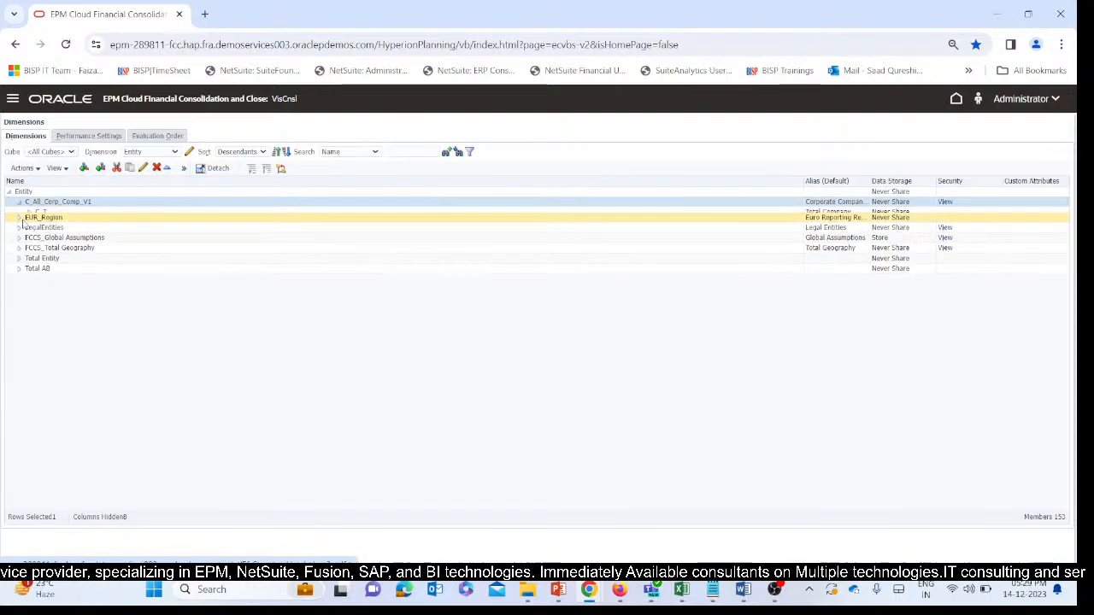
pyautogui.click(29, 212)
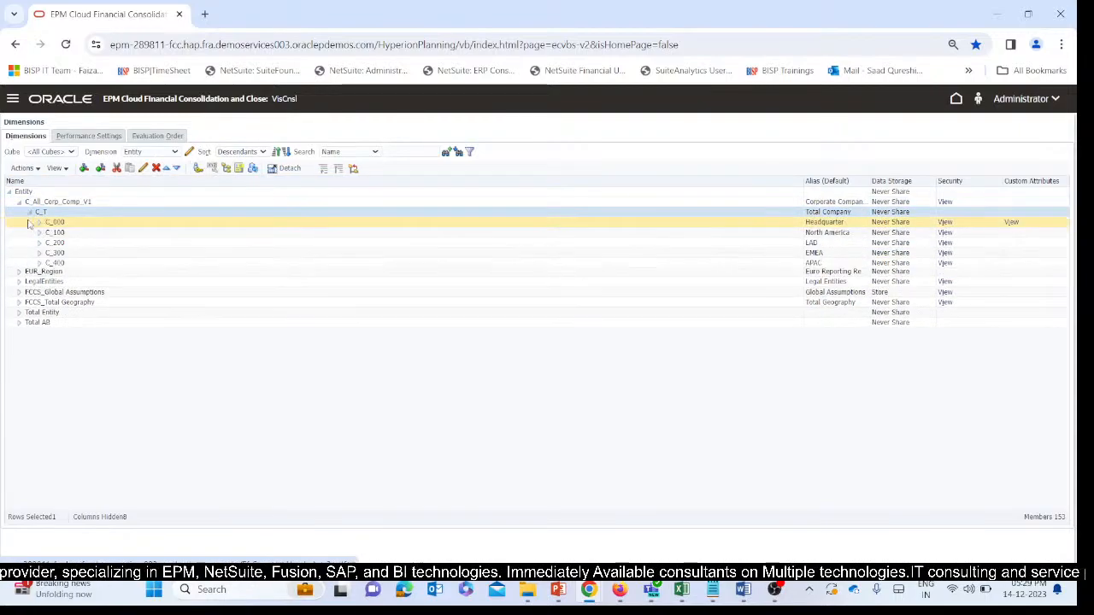
pyautogui.click(38, 233)
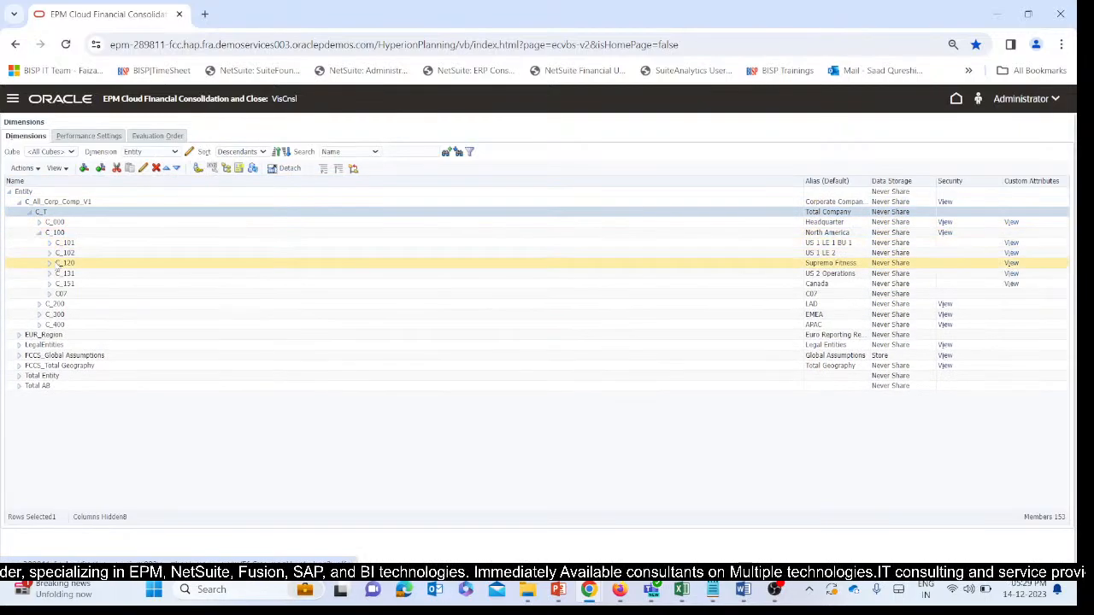
pyautogui.click(55, 273)
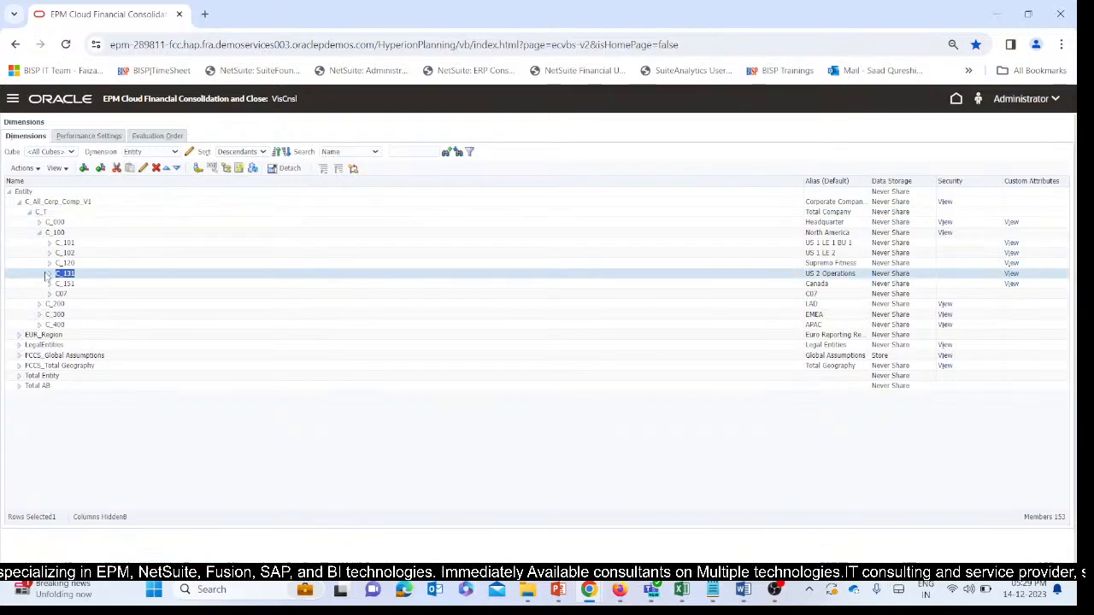
pyautogui.click(679, 591)
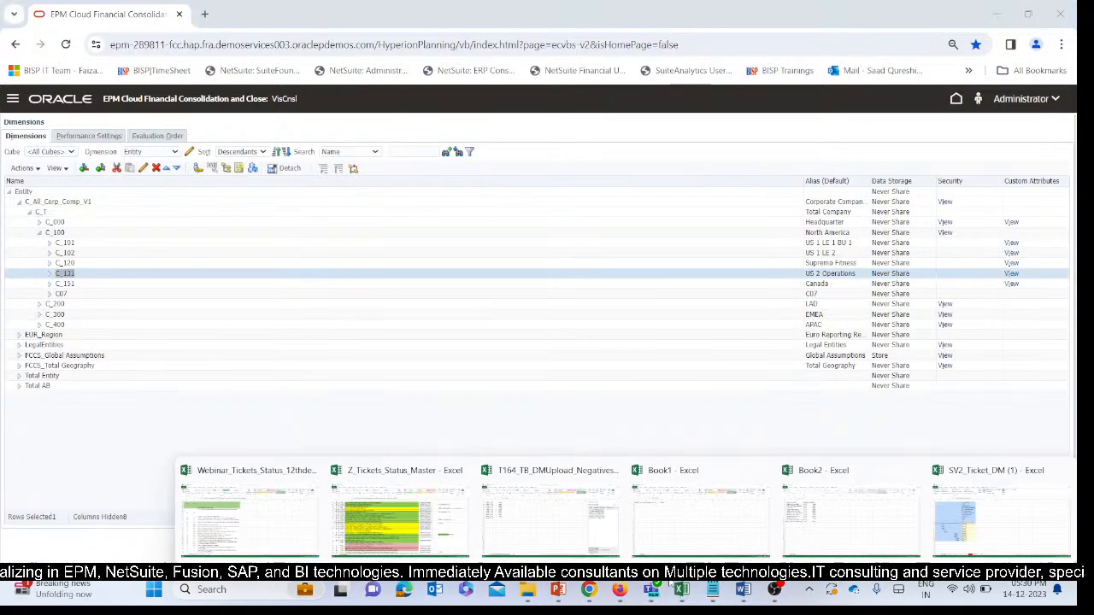
# Return to the Data Management window, set the Entity row's field number to 2 in the NegativeToP_IMF mappings, and save the import format.
pyautogui.moveTo(589, 591)
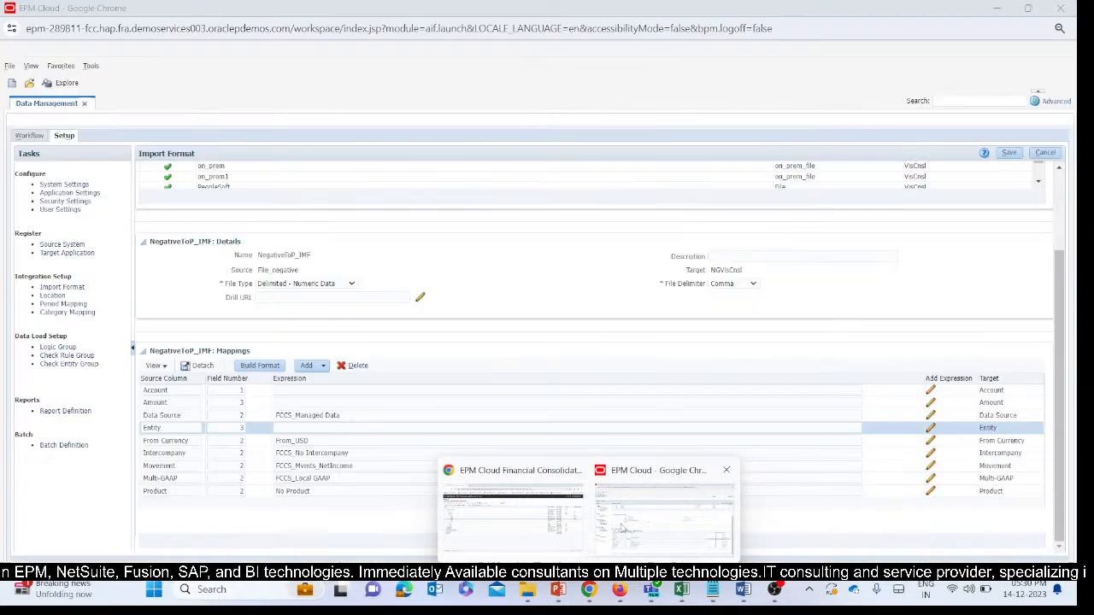
pyautogui.click(664, 518)
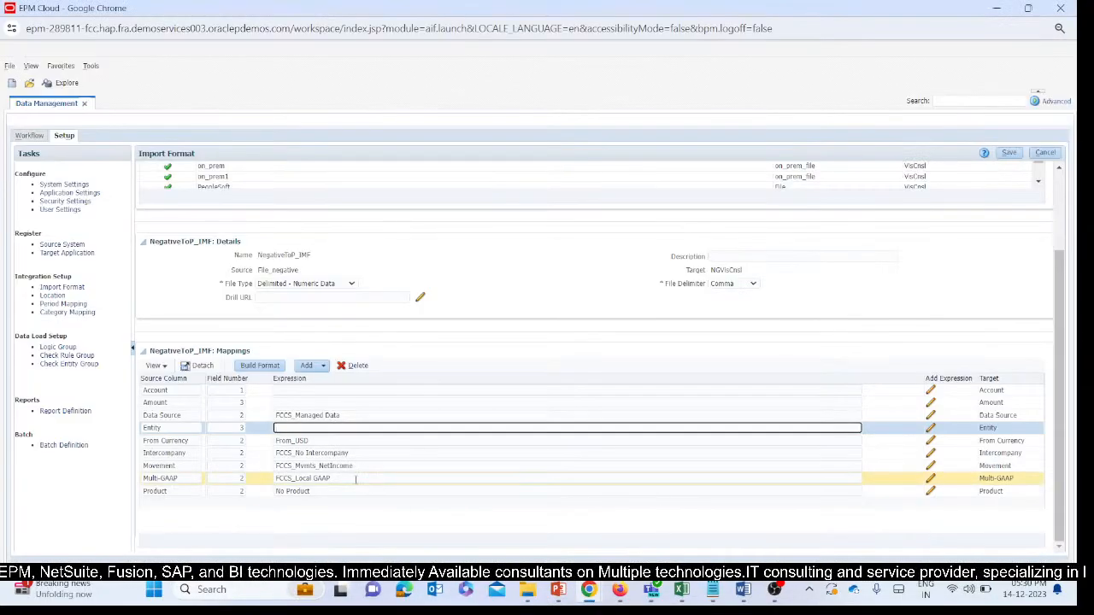
pyautogui.click(243, 428)
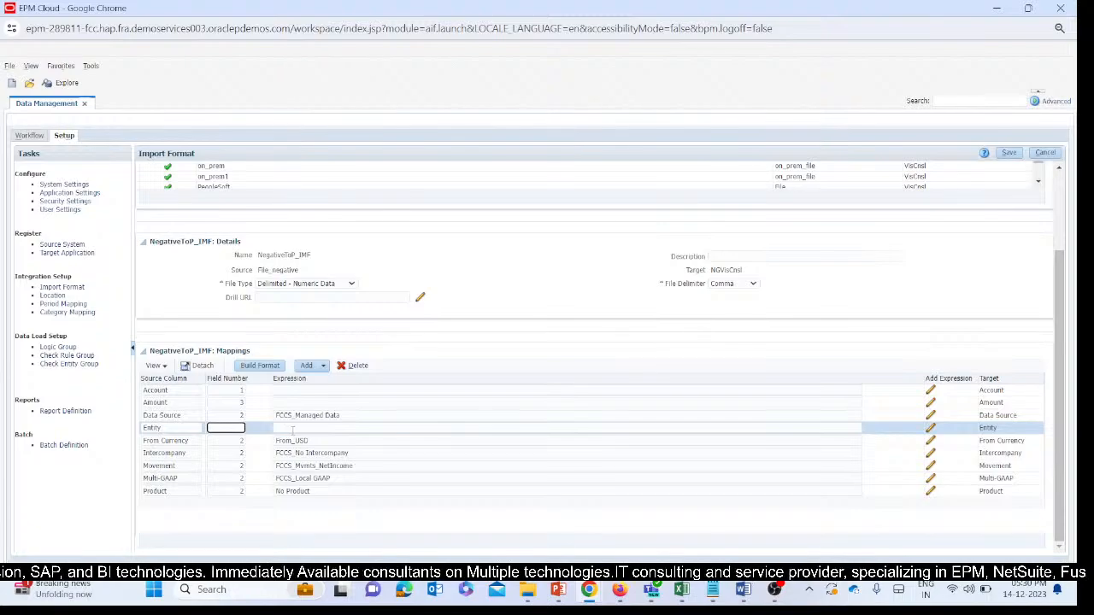
pyautogui.click(392, 323)
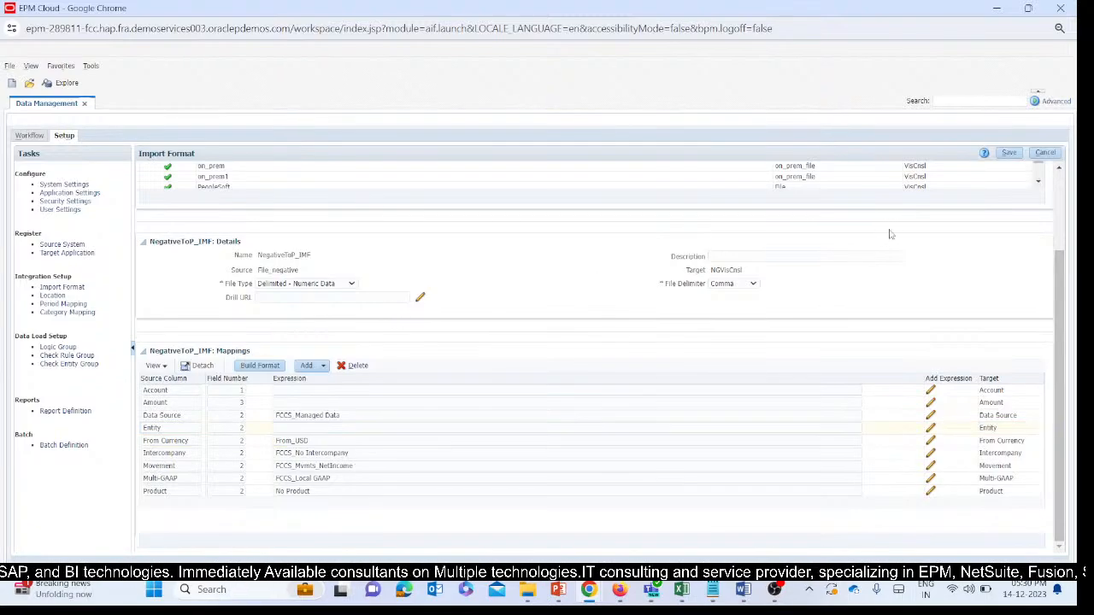
pyautogui.click(1011, 153)
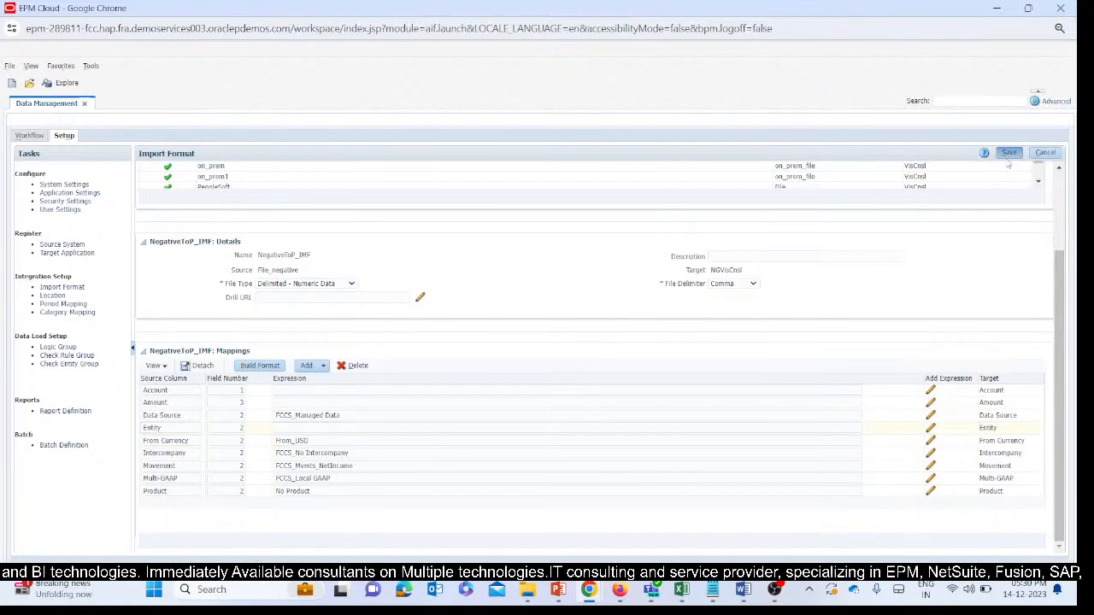
# Change the From Currency row's expression to Entity Currency in the displayed AA_Import mappings and save.
pyautogui.scroll(-1, 361, 413)
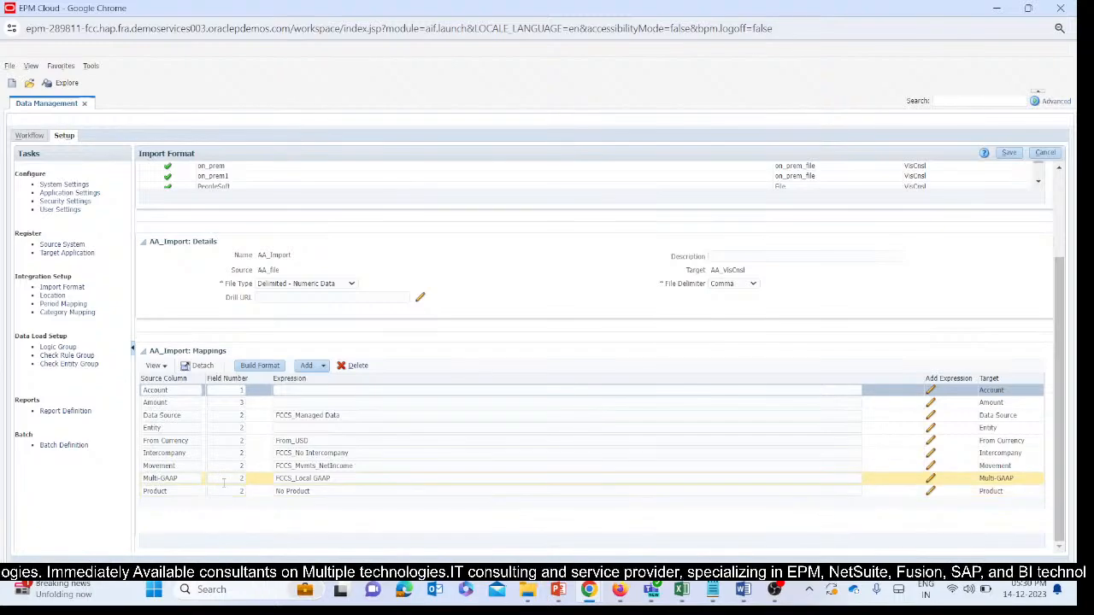
pyautogui.click(311, 442)
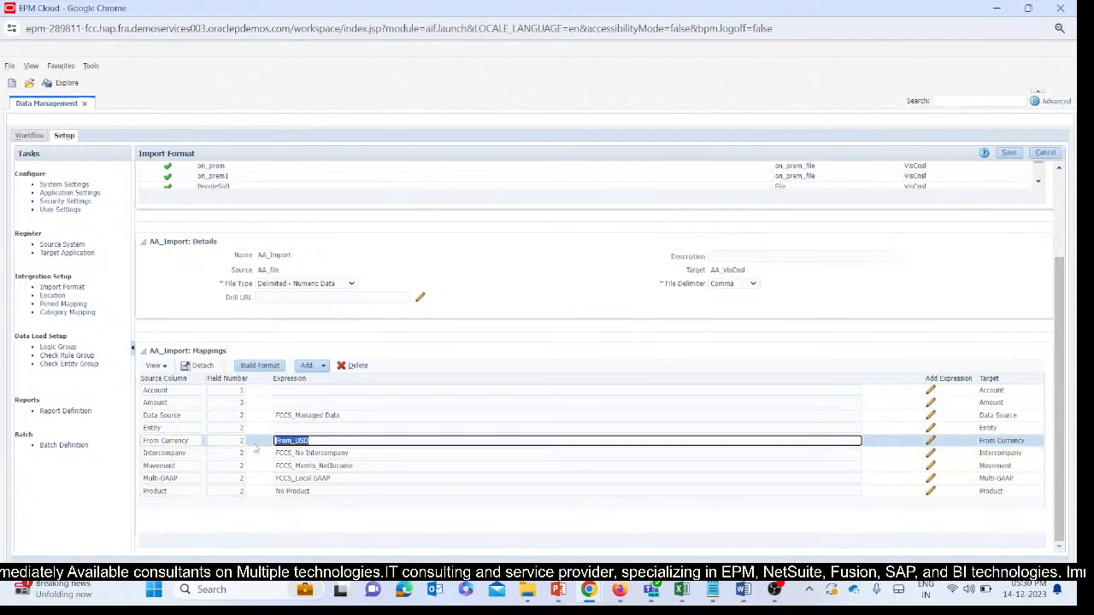
pyautogui.press('BackSpace')
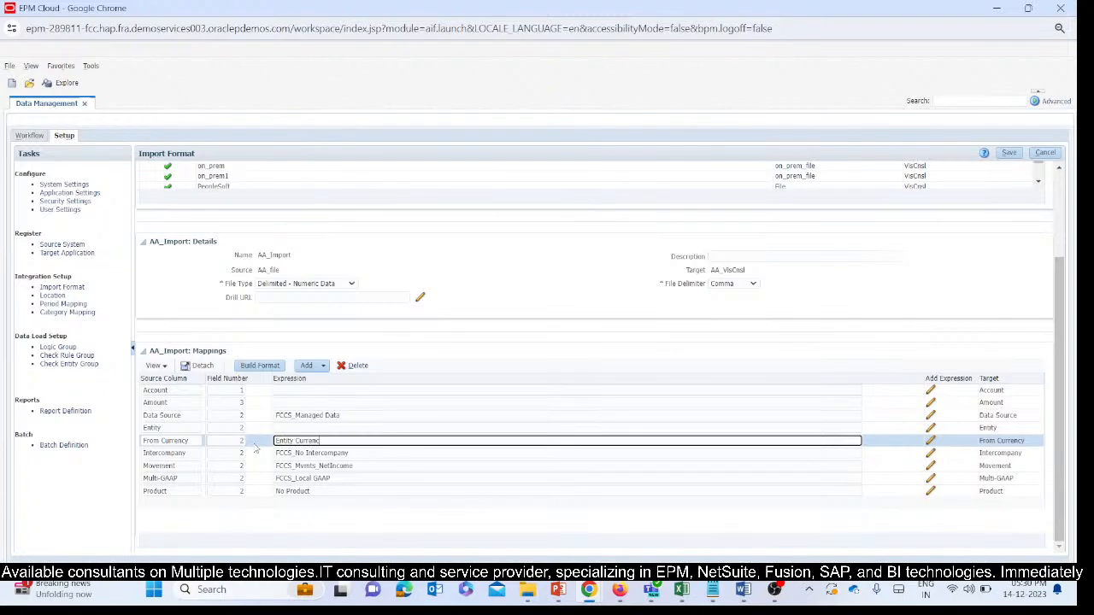
pyautogui.click(633, 272)
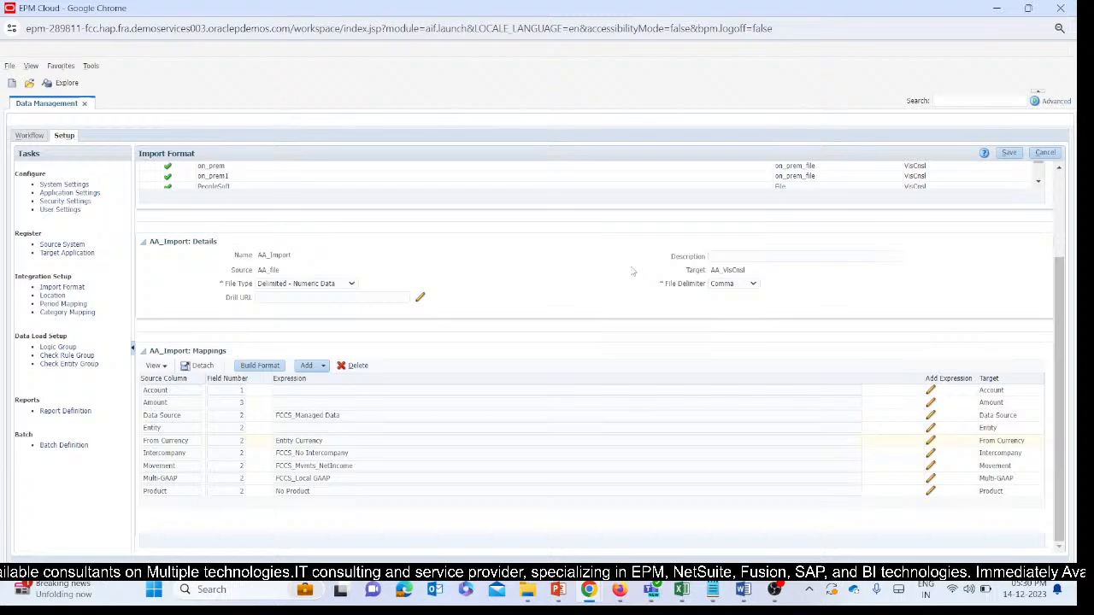
pyautogui.click(1008, 153)
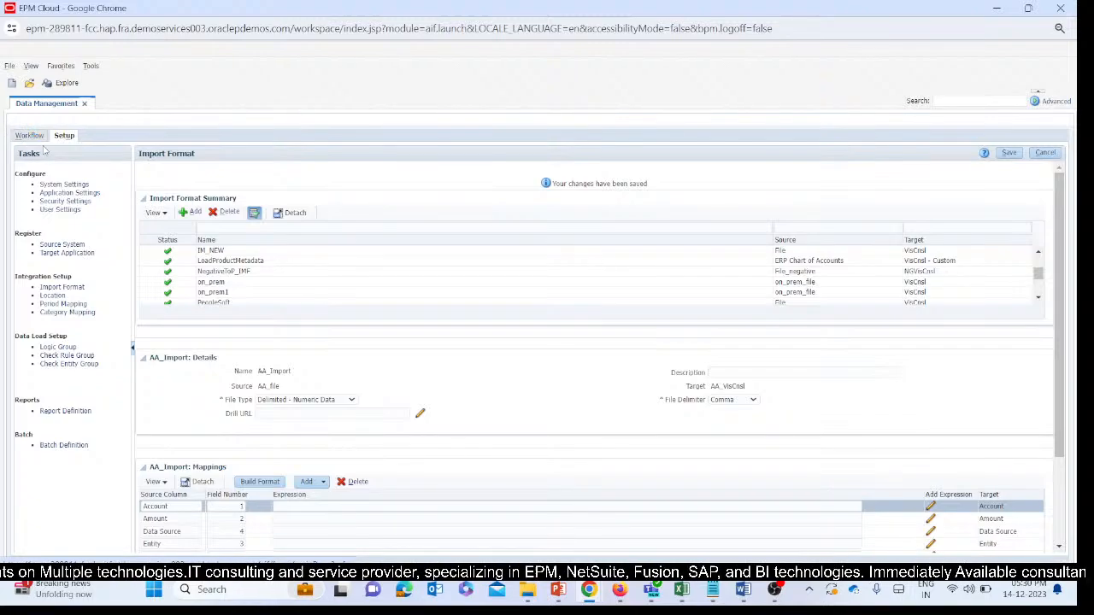
# Execute the Neg_DLR data load rule with Import from Source for Jan-15 in Replace mode, and refresh its status.
pyautogui.click(32, 137)
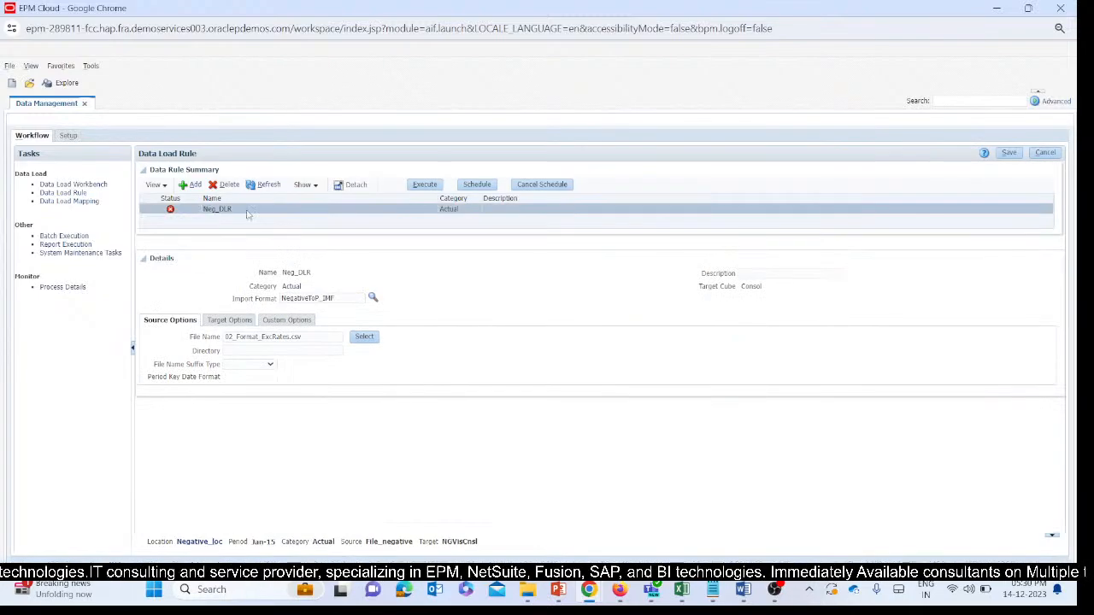
pyautogui.click(425, 186)
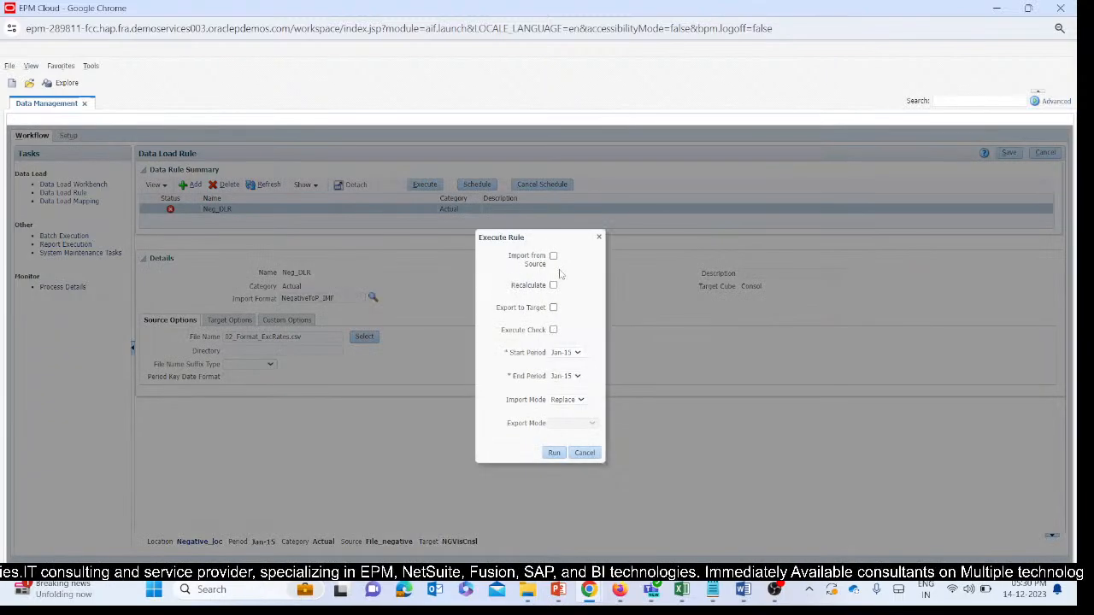
pyautogui.click(553, 256)
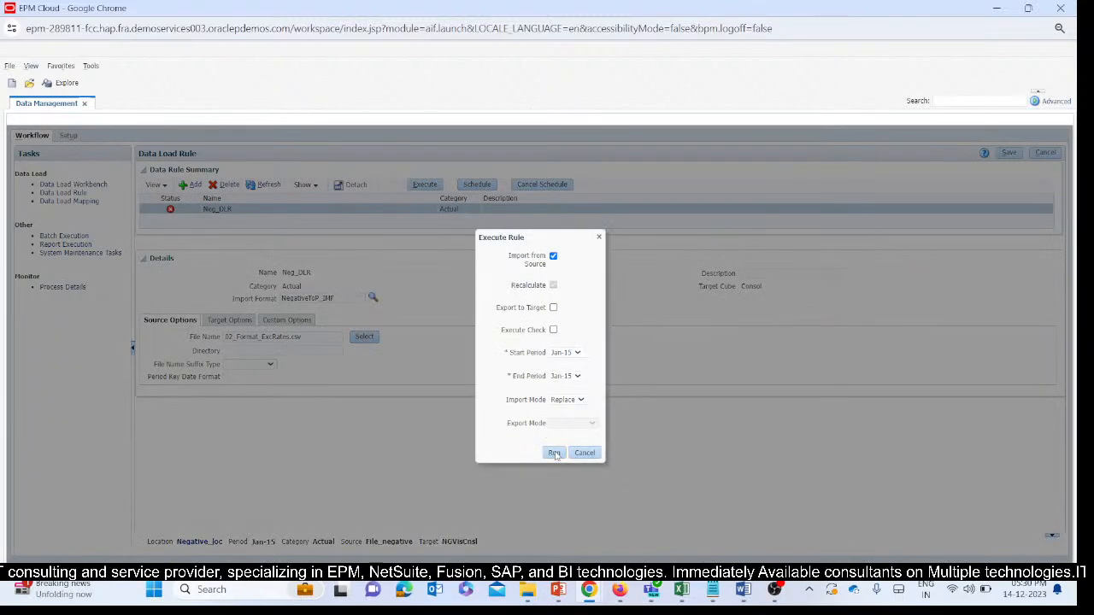
pyautogui.click(554, 453)
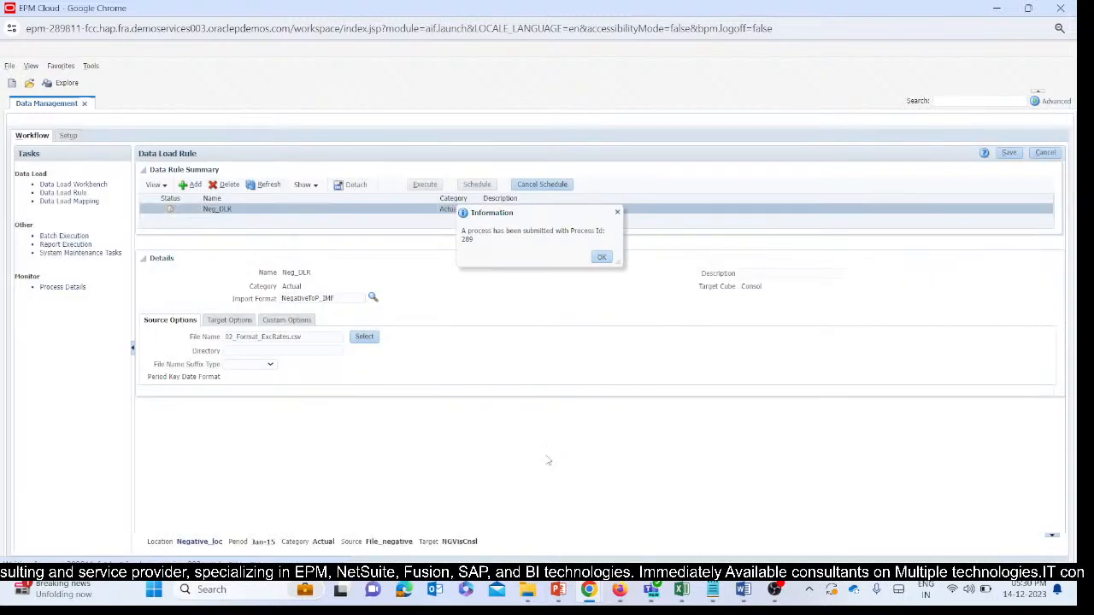
pyautogui.click(602, 257)
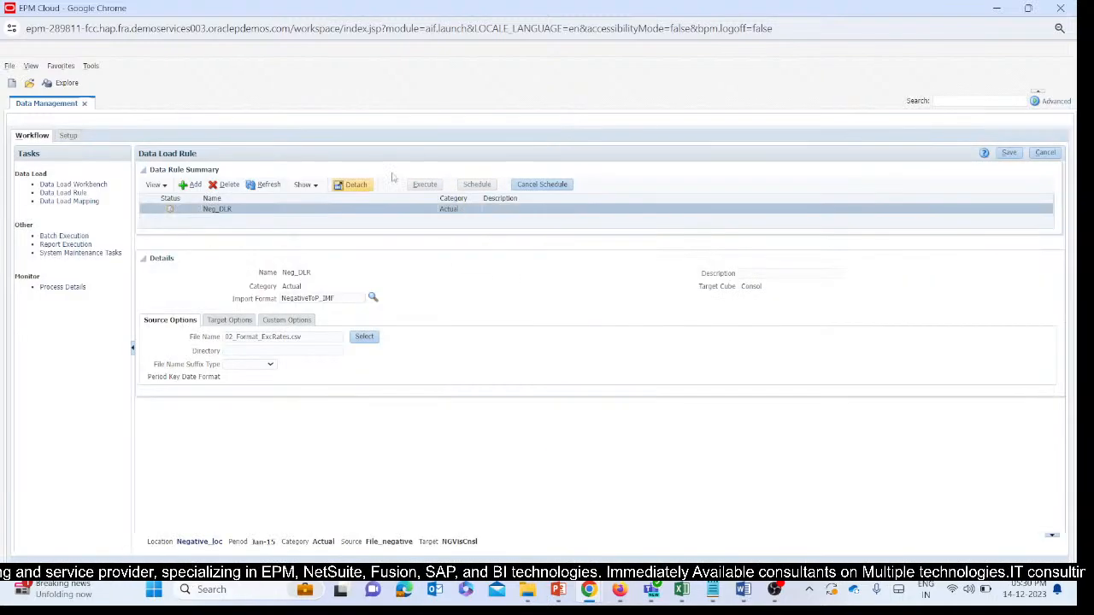
pyautogui.click(263, 186)
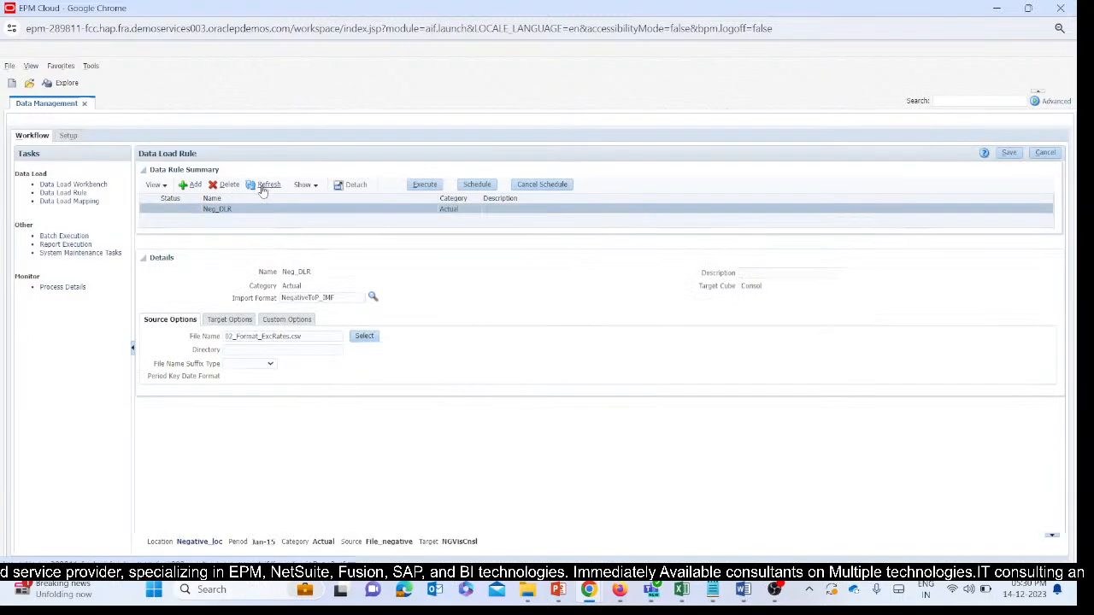
pyautogui.click(262, 187)
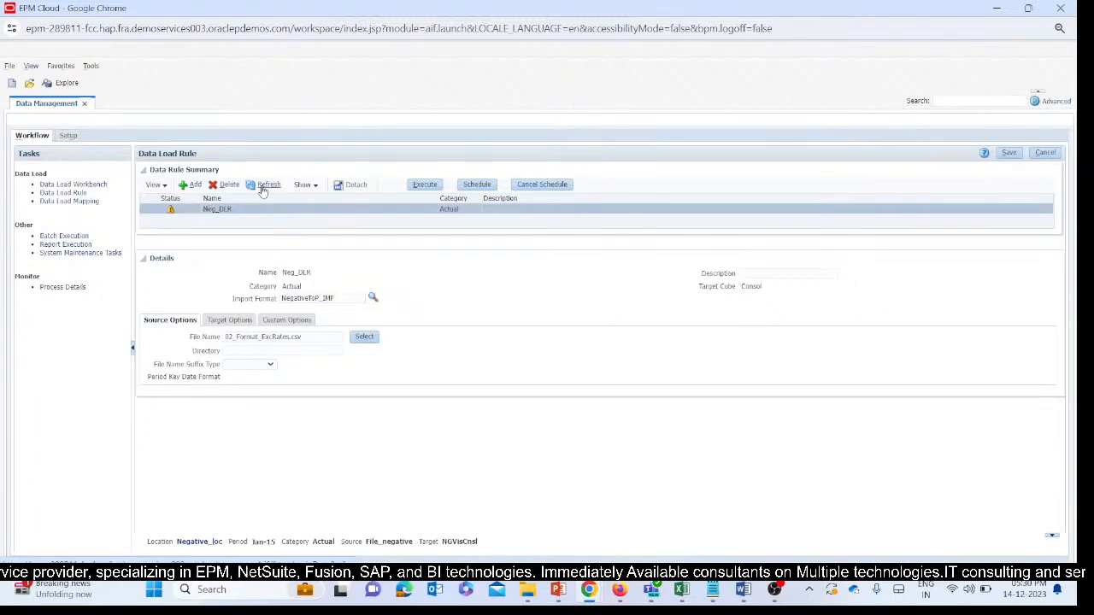
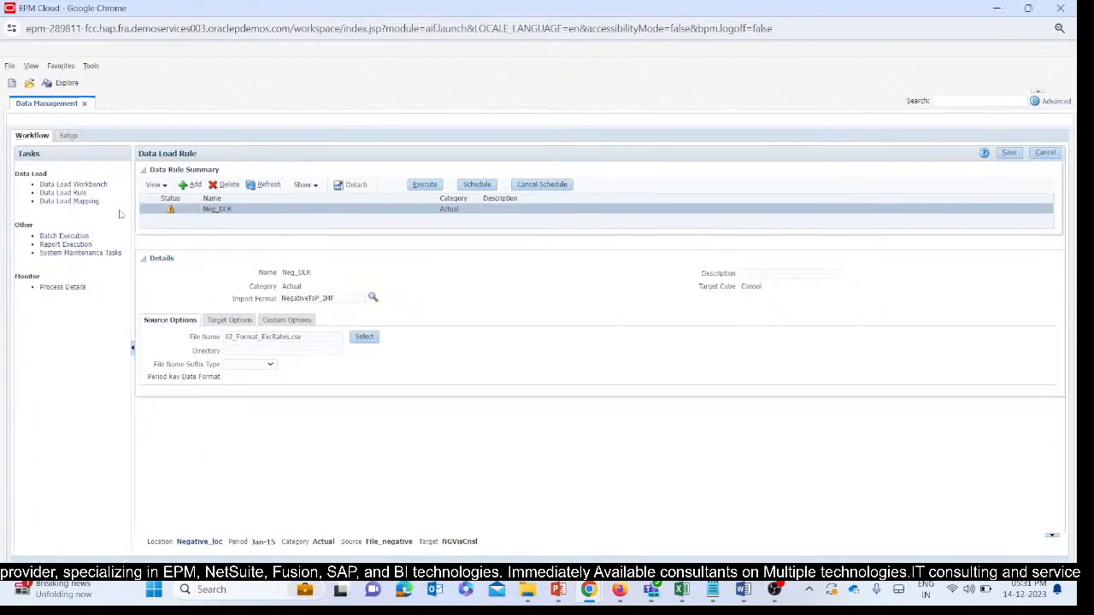
# Open the NegativeToP_IMF import format in the setup area and show its field mappings.
pyautogui.click(70, 201)
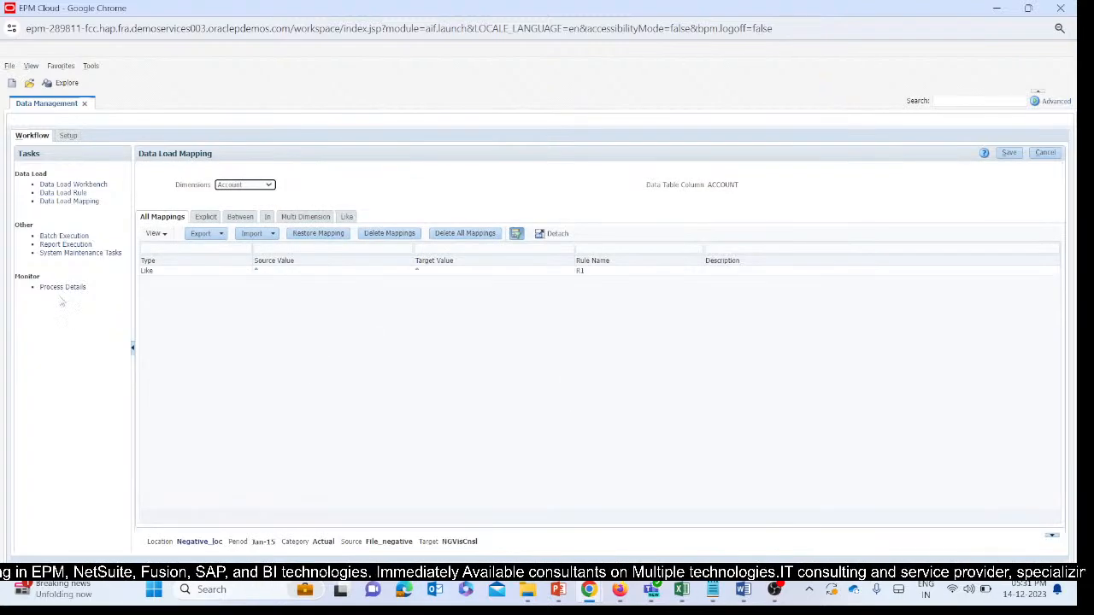
pyautogui.click(68, 135)
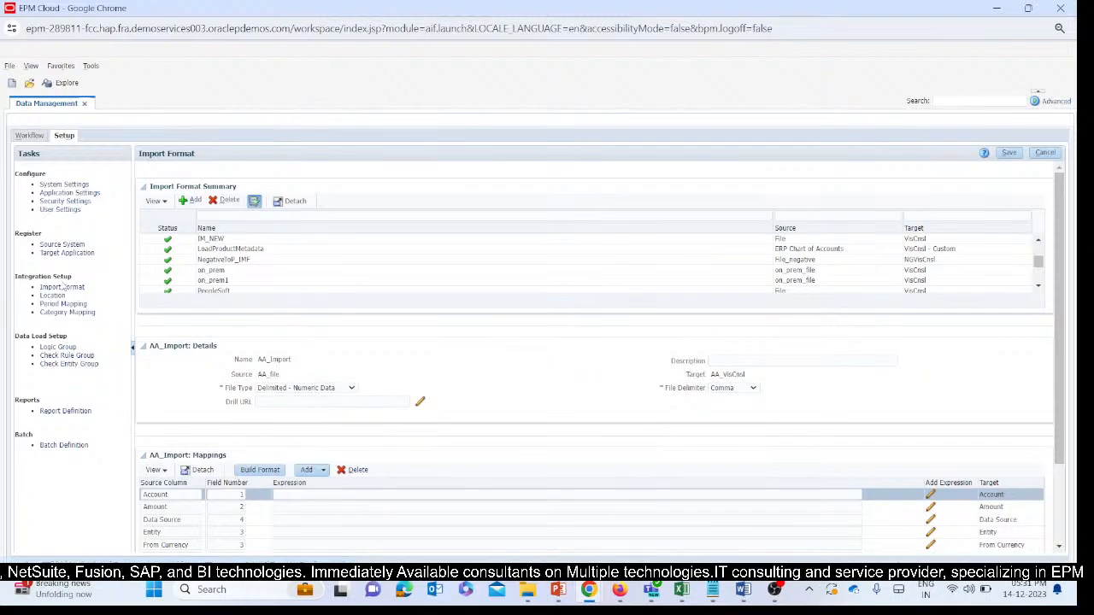
pyautogui.scroll(-3, 312, 390)
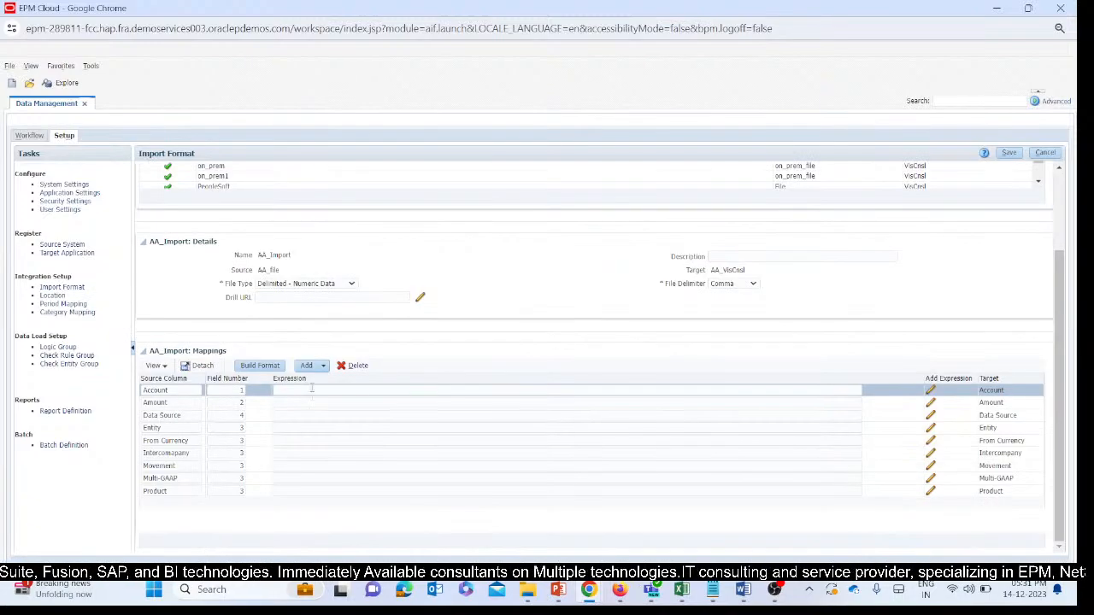
pyautogui.click(311, 393)
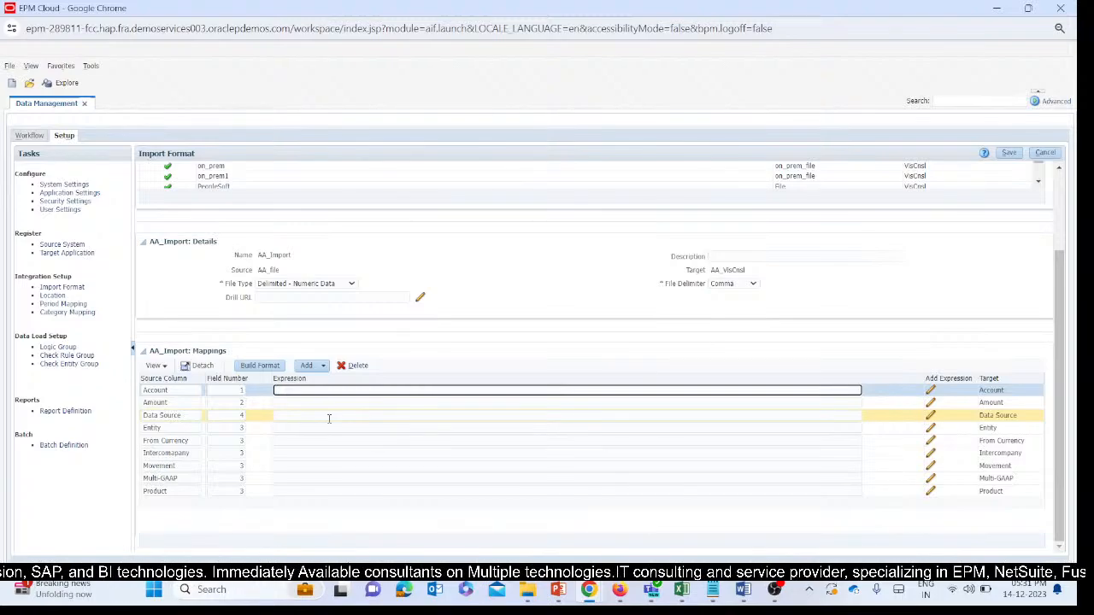
pyautogui.scroll(2, 264, 310)
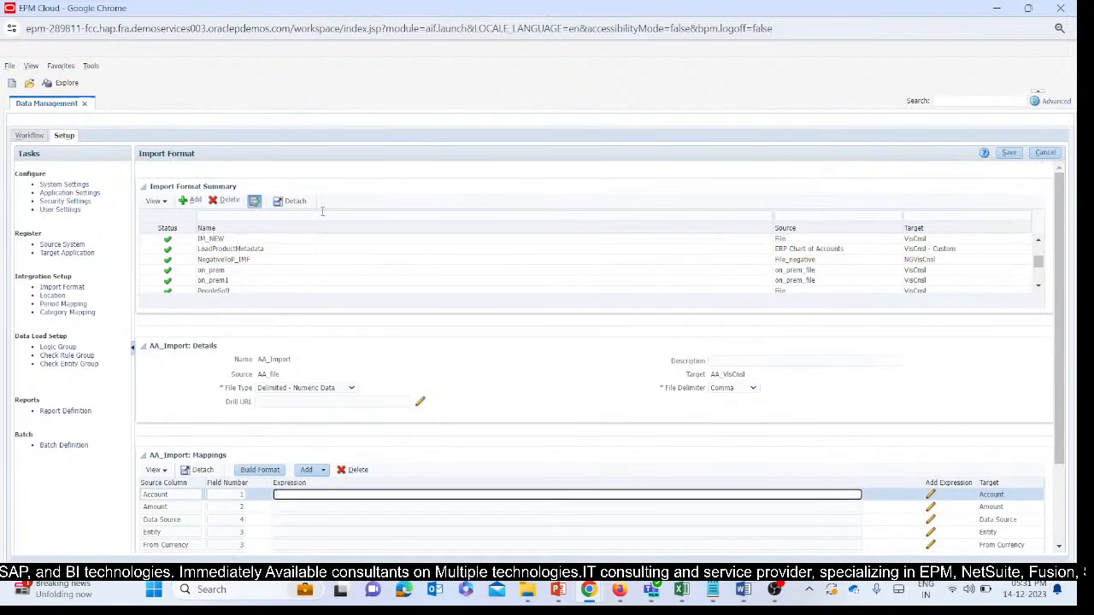
pyautogui.click(224, 261)
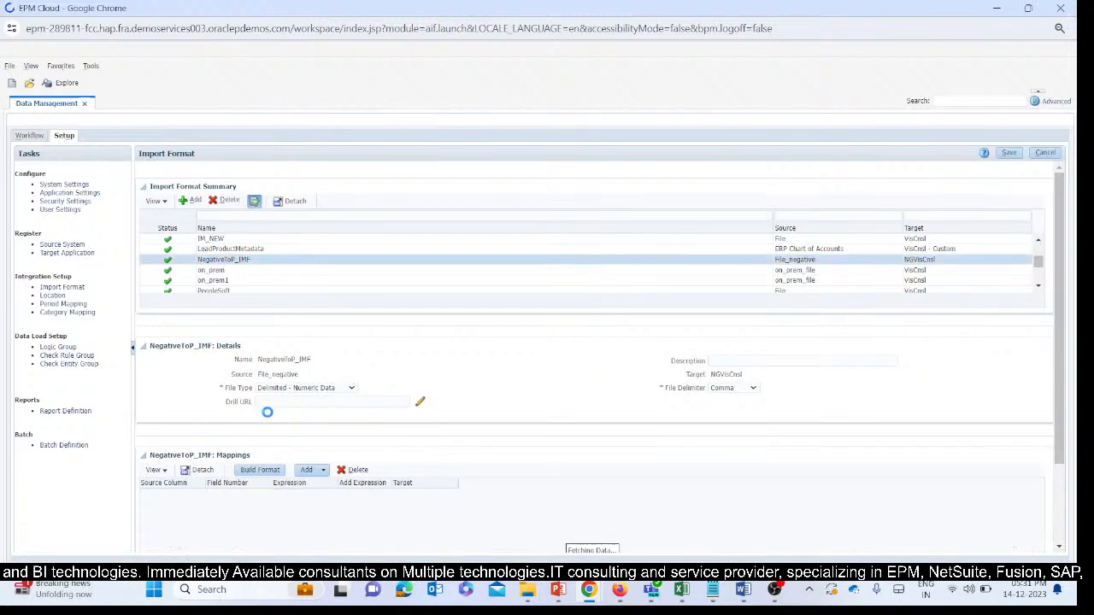
pyautogui.scroll(-2, 296, 453)
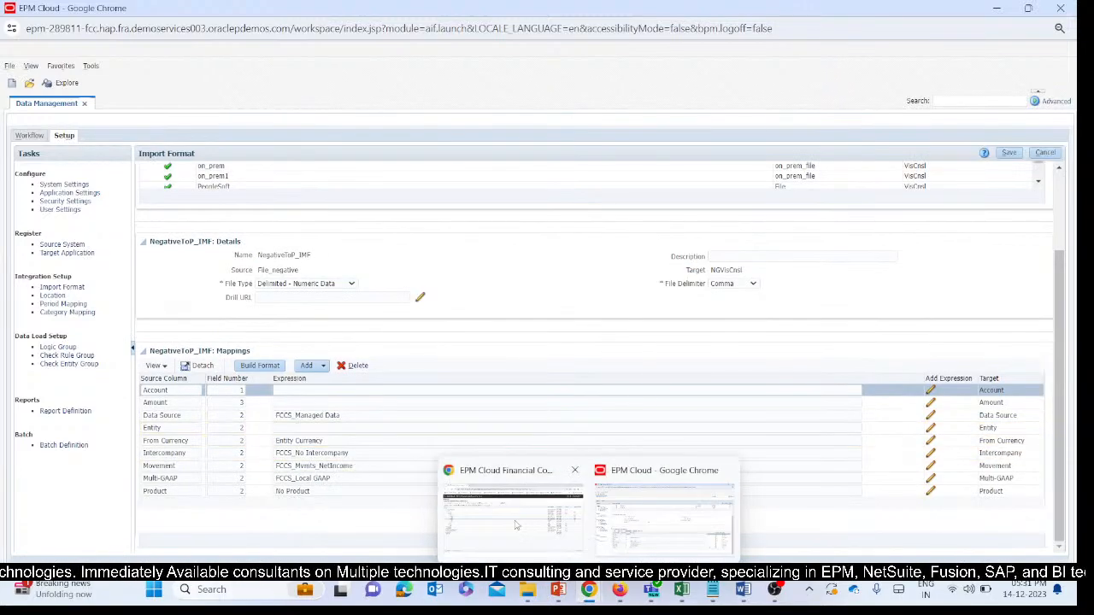
# Switch to the Dimensions window, list the From Currency dimension's members and select the From_INR member name.
pyautogui.click(505, 504)
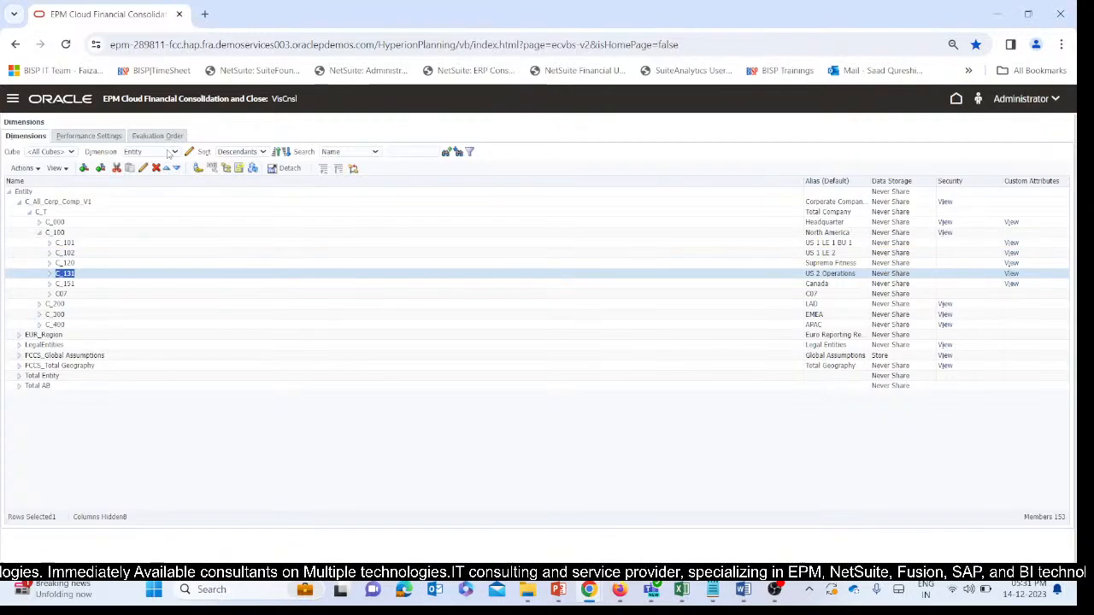
pyautogui.click(174, 152)
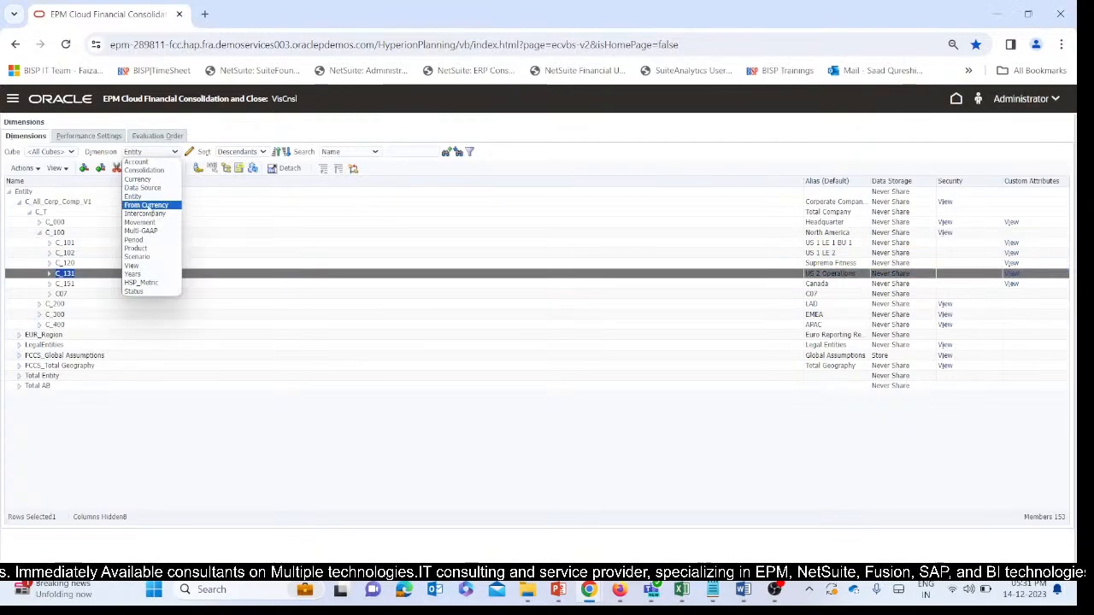
pyautogui.click(147, 206)
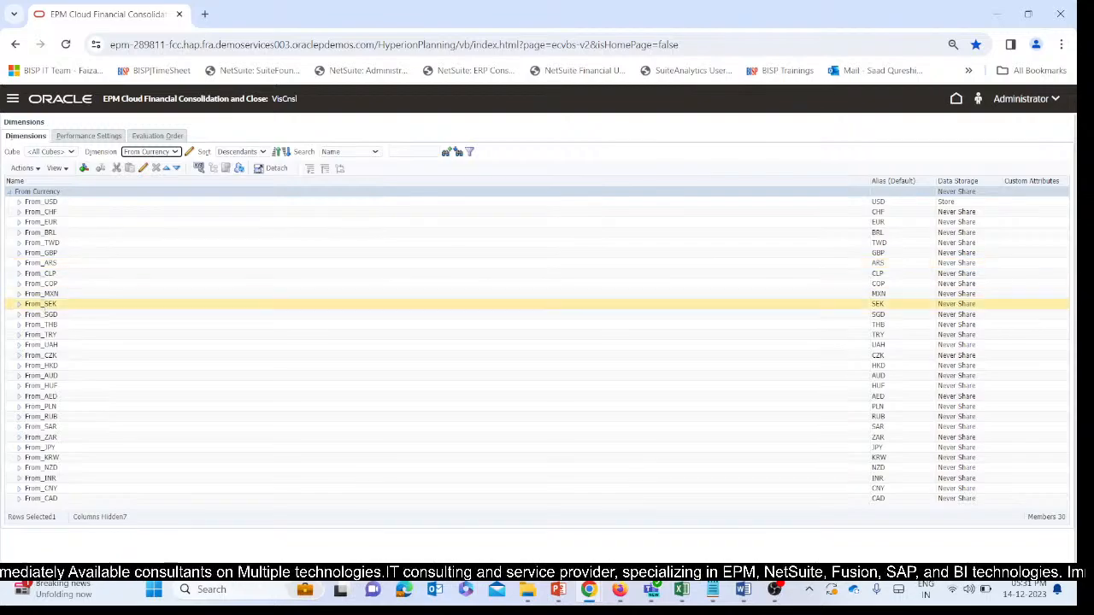
pyautogui.click(59, 482)
pyautogui.click(59, 482)
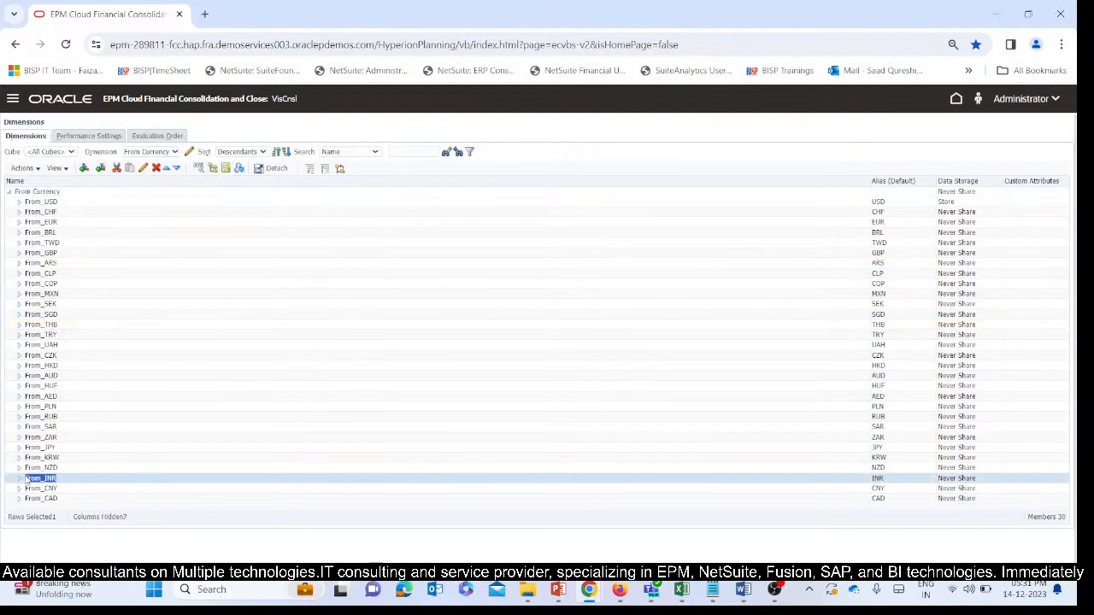
pyautogui.moveTo(682, 591)
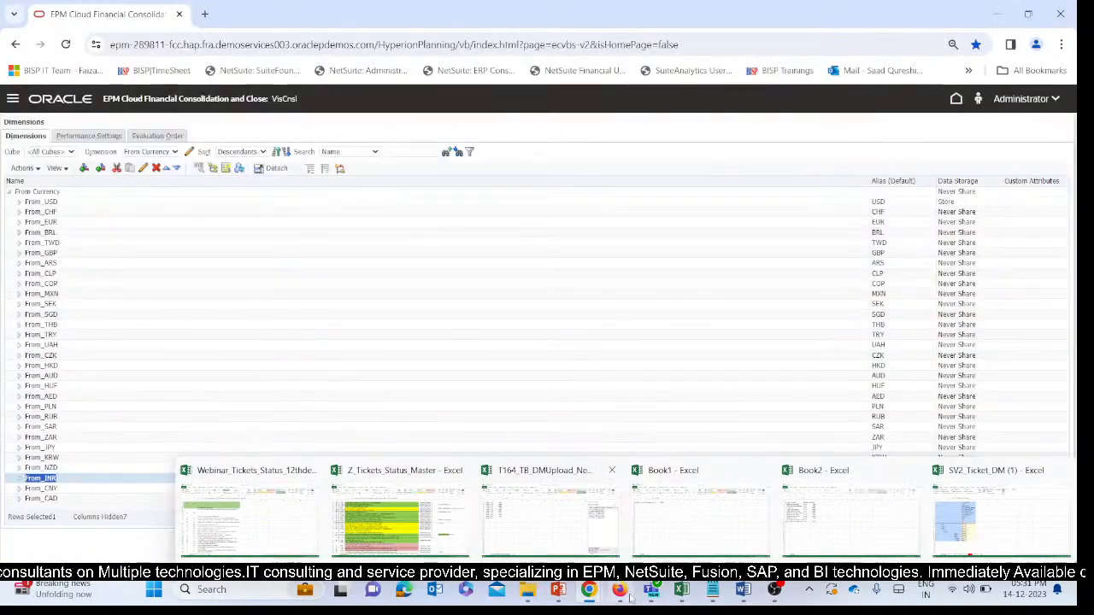
pyautogui.moveTo(573, 590)
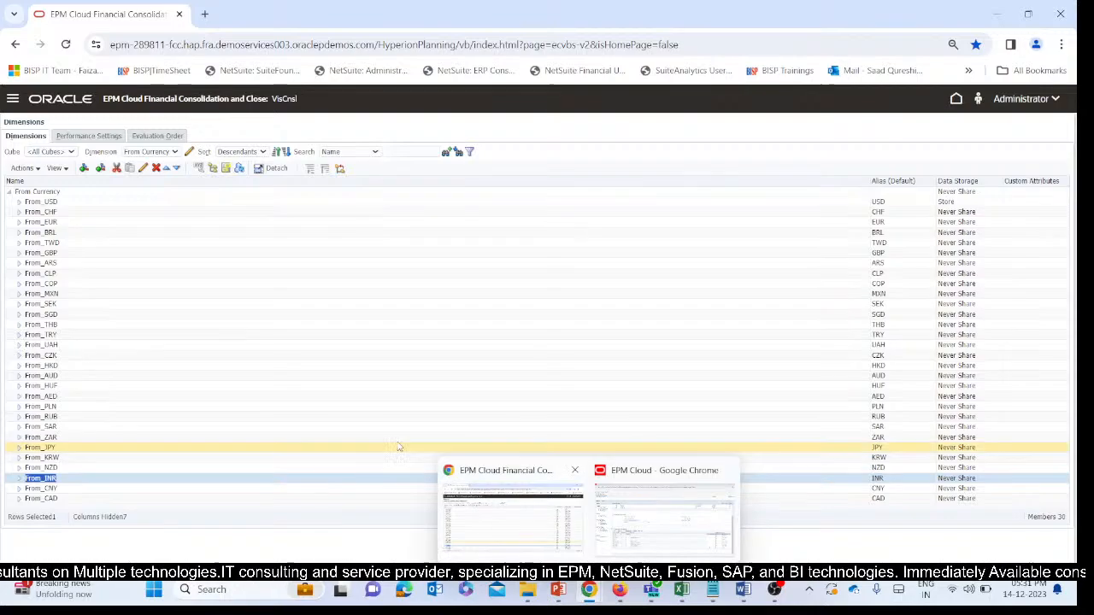
# Show the Entity dimension again and expand C_All_Corp_Comp_V1, C_T and C_100 to check entity C_131.
pyautogui.click(147, 152)
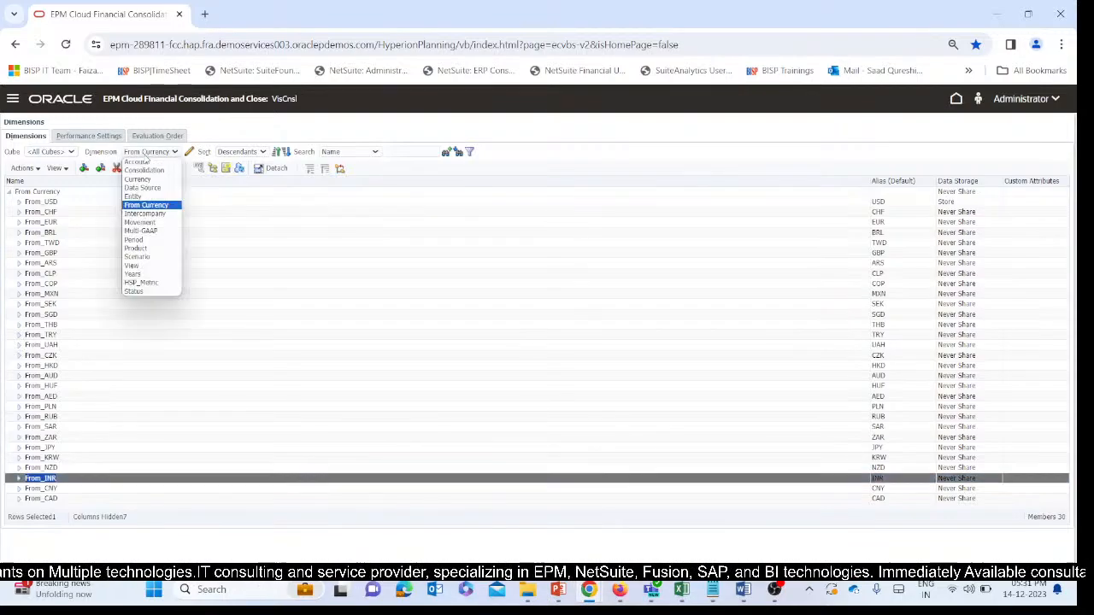
pyautogui.click(142, 201)
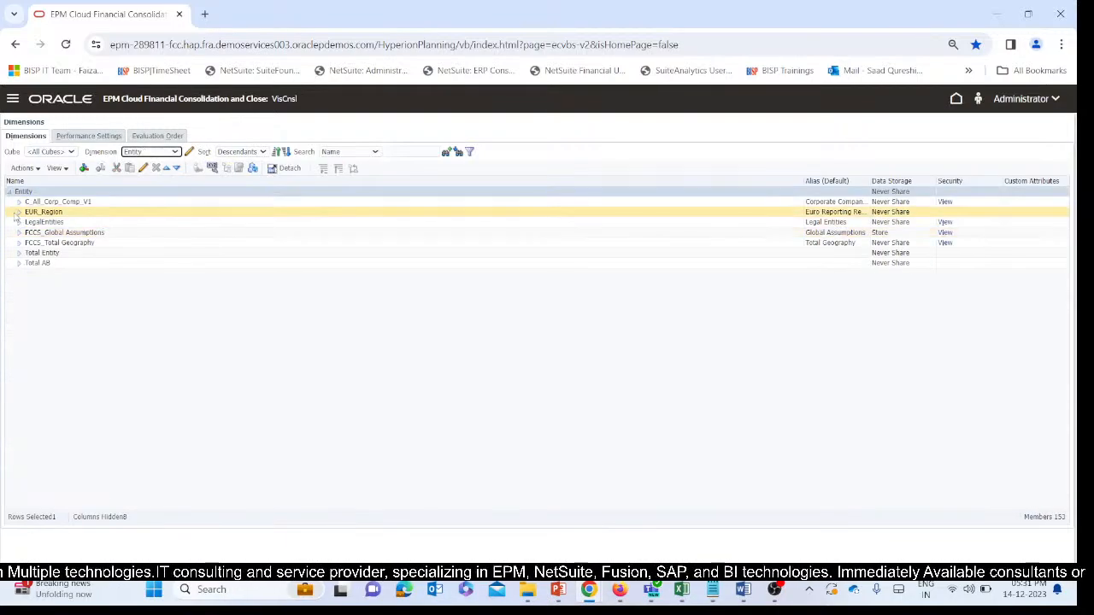
pyautogui.click(18, 202)
pyautogui.click(29, 213)
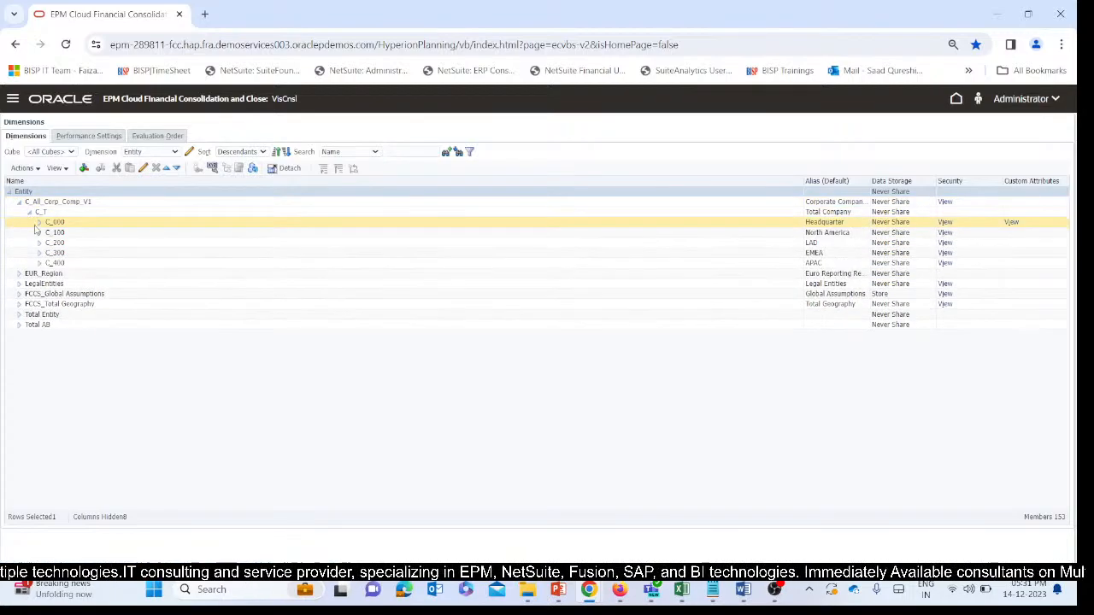
pyautogui.click(40, 233)
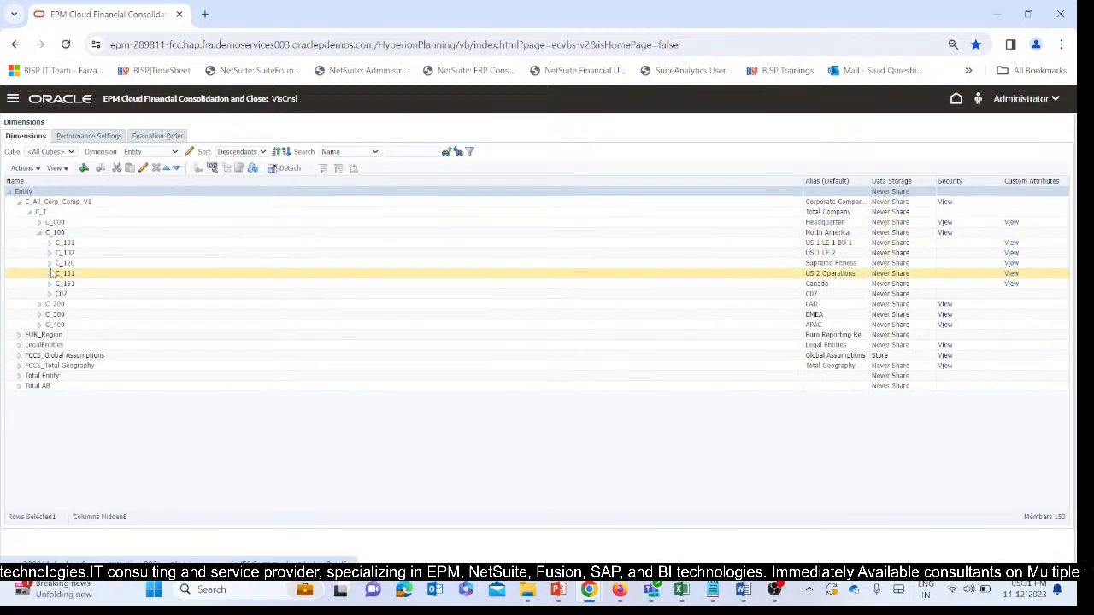
pyautogui.click(109, 277)
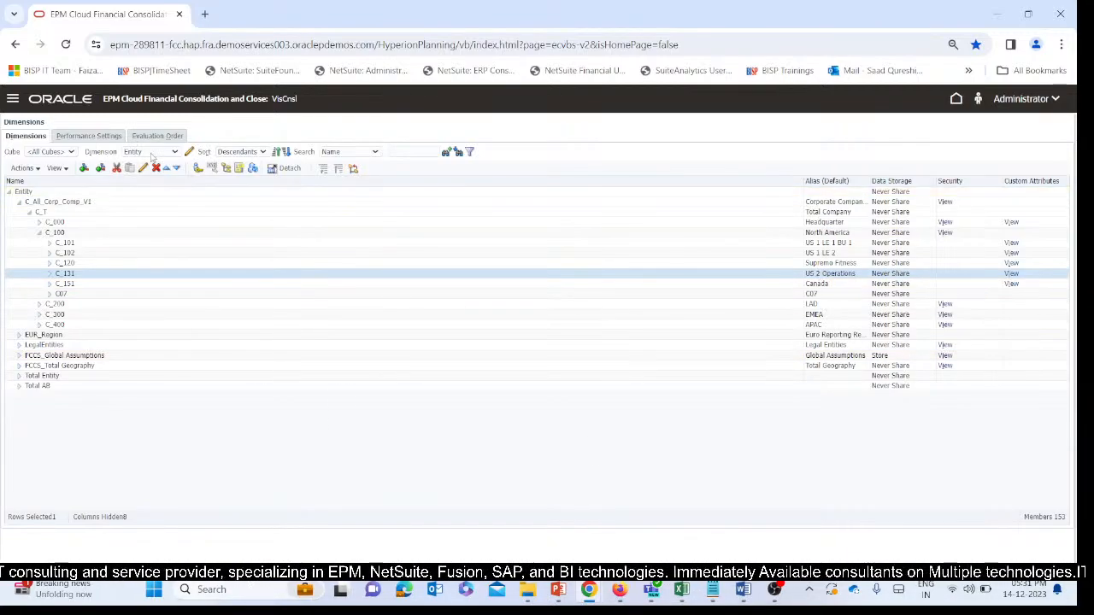
# Return to the From Currency dimension and copy the From_USD member name.
pyautogui.click(152, 154)
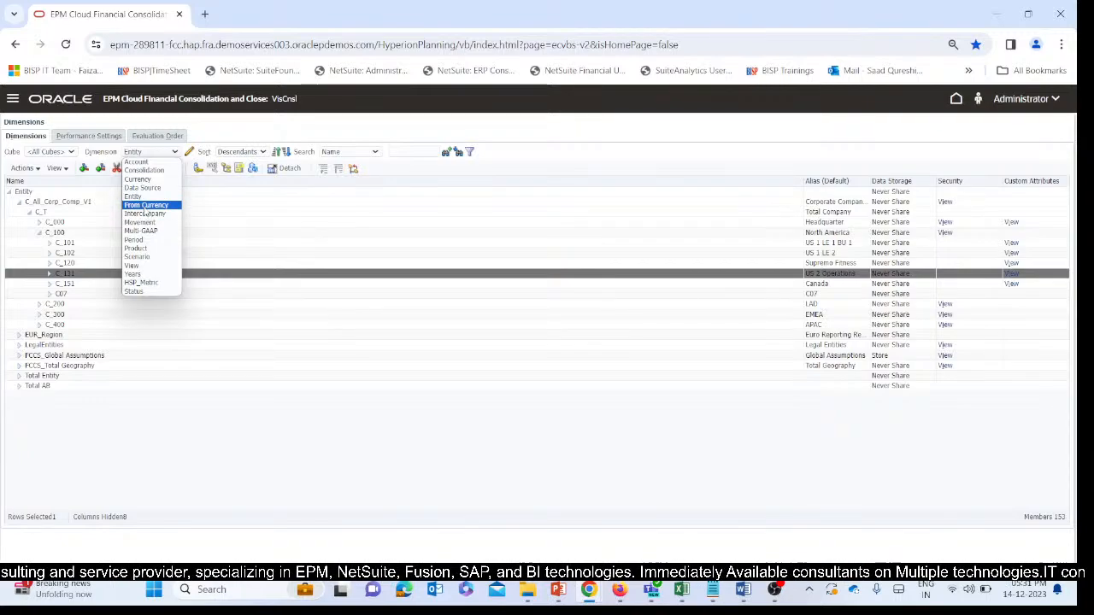
pyautogui.click(147, 206)
pyautogui.click(41, 202)
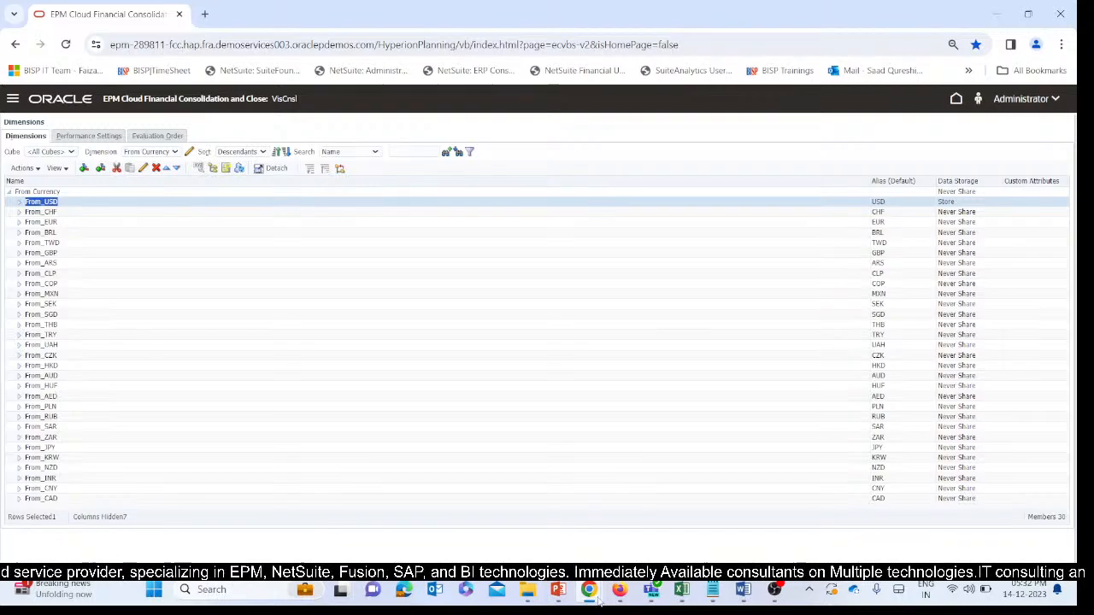
# Back in the Data Management window, set the From Currency row's expression to From_USD in the NegativeToP_IMF mappings and save.
pyautogui.moveTo(601, 601)
pyautogui.click(655, 517)
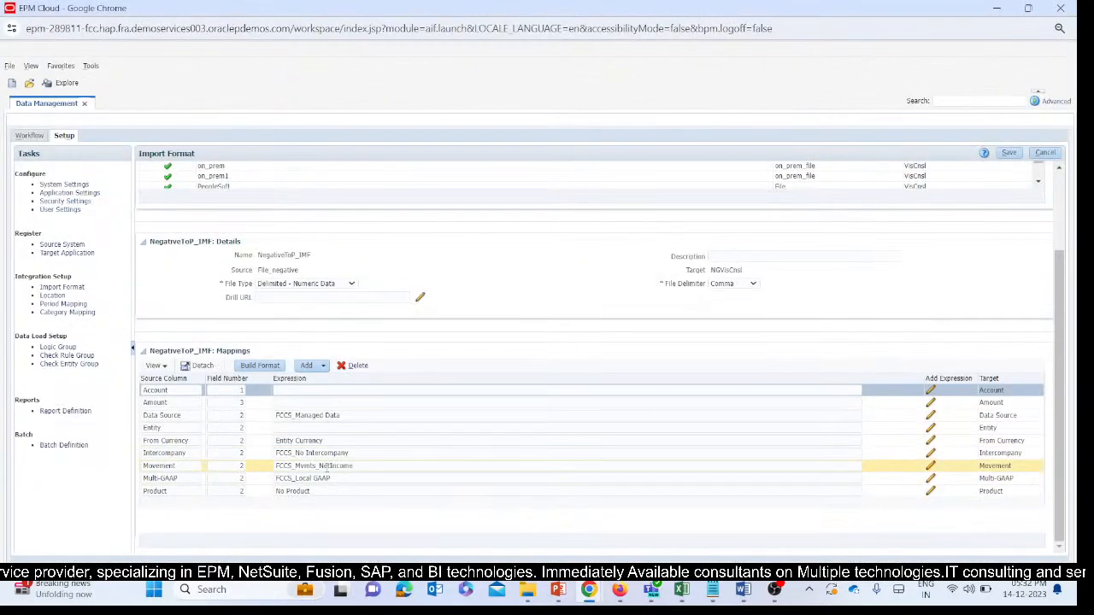
pyautogui.click(280, 440)
pyautogui.write('From_USD')
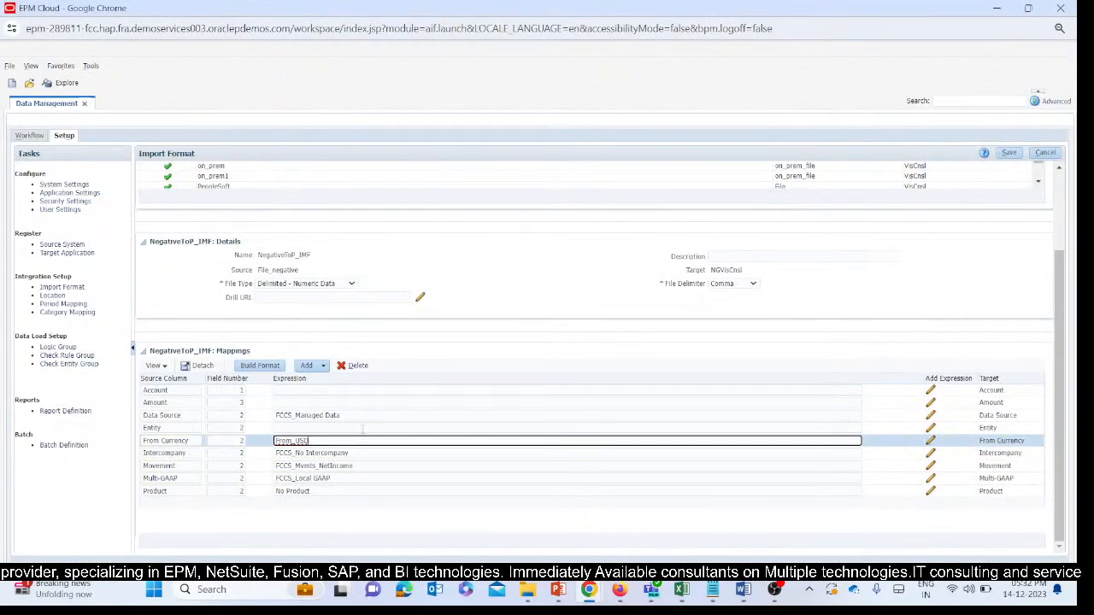
pyautogui.click(1010, 153)
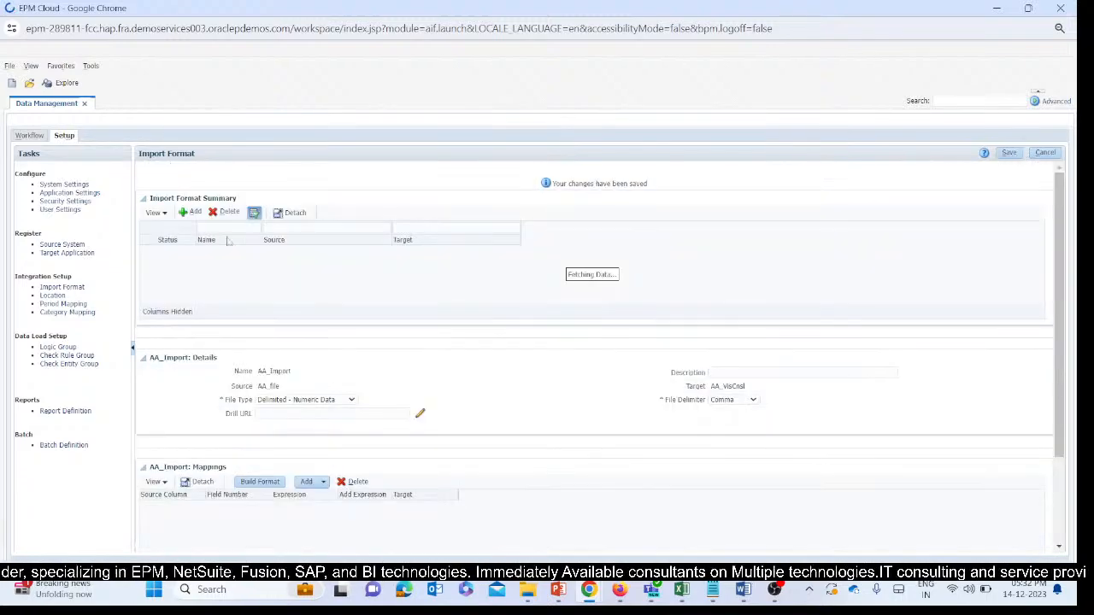
# Save the Account dimension's data load mapping for location Negative_loc and look at the Data Load Workbench.
pyautogui.click(31, 135)
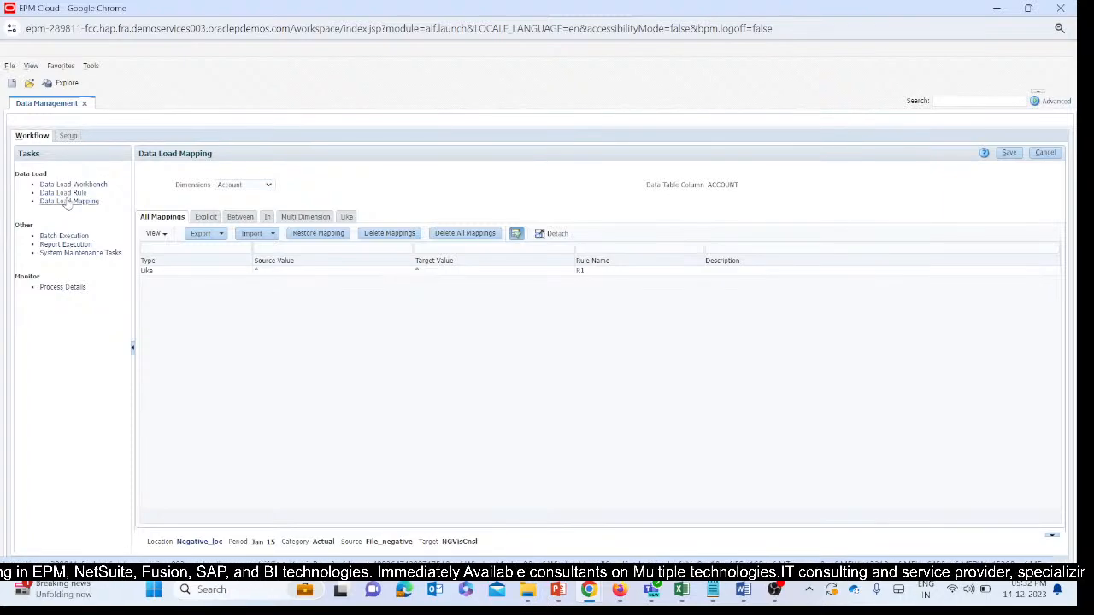
pyautogui.click(66, 202)
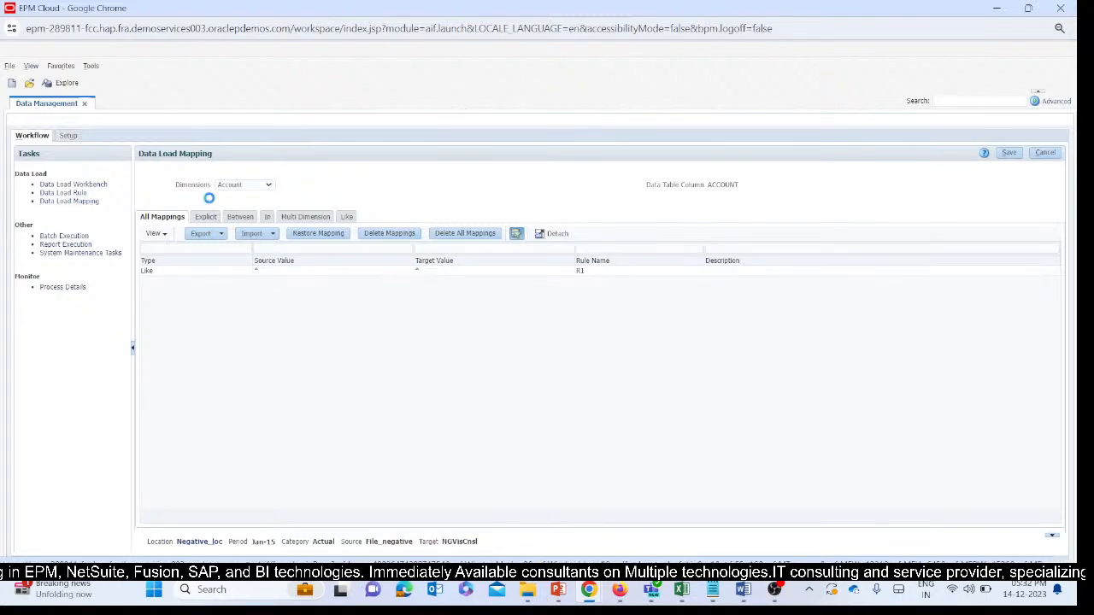
pyautogui.click(1009, 153)
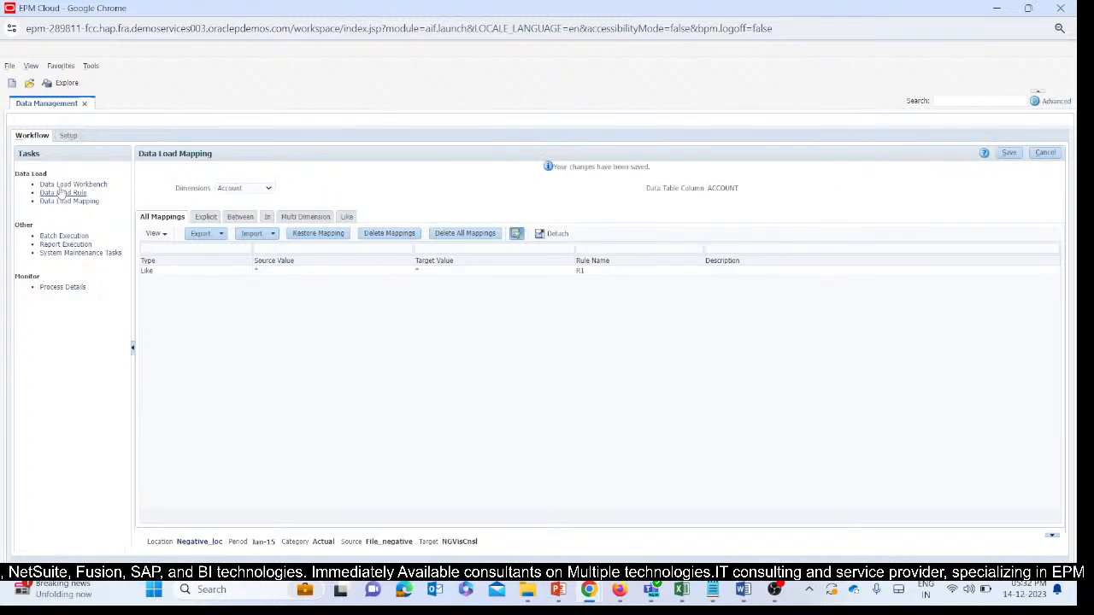
pyautogui.click(60, 184)
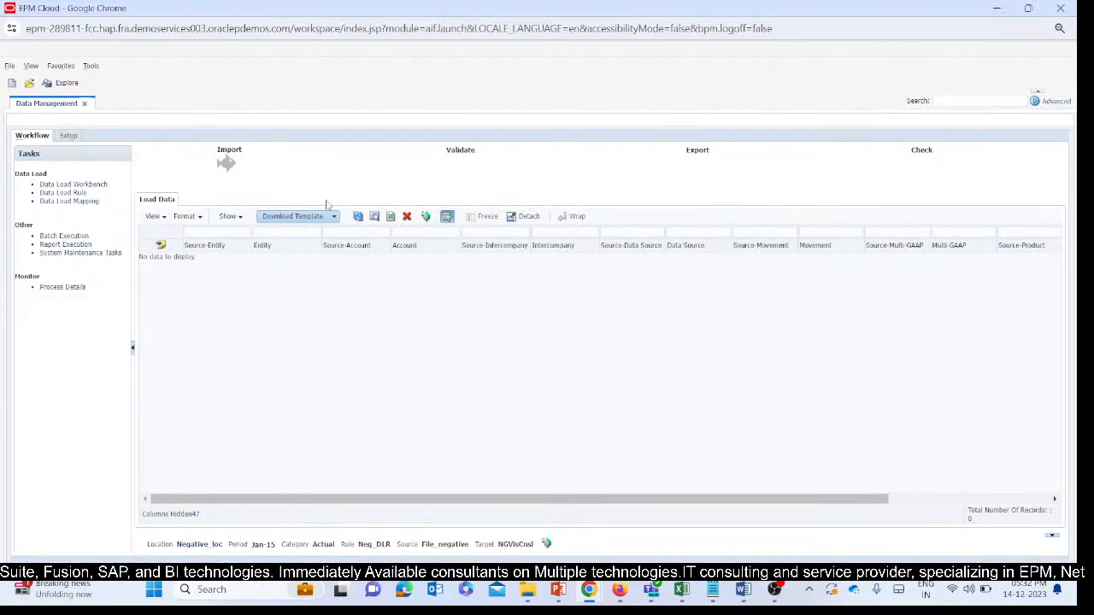
# Run the Neg_DLR data load rule for Jan-15 with Import from Source in Replace mode, and refresh its status.
pyautogui.click(63, 193)
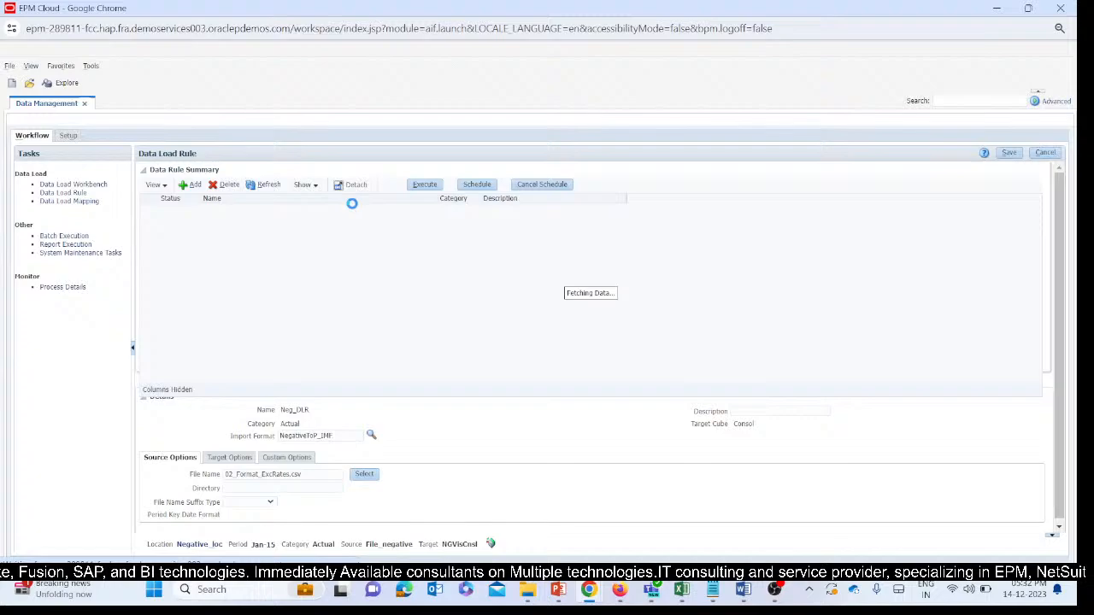
pyautogui.click(436, 182)
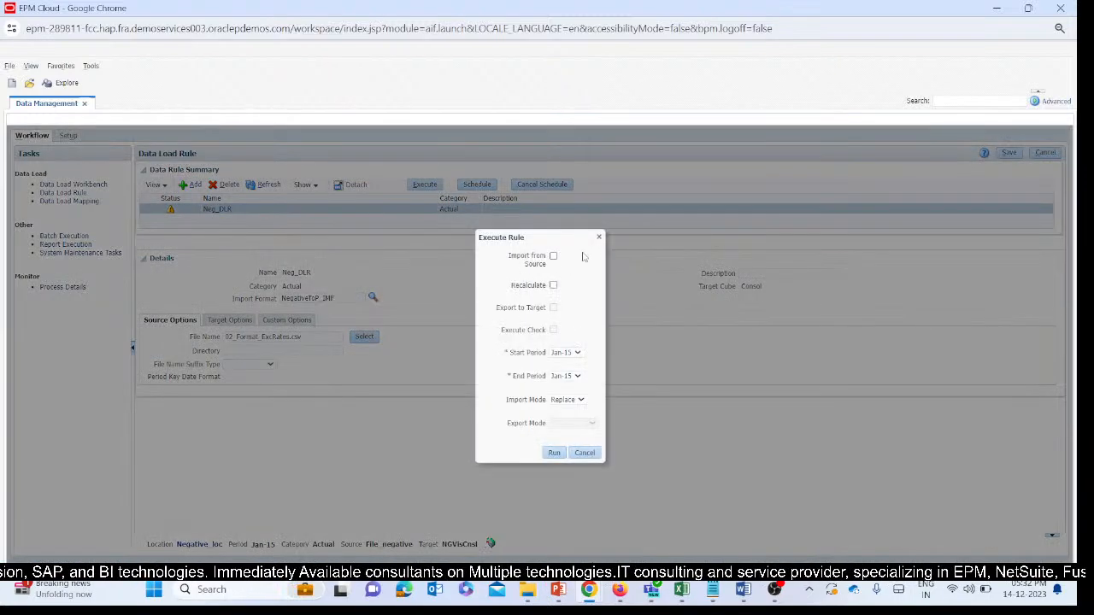
pyautogui.click(554, 454)
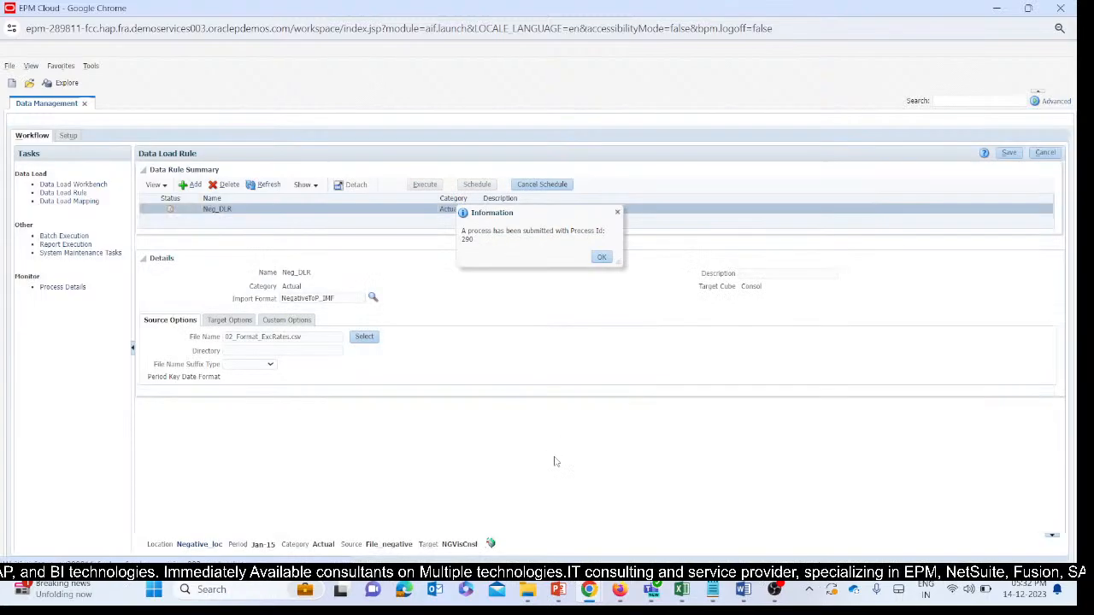
pyautogui.click(602, 257)
pyautogui.click(256, 185)
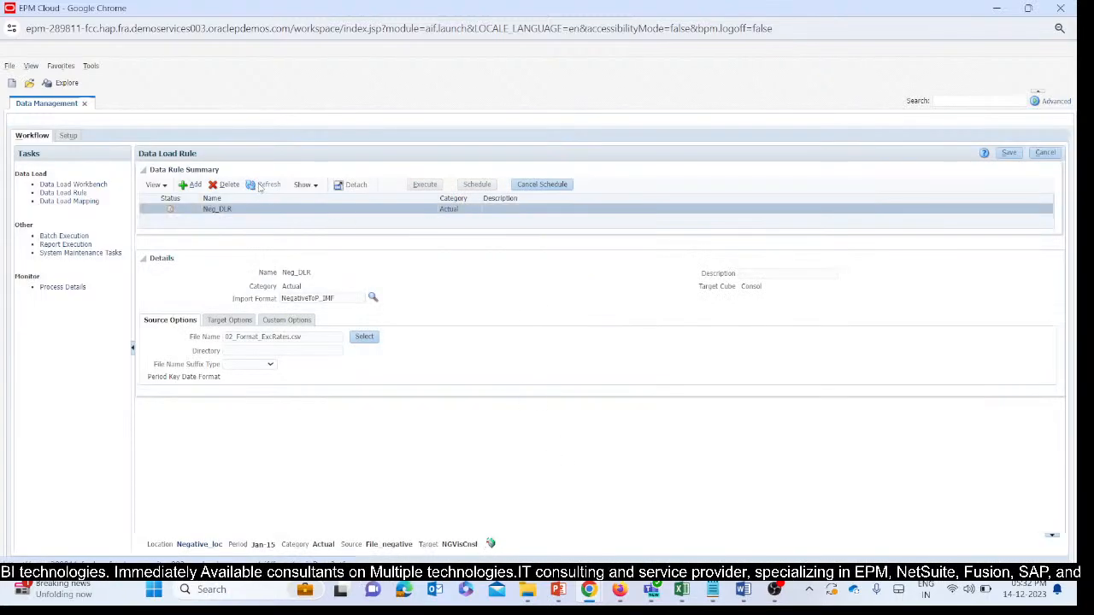
pyautogui.click(259, 186)
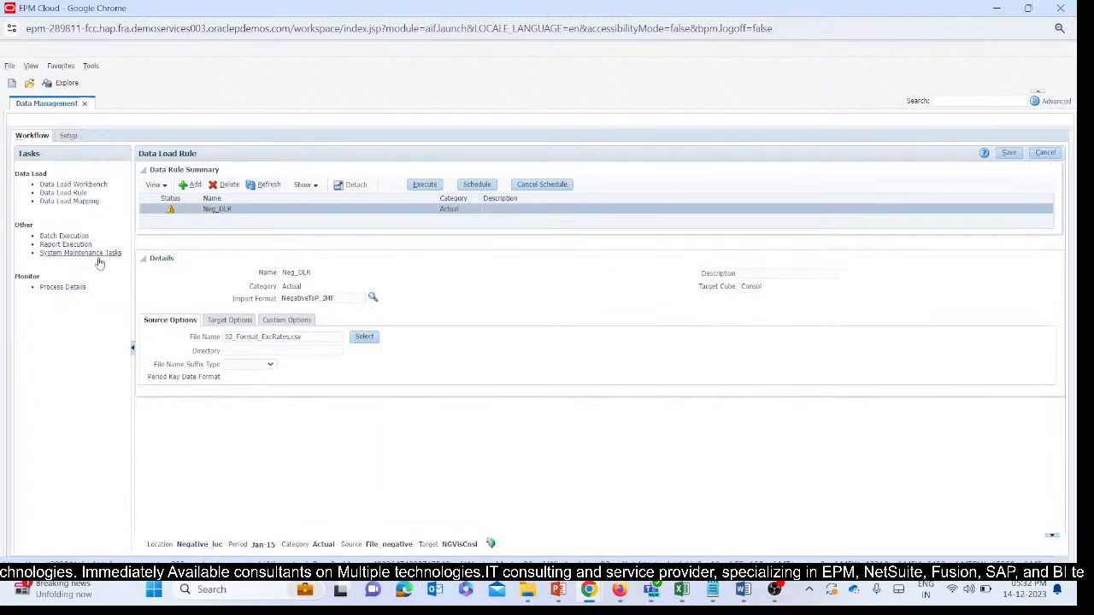
# Download the latest Neg_DLR load's log from the process details and open it for reading.
pyautogui.click(62, 287)
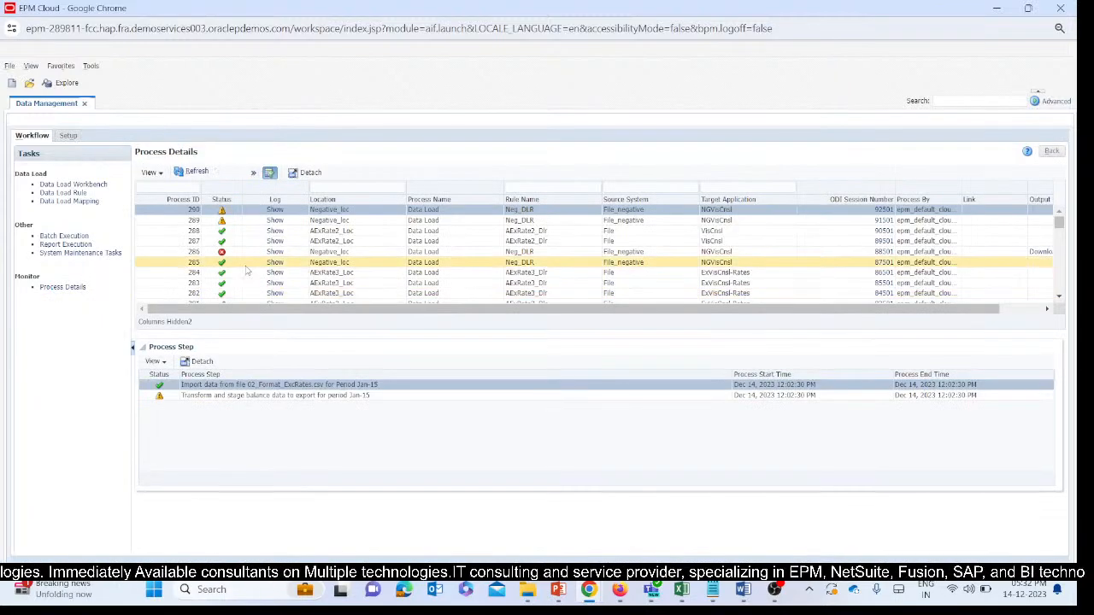
pyautogui.click(275, 210)
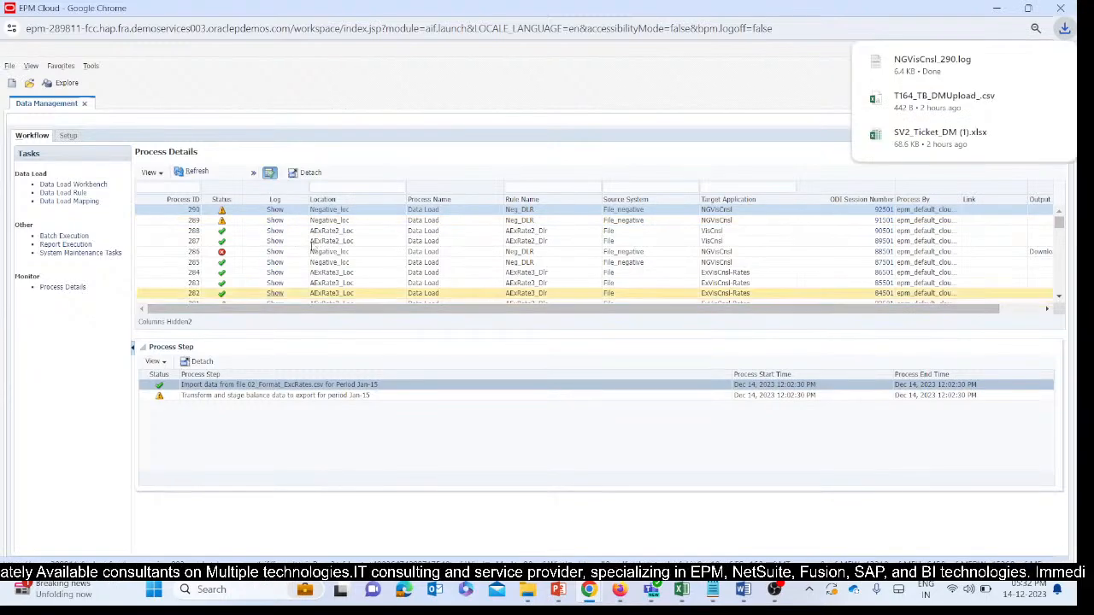
pyautogui.click(930, 61)
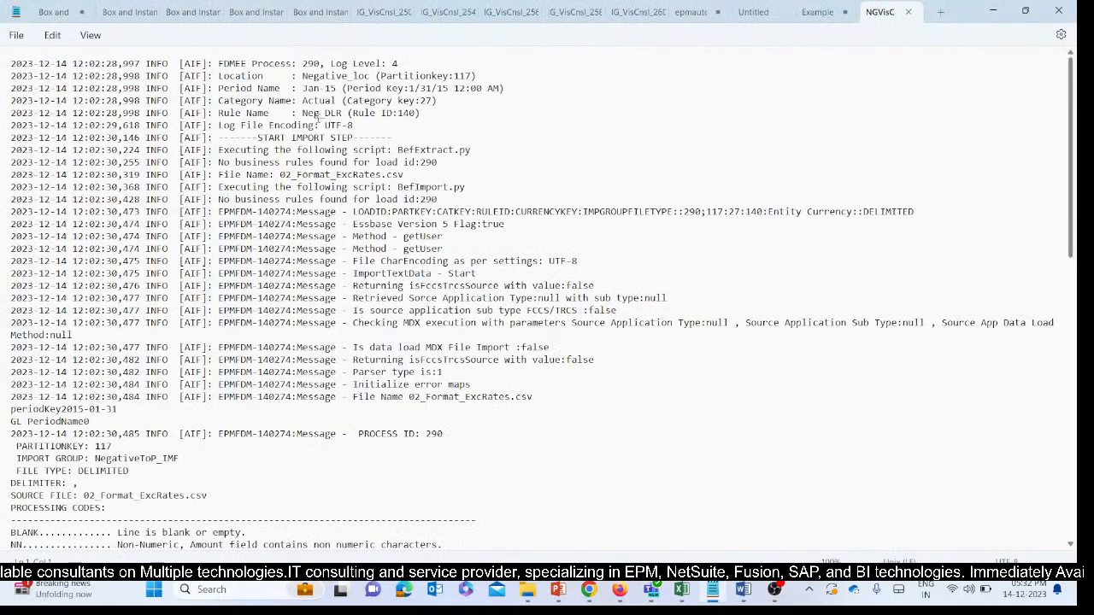
# Read through the Neg_DLR load log, from the rejected rows down to the import and validate step warnings for Jan-15.
pyautogui.scroll(-5, 480, 239)
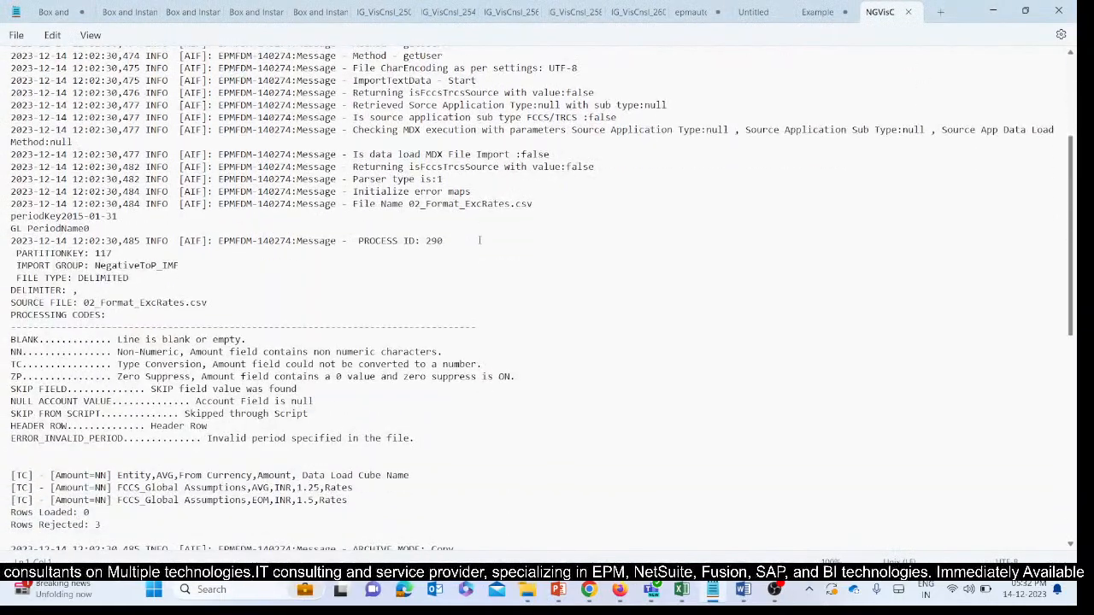
pyautogui.scroll(-3, 480, 240)
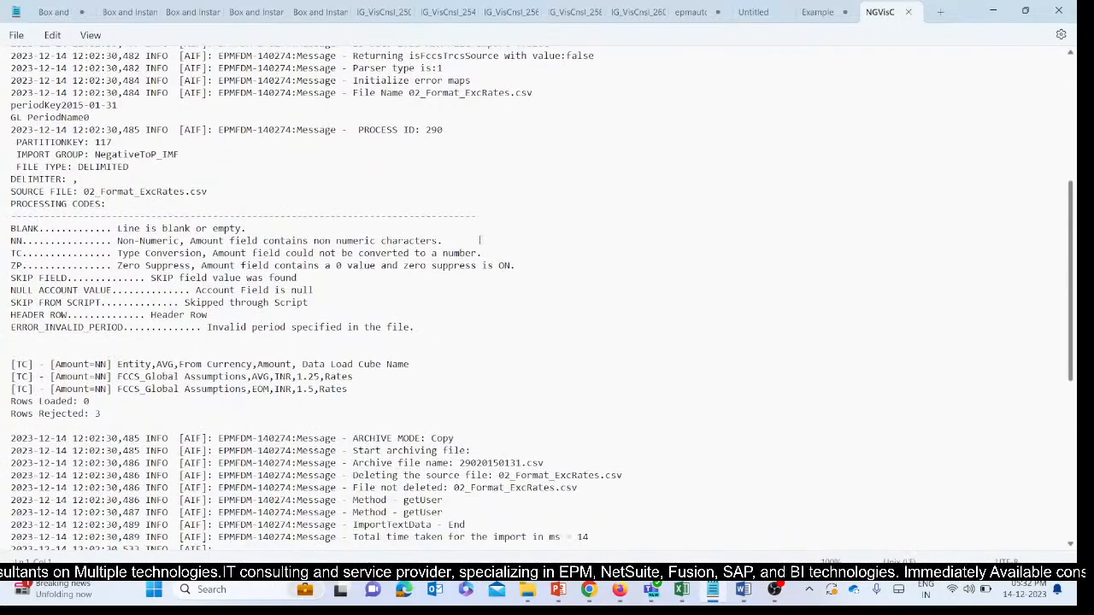
pyautogui.scroll(-3, 479, 240)
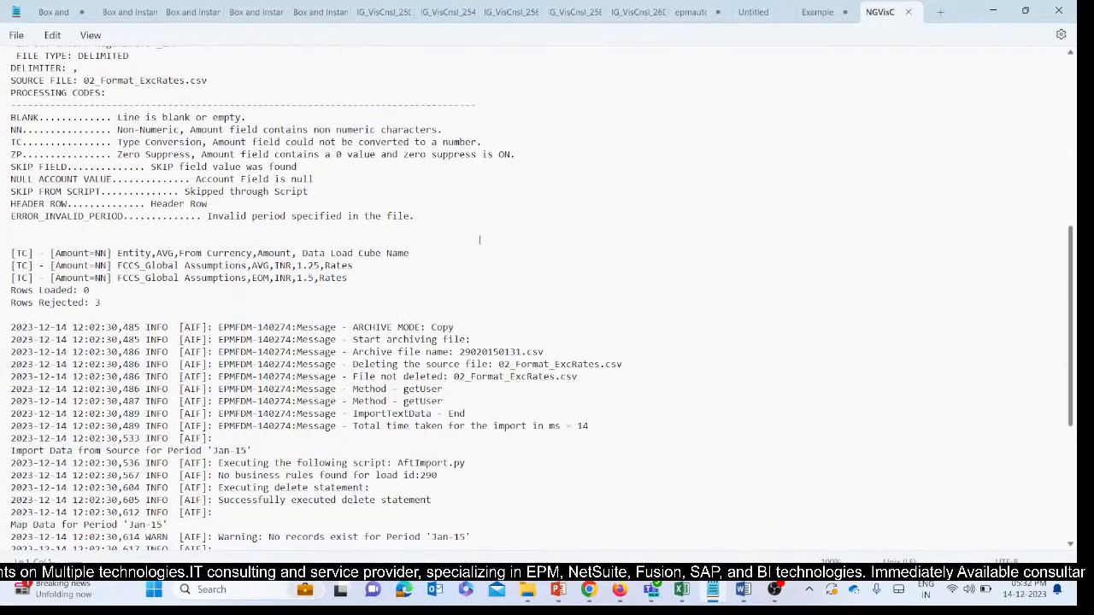
pyautogui.scroll(-3, 479, 239)
pyautogui.scroll(-2, 478, 241)
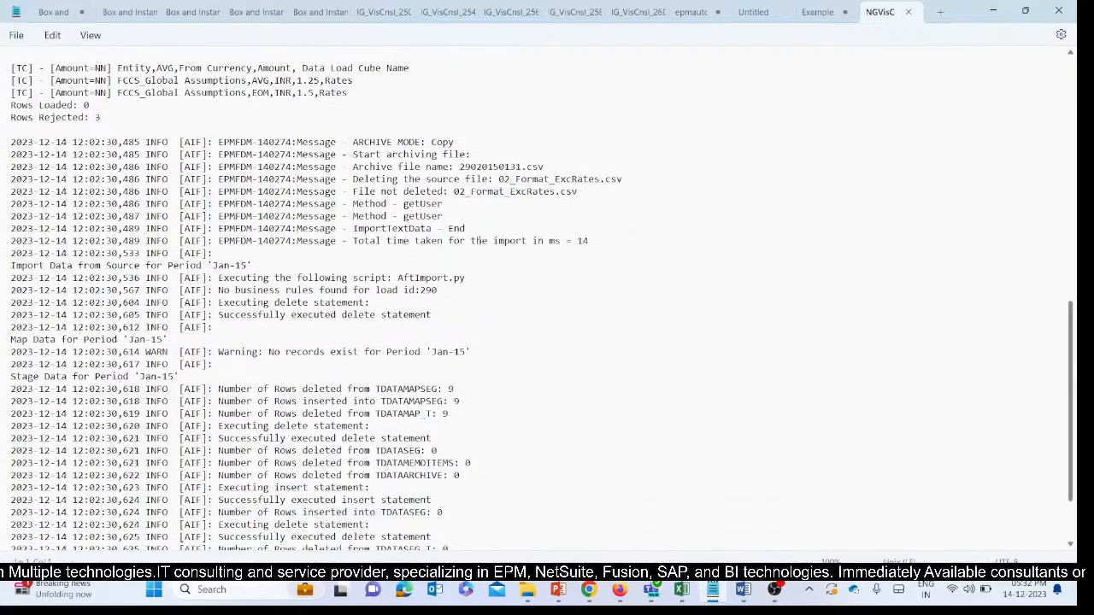
pyautogui.scroll(-3, 479, 241)
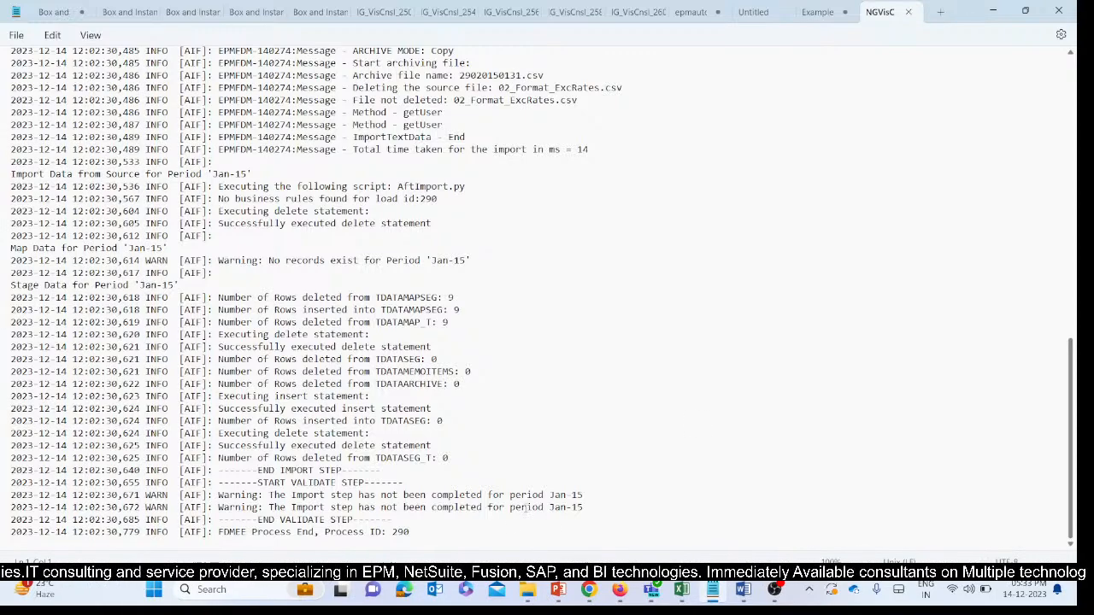
pyautogui.moveTo(525, 507); pyautogui.dragTo(639, 501)
pyautogui.click(639, 501)
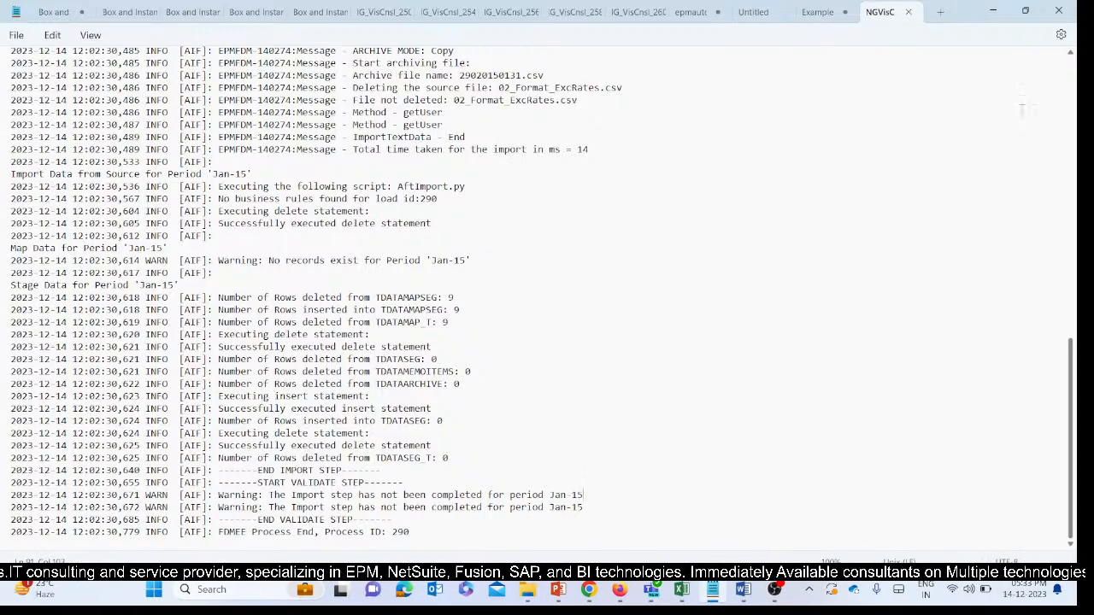
# Close the log and look at the Data Load Workbench and the Neg_DLR data load rule in Data Management.
pyautogui.click(1059, 10)
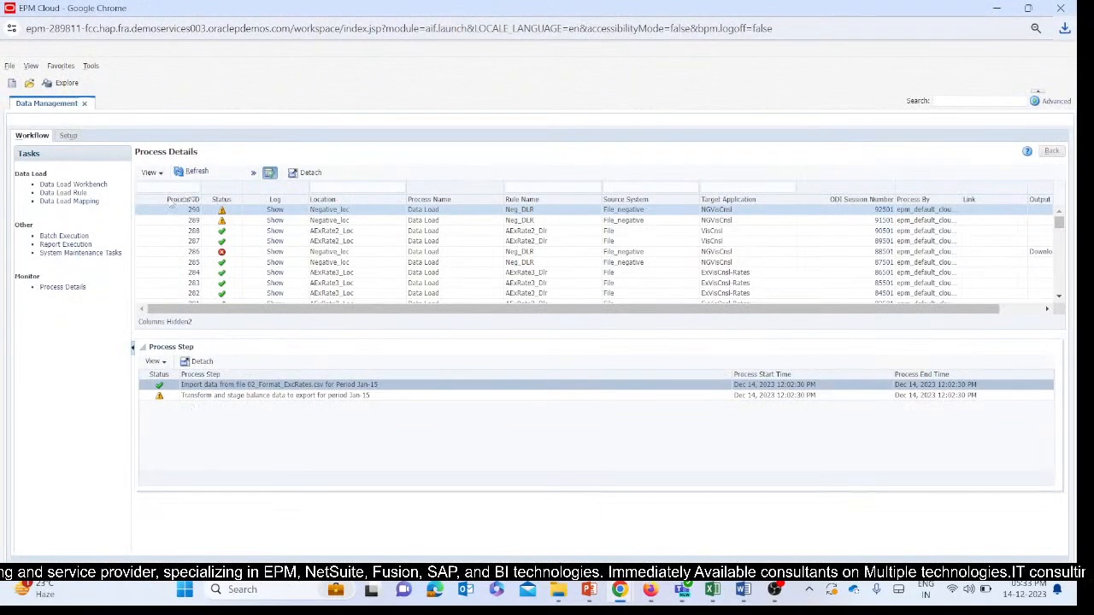
pyautogui.click(60, 185)
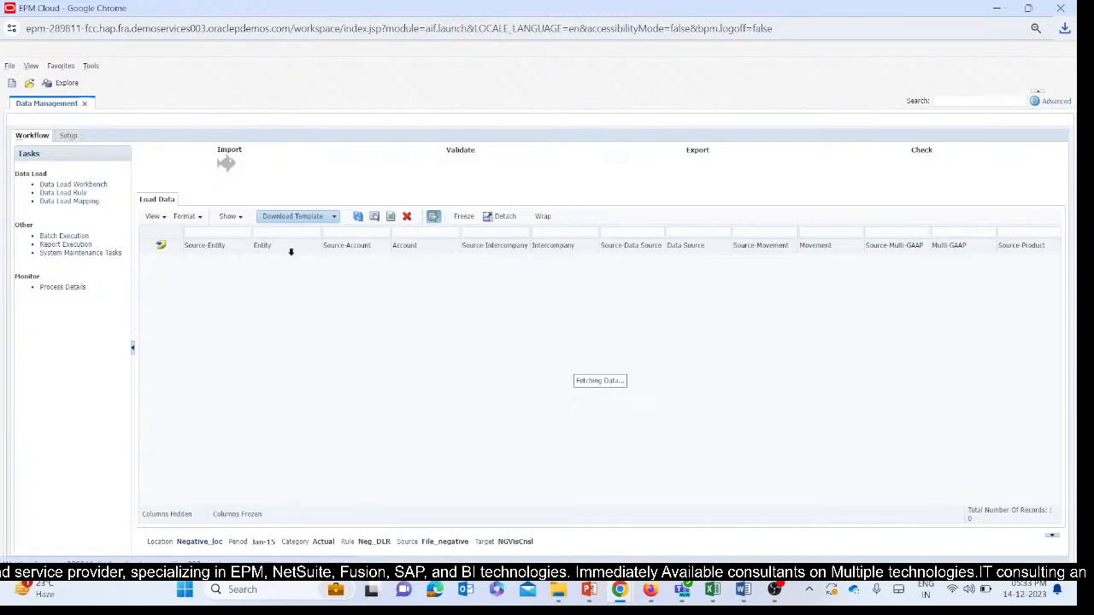
pyautogui.click(61, 194)
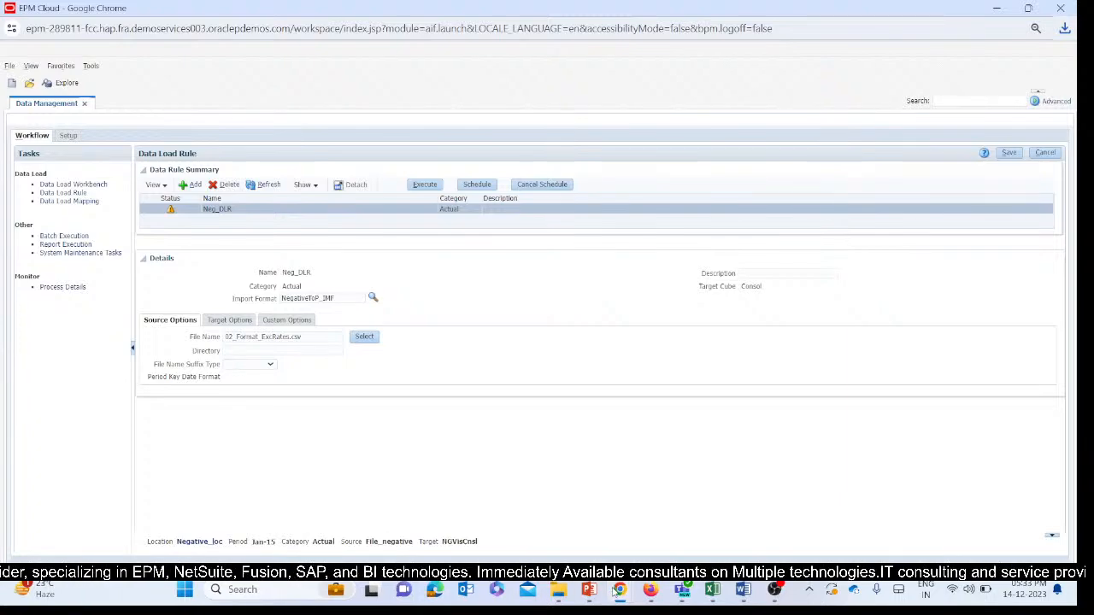
# Switch to the main EPM Cloud Financial Consolidation window and open the Period Mapping page of Data Integration.
pyautogui.moveTo(613, 591)
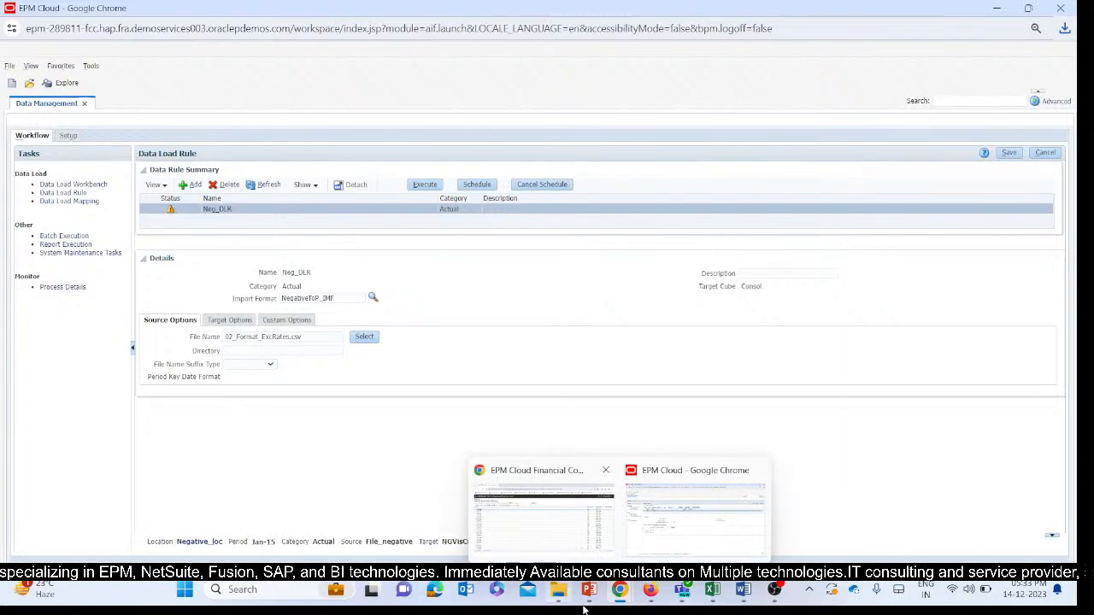
pyautogui.click(494, 523)
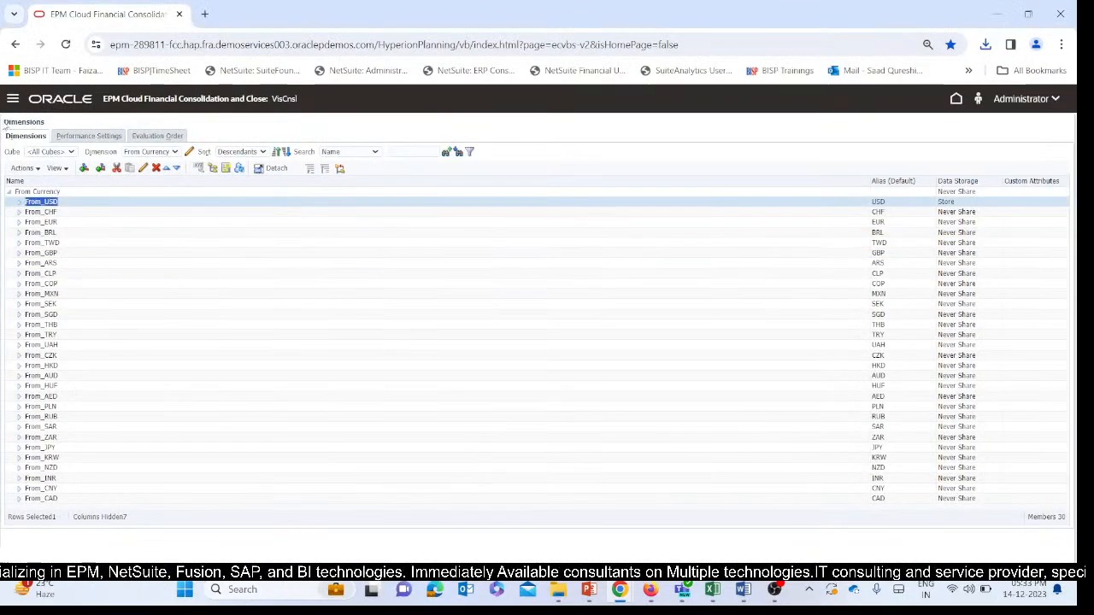
pyautogui.click(12, 100)
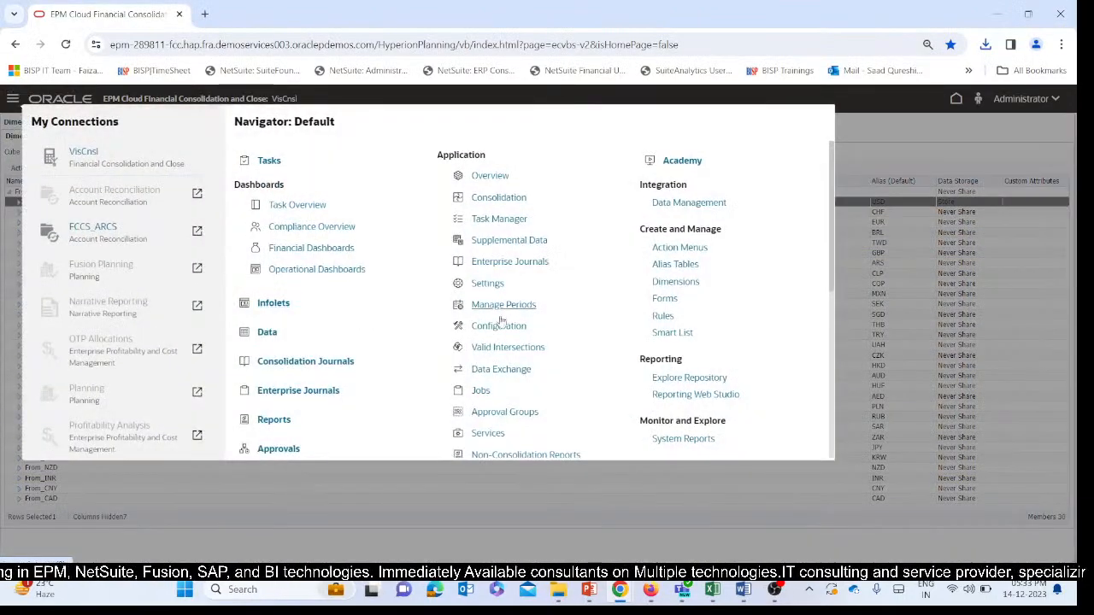
pyautogui.click(494, 374)
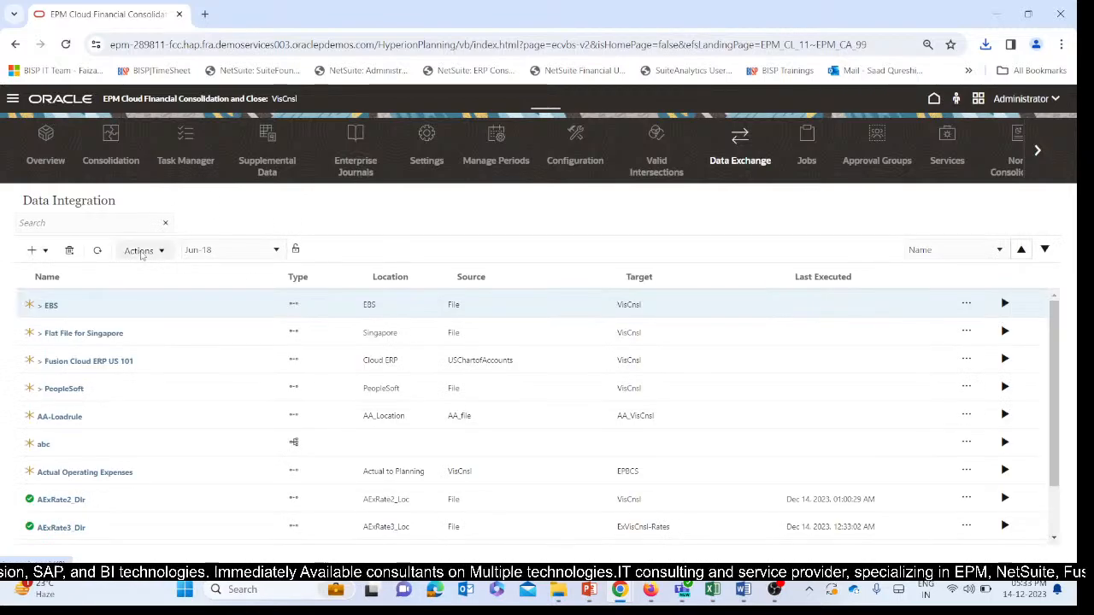
pyautogui.click(141, 252)
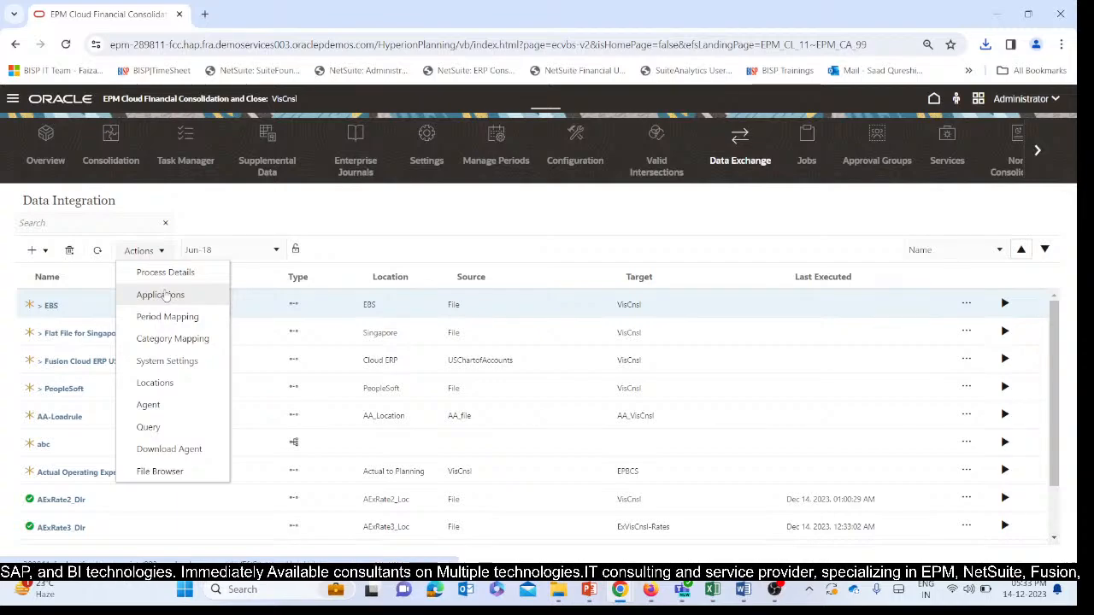
pyautogui.click(169, 319)
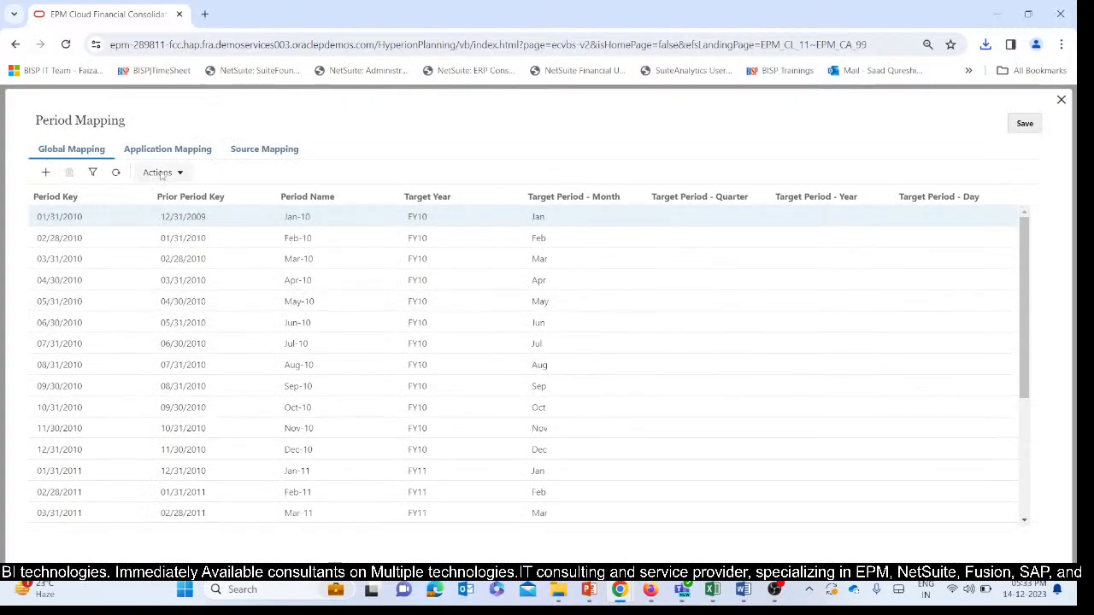
# Display the application period mapping for target application NGVisCnsl and save it.
pyautogui.click(167, 149)
pyautogui.click(188, 183)
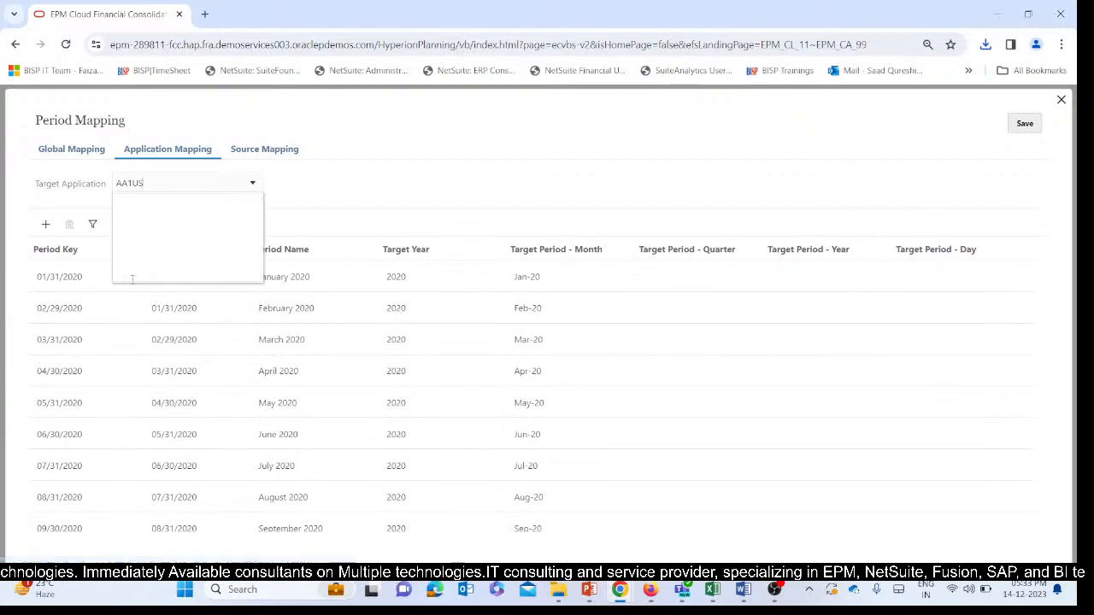
pyautogui.scroll(-2, 160, 276)
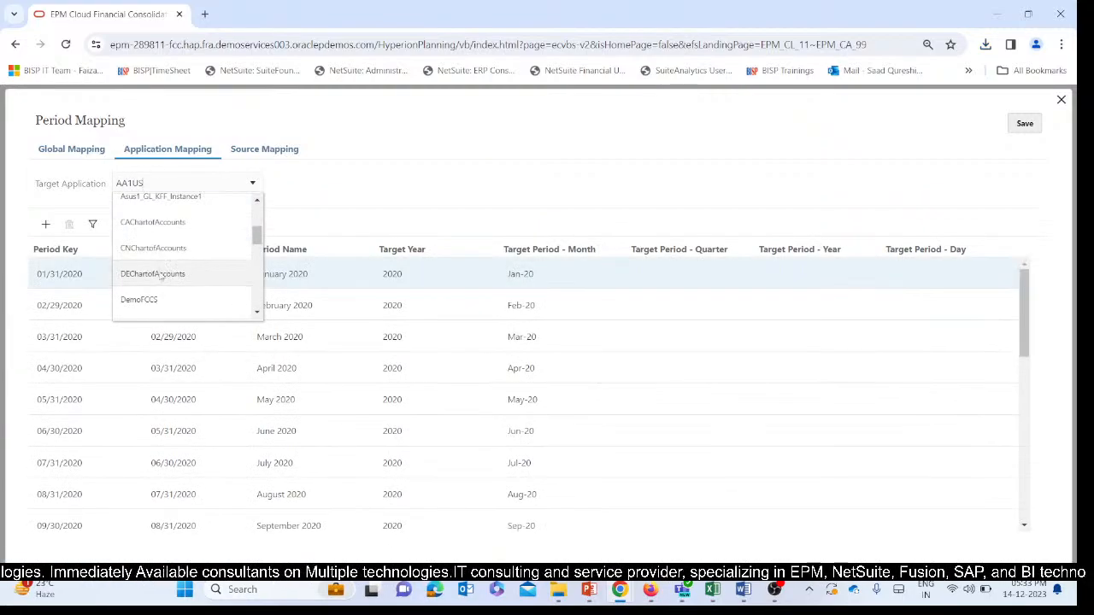
pyautogui.scroll(-1, 160, 276)
pyautogui.scroll(-5, 160, 277)
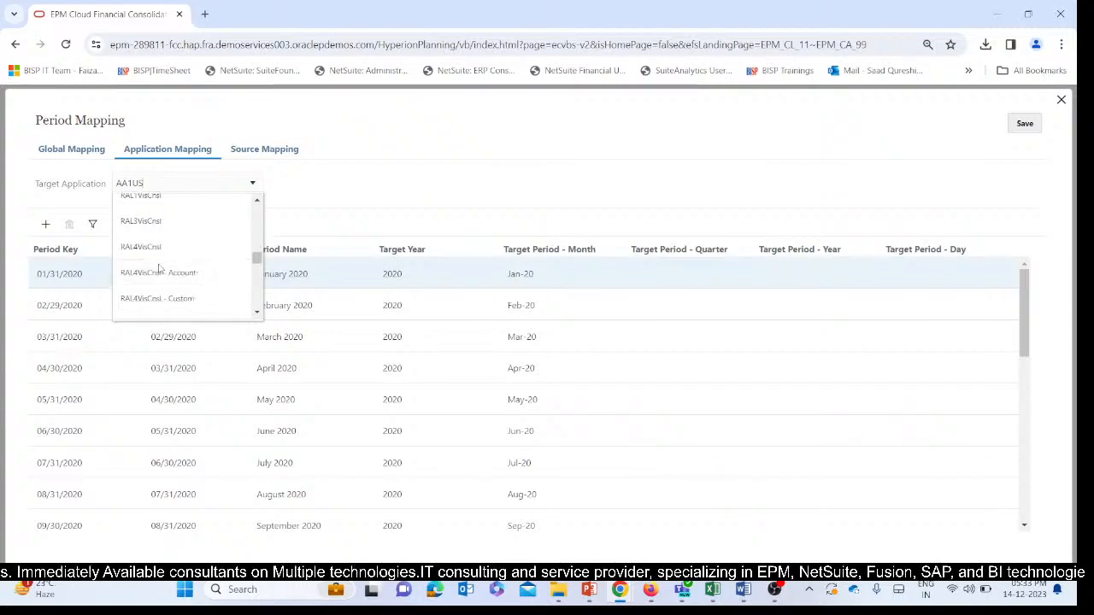
pyautogui.scroll(-5, 161, 267)
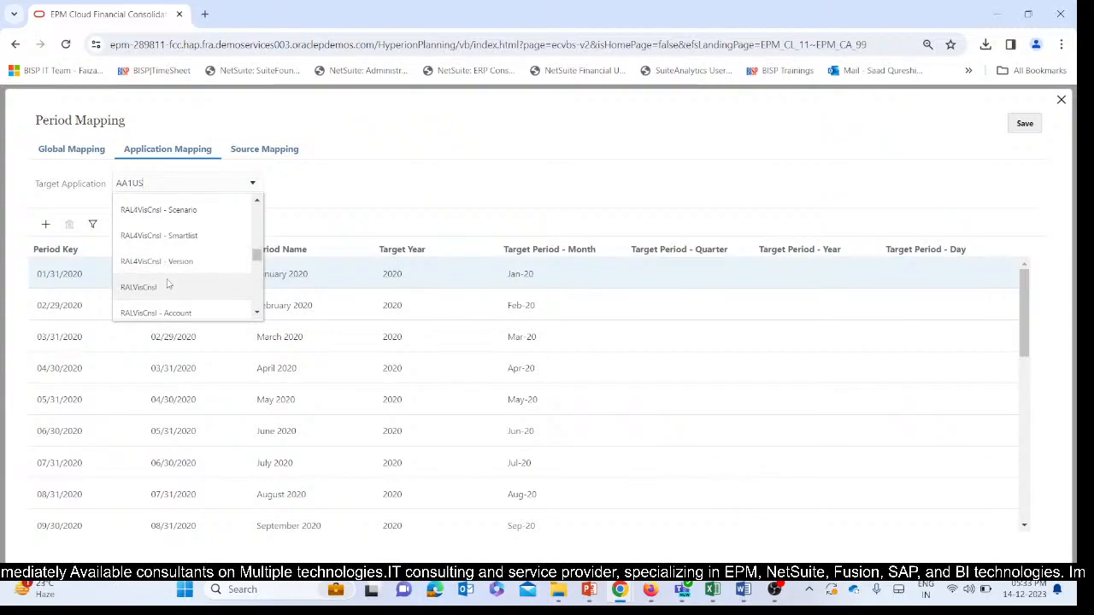
pyautogui.scroll(-3, 168, 267)
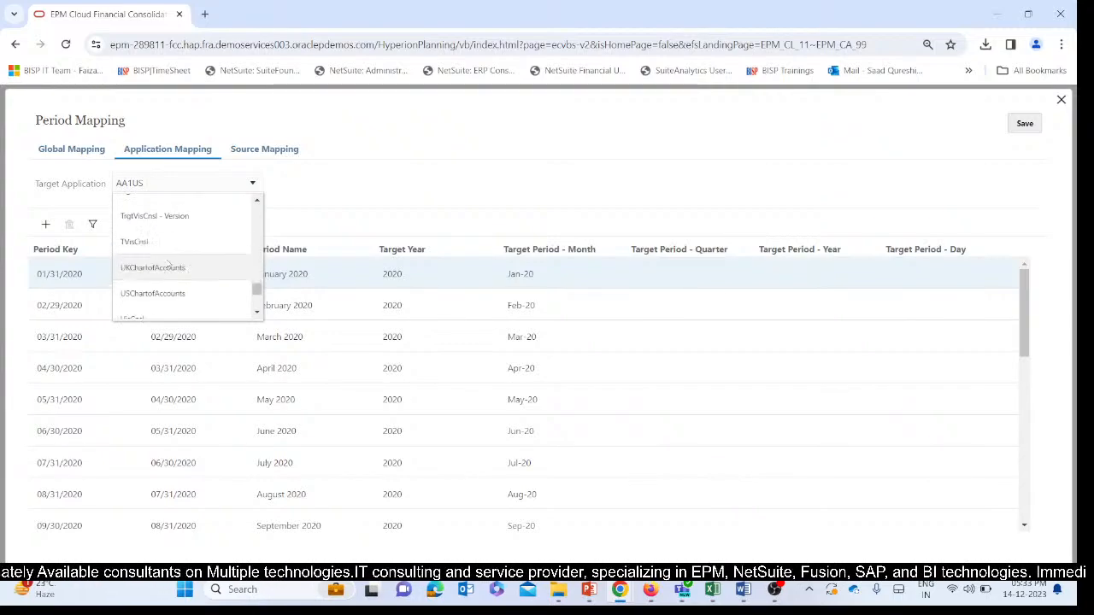
pyautogui.scroll(-1, 167, 258)
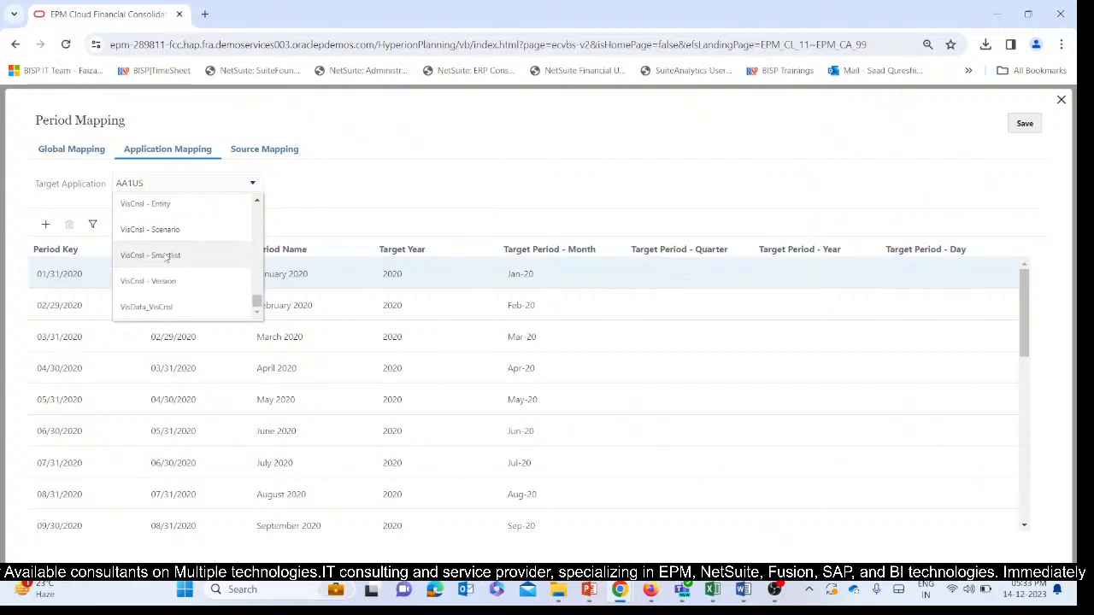
pyautogui.scroll(5, 167, 258)
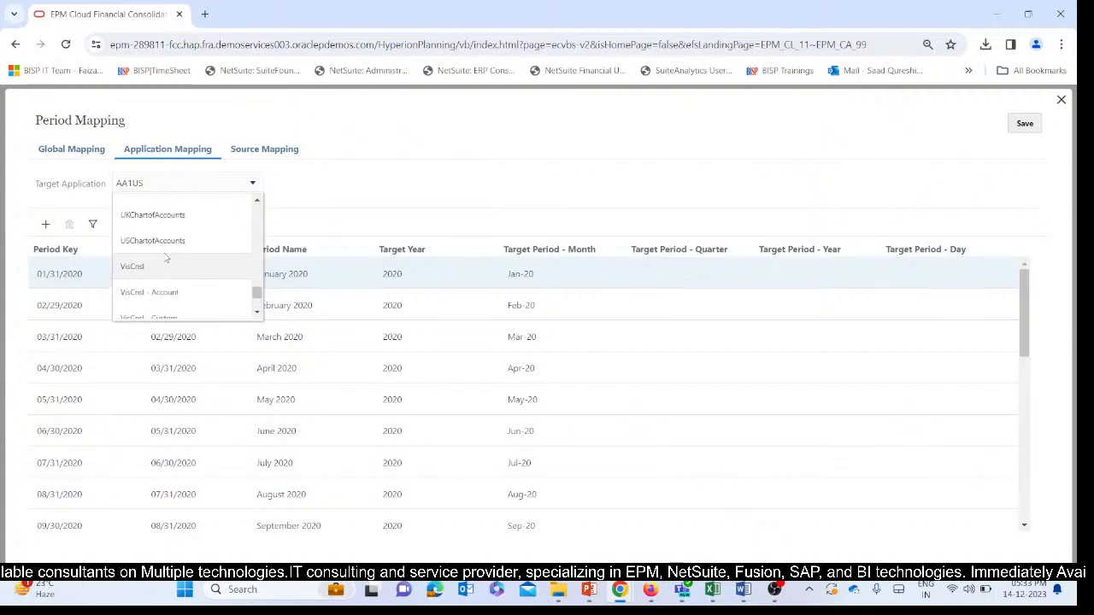
pyautogui.scroll(8, 166, 258)
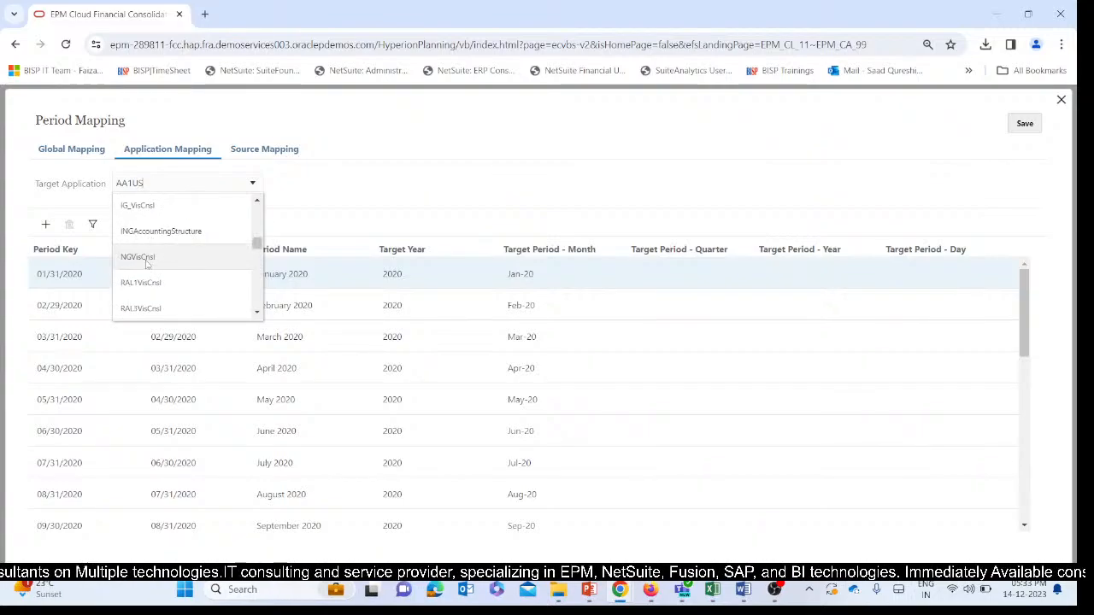
pyautogui.click(147, 261)
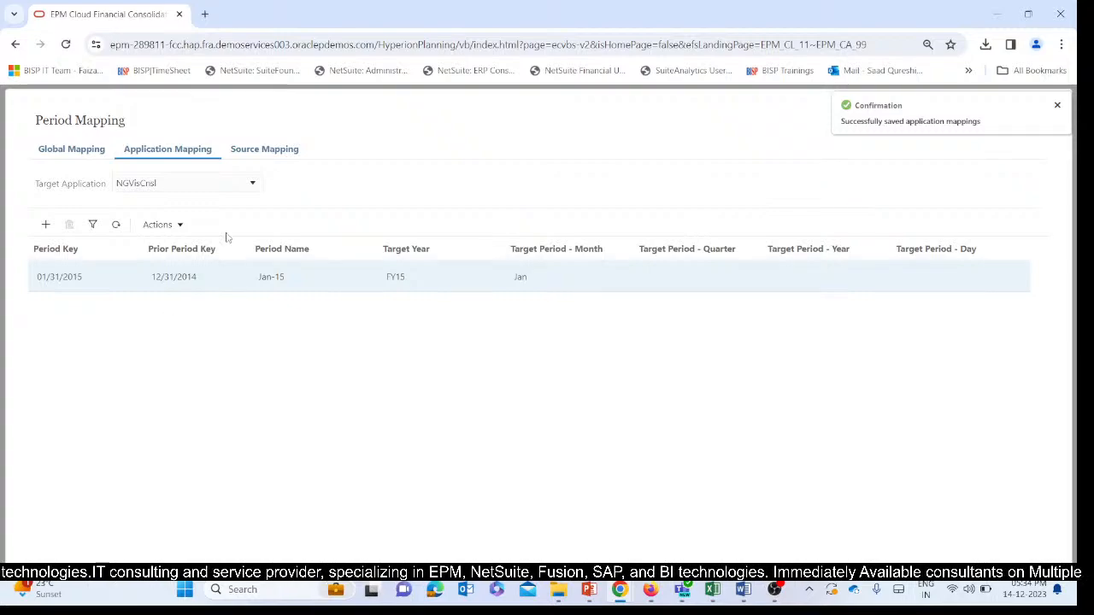
# Display the source period mapping for the File source File_negative and save it.
pyautogui.click(257, 150)
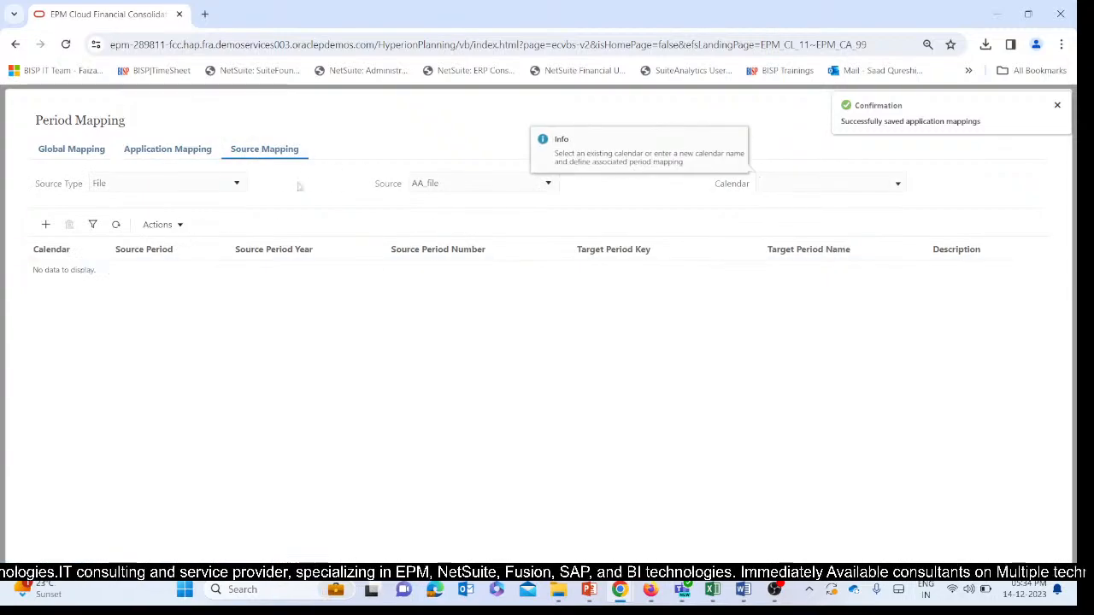
pyautogui.click(513, 183)
pyautogui.scroll(-3, 436, 259)
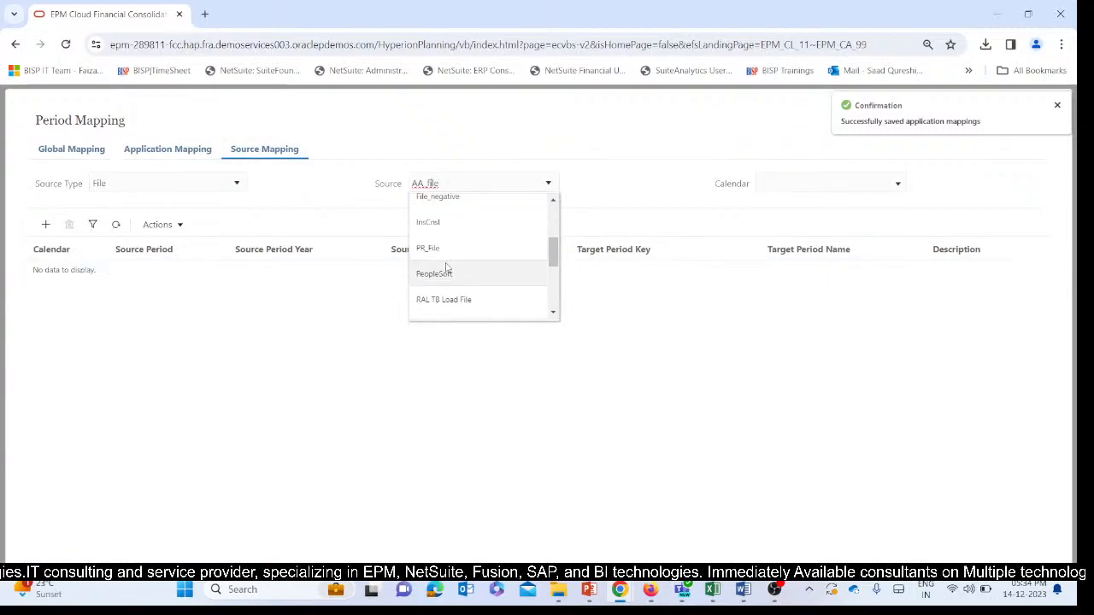
pyautogui.scroll(-5, 446, 279)
pyautogui.scroll(5, 444, 270)
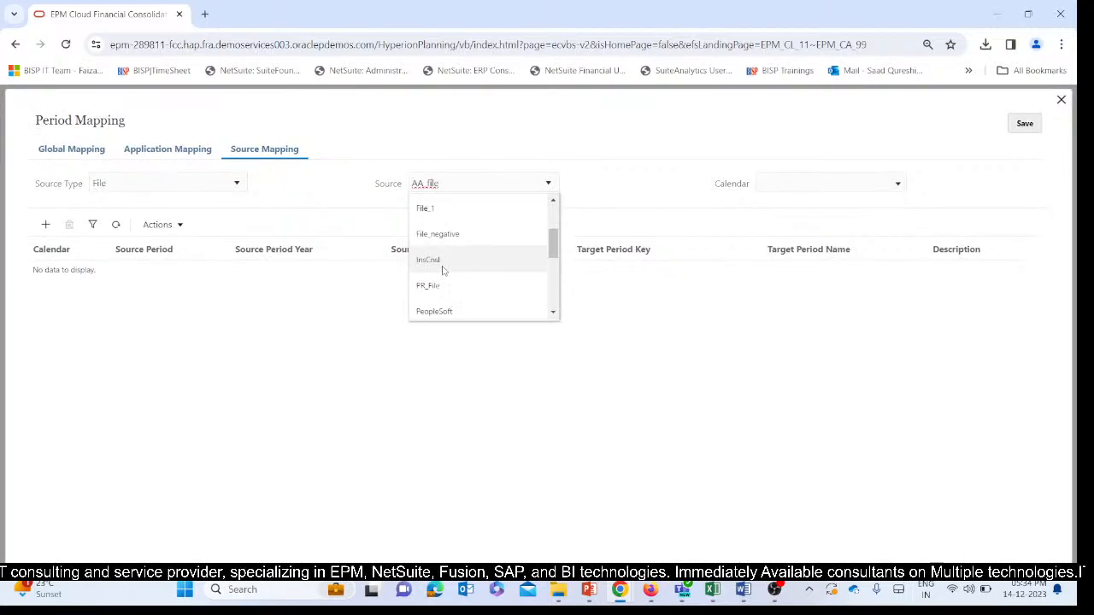
pyautogui.click(437, 234)
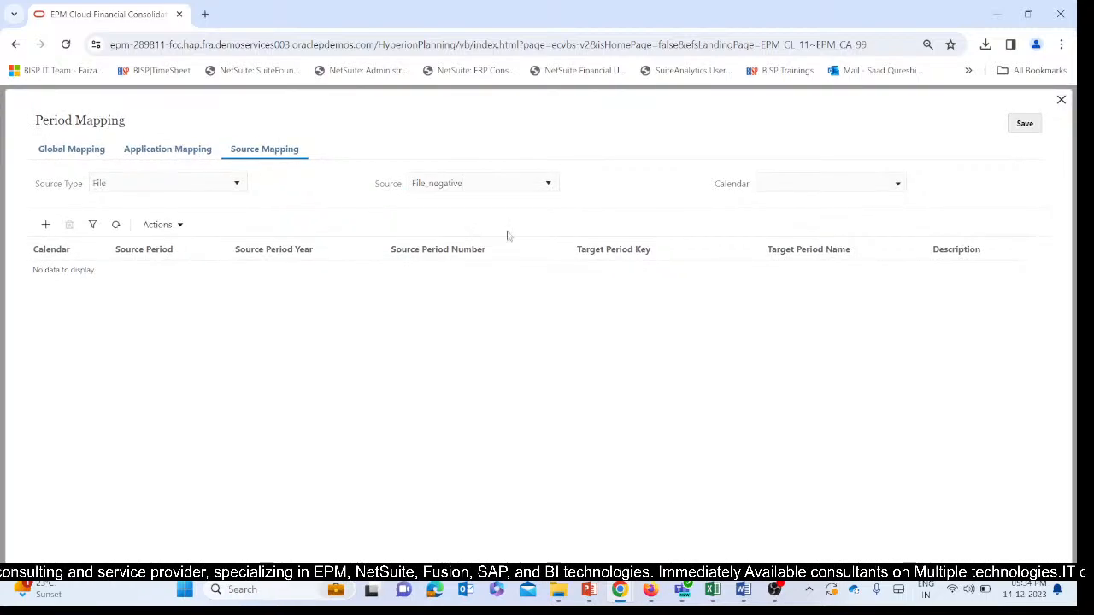
pyautogui.click(1021, 125)
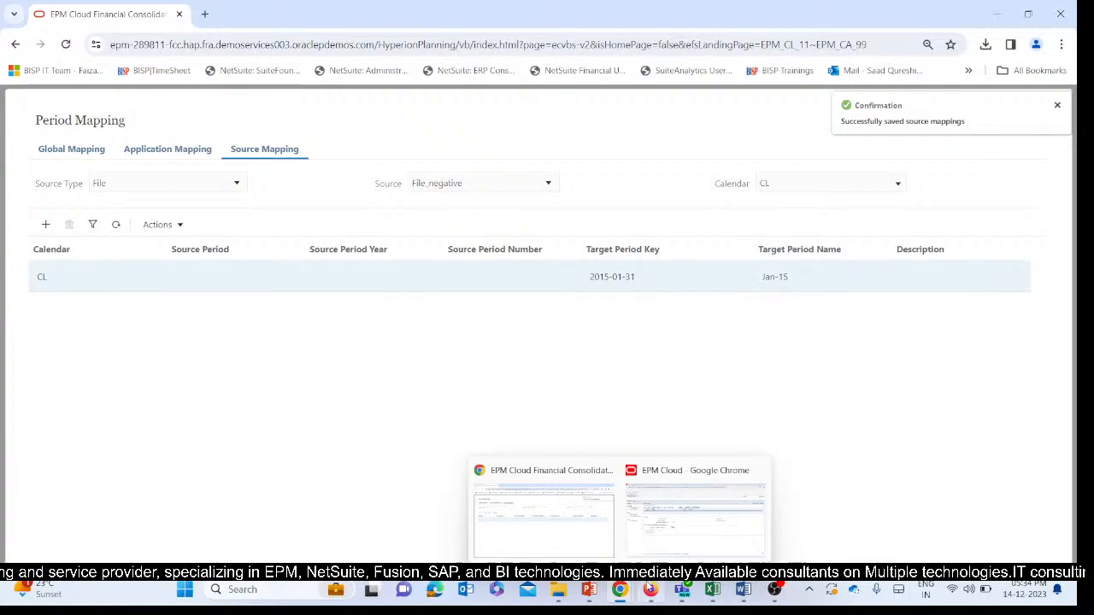
# Back in the Data Management window, confirm the point of view with location Negative_loc, period Jan-15 and category Actual.
pyautogui.moveTo(650, 590)
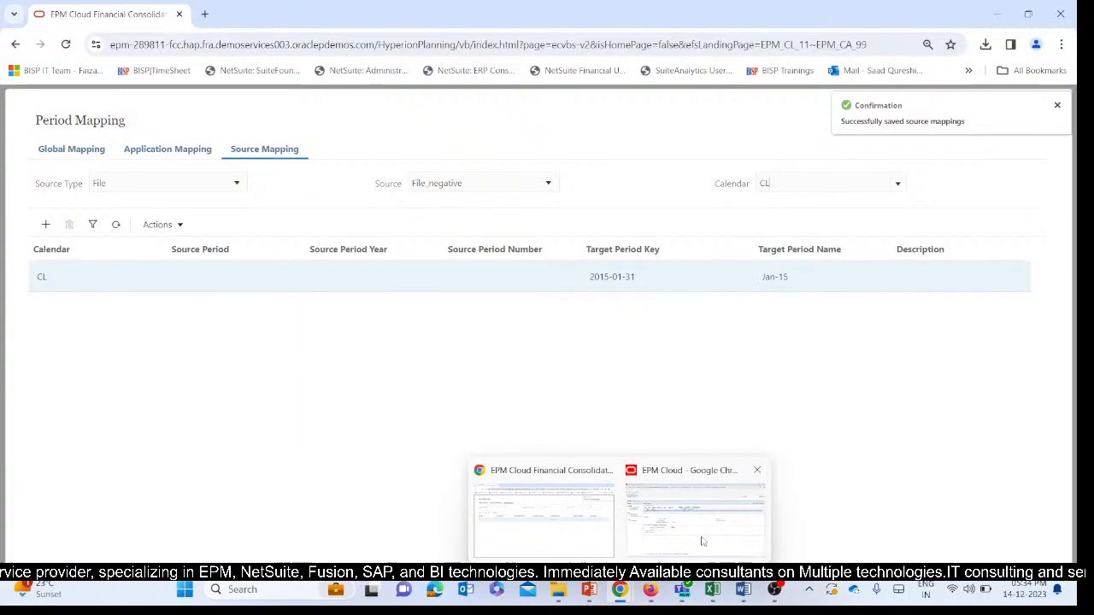
pyautogui.click(694, 521)
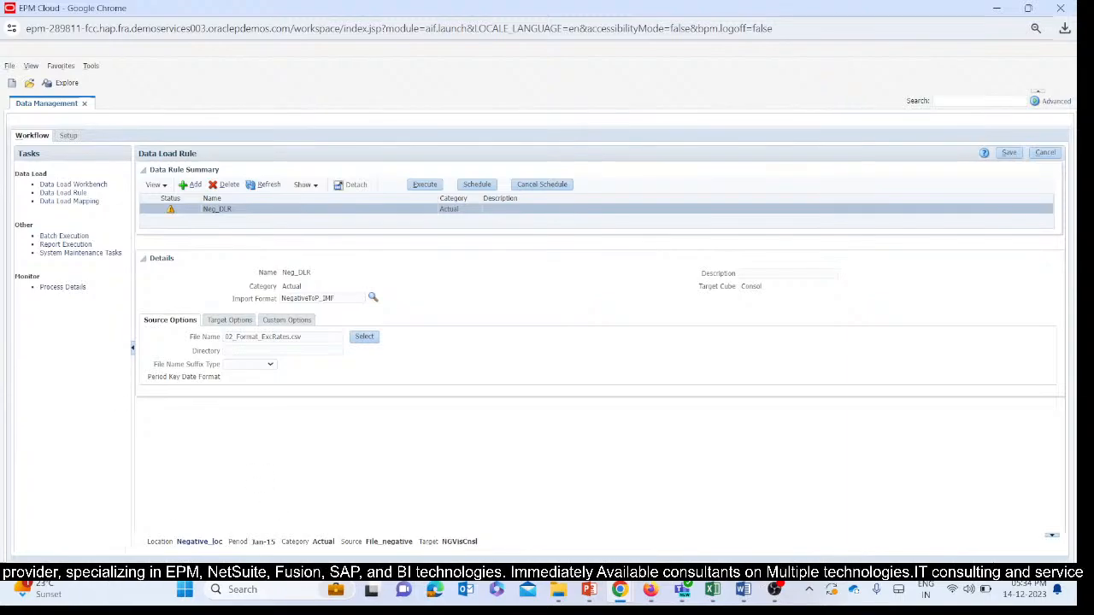
pyautogui.click(205, 545)
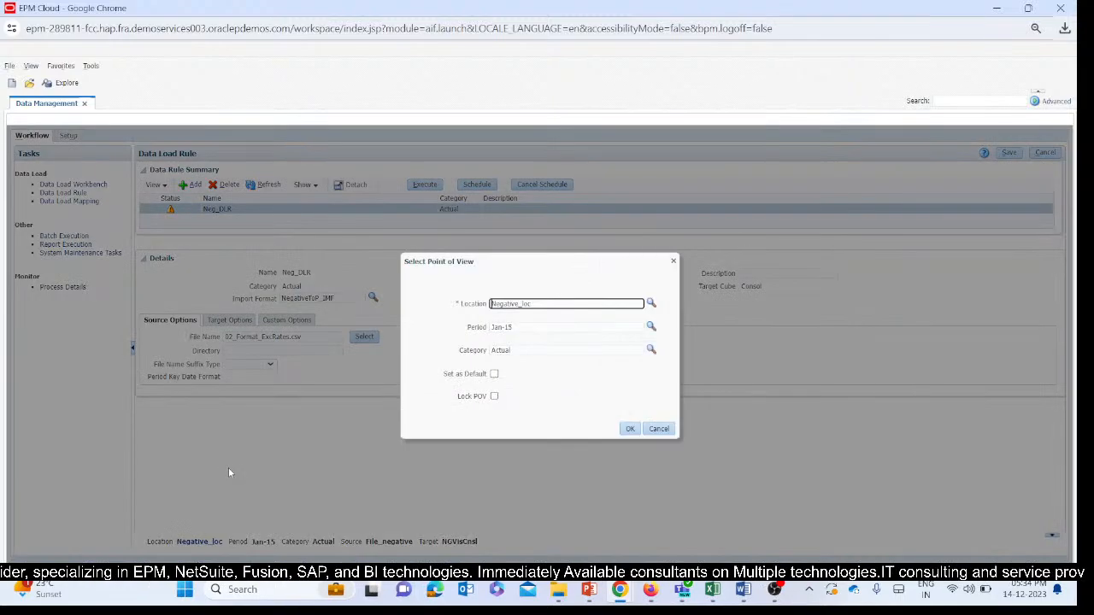
pyautogui.click(629, 430)
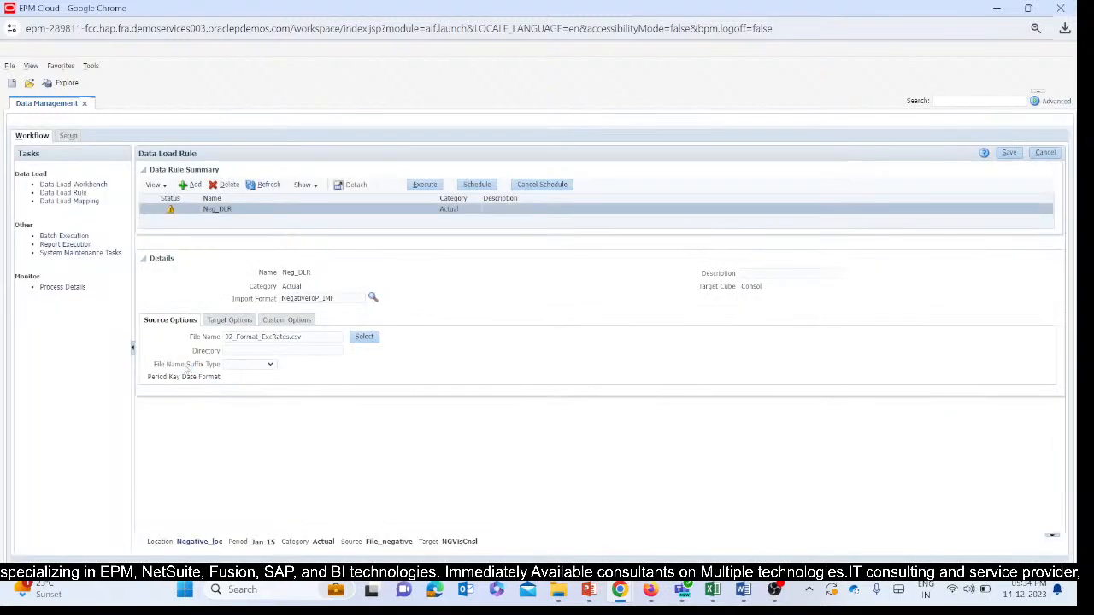
# Review the data load mappings for the Account, Data, Data Source, Entity and From Currency dimensions.
pyautogui.click(65, 202)
pyautogui.click(224, 186)
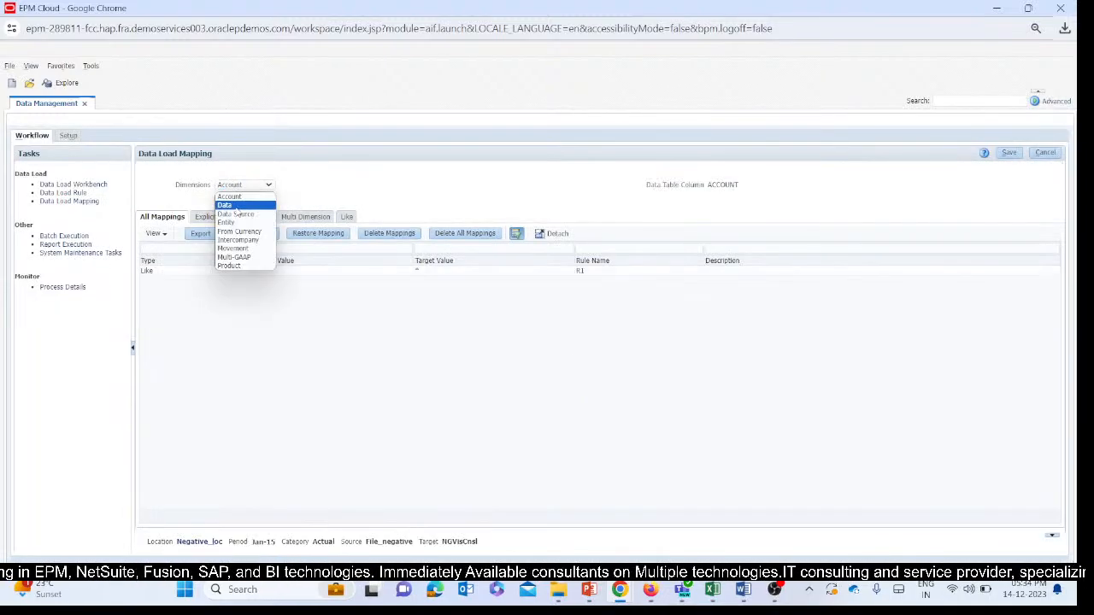
pyautogui.click(229, 203)
pyautogui.click(234, 186)
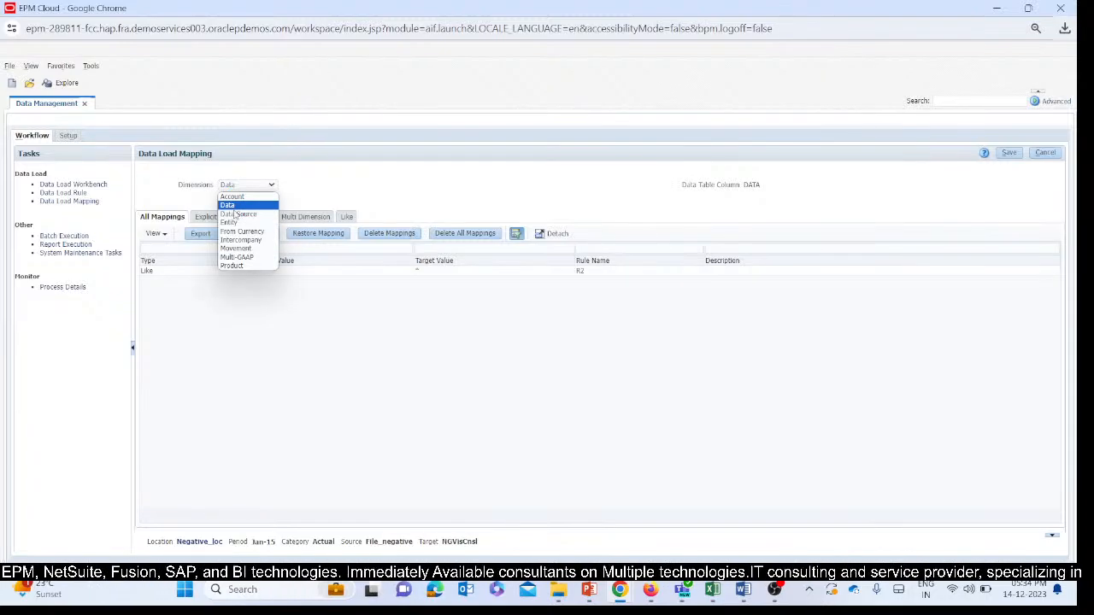
pyautogui.click(240, 212)
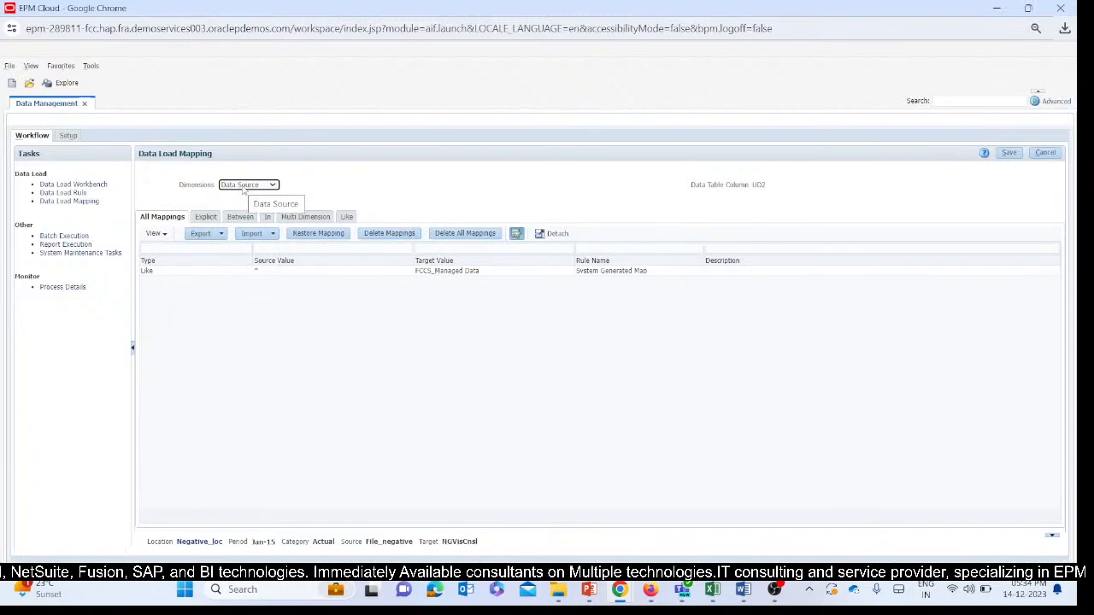
pyautogui.click(244, 187)
pyautogui.click(243, 221)
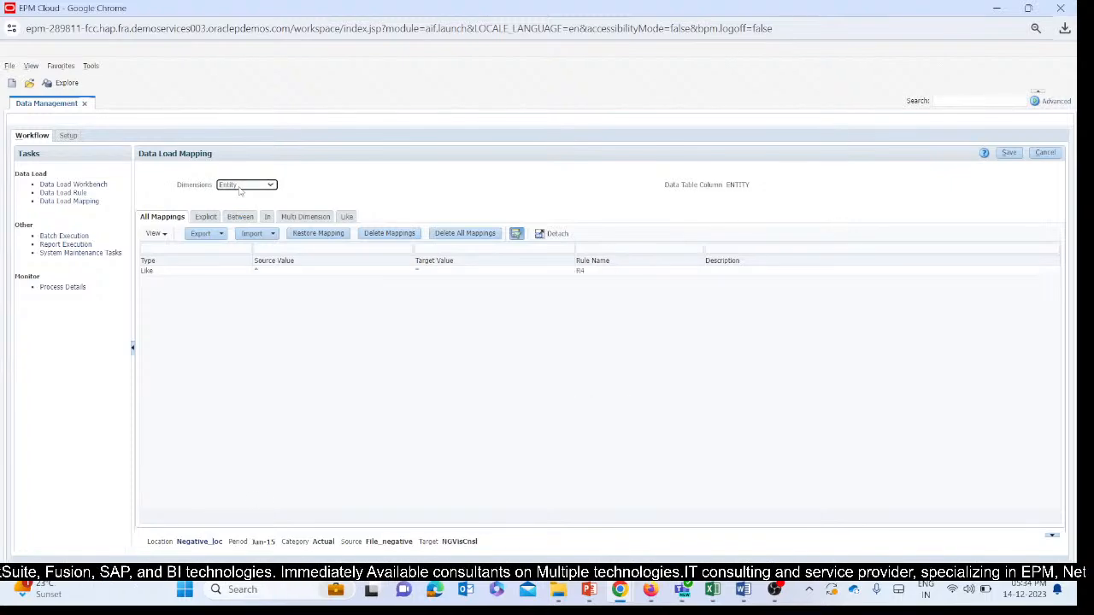
pyautogui.click(241, 188)
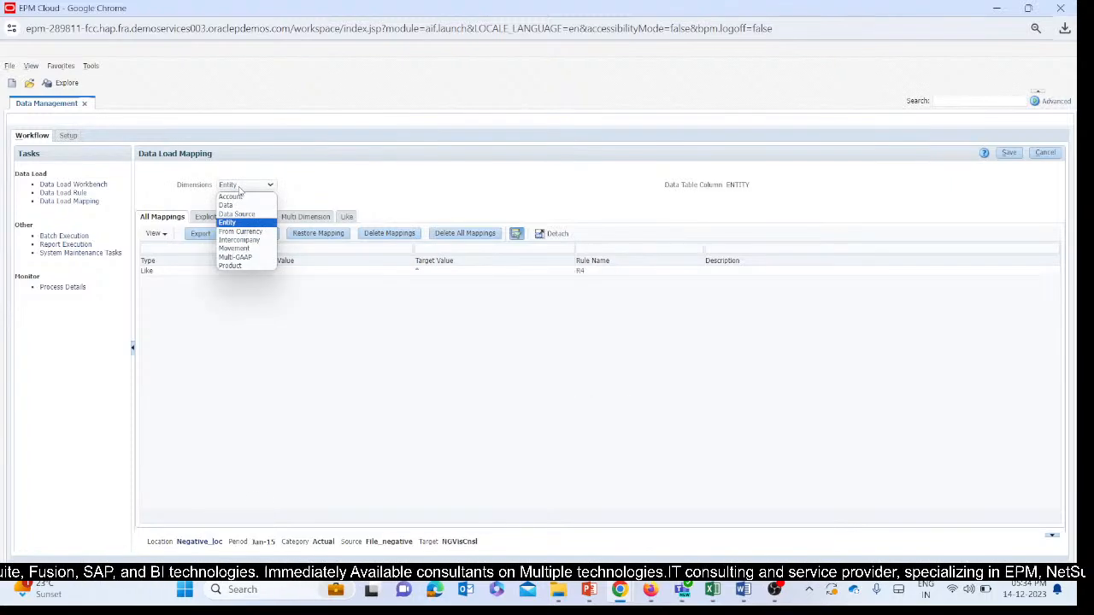
pyautogui.click(243, 233)
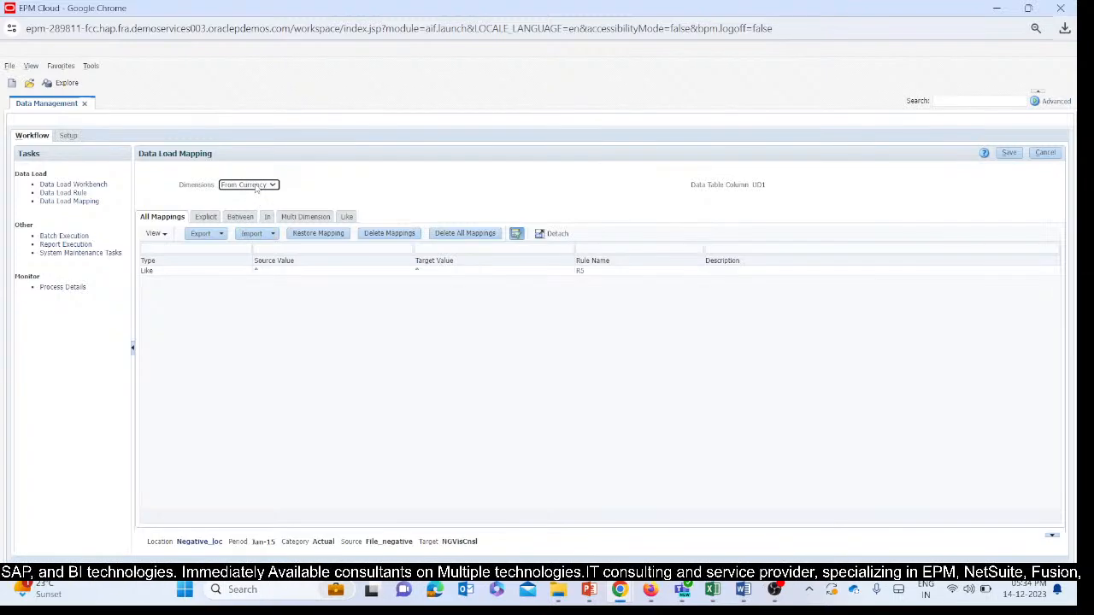
# Review the mappings for the Intercompany, Movement, Multi-GAAP and Product dimensions and save the data load mapping.
pyautogui.click(256, 188)
pyautogui.click(249, 239)
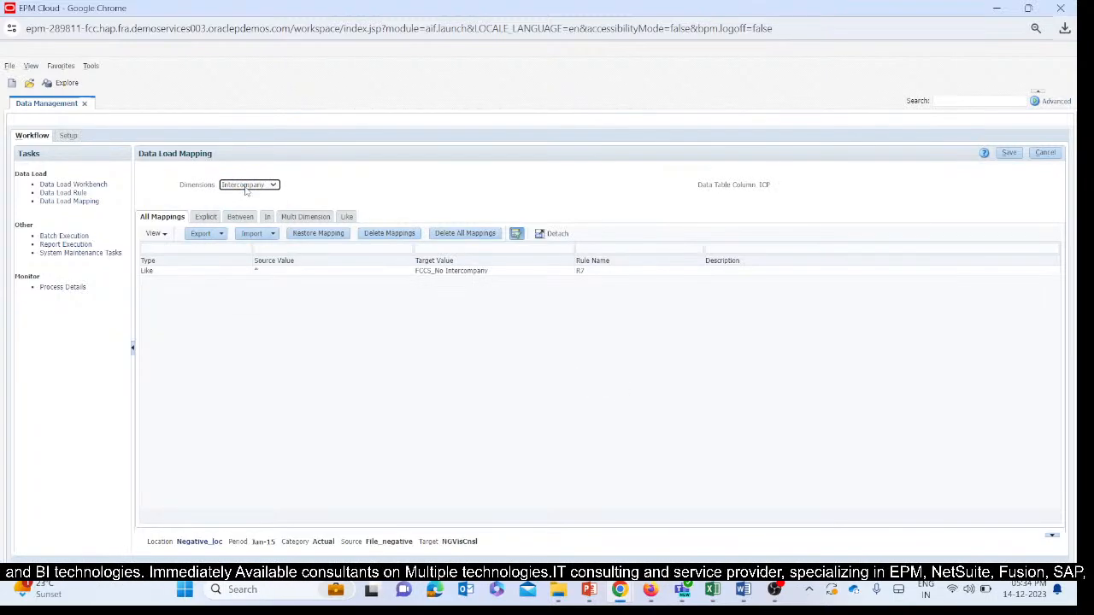
pyautogui.click(246, 188)
pyautogui.click(251, 249)
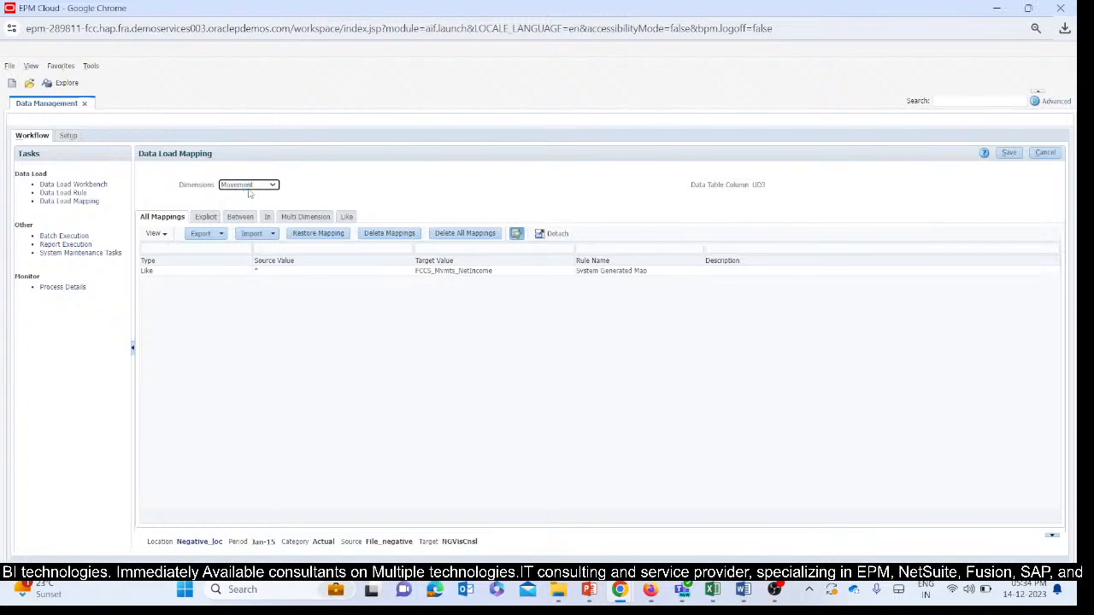
pyautogui.click(249, 188)
pyautogui.click(239, 257)
pyautogui.click(254, 188)
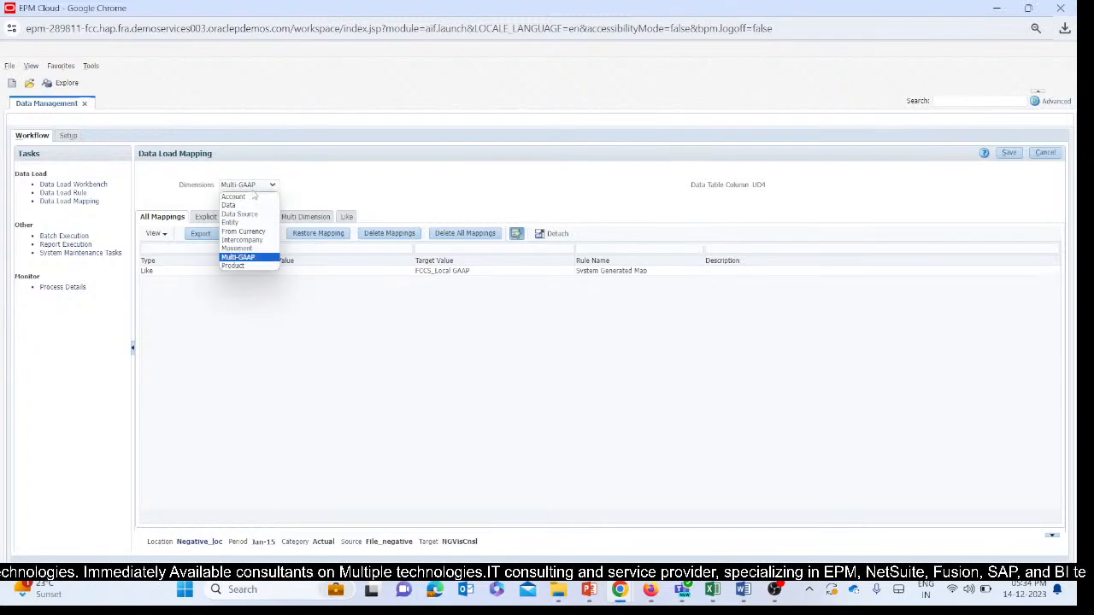
pyautogui.click(249, 265)
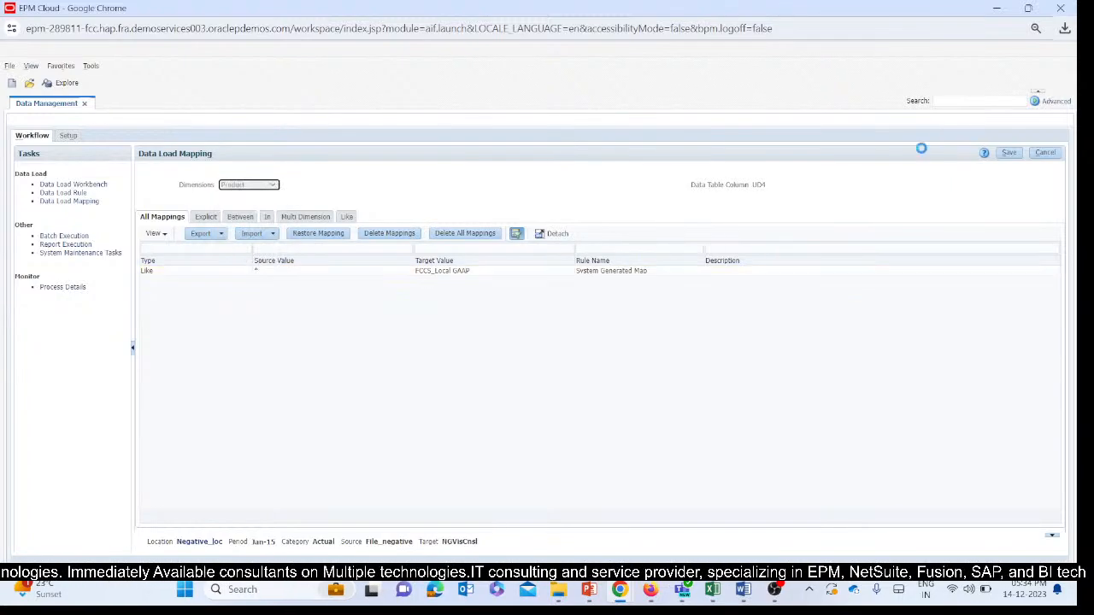
pyautogui.click(1009, 152)
# Return to the data load rules and delete the Neg_DLR rule.
pyautogui.click(65, 185)
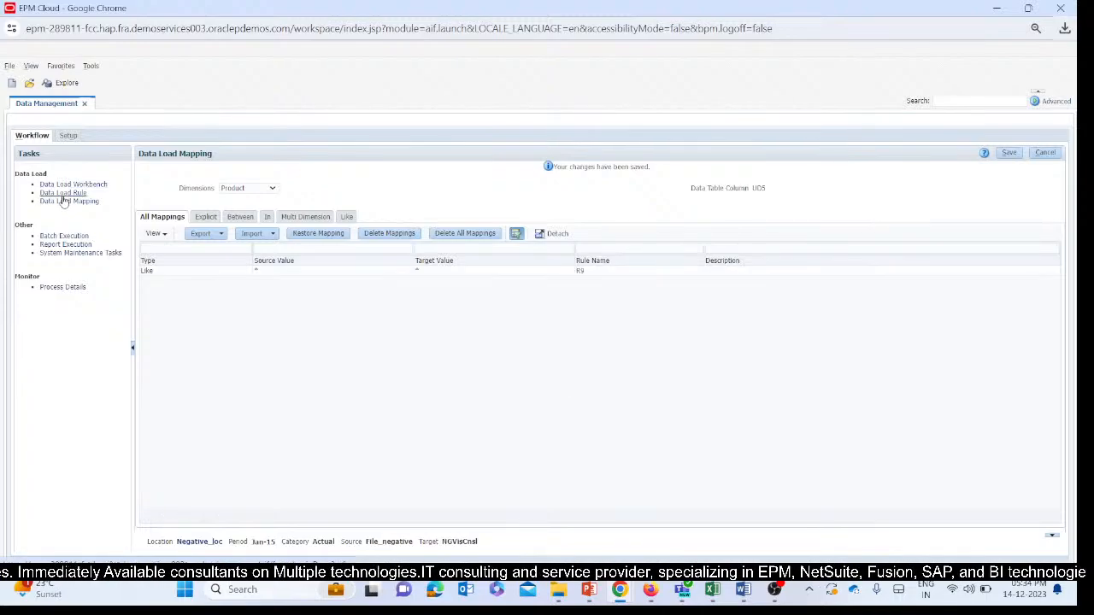
pyautogui.click(63, 193)
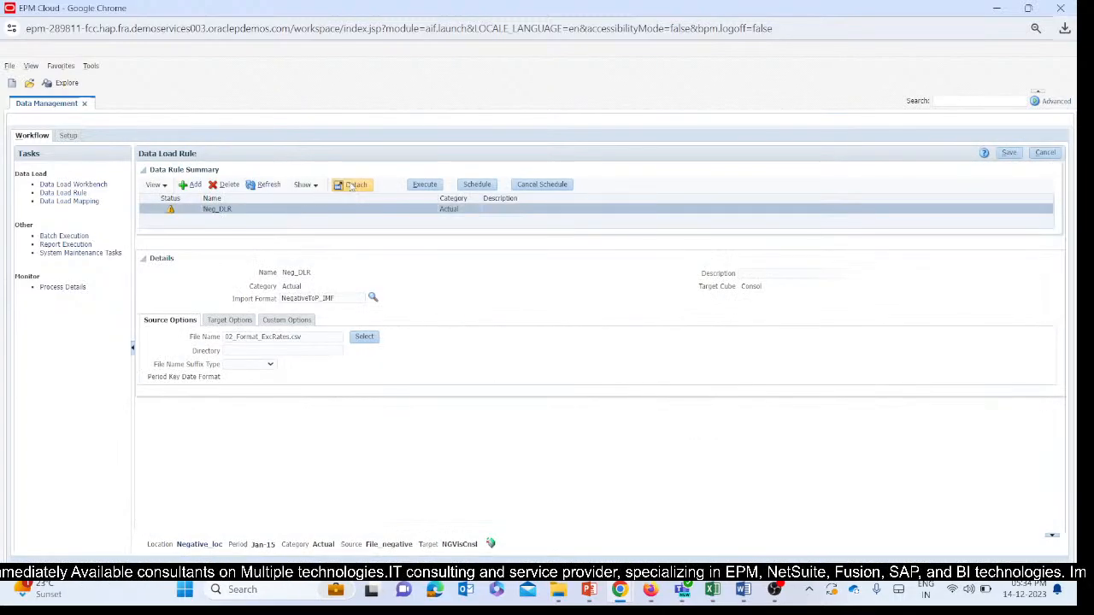
pyautogui.click(225, 185)
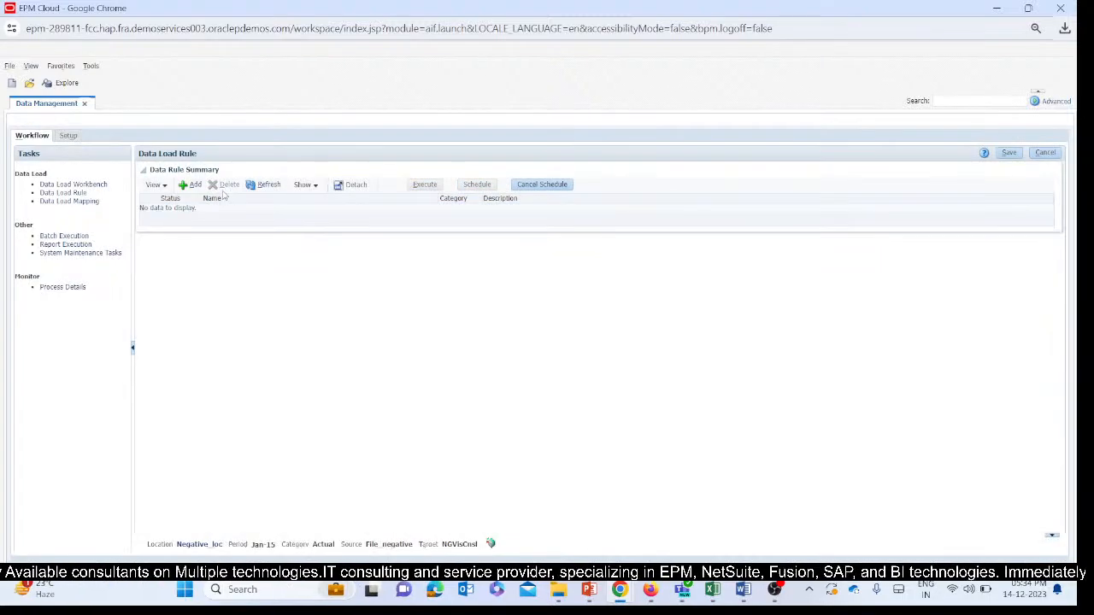
# Add a data load rule named Neg_DLR and assign it the import format NegativeToP_IMF.
pyautogui.click(194, 186)
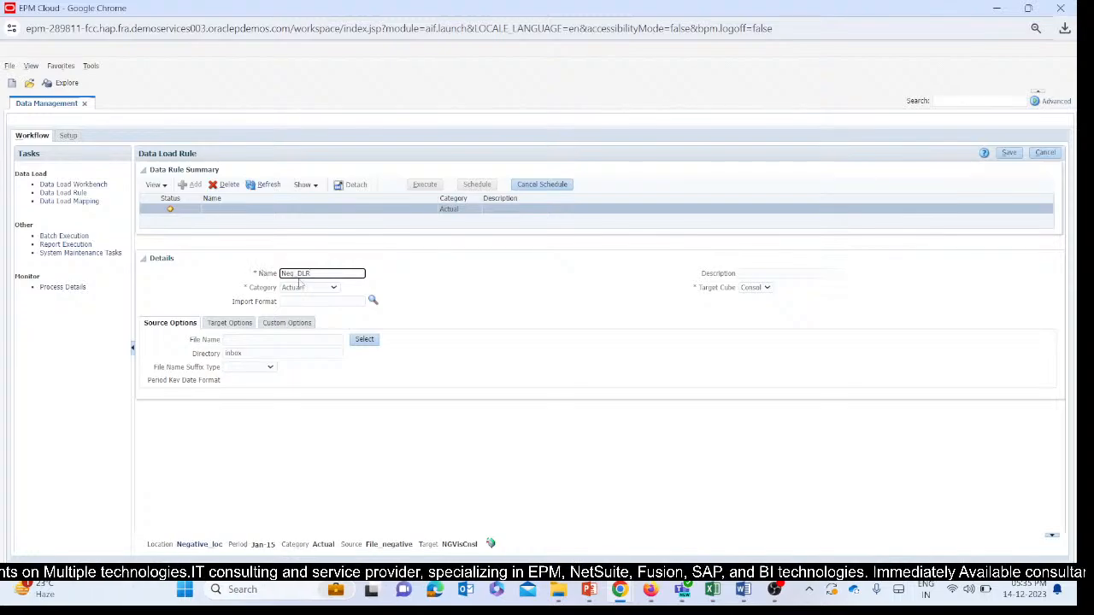
pyautogui.click(480, 285)
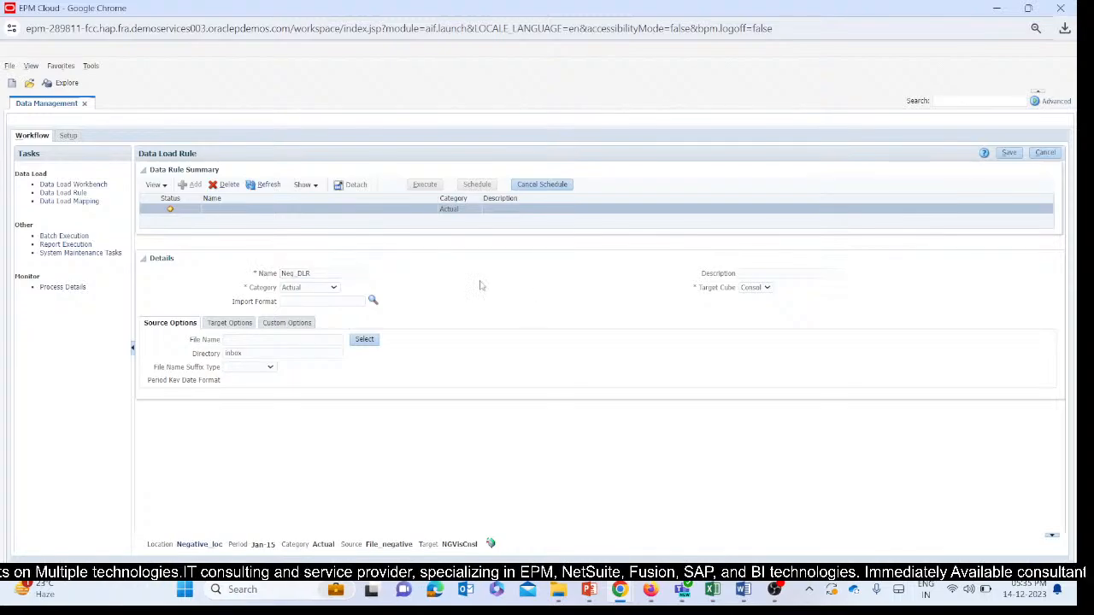
pyautogui.click(372, 302)
pyautogui.click(474, 266)
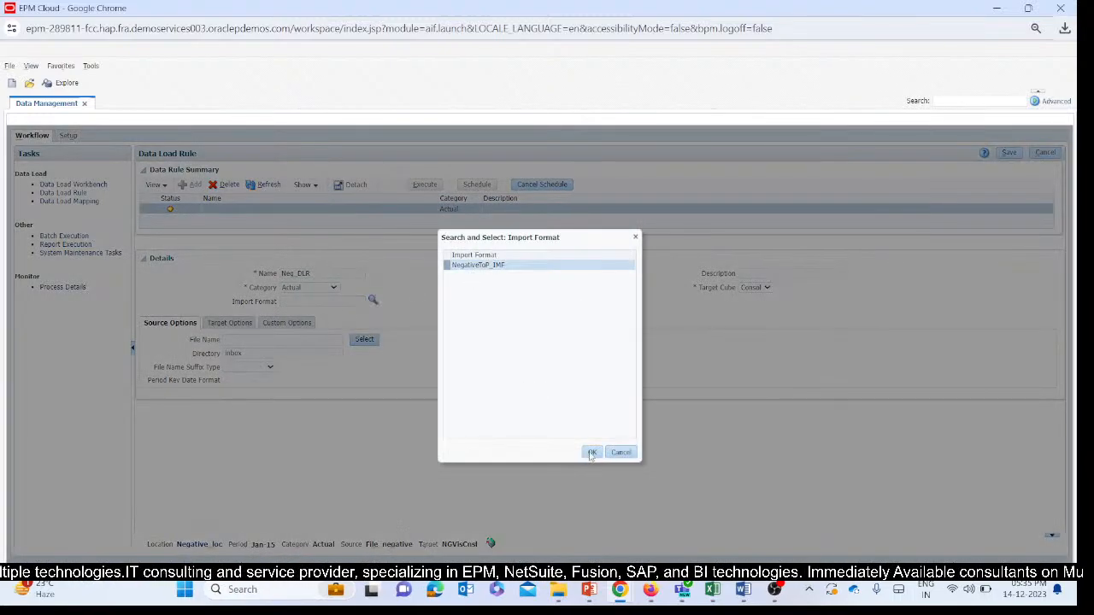
pyautogui.click(591, 453)
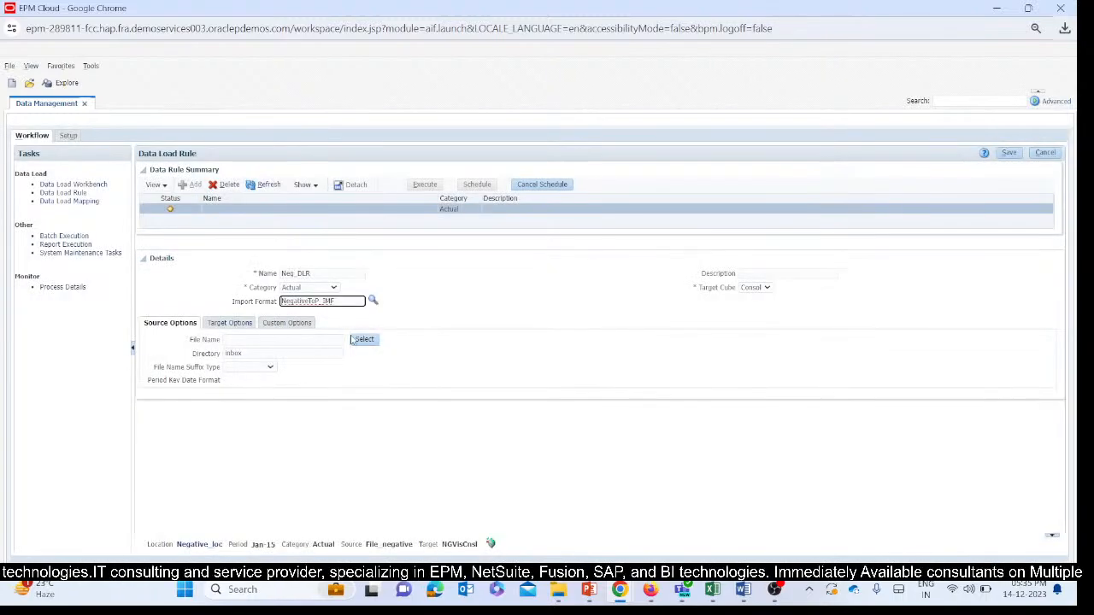
# Open the rule's source file selection and upload T164_TB_DMUpload_Negativesign.csv from the DM tickets folder.
pyautogui.click(352, 340)
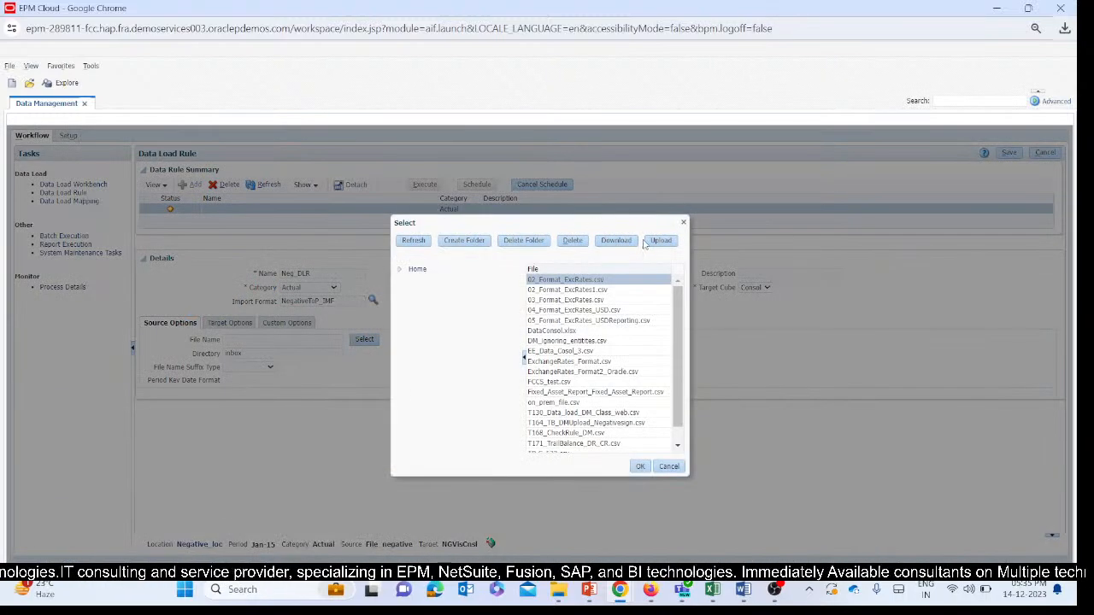
pyautogui.click(647, 242)
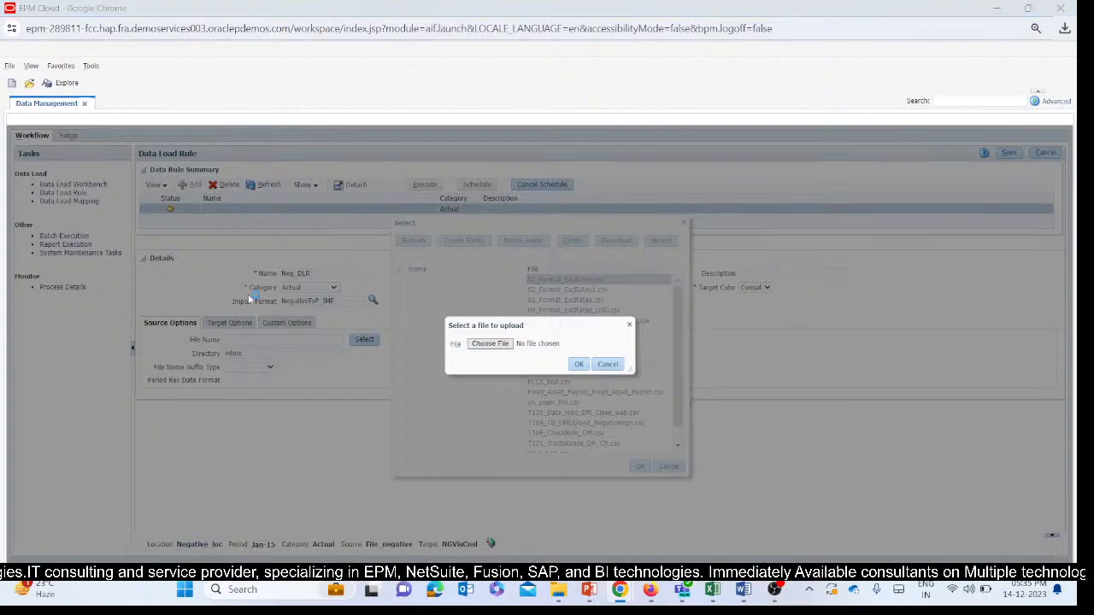
pyautogui.click(489, 344)
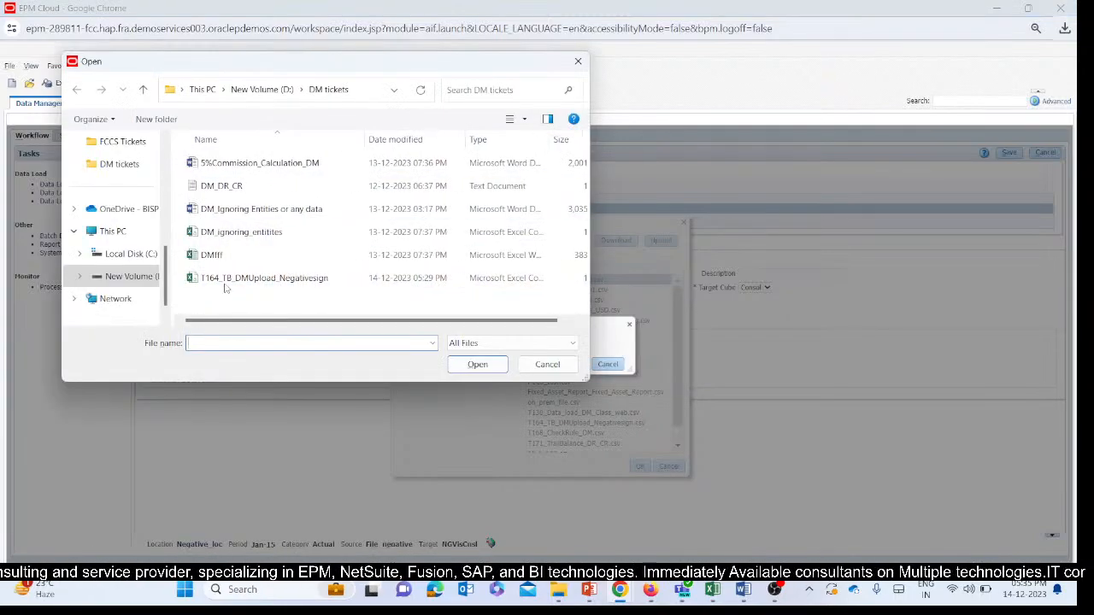
pyautogui.click(226, 279)
pyautogui.click(477, 364)
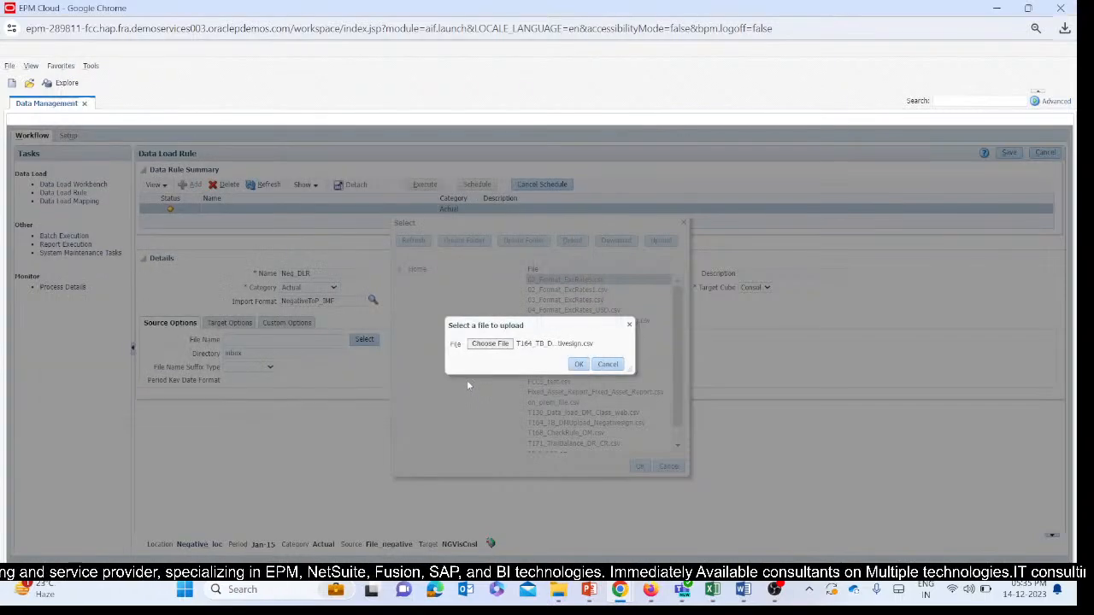
pyautogui.click(579, 364)
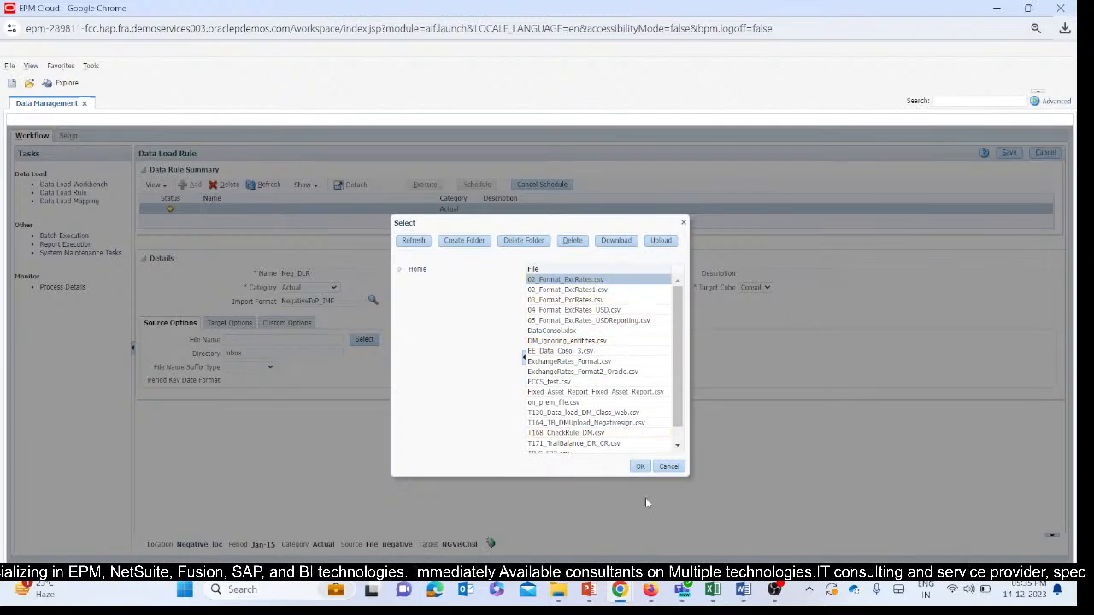
# Switch to the Excel trial balance file and save a CSV copy as T164_TB_DMUpload_Negativesign1 in the DM tickets folder.
pyautogui.moveTo(712, 590)
pyautogui.click(539, 504)
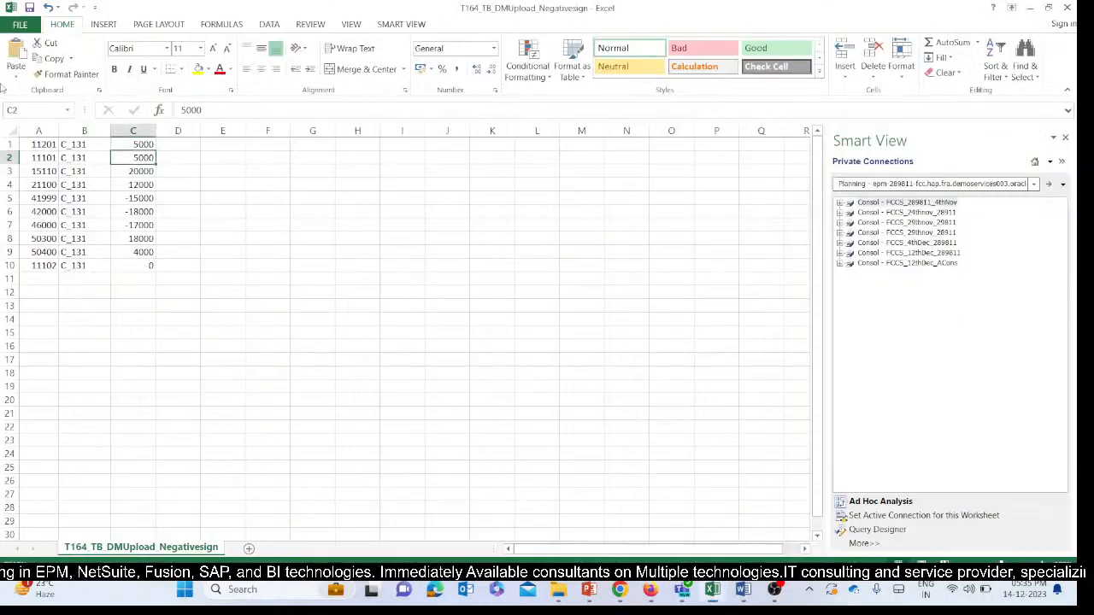
pyautogui.click(19, 24)
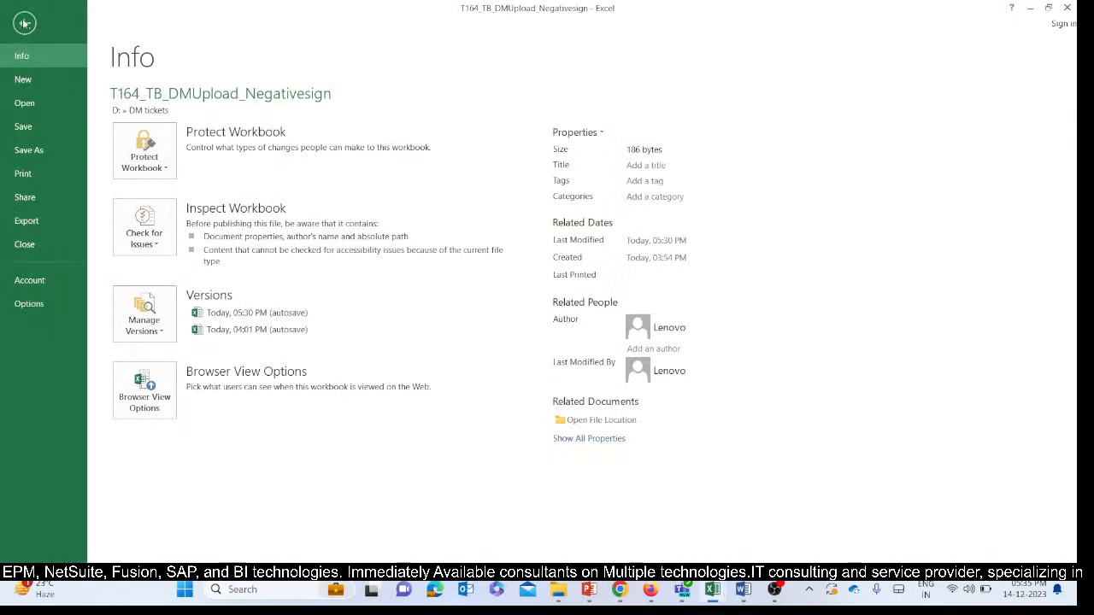
pyautogui.click(24, 23)
pyautogui.click(19, 20)
pyautogui.click(28, 149)
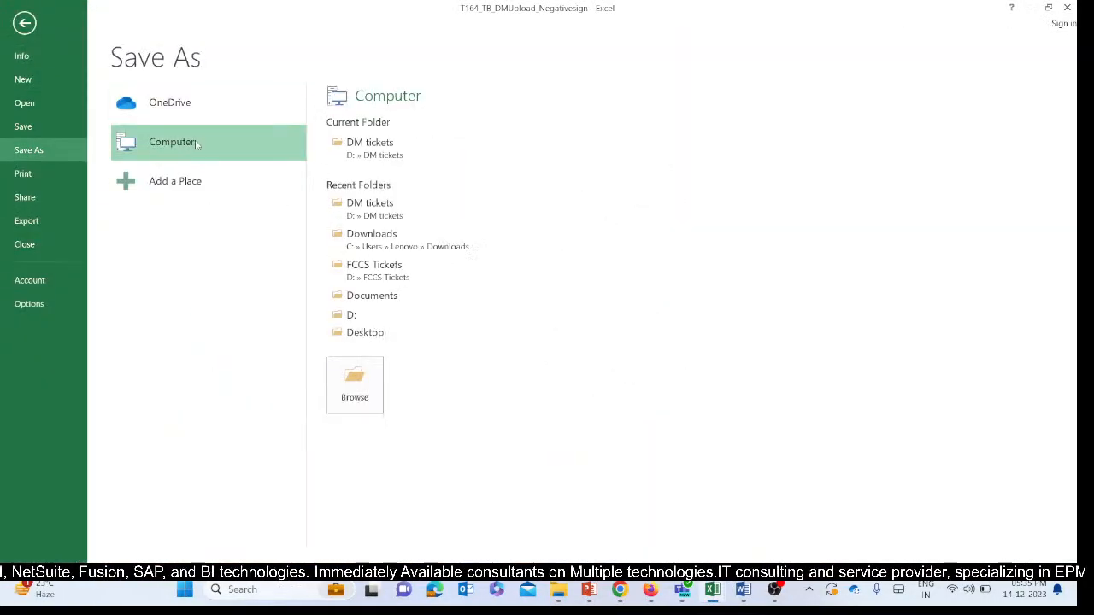
pyautogui.click(331, 150)
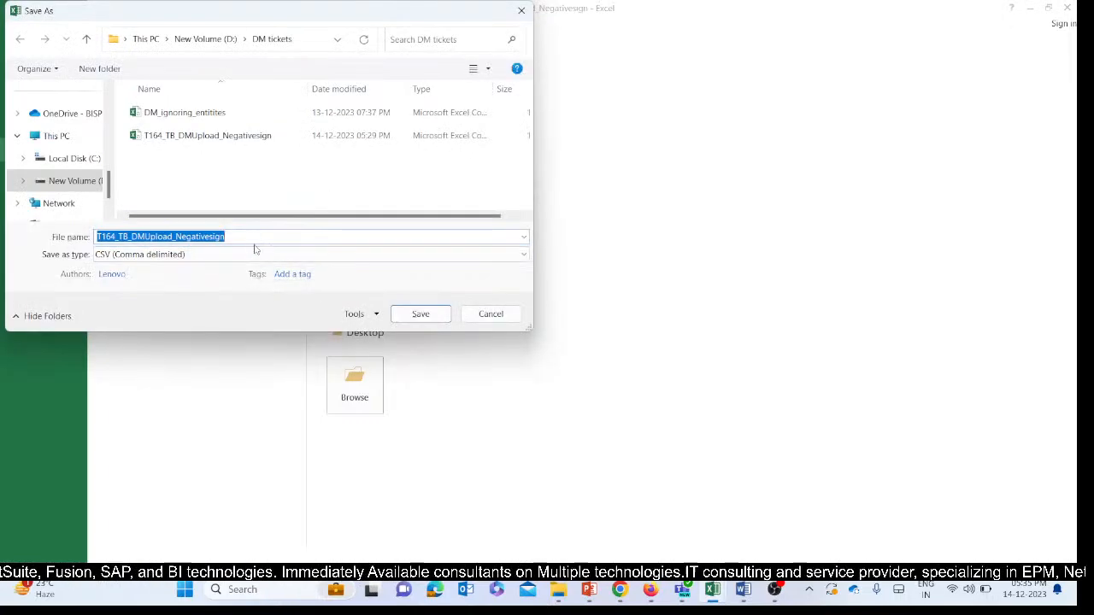
pyautogui.click(252, 237)
pyautogui.write('1')
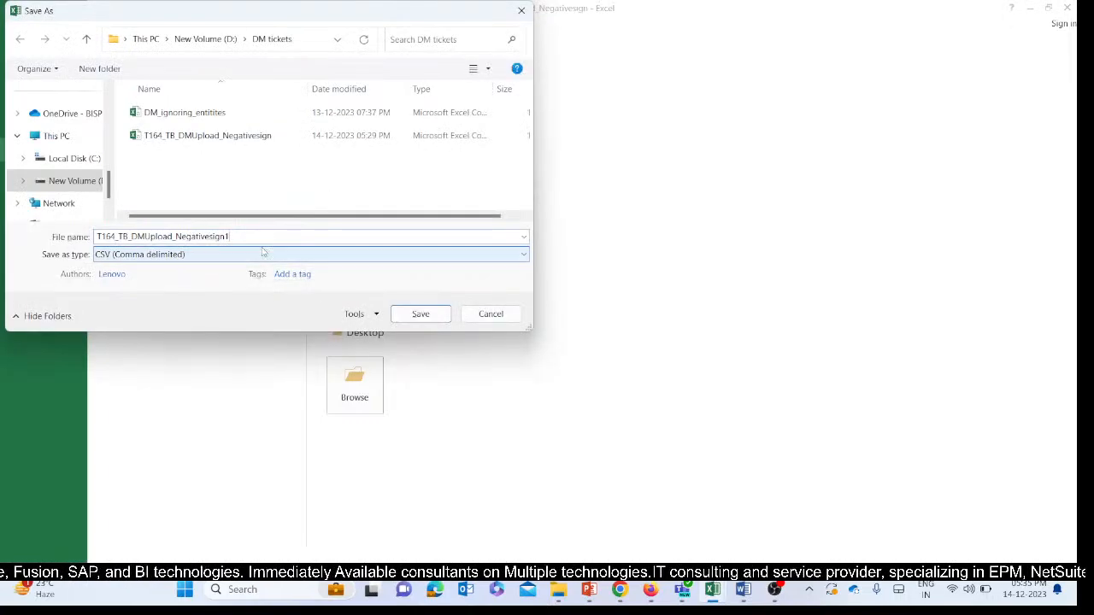
pyautogui.click(421, 315)
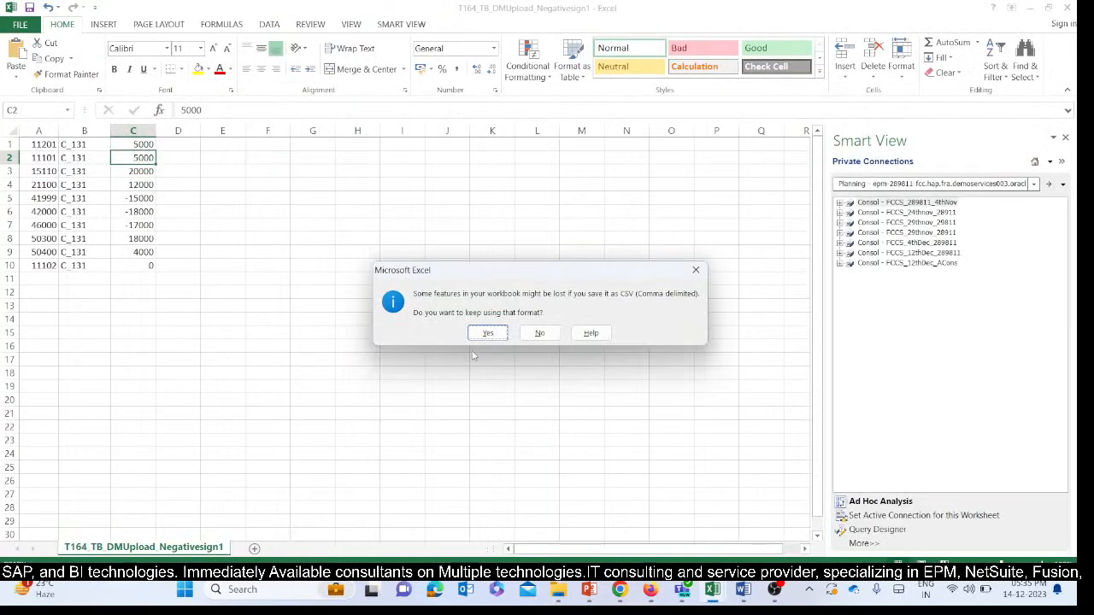
pyautogui.click(487, 334)
# Switch back to the Data Management window in Chrome and create a new folder under the Inbox directory.
pyautogui.moveTo(620, 592)
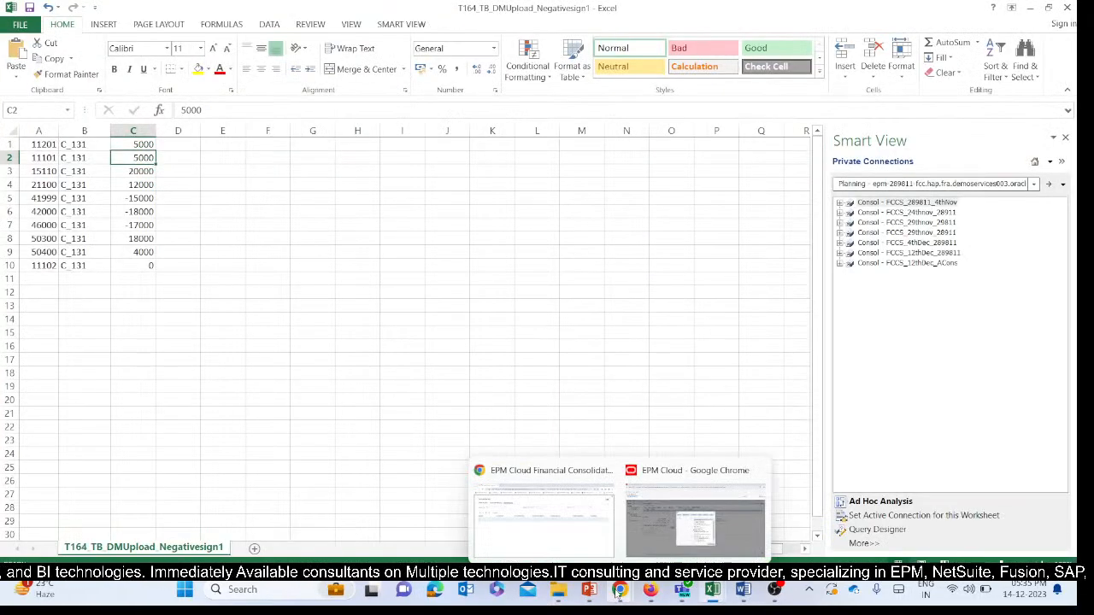
pyautogui.click(626, 485)
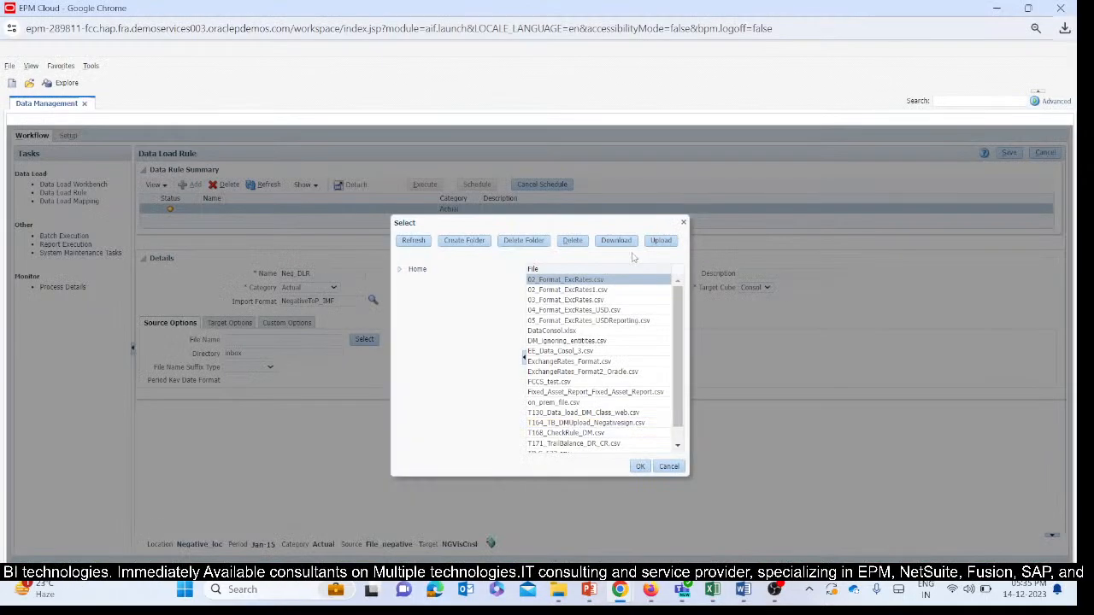
pyautogui.click(672, 240)
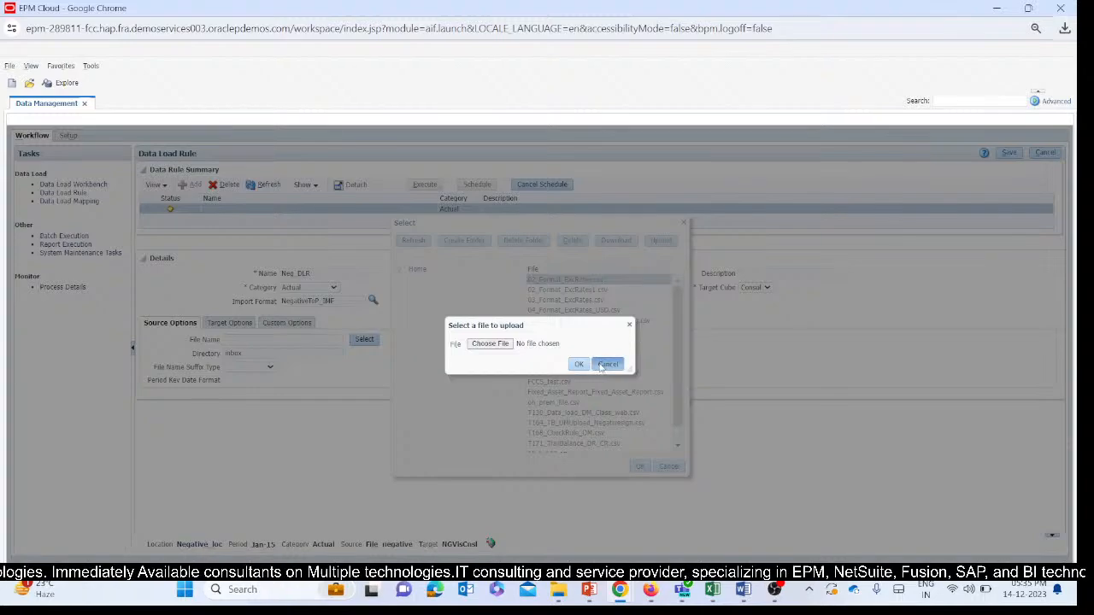
pyautogui.click(608, 364)
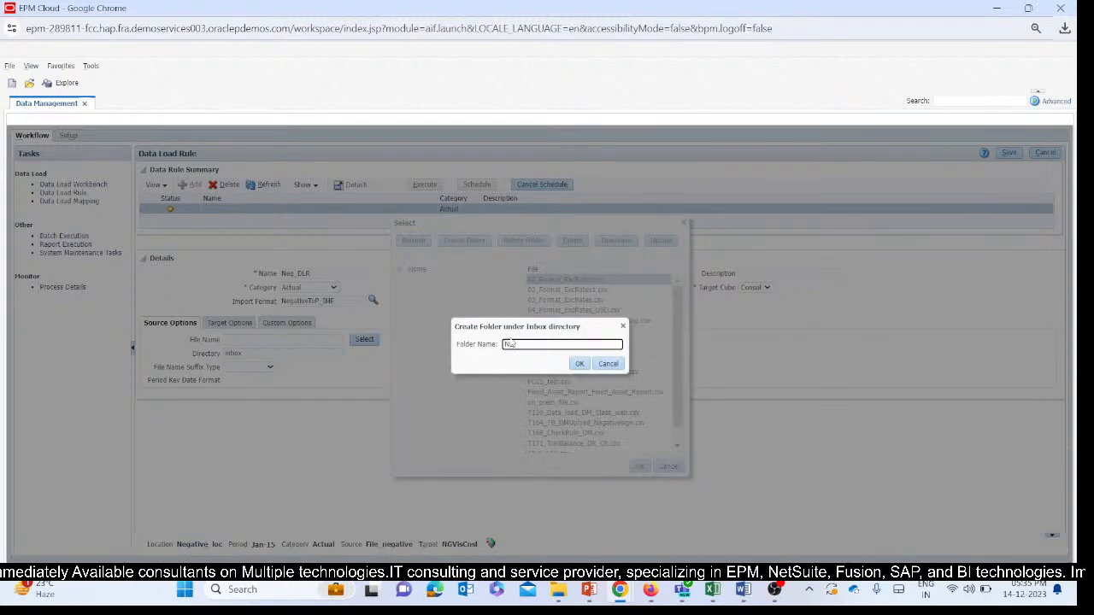
pyautogui.press('Return')
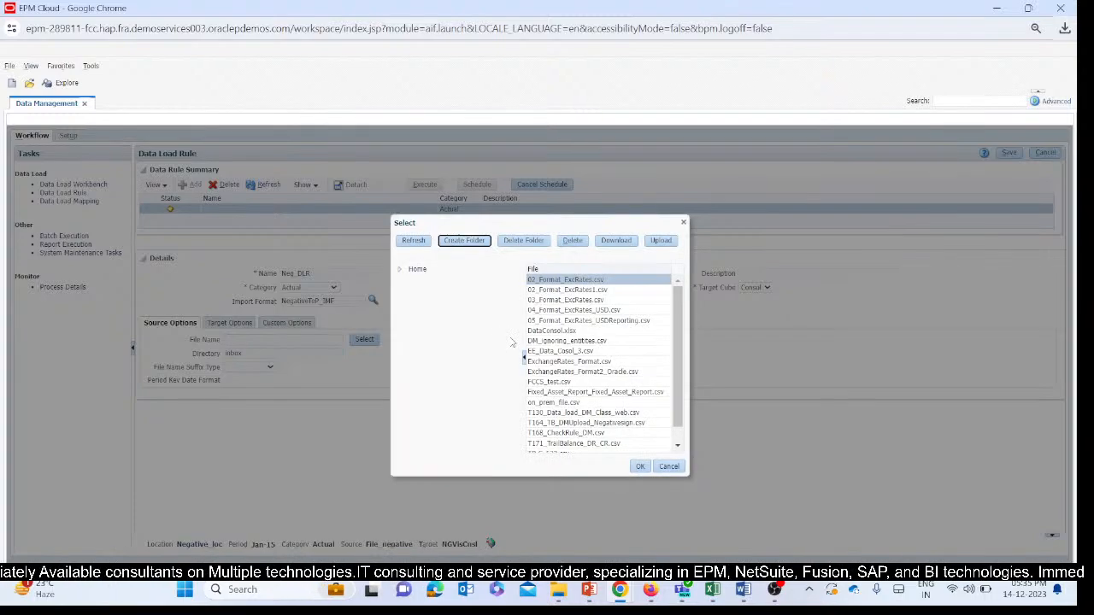
# Expand Home and the inbox directory in the file selection and open the NEg folder.
pyautogui.click(401, 270)
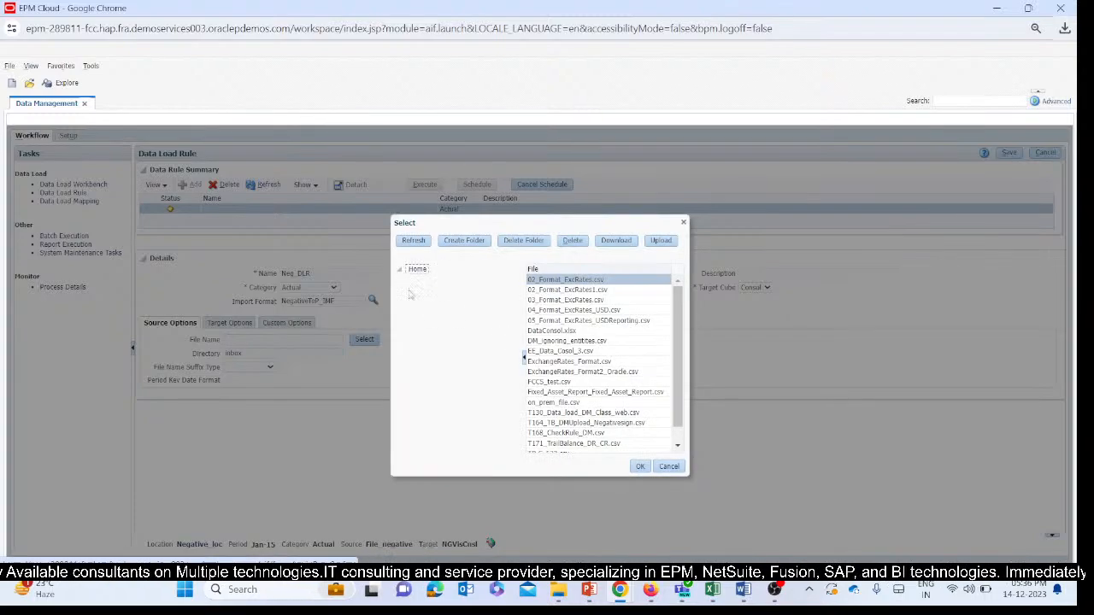
pyautogui.click(414, 281)
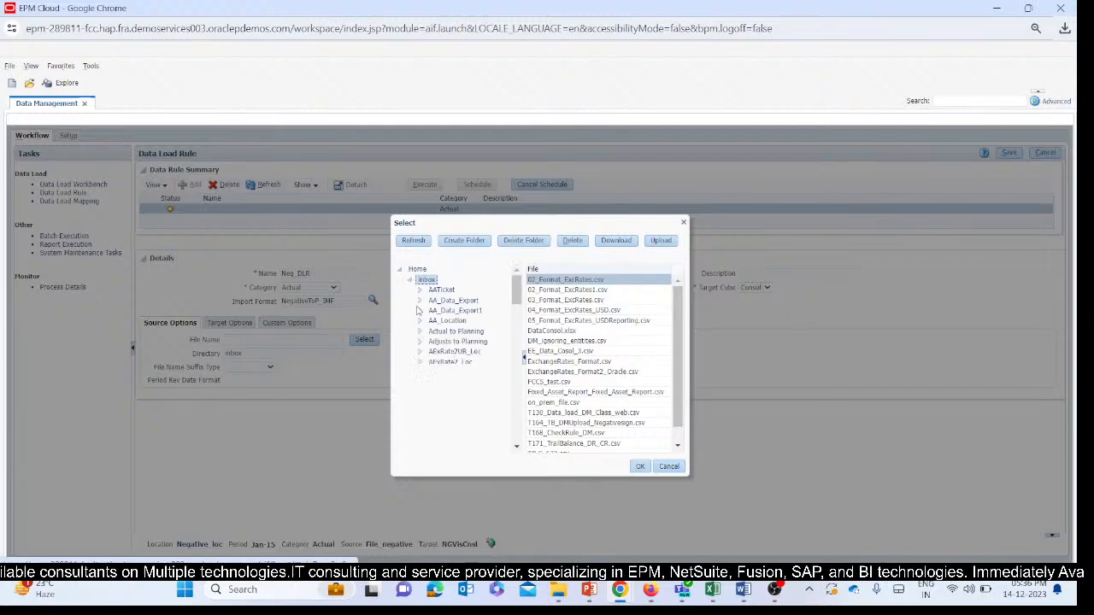
pyautogui.scroll(-5, 462, 308)
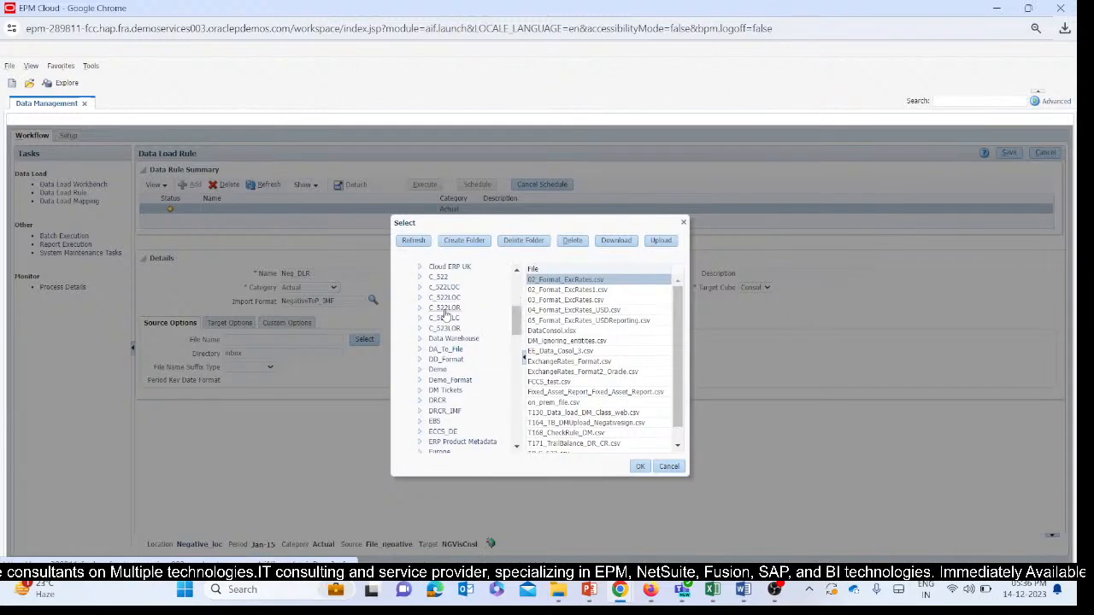
pyautogui.scroll(5, 469, 382)
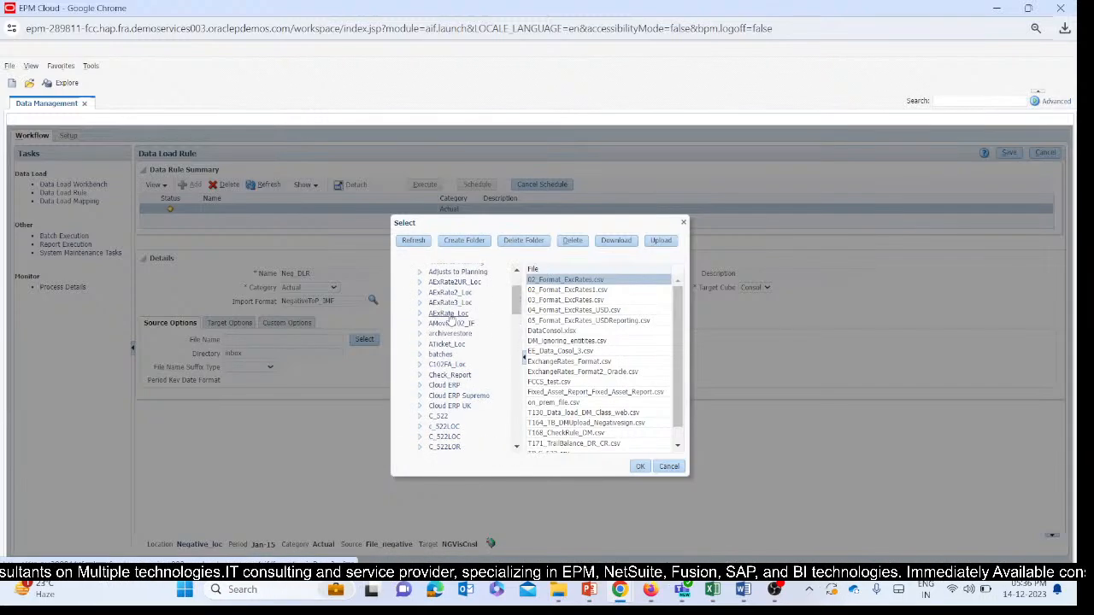
pyautogui.scroll(-10, 453, 325)
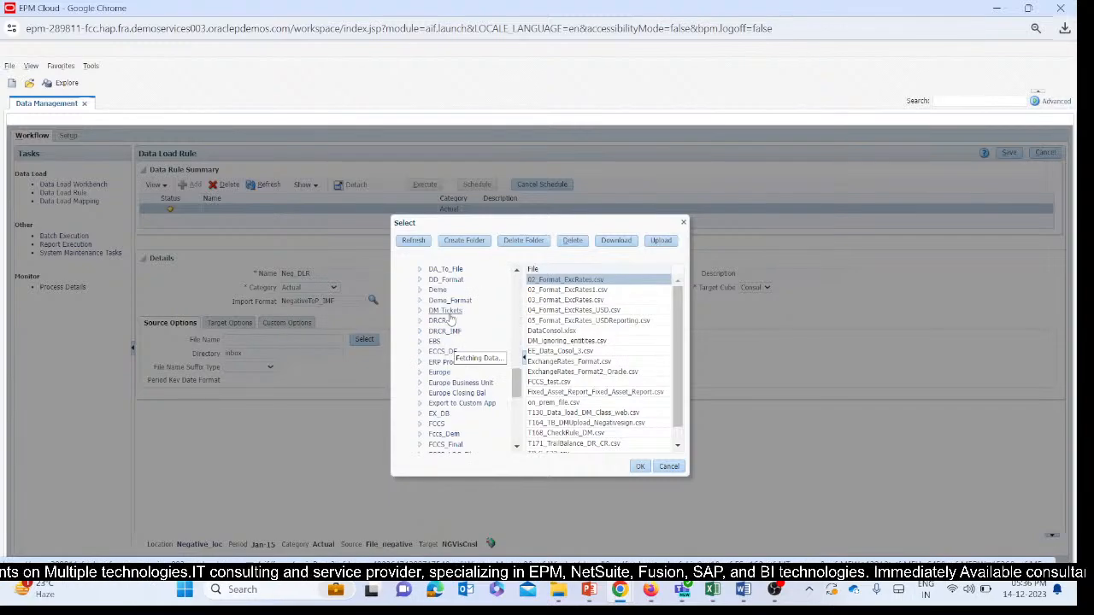
pyautogui.scroll(-5, 459, 347)
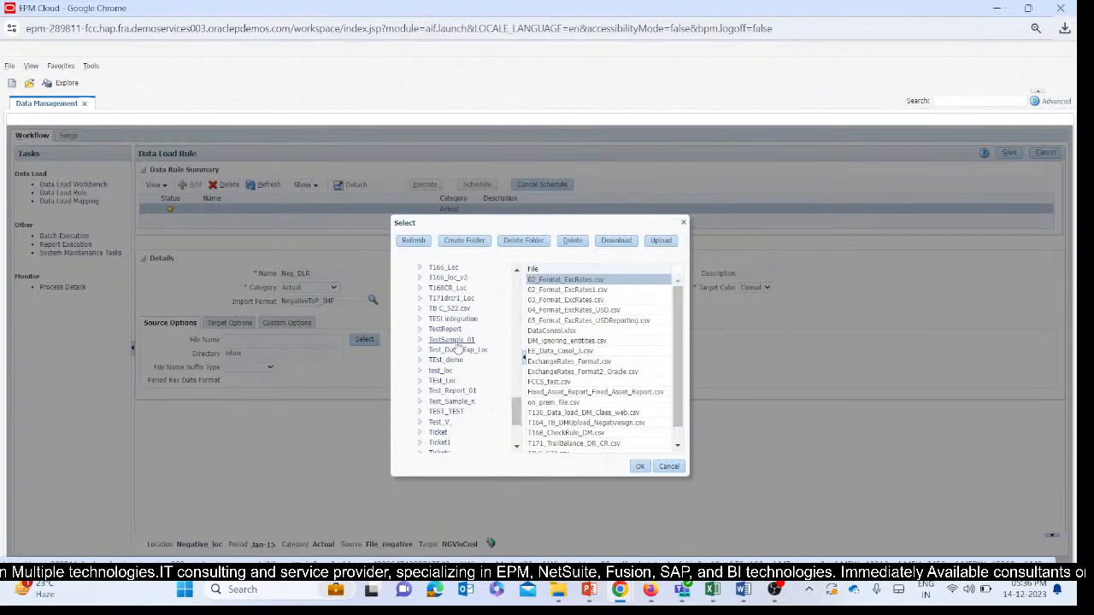
pyautogui.scroll(5, 459, 342)
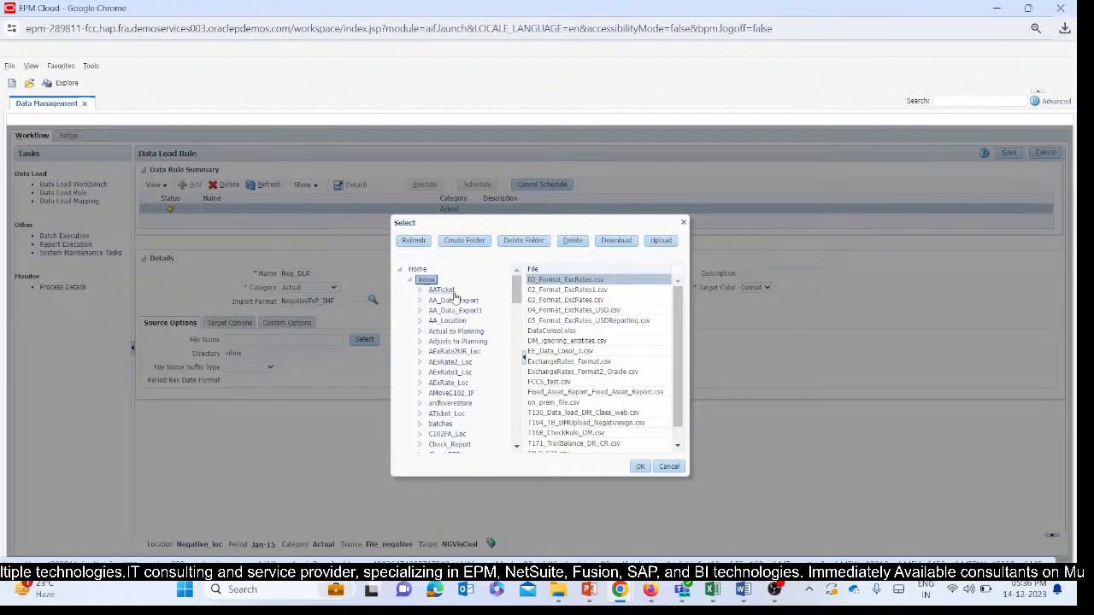
pyautogui.scroll(-3, 458, 338)
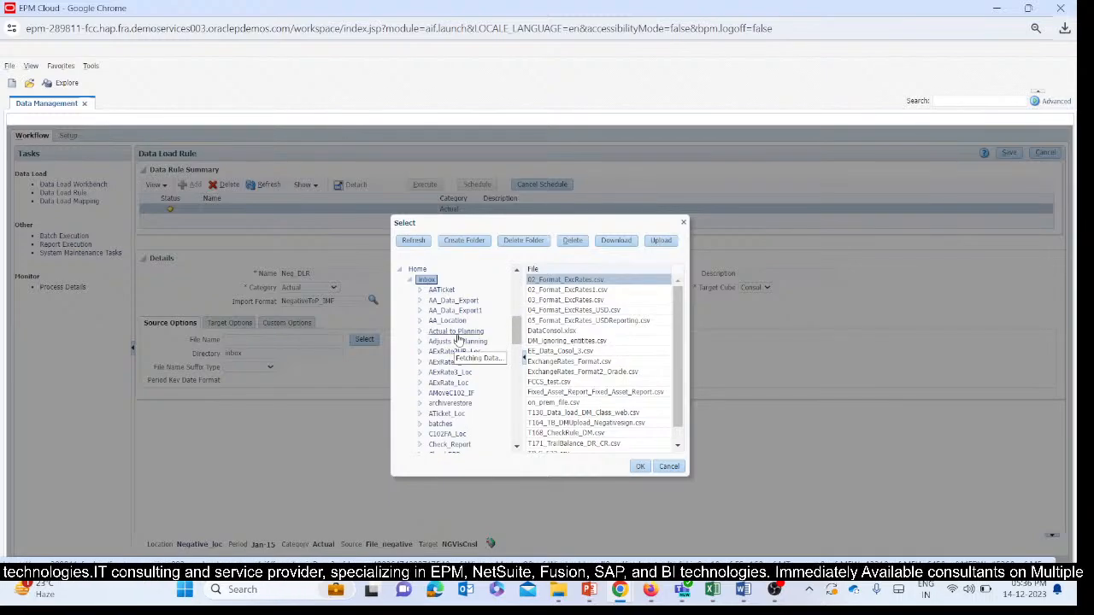
pyautogui.scroll(-3, 457, 337)
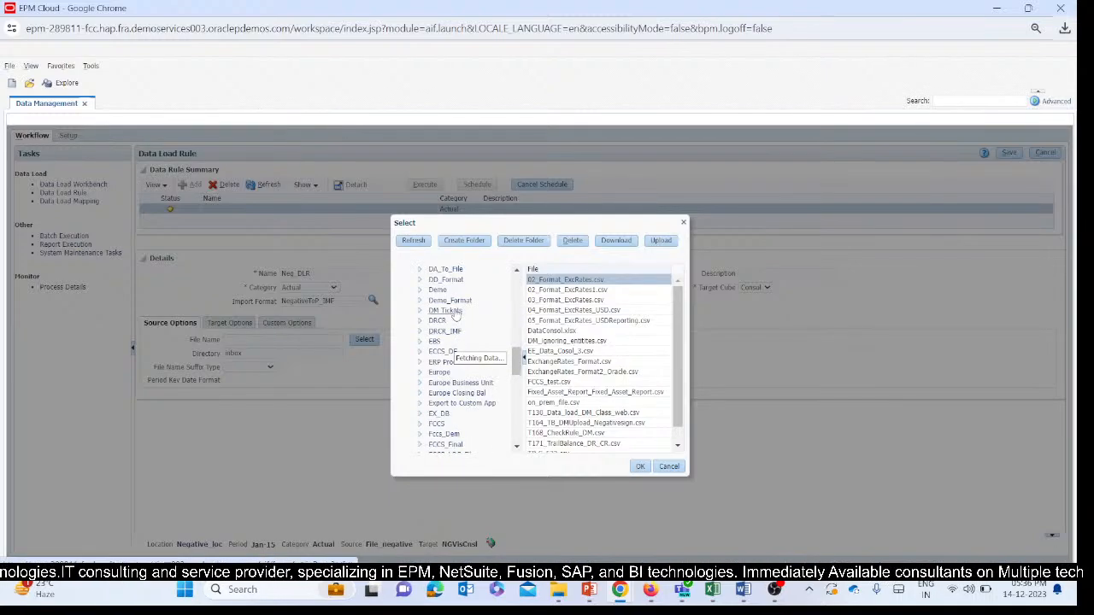
pyautogui.click(435, 370)
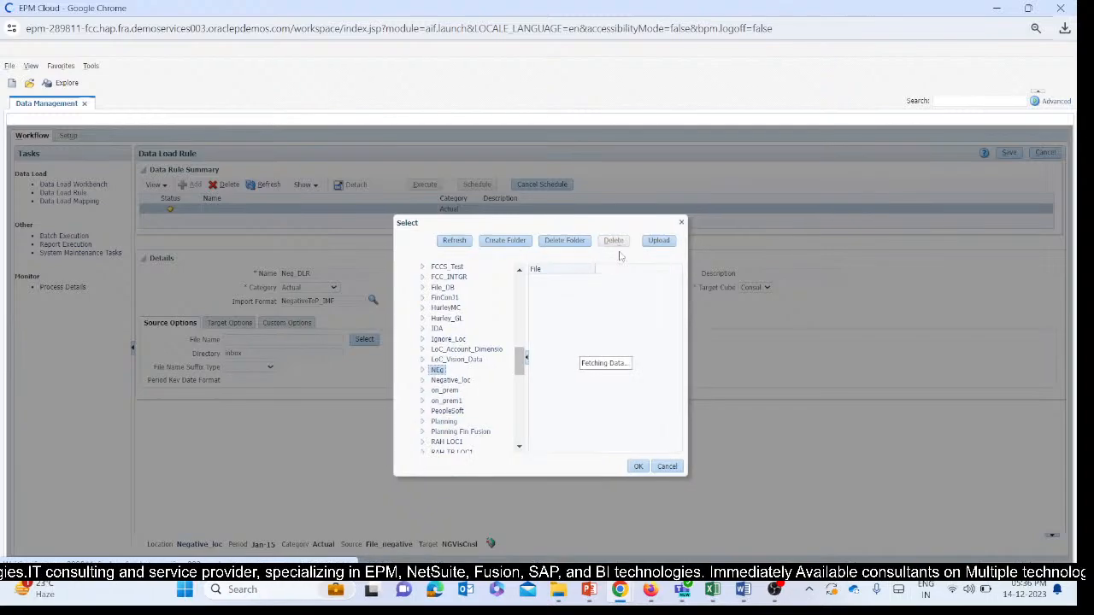
# Upload T164_TB_DMUpload_Negativesign1.csv into the NEg folder, assign it as the rule's source file, and save the rule.
pyautogui.click(660, 240)
pyautogui.click(490, 343)
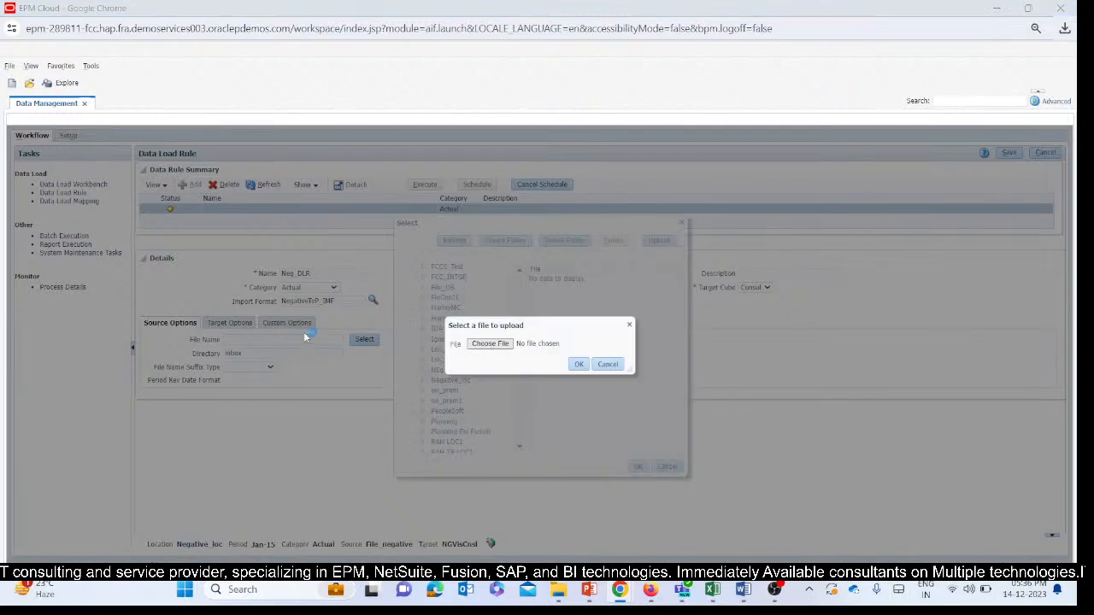
pyautogui.click(255, 302)
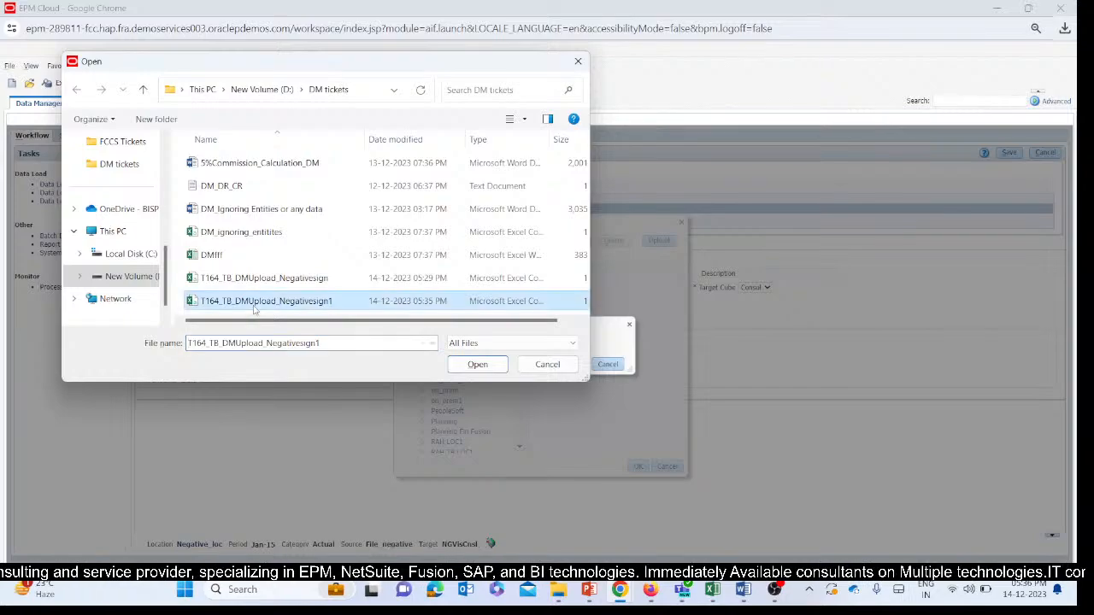
pyautogui.click(477, 365)
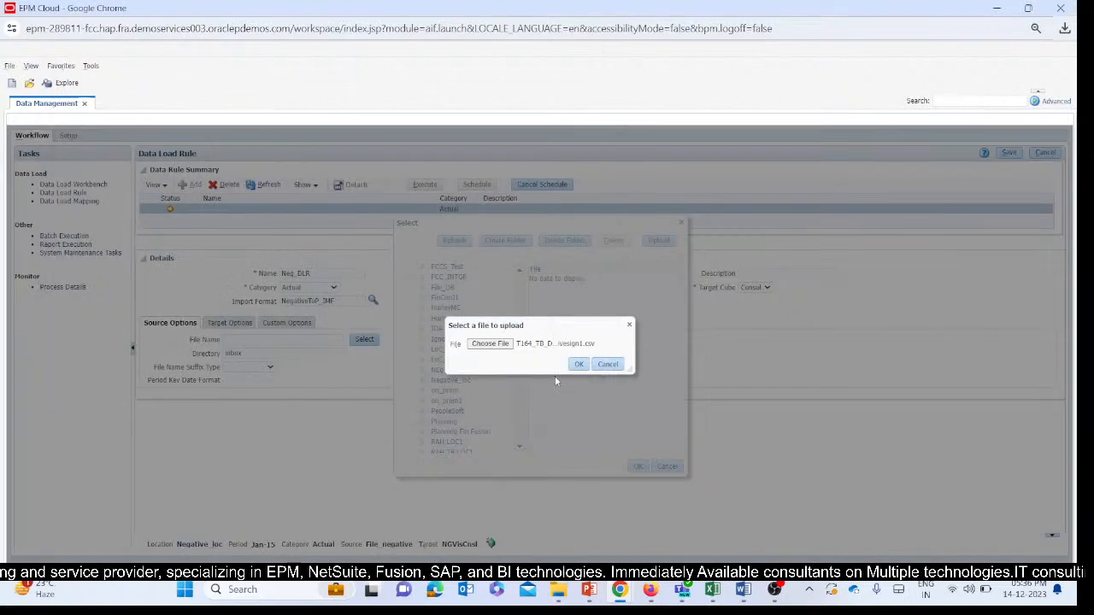
pyautogui.click(578, 365)
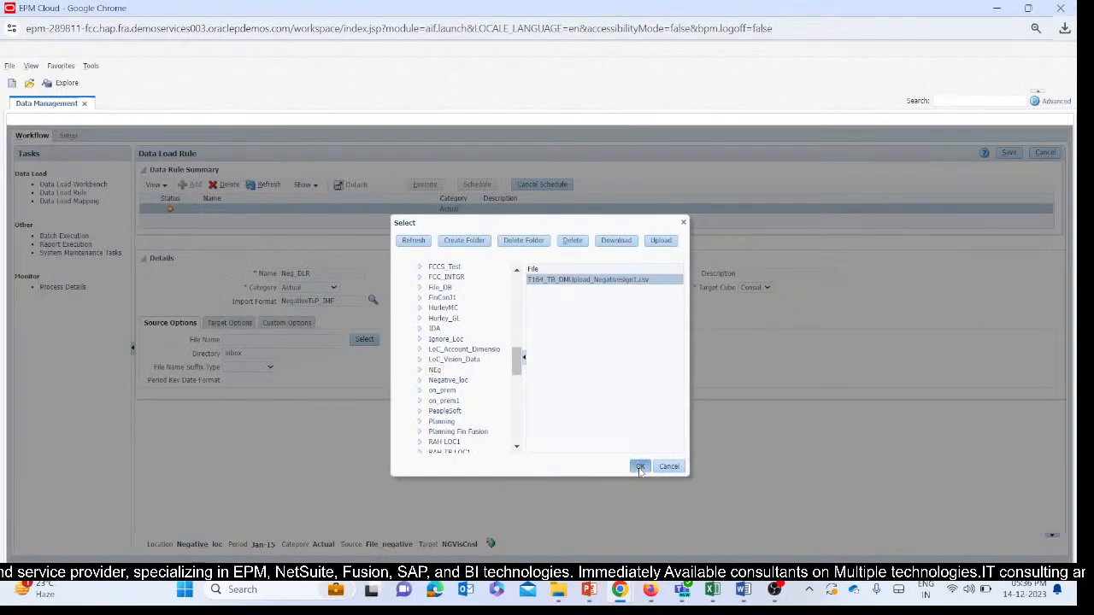
pyautogui.click(638, 465)
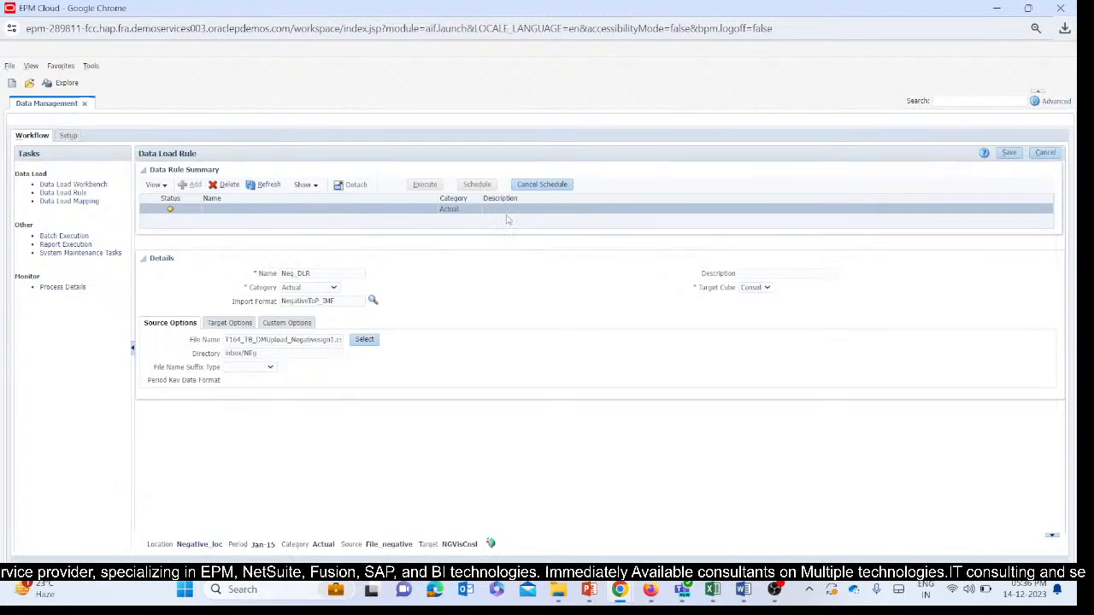
pyautogui.click(1010, 152)
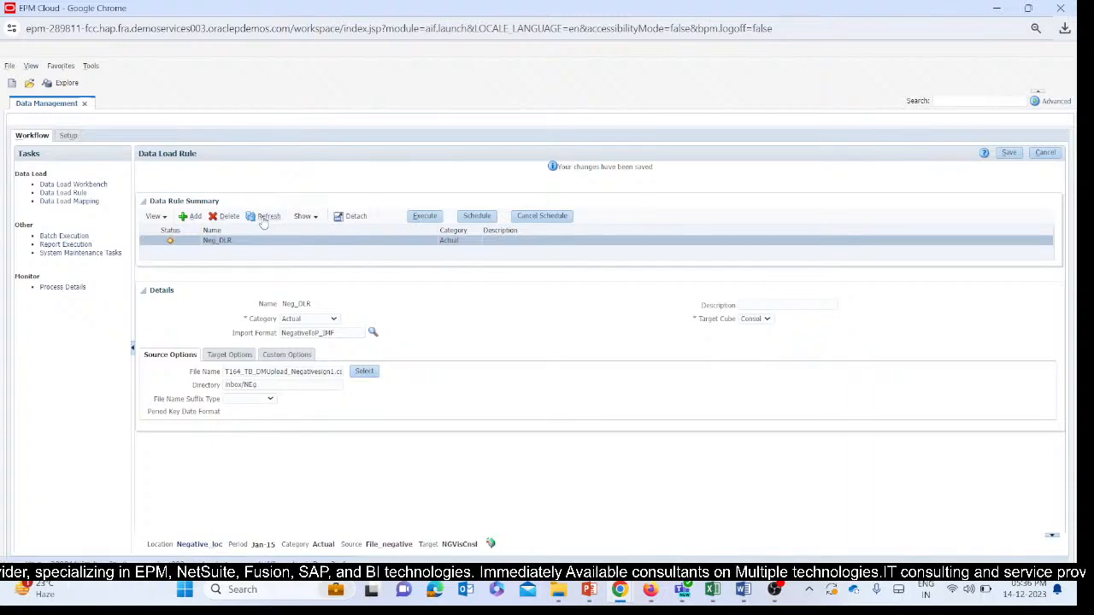
# Execute the Neg_DLR rule with Import from Source for Jan-15 in Replace mode, and refresh the rule status.
pyautogui.click(422, 216)
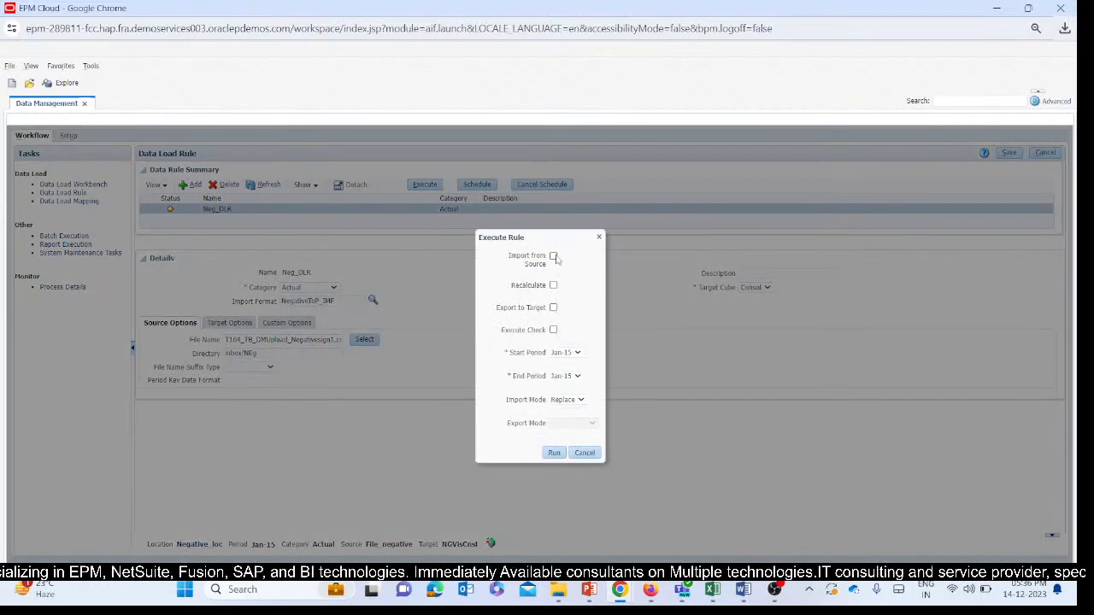
pyautogui.click(553, 256)
pyautogui.click(554, 454)
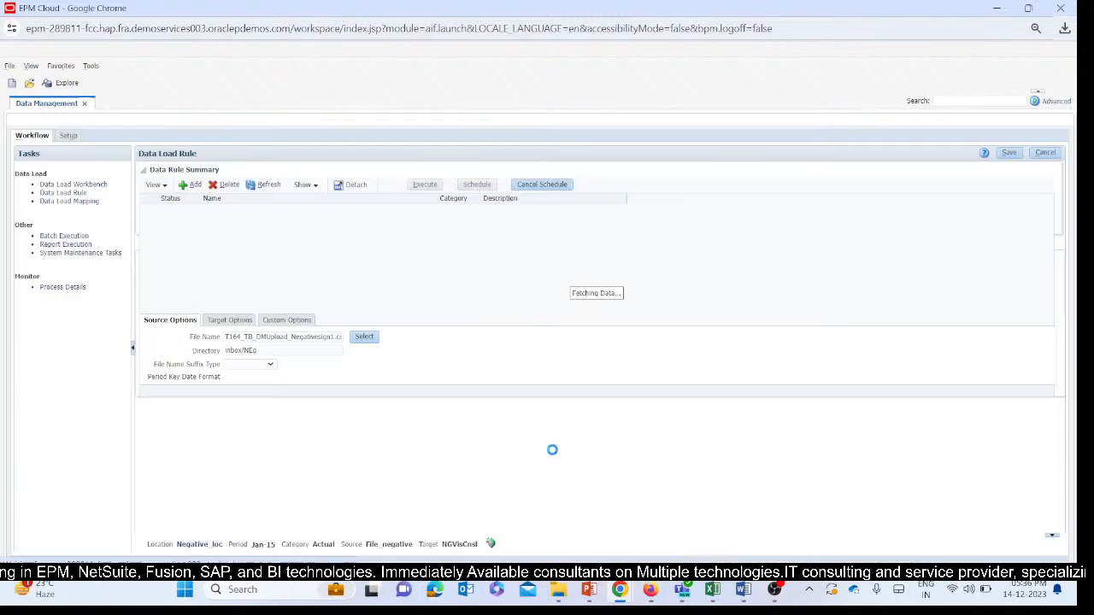
pyautogui.click(609, 259)
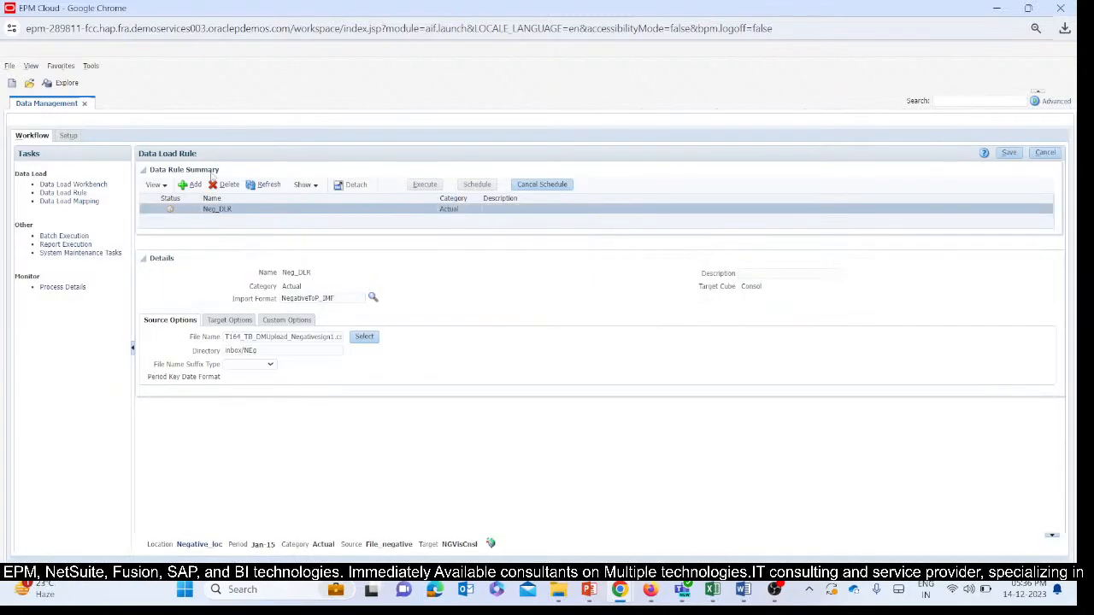
pyautogui.click(268, 186)
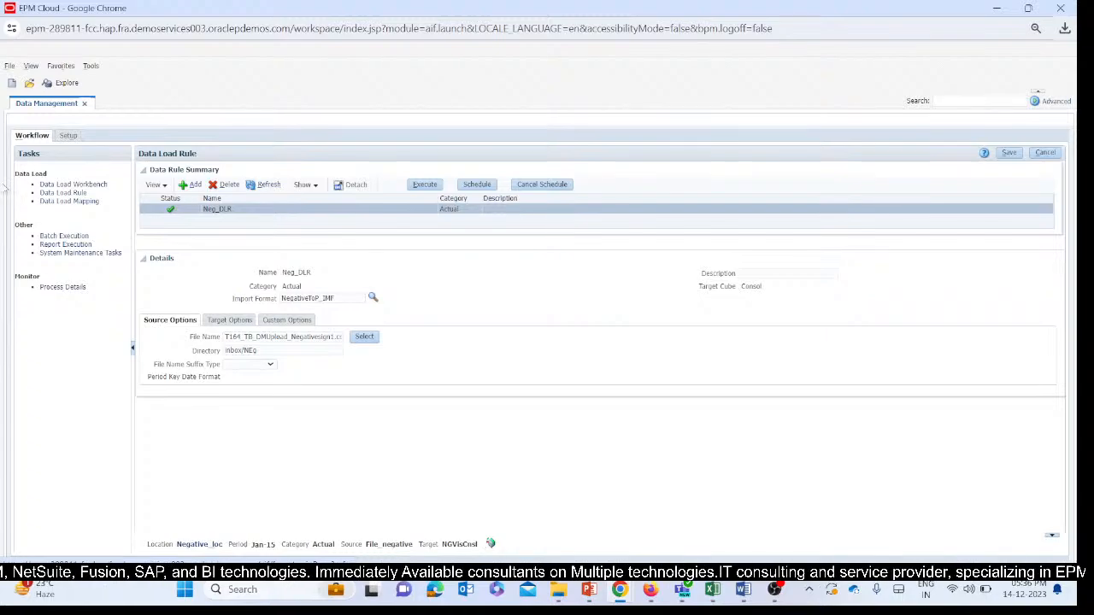
# Open the Data Load Workbench, check the imported amounts, and export the data to the target in Replace mode.
pyautogui.click(63, 186)
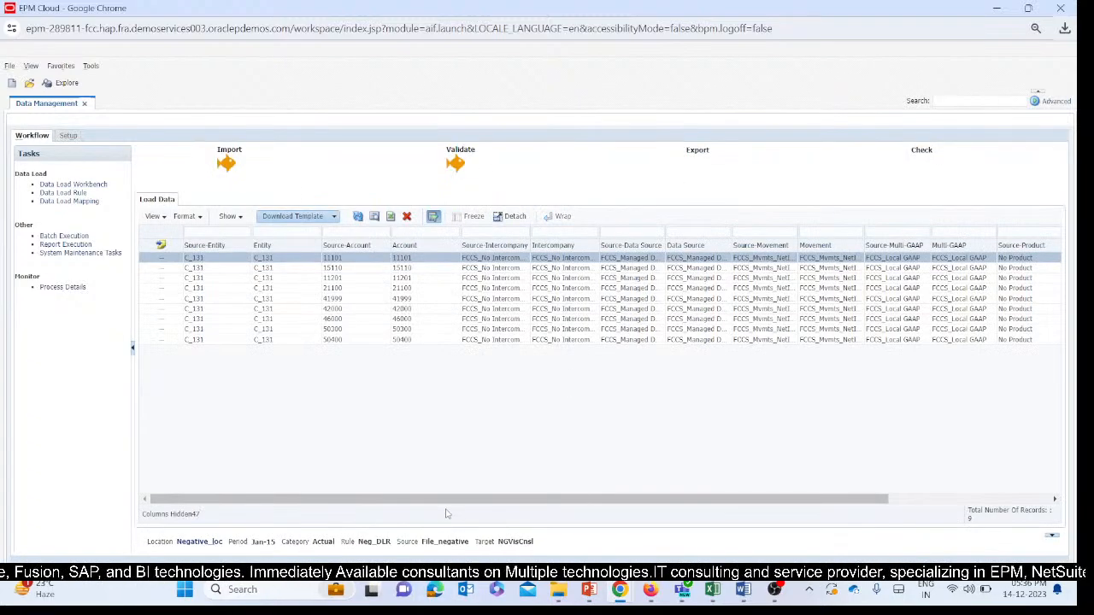
pyautogui.moveTo(445, 499); pyautogui.dragTo(606, 499)
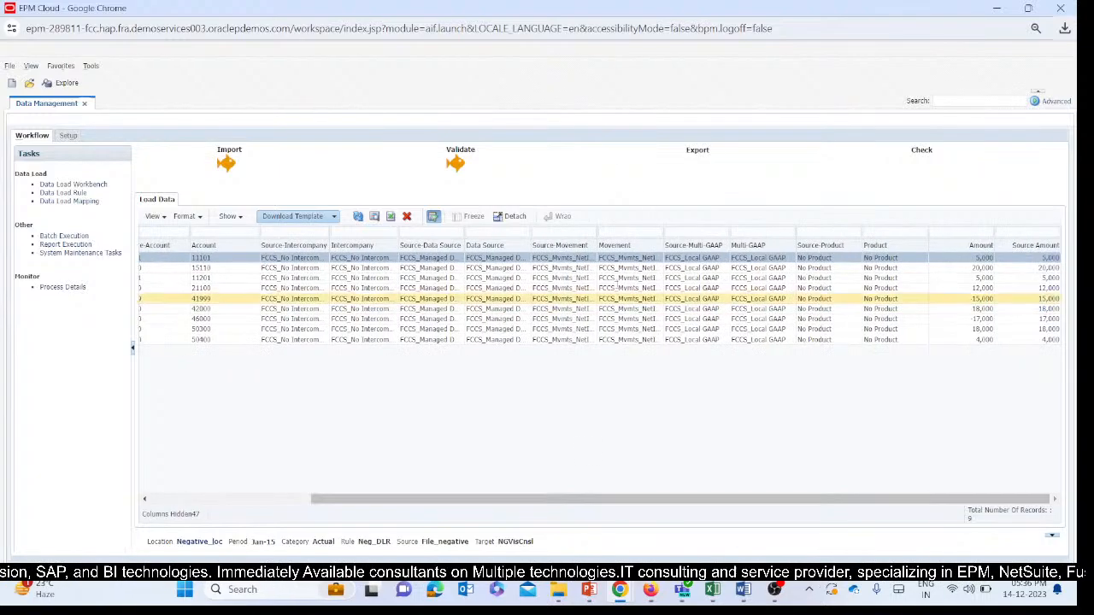
pyautogui.click(689, 152)
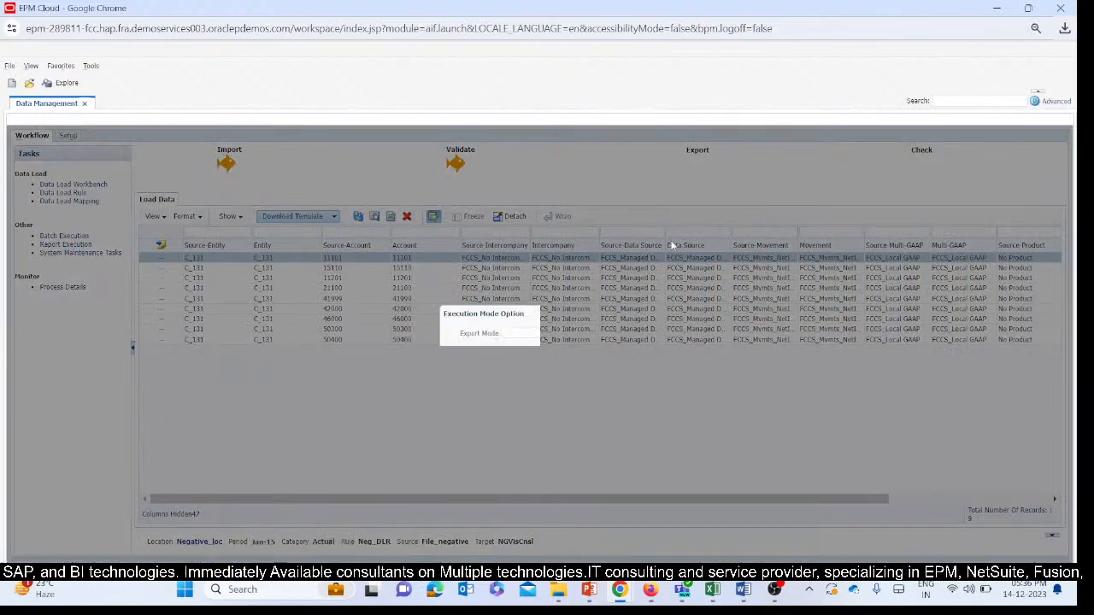
pyautogui.click(525, 354)
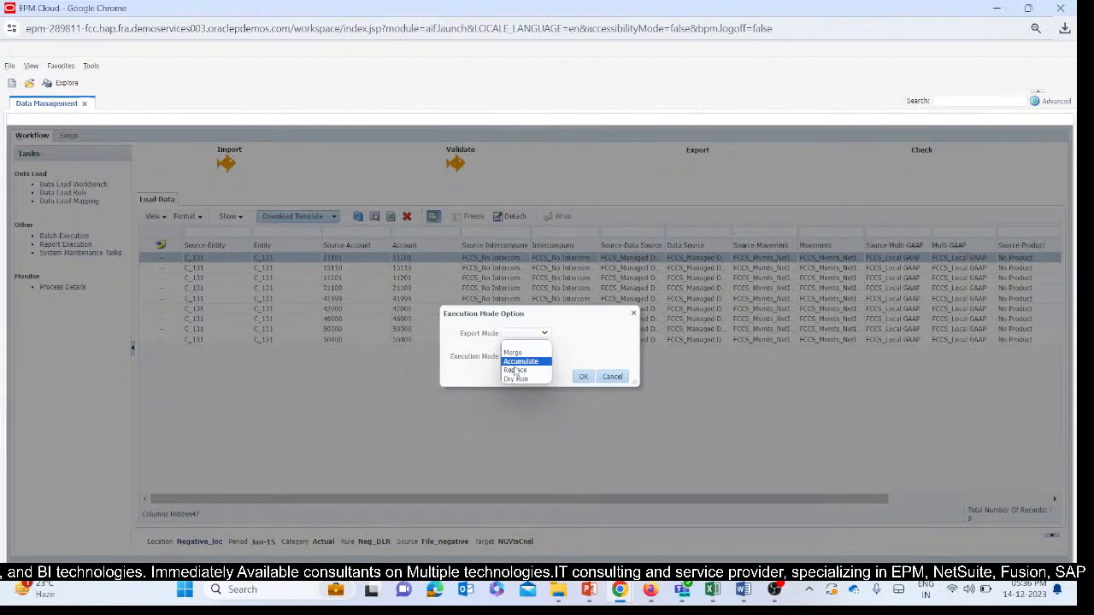
pyautogui.click(515, 370)
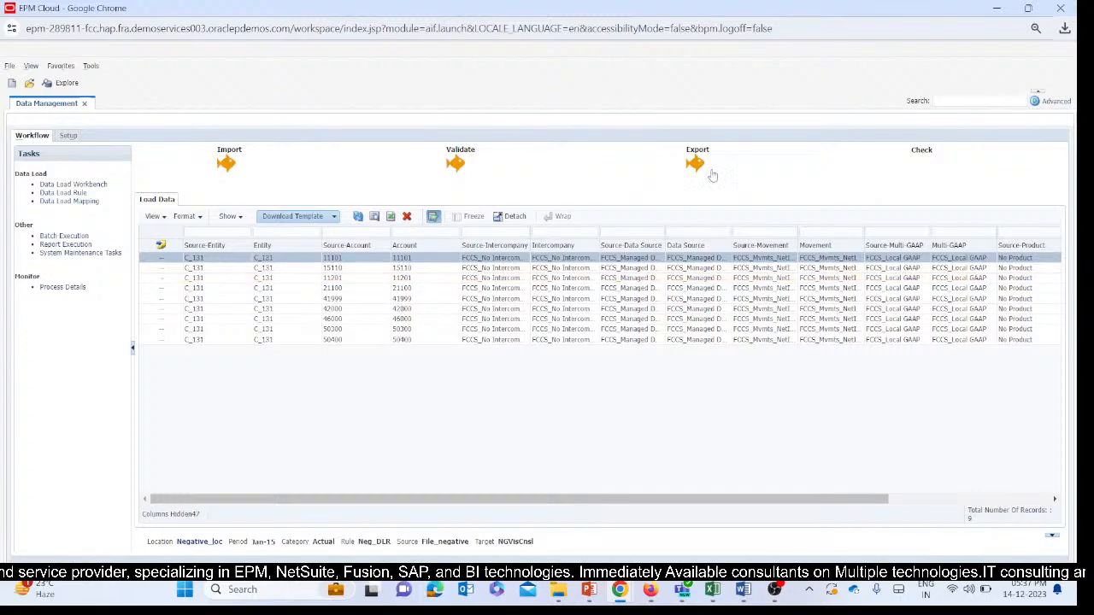
# Review the workbench's Amount columns and compare them with accounts 41999, 42000 and 46000 in the SV2_Ticket_DM (1) Excel workbook.
pyautogui.moveTo(571, 499); pyautogui.dragTo(885, 502)
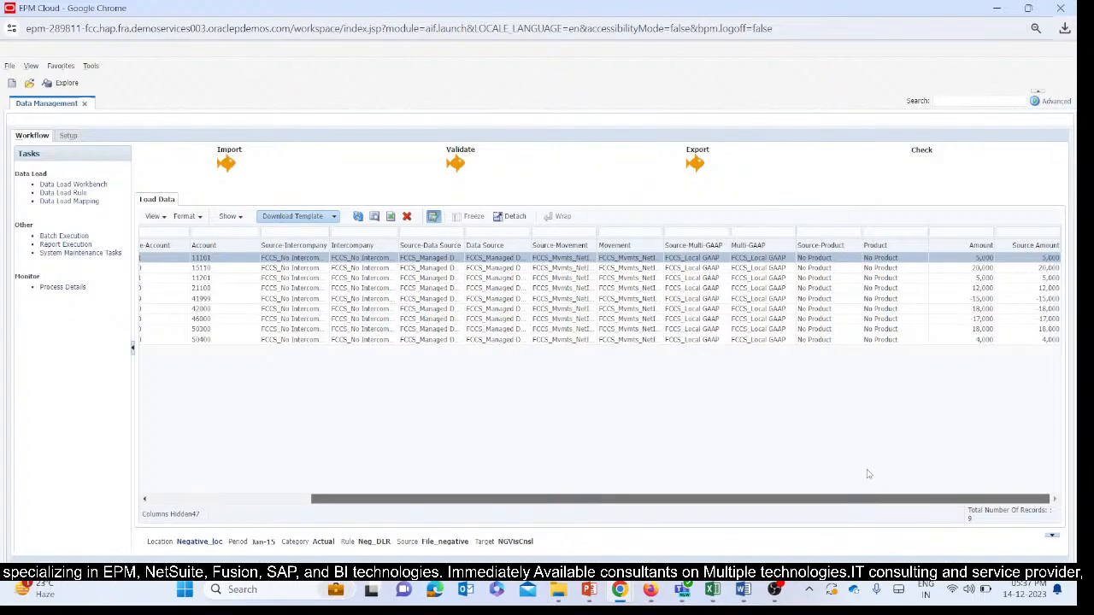
pyautogui.moveTo(704, 500); pyautogui.dragTo(902, 510)
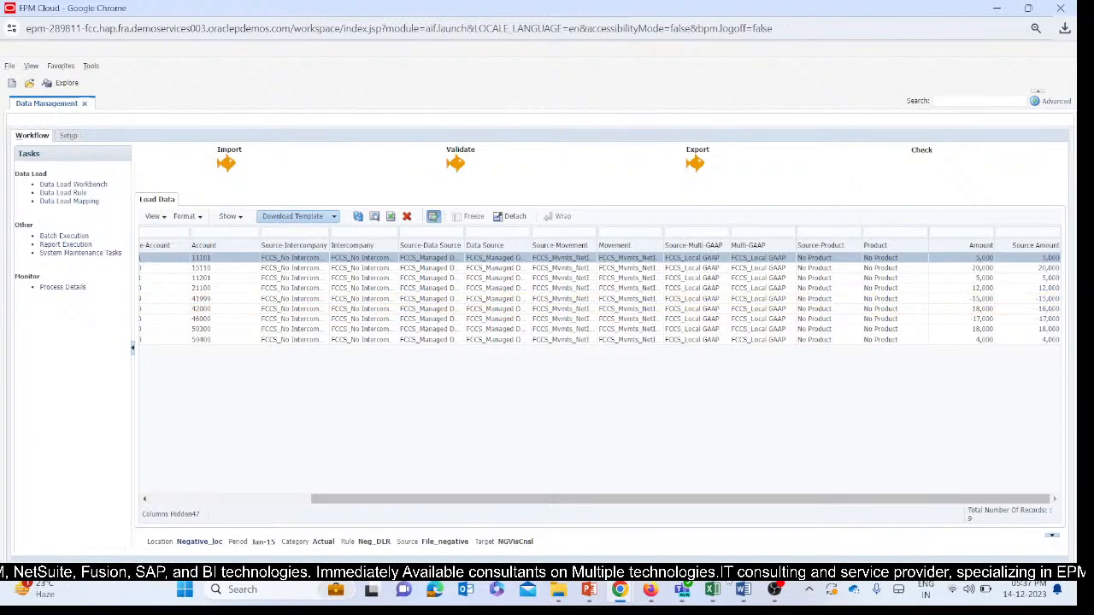
pyautogui.moveTo(712, 590)
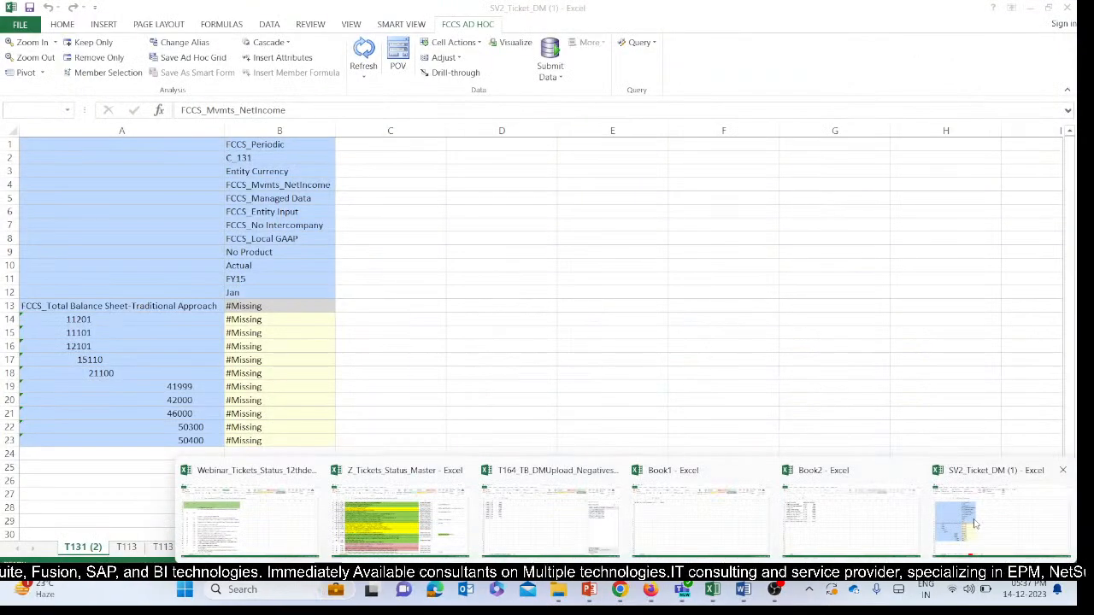
pyautogui.click(975, 525)
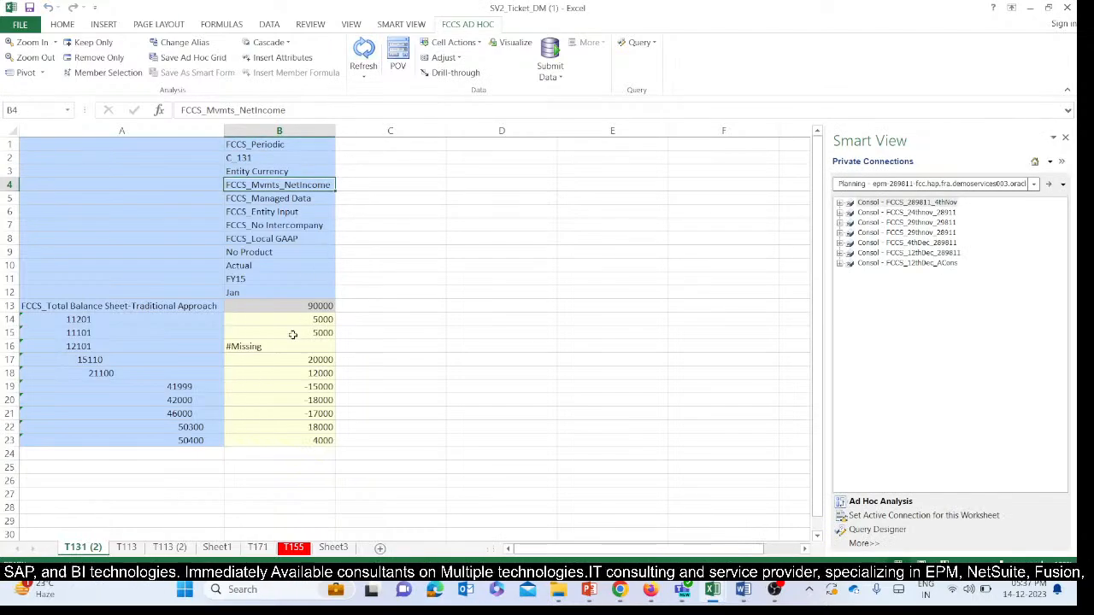
pyautogui.moveTo(252, 388); pyautogui.dragTo(257, 415)
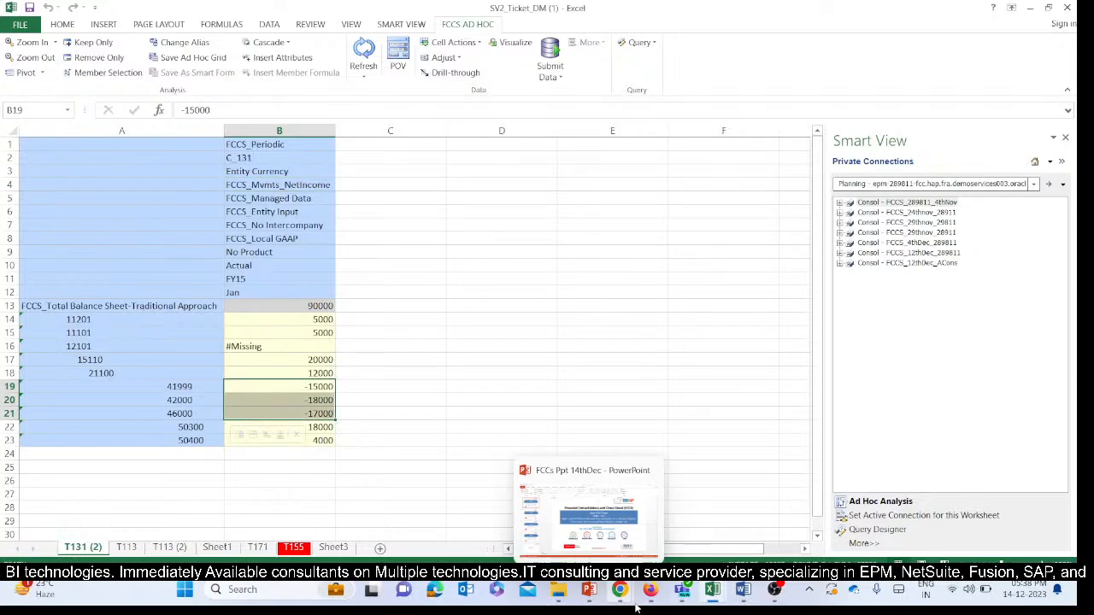
# Switch to EPM Cloud and add a new explicit mapping row for the Account dimension in Data Load Mapping.
pyautogui.moveTo(620, 590)
pyautogui.click(666, 535)
pyautogui.click(705, 513)
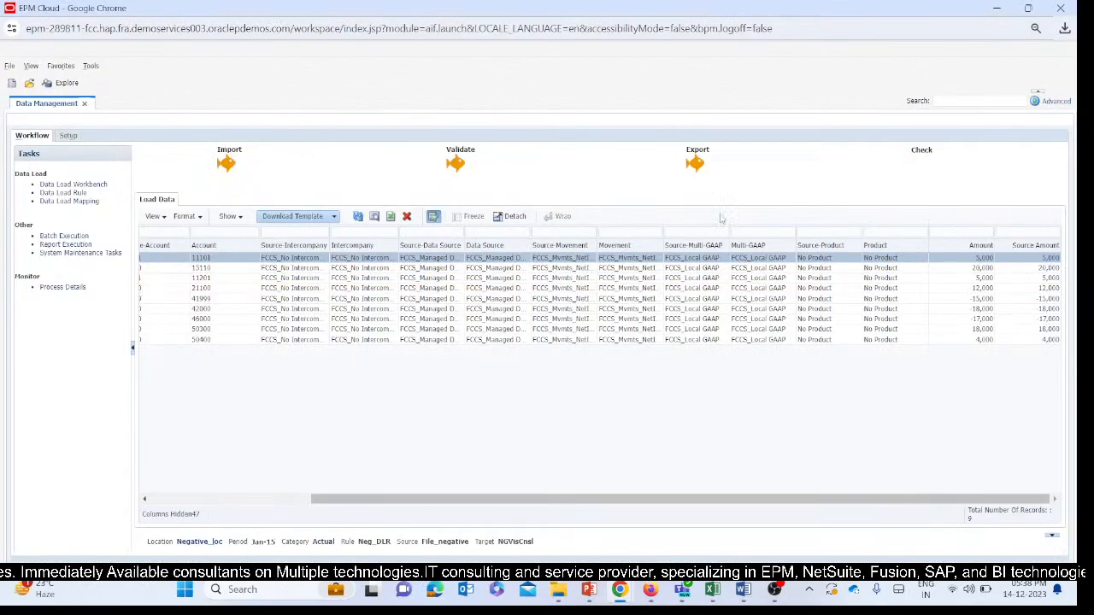
pyautogui.click(70, 202)
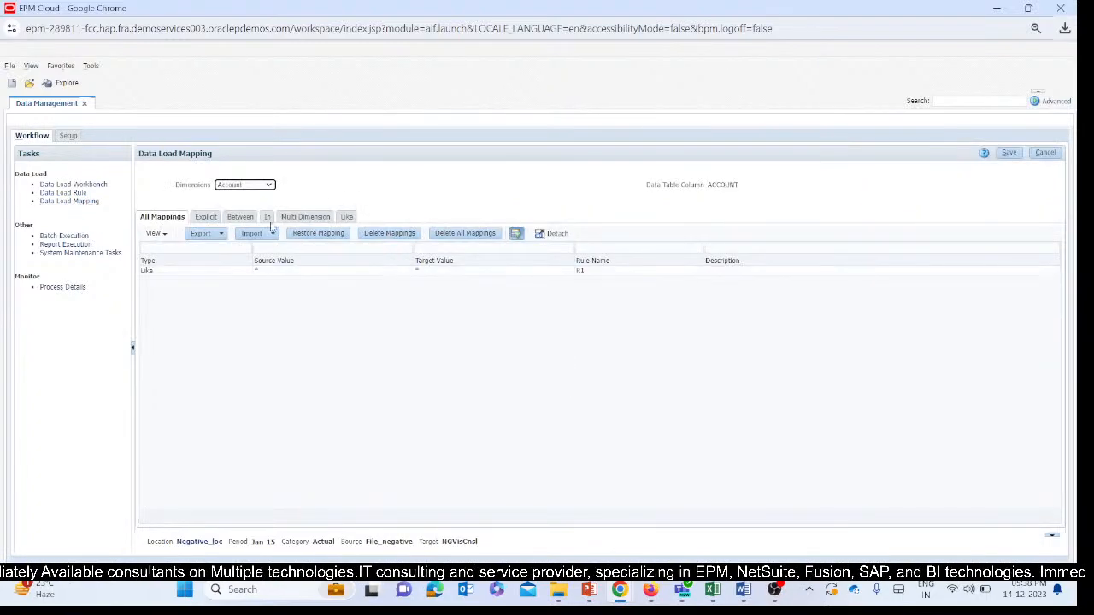
pyautogui.click(210, 218)
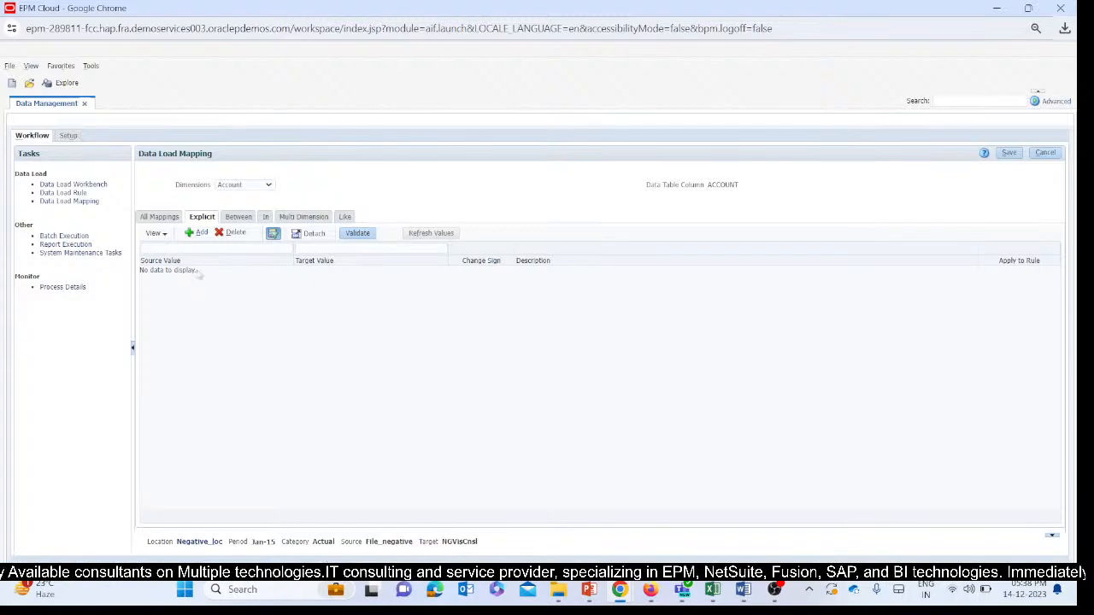
pyautogui.click(193, 233)
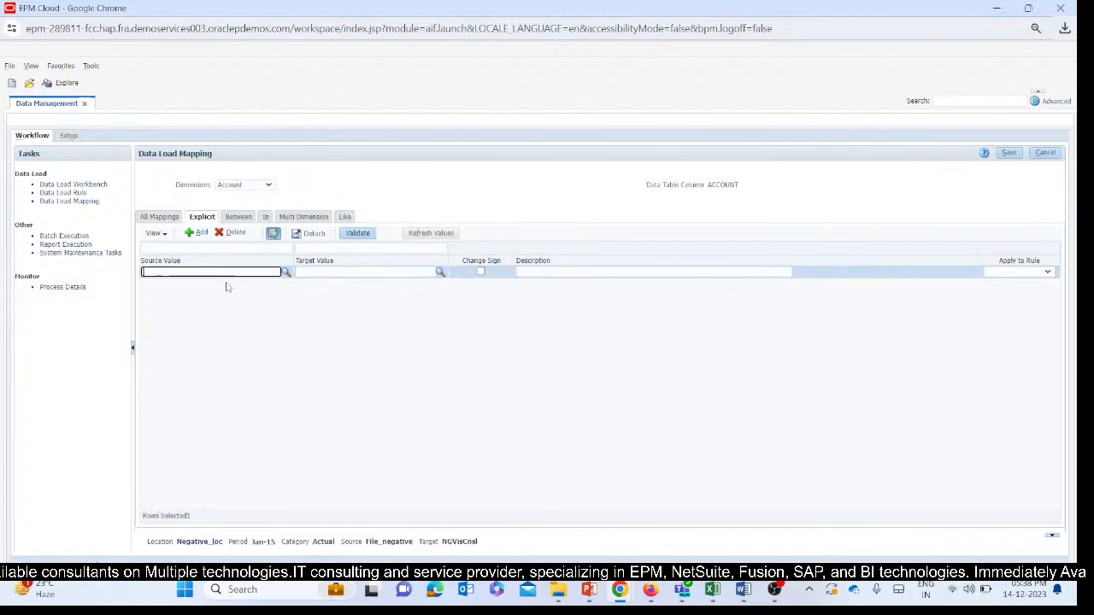
# Switch to the SV2_Ticket_DM (1) Excel workbook and copy account 41999 from the T131 (2) sheet.
pyautogui.click(714, 591)
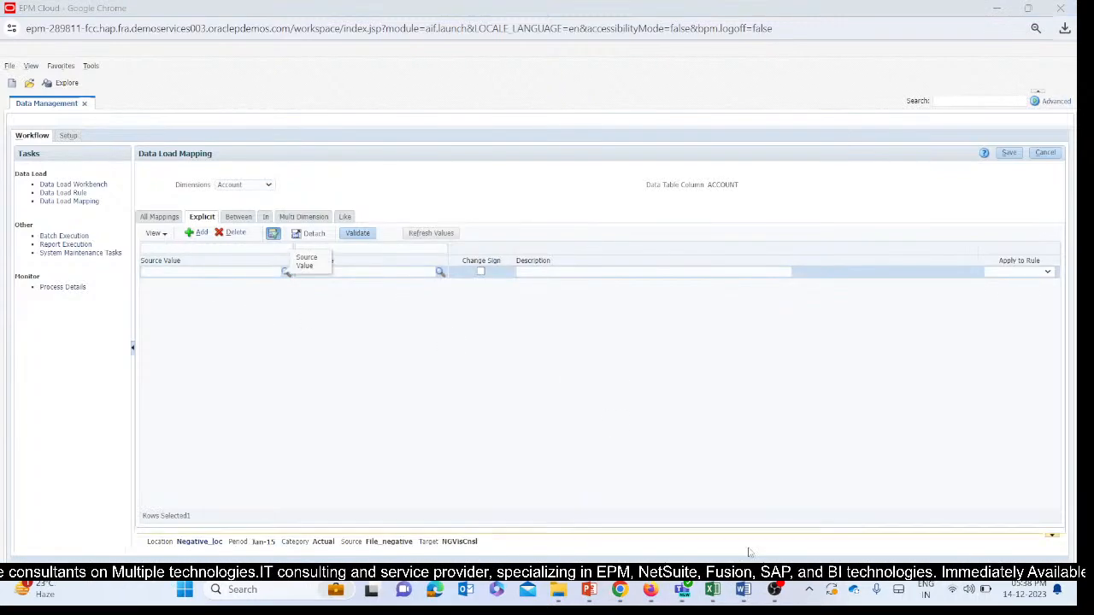
pyautogui.click(915, 514)
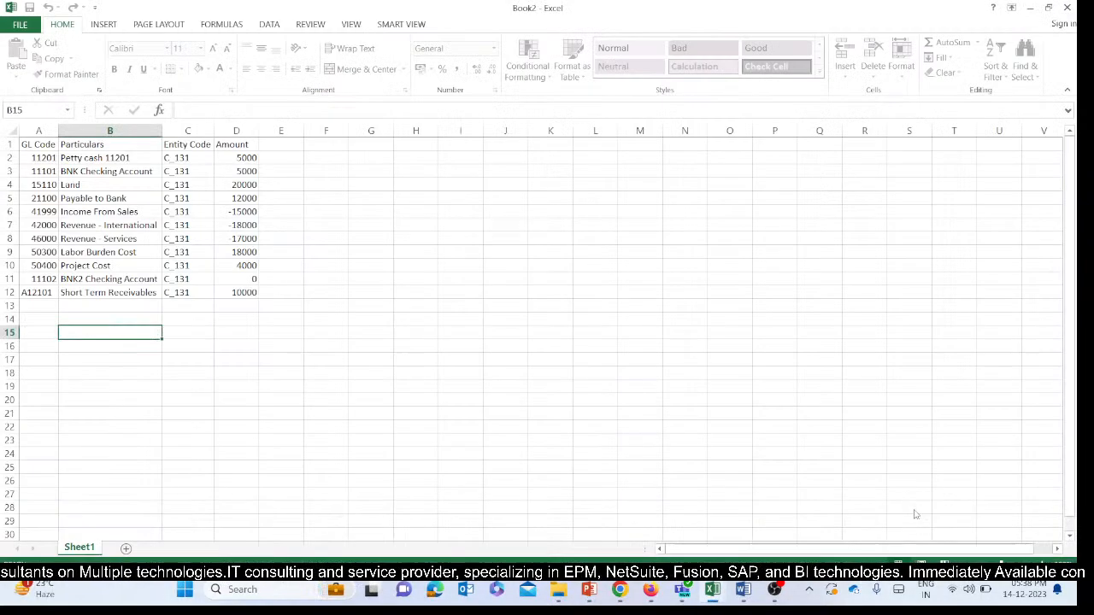
pyautogui.click(716, 598)
pyautogui.click(984, 475)
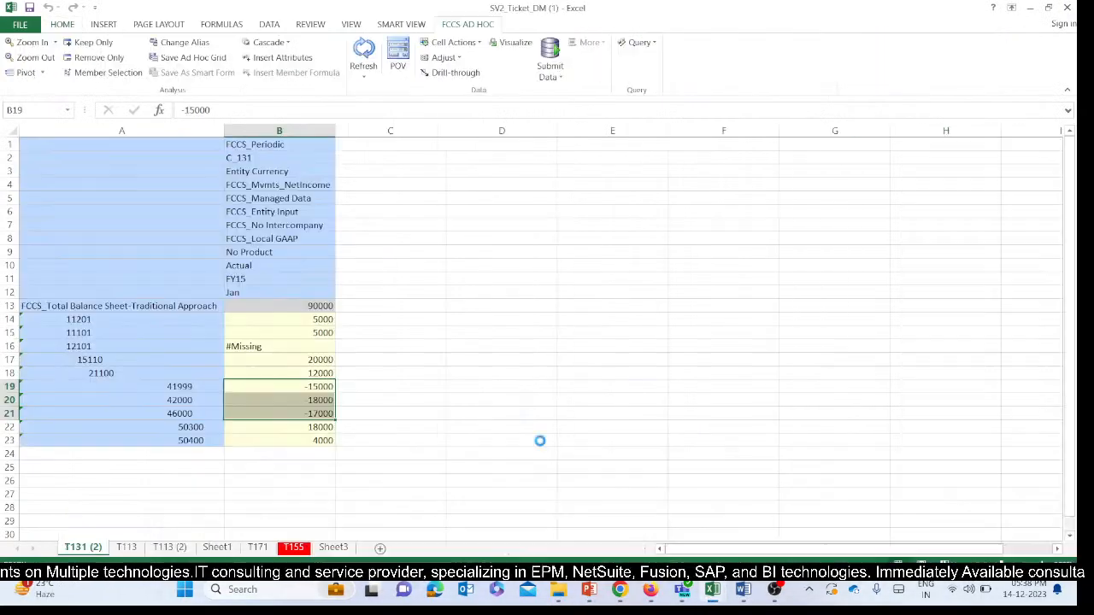
pyautogui.click(141, 388)
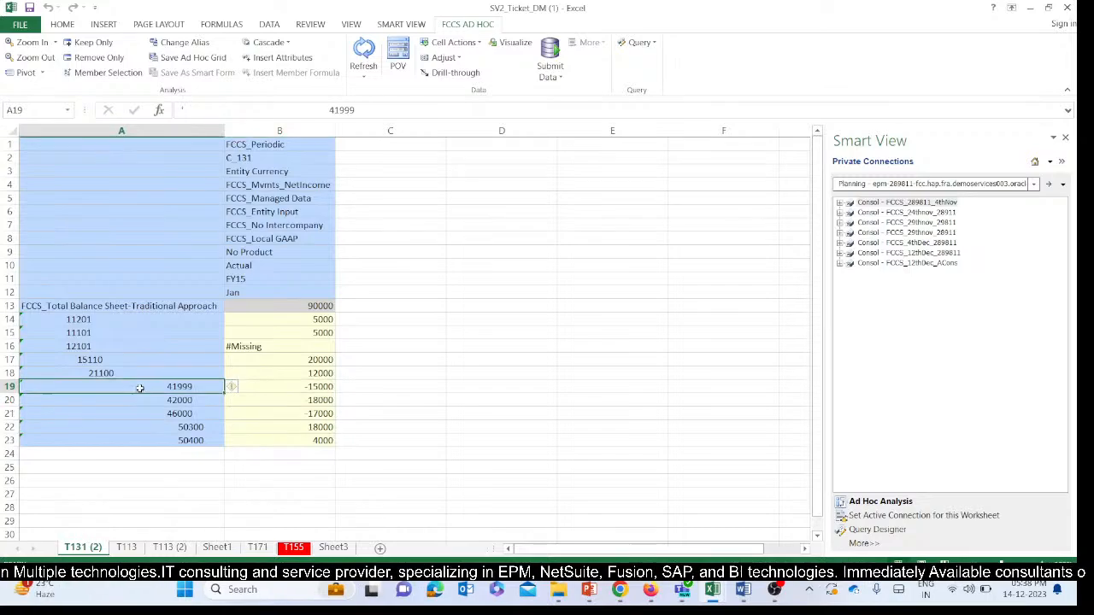
pyautogui.hotkey('ctrl', 'c')
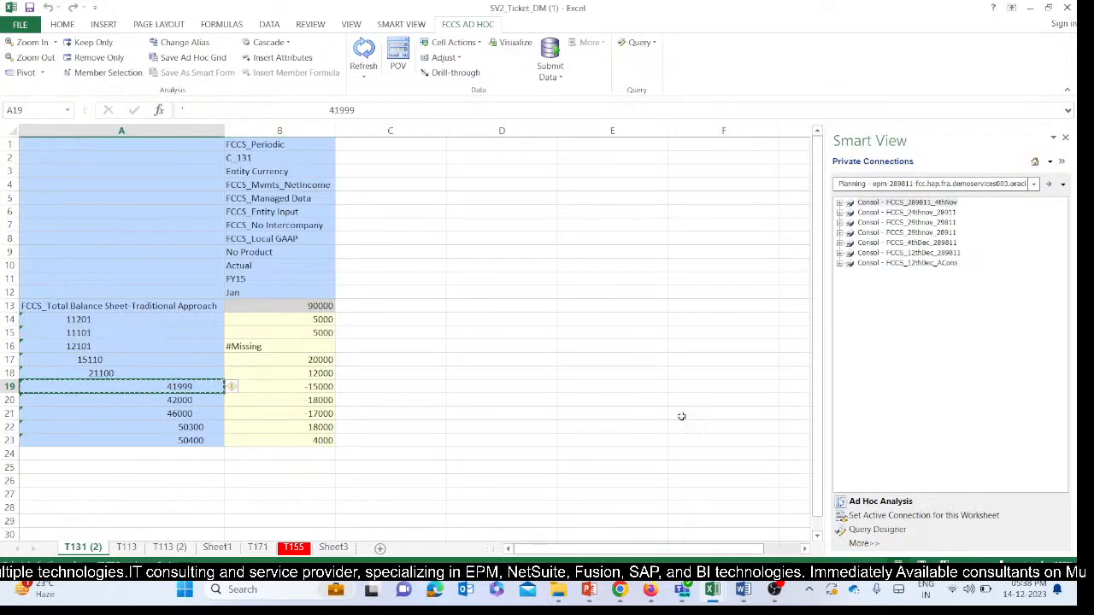
# Return to EPM Cloud and paste account 41999 as the source value of the new explicit mapping.
pyautogui.moveTo(618, 600)
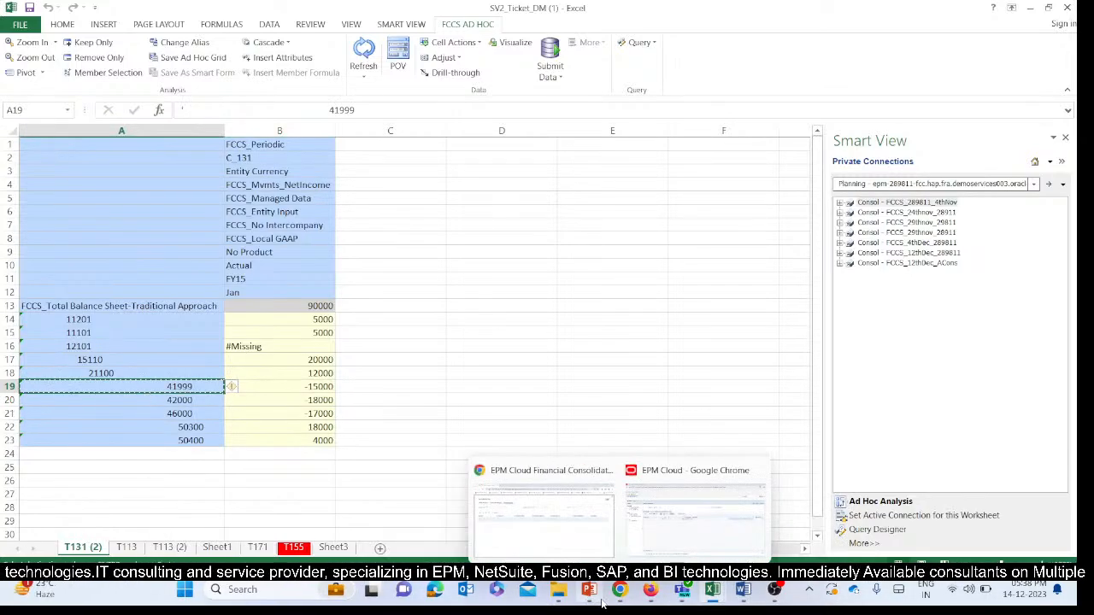
pyautogui.click(694, 511)
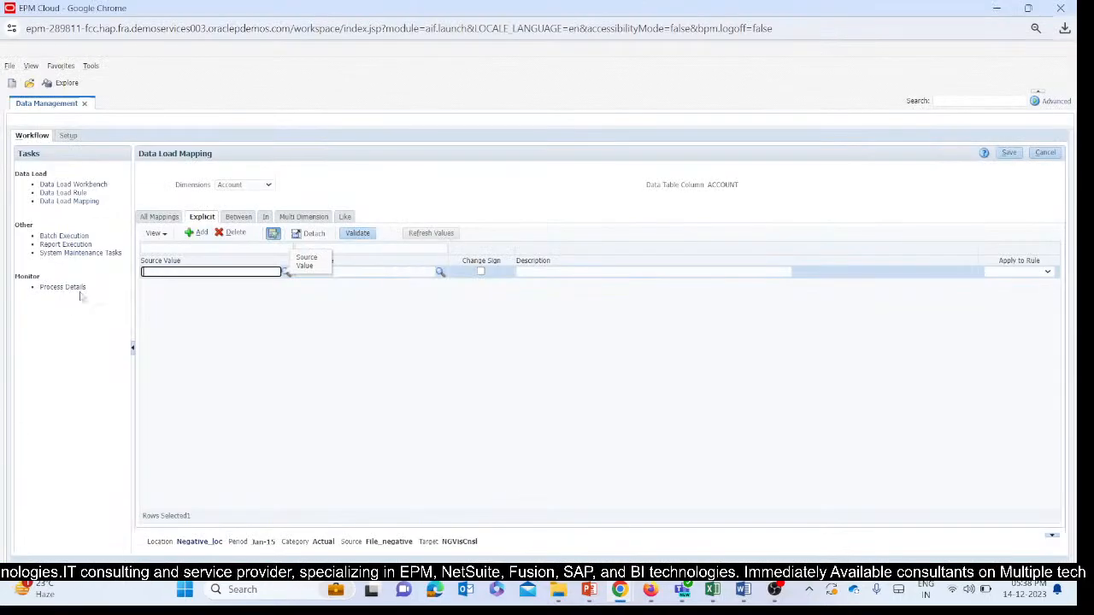
pyautogui.hotkey('ctrl', 'v')
pyautogui.click(360, 271)
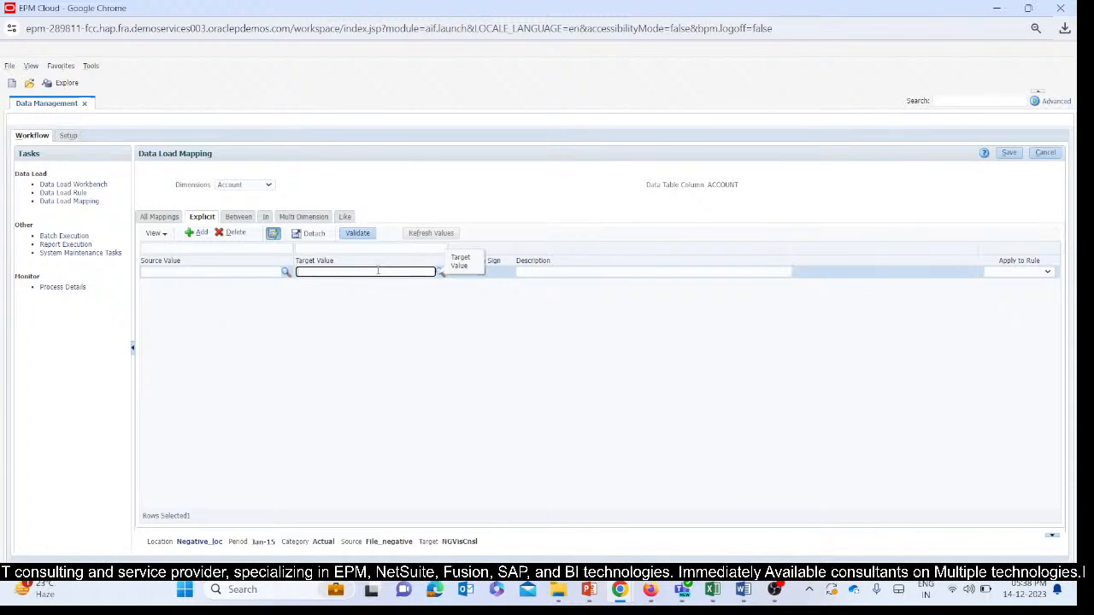
pyautogui.click(212, 271)
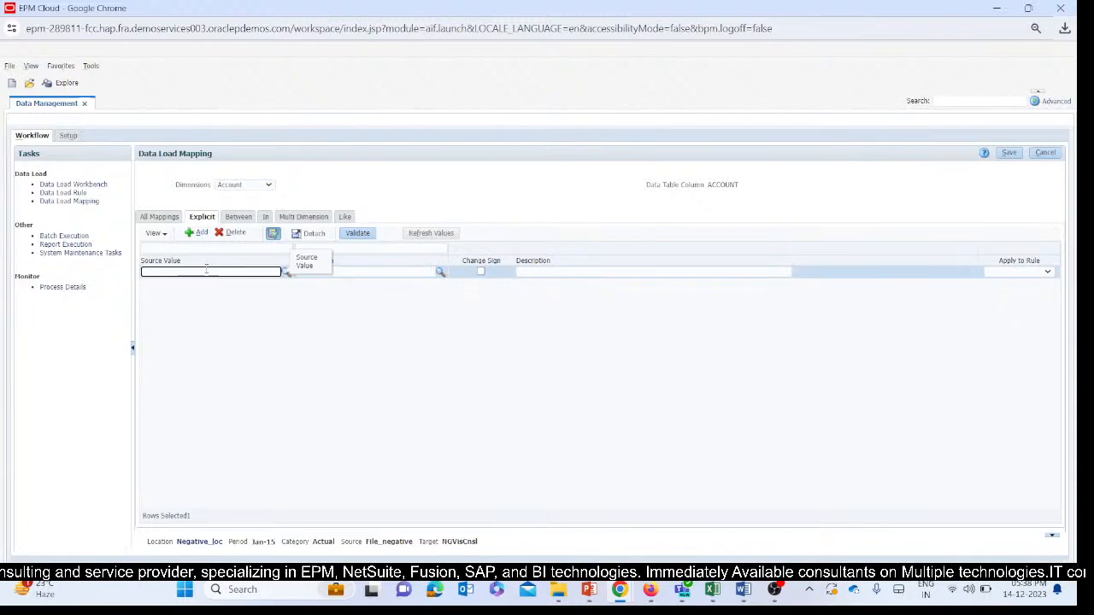
pyautogui.click(253, 274)
pyautogui.hotkey('ctrl', 'a')
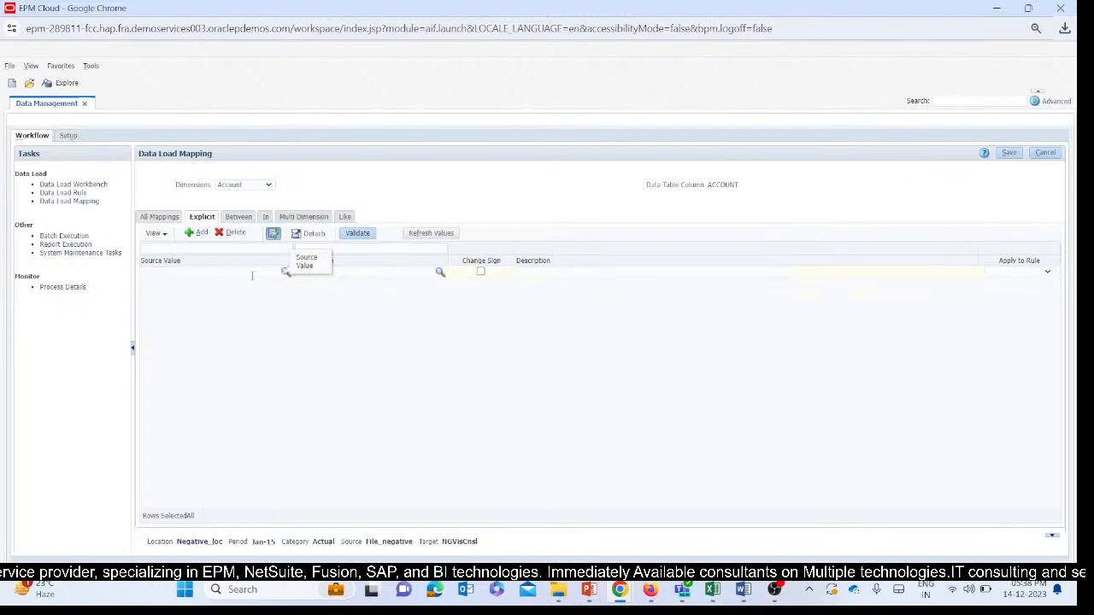
# Recheck the account cell in the Excel workbook, and strip the leading spaces from the EPM Cloud mapping's source value so it reads 41999.
pyautogui.moveTo(716, 590)
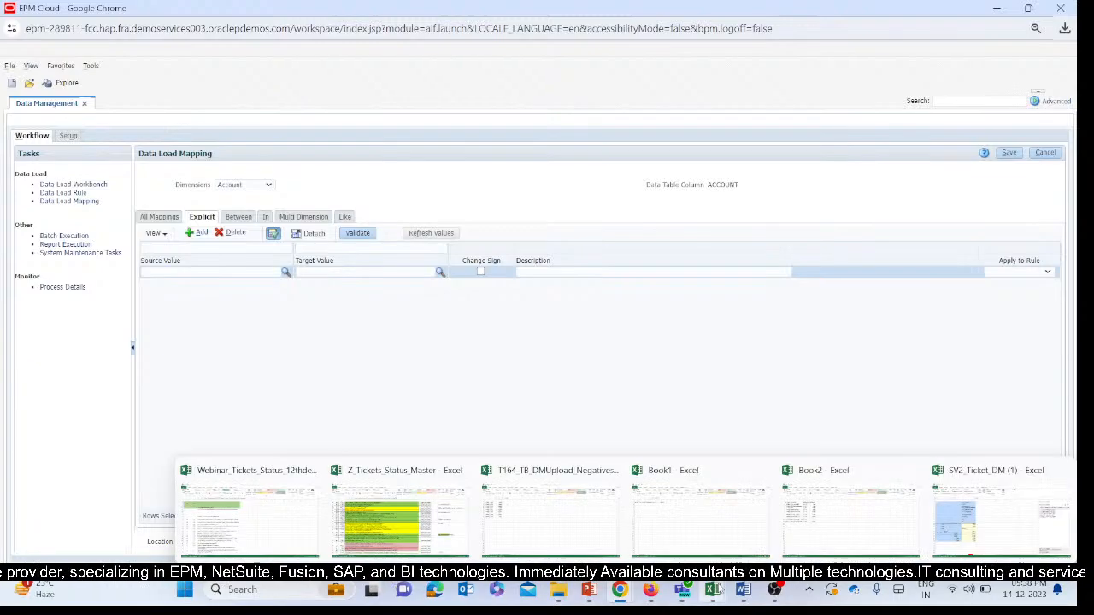
pyautogui.click(956, 504)
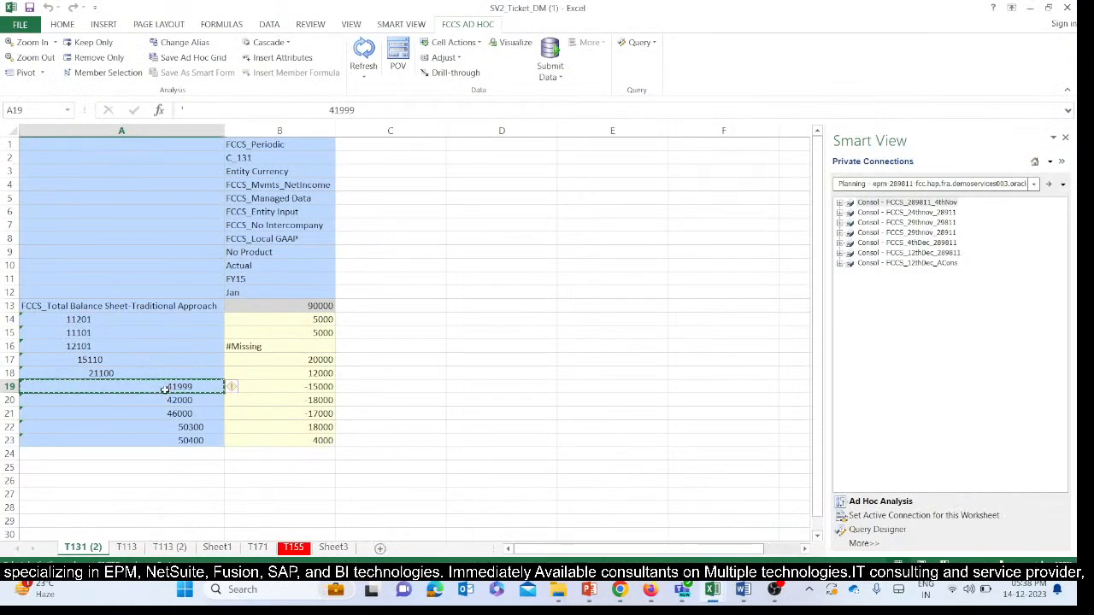
pyautogui.moveTo(620, 590)
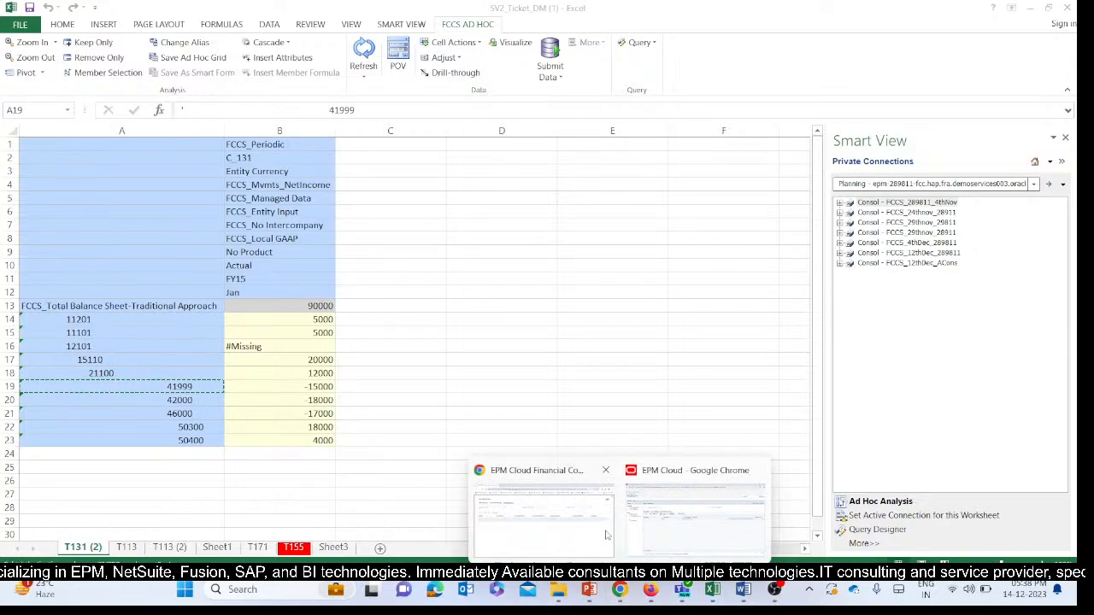
pyautogui.click(688, 517)
pyautogui.click(195, 272)
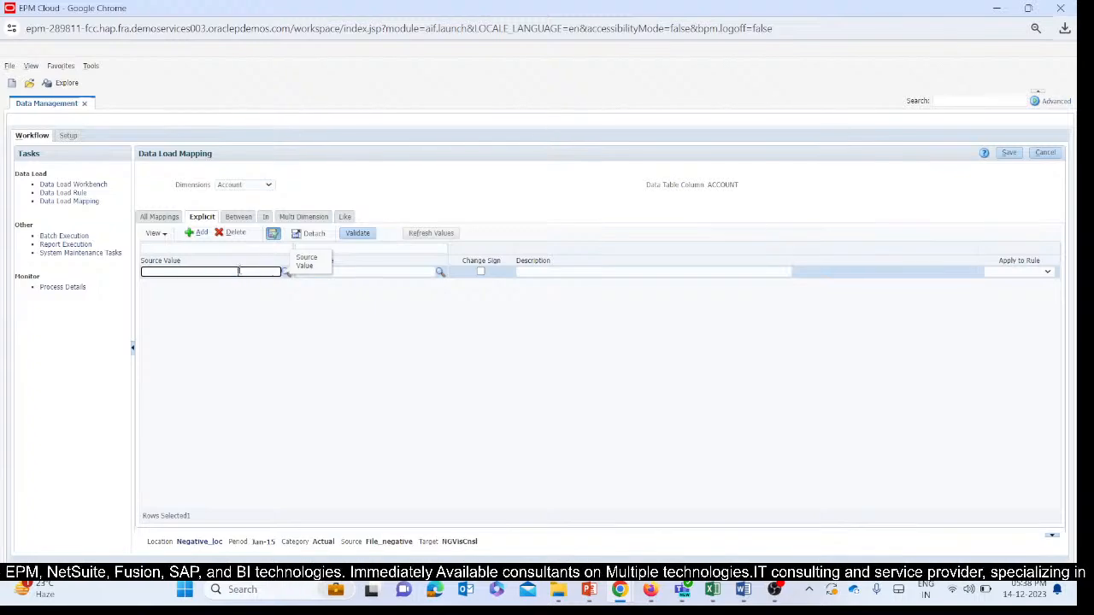
pyautogui.moveTo(239, 271); pyautogui.dragTo(133, 271)
pyautogui.moveTo(230, 273); pyautogui.dragTo(298, 275)
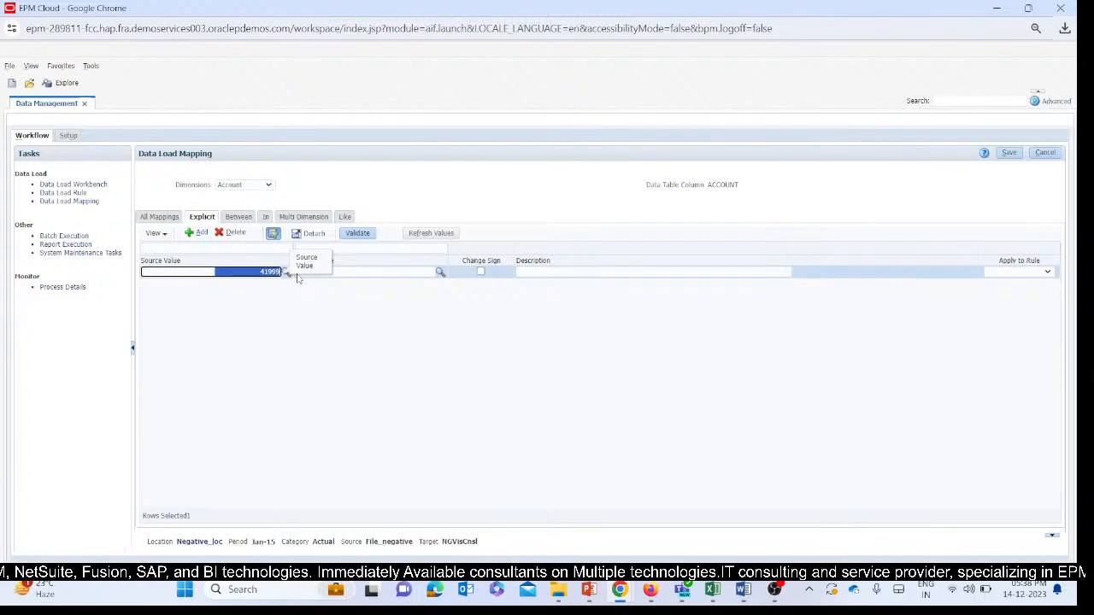
pyautogui.click(256, 272)
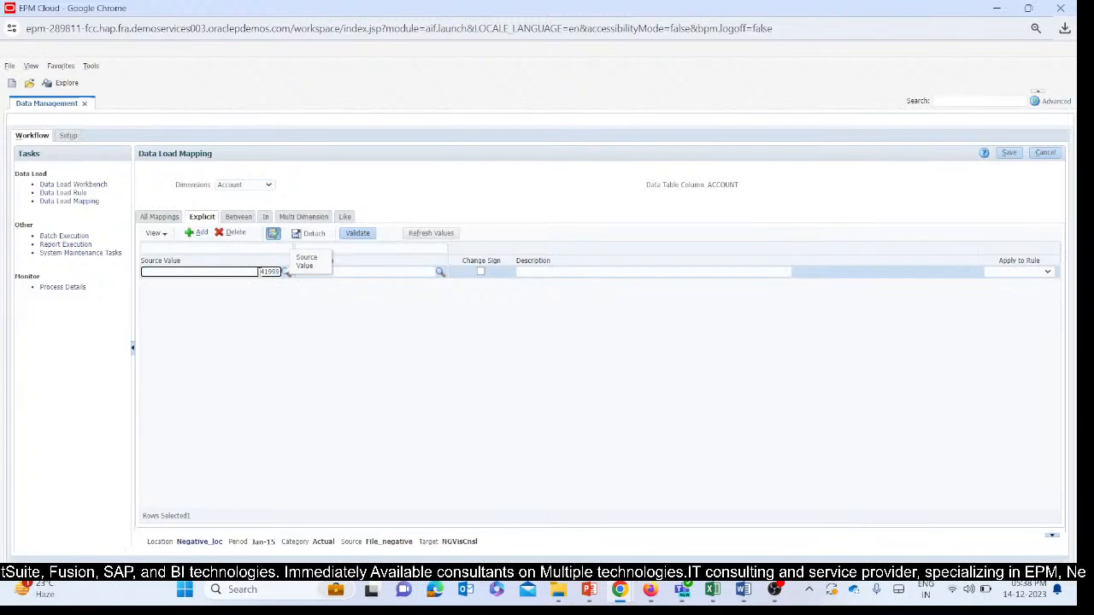
pyautogui.moveTo(287, 272); pyautogui.dragTo(61, 285)
pyautogui.press('BackSpace')
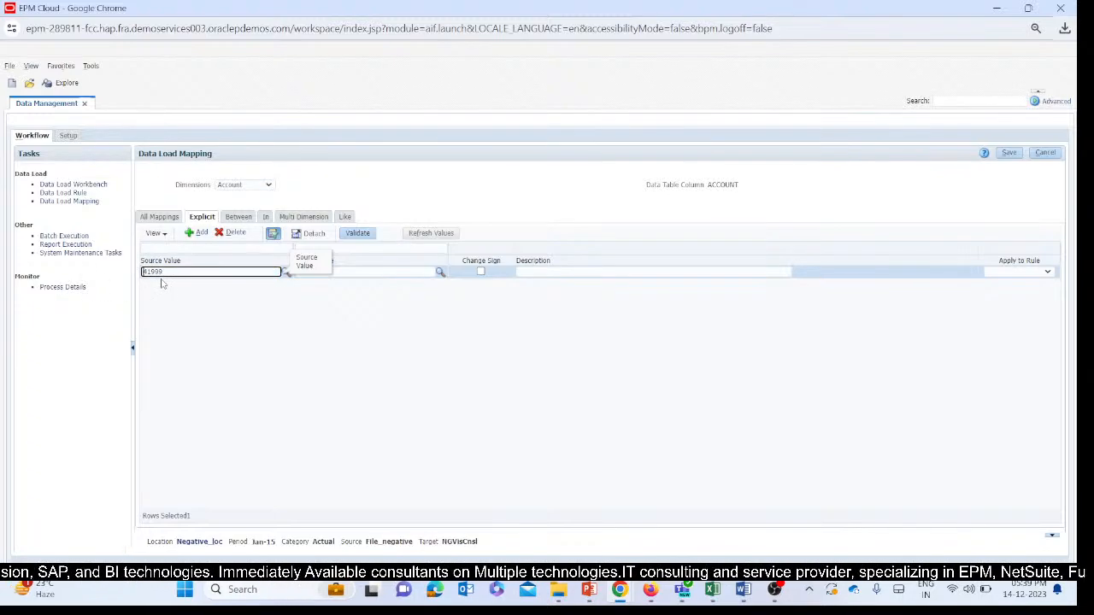
# Set the mapping's target value to 41999 without leading spaces and enable Change Sign for the row.
pyautogui.click(336, 272)
pyautogui.hotkey('ctrl', 'v')
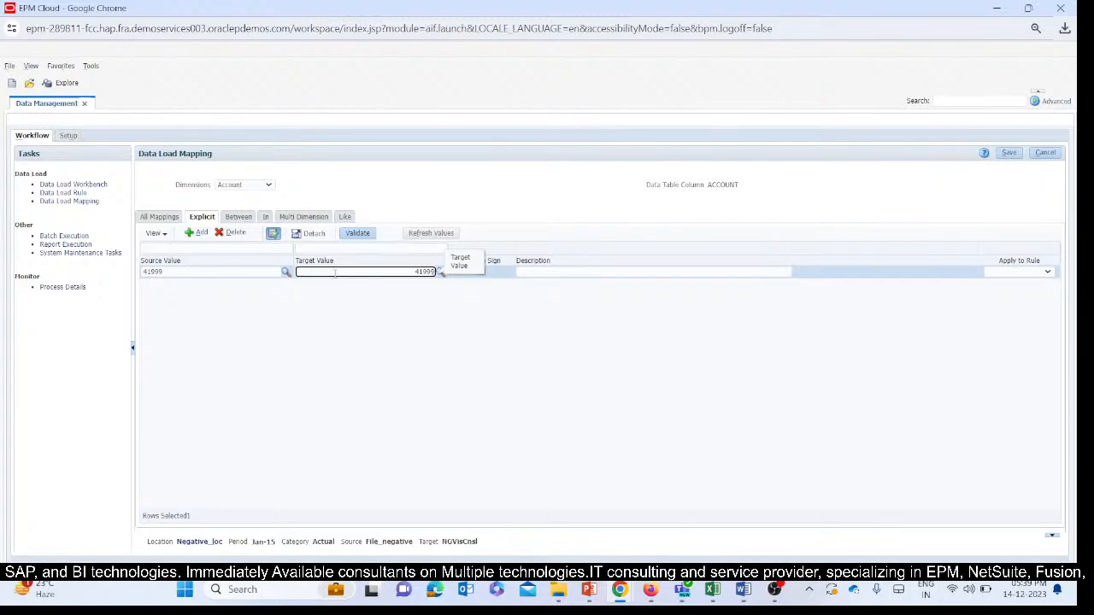
pyautogui.moveTo(440, 272); pyautogui.dragTo(173, 286)
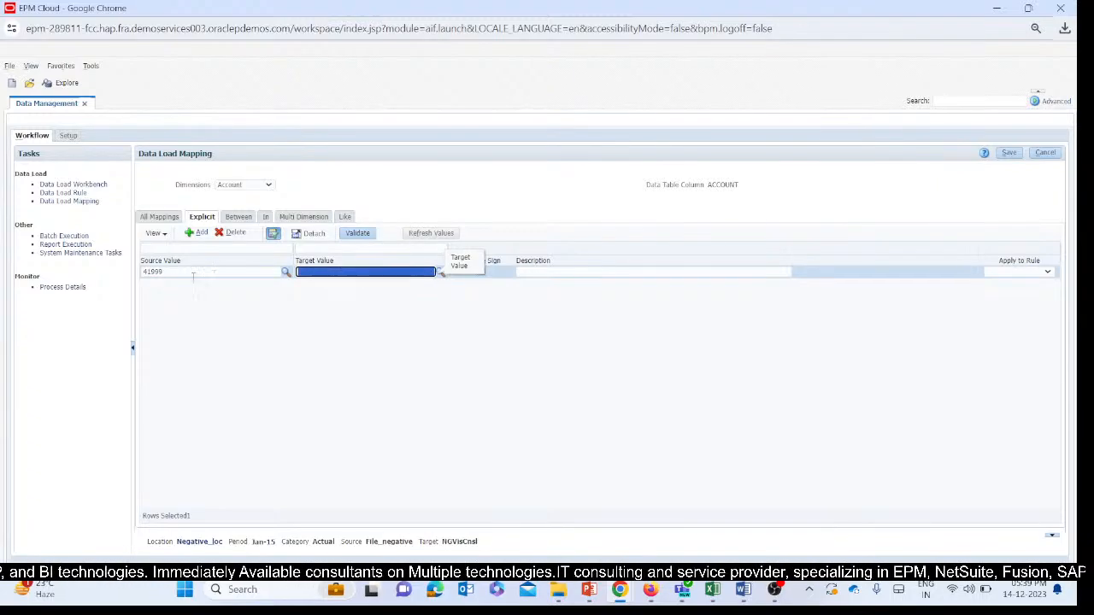
pyautogui.press('BackSpace')
pyautogui.click(248, 315)
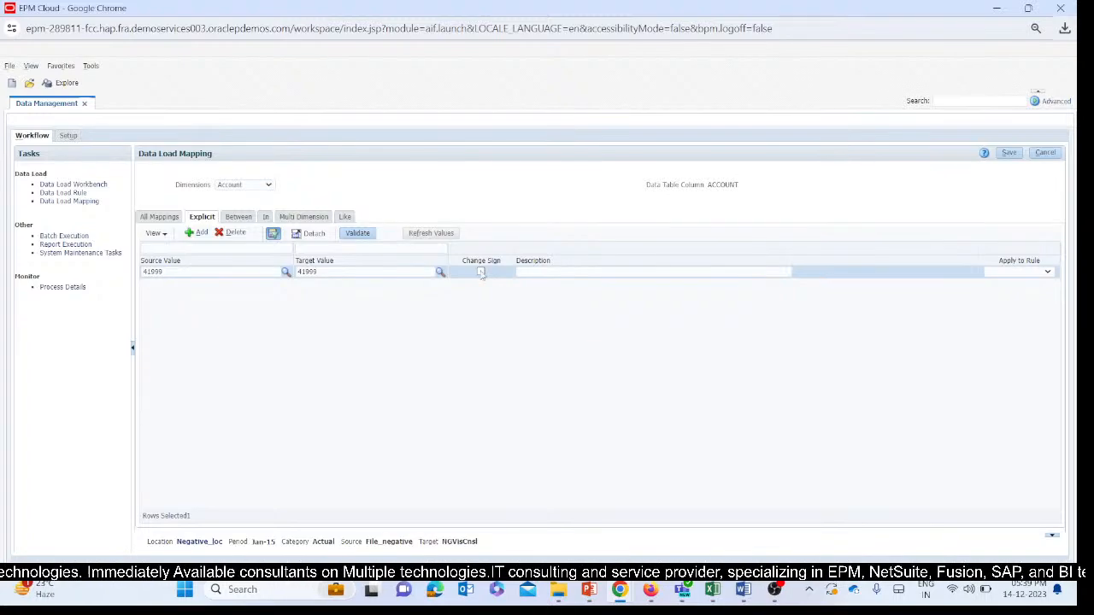
pyautogui.click(480, 272)
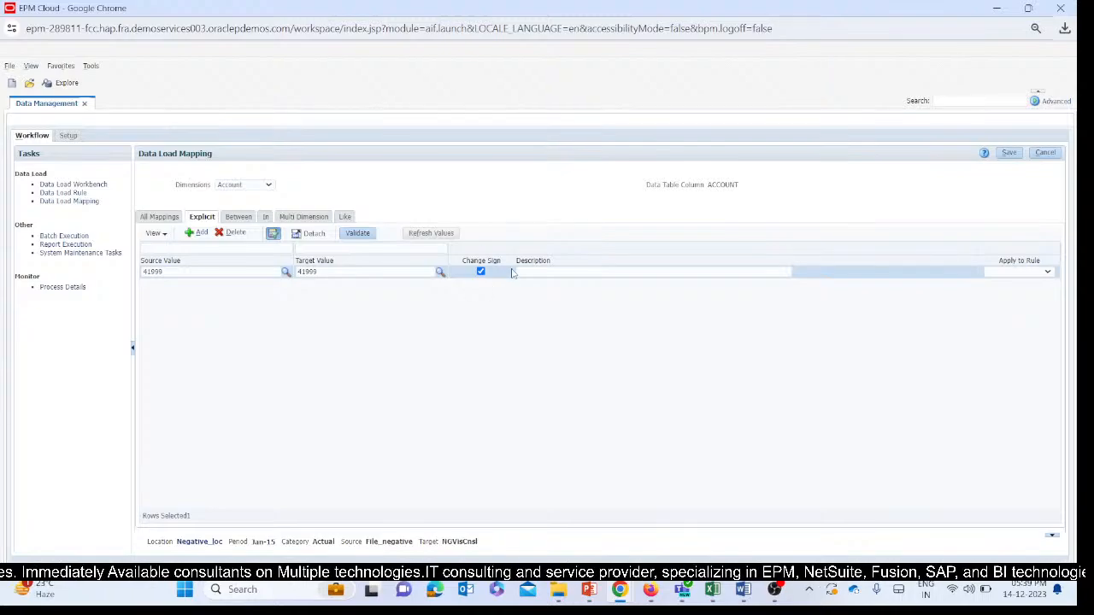
# Copy account 42000 from the SV2_Ticket_DM (1) Excel workbook and add a second explicit mapping in EPM Cloud with it as source value, without leading spaces.
pyautogui.moveTo(712, 590)
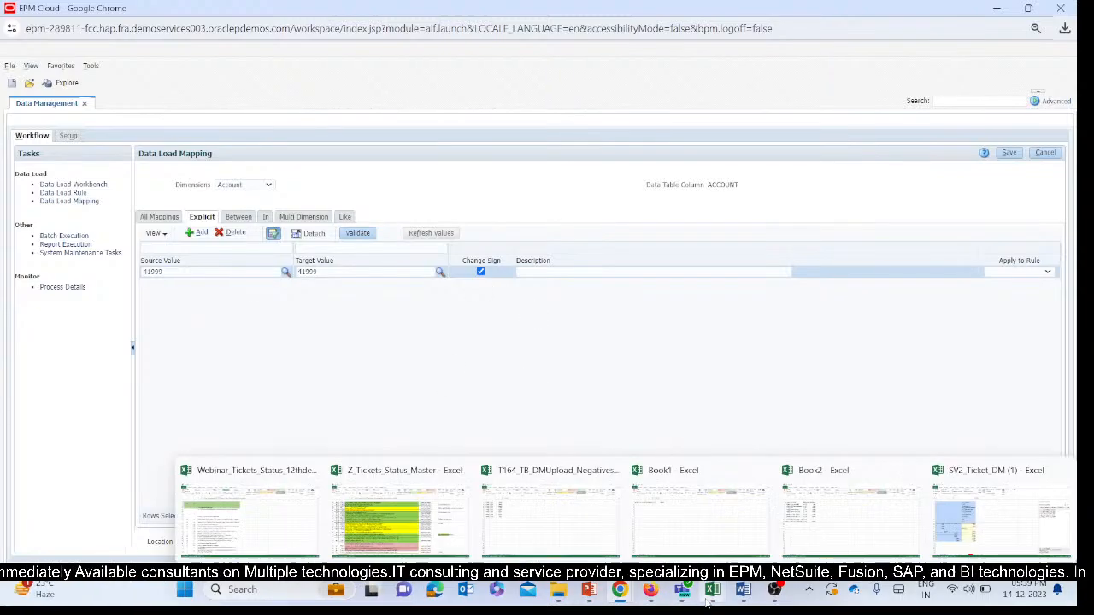
pyautogui.click(983, 506)
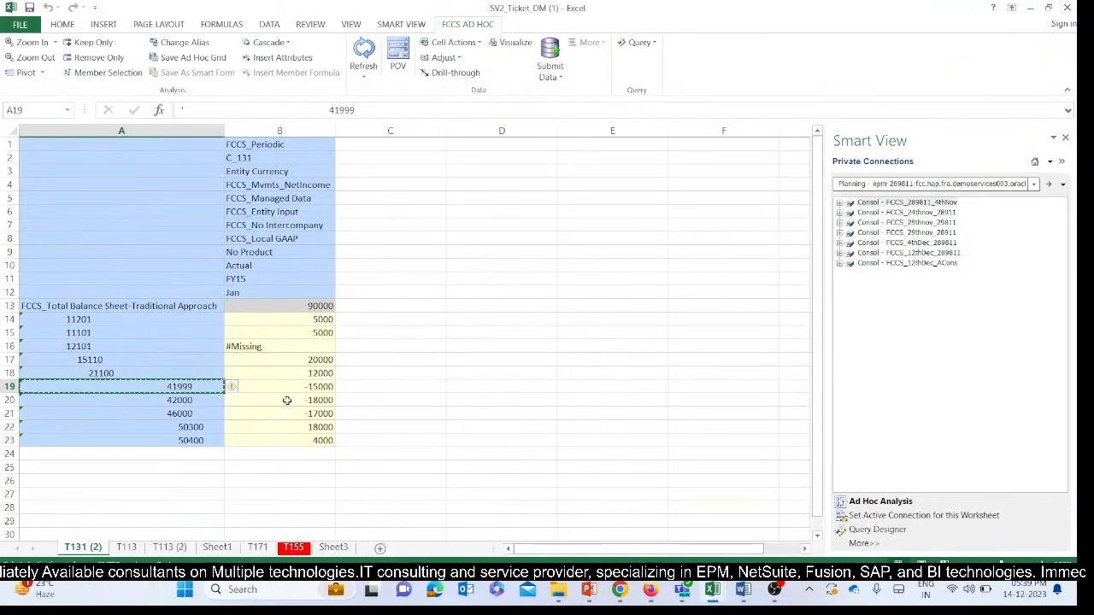
pyautogui.moveTo(620, 590)
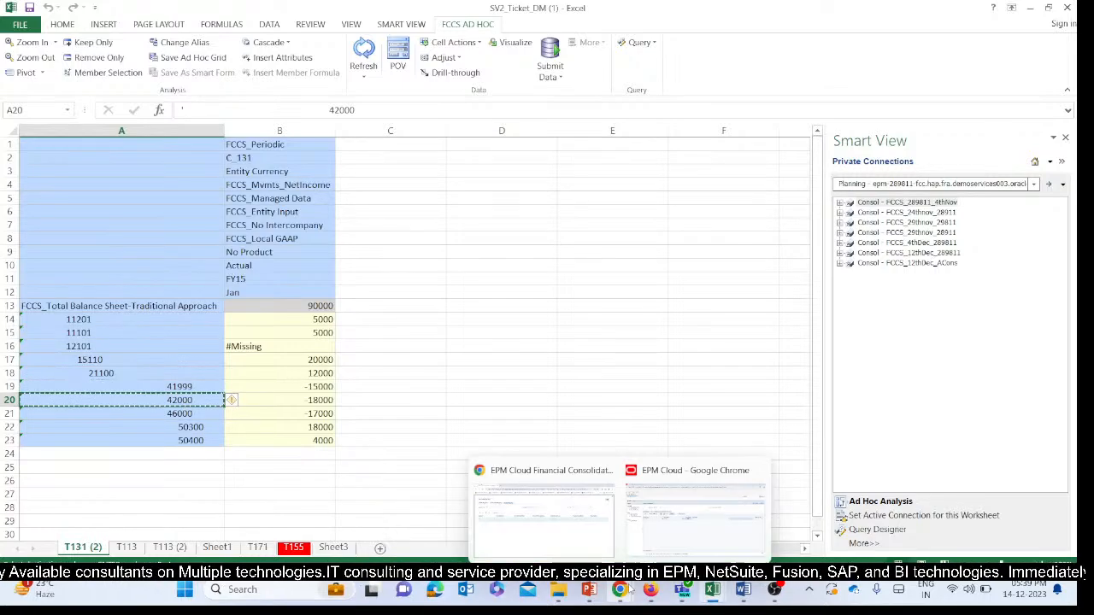
pyautogui.click(658, 536)
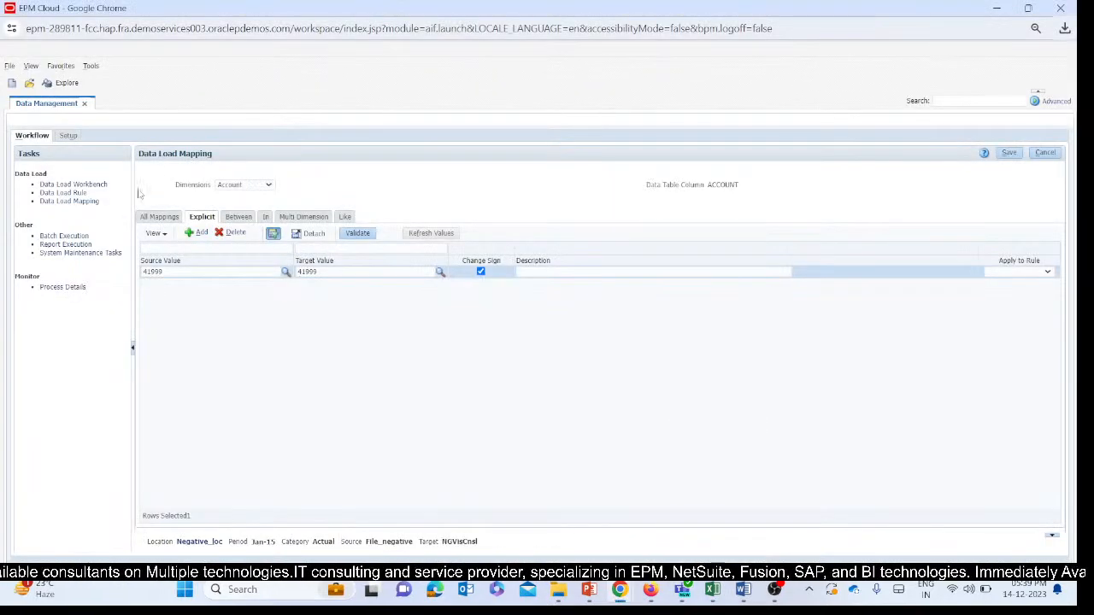
pyautogui.click(202, 232)
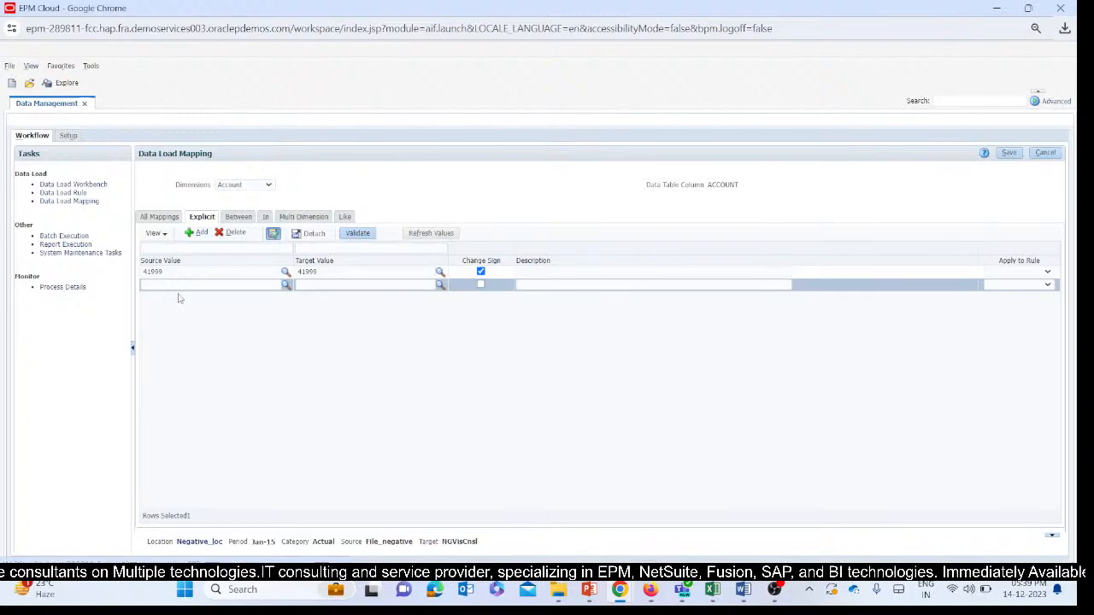
pyautogui.click(179, 285)
pyautogui.write('42000')
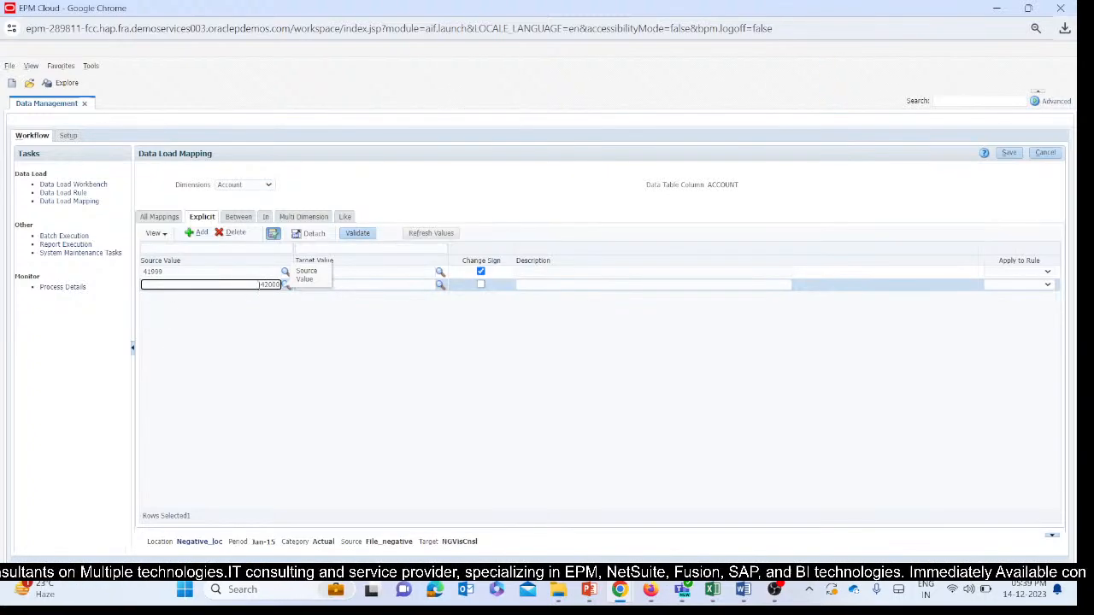
pyautogui.moveTo(258, 285); pyautogui.dragTo(68, 285)
pyautogui.press('BackSpace')
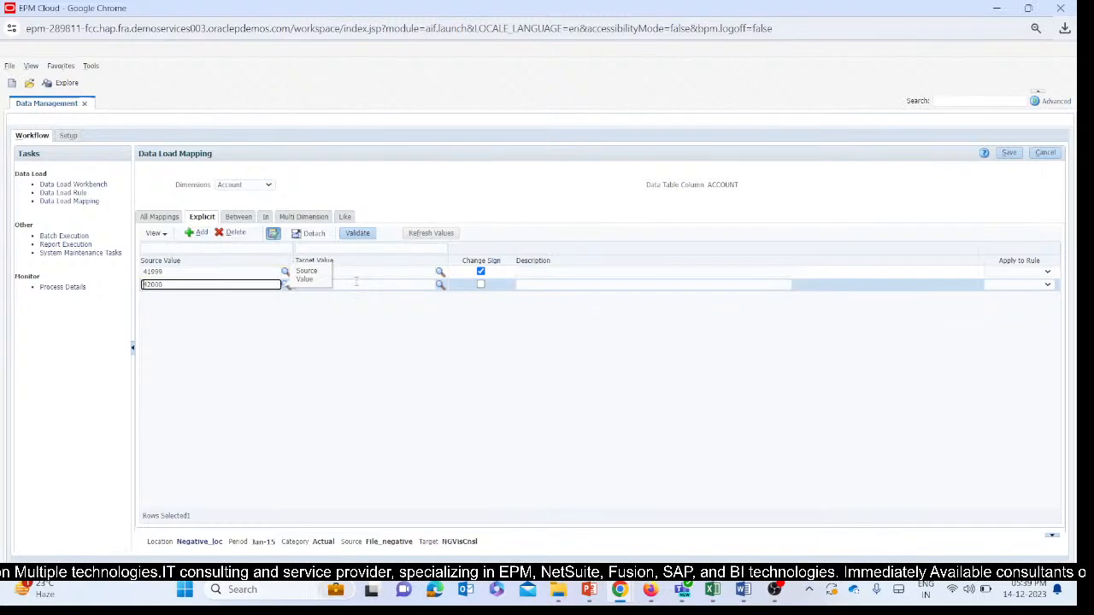
# Set the second explicit mapping's target value to 42000 and remove its leading spaces.
pyautogui.click(357, 283)
pyautogui.write('42000')
pyautogui.moveTo(416, 285); pyautogui.dragTo(193, 297)
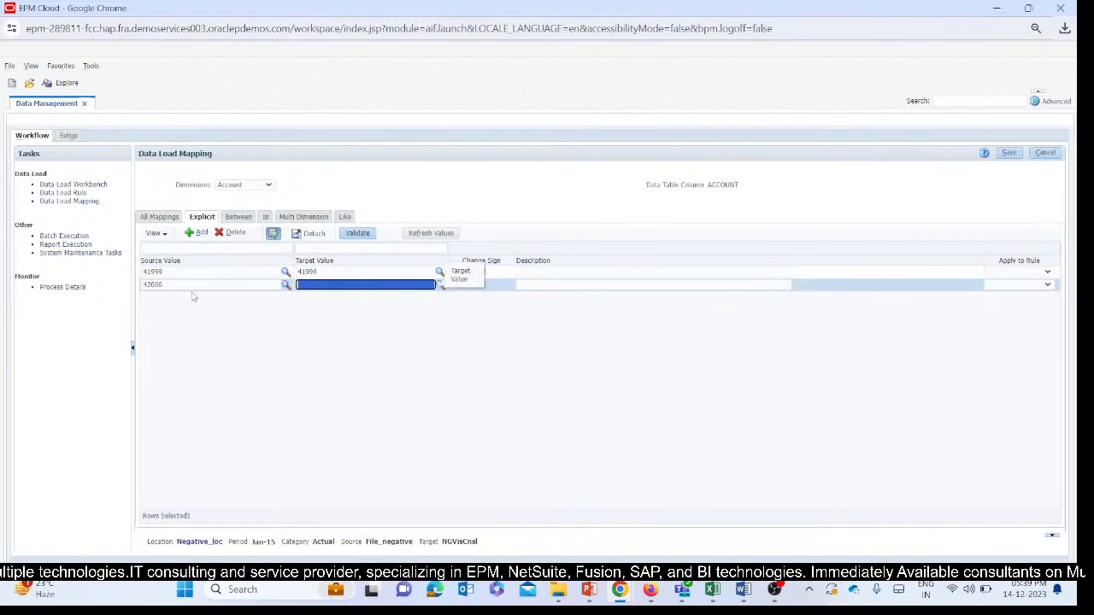
pyautogui.press('BackSpace')
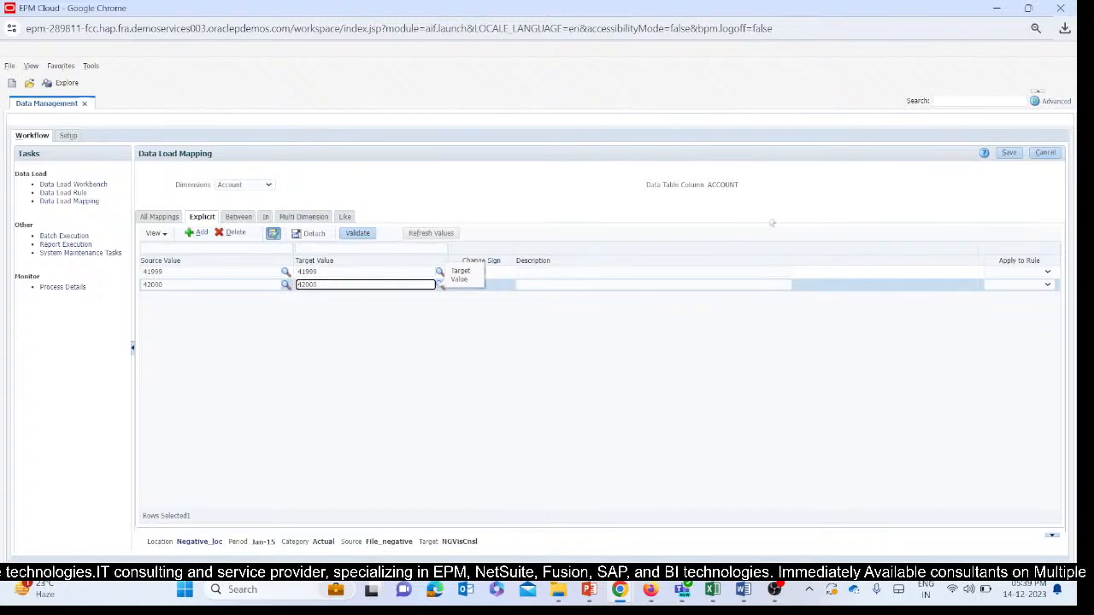
pyautogui.click(504, 300)
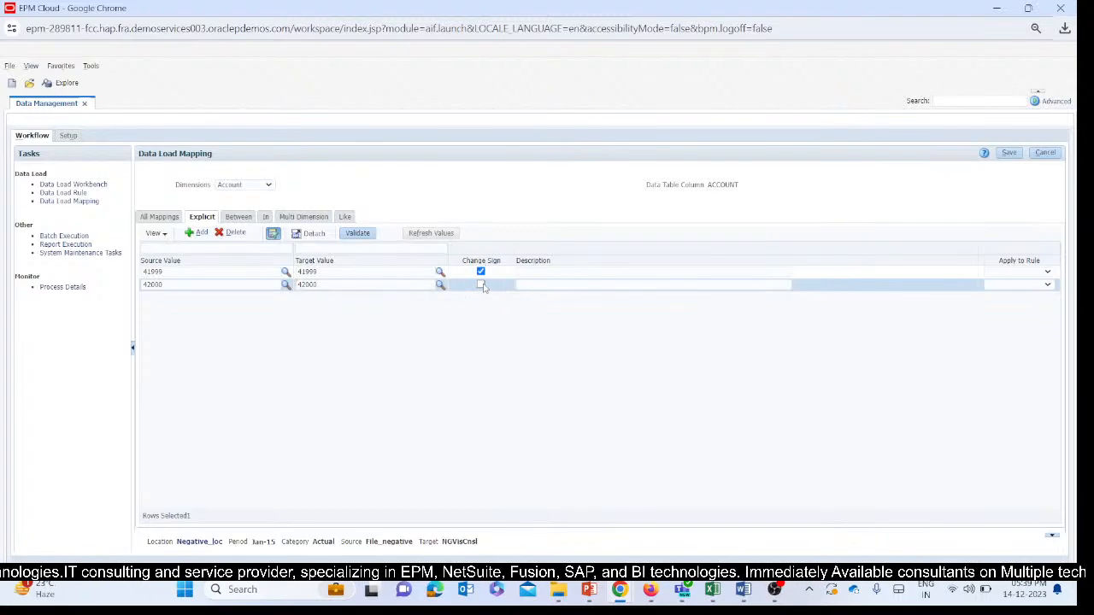
# Copy account 46000 from the SV2_Ticket_DM (1) Excel workbook and add a third explicit mapping in EPM Cloud with it as source value, without leading spaces.
pyautogui.click(199, 233)
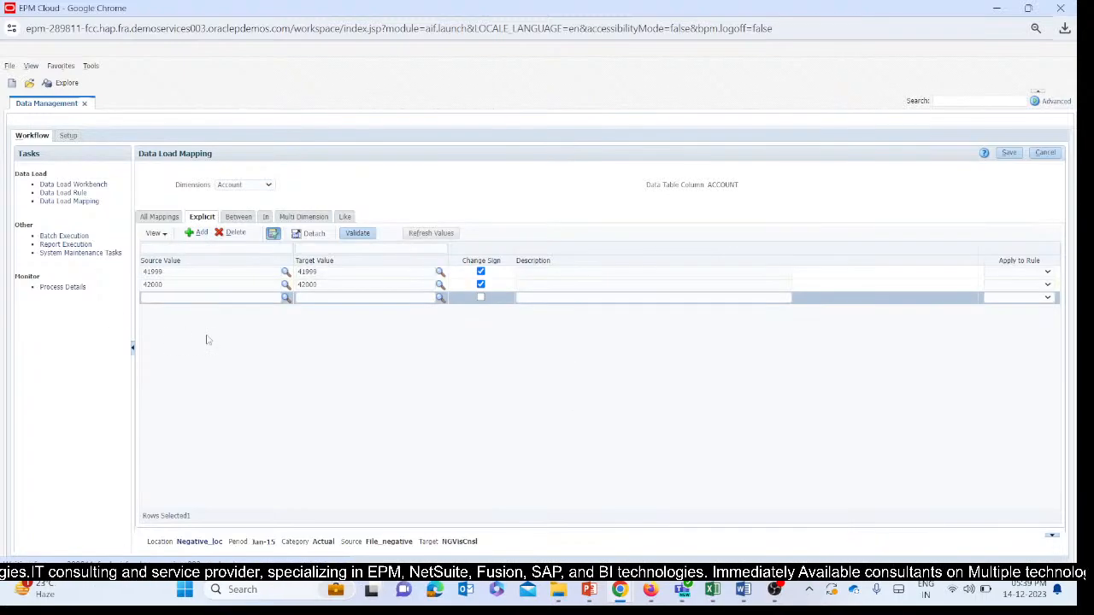
pyautogui.moveTo(704, 594)
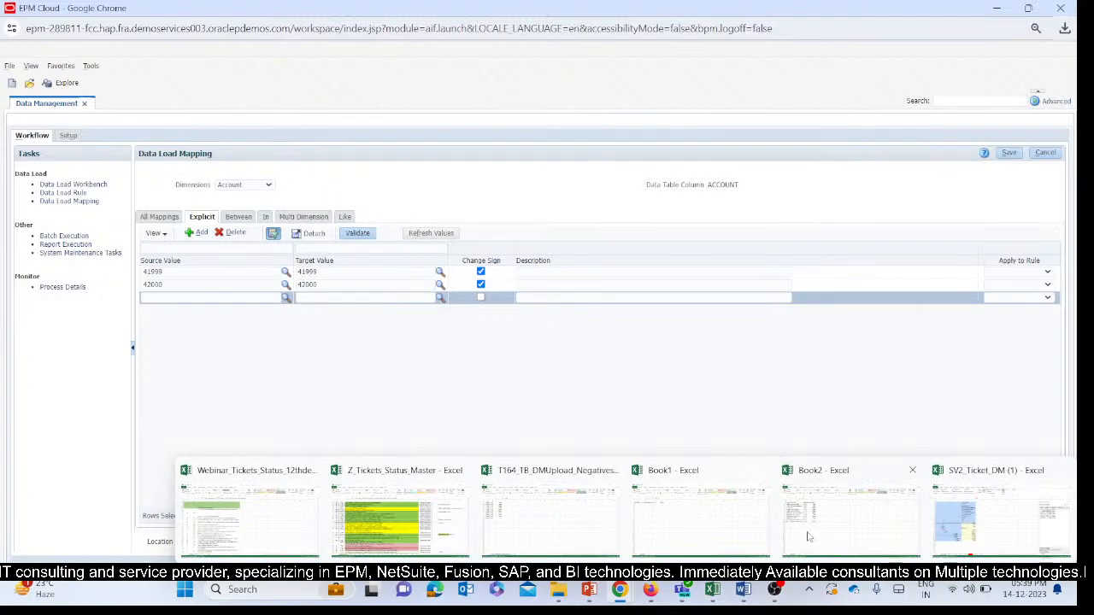
pyautogui.click(1000, 517)
pyautogui.click(170, 413)
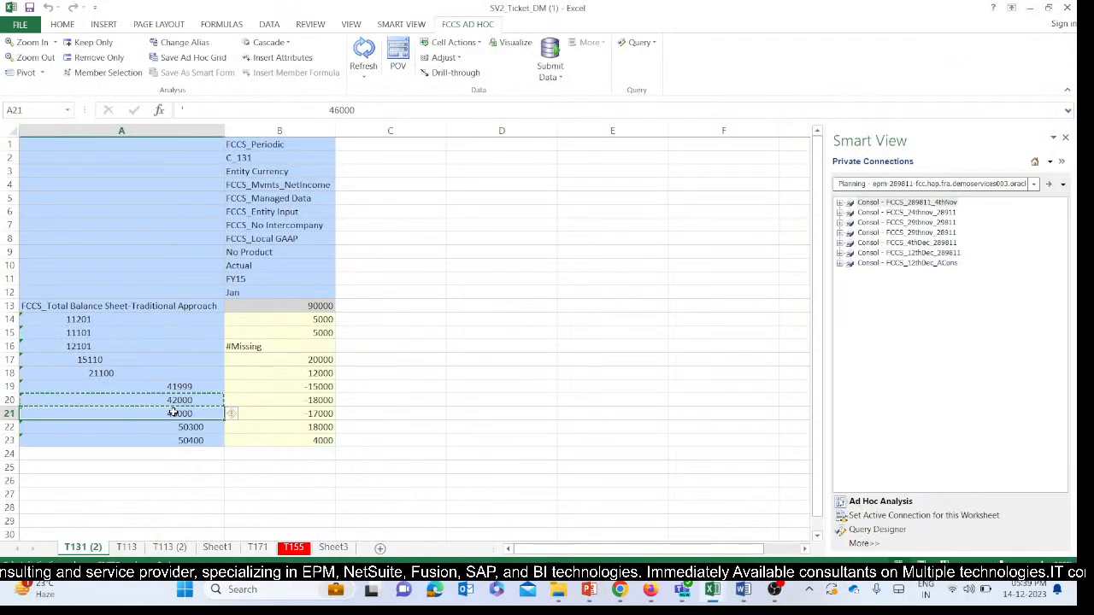
pyautogui.hotkey('ctrl', 'c')
pyautogui.moveTo(622, 594)
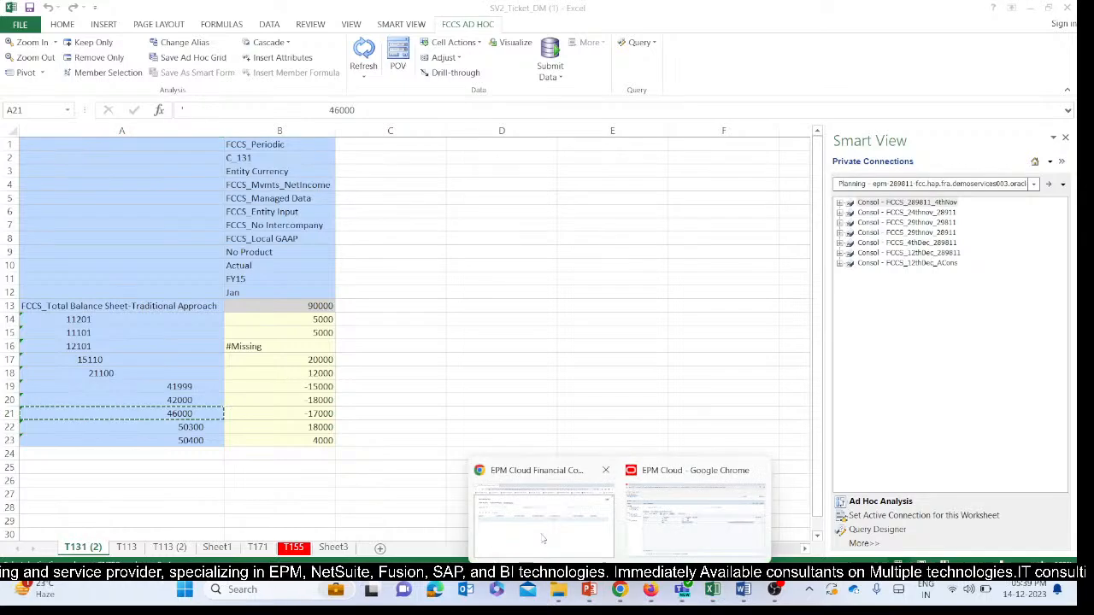
pyautogui.click(675, 524)
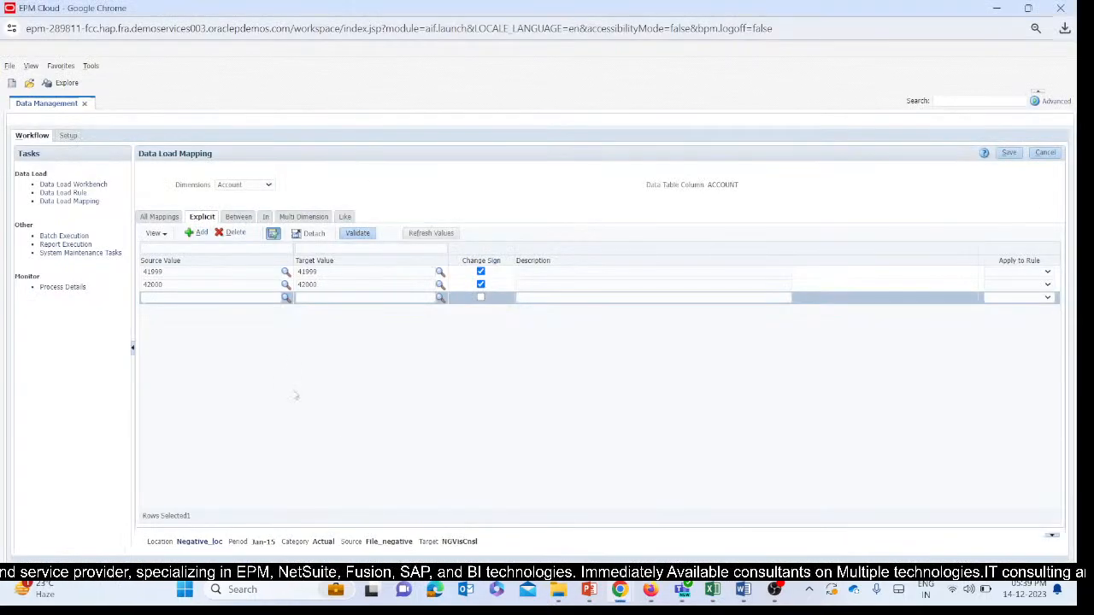
pyautogui.click(229, 297)
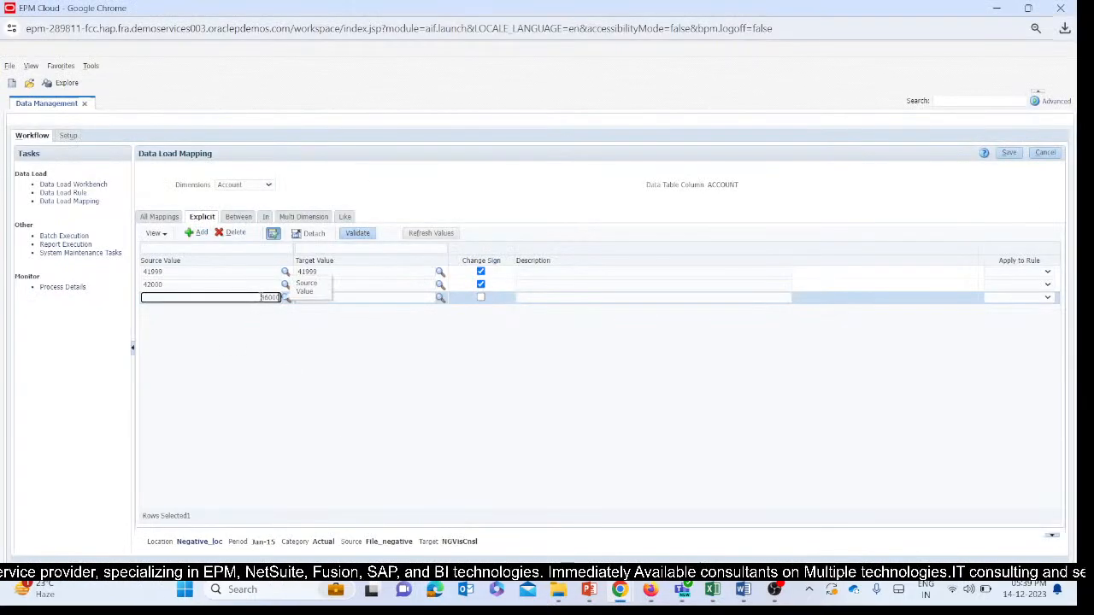
pyautogui.hotkey('ctrl', 'v')
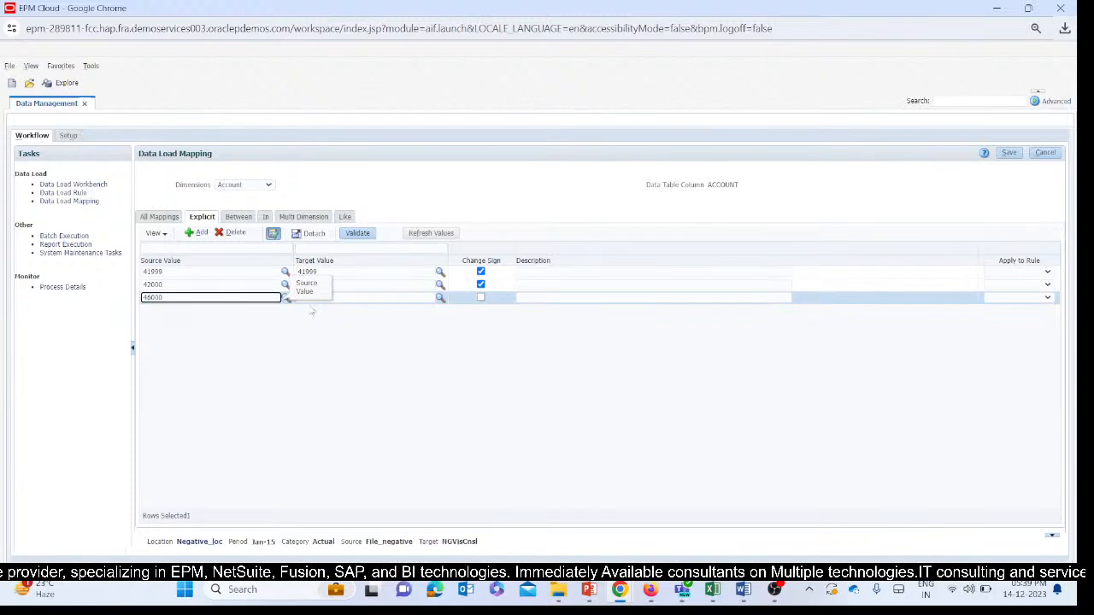
# Set the third mapping's target value to 46000 without leading spaces, enable Change Sign for it, and save the Account mappings.
pyautogui.click(371, 298)
pyautogui.hotkey('ctrl', 'v')
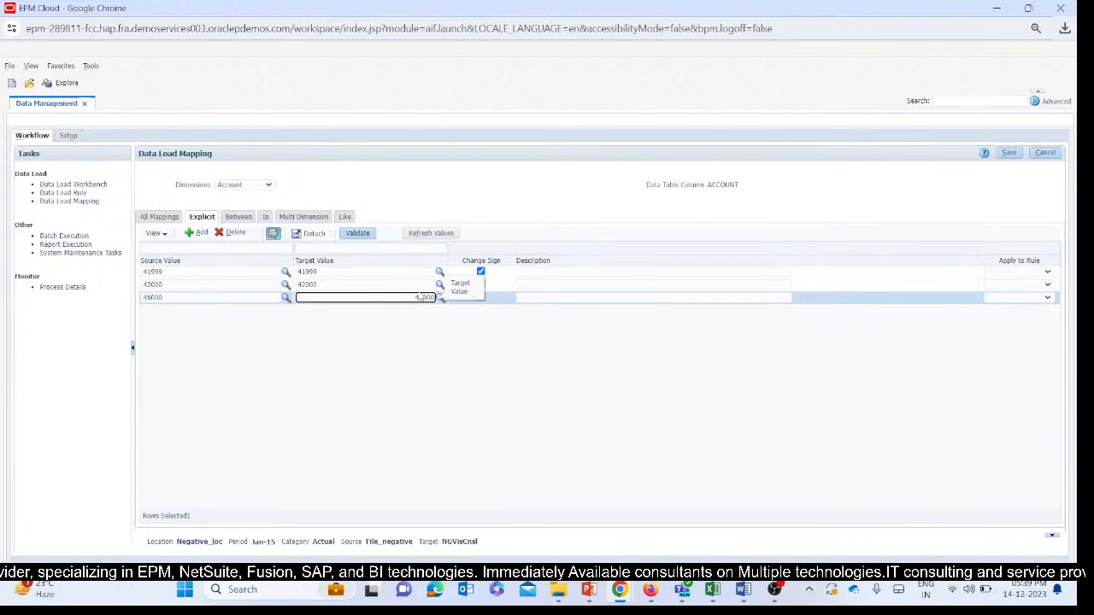
pyautogui.click(398, 298)
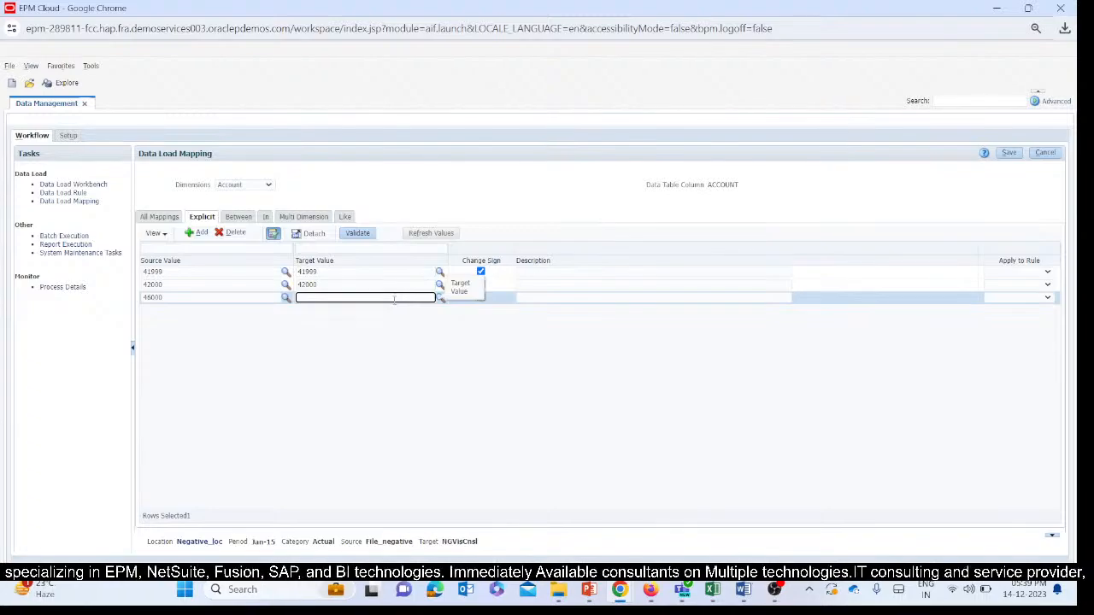
pyautogui.hotkey('ctrl', 'a')
pyautogui.click(409, 298)
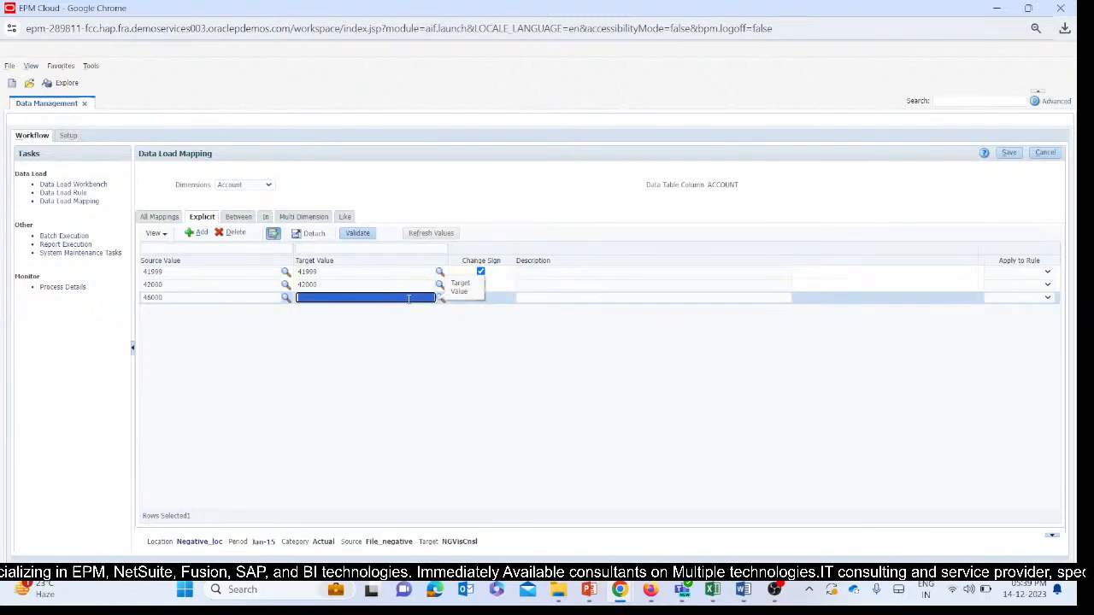
pyautogui.hotkey('ctrl', 'v')
pyautogui.click(501, 343)
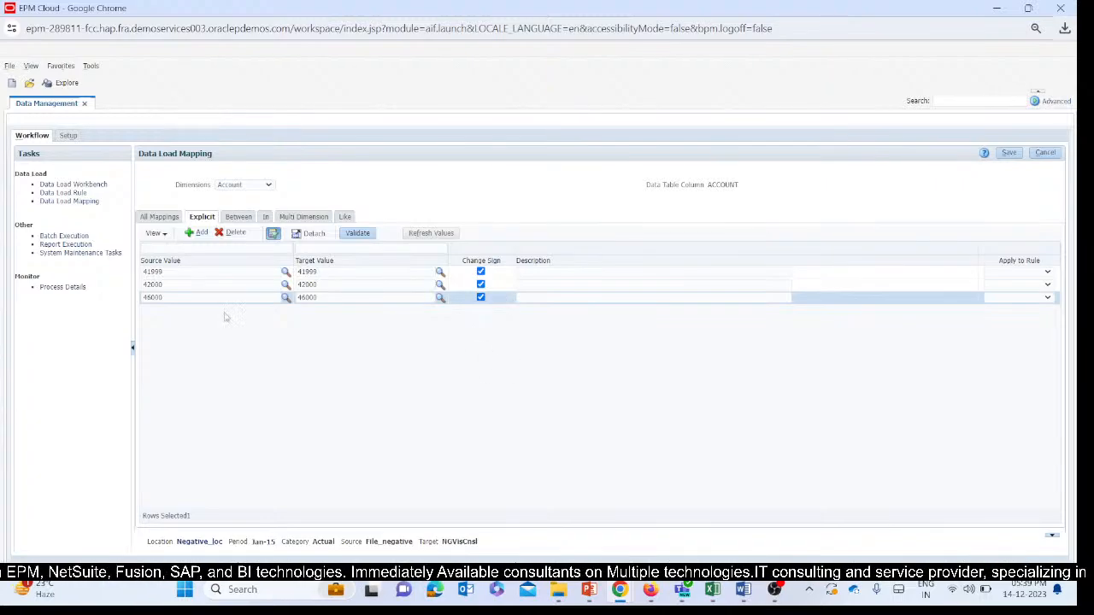
pyautogui.click(1009, 153)
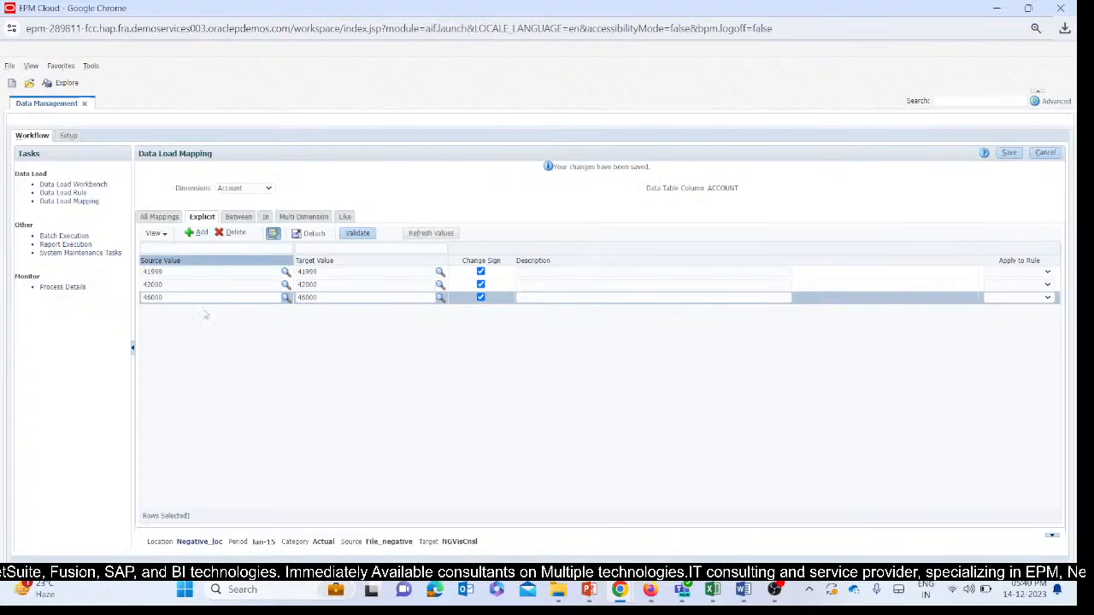
# Execute the Neg_DLR data load rule with Import from Source for Jan-15 in Replace mode, and refresh its status.
pyautogui.click(76, 202)
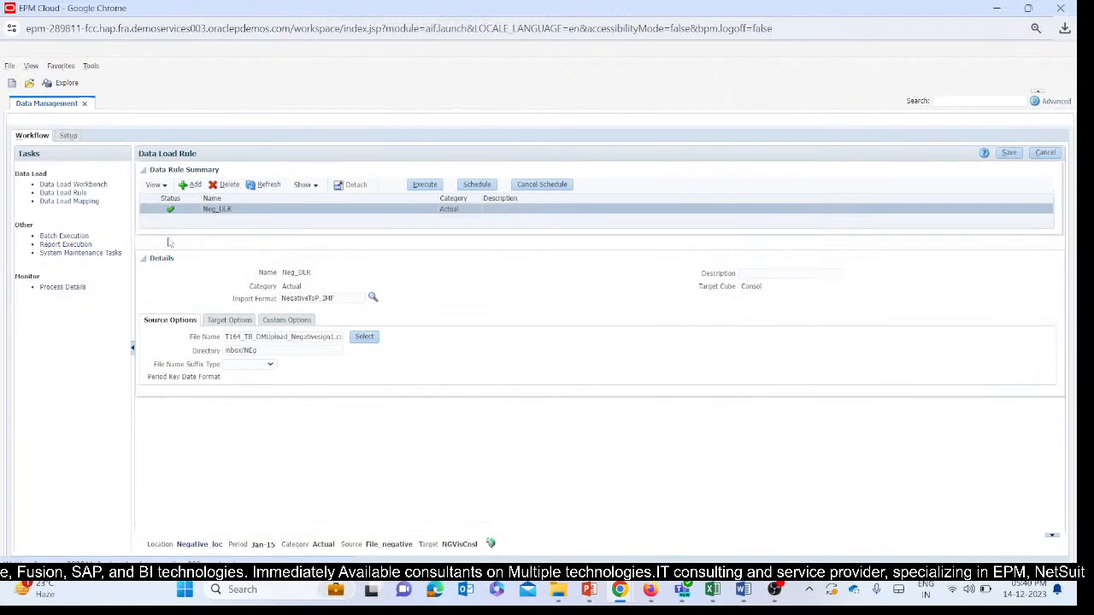
pyautogui.click(424, 185)
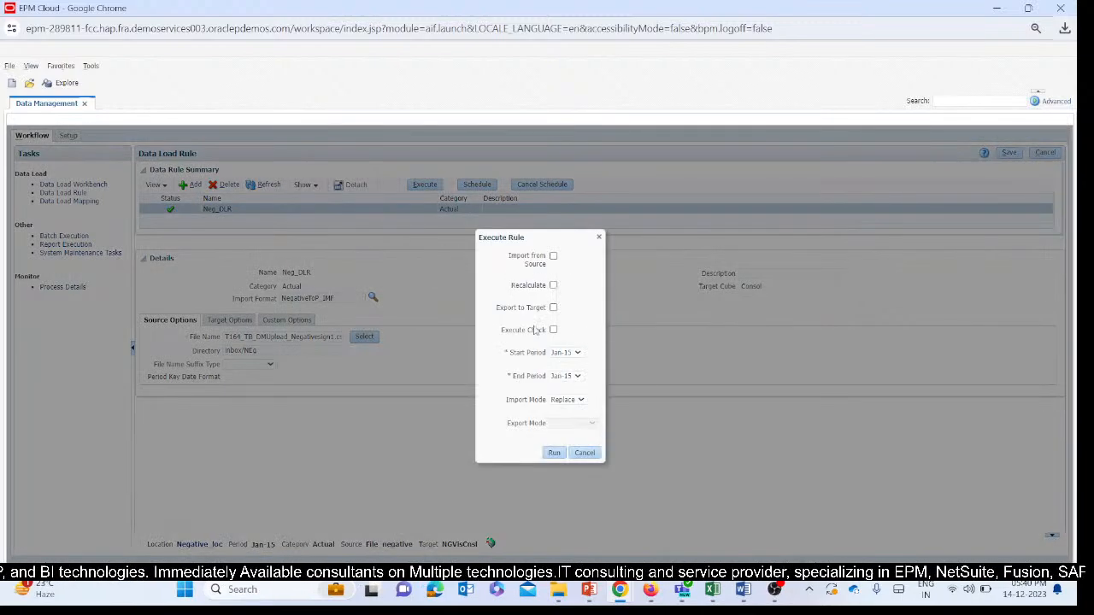
pyautogui.click(553, 257)
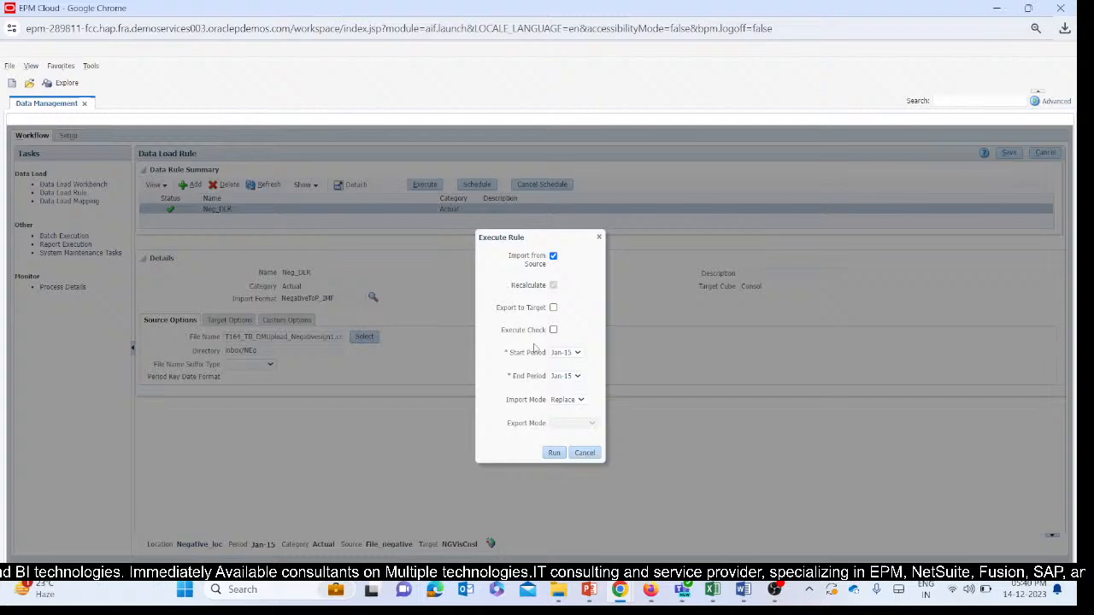
pyautogui.click(554, 453)
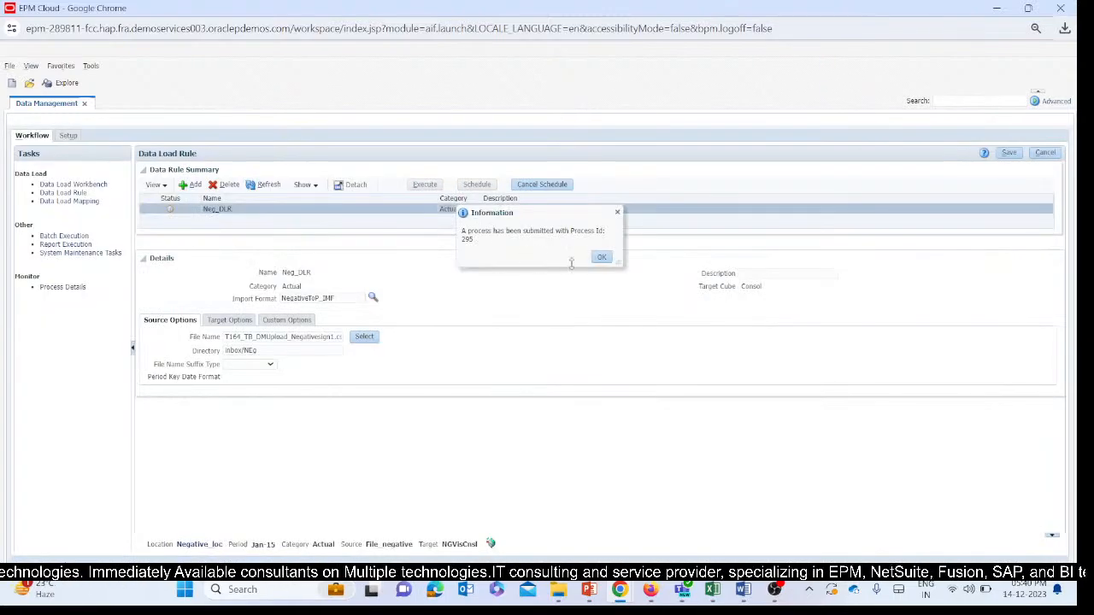
pyautogui.click(601, 257)
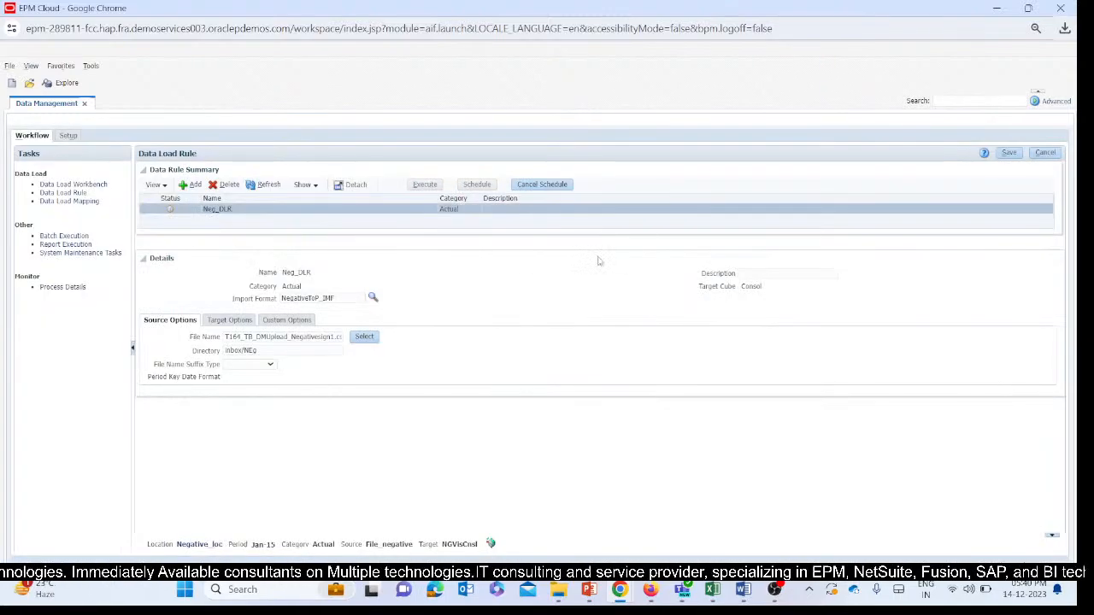
pyautogui.click(264, 185)
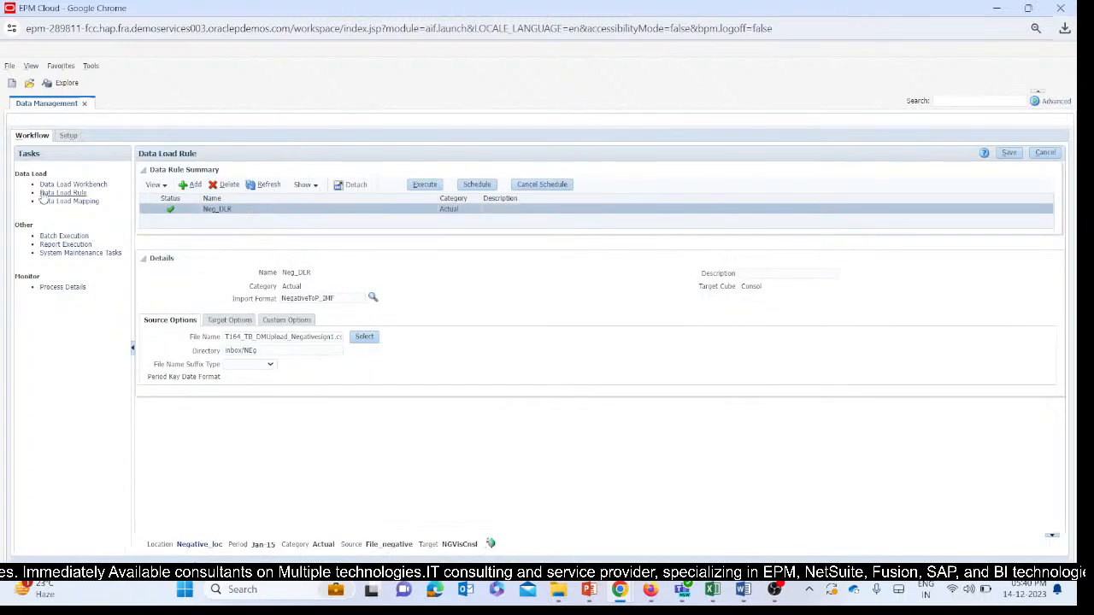
# Export the validated Neg_DLR data from the Data Load Workbench with export mode Replace and execution mode Online.
pyautogui.click(61, 183)
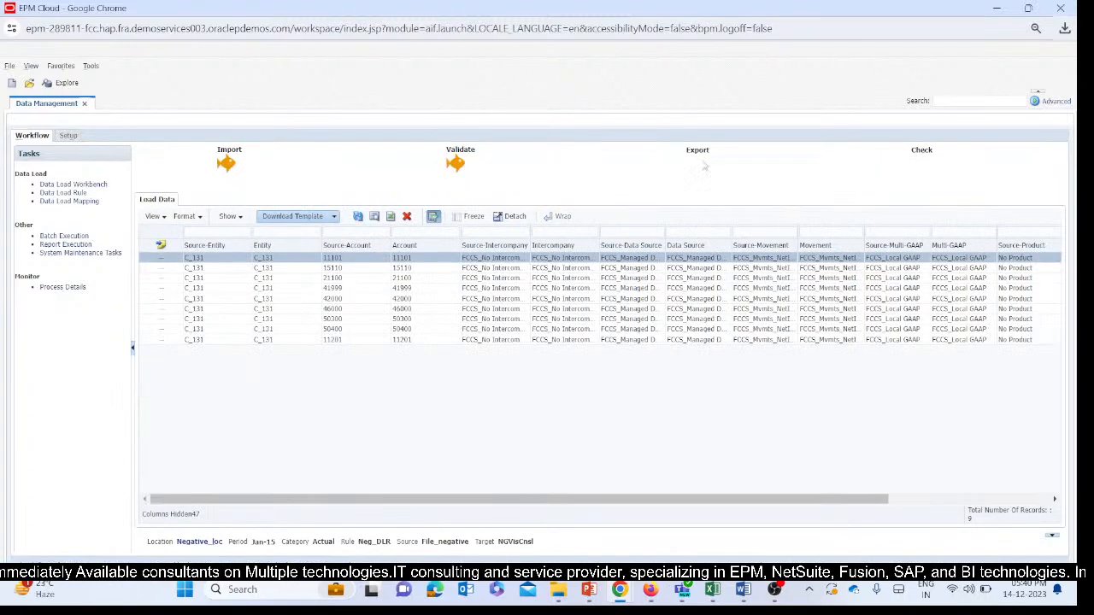
pyautogui.click(698, 161)
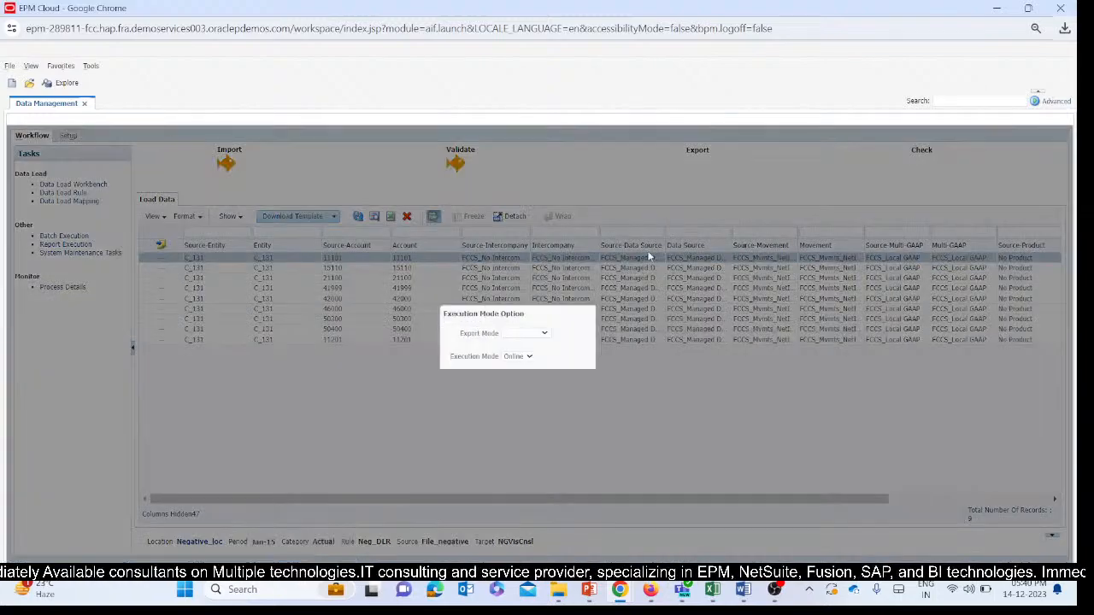
pyautogui.click(530, 335)
pyautogui.click(523, 359)
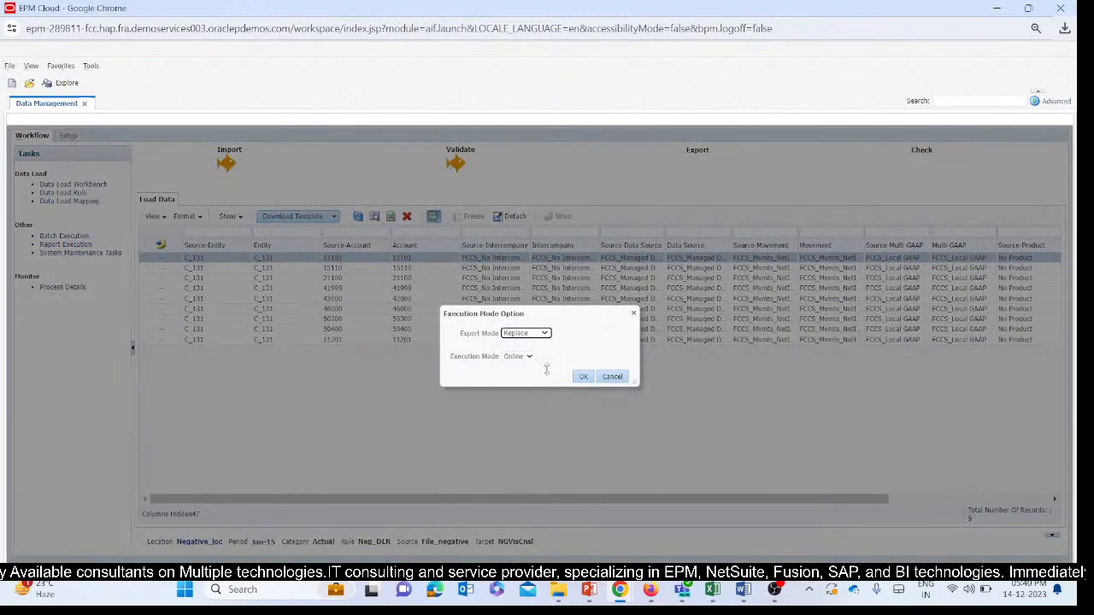
pyautogui.click(581, 378)
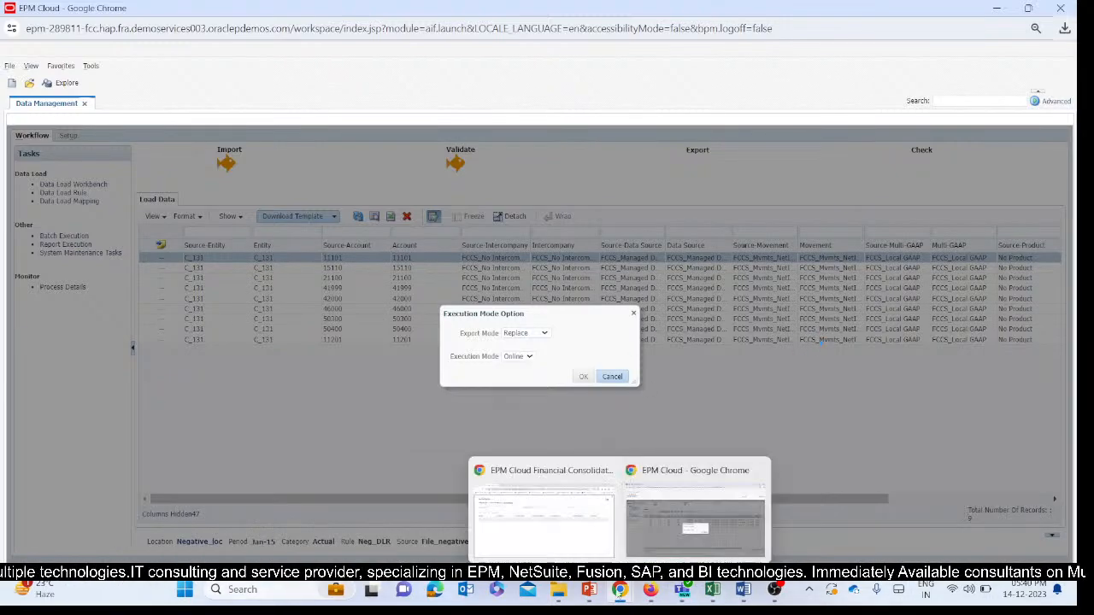
# Read the T165 ticket slide in the FCCs Ppt 14thDec PowerPoint presentation, and return to the EPM Cloud window.
pyautogui.click(589, 590)
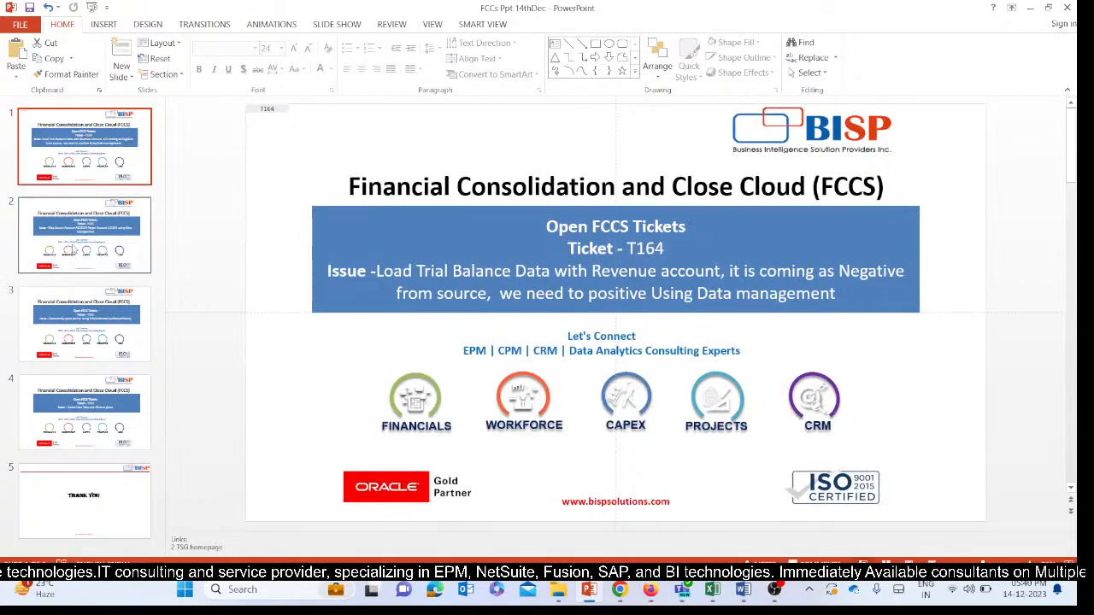
pyautogui.click(75, 255)
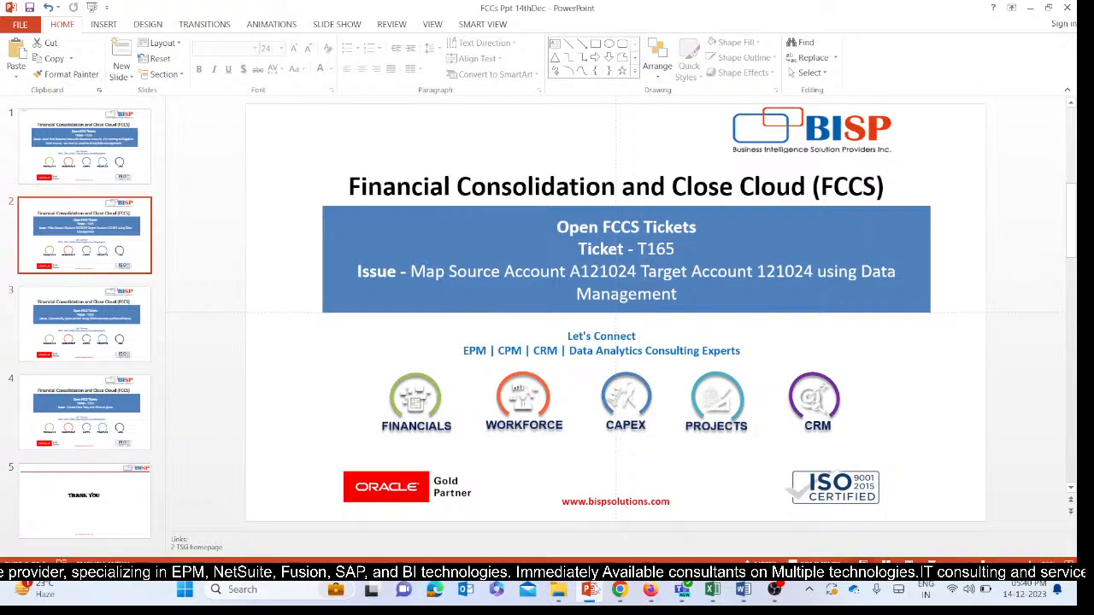
pyautogui.click(799, 521)
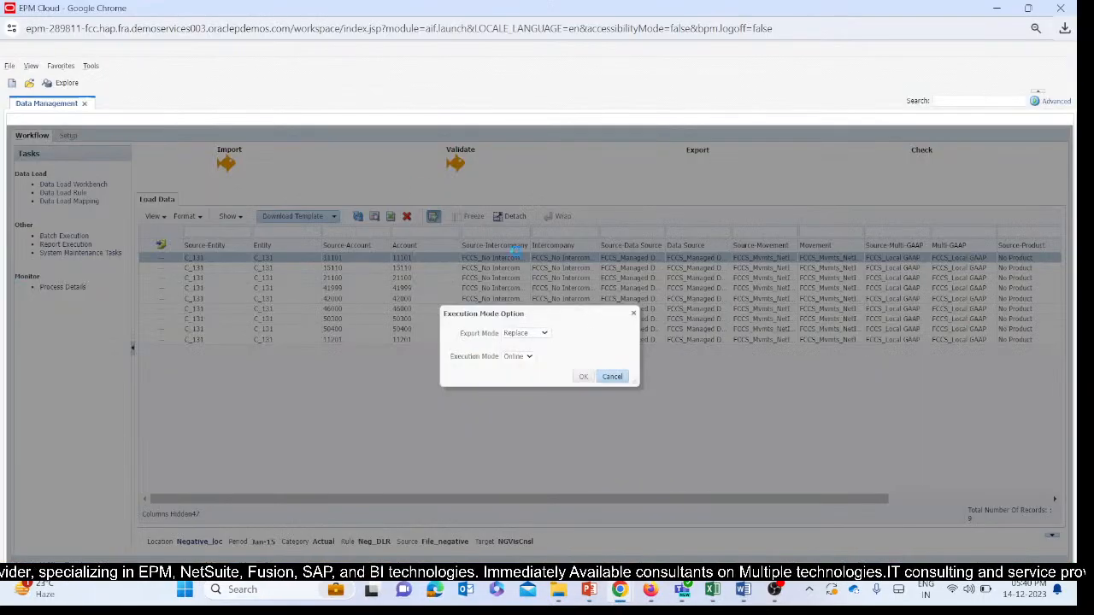
# Compare the Amount and Source Amount columns in the workbench's load data, focusing on account 41999.
pyautogui.click(583, 377)
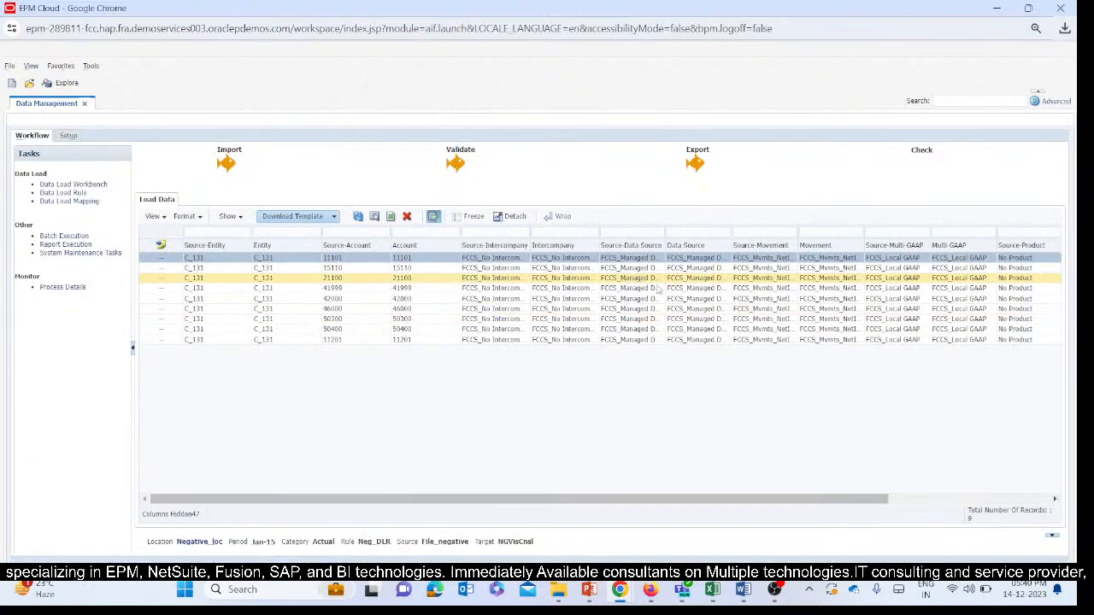
pyautogui.moveTo(612, 504); pyautogui.dragTo(906, 482)
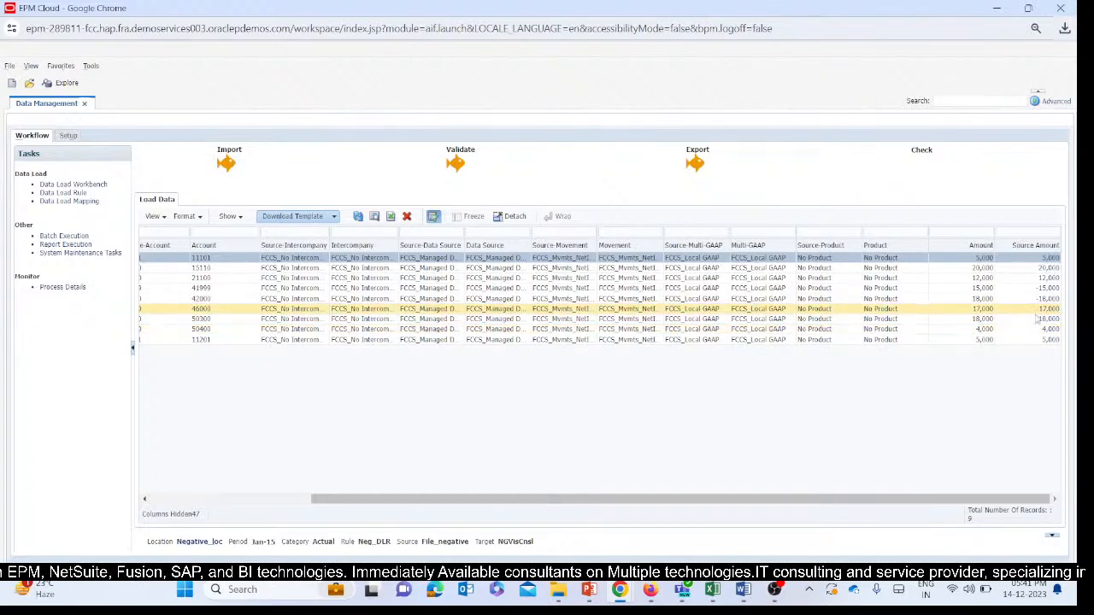
pyautogui.click(974, 288)
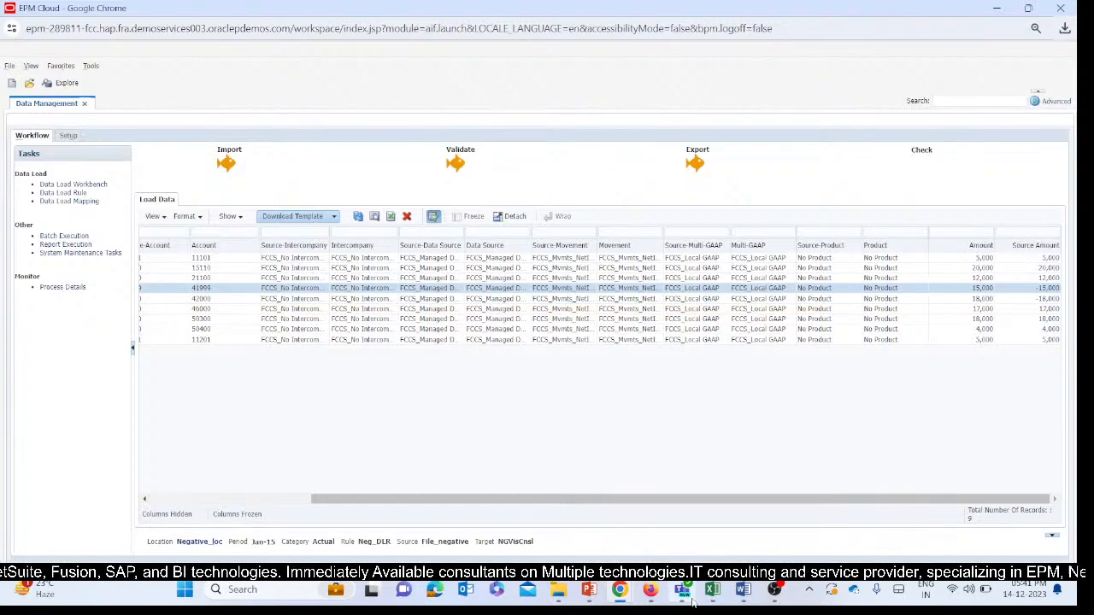
# Switch to the SV2_Ticket_DM (1) Excel workbook, refresh the ad hoc grid, and check the amounts for accounts 41999, 42000 and 46000.
pyautogui.moveTo(712, 589)
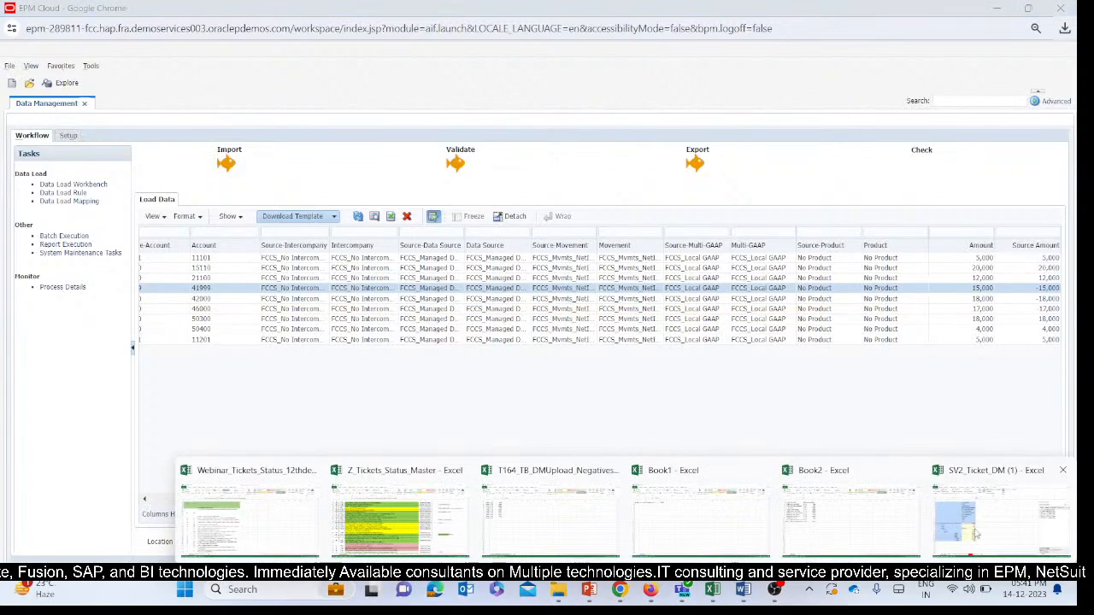
pyautogui.click(1000, 517)
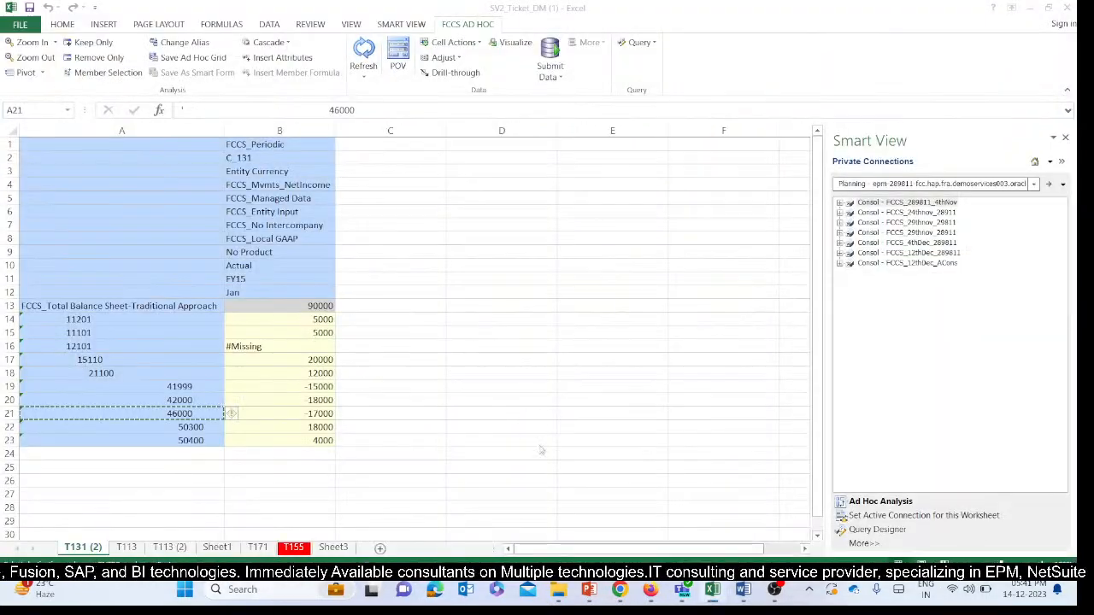
pyautogui.click(365, 51)
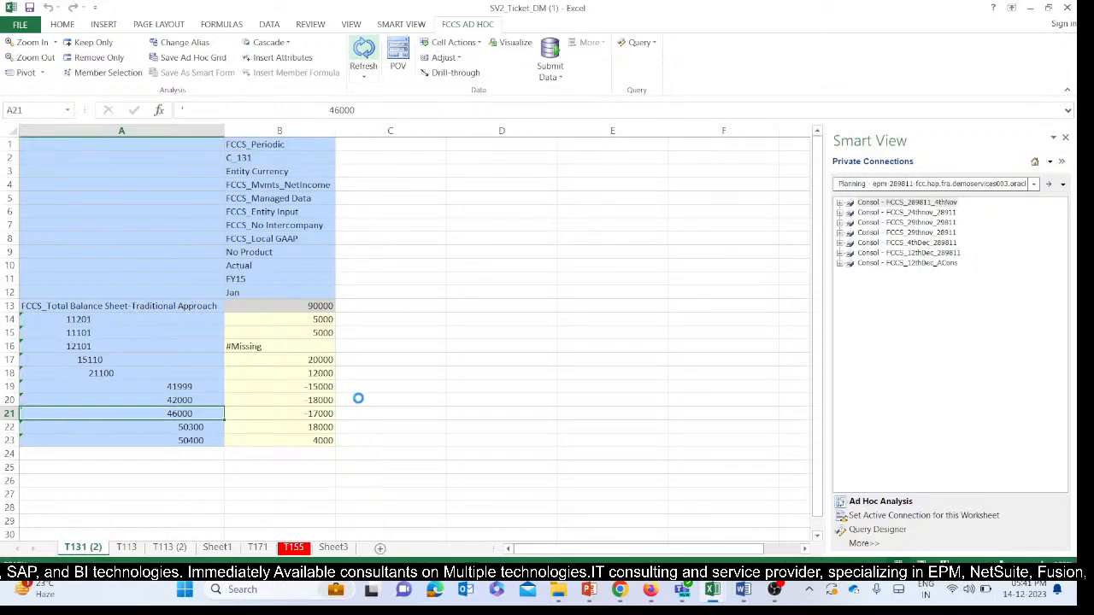
pyautogui.moveTo(312, 388); pyautogui.dragTo(306, 414)
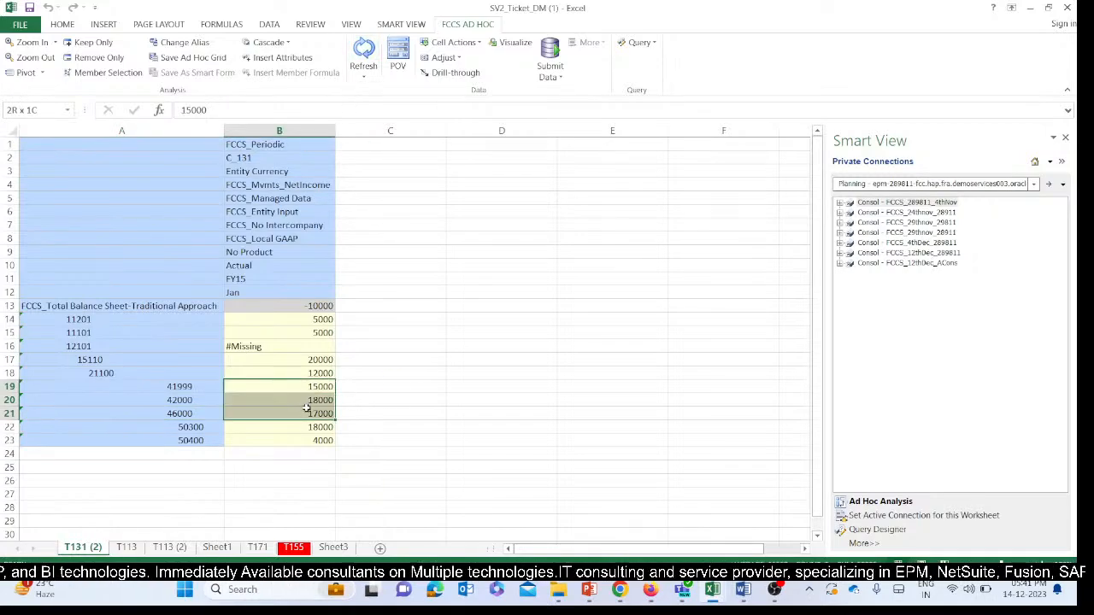
pyautogui.click(303, 388)
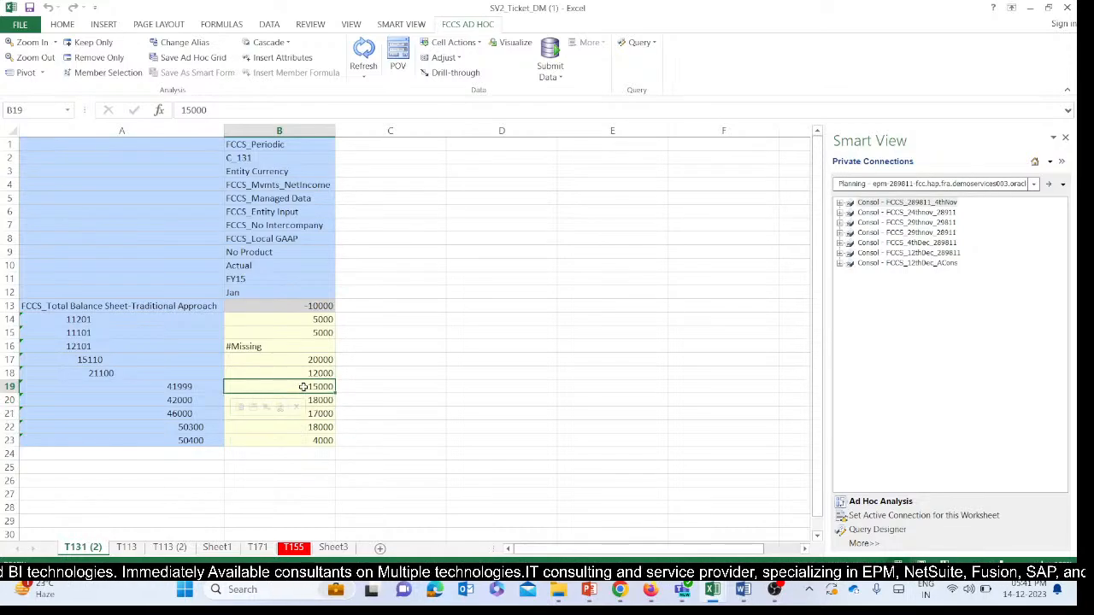
pyautogui.click(373, 386)
pyautogui.moveTo(298, 386); pyautogui.dragTo(310, 412)
pyautogui.click(366, 400)
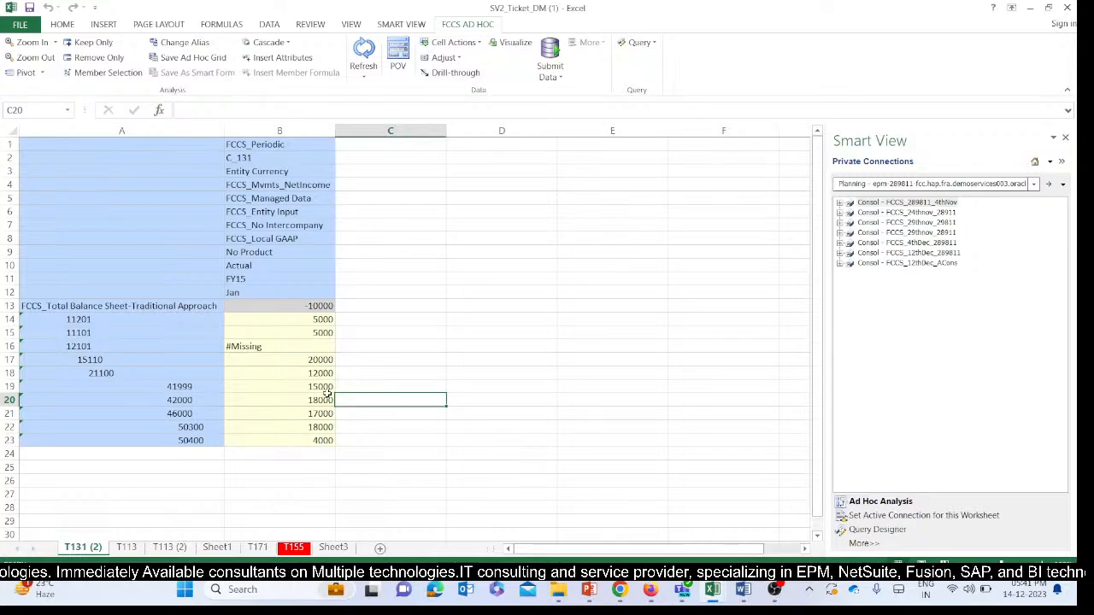
# Switch to the EPM Cloud Data Management window and review the Change Sign settings of the explicit Account mappings in Data Load Mapping.
pyautogui.moveTo(620, 590)
pyautogui.click(540, 509)
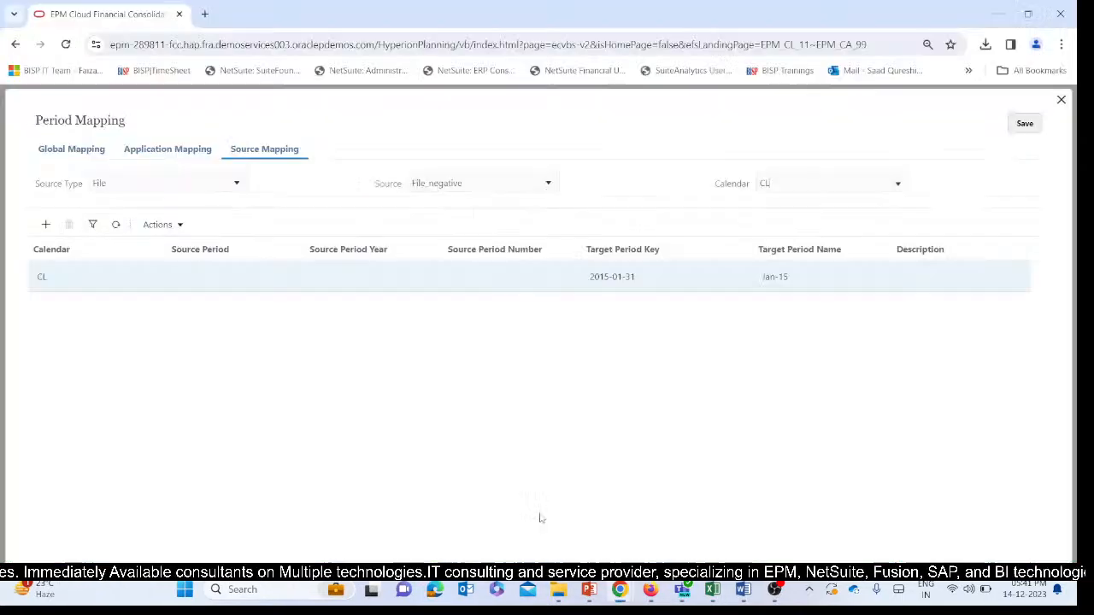
pyautogui.moveTo(557, 603)
pyautogui.moveTo(620, 590)
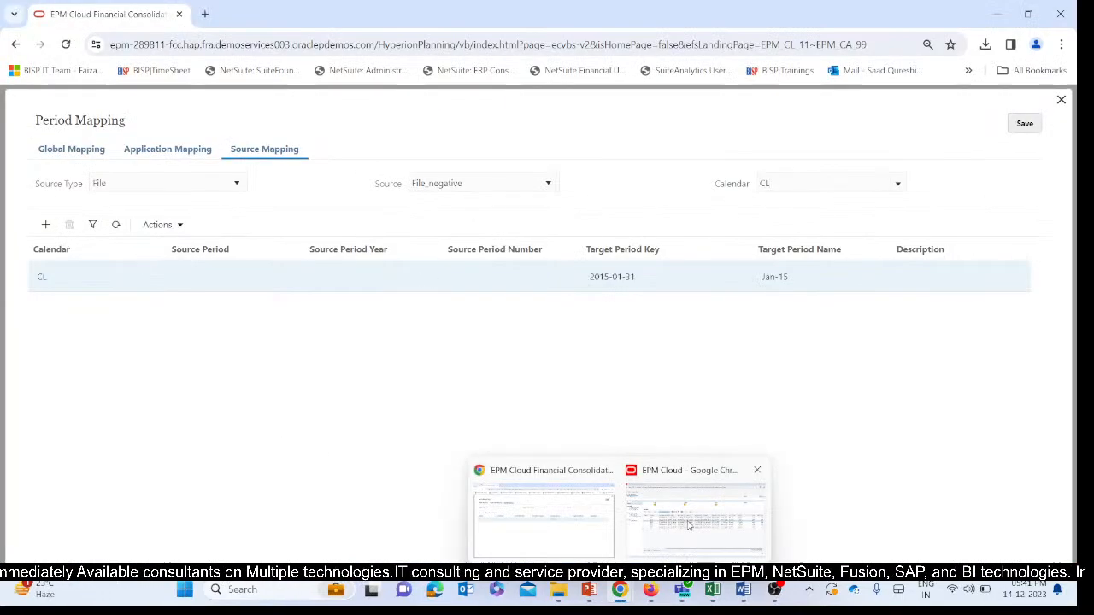
pyautogui.click(688, 495)
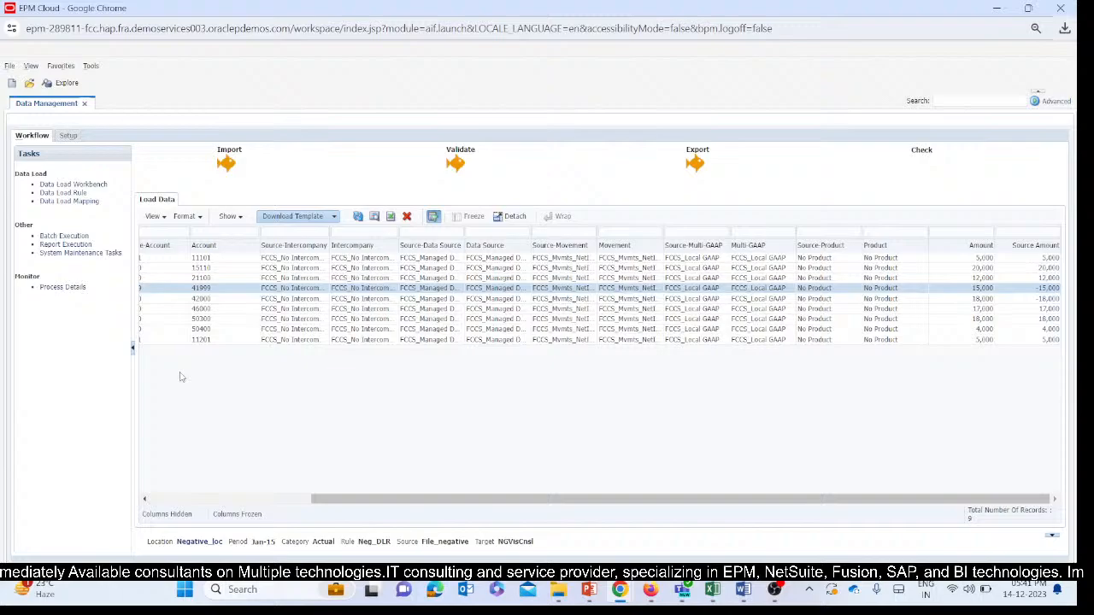
pyautogui.click(63, 204)
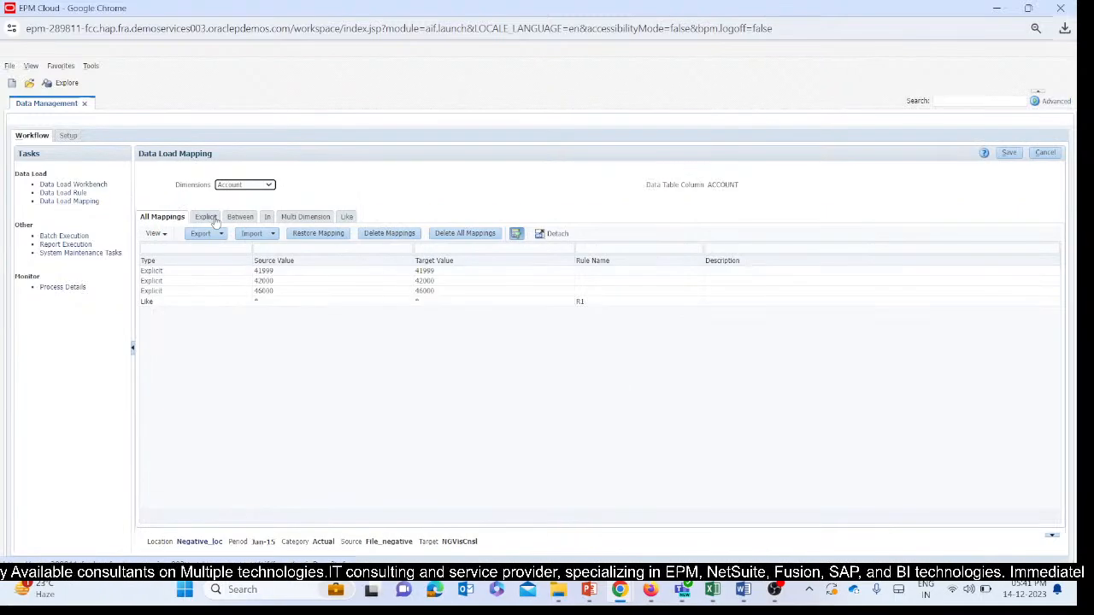
pyautogui.click(242, 272)
pyautogui.click(329, 280)
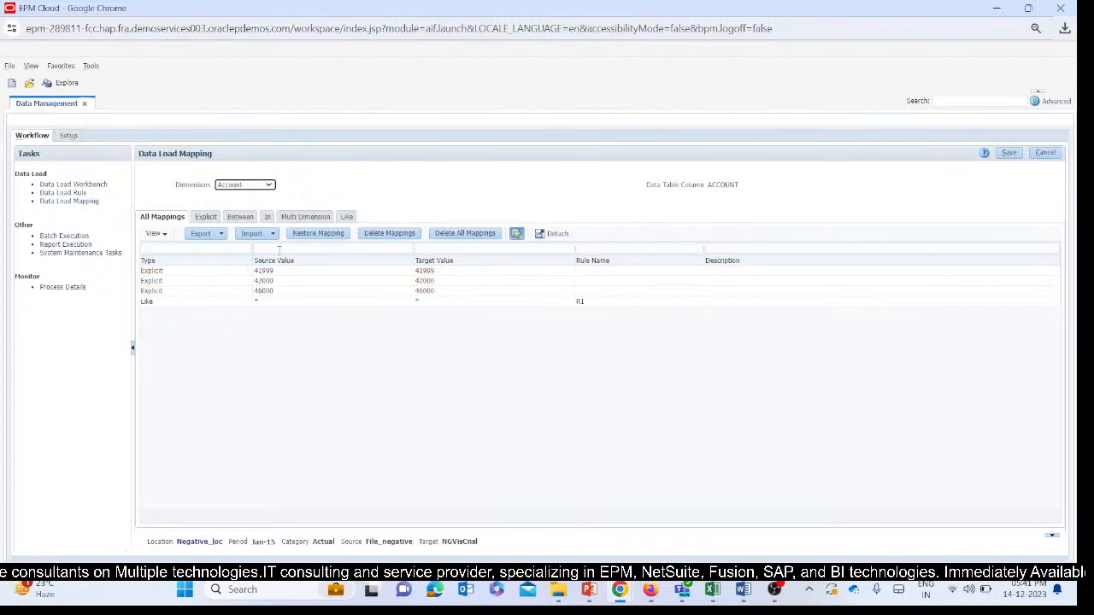
pyautogui.click(198, 218)
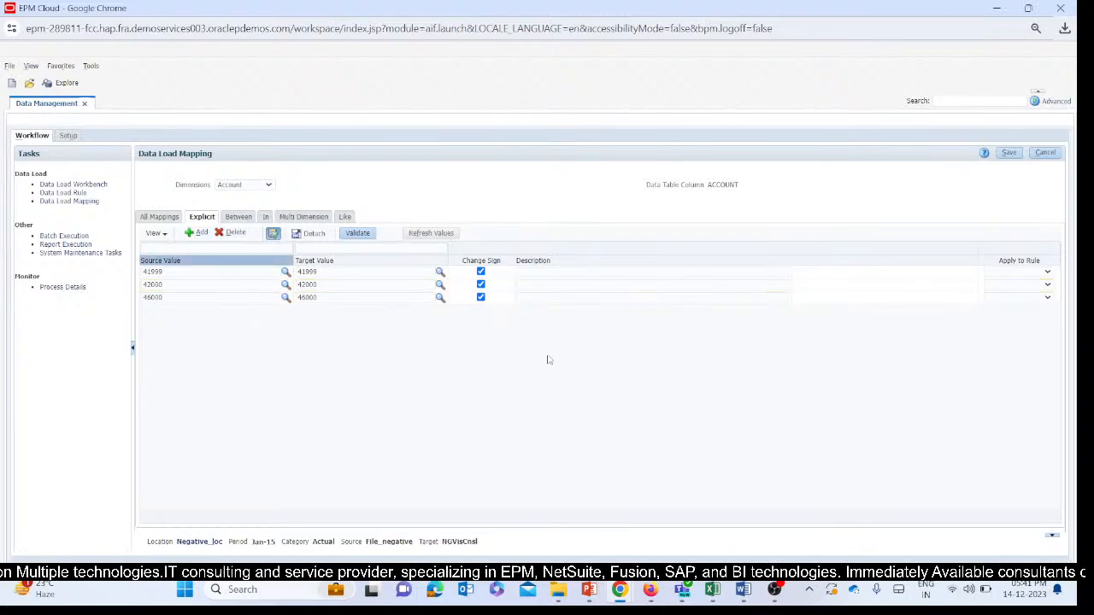
# Switch to the Book2 Excel workbook and copy the entire row for account A12101, Short Term Receivables.
pyautogui.click(718, 593)
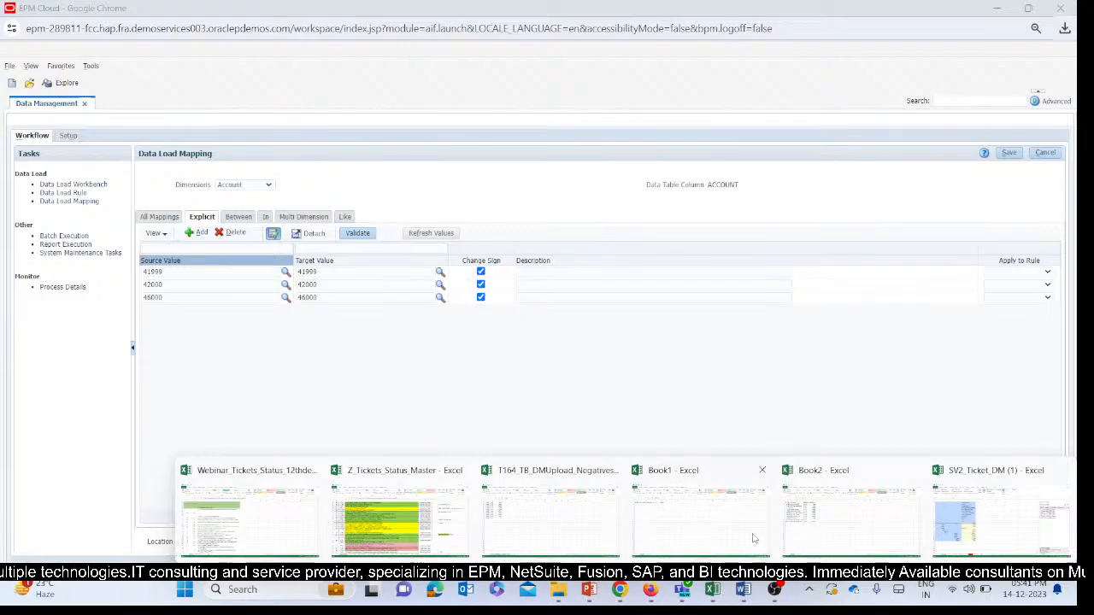
pyautogui.click(850, 517)
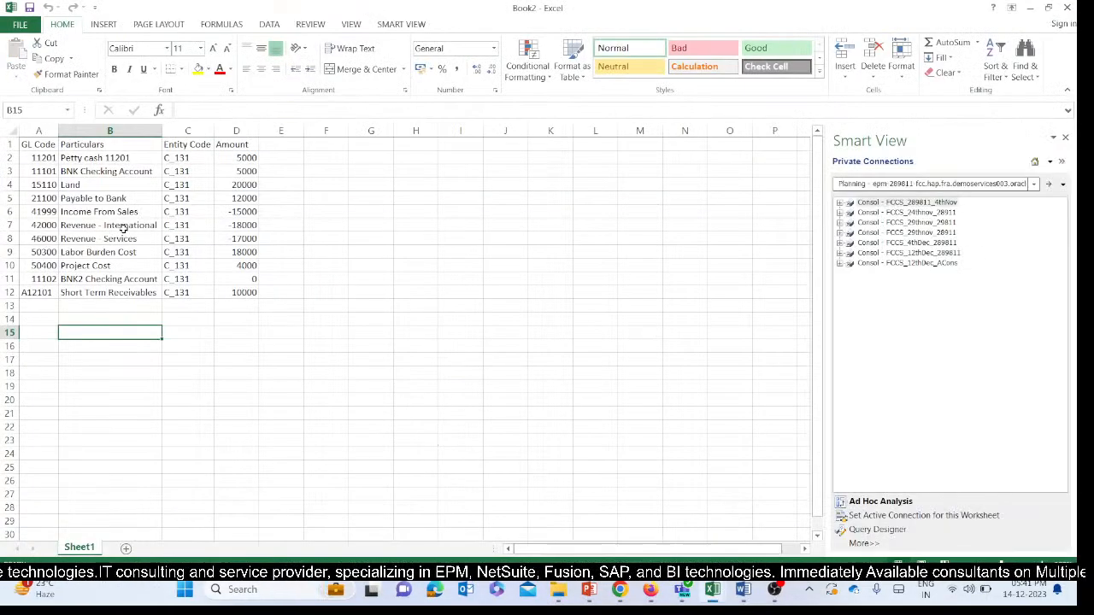
pyautogui.click(146, 292)
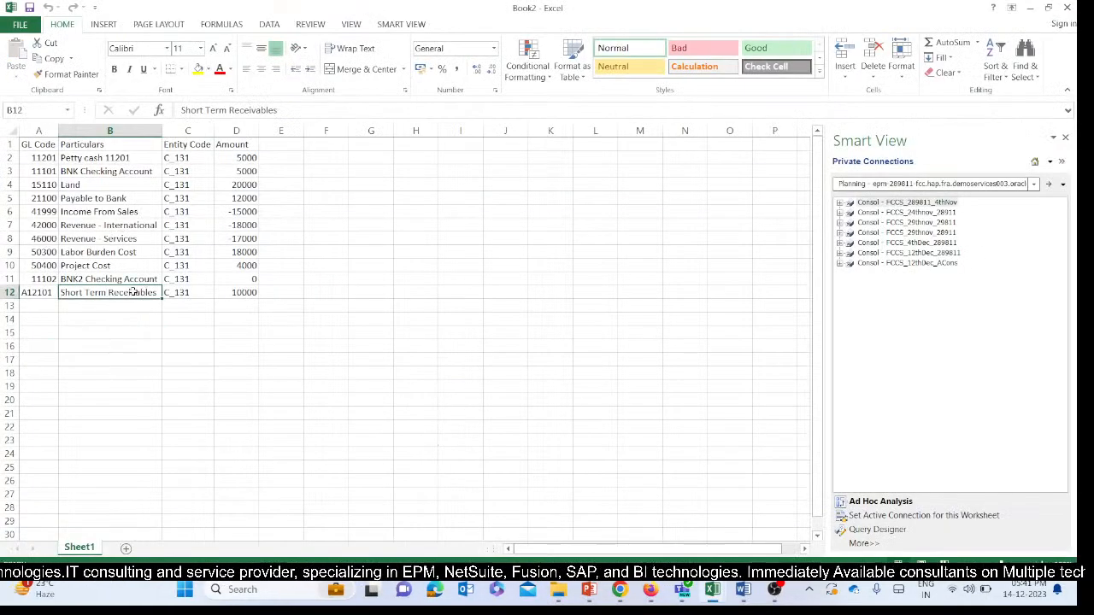
pyautogui.click(31, 297)
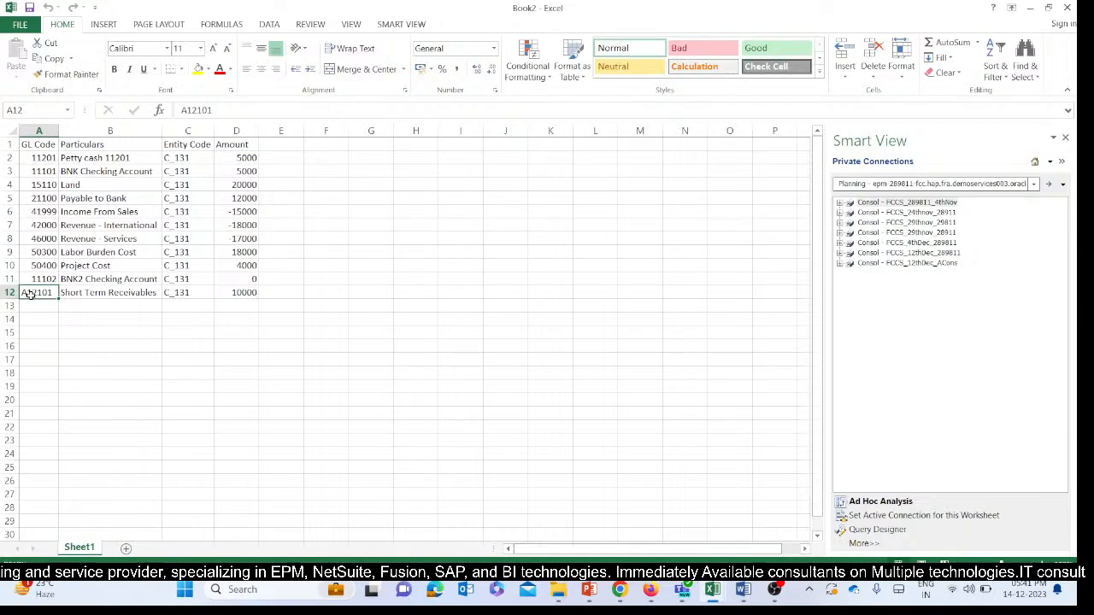
pyautogui.click(8, 292)
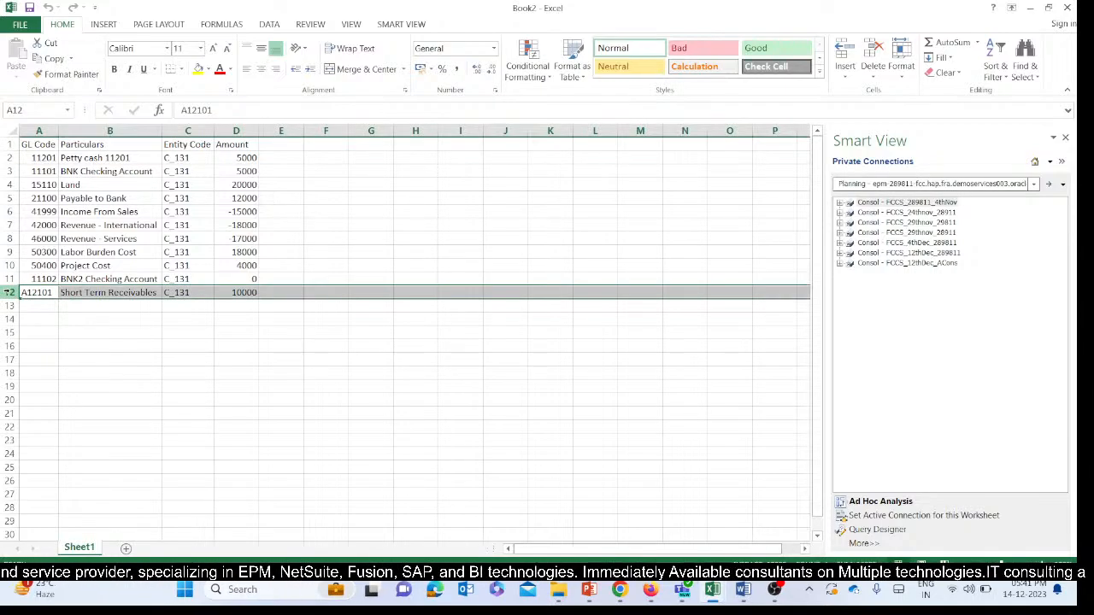
pyautogui.hotkey('ctrl', 'c')
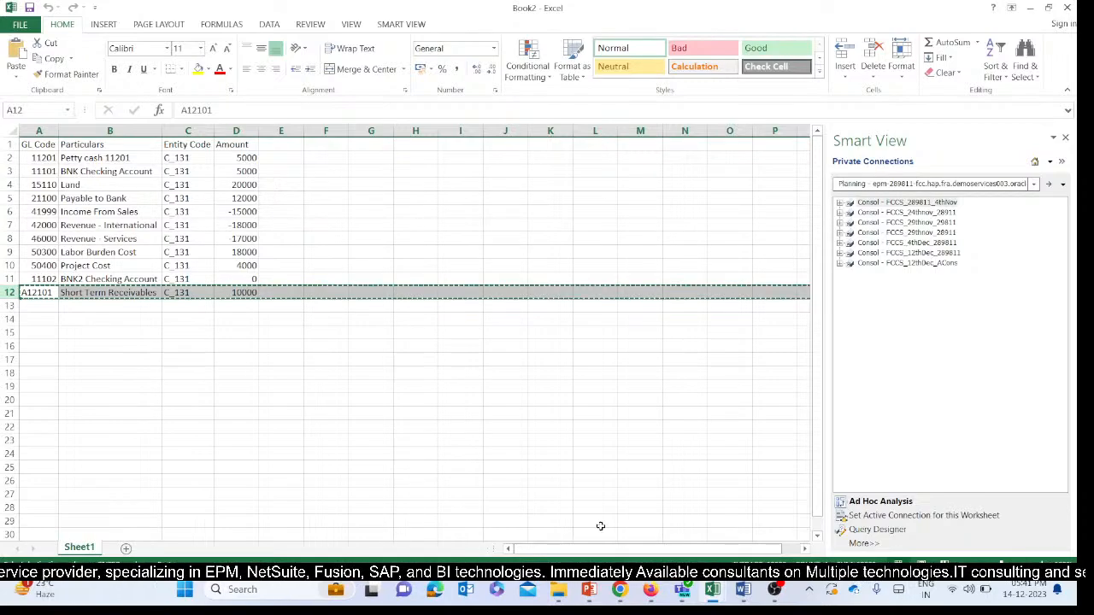
# Paste the copied A12101 row into row 11 of the T164_TB_DMUpload_Negativesign1 workbook.
pyautogui.moveTo(650, 589)
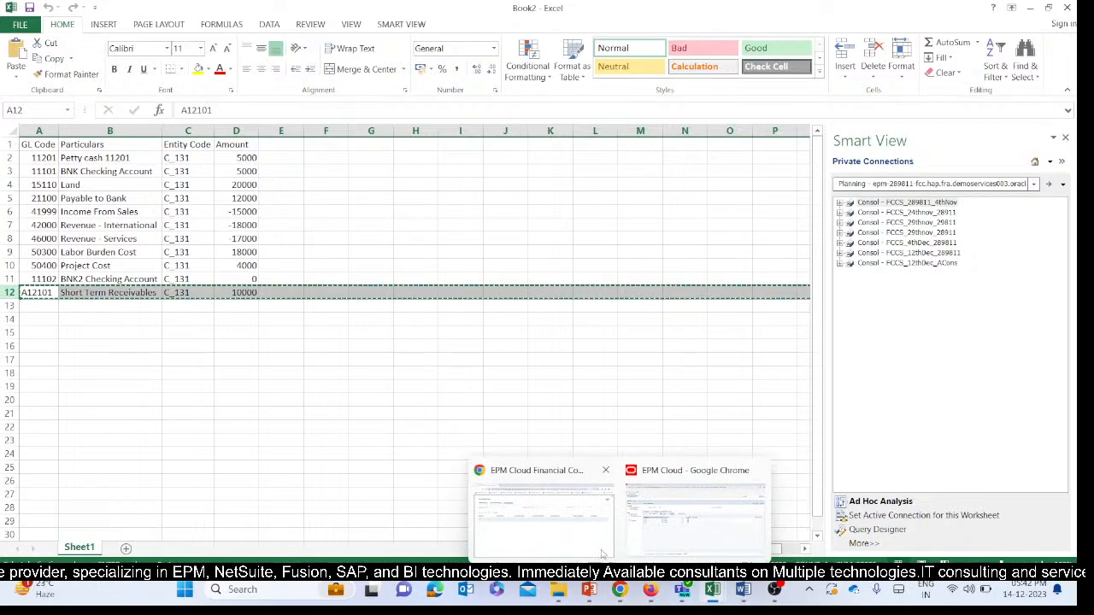
pyautogui.click(642, 533)
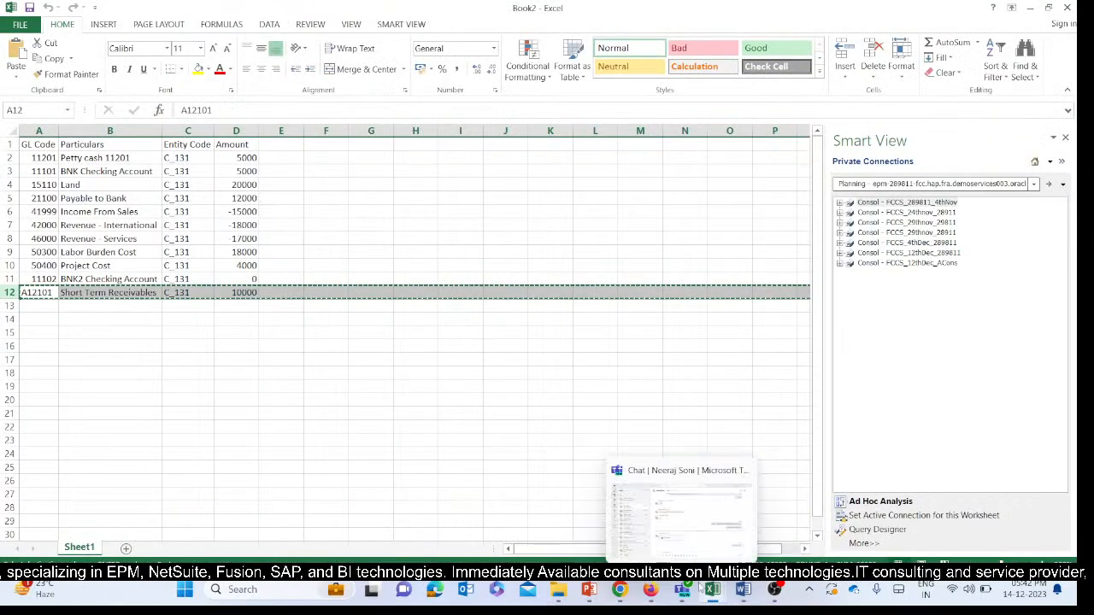
pyautogui.moveTo(713, 590)
pyautogui.click(460, 506)
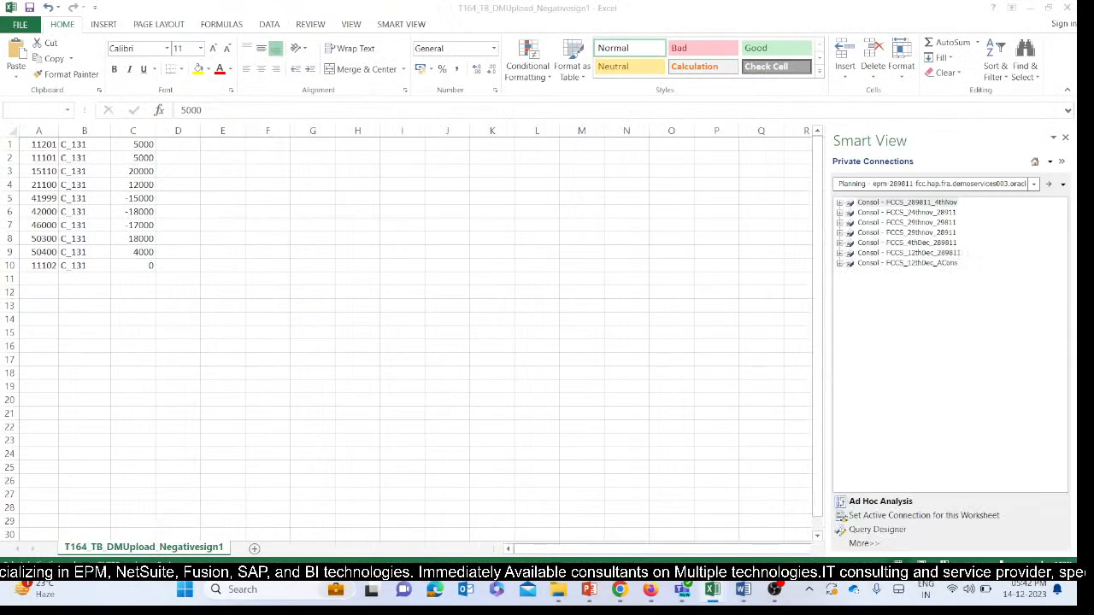
pyautogui.click(9, 278)
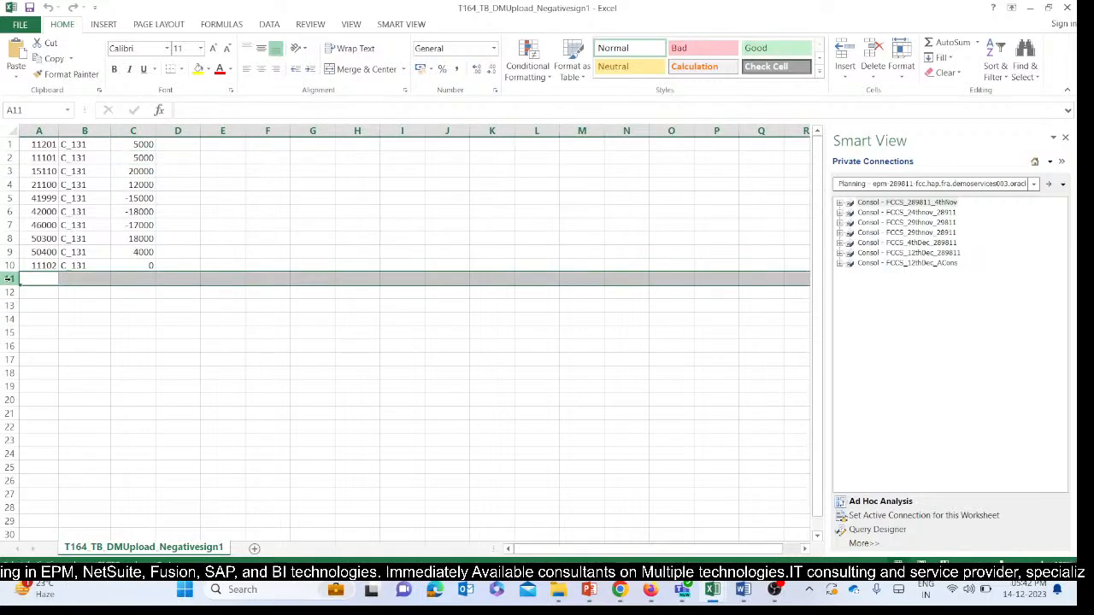
pyautogui.hotkey('ctrl', 'v')
# Move entity C_131 and amount 10000 in row 11 into columns B and C, replacing the Short Term Receivables description.
pyautogui.click(83, 279)
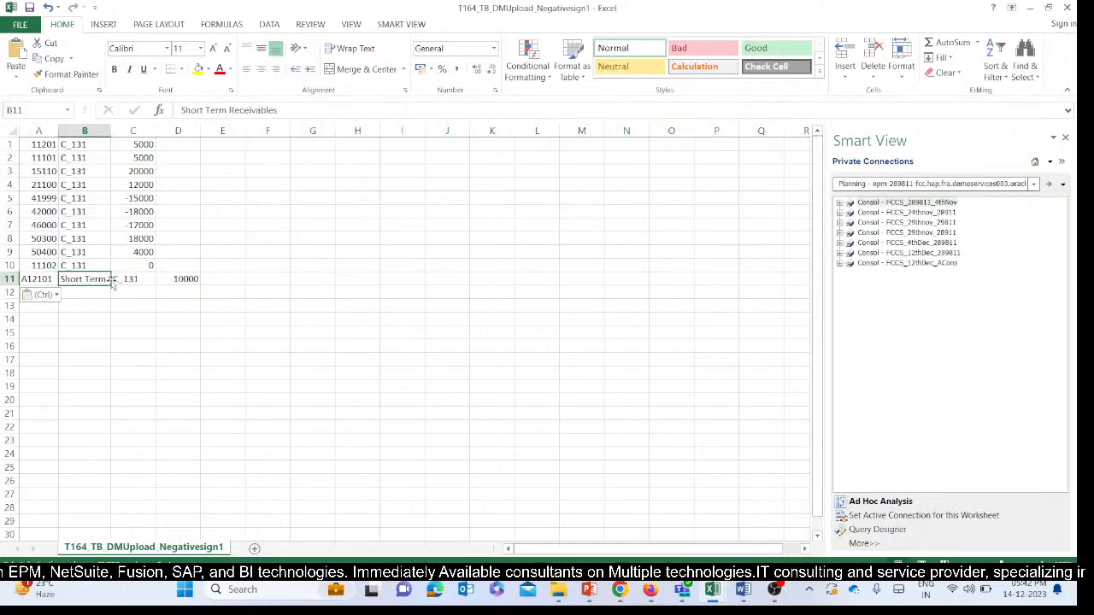
pyautogui.moveTo(128, 279); pyautogui.dragTo(195, 278)
pyautogui.hotkey('ctrl', 'c')
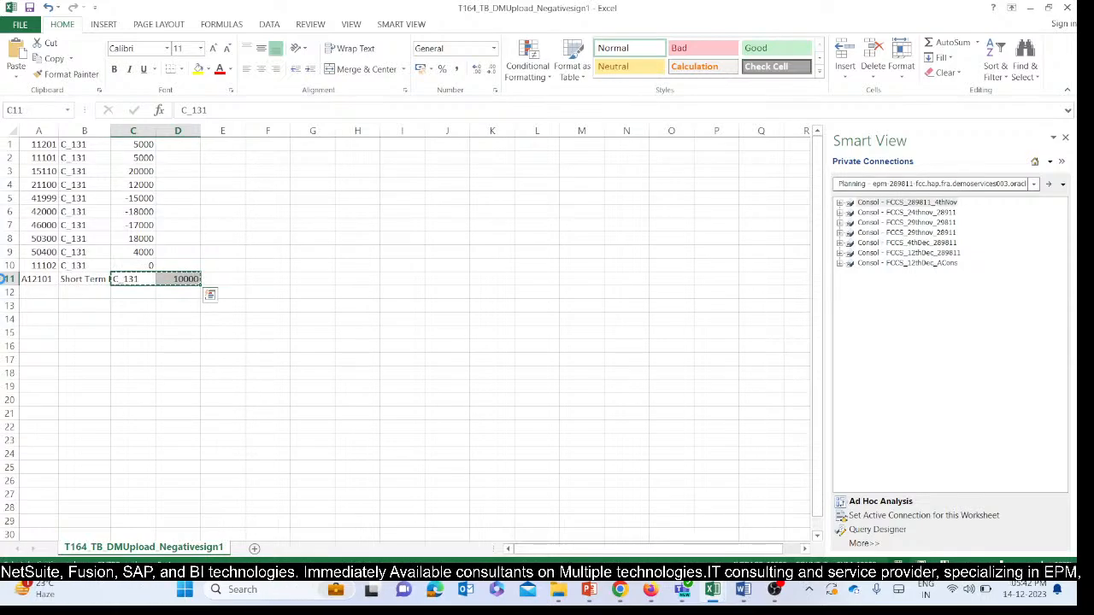
pyautogui.click(73, 280)
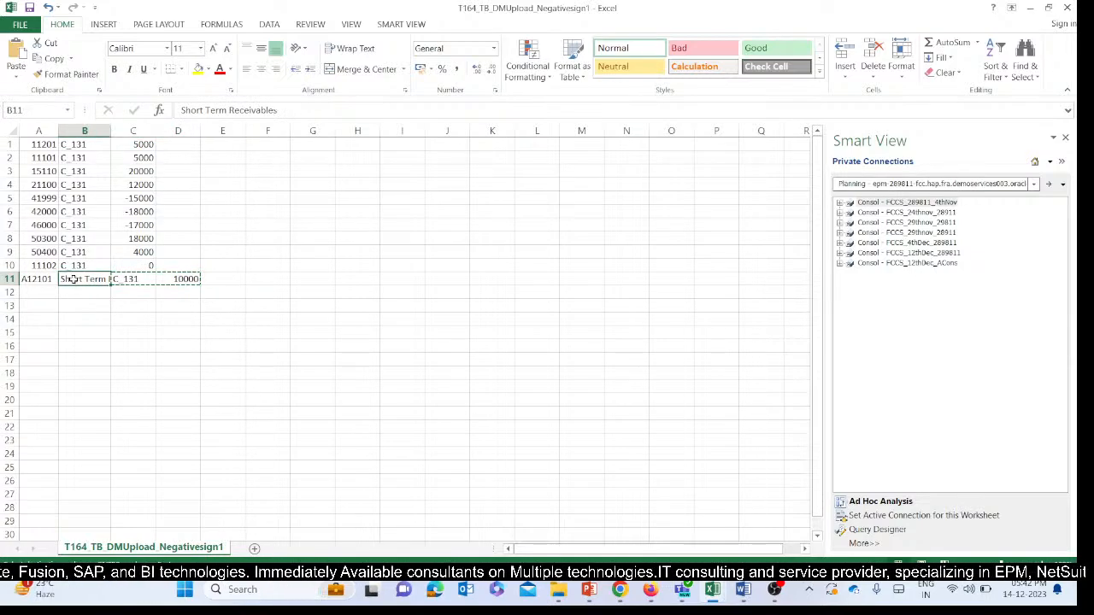
pyautogui.hotkey('ctrl', 'v')
pyautogui.click(100, 305)
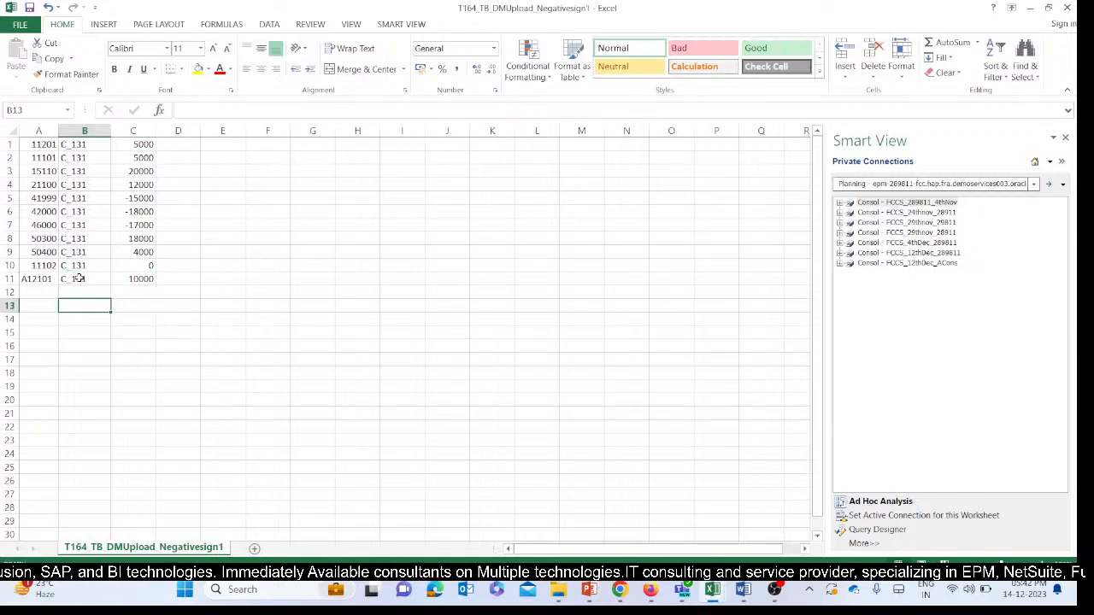
pyautogui.click(80, 279)
pyautogui.click(37, 279)
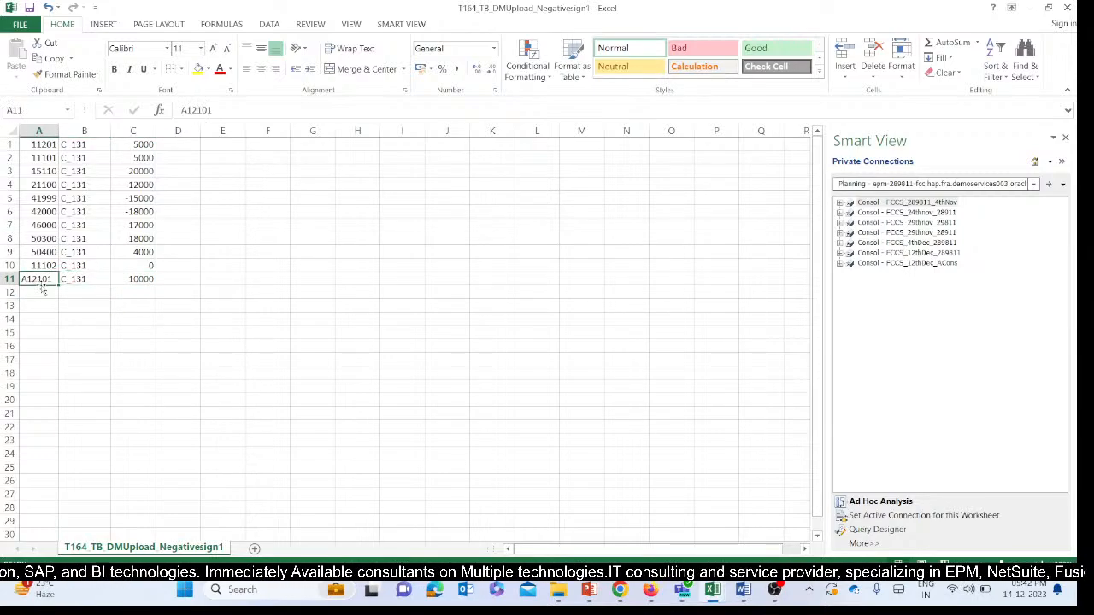
# Read the source and target accounts on the T165 slide in the FCCs Ppt 14thDec presentation, and return to the T164_TB_DMUpload_Negativesign1 workbook.
pyautogui.click(584, 596)
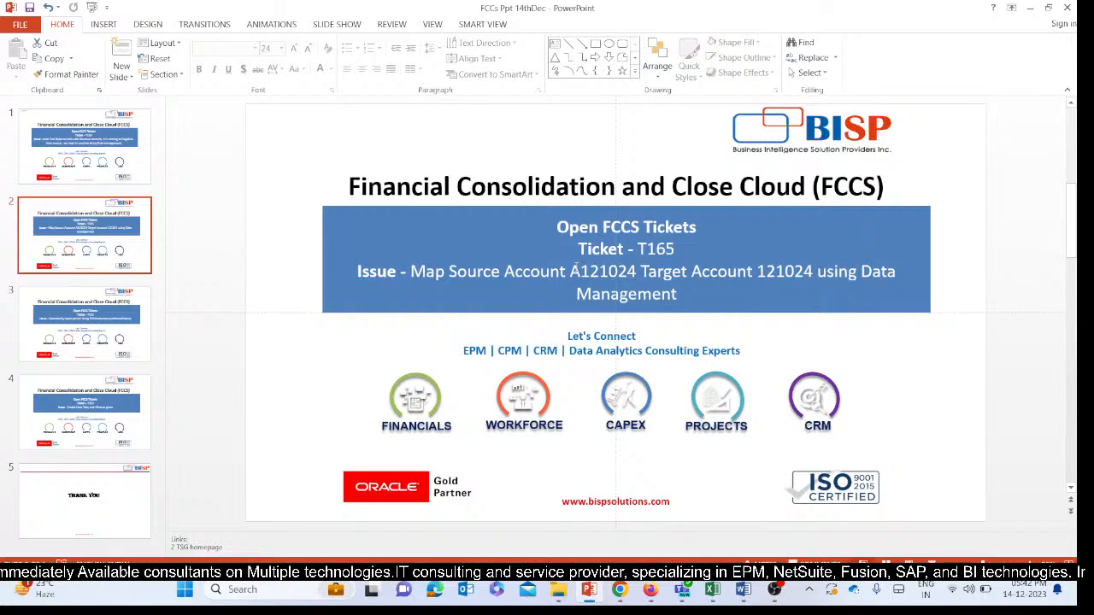
pyautogui.moveTo(580, 271); pyautogui.dragTo(629, 271)
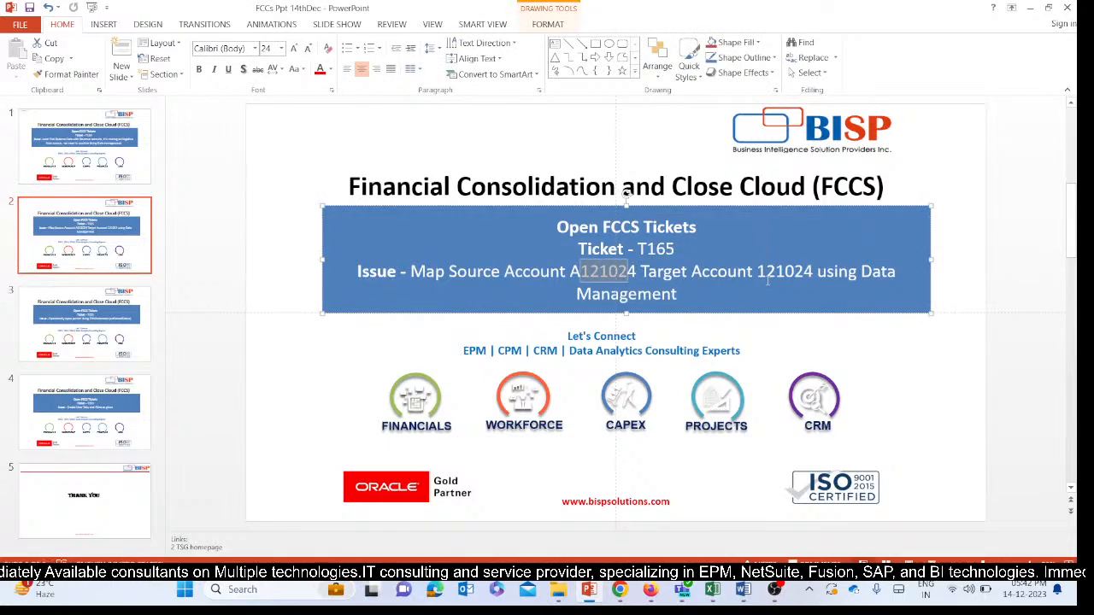
pyautogui.moveTo(766, 272); pyautogui.dragTo(814, 272)
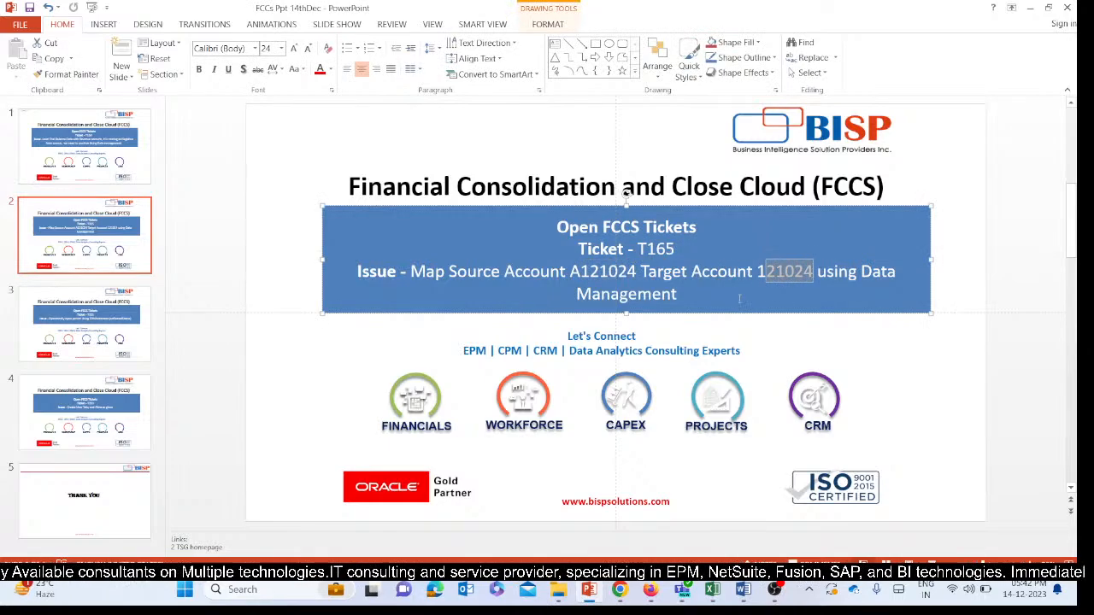
pyautogui.click(717, 295)
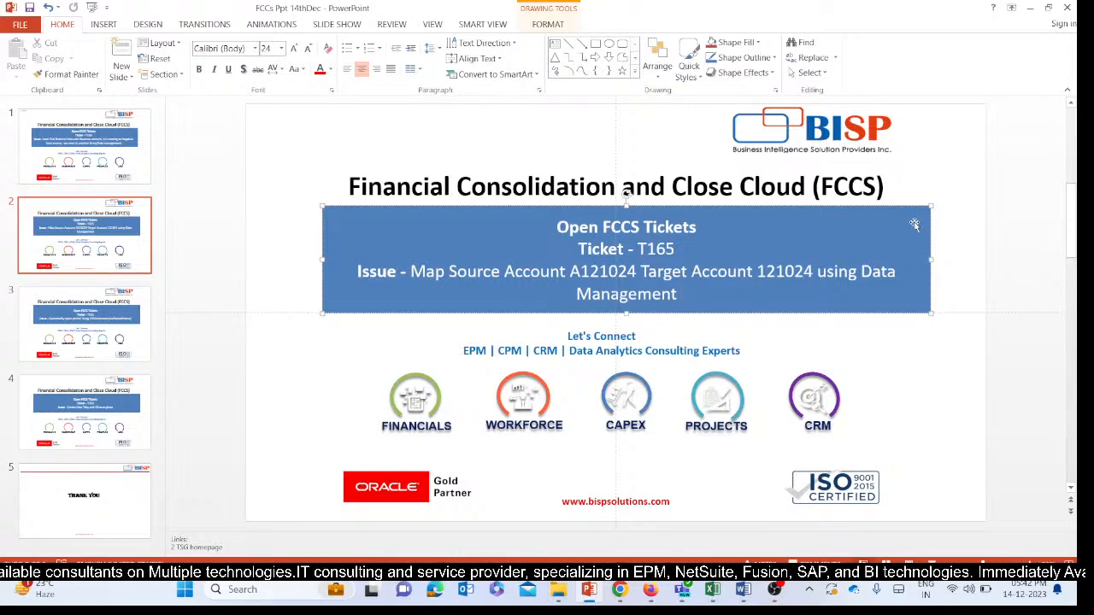
pyautogui.moveTo(767, 270); pyautogui.dragTo(811, 268)
pyautogui.click(789, 288)
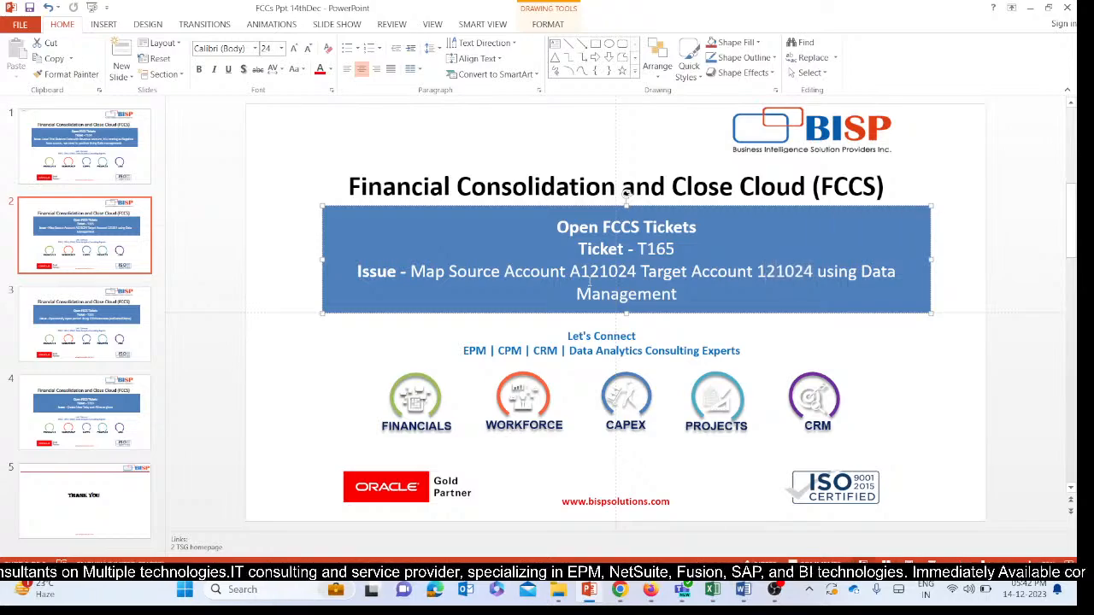
pyautogui.doubleClick(603, 271)
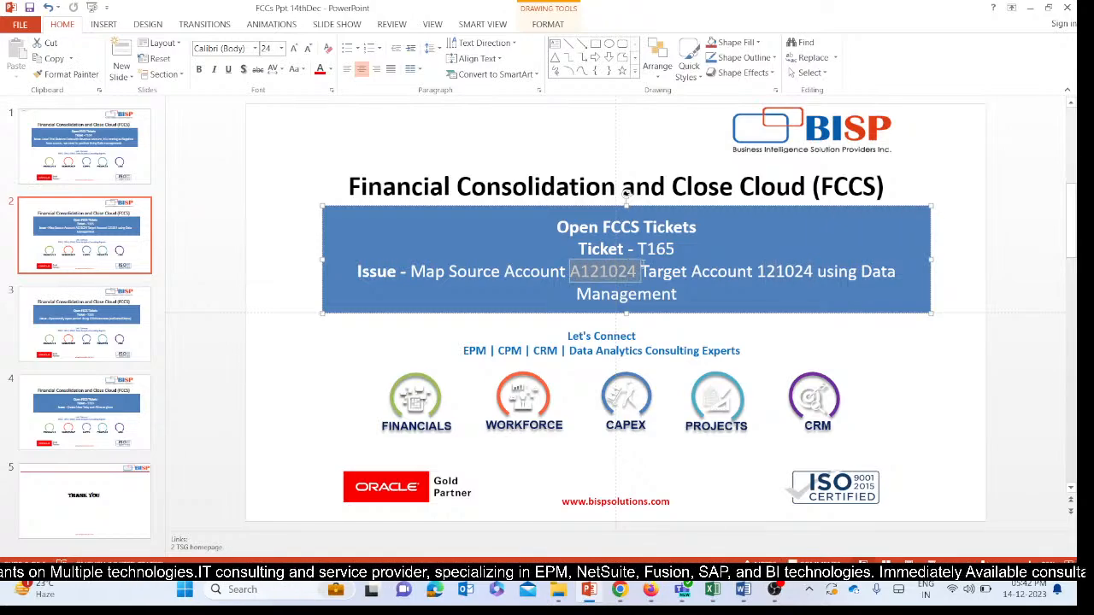
pyautogui.moveTo(767, 271); pyautogui.dragTo(814, 271)
pyautogui.click(785, 275)
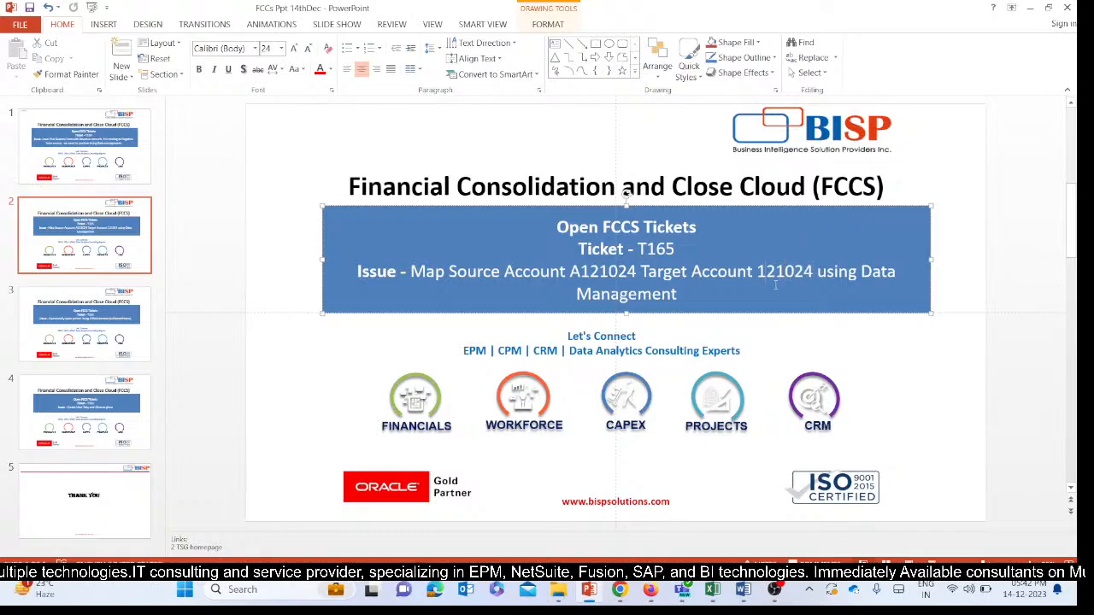
pyautogui.moveTo(620, 590)
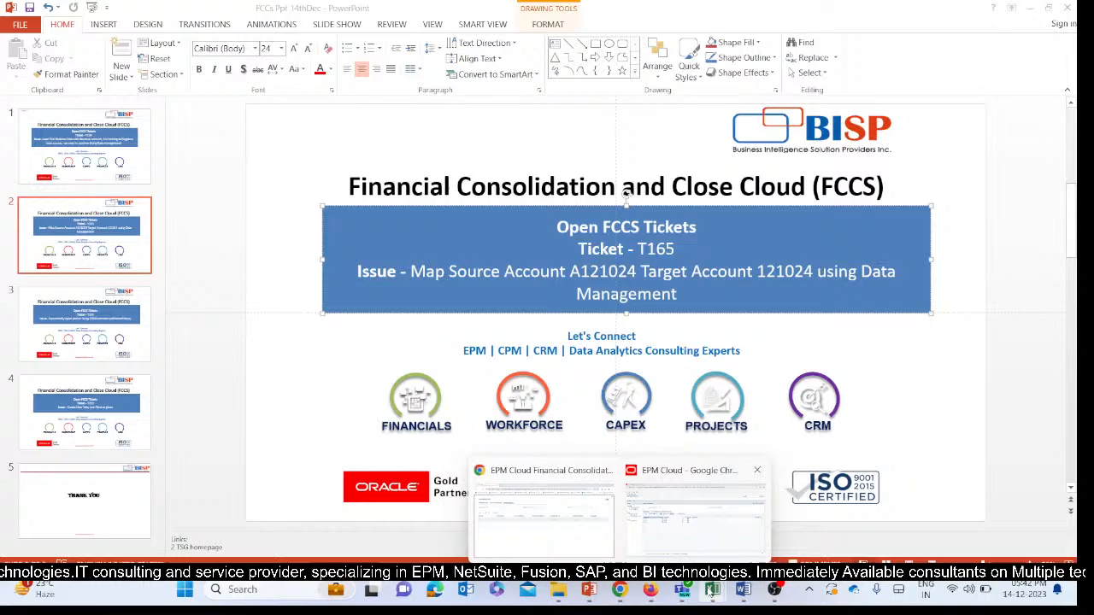
pyautogui.moveTo(712, 590)
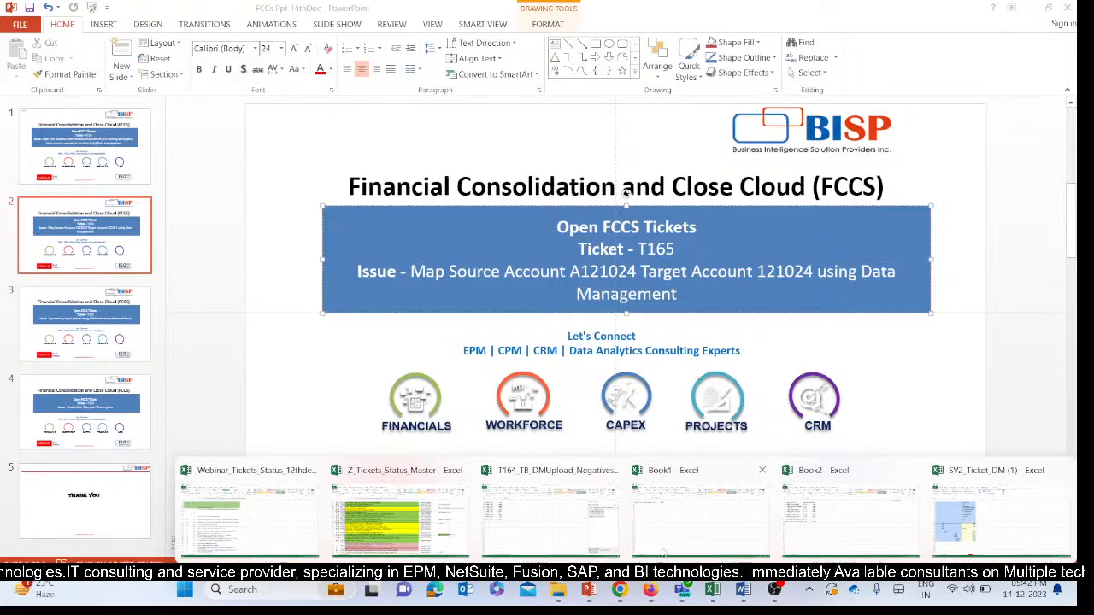
pyautogui.click(528, 491)
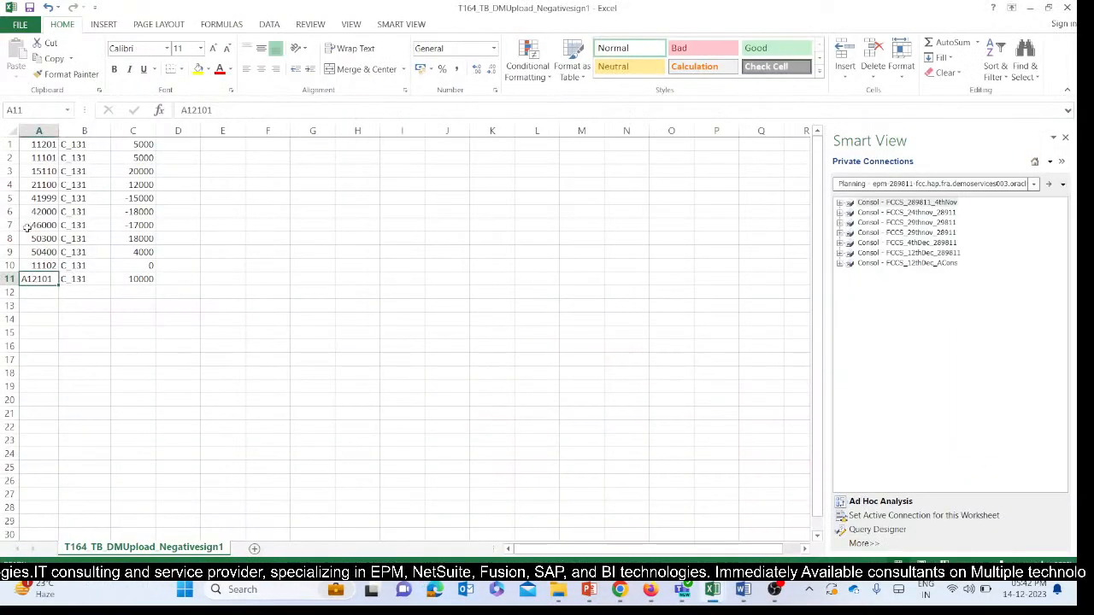
pyautogui.click(20, 24)
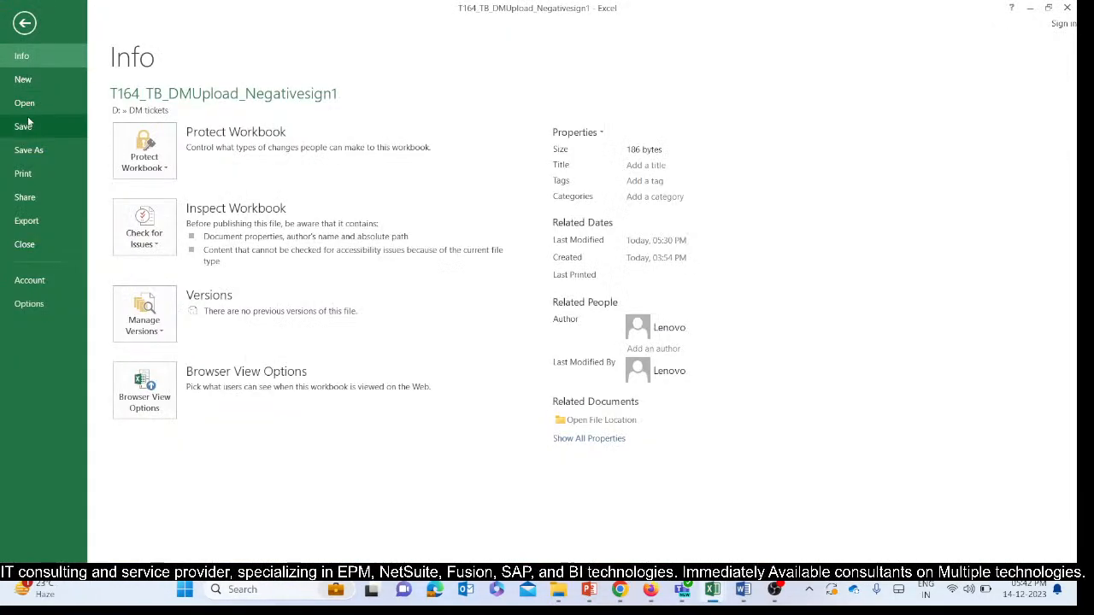
pyautogui.click(24, 125)
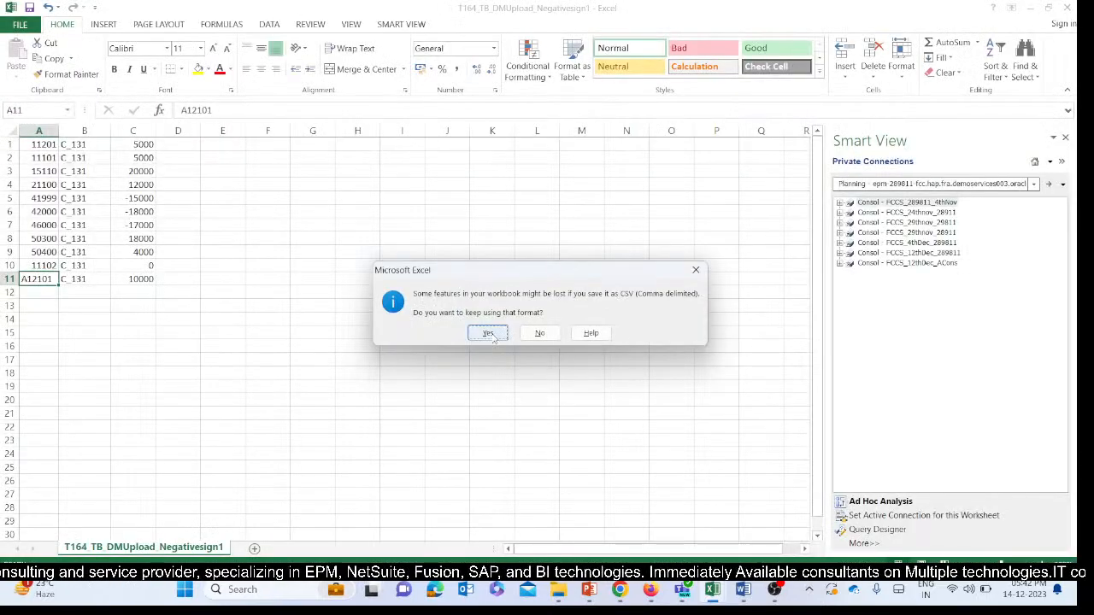
pyautogui.click(696, 270)
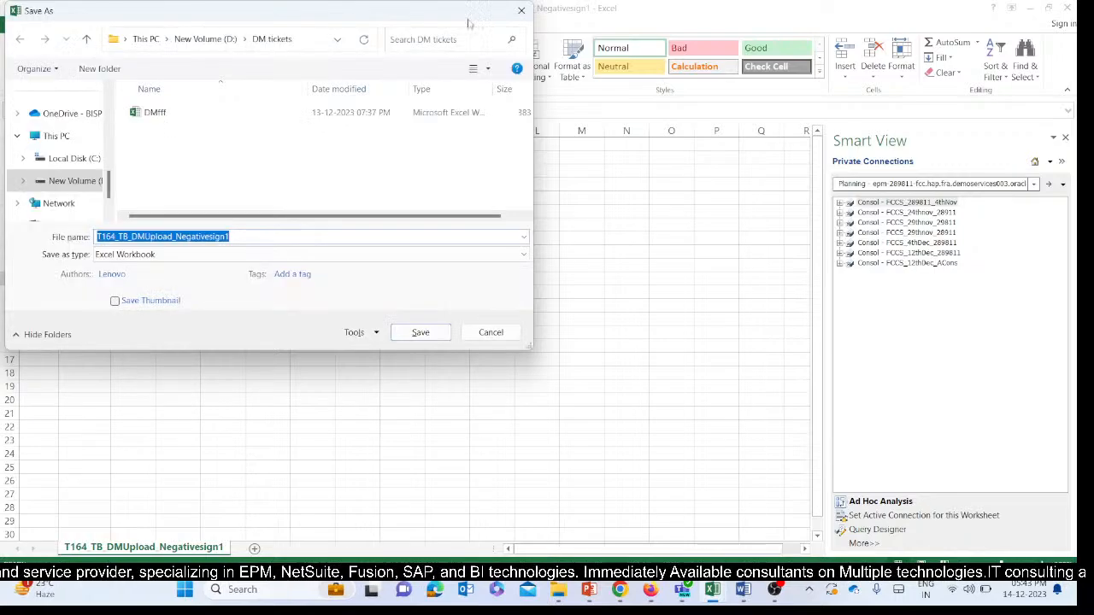
pyautogui.click(522, 9)
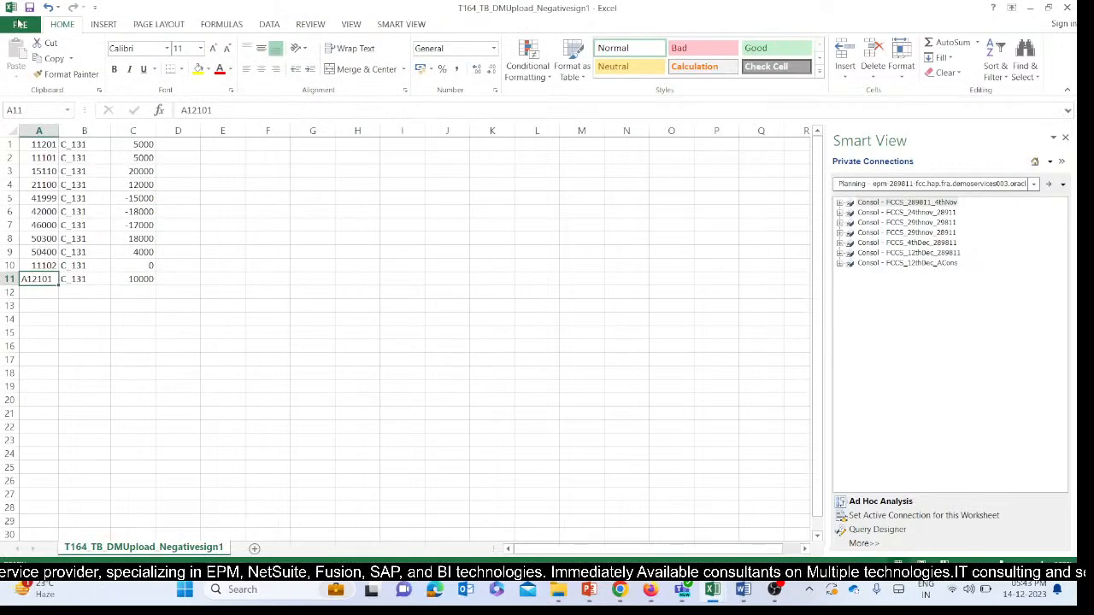
# Save the workbook as a new comma-delimited CSV named T164_TB_DMUpload_A12234_12234 in the DM tickets folder, keeping the CSV format.
pyautogui.click(20, 24)
pyautogui.click(48, 158)
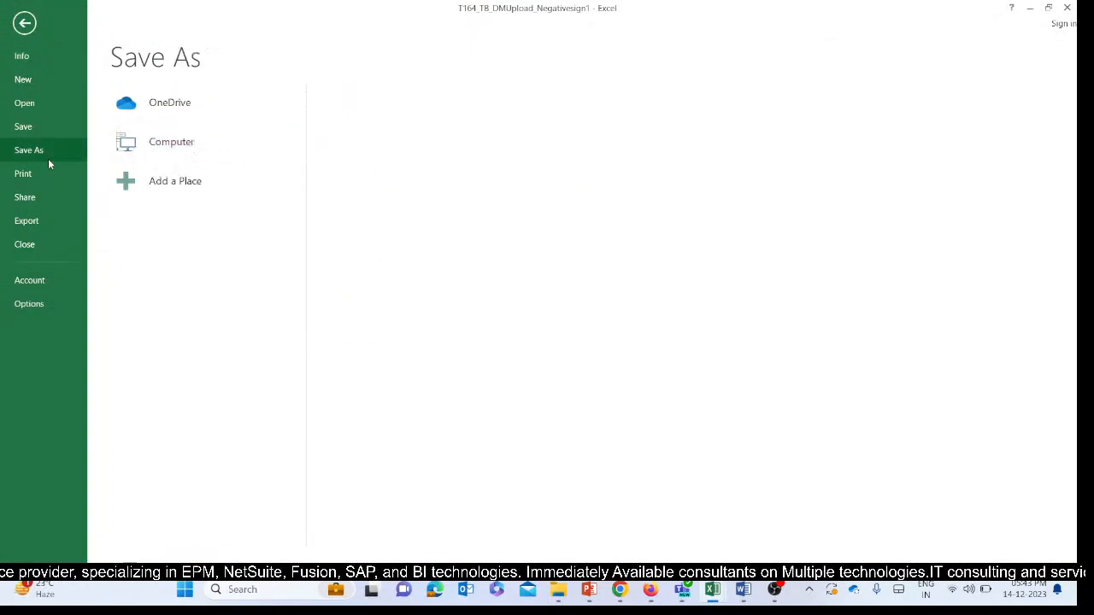
pyautogui.doubleClick(233, 158)
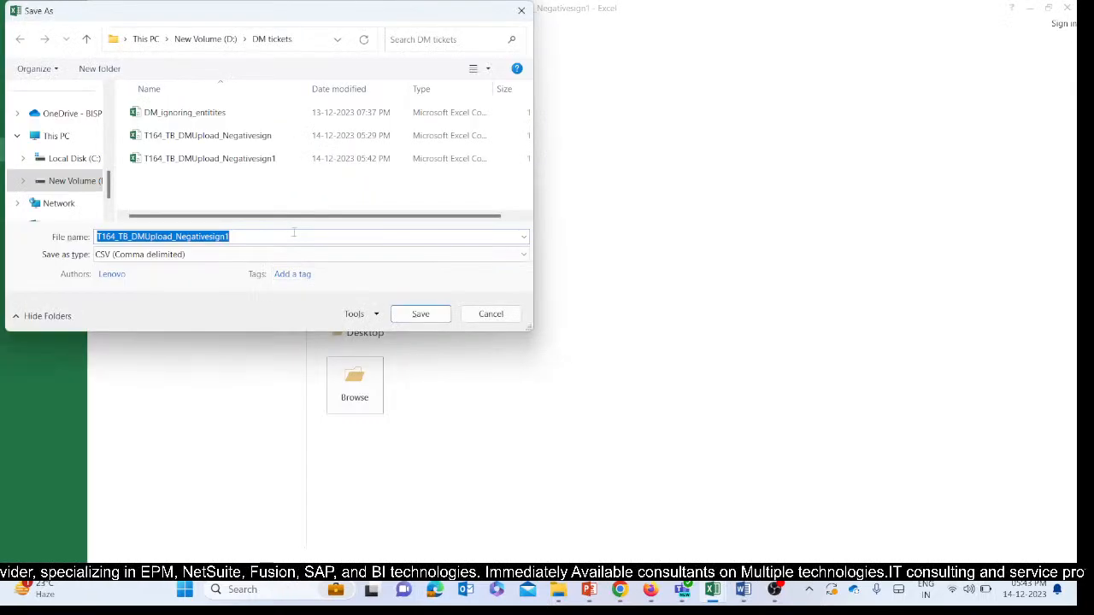
pyautogui.click(262, 237)
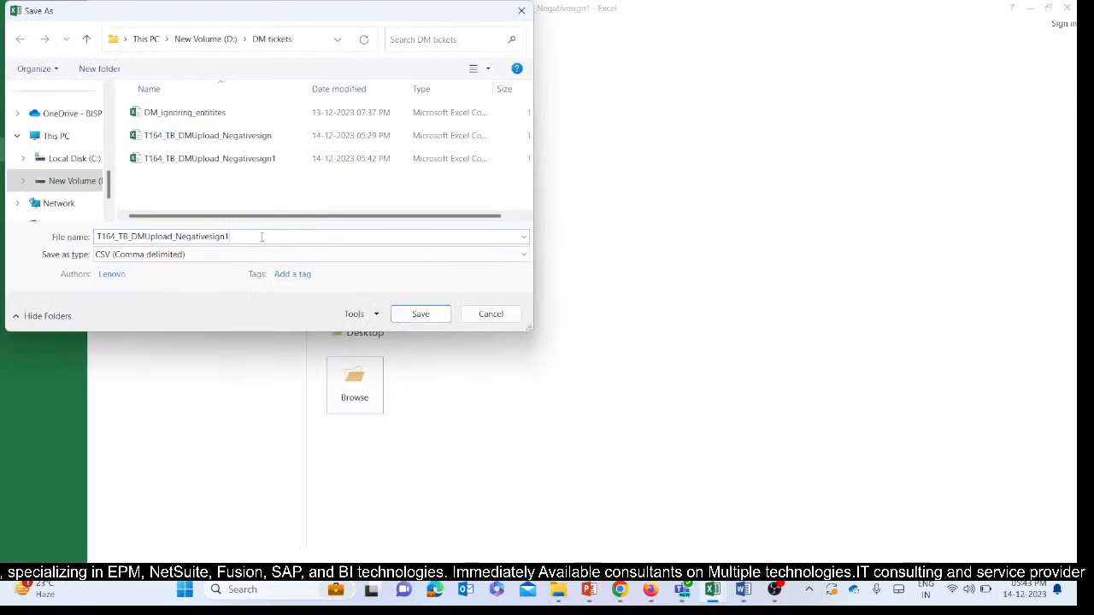
pyautogui.press('BackSpace')
pyautogui.press('BackSpace')
pyautogui.press('BackSpace')
pyautogui.press('BackSpace')
pyautogui.press('BackSpace')
pyautogui.press('BackSpace')
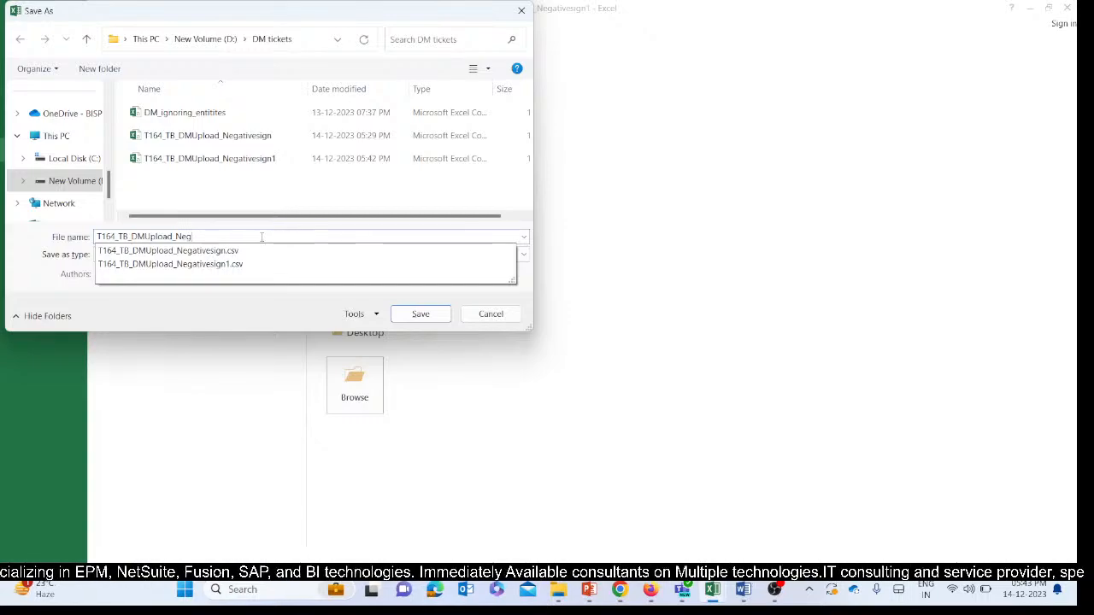
pyautogui.write('A12234_12234')
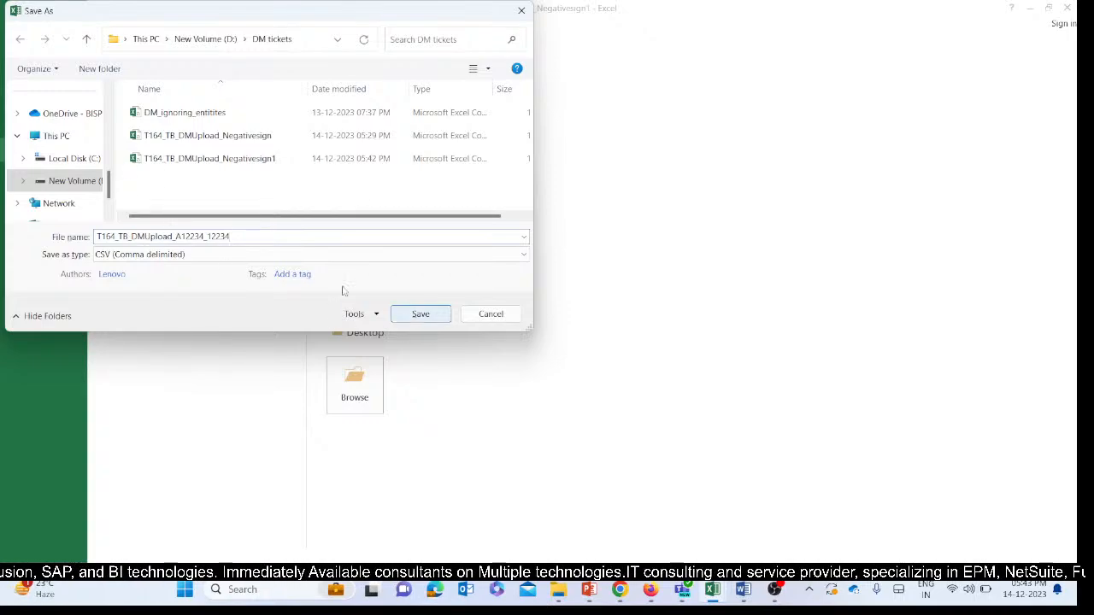
pyautogui.click(421, 315)
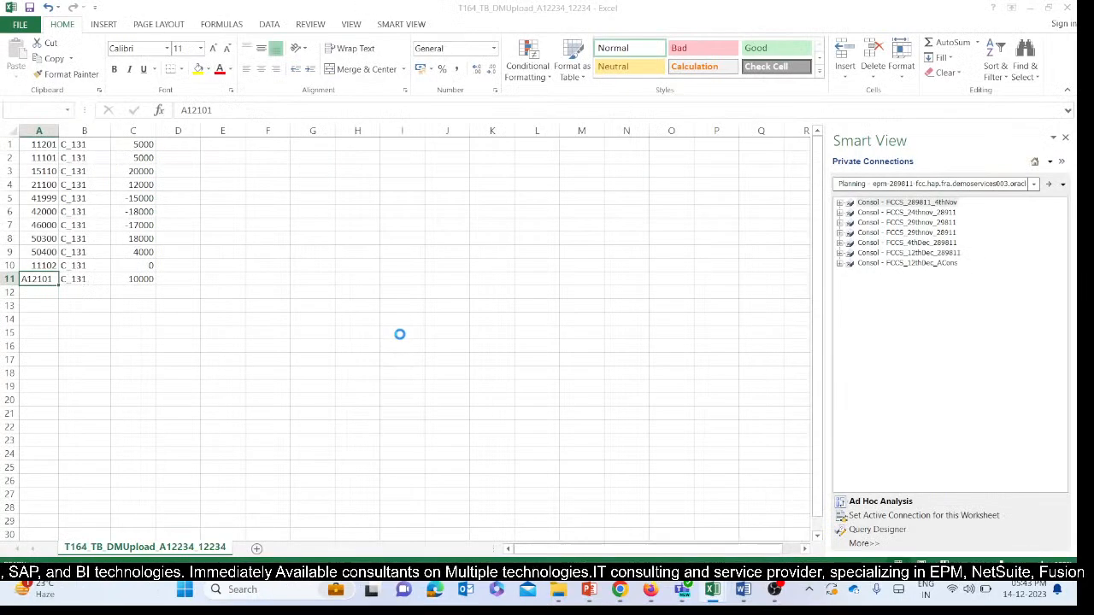
pyautogui.click(487, 333)
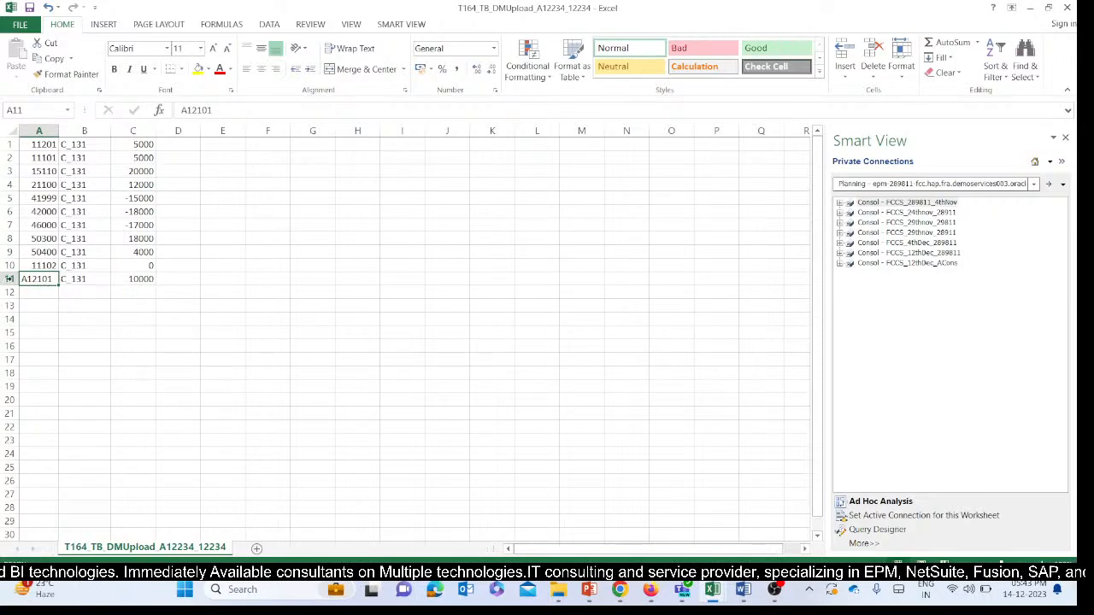
# Copy account code A12101 from row 11 and enter it as the source value of a new explicit Account mapping in Data Management.
pyautogui.click(69, 283)
pyautogui.click(28, 278)
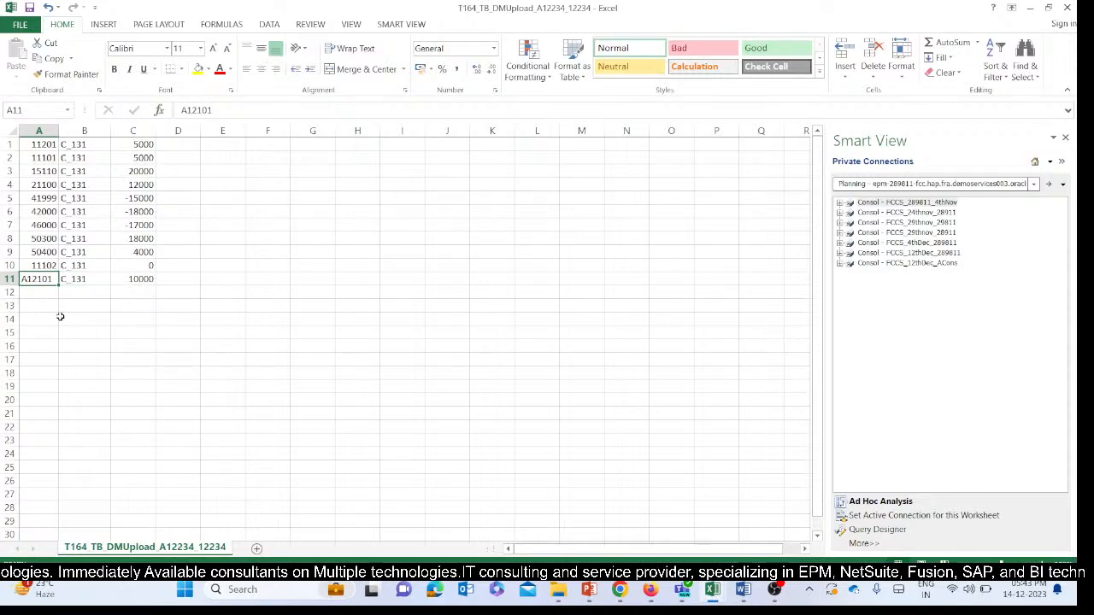
pyautogui.hotkey('ctrl', 'c')
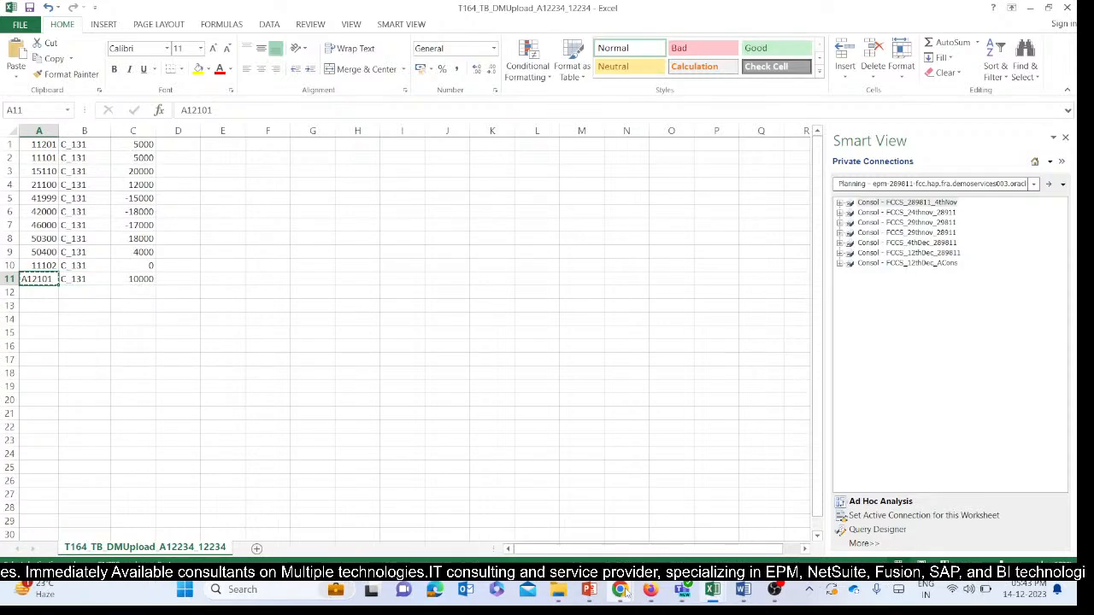
pyautogui.moveTo(620, 590)
pyautogui.click(647, 522)
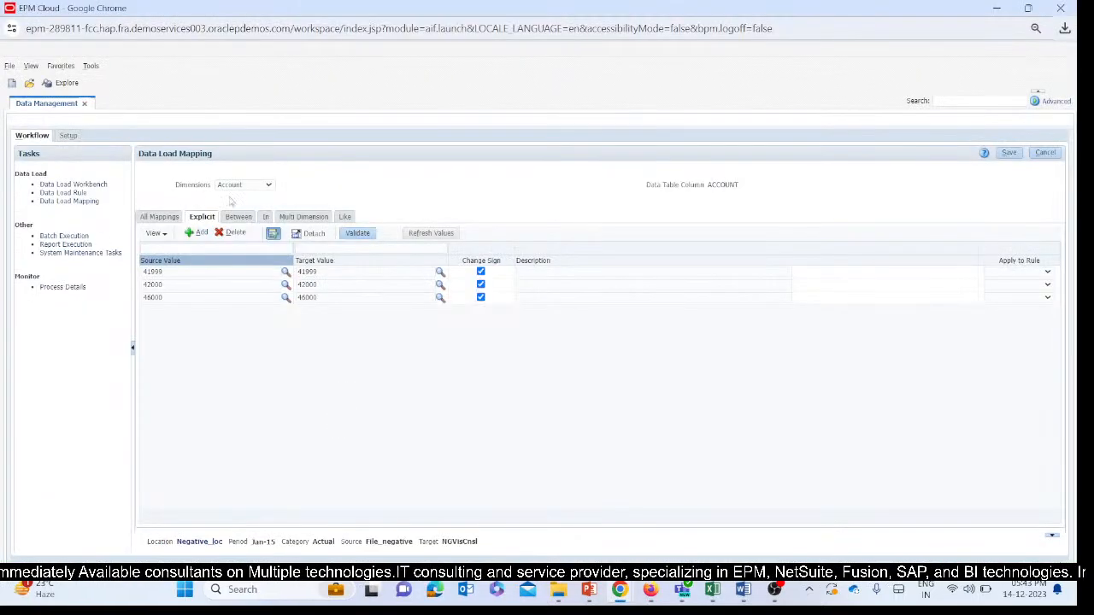
pyautogui.click(191, 234)
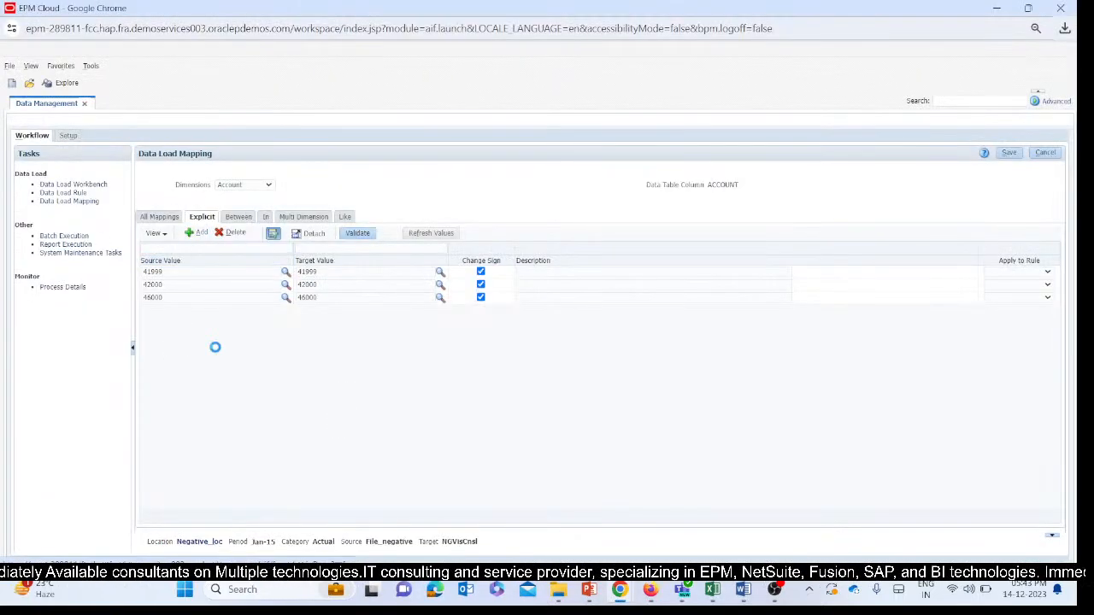
pyautogui.click(200, 271)
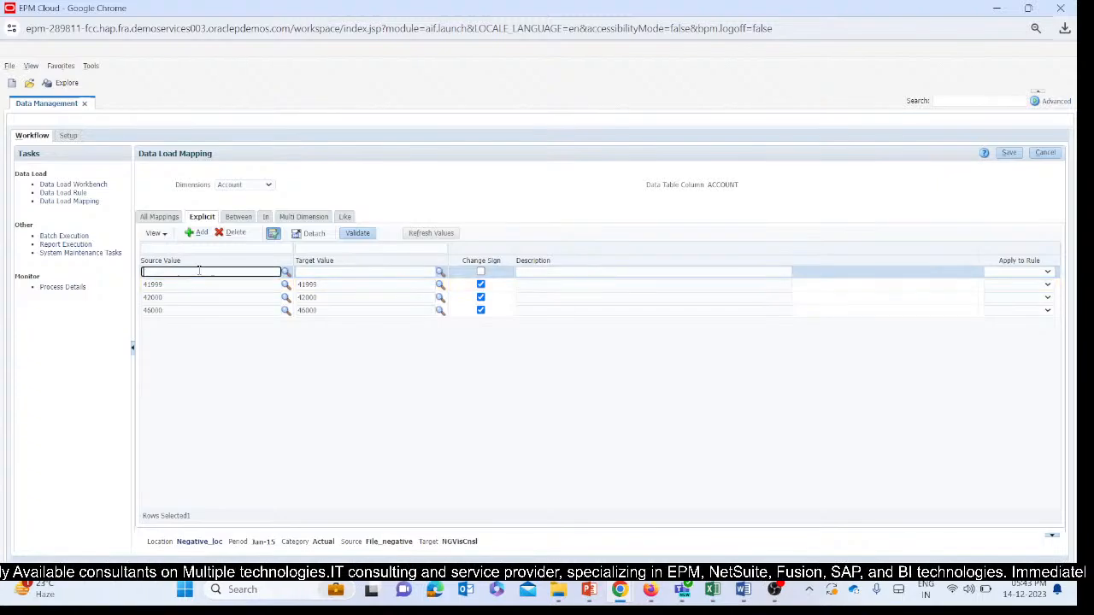
pyautogui.write('A12101')
pyautogui.press('Tab')
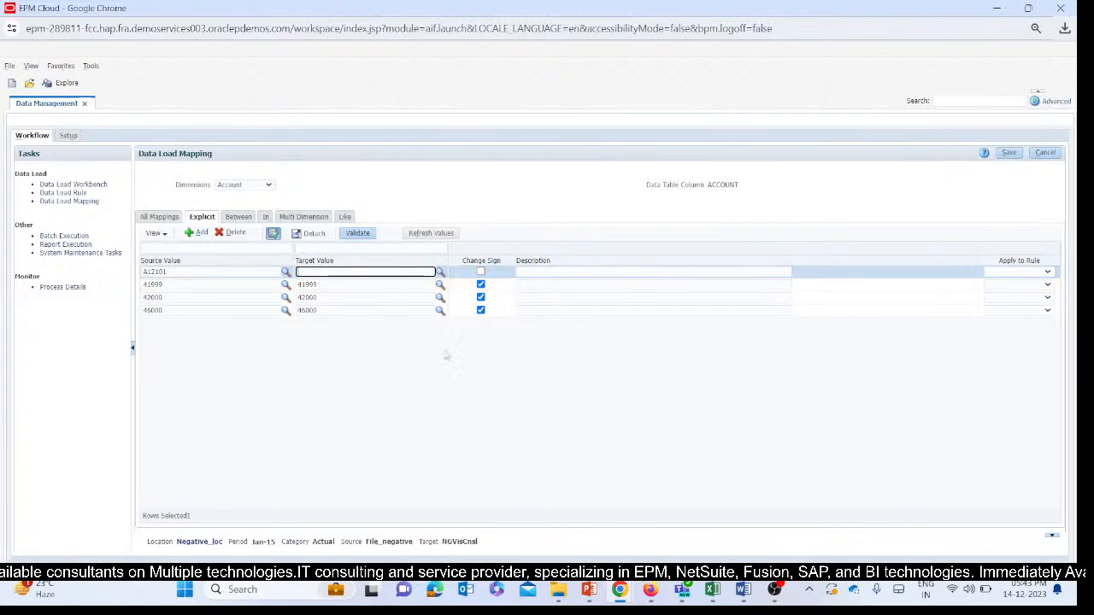
# Check the A12101 row in the Book2 workbook, set the new mapping's target value to 12101 in Data Management, and save the mapping.
pyautogui.moveTo(725, 590)
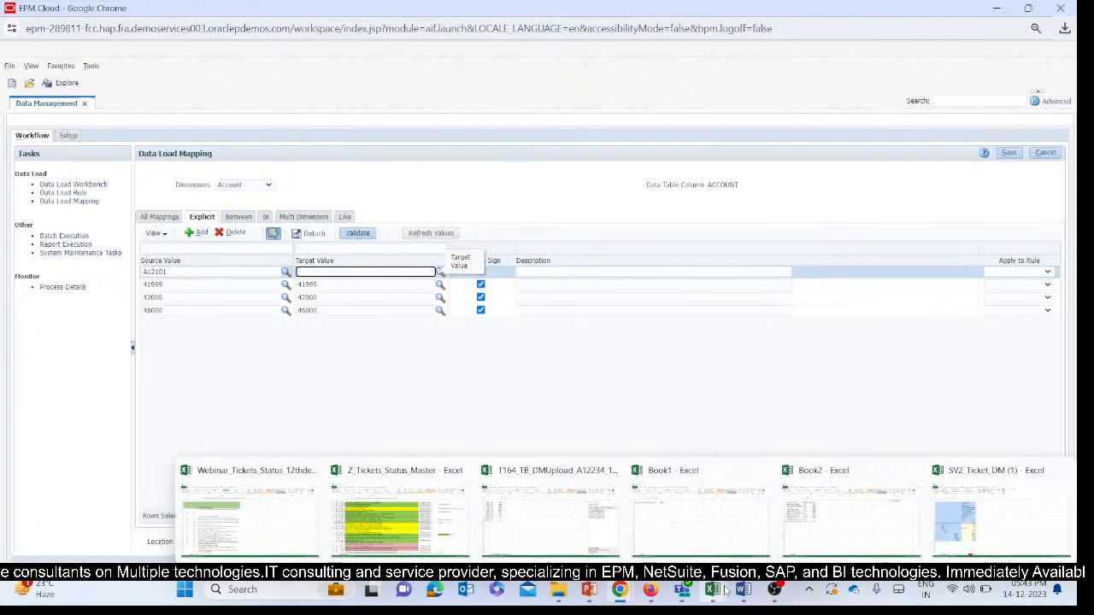
pyautogui.click(846, 512)
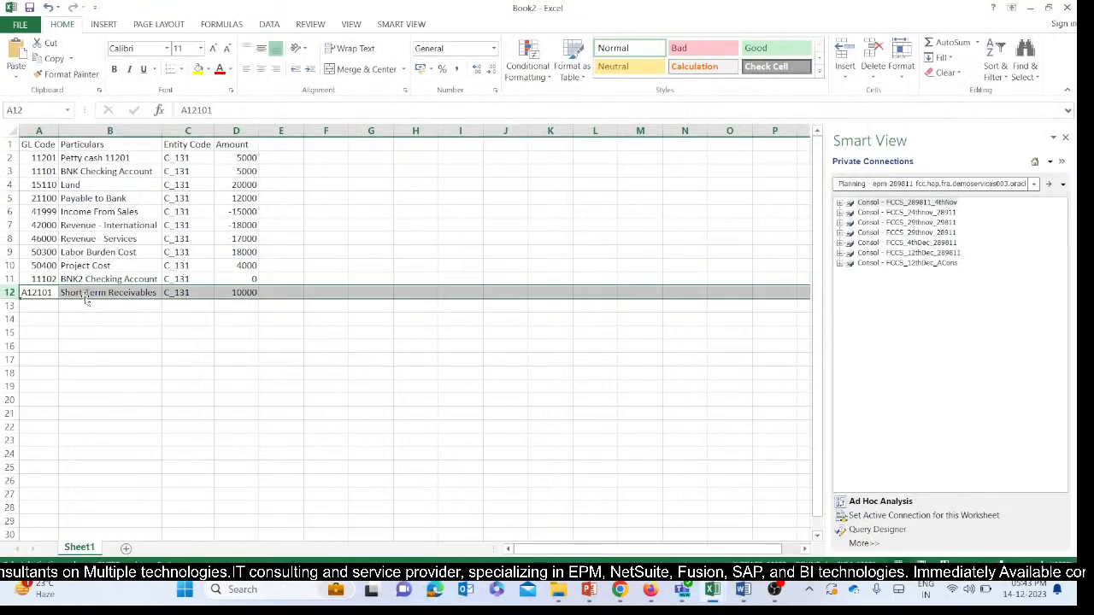
pyautogui.moveTo(620, 591)
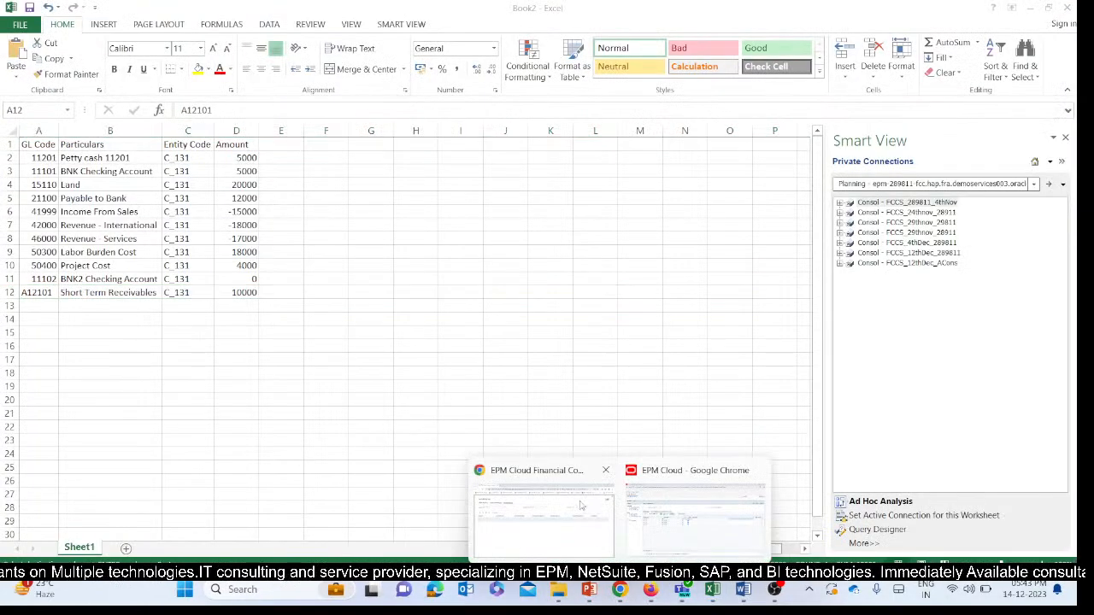
pyautogui.moveTo(712, 590)
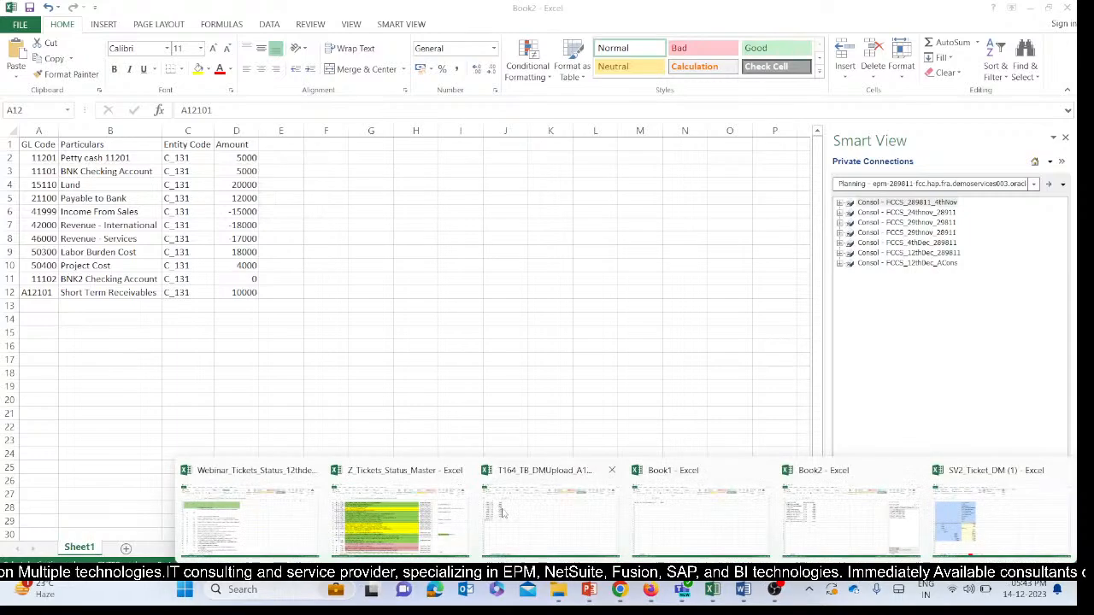
pyautogui.moveTo(544, 530)
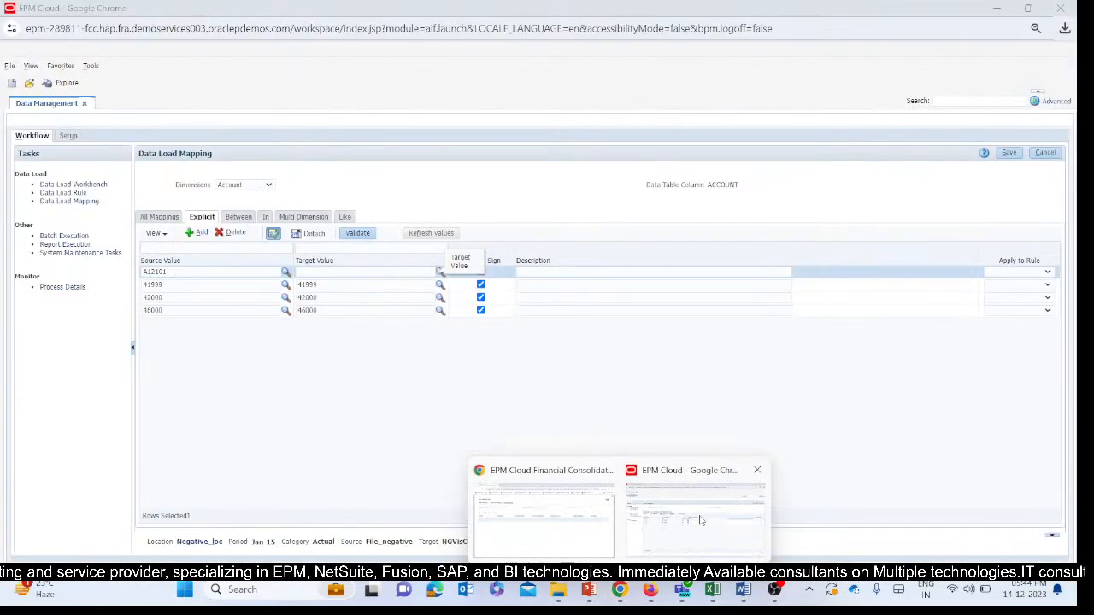
pyautogui.click(700, 520)
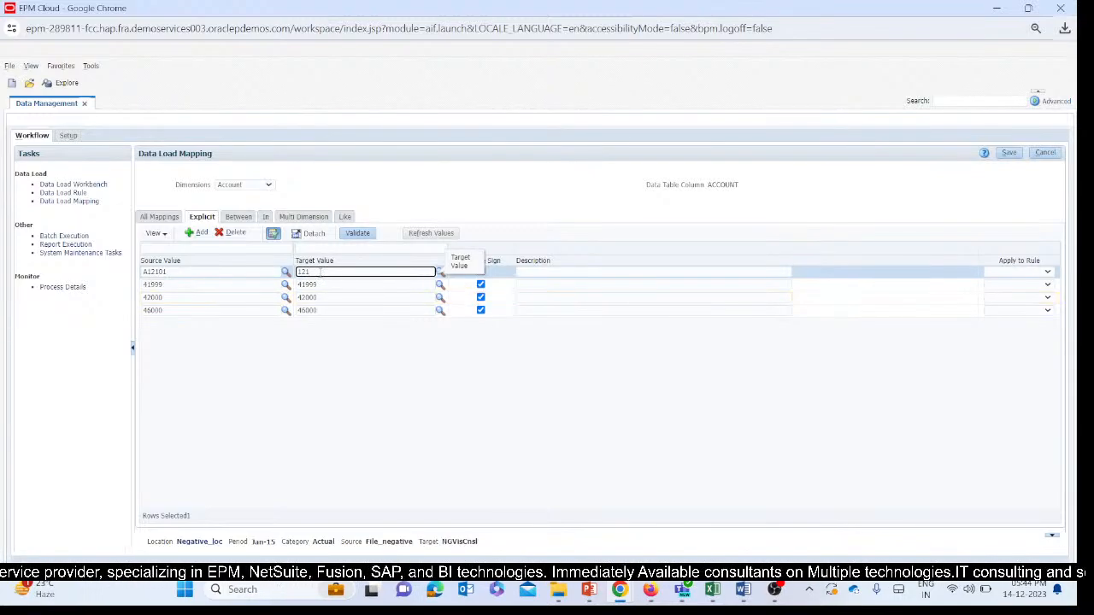
pyautogui.click(443, 391)
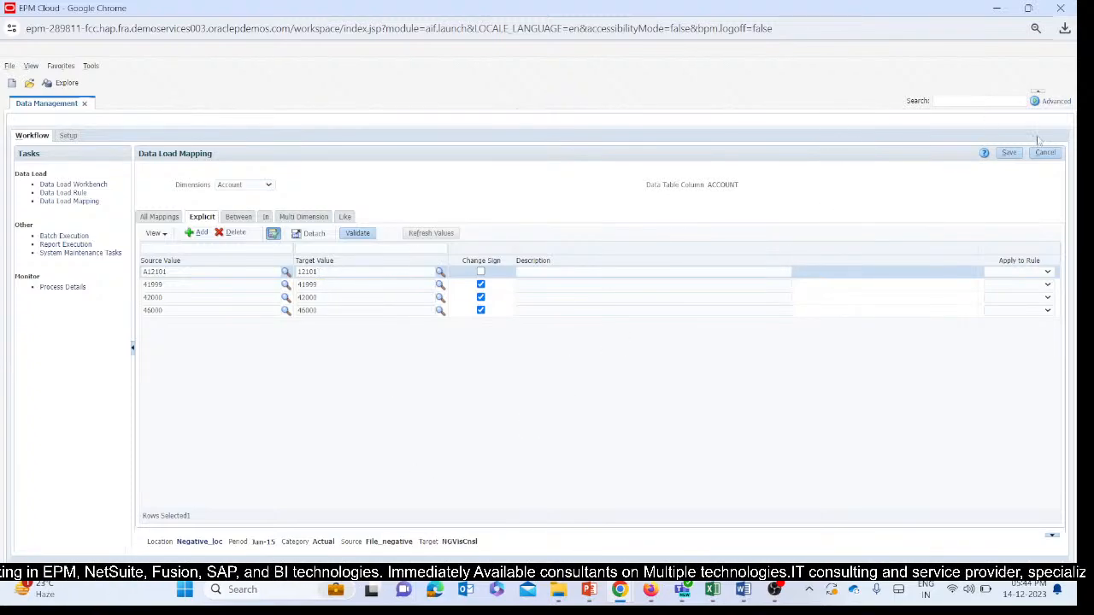
pyautogui.click(1017, 155)
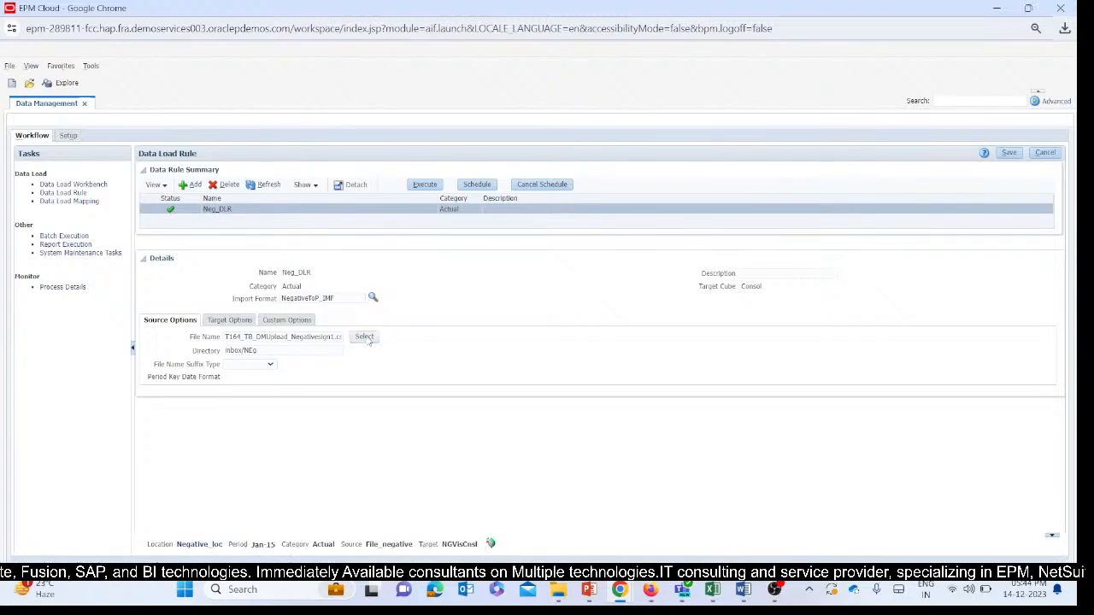
# Open the source file selection of the Neg_DLR data load rule and browse to the NEg folder inside inbox.
pyautogui.click(365, 337)
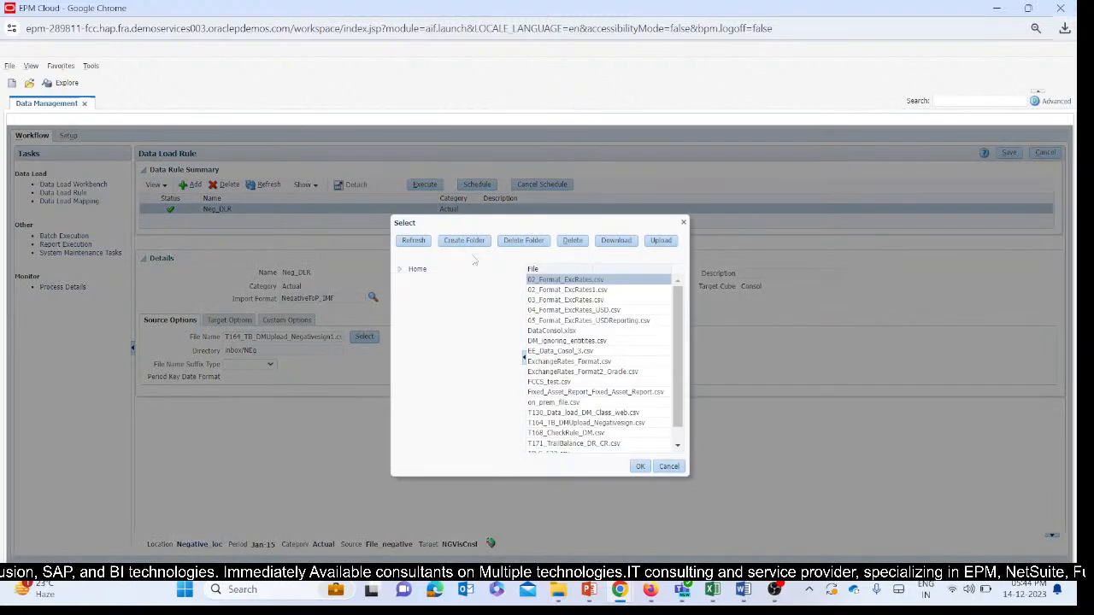
pyautogui.click(398, 269)
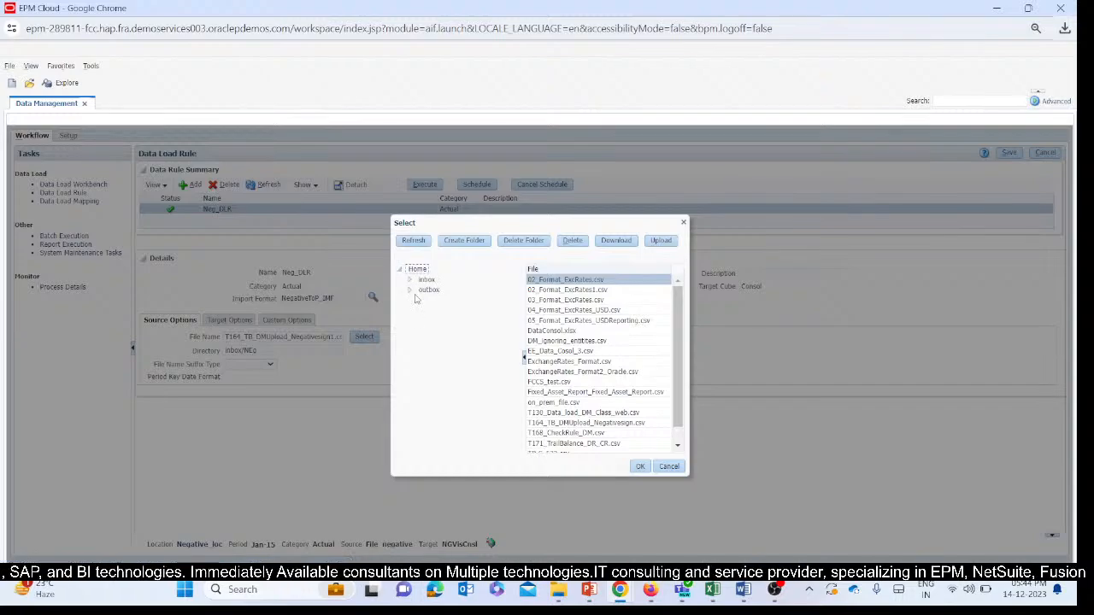
pyautogui.click(410, 279)
pyautogui.scroll(-5, 448, 399)
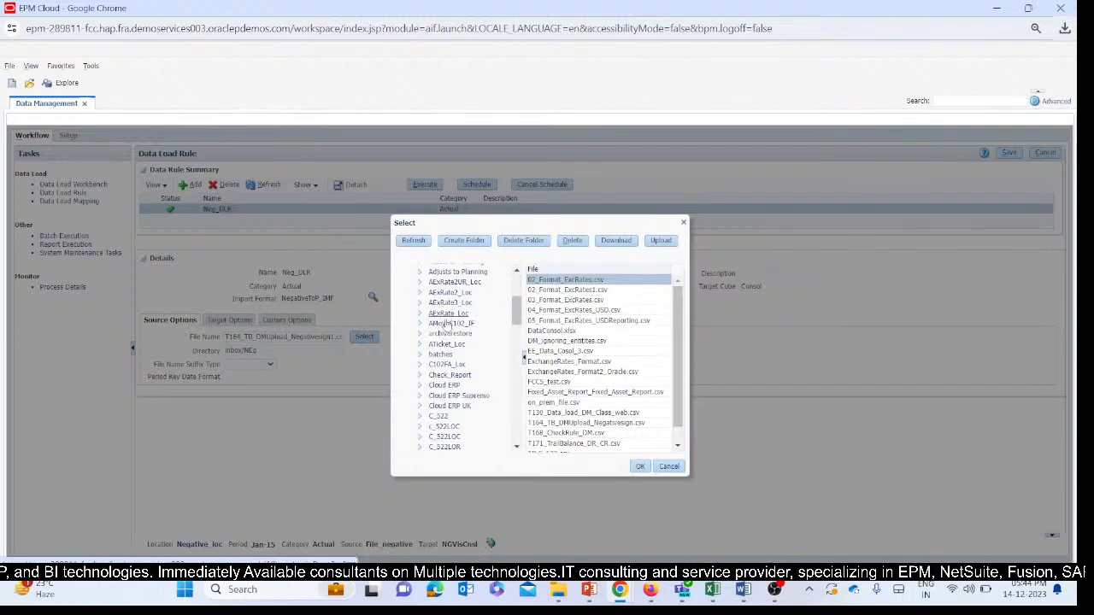
pyautogui.scroll(-8, 448, 399)
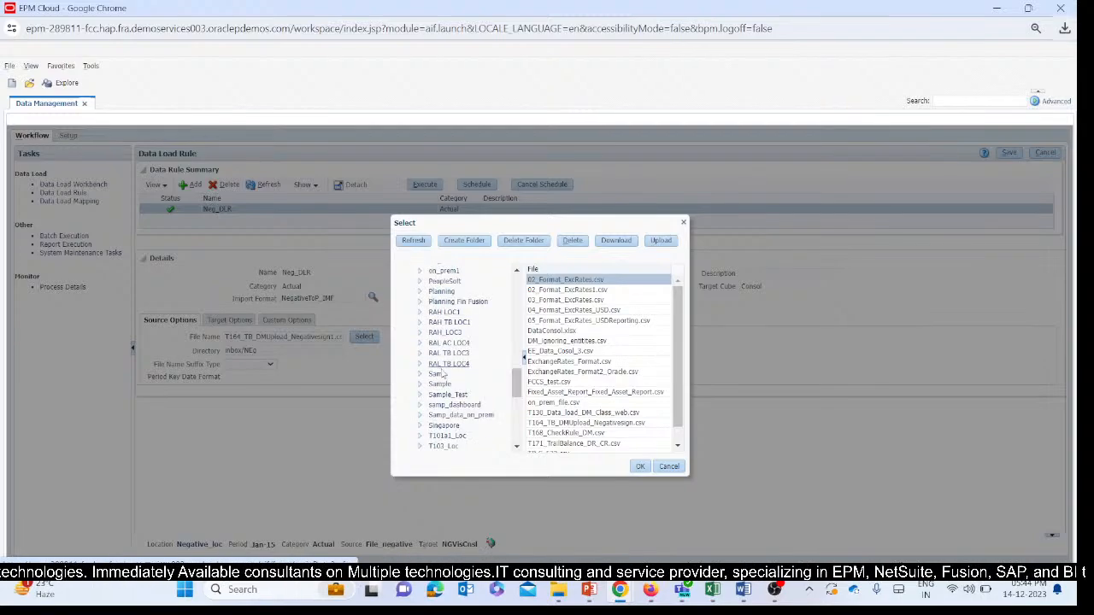
pyautogui.scroll(-6, 440, 378)
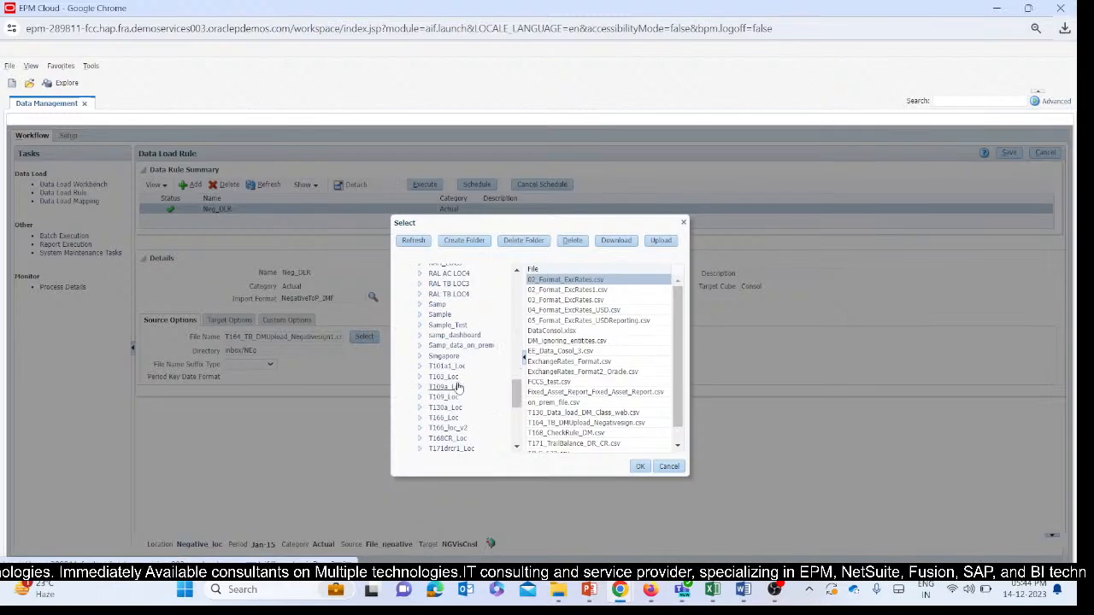
pyautogui.scroll(8, 455, 382)
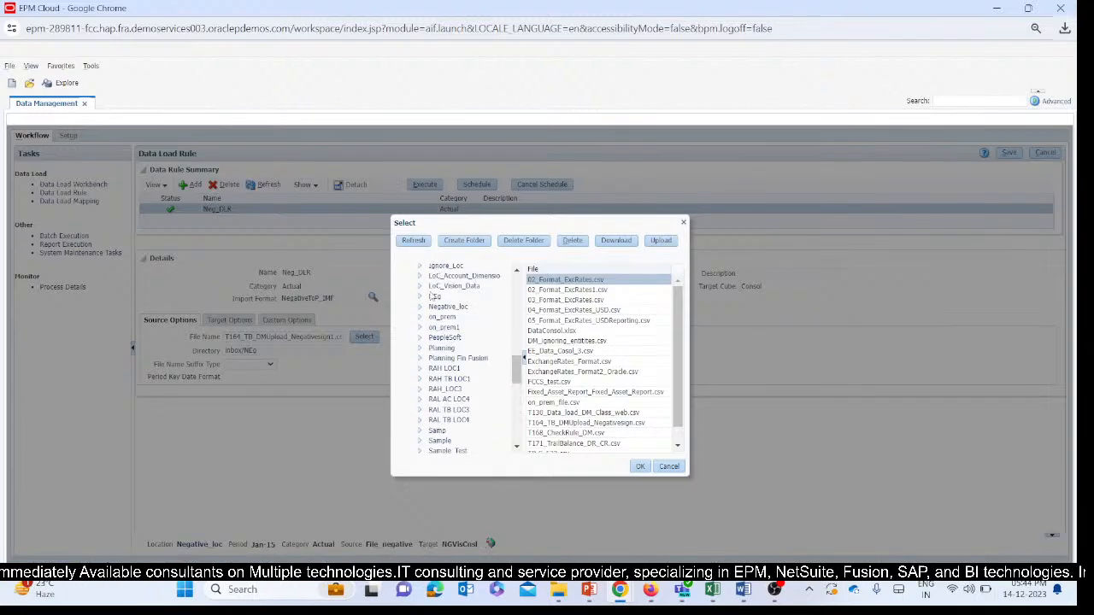
pyautogui.click(434, 296)
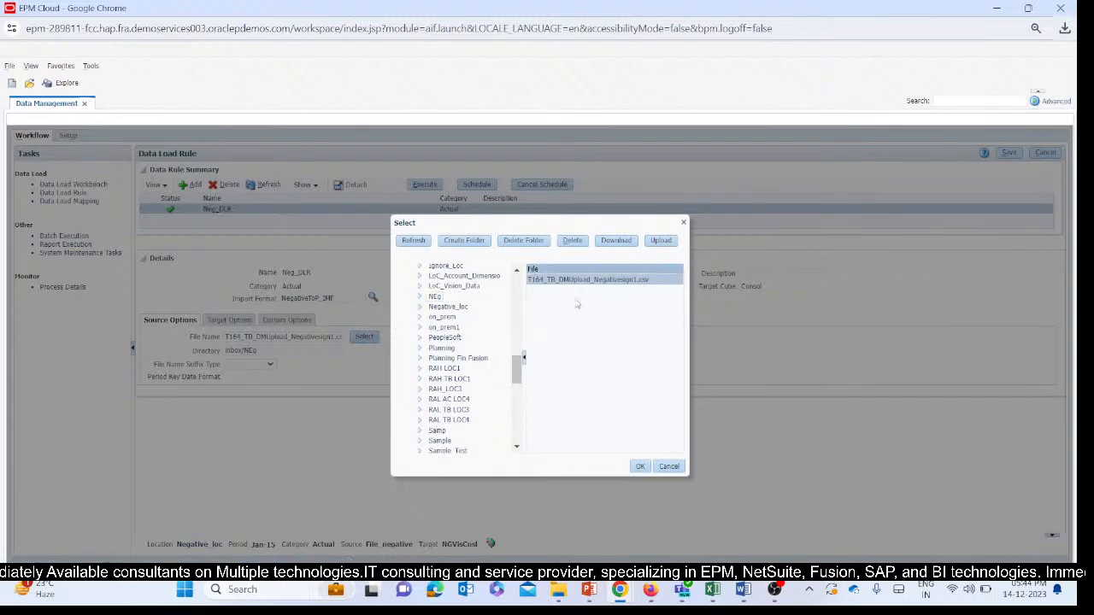
# Upload T164_TB_DMUpload_A12234_12234 from the DM tickets folder to NEg and assign it as the source file of Neg_DLR.
pyautogui.click(654, 241)
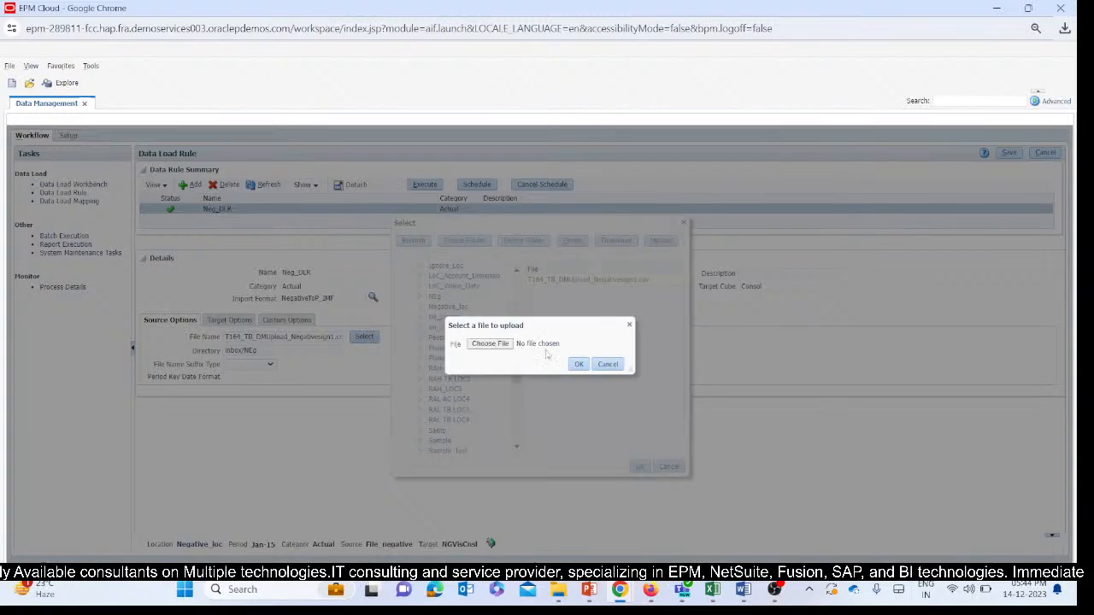
pyautogui.click(492, 343)
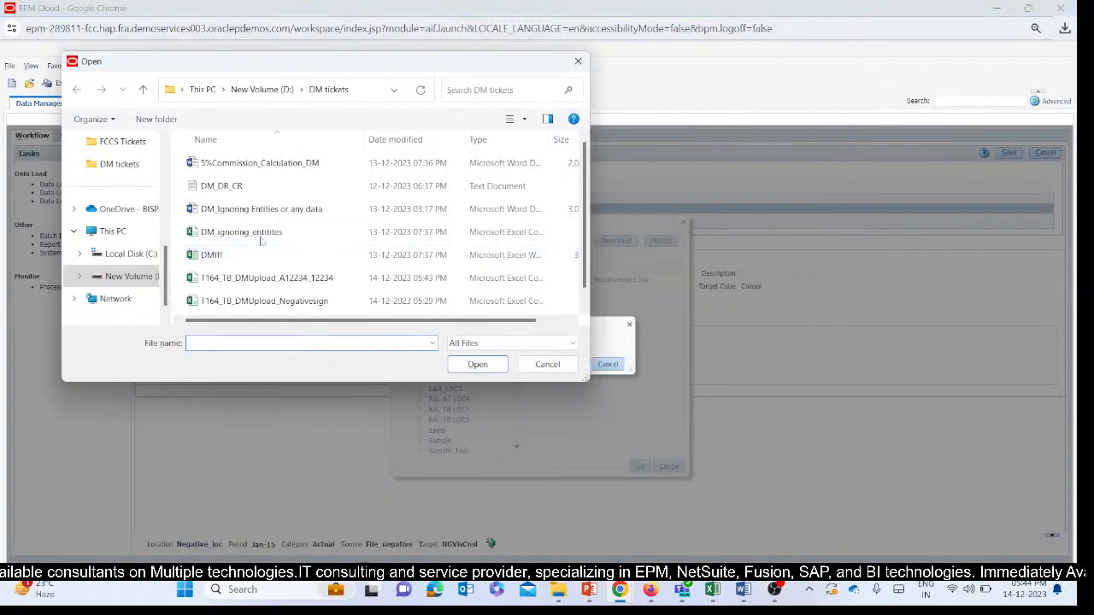
pyautogui.scroll(-1, 269, 236)
pyautogui.click(287, 259)
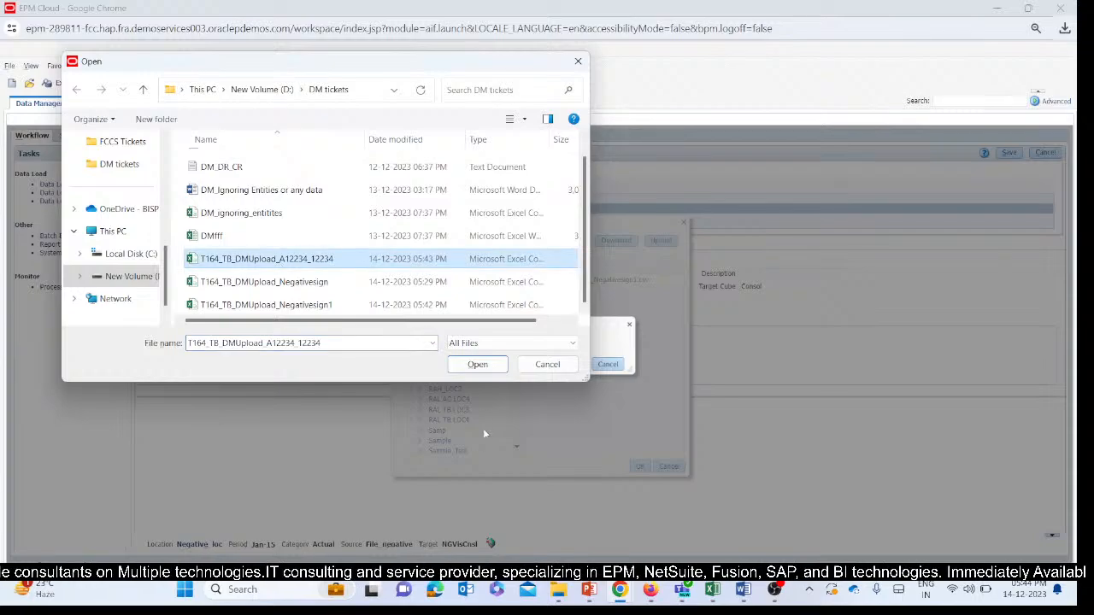
pyautogui.click(478, 365)
pyautogui.click(579, 364)
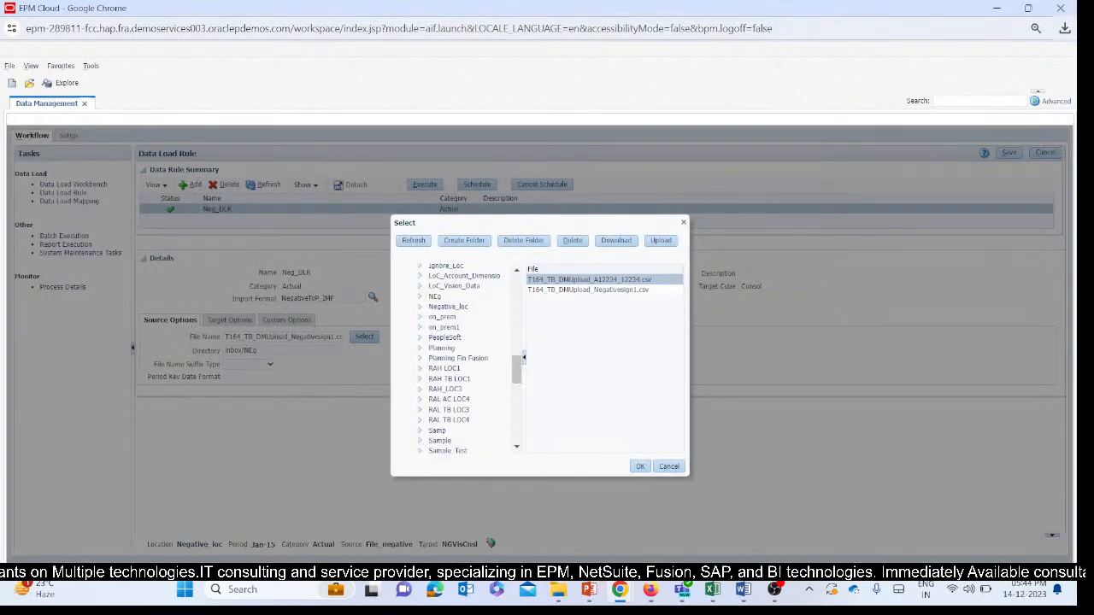
pyautogui.click(640, 468)
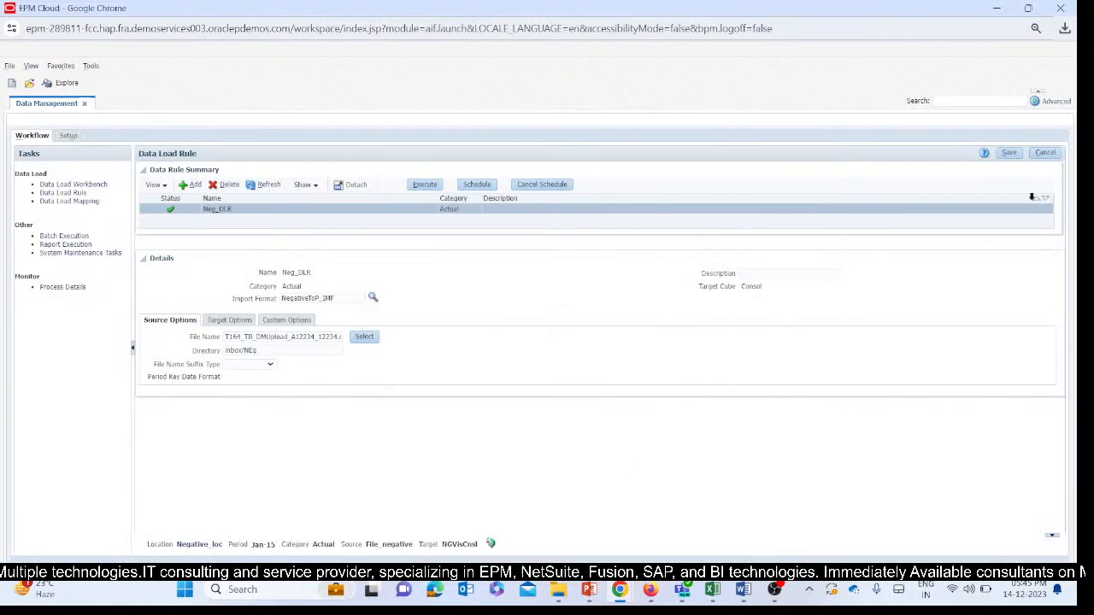
# Save the Neg_DLR rule and run it with Import from Source for Jan-15 in Replace mode, refreshing its status until it finishes.
pyautogui.click(1009, 152)
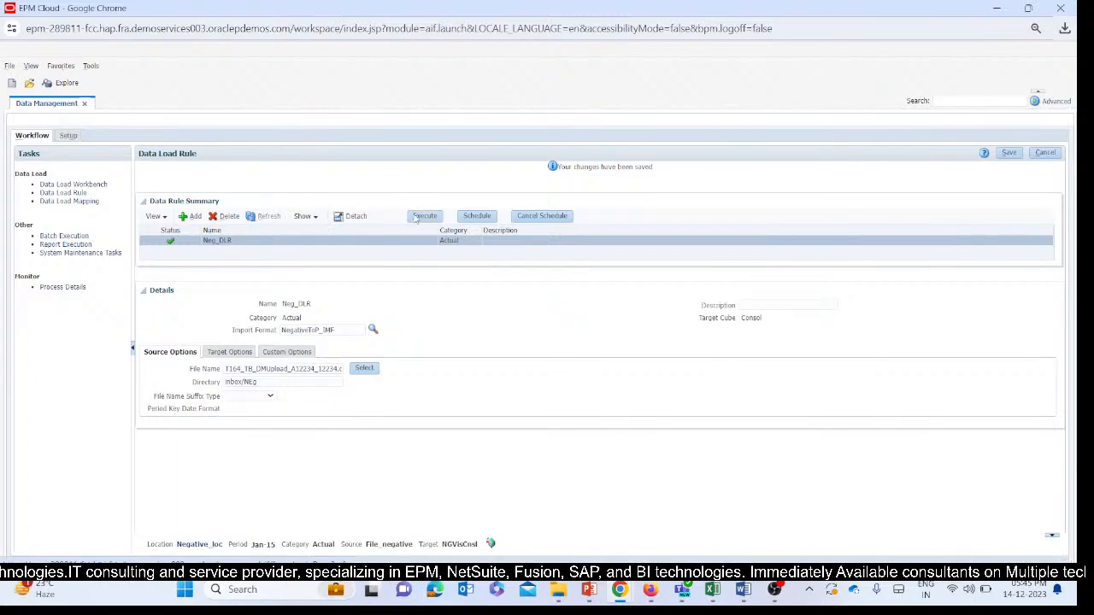
pyautogui.click(425, 185)
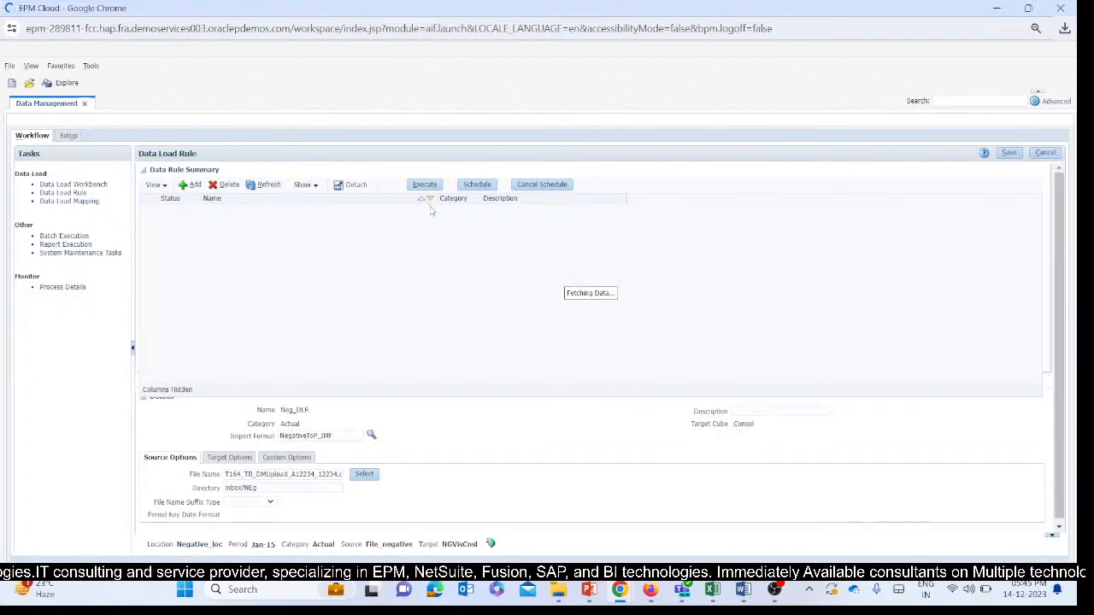
pyautogui.click(553, 256)
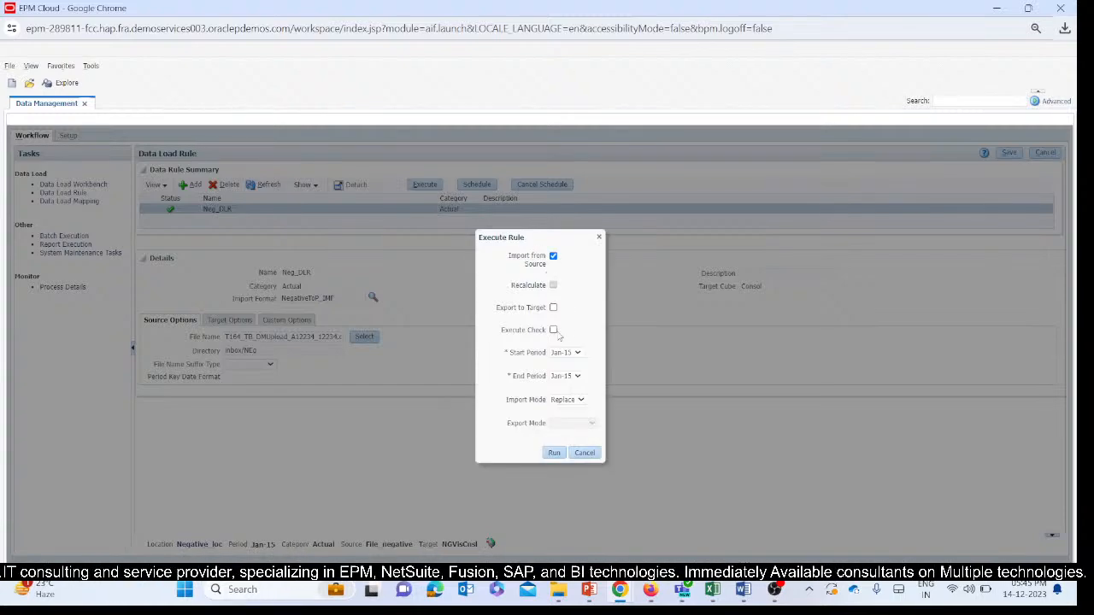
pyautogui.click(556, 453)
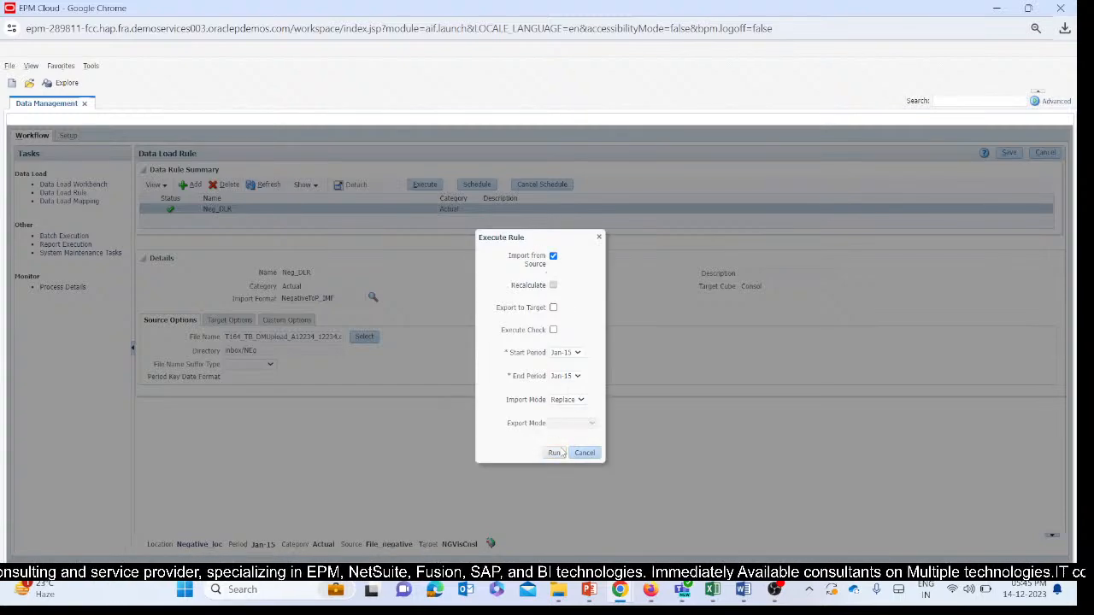
pyautogui.click(601, 258)
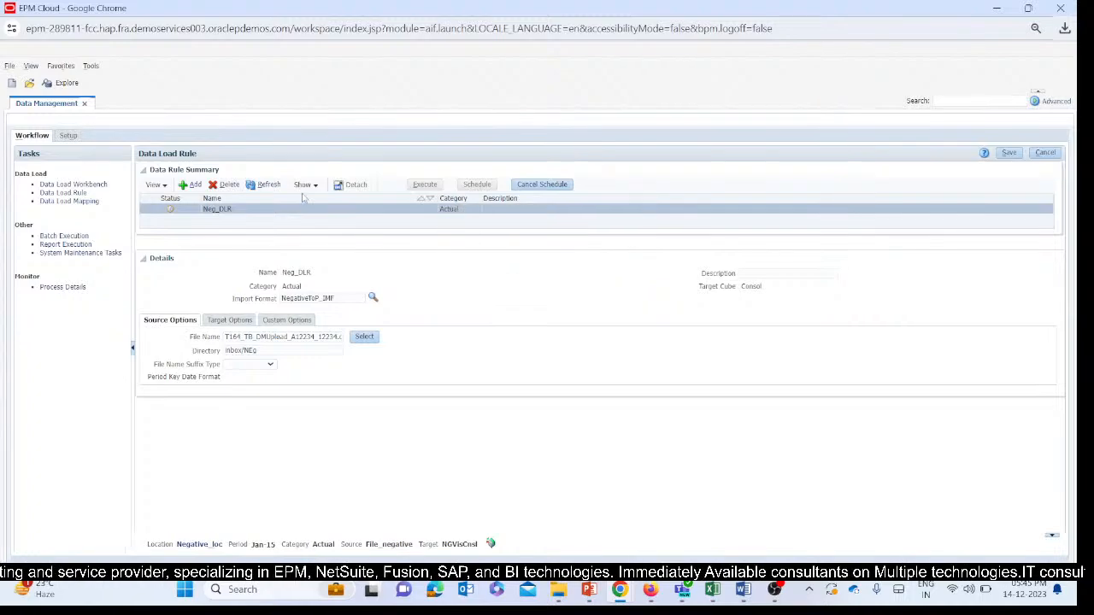
pyautogui.click(265, 185)
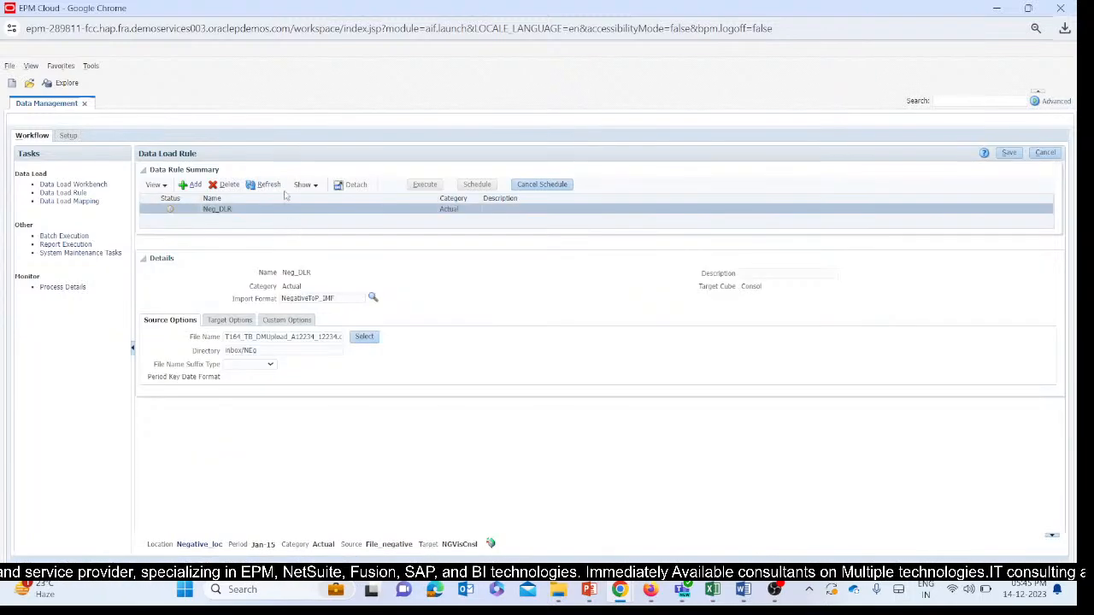
pyautogui.click(265, 186)
pyautogui.click(265, 186)
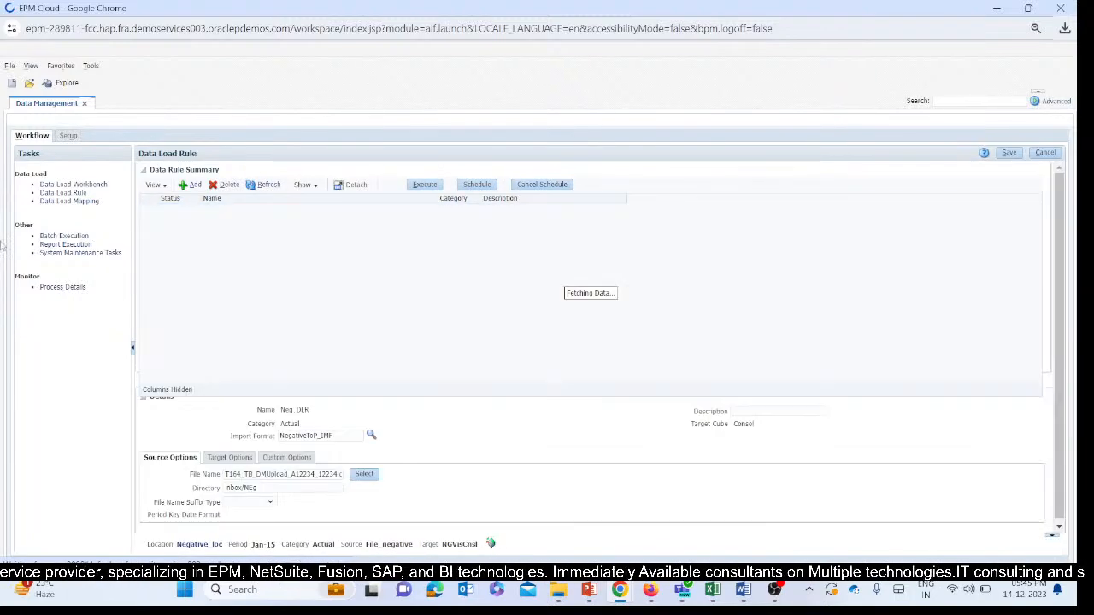
# Export the Jan-15 data from the Data Load Workbench with export mode Replace and execution mode Online.
pyautogui.click(69, 184)
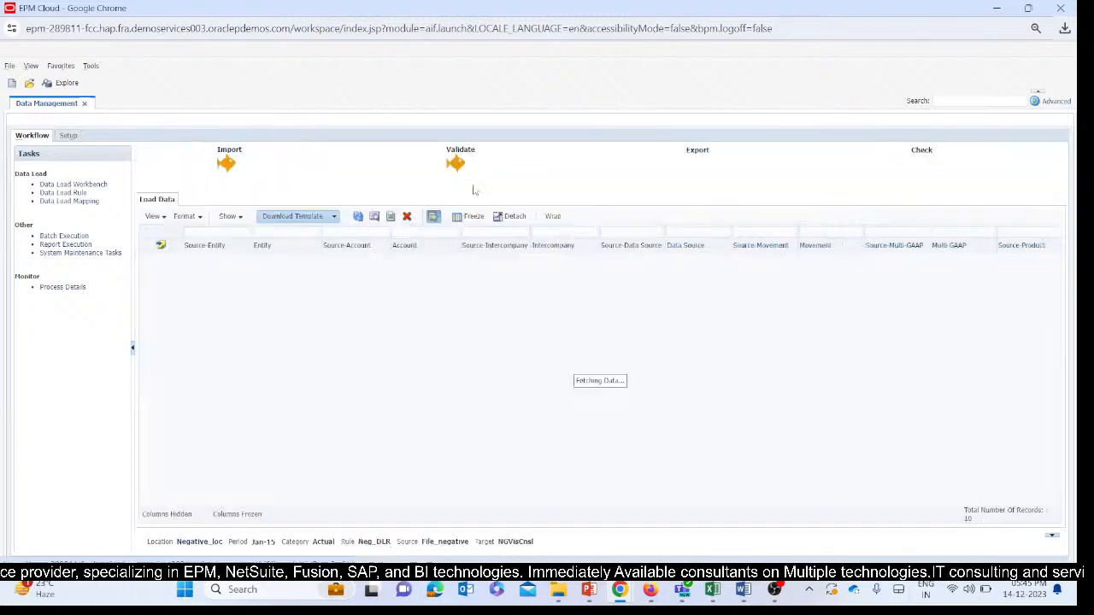
pyautogui.click(698, 151)
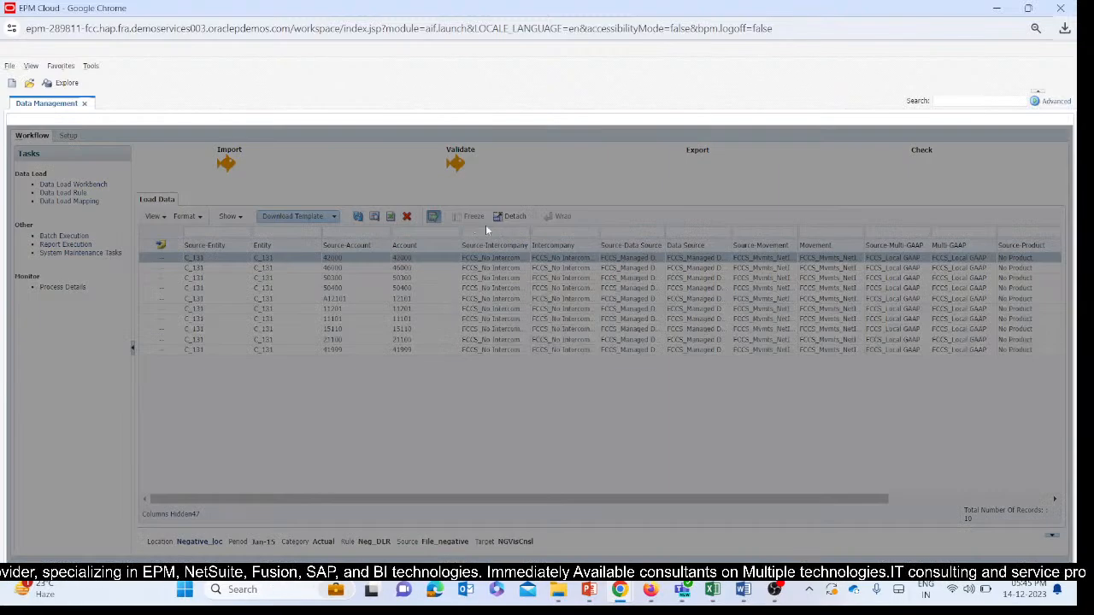
pyautogui.click(528, 335)
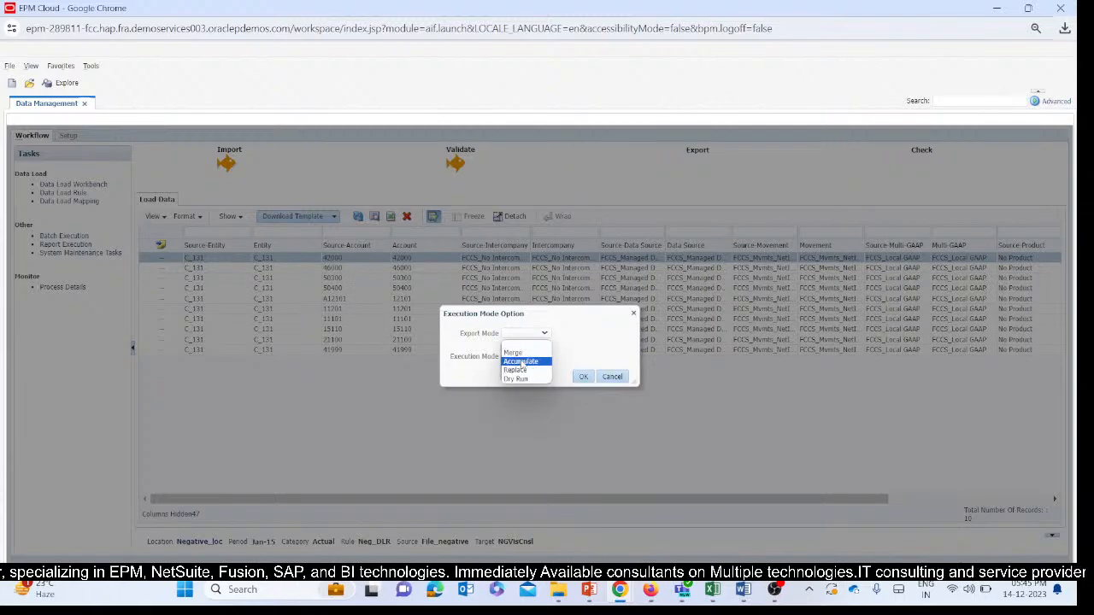
pyautogui.click(517, 370)
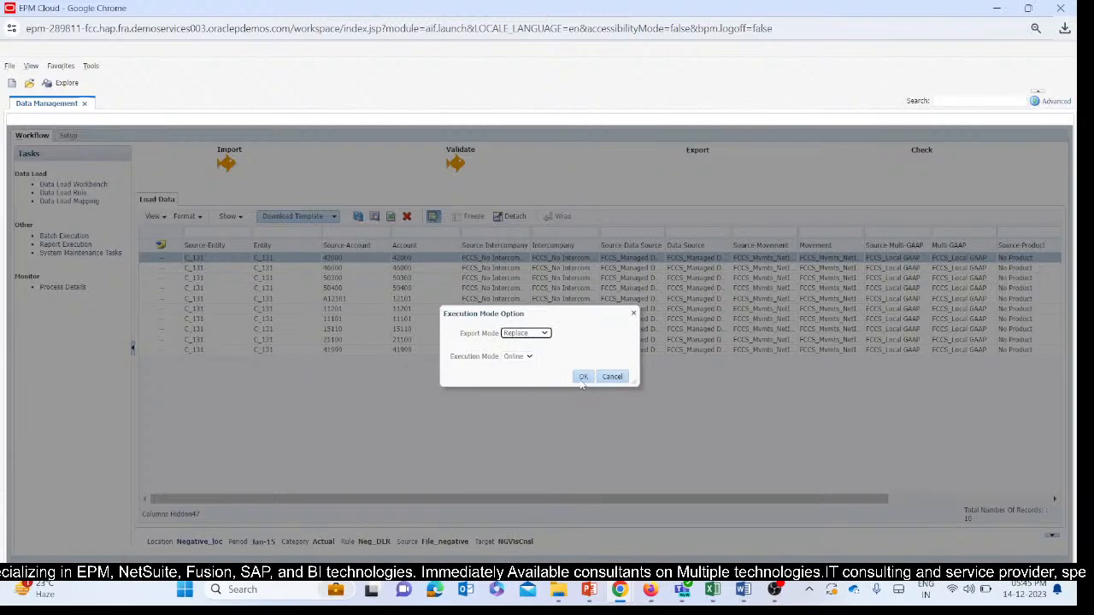
pyautogui.click(583, 377)
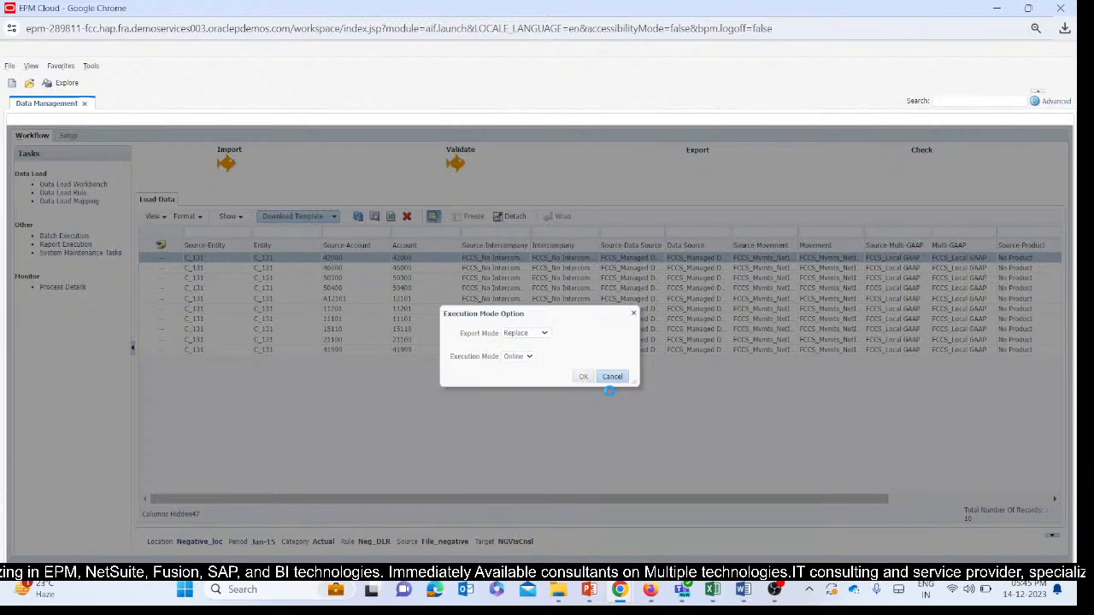
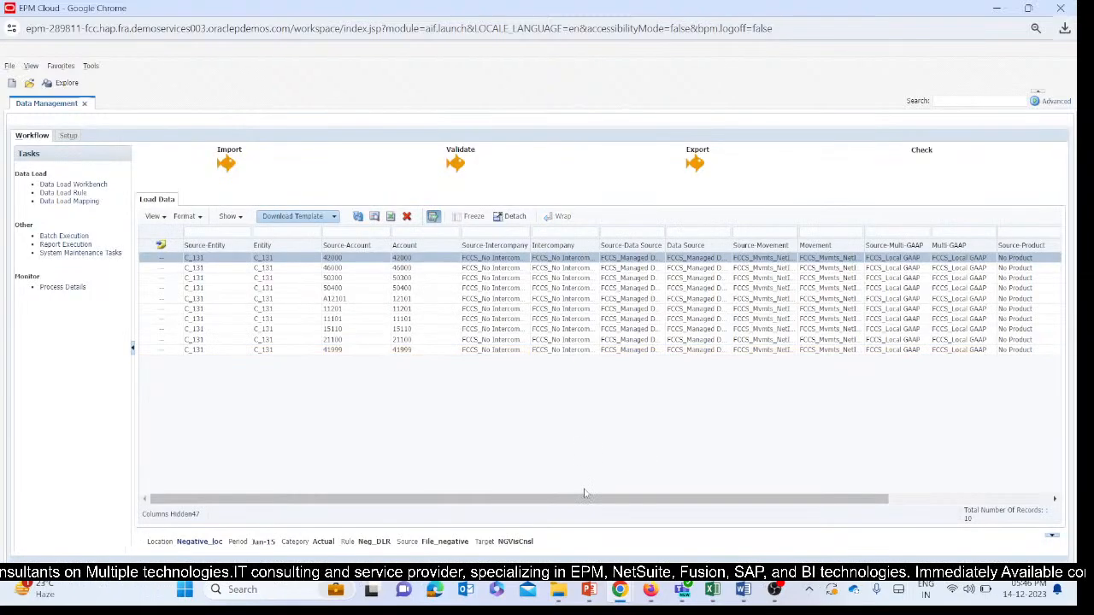
# Examine the exported A12101 row in the workbench, comparing its source and target accounts and its Amount and Source Amount.
pyautogui.moveTo(587, 499); pyautogui.dragTo(959, 471)
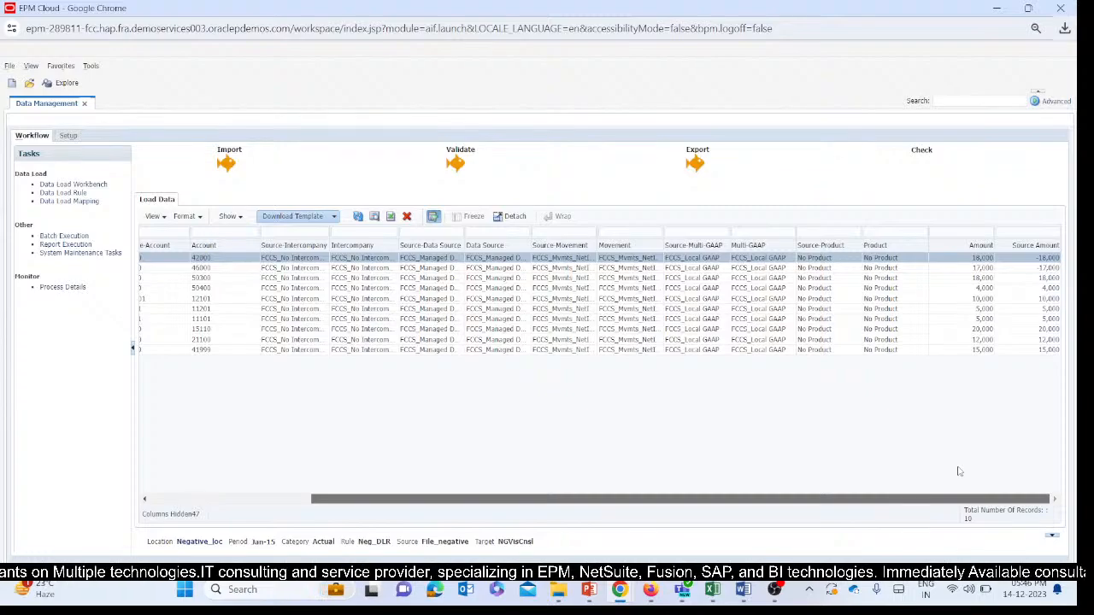
pyautogui.click(222, 300)
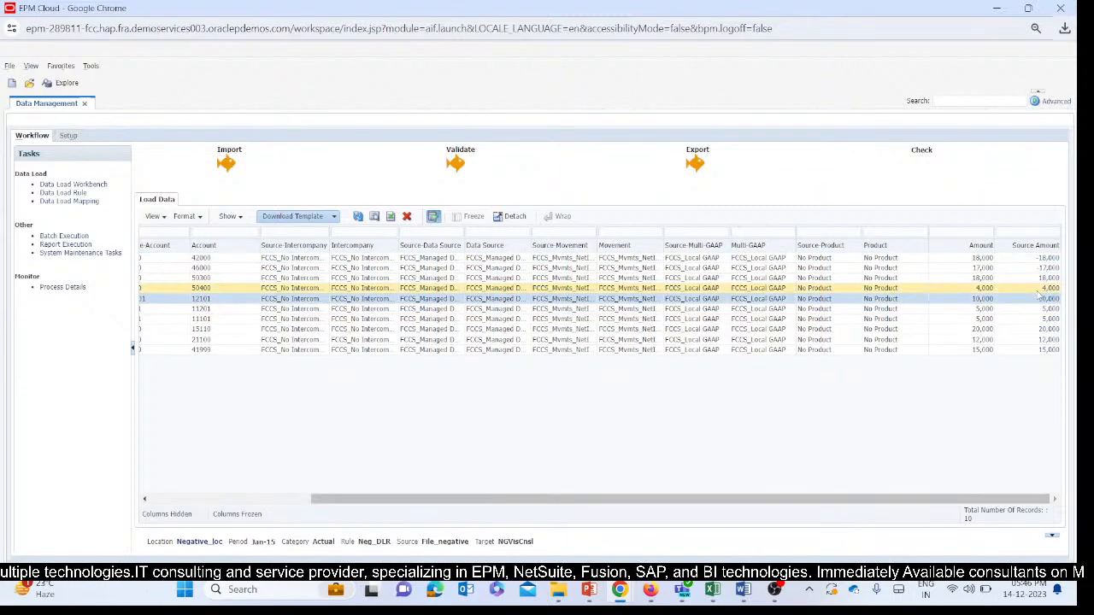
pyautogui.moveTo(667, 505); pyautogui.dragTo(333, 506)
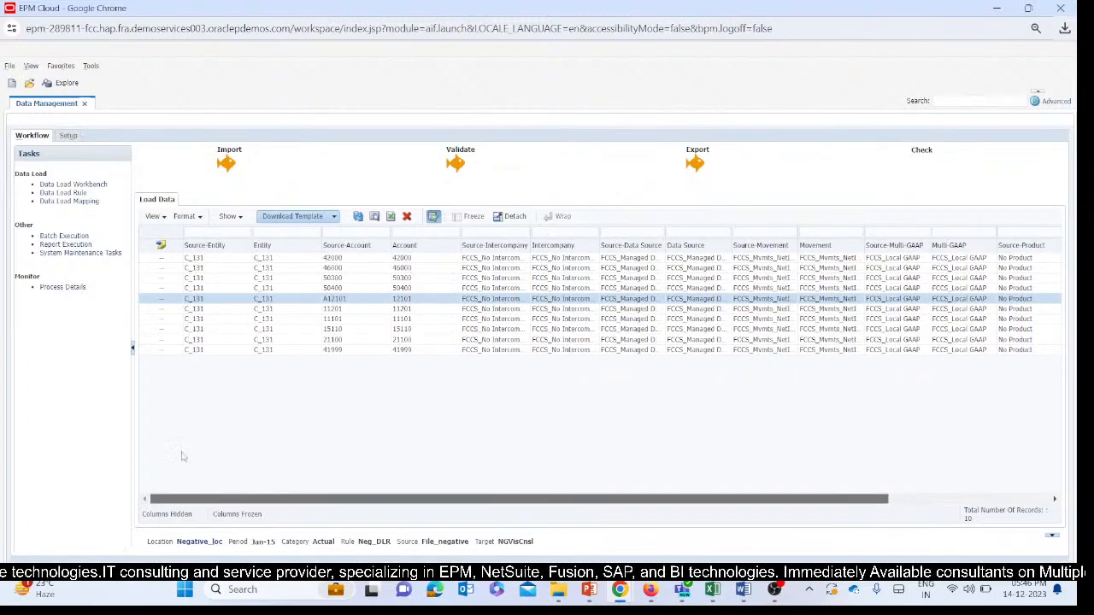
pyautogui.click(324, 300)
pyautogui.moveTo(317, 301); pyautogui.dragTo(328, 300)
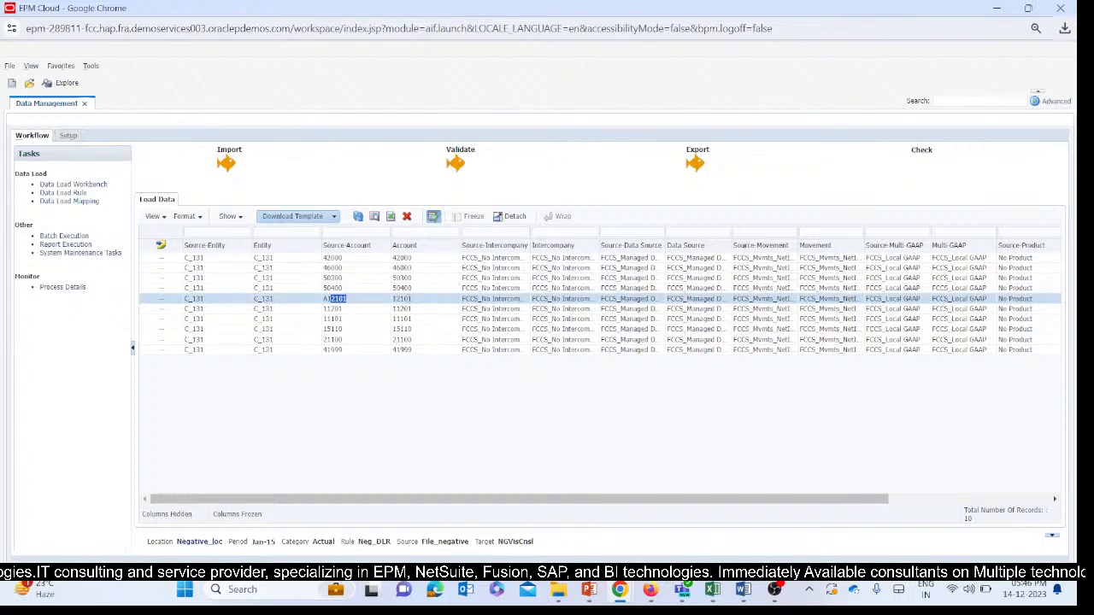
pyautogui.click(412, 300)
pyautogui.doubleClick(413, 300)
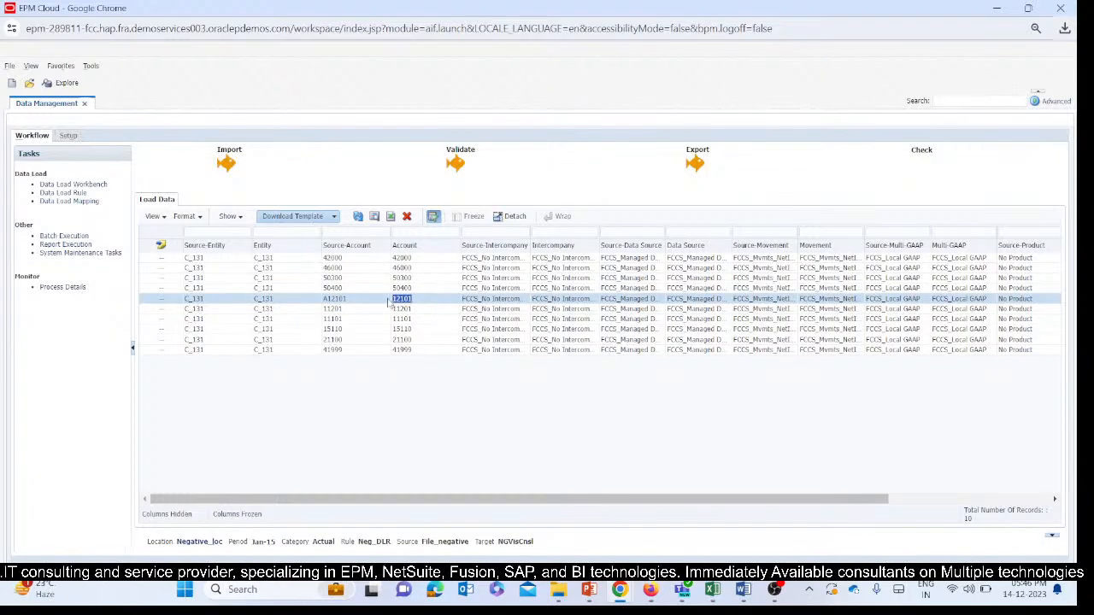
pyautogui.click(413, 300)
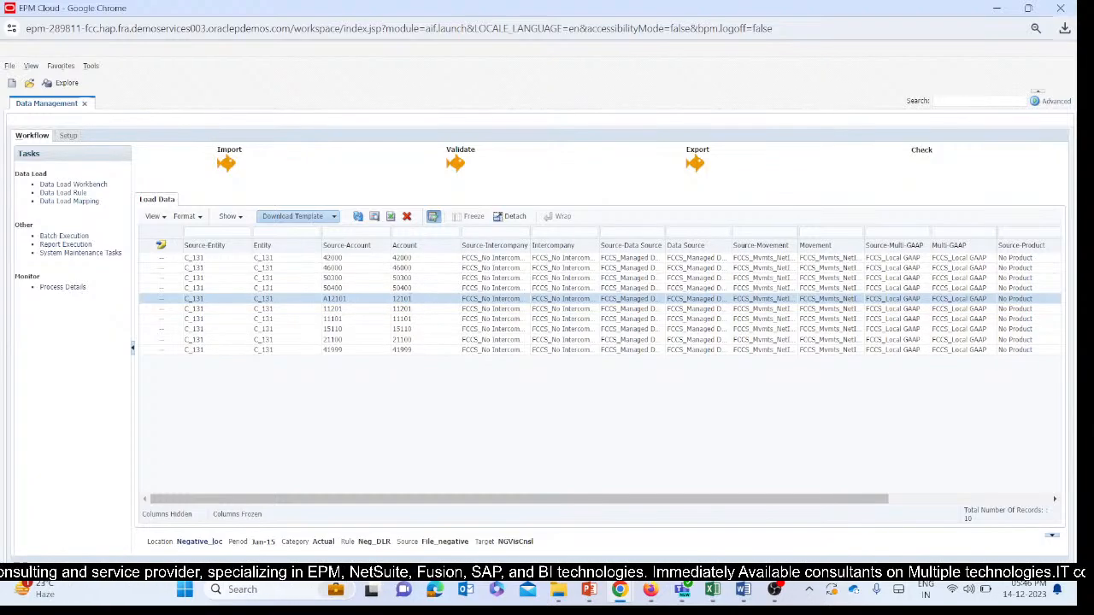
pyautogui.moveTo(411, 298)
pyautogui.mouseDown()
pyautogui.moveTo(370, 302)
pyautogui.moveTo(412, 302)
pyautogui.mouseUp()
pyautogui.click(412, 300)
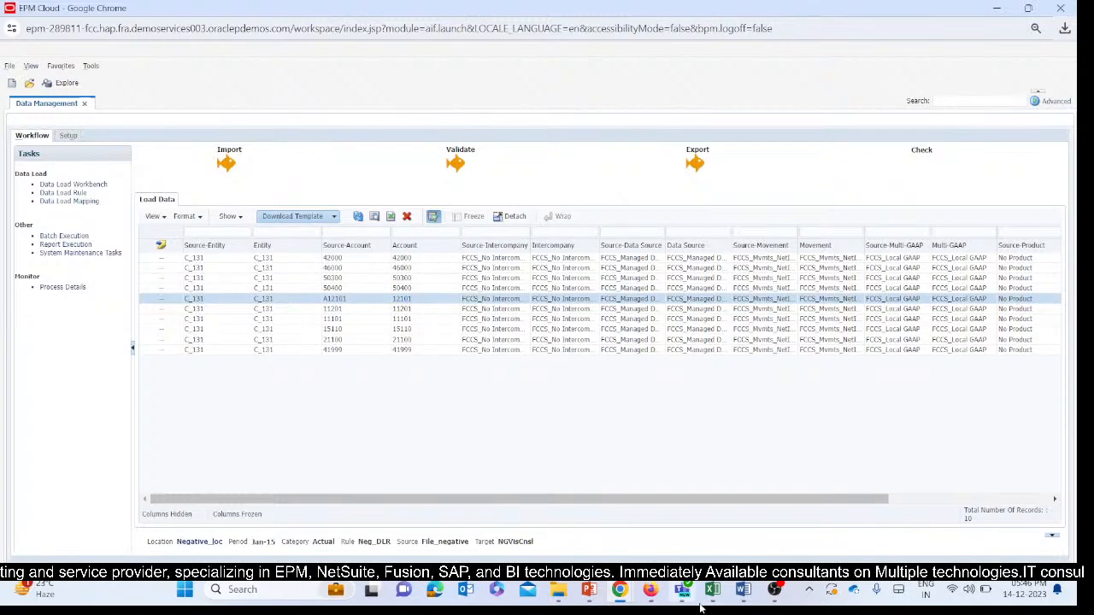
# Check the A12101 row in Excel's Book2 and refresh the ad hoc grid on sheet T131 (2) of SV2_Ticket_DM (1).
pyautogui.moveTo(712, 591)
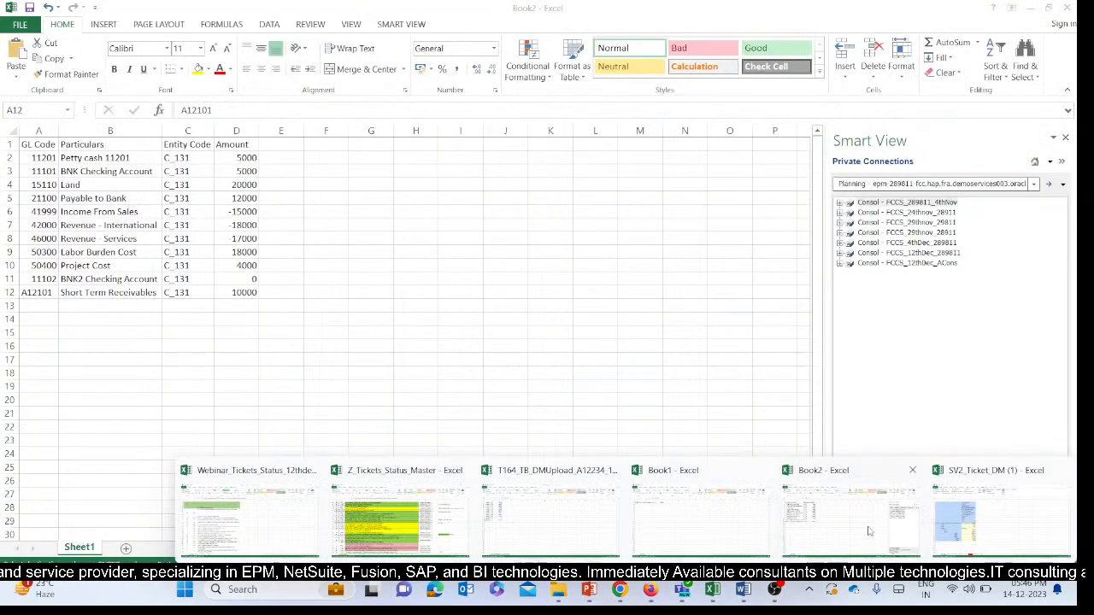
pyautogui.click(868, 531)
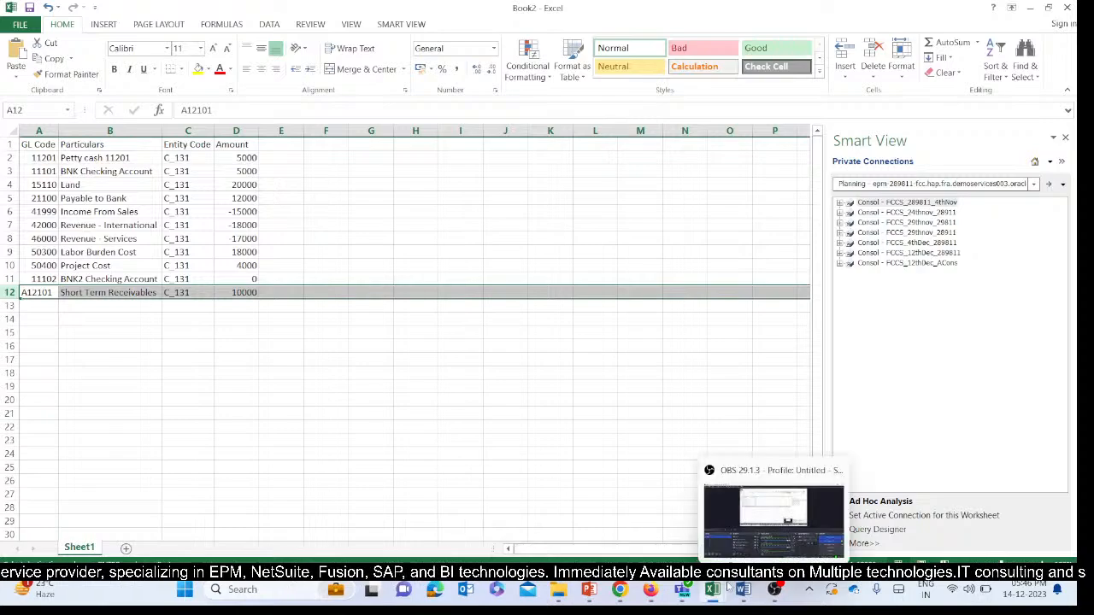
pyautogui.moveTo(712, 592)
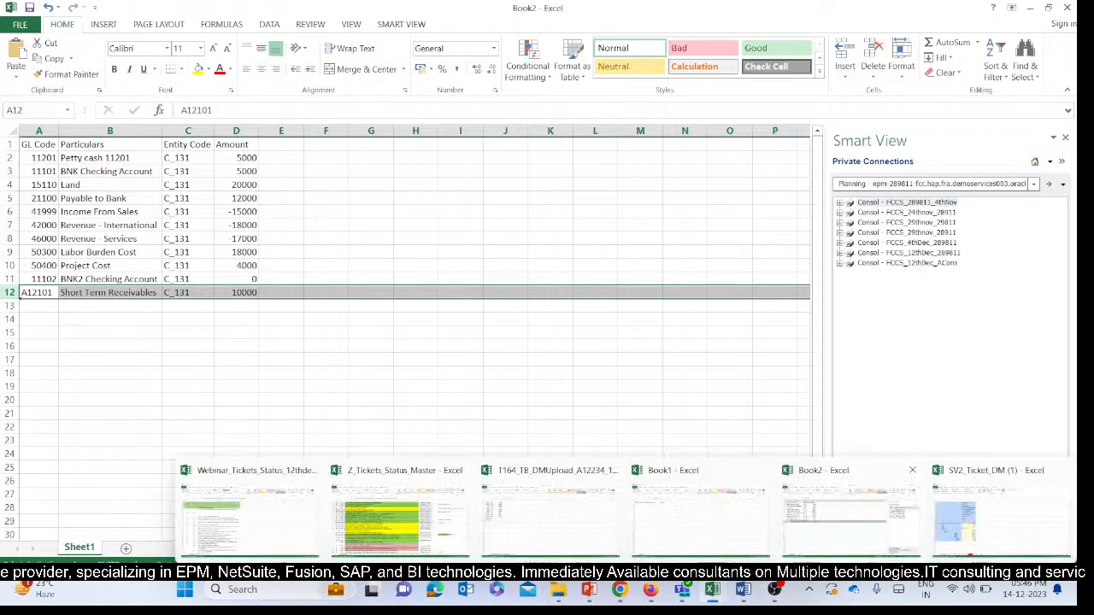
pyautogui.click(996, 518)
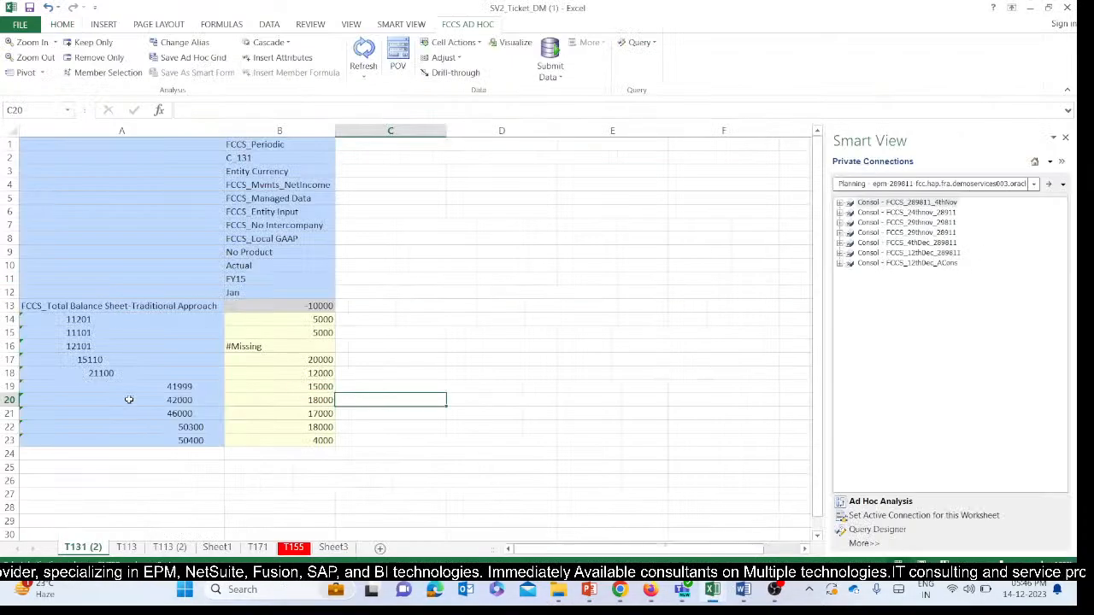
pyautogui.click(113, 347)
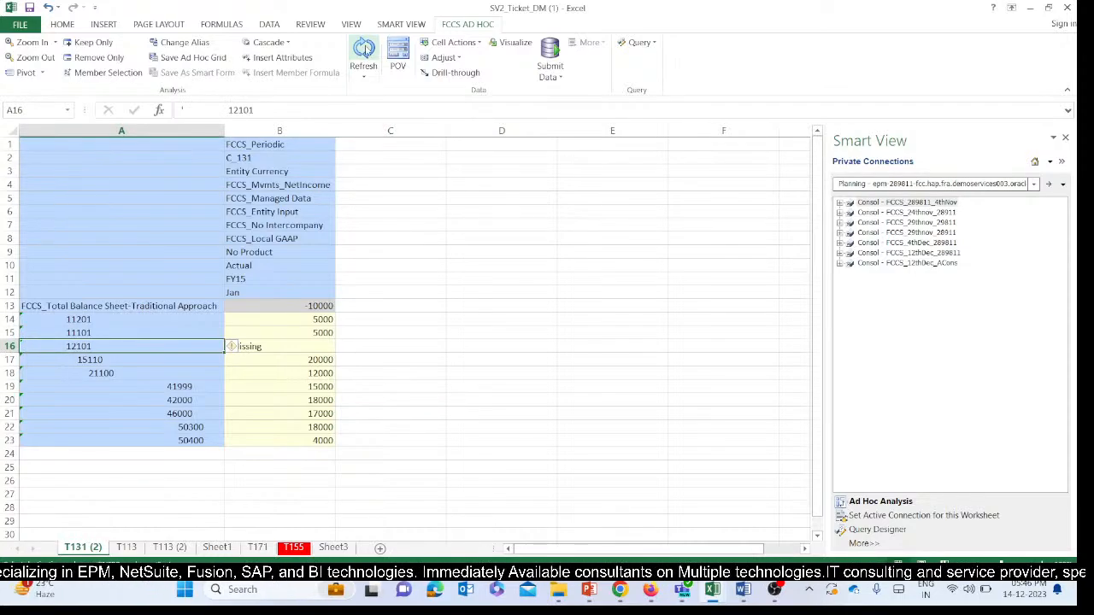
pyautogui.click(365, 49)
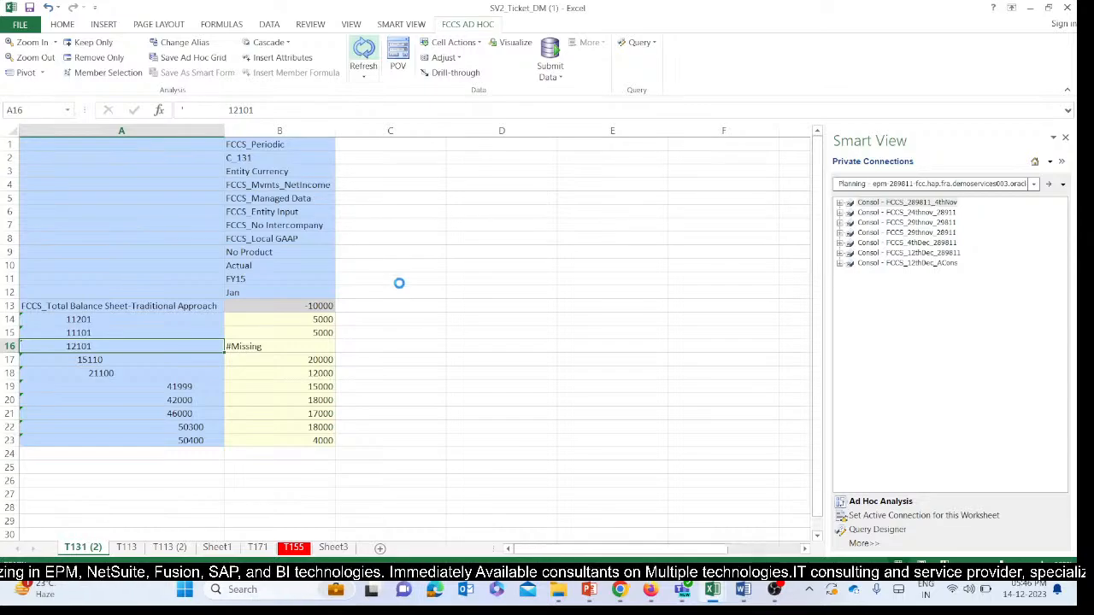
pyautogui.click(316, 350)
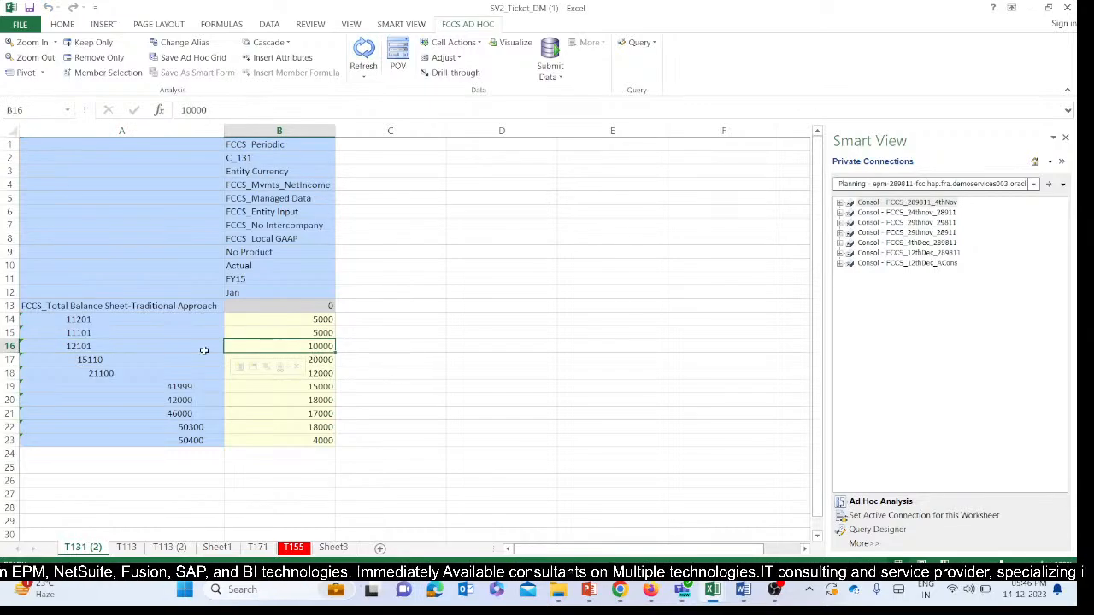
# Highlight the account 12101 member cell and its amount in yellow on sheet T131 (2).
pyautogui.click(69, 350)
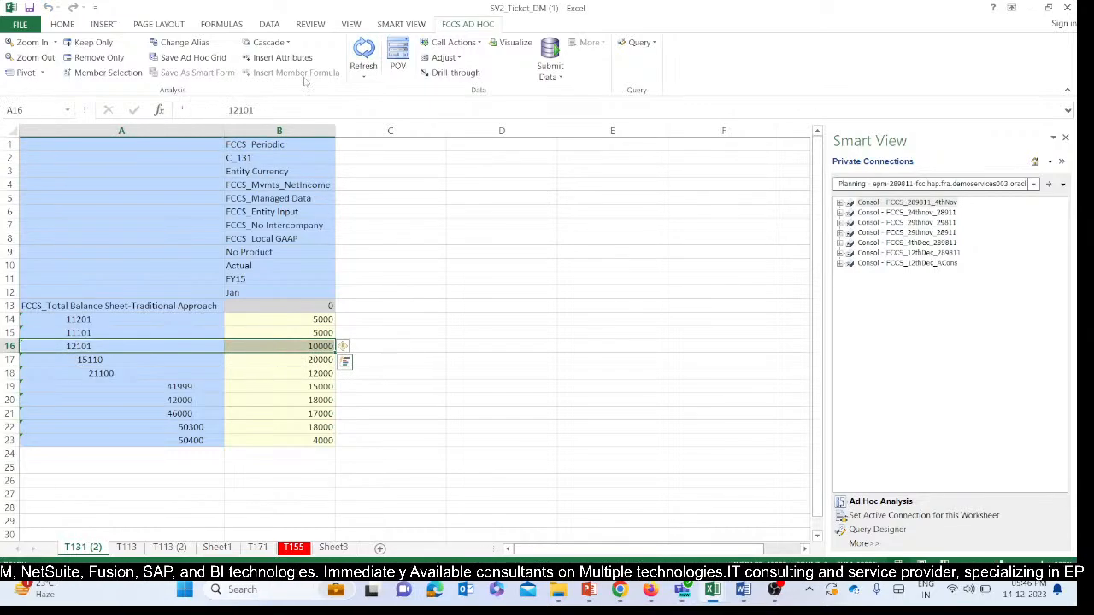
pyautogui.click(63, 24)
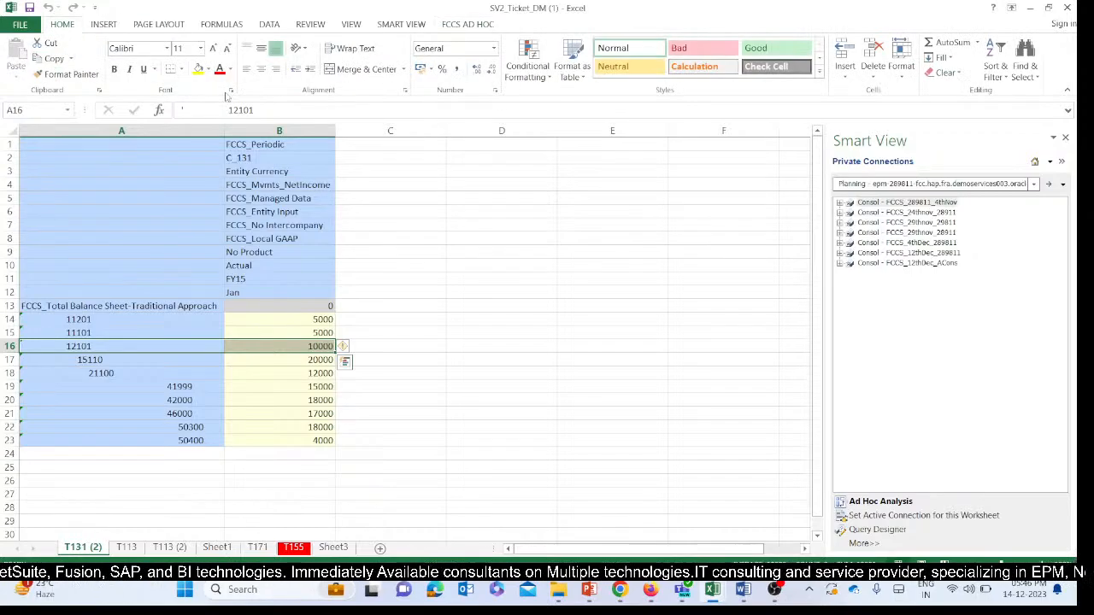
pyautogui.click(197, 69)
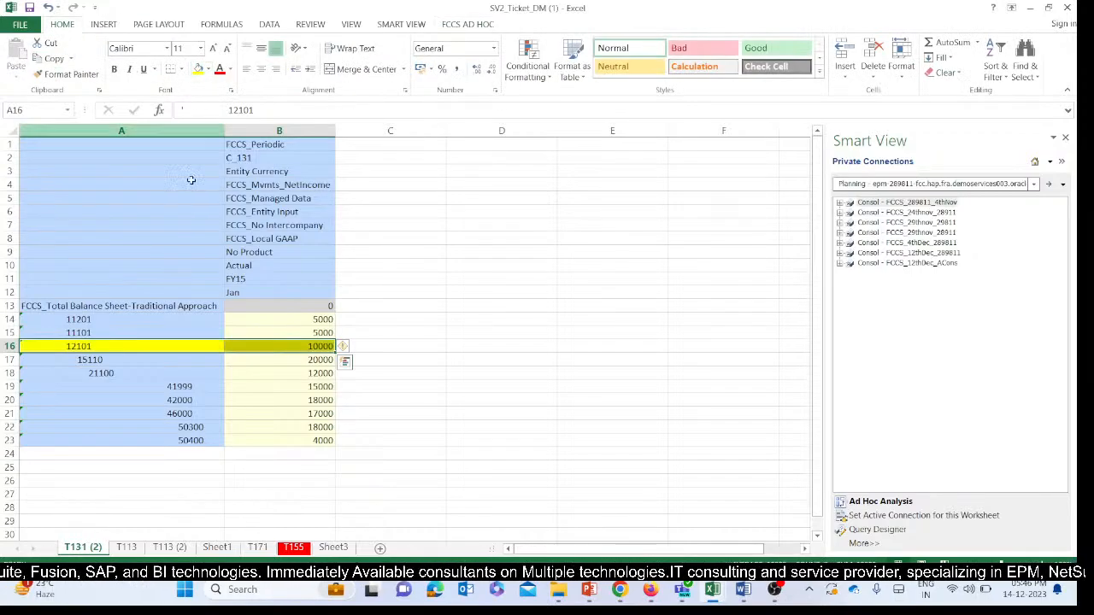
pyautogui.click(436, 345)
pyautogui.click(94, 346)
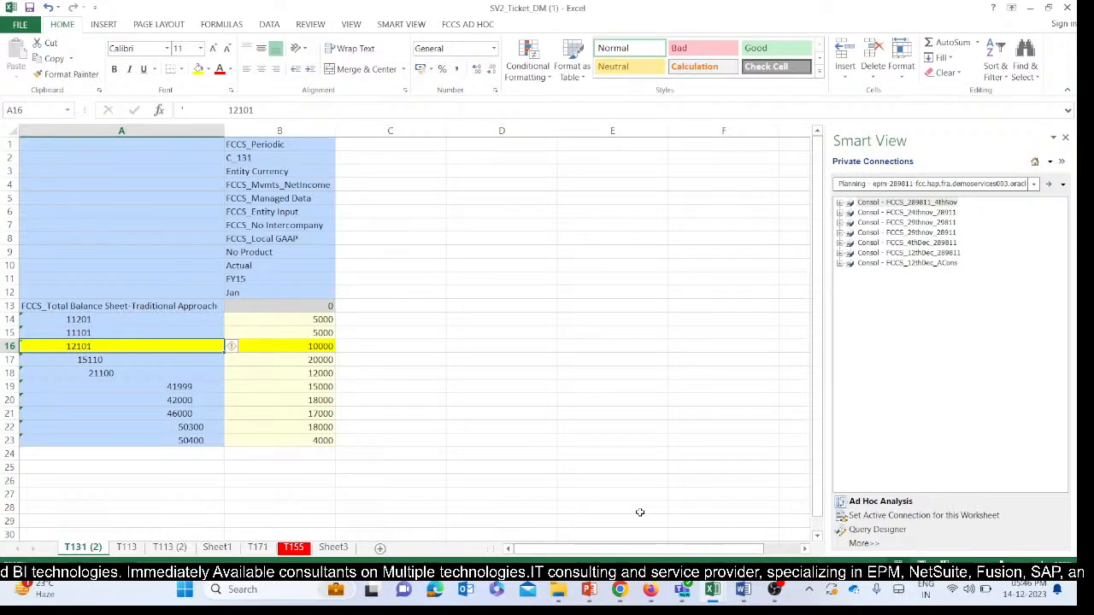
# Switch to the FCCs Ppt 14thDec presentation in PowerPoint and read the slide for ticket T161.
pyautogui.moveTo(666, 595)
pyautogui.click(620, 590)
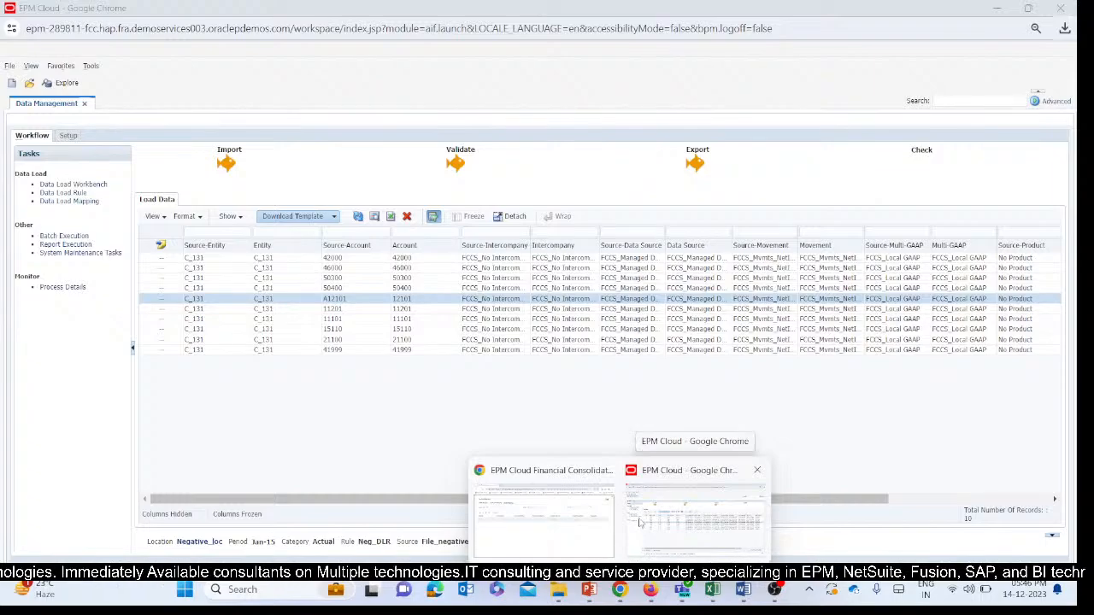
pyautogui.click(638, 523)
pyautogui.moveTo(633, 601)
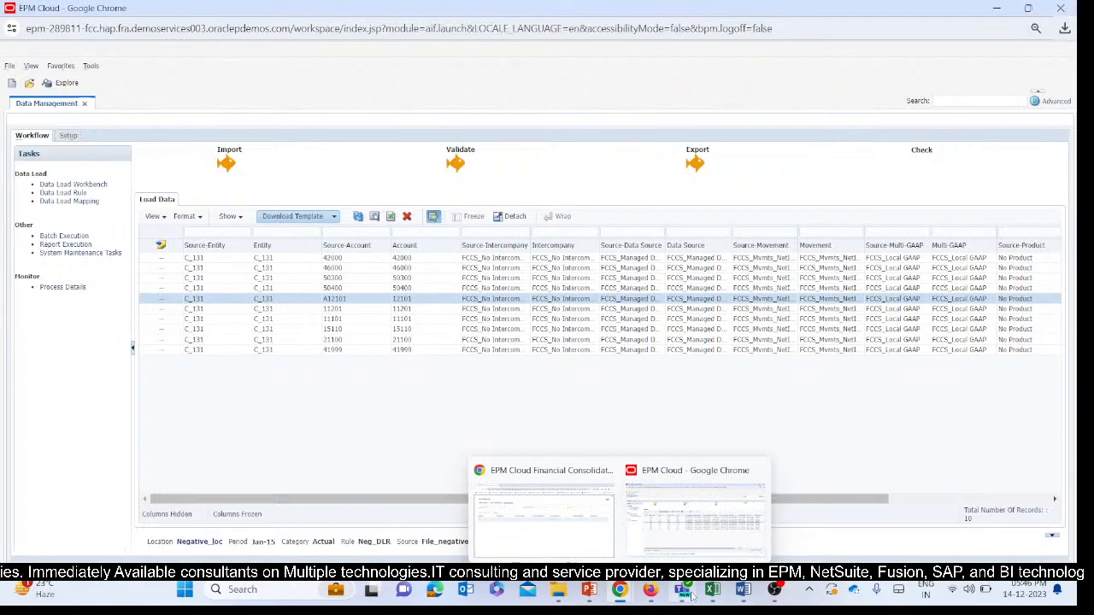
pyautogui.click(589, 590)
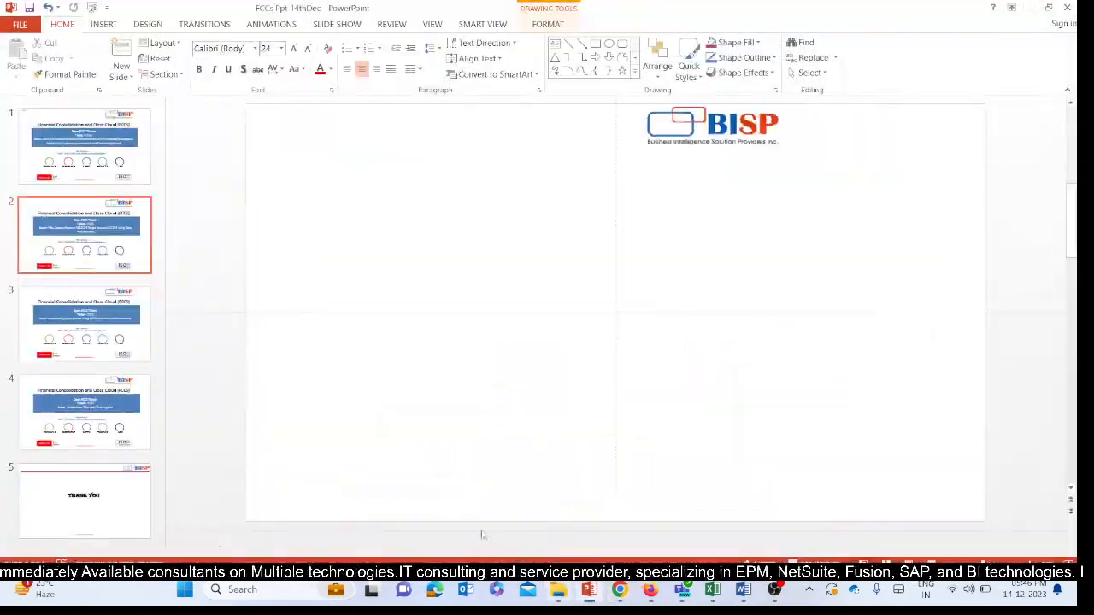
pyautogui.scroll(-1, 635, 291)
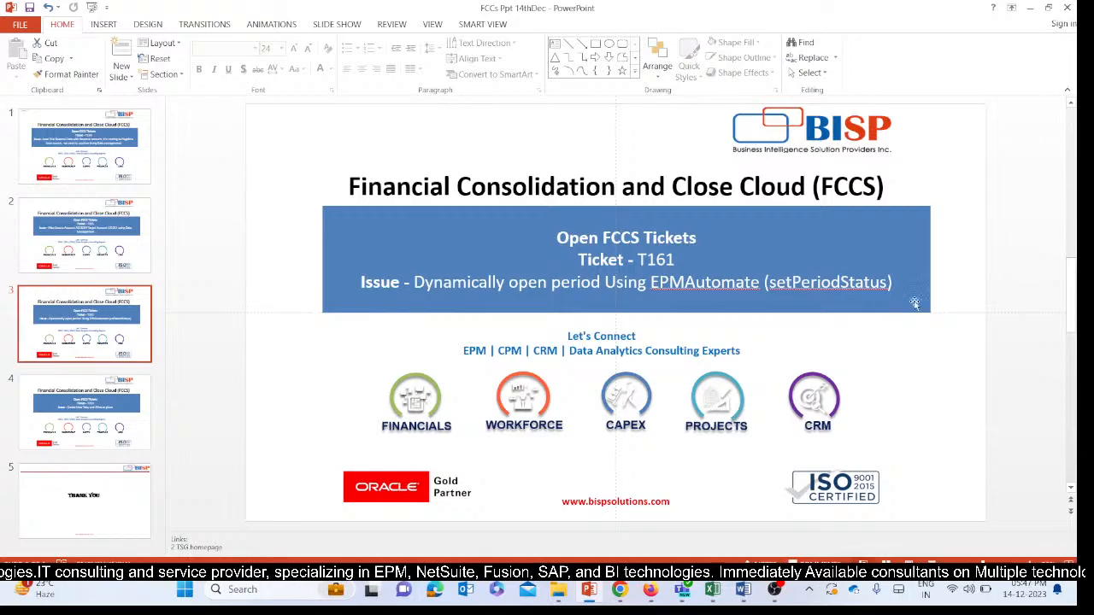
# Switch to Document1 in Word and review the epmautomate login and setPeriodStatus commands.
pyautogui.moveTo(743, 594)
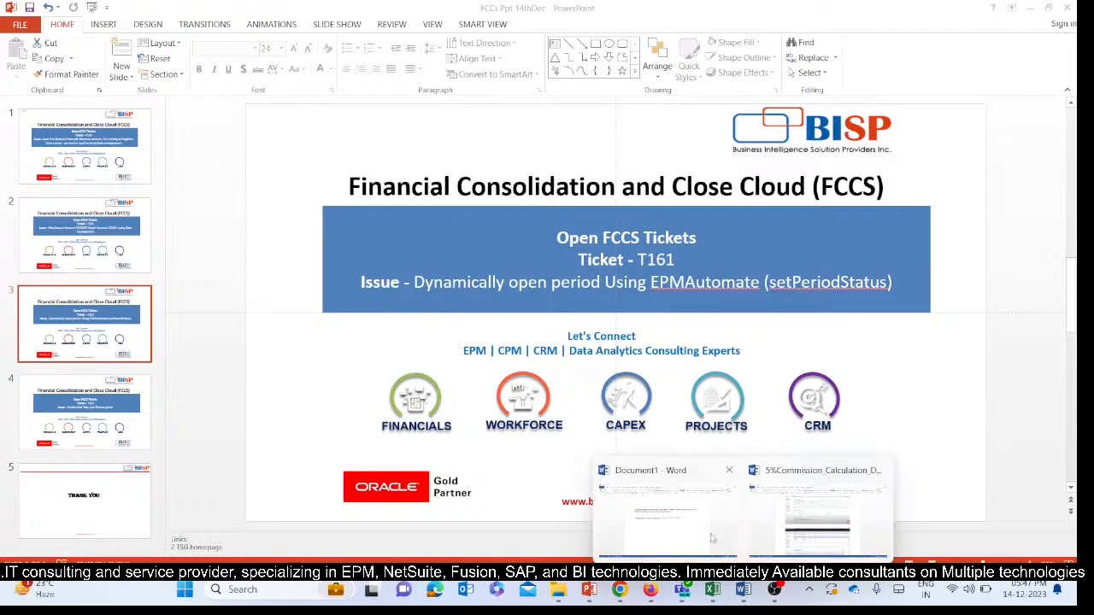
pyautogui.click(669, 508)
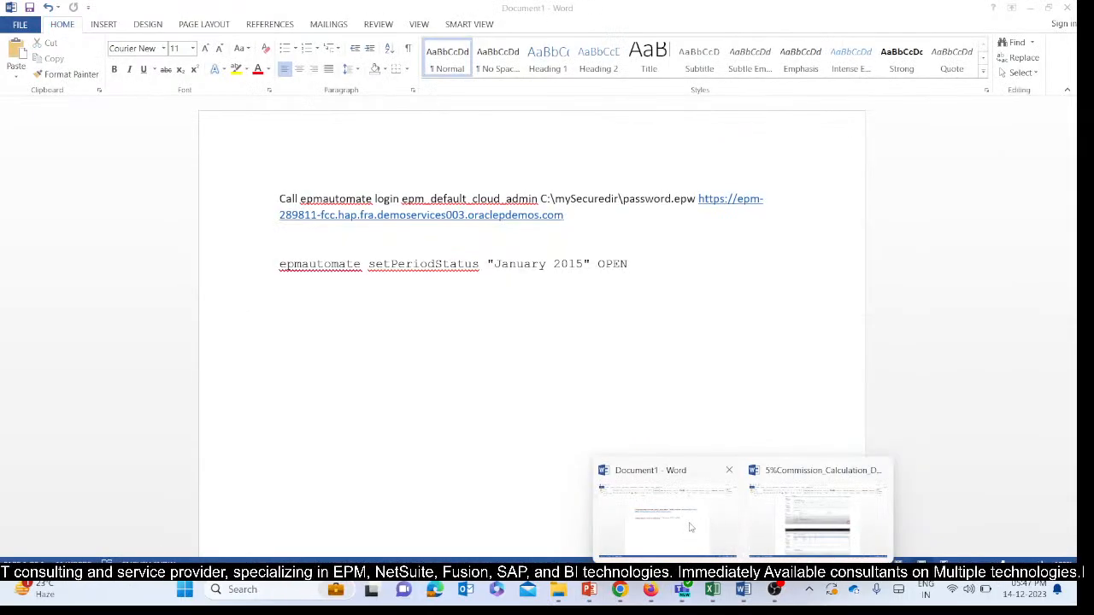
pyautogui.doubleClick(270, 202)
pyautogui.click(671, 243)
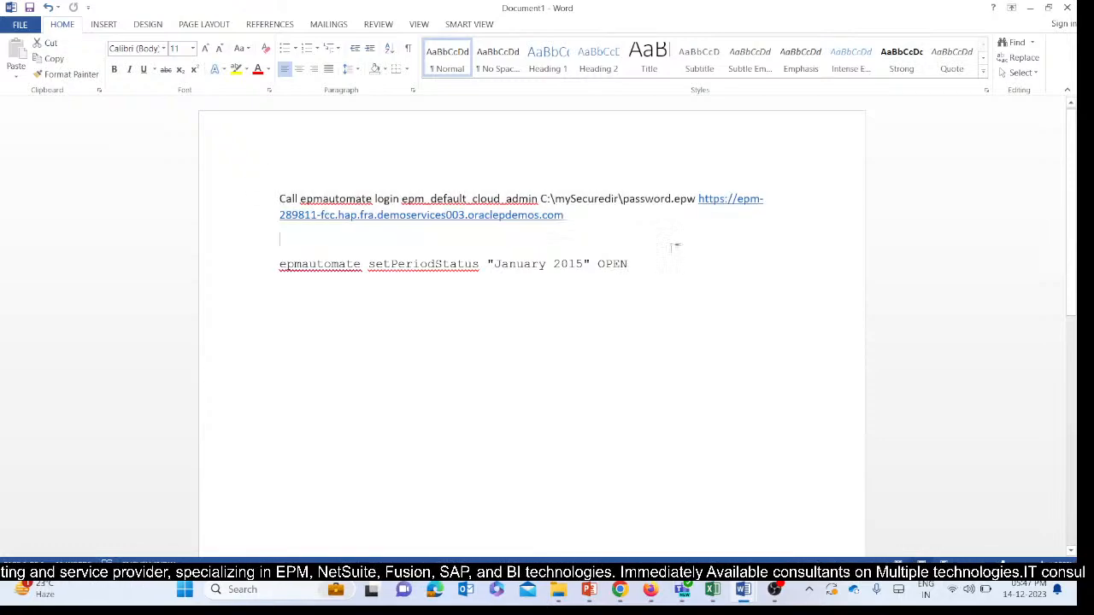
# Switch to EPM Cloud in Chrome, close the Period Mapping dialog and open the Manage Periods page.
pyautogui.moveTo(620, 591)
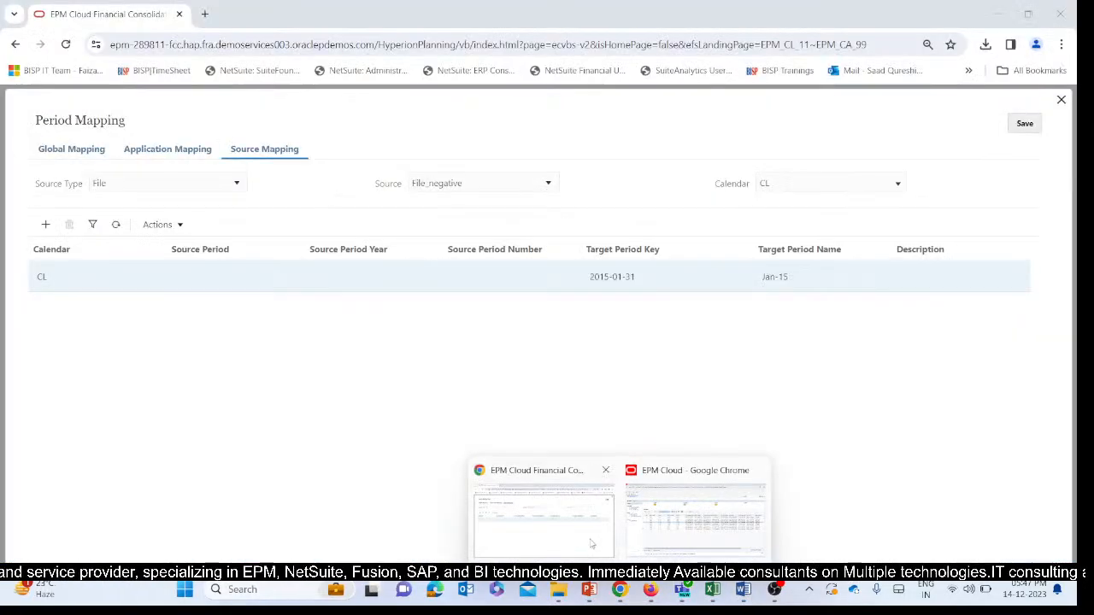
pyautogui.click(543, 513)
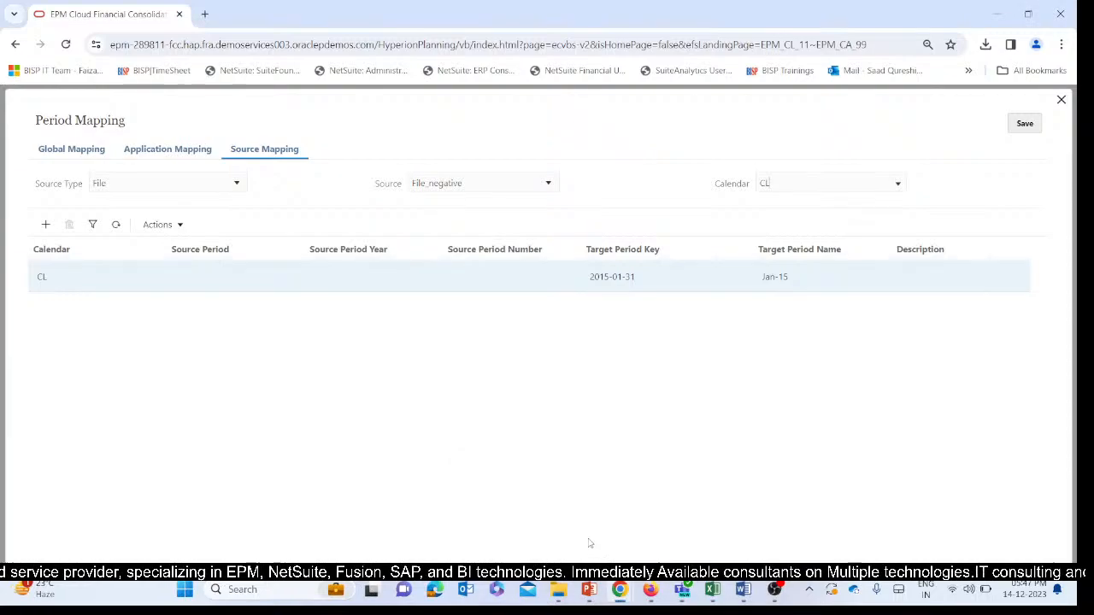
pyautogui.click(1061, 100)
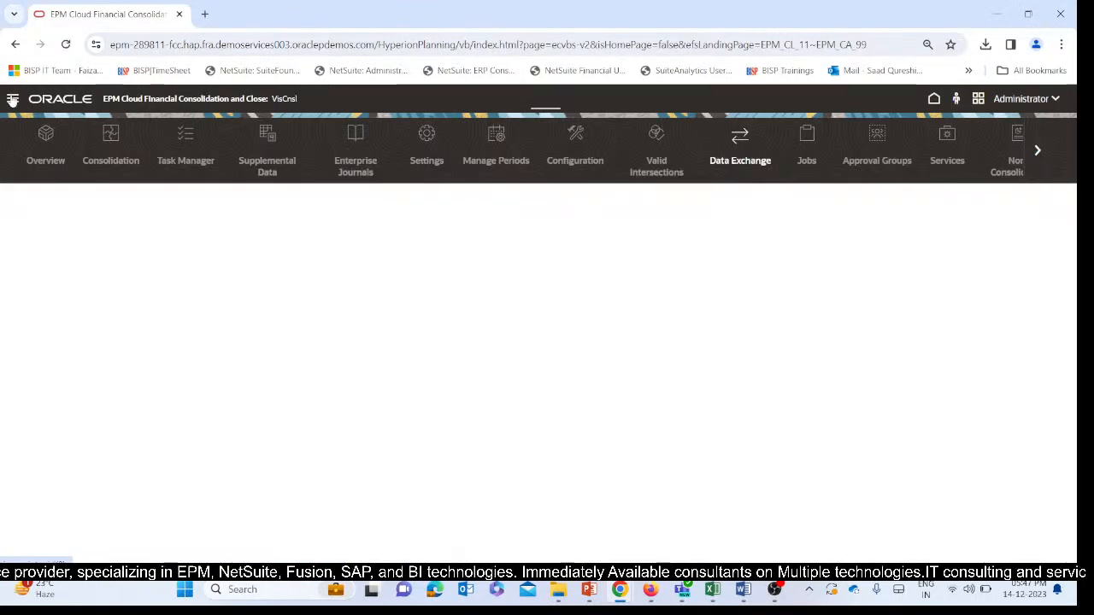
pyautogui.click(13, 99)
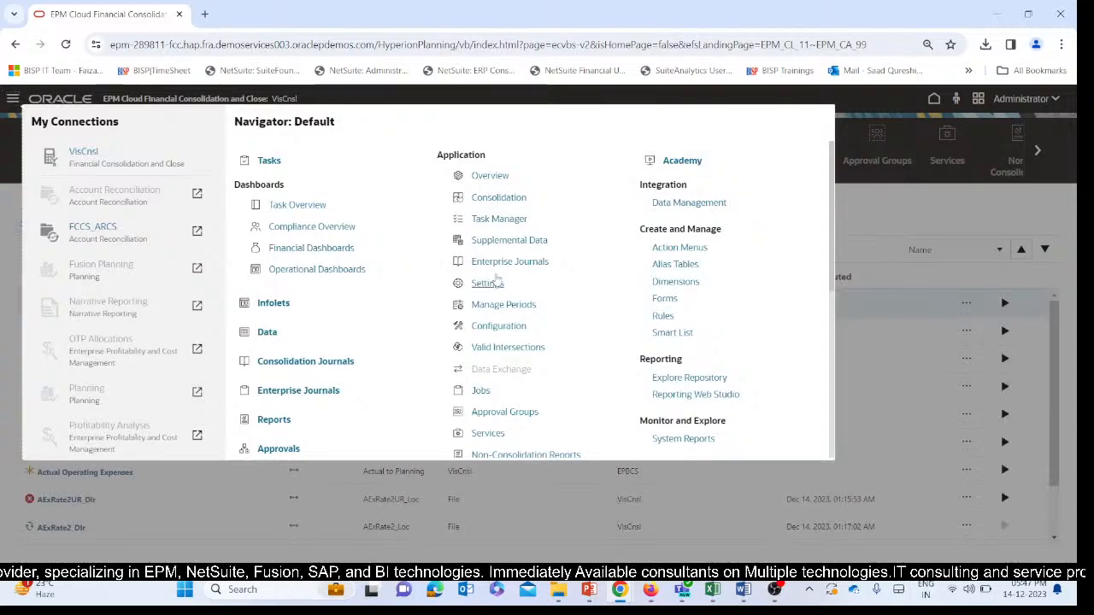
pyautogui.click(493, 303)
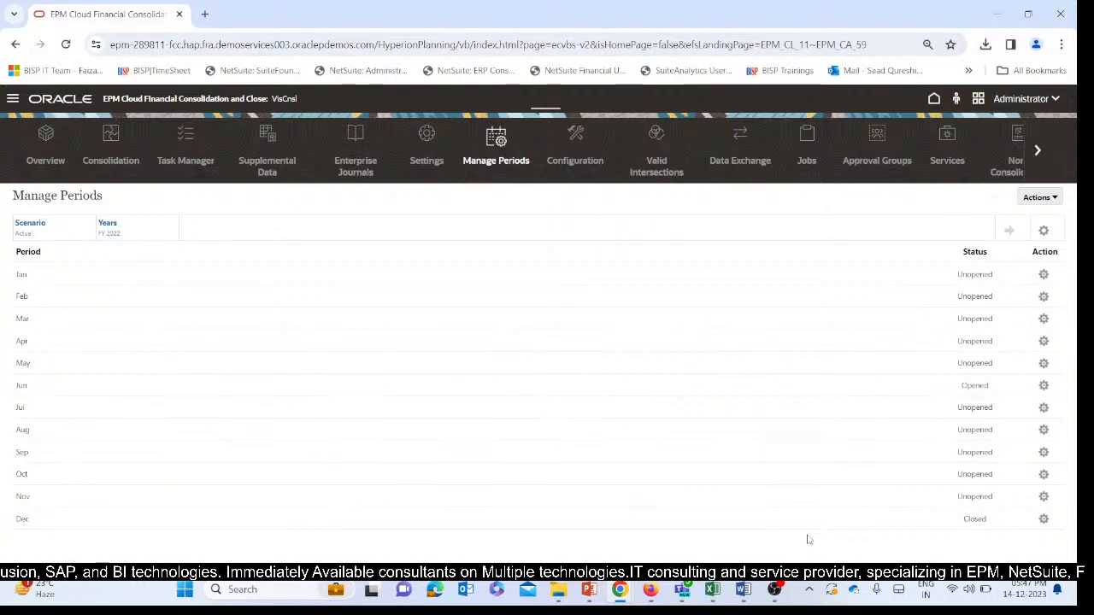
# Switch to Document1 in Word and copy the full epmautomate login command with its service URL.
pyautogui.moveTo(731, 586)
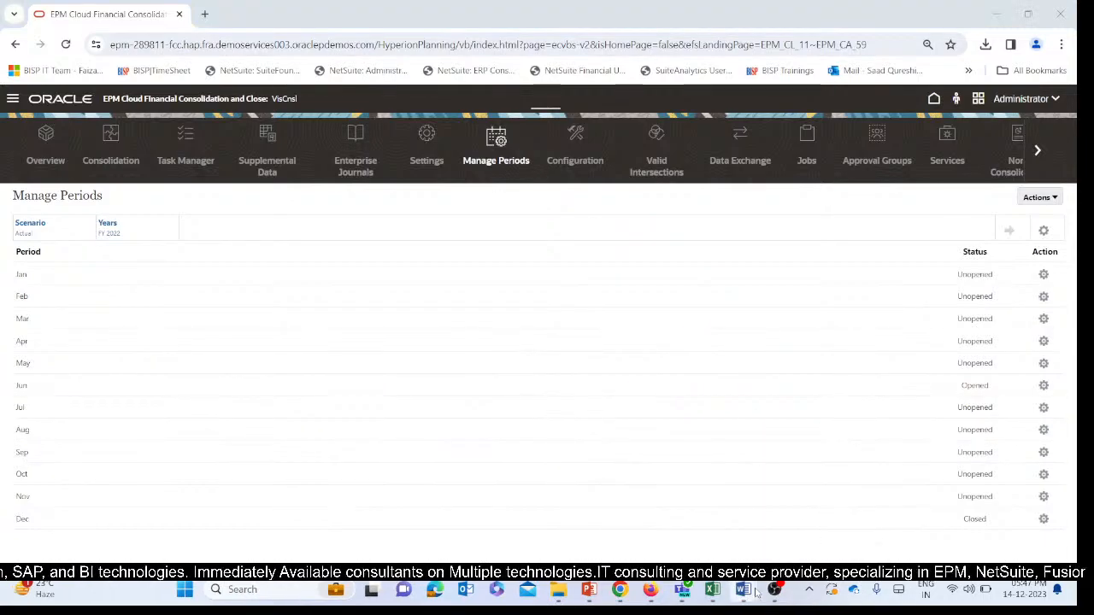
pyautogui.click(806, 518)
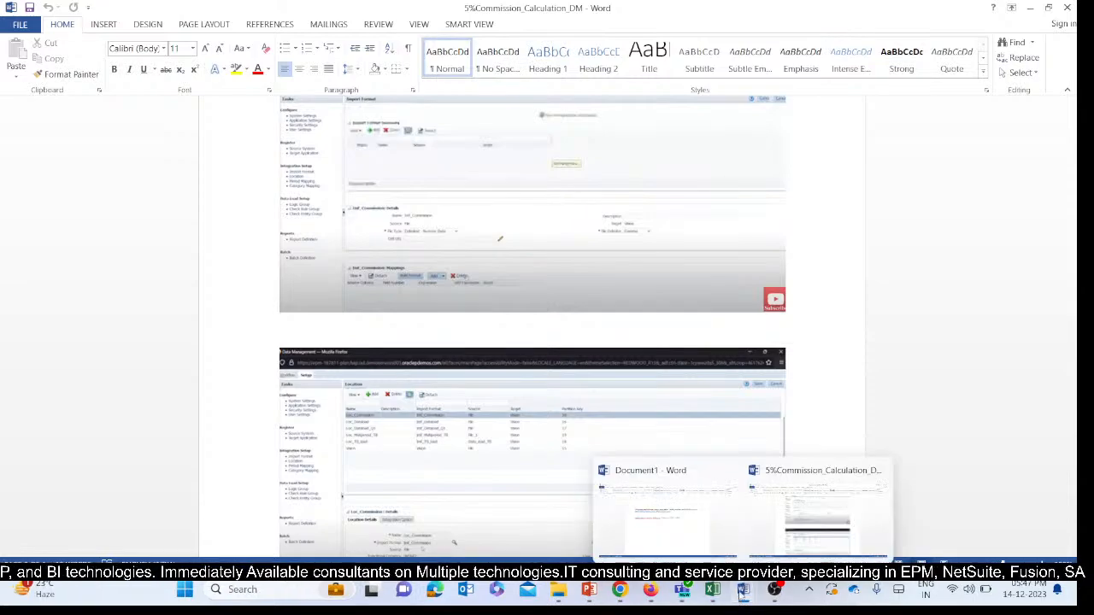
pyautogui.click(726, 470)
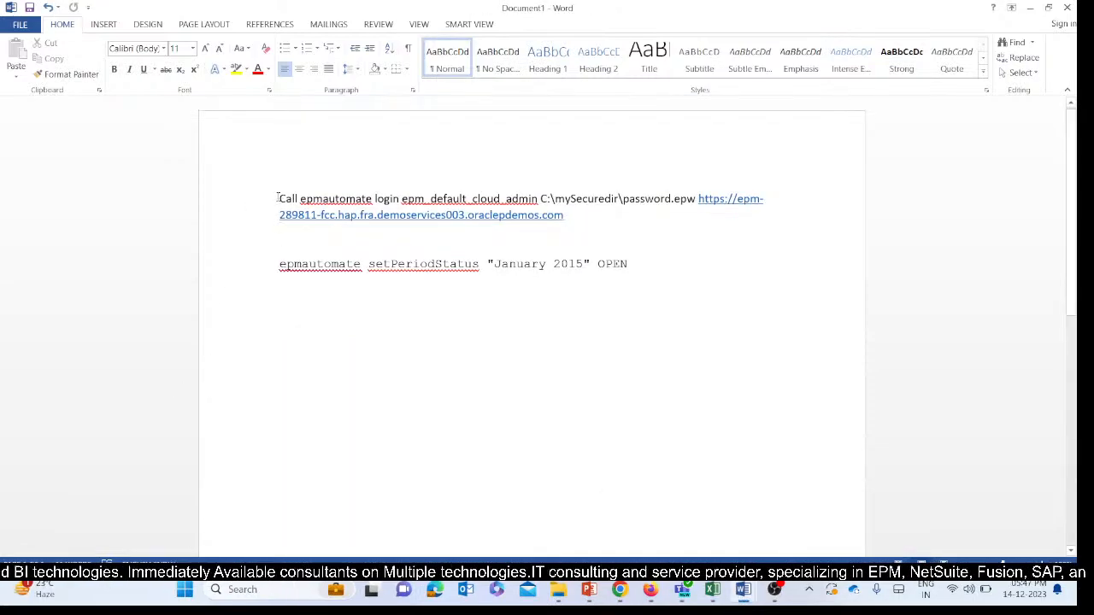
pyautogui.moveTo(277, 198); pyautogui.dragTo(571, 224)
pyautogui.hotkey('ctrl', 'c')
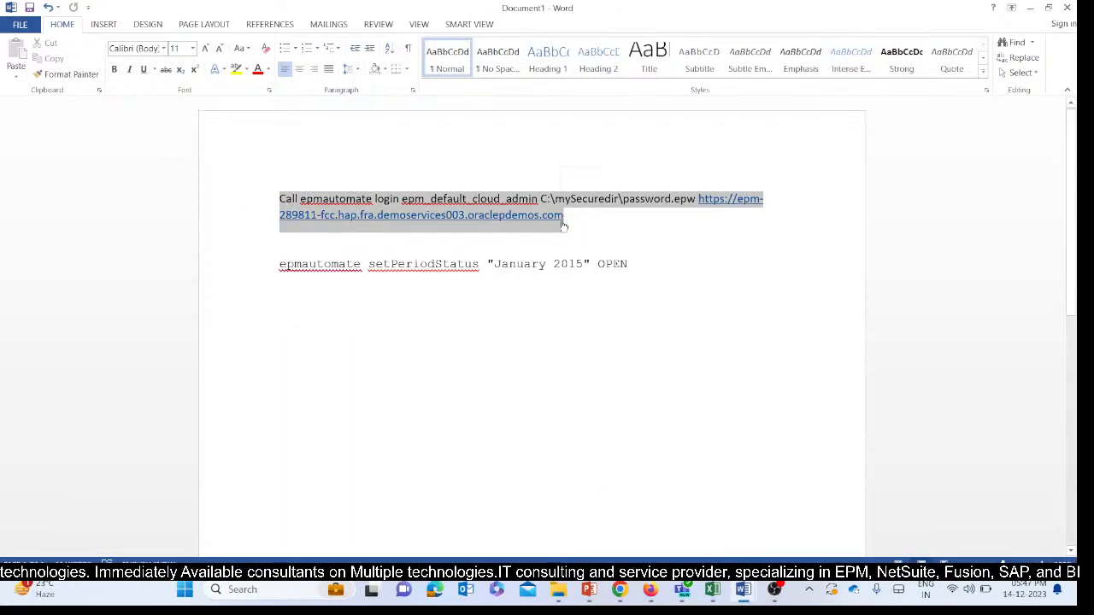
# Launch EPM Automate and run the copied login command to sign in to the EPM Cloud service.
pyautogui.click(253, 591)
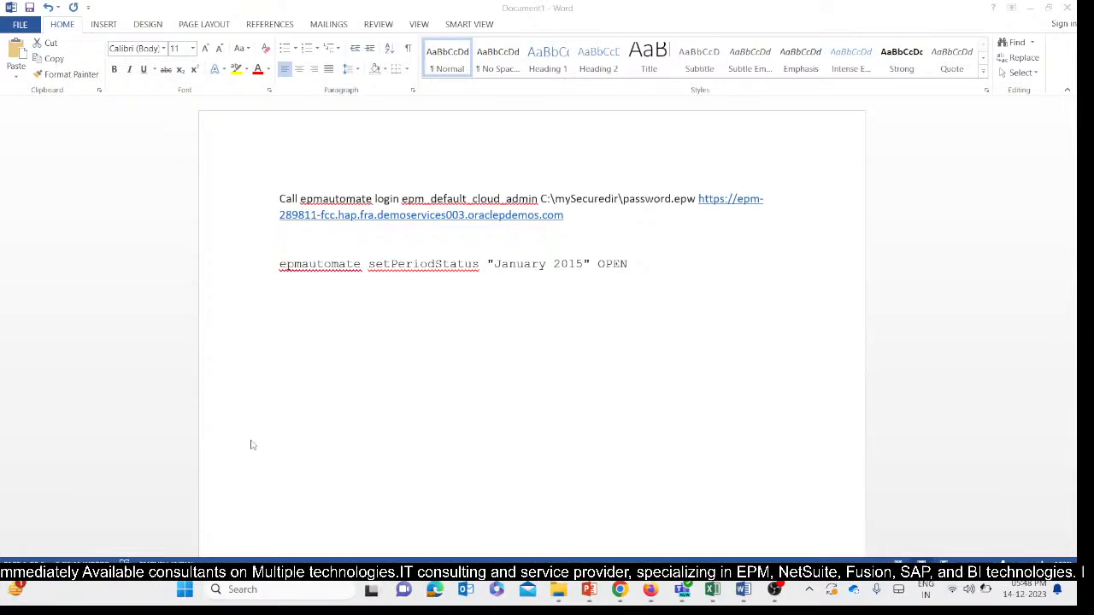
pyautogui.click(273, 591)
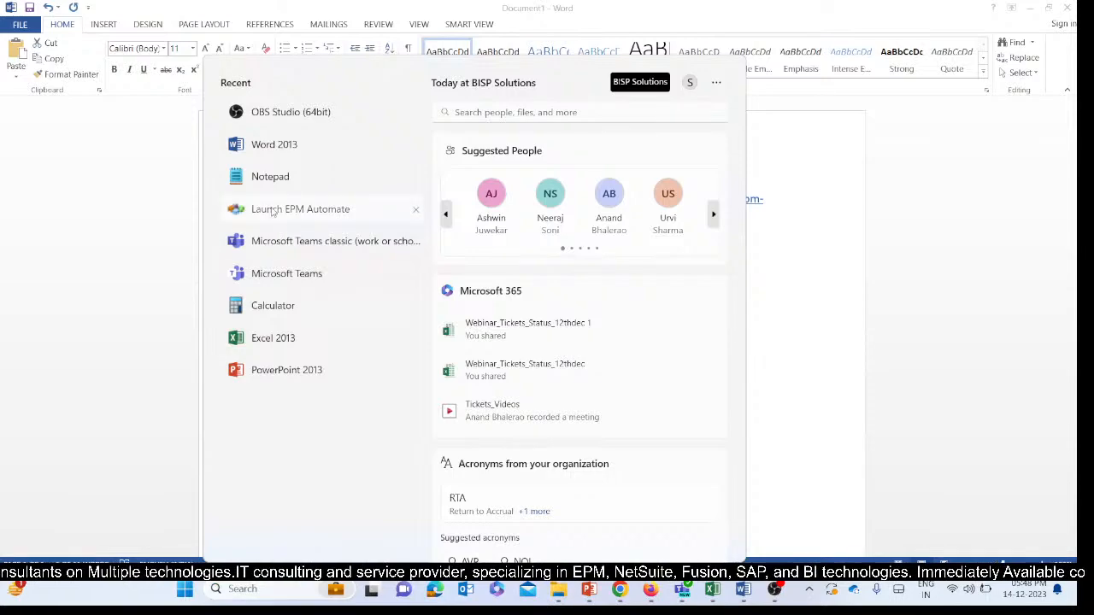
pyautogui.click(272, 212)
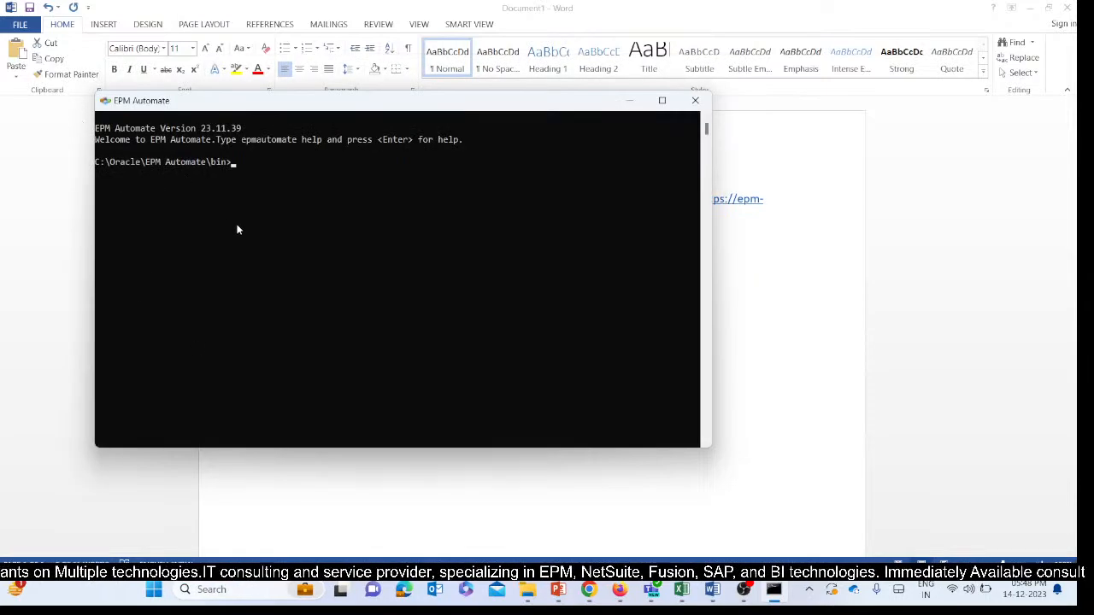
pyautogui.hotkey('ctrl', 'v')
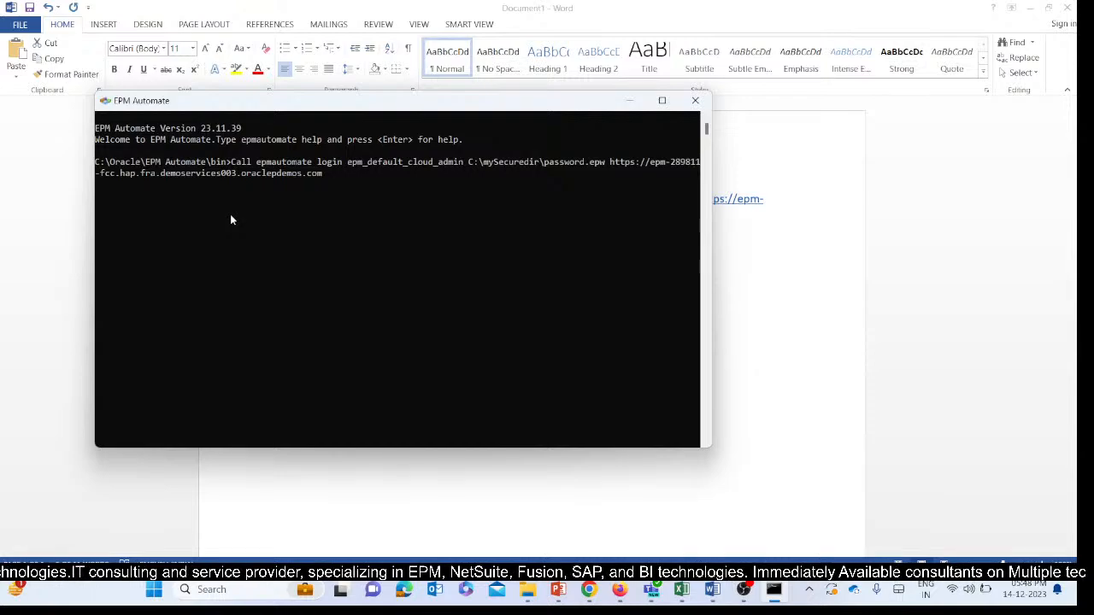
pyautogui.press('Return')
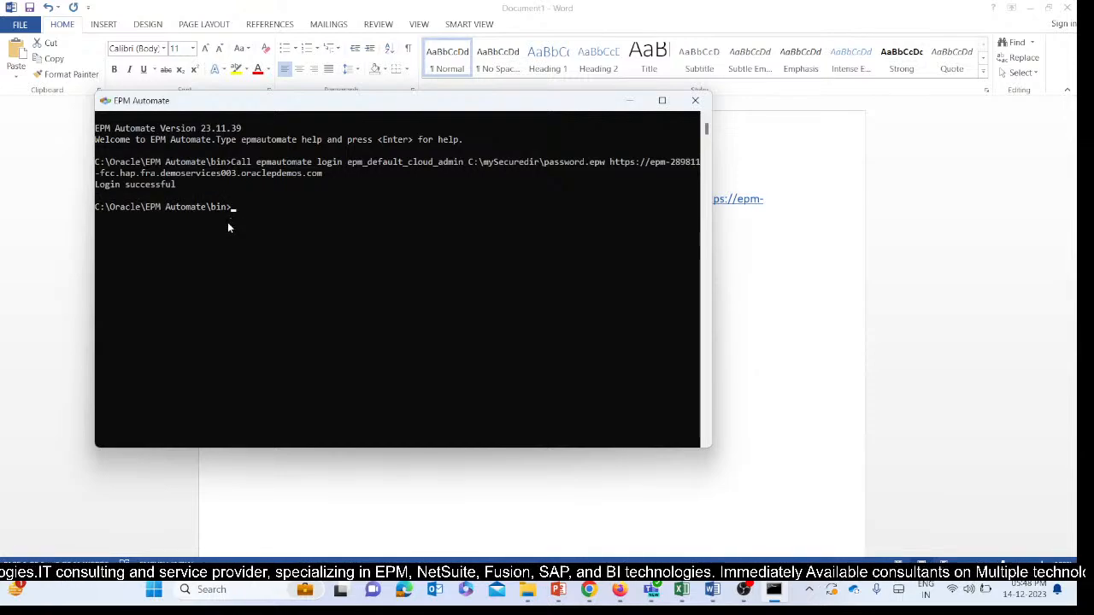
# Copy the command epmautomate setPeriodStatus "January 2015" OPEN from Document1 and run it in EPM Automate.
pyautogui.click(628, 101)
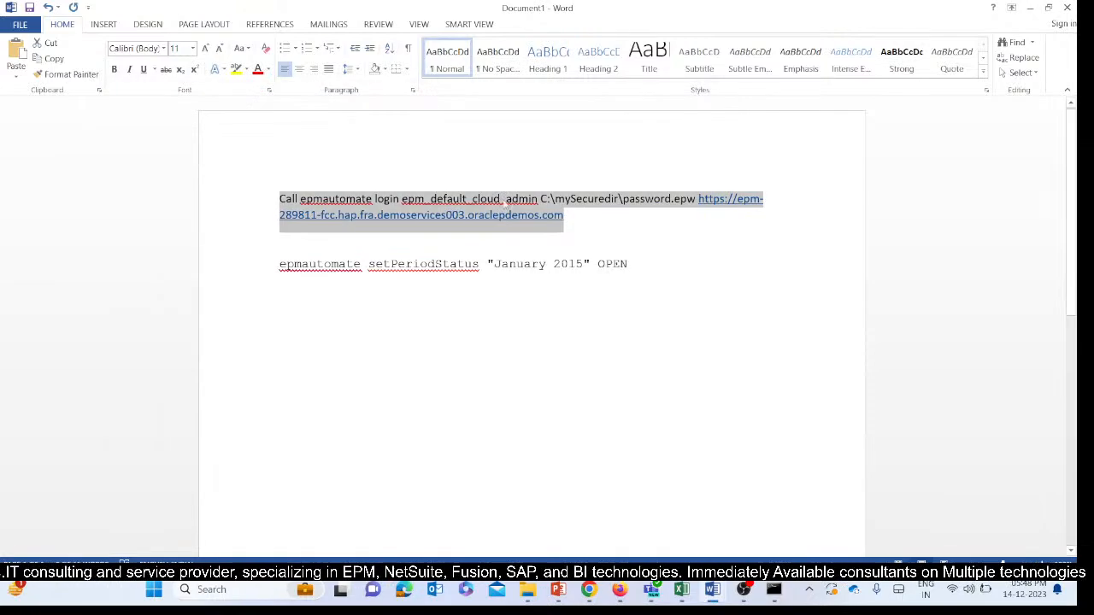
pyautogui.click(334, 292)
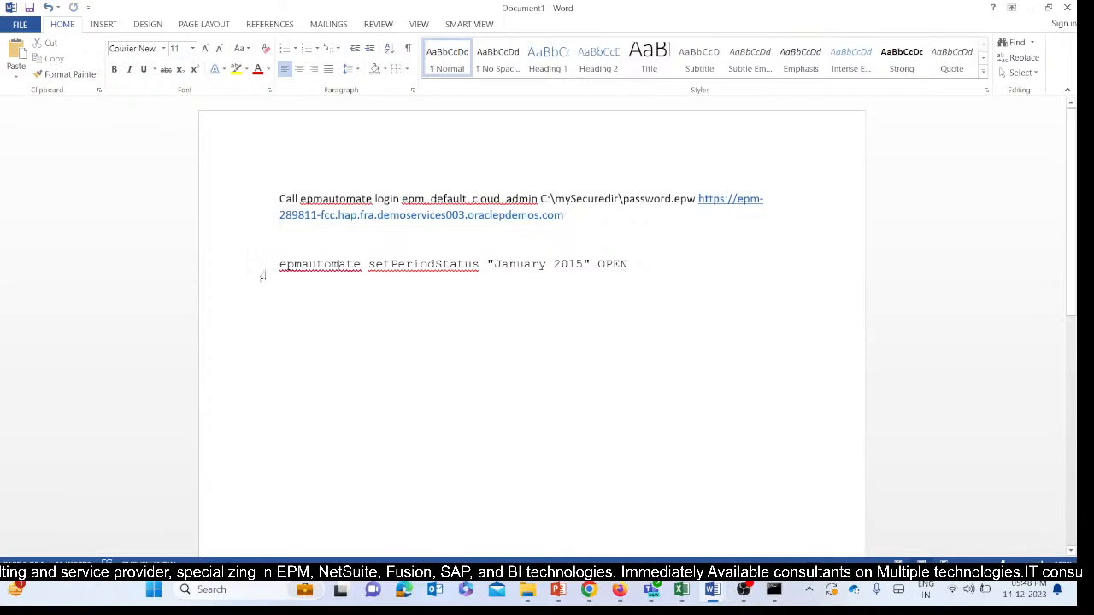
pyautogui.moveTo(280, 267); pyautogui.dragTo(631, 267)
pyautogui.hotkey('ctrl', 'c')
pyautogui.moveTo(726, 588)
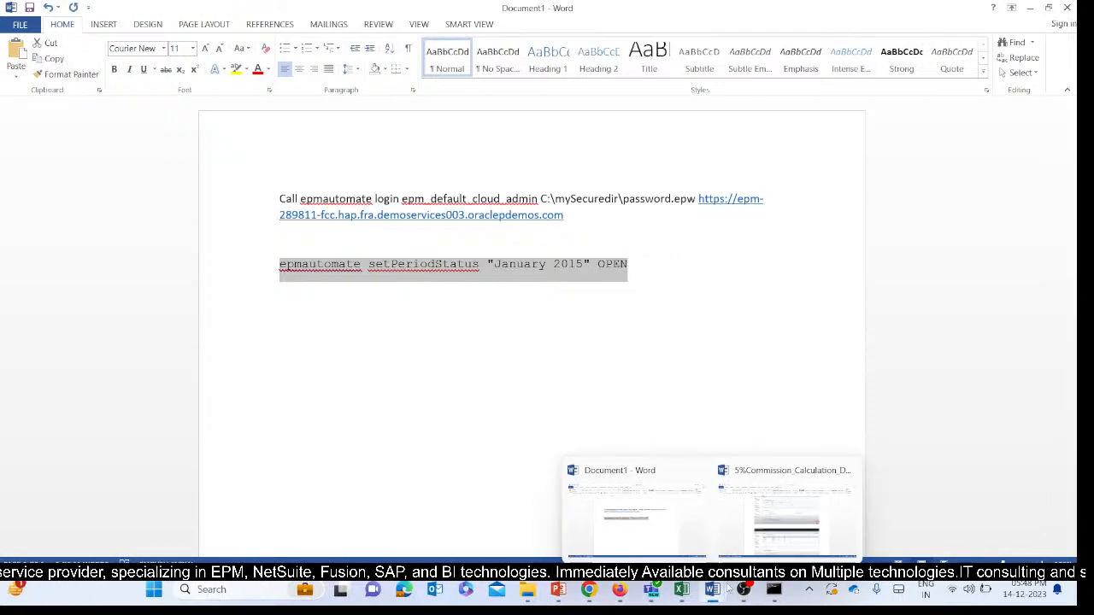
pyautogui.click(775, 590)
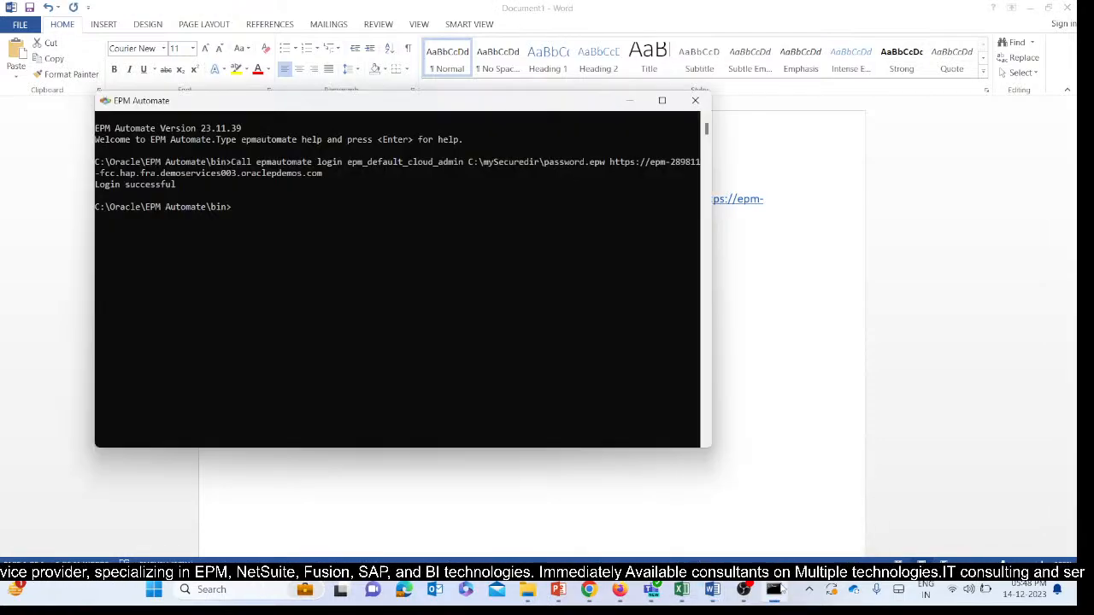
pyautogui.rightClick(203, 264)
pyautogui.press('Return')
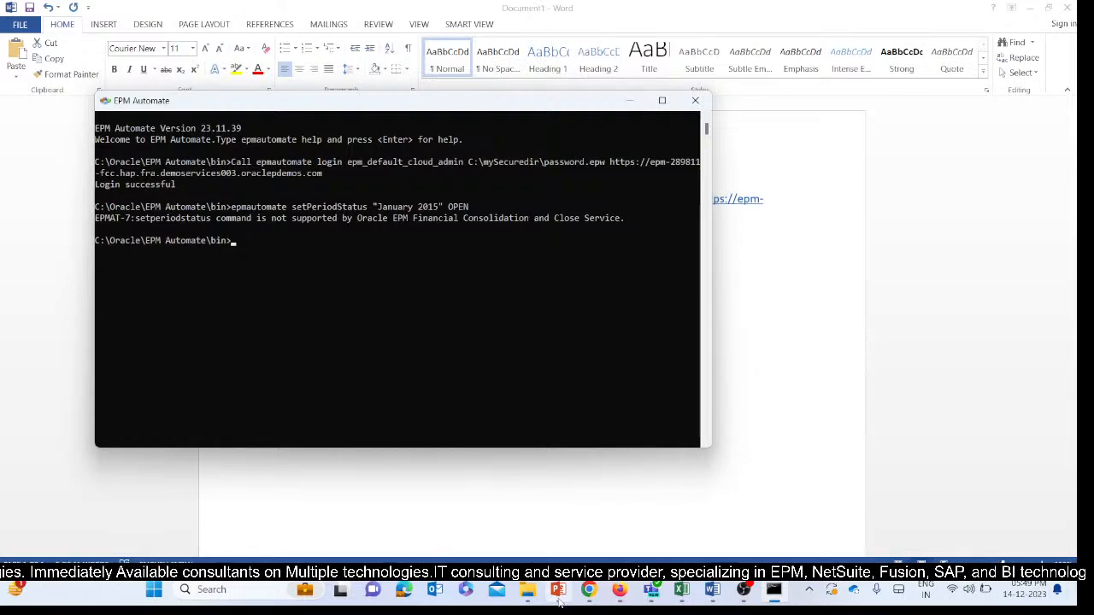
# Switch to the FCCs Ppt 14thDec presentation in PowerPoint and review the slides for tickets T161 and T150.
pyautogui.moveTo(560, 602)
pyautogui.click(556, 523)
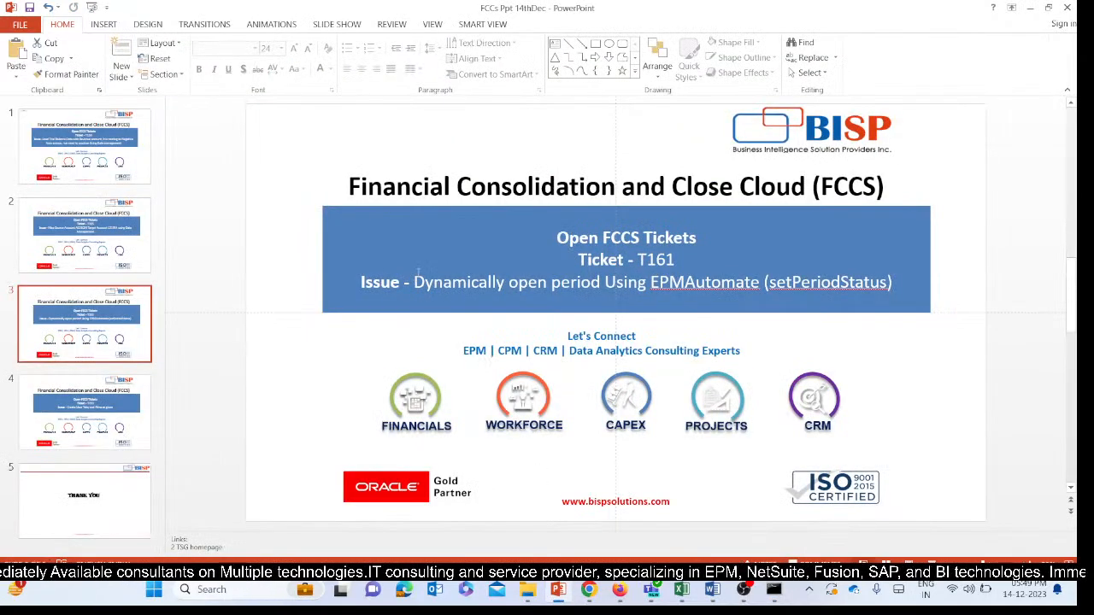
pyautogui.moveTo(418, 272); pyautogui.dragTo(866, 311)
pyautogui.click(866, 312)
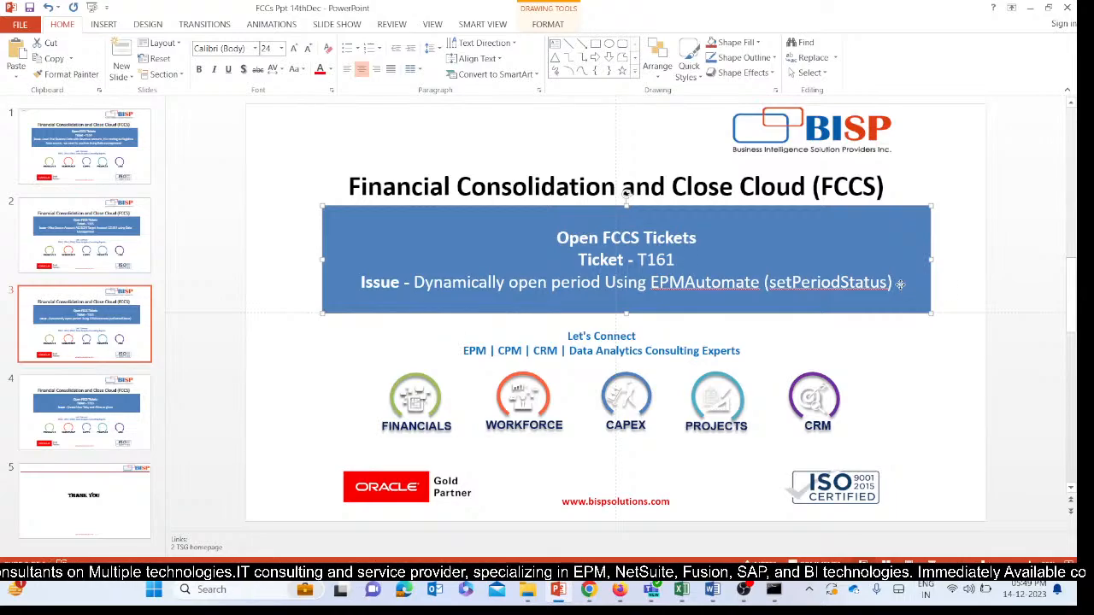
pyautogui.click(74, 439)
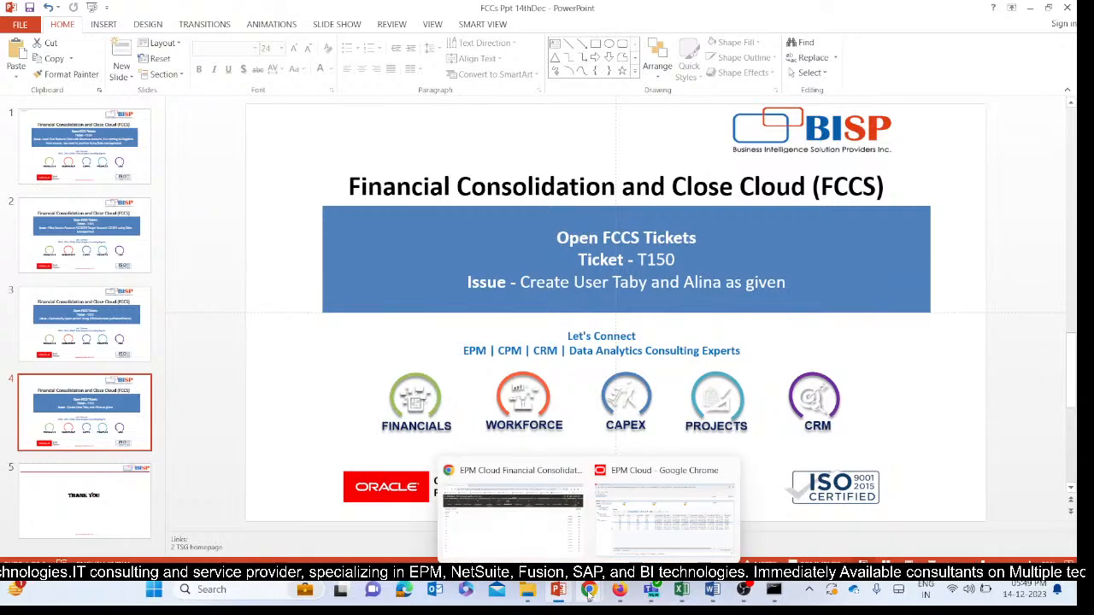
# Switch to EPM Cloud in Chrome and open the Manage Users page under Access Control.
pyautogui.click(458, 491)
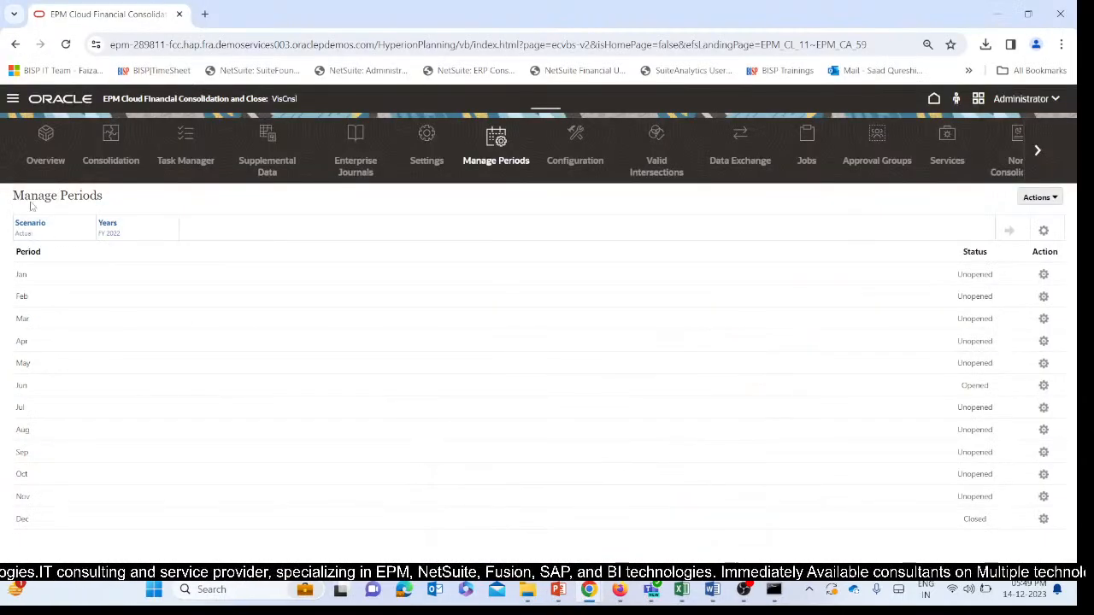
pyautogui.click(934, 99)
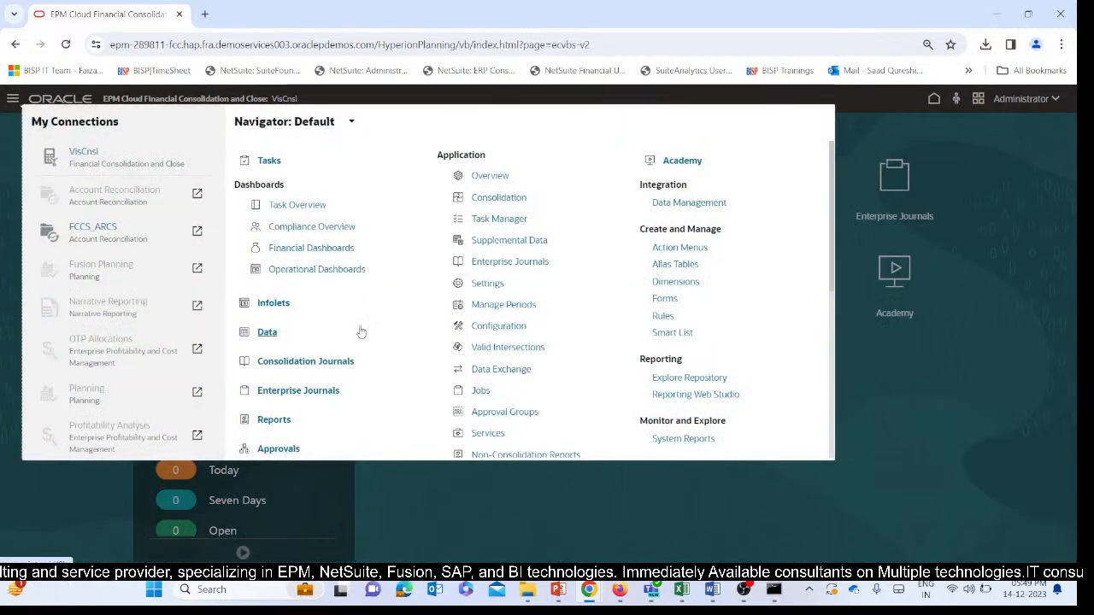
pyautogui.scroll(-3, 368, 307)
pyautogui.scroll(3, 532, 327)
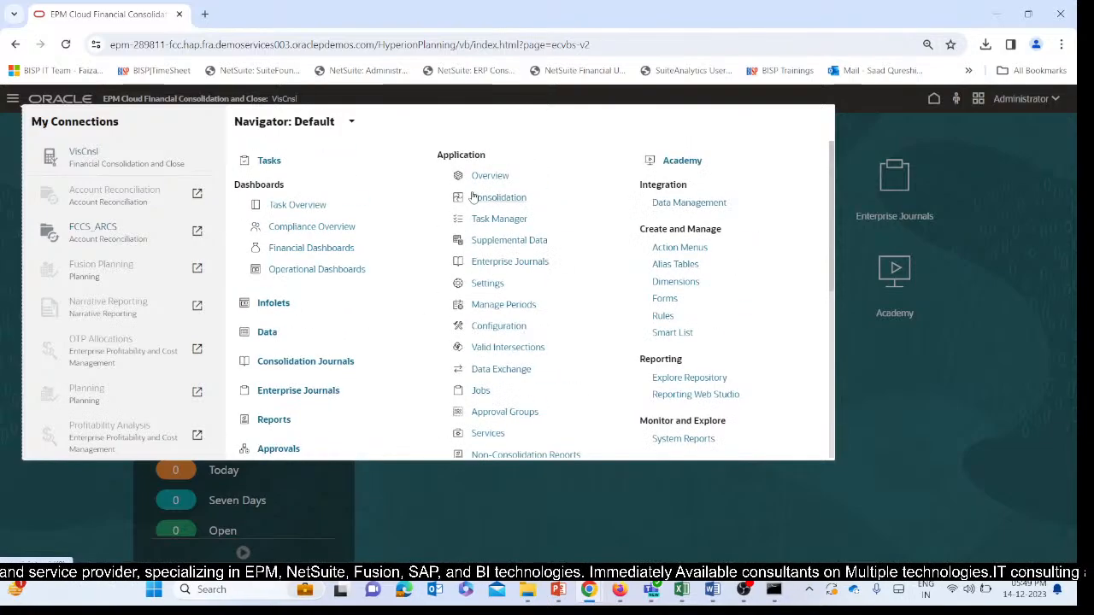
pyautogui.scroll(-4, 378, 317)
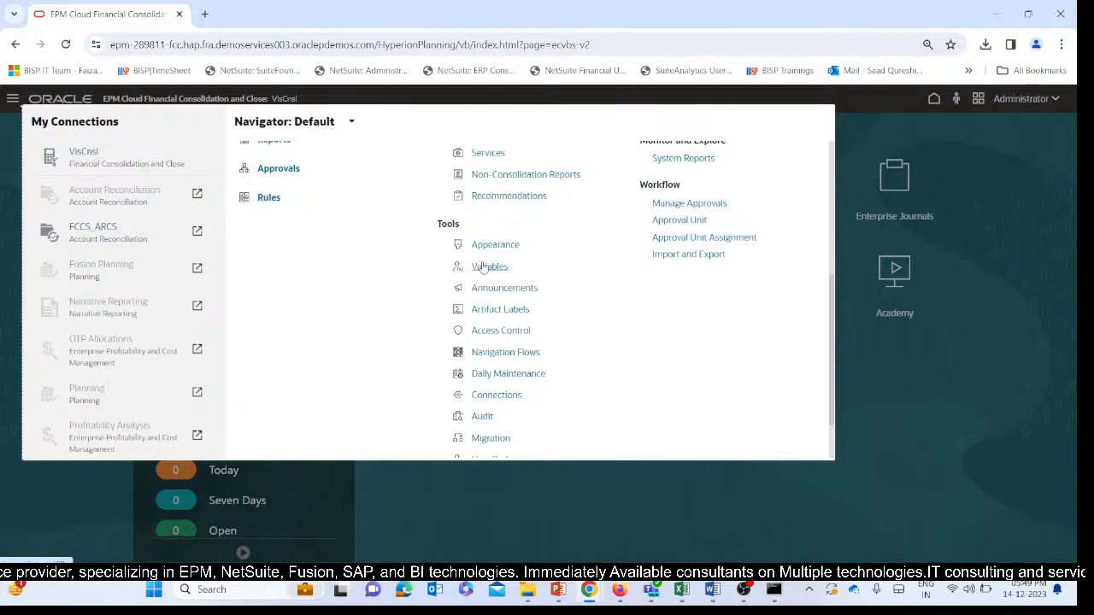
pyautogui.scroll(-1, 489, 269)
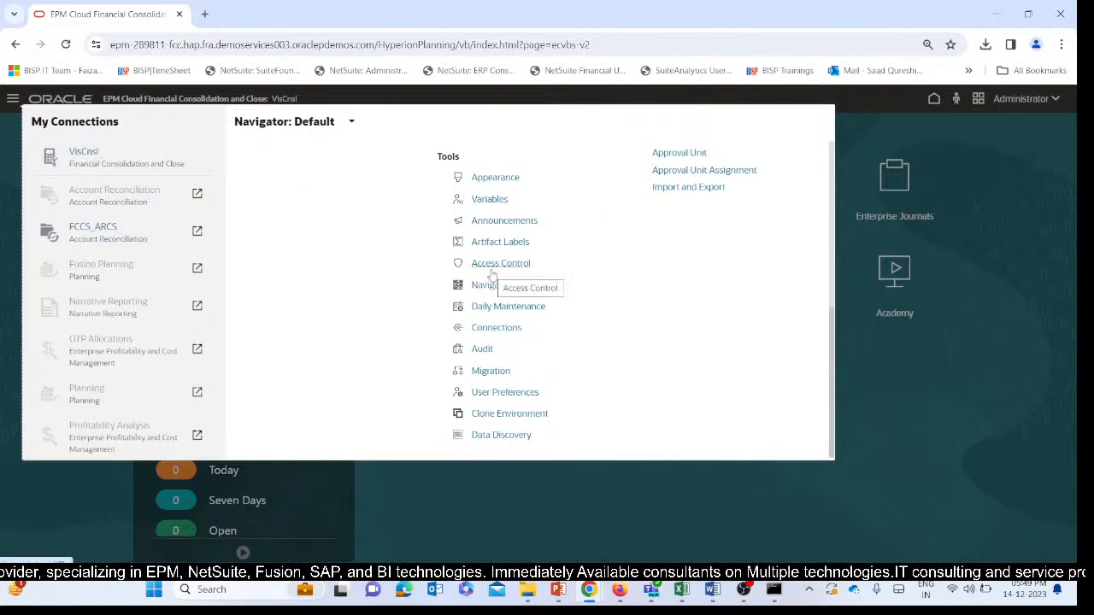
pyautogui.scroll(3, 493, 275)
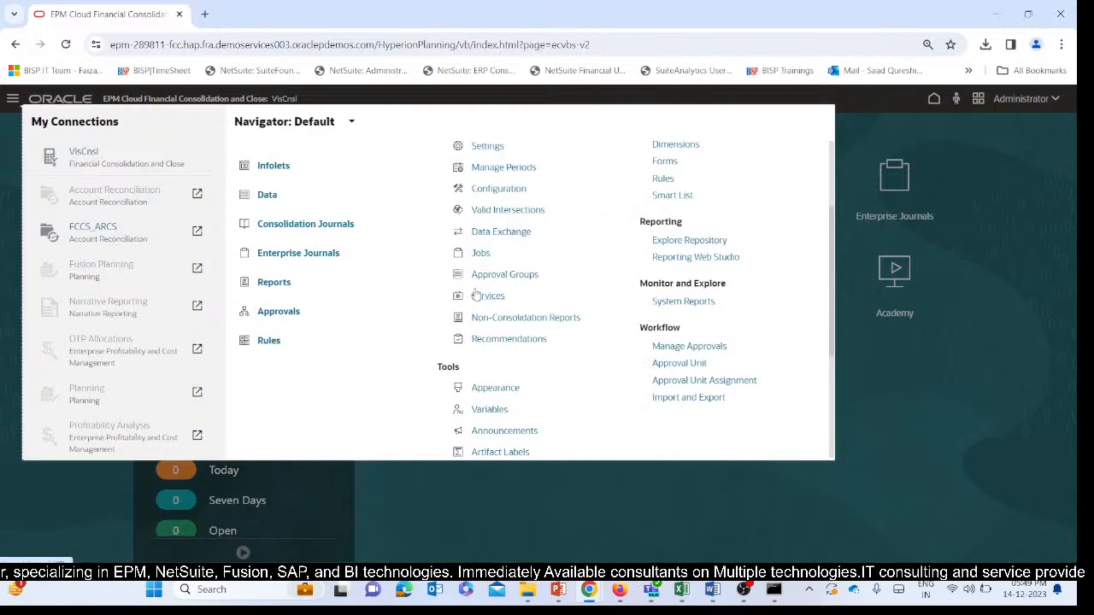
pyautogui.scroll(3, 477, 294)
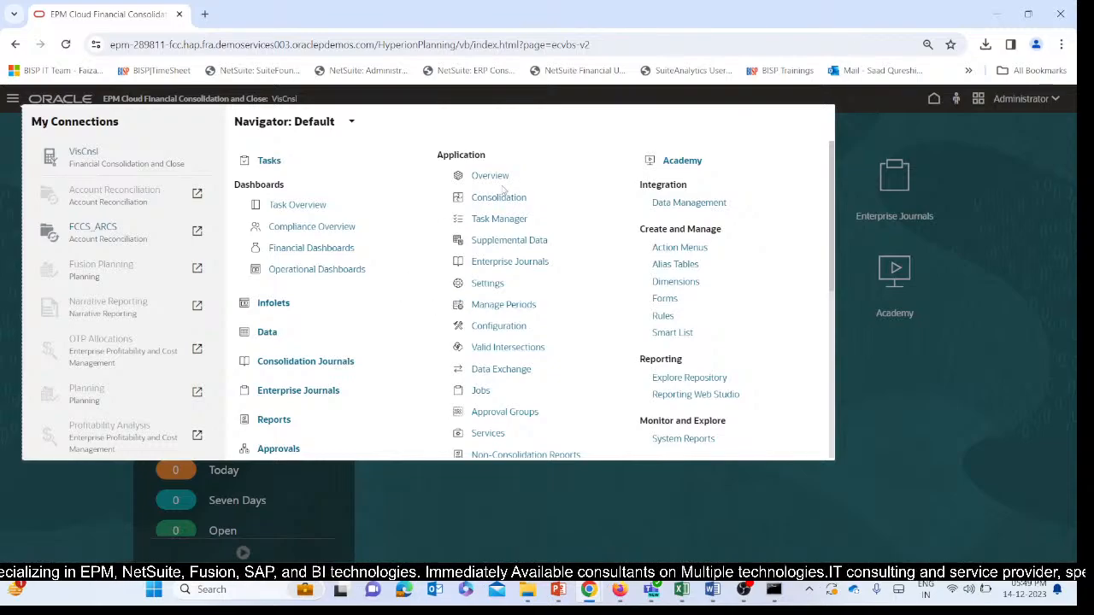
pyautogui.scroll(-3, 342, 244)
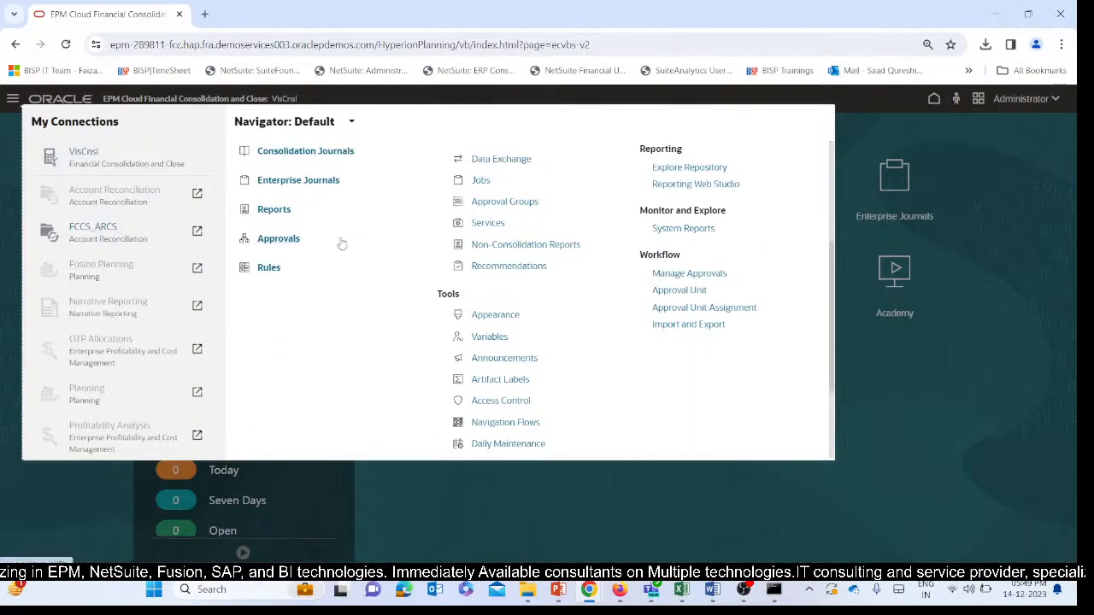
pyautogui.scroll(3, 346, 256)
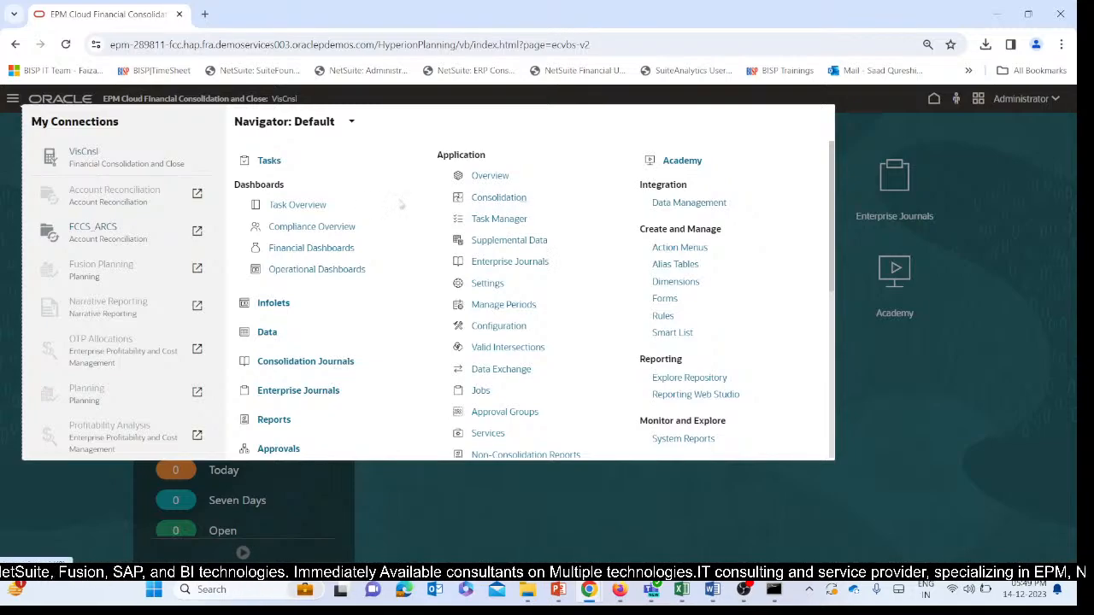
pyautogui.scroll(-3, 403, 214)
pyautogui.scroll(3, 405, 218)
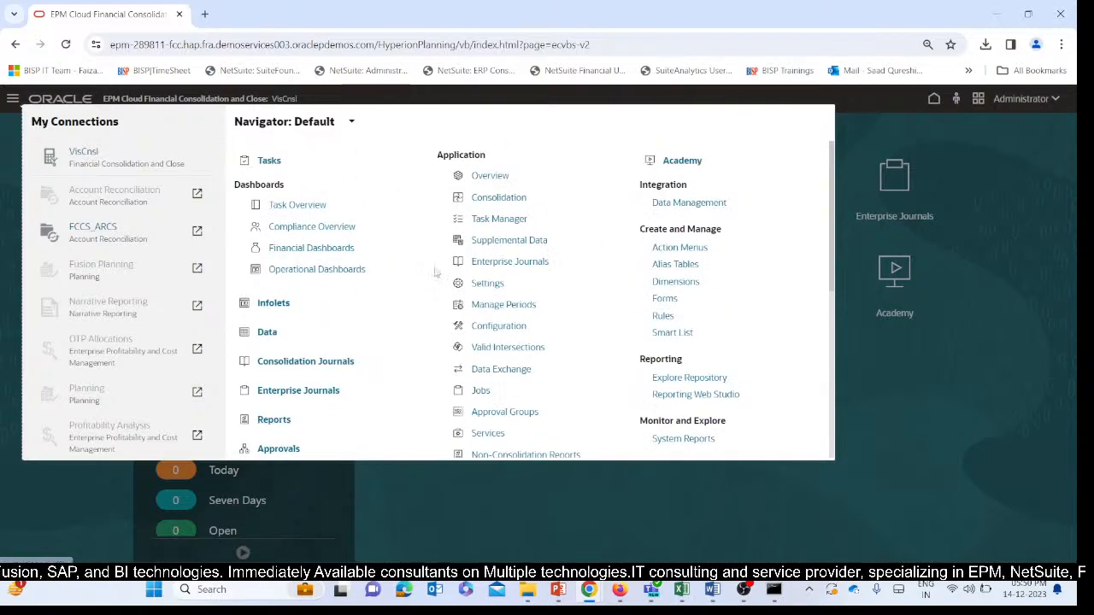
pyautogui.scroll(-3, 500, 369)
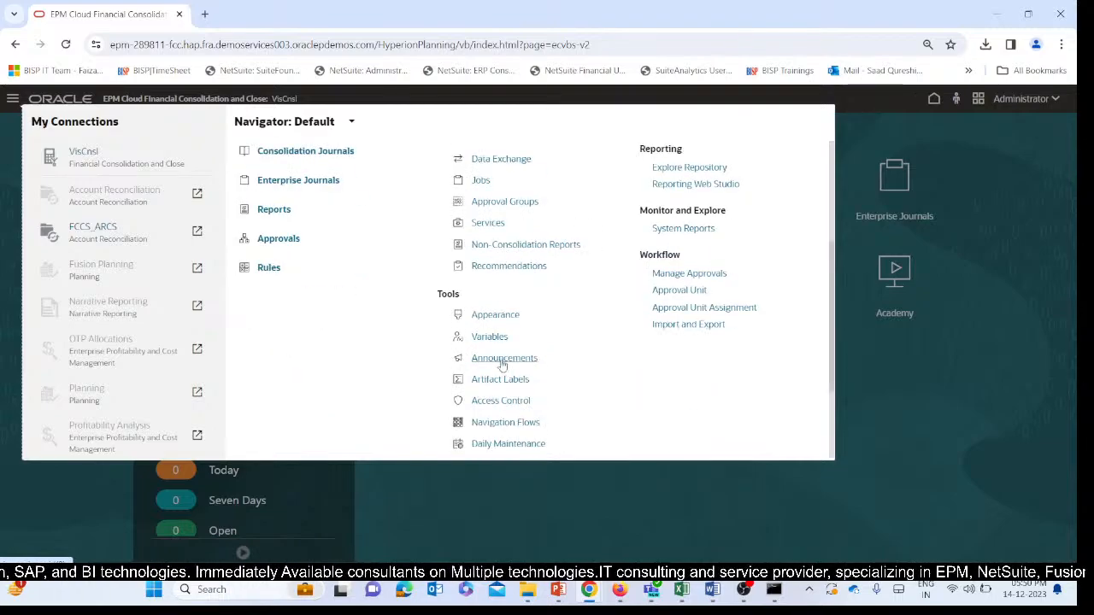
pyautogui.click(488, 404)
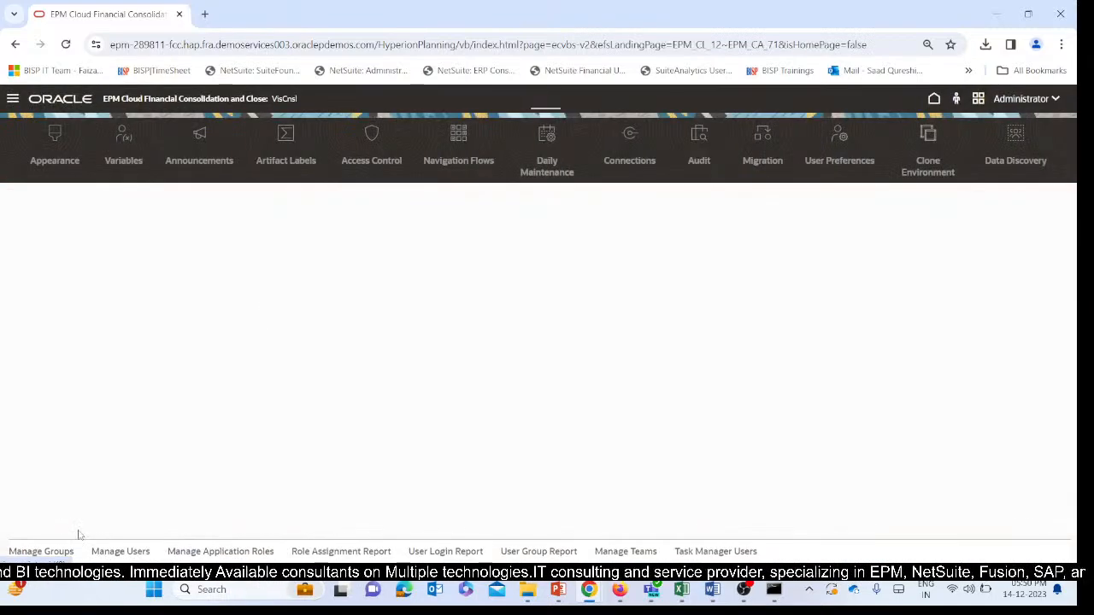
pyautogui.click(113, 553)
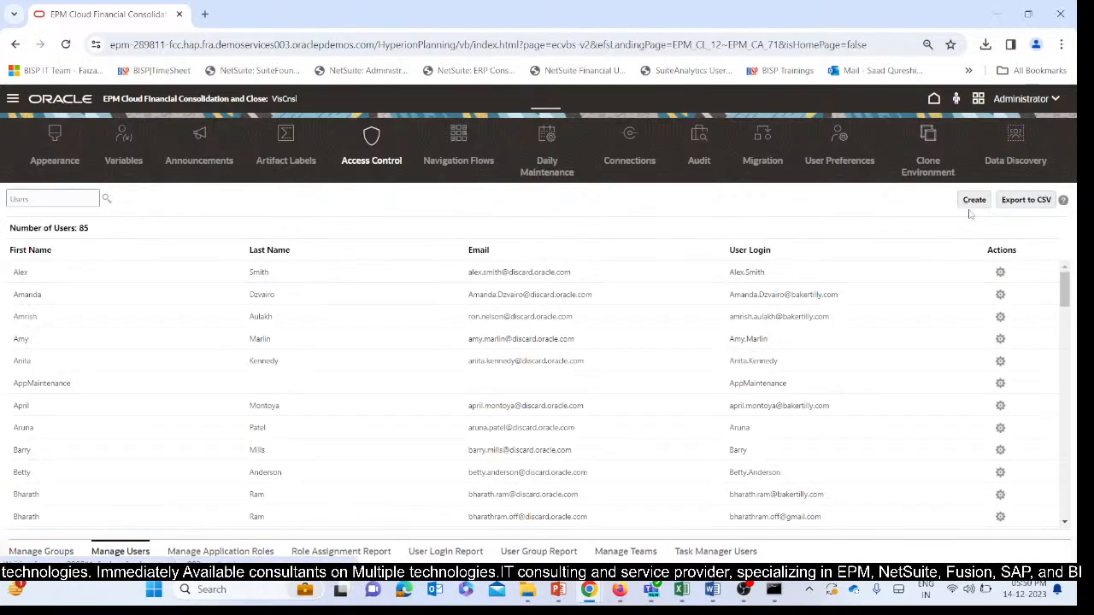
# Start creating a new user and fill in the password confirmation for the account.
pyautogui.click(974, 200)
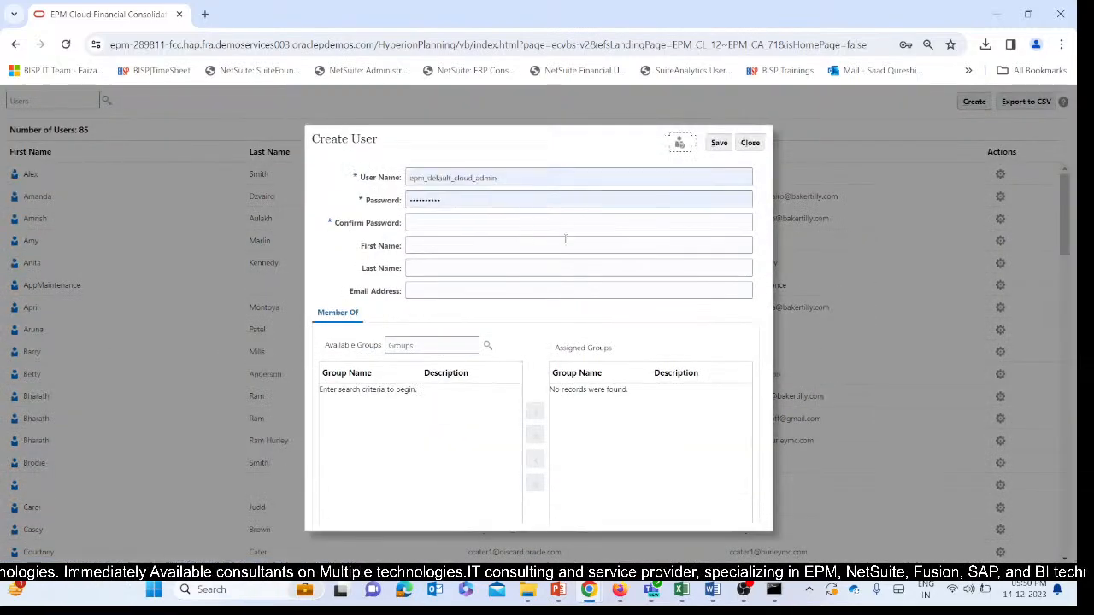
pyautogui.click(507, 224)
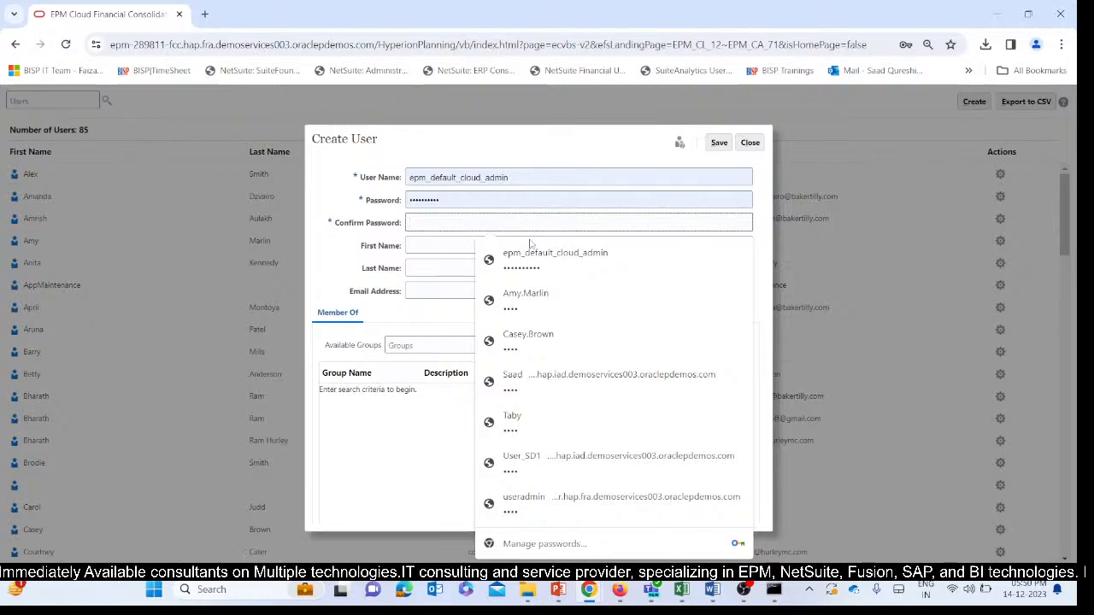
pyautogui.write('•••')
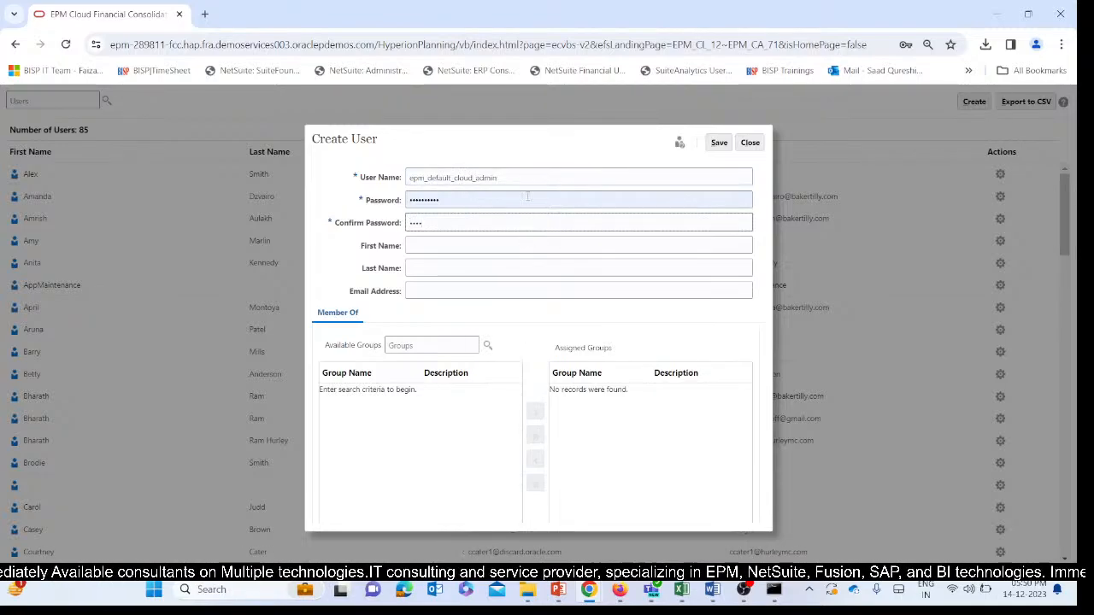
# Replace the prefilled user name with the first requested user's login name, ending in 1.
pyautogui.click(527, 177)
pyautogui.doubleClick(432, 177)
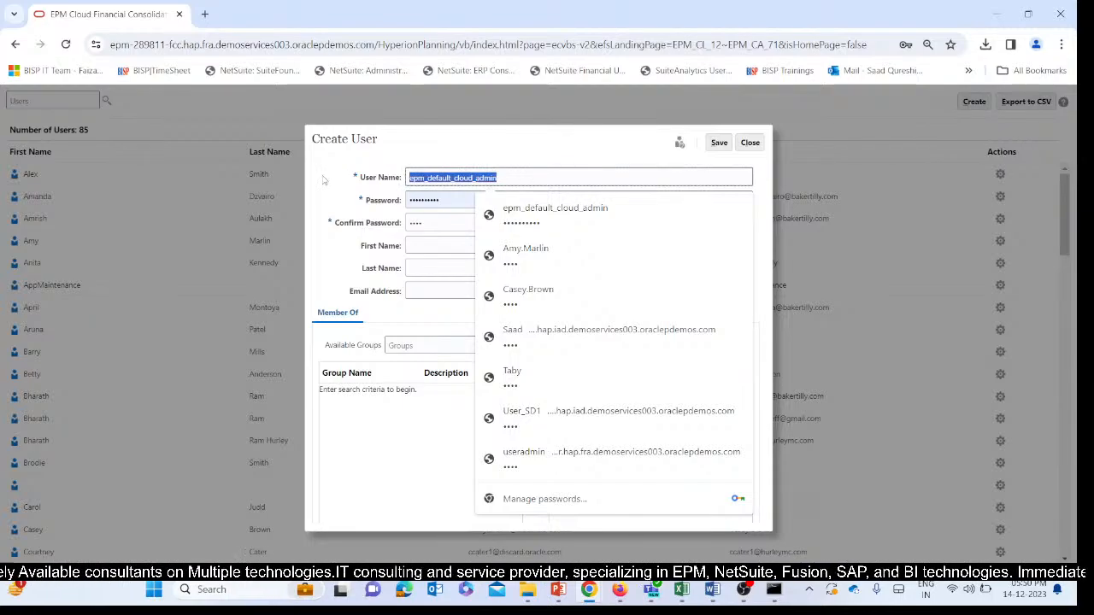
pyautogui.press('BackSpace')
pyautogui.write('taby')
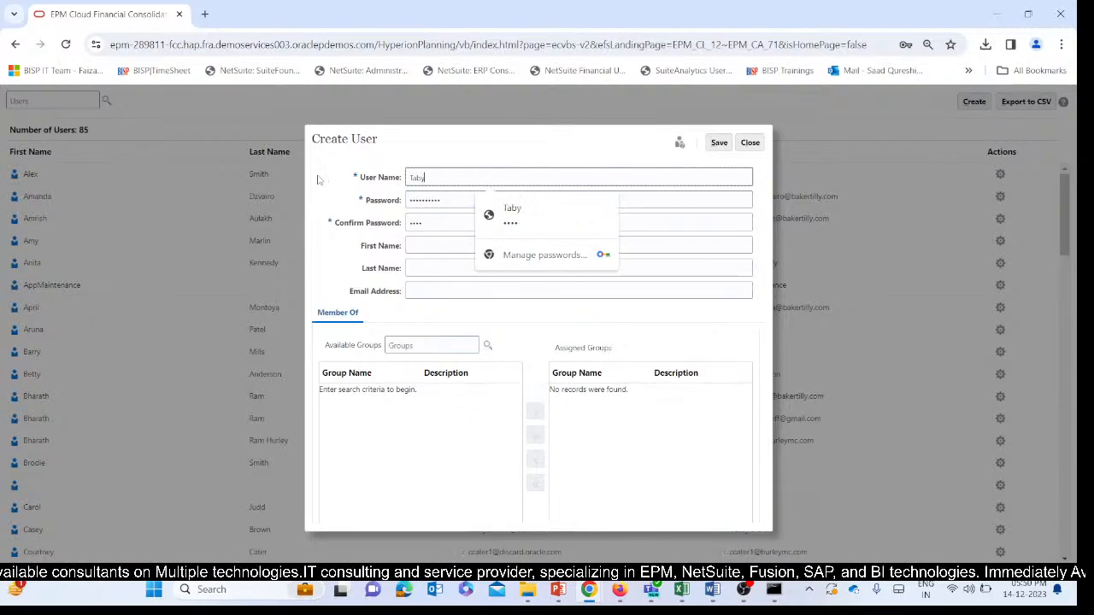
pyautogui.write('2')
pyautogui.press('BackSpace')
pyautogui.write('1')
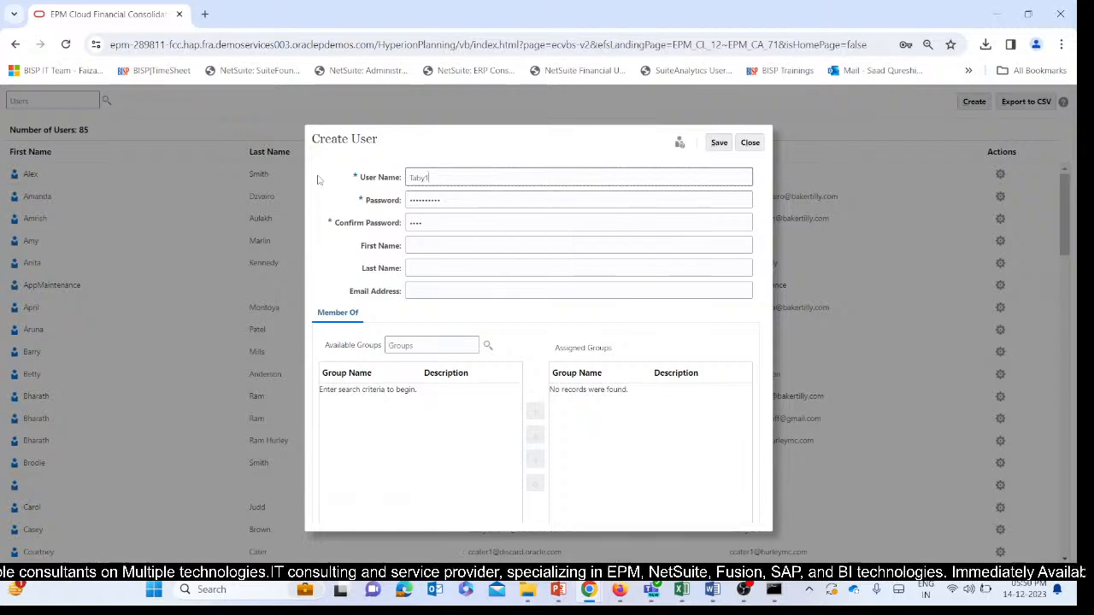
# Replace the prefilled password with the first new user's account password.
pyautogui.press('Tab')
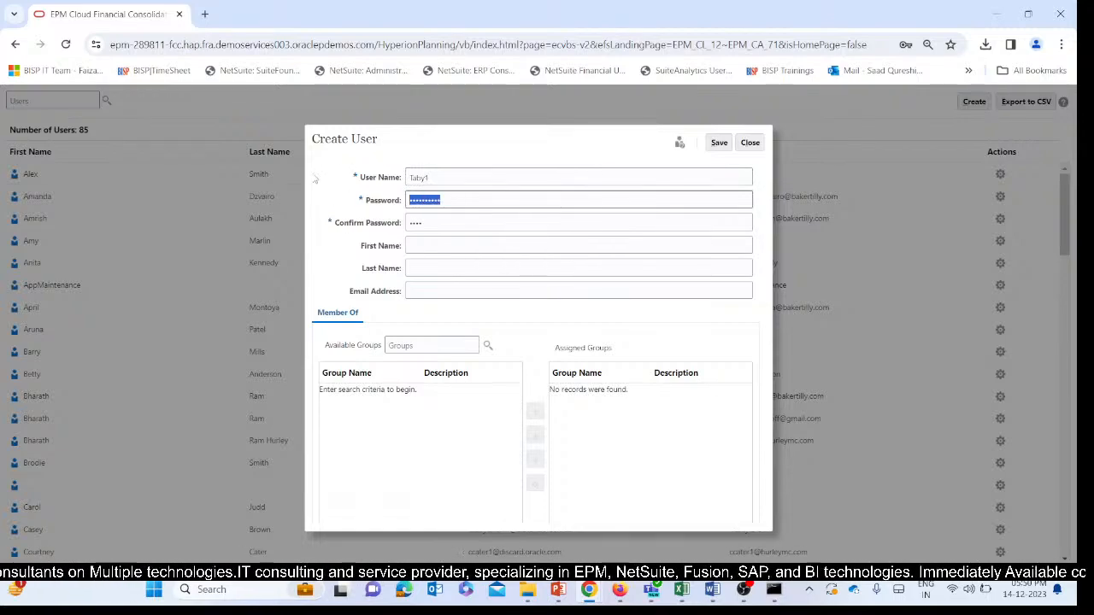
pyautogui.press('BackSpace')
pyautogui.write('••')
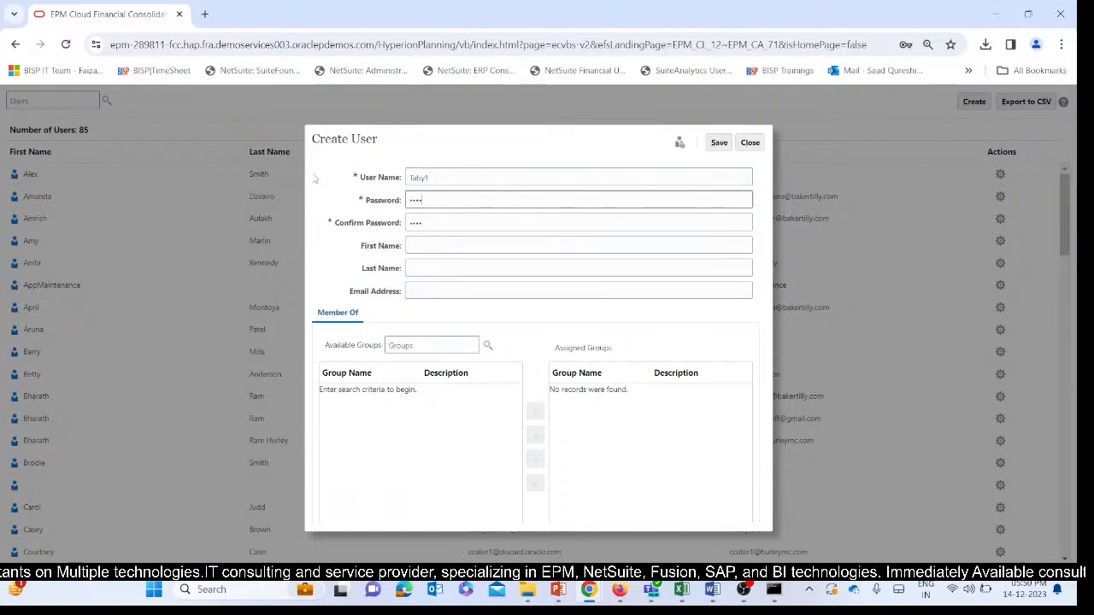
pyautogui.click(392, 293)
# Search the available groups for "user" in the Create User dialog.
pyautogui.click(488, 345)
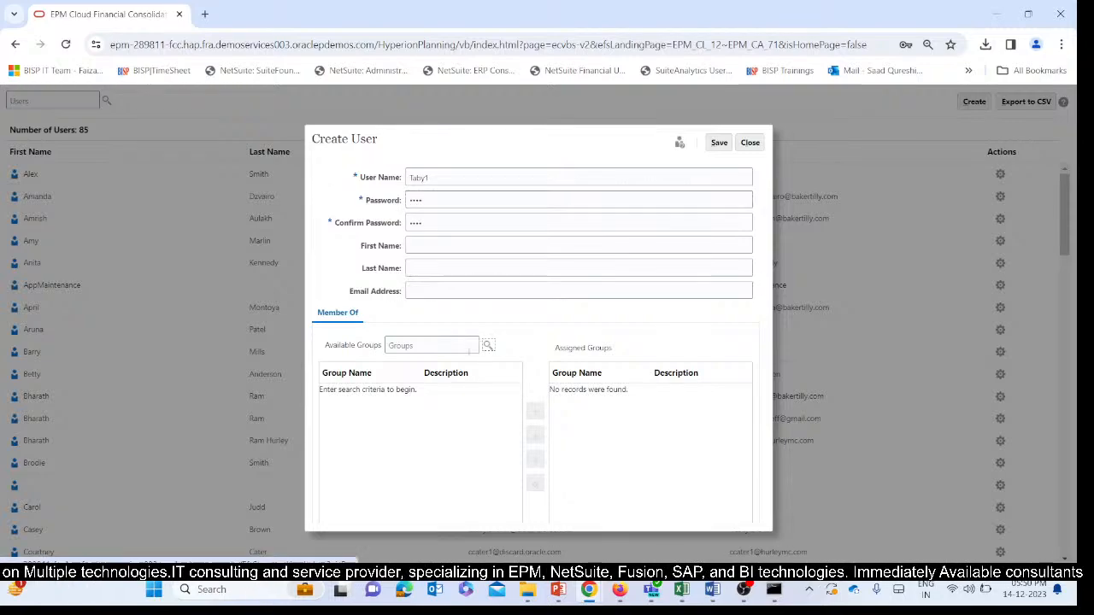
pyautogui.click(429, 343)
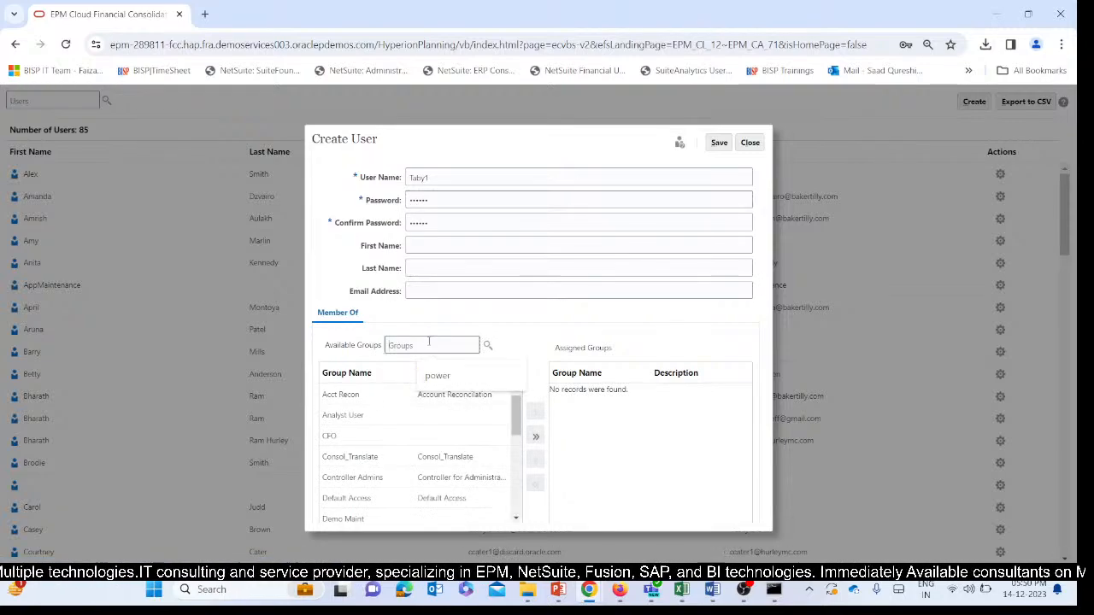
pyautogui.write('user')
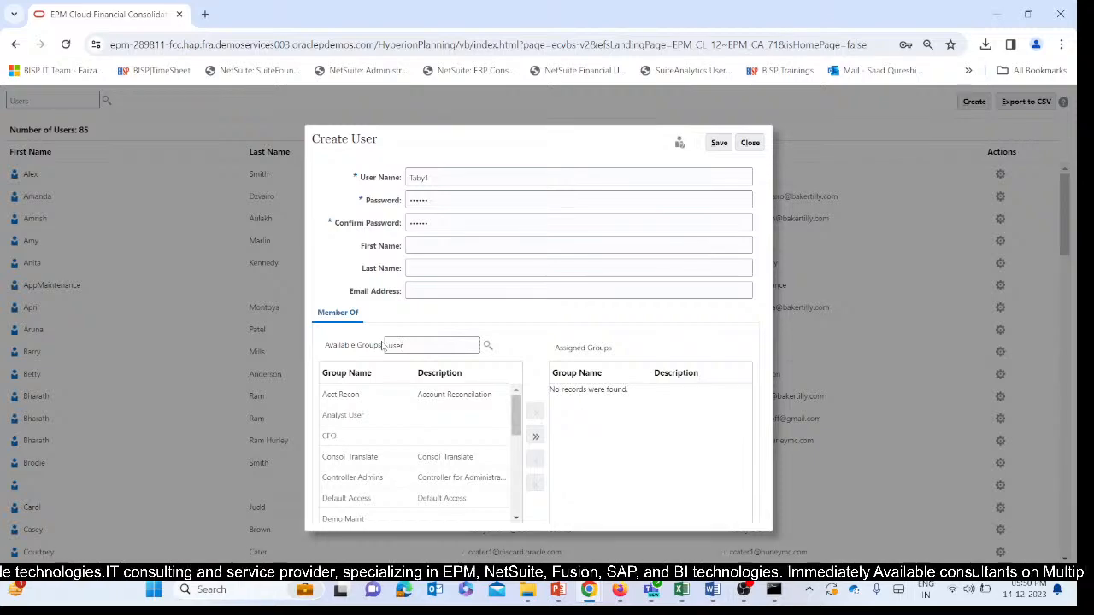
pyautogui.click(487, 346)
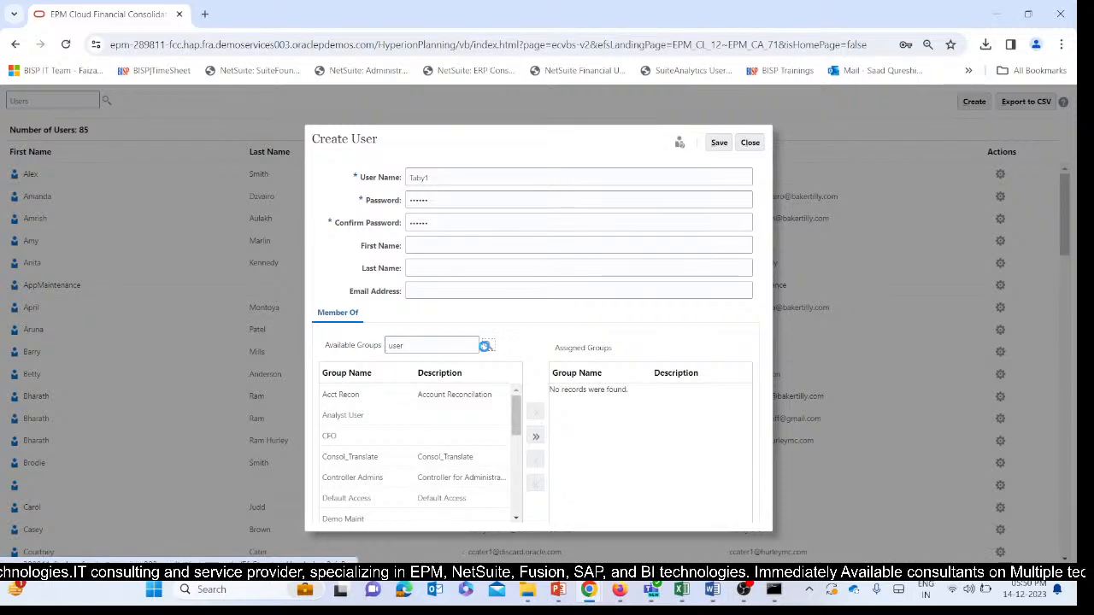
# Assign the Power User and Demo_Power_Users groups to the new user.
pyautogui.click(385, 478)
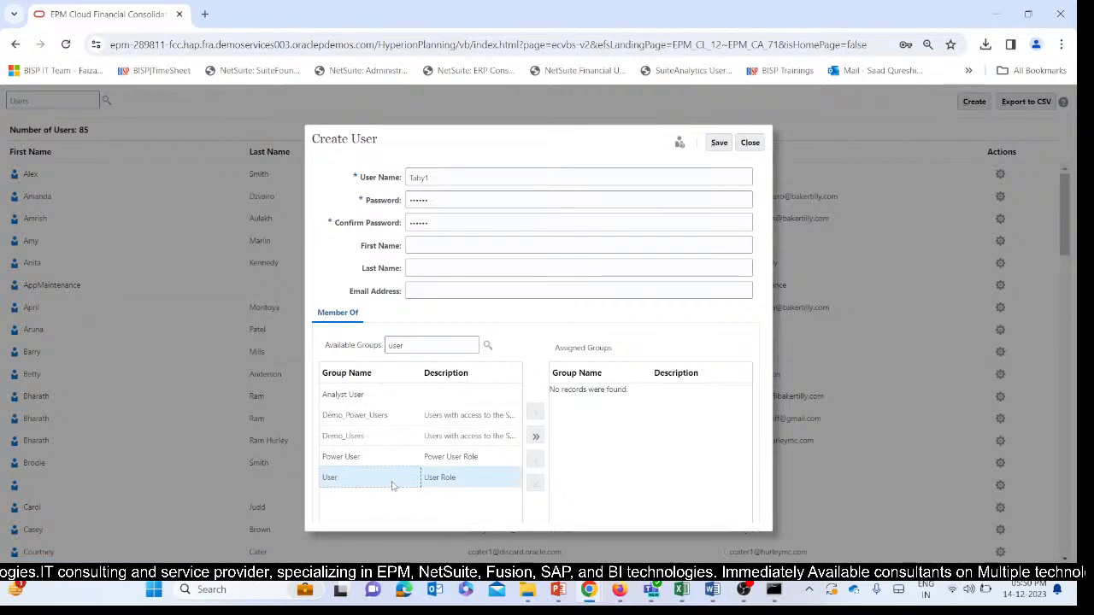
pyautogui.click(402, 345)
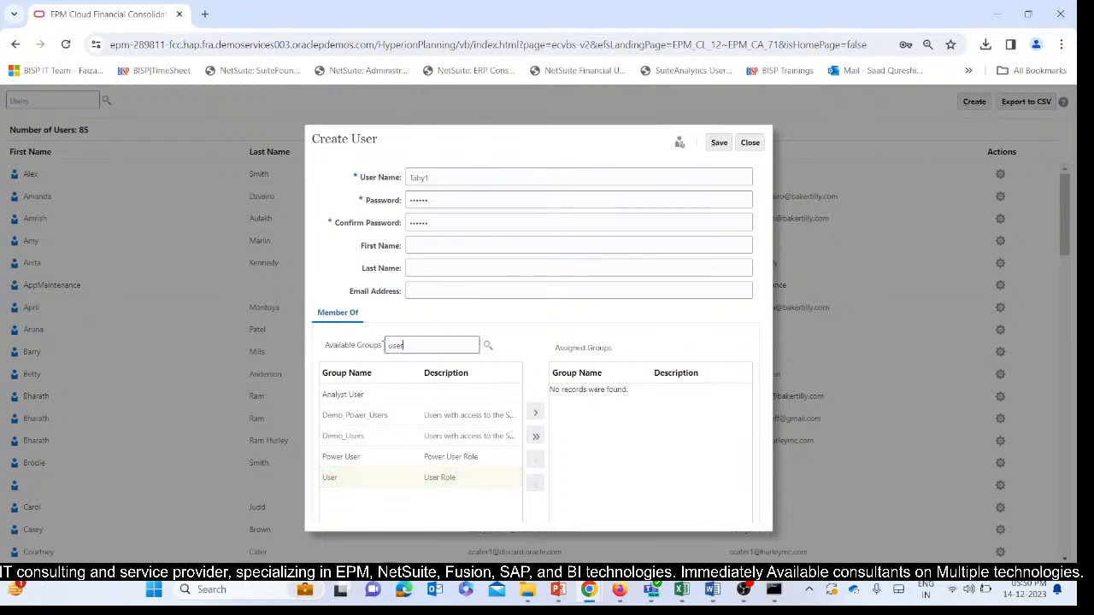
pyautogui.click(358, 456)
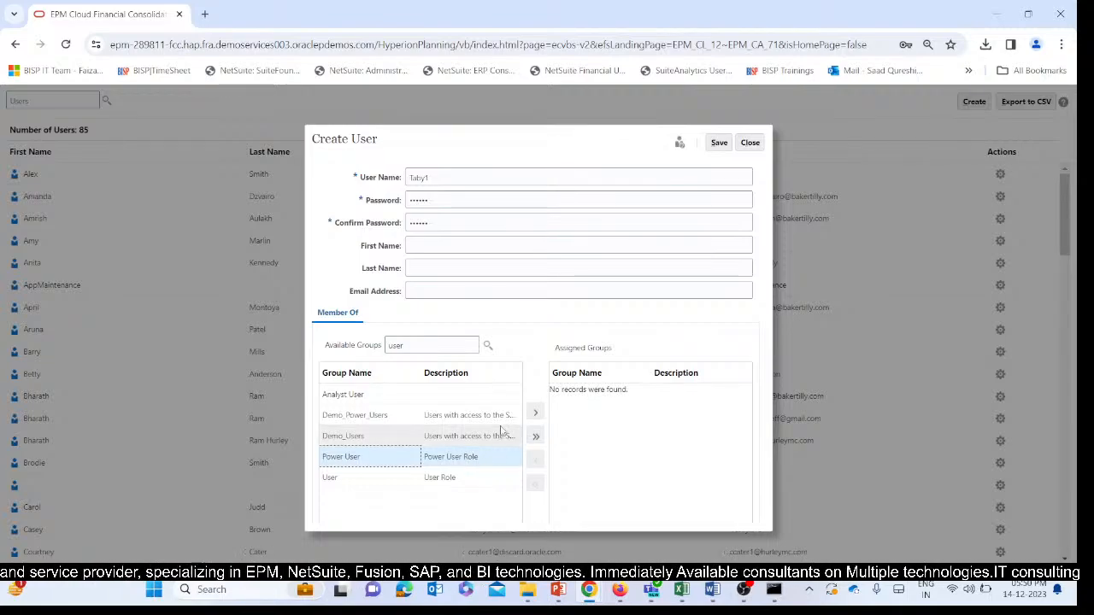
pyautogui.click(531, 413)
pyautogui.click(385, 419)
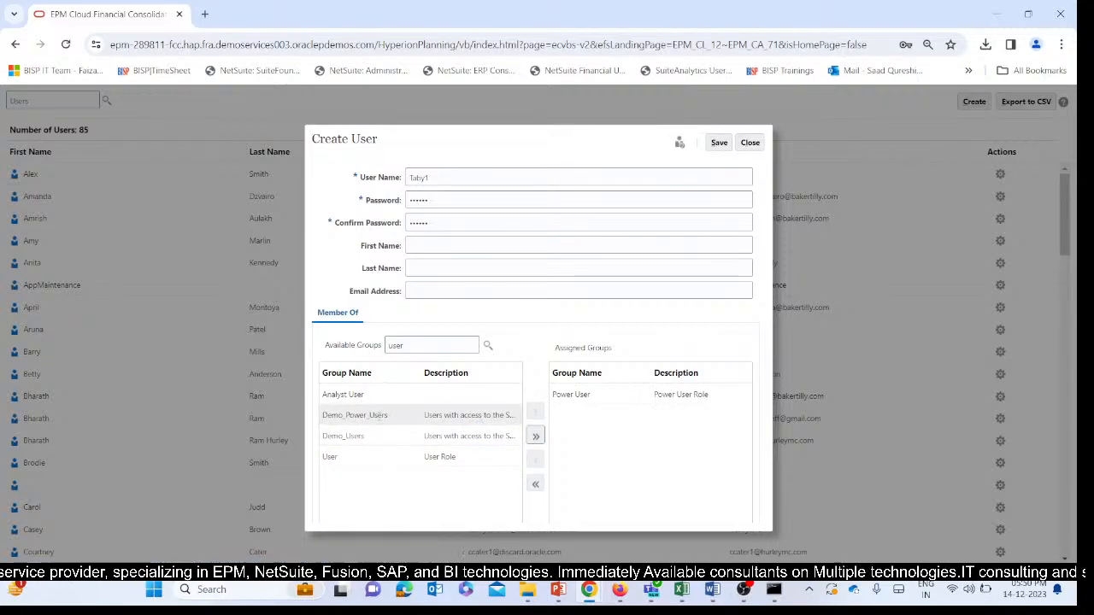
pyautogui.click(536, 416)
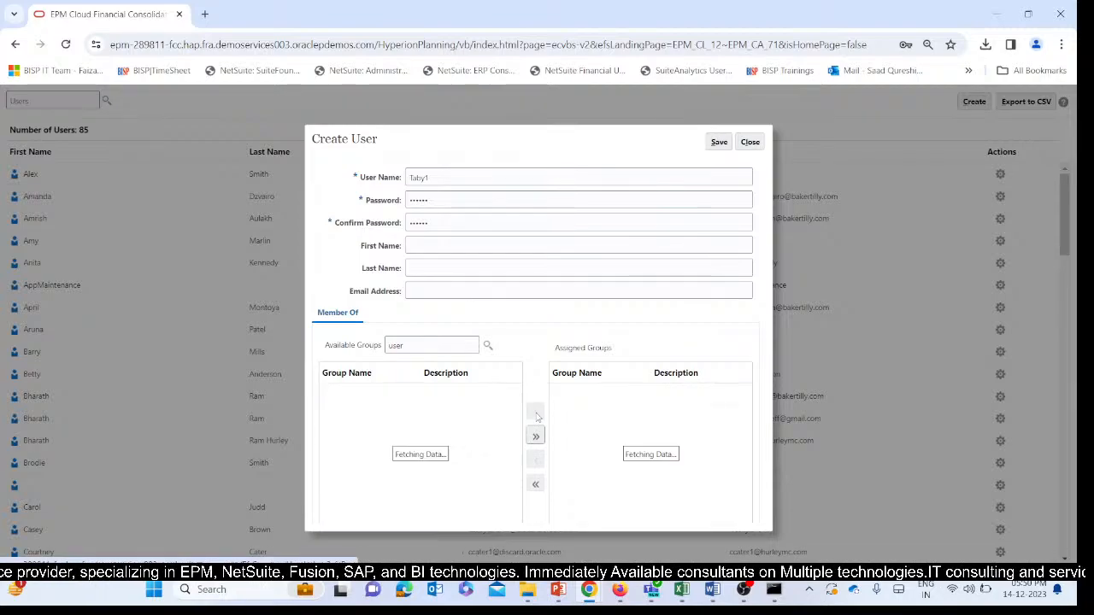
# Save the first new user with its assigned groups and look over the refreshed user list.
pyautogui.click(719, 142)
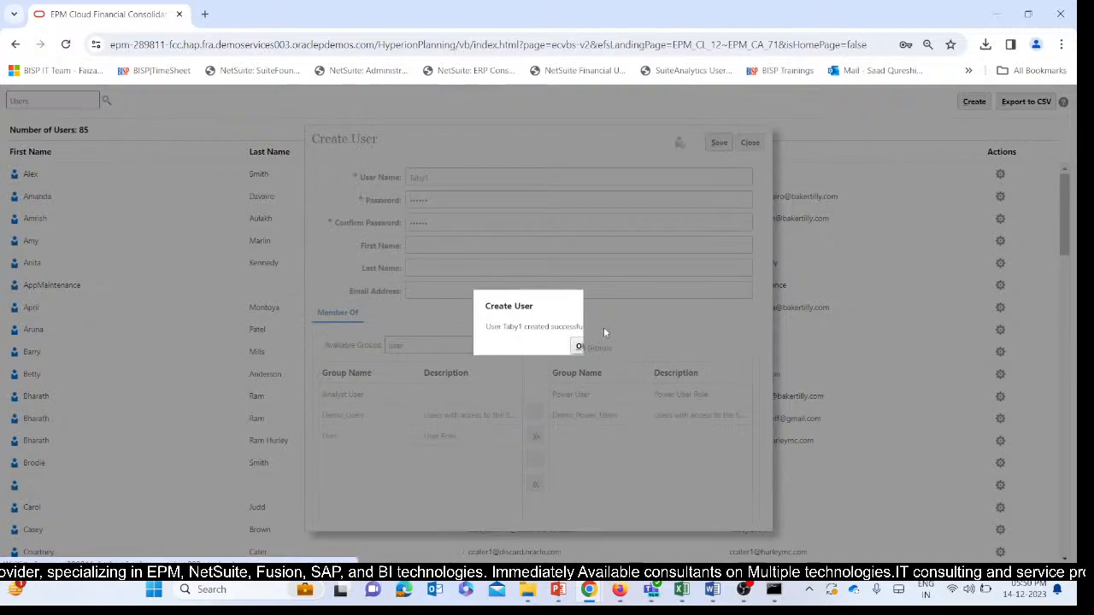
pyautogui.click(581, 344)
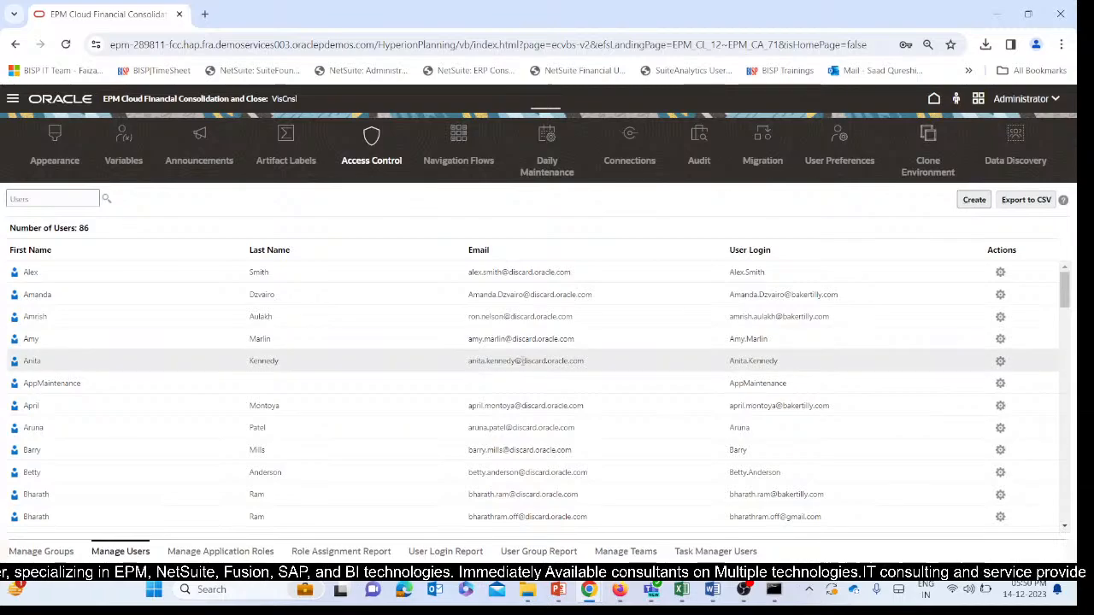
pyautogui.scroll(-1, 803, 389)
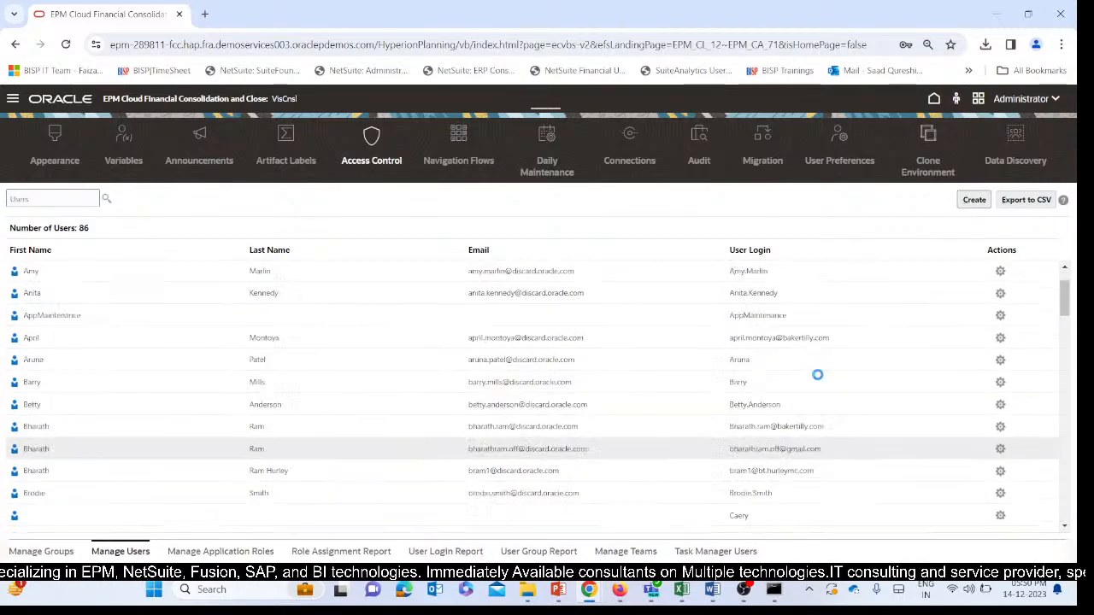
pyautogui.scroll(1, 817, 376)
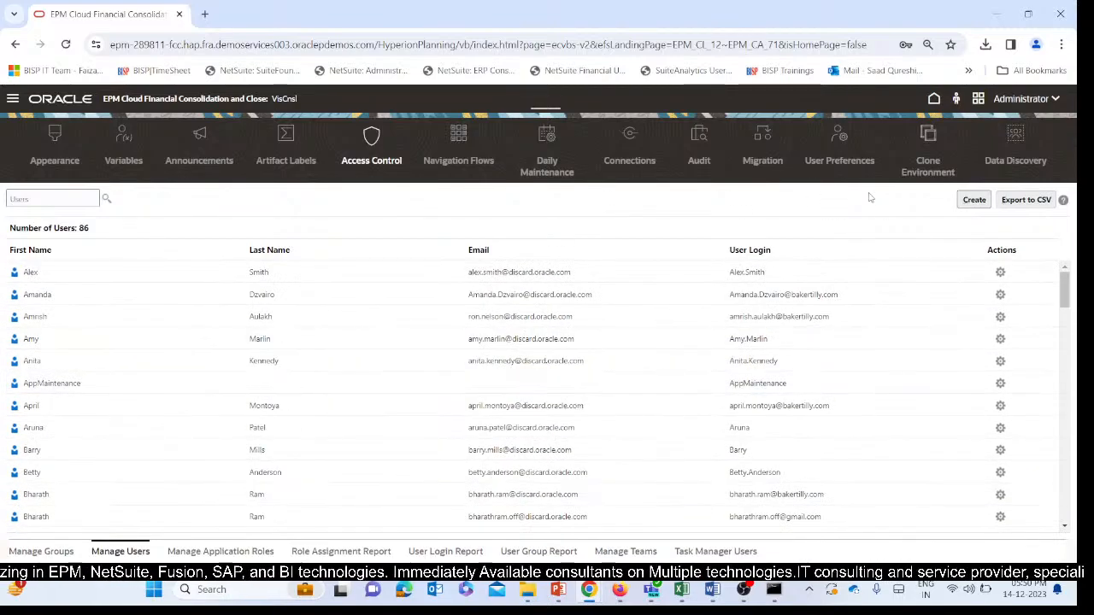
# Start creating the second user and fill in its password confirmation, clearing any mistyped entries.
pyautogui.click(974, 199)
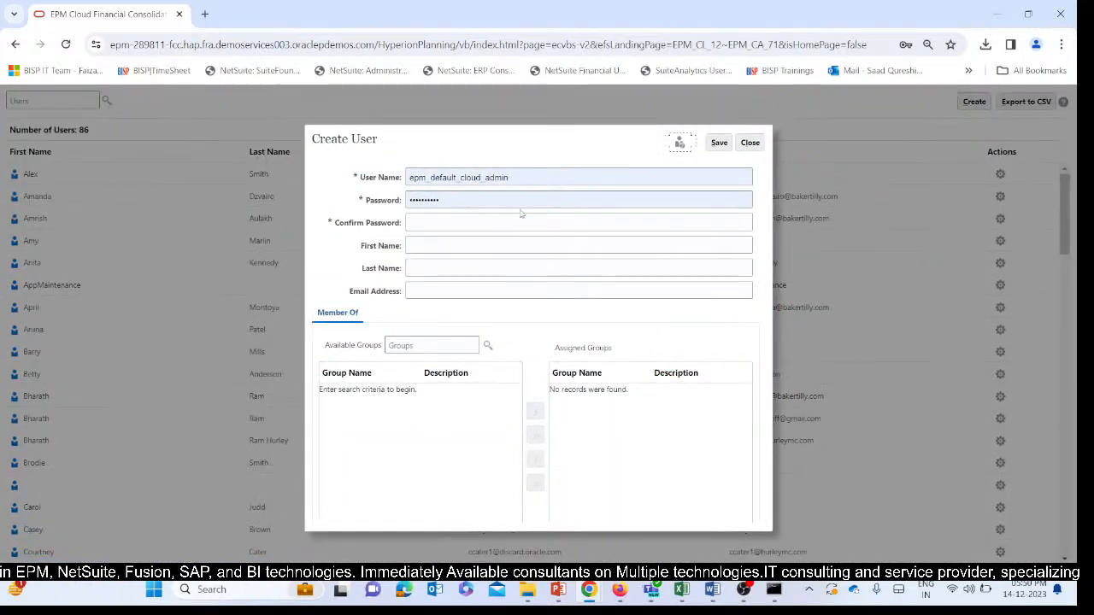
pyautogui.click(500, 223)
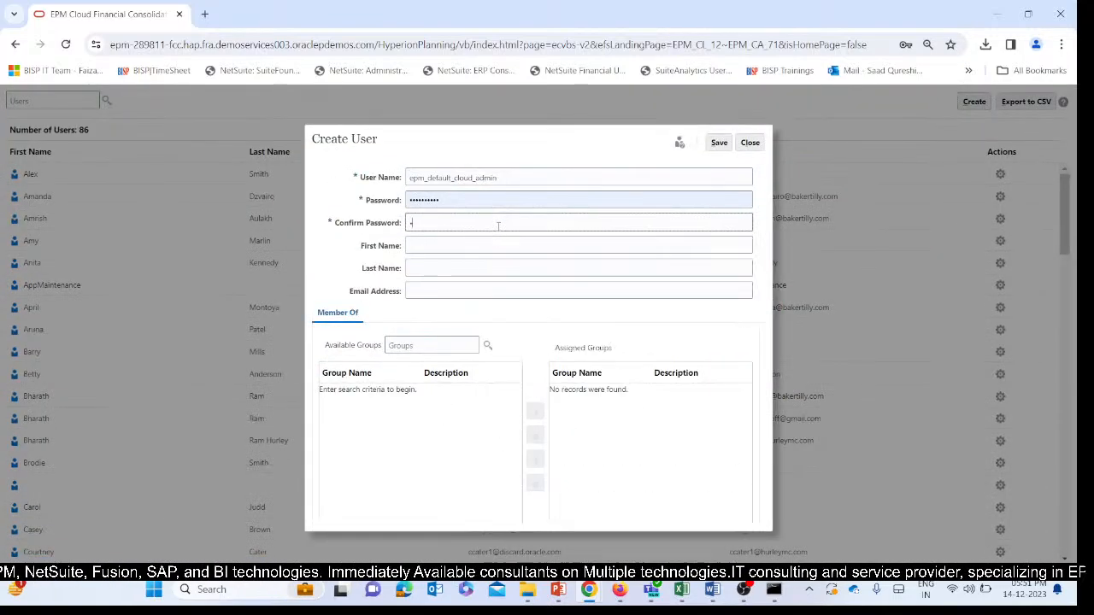
pyautogui.press('BackSpace')
pyautogui.press('BackSpace')
pyautogui.press('BackSpace')
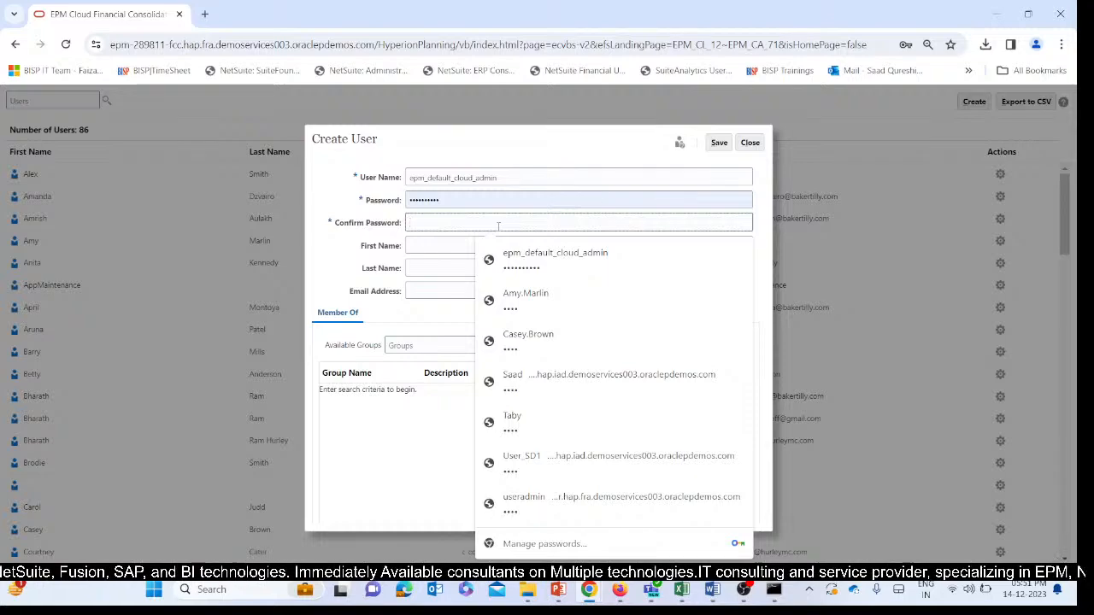
pyautogui.write('W')
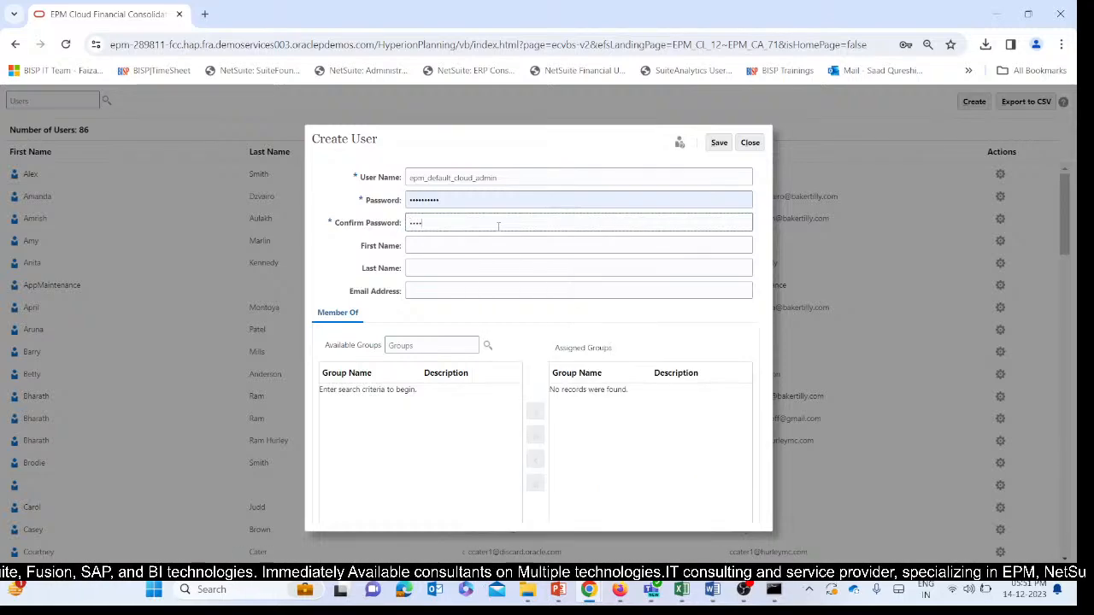
pyautogui.press('BackSpace')
pyautogui.press('BackSpace')
pyautogui.press('BackSpace')
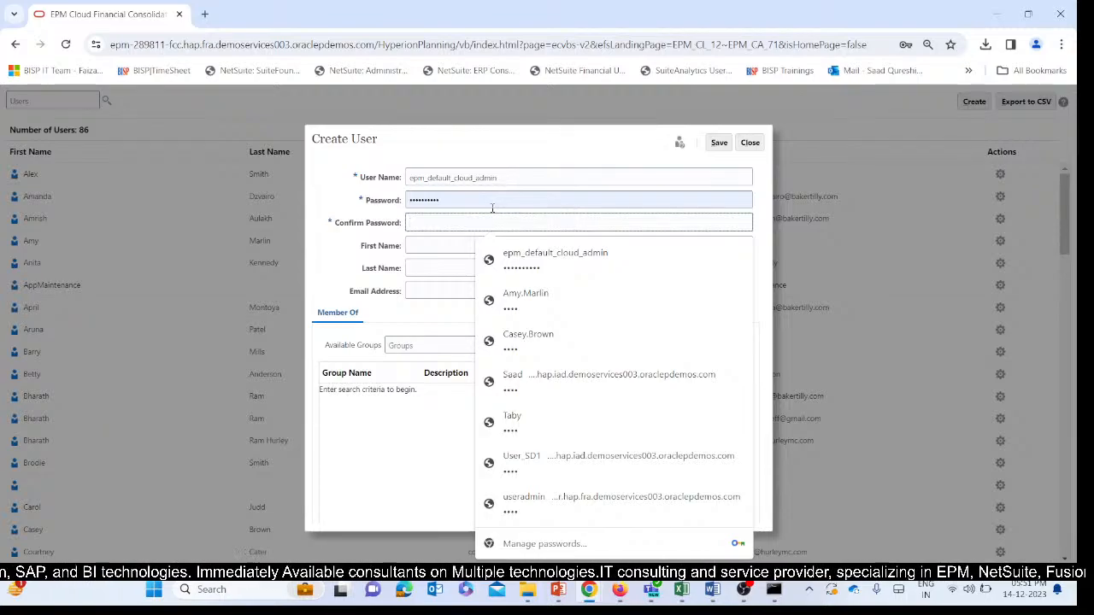
pyautogui.click(397, 245)
pyautogui.click(418, 222)
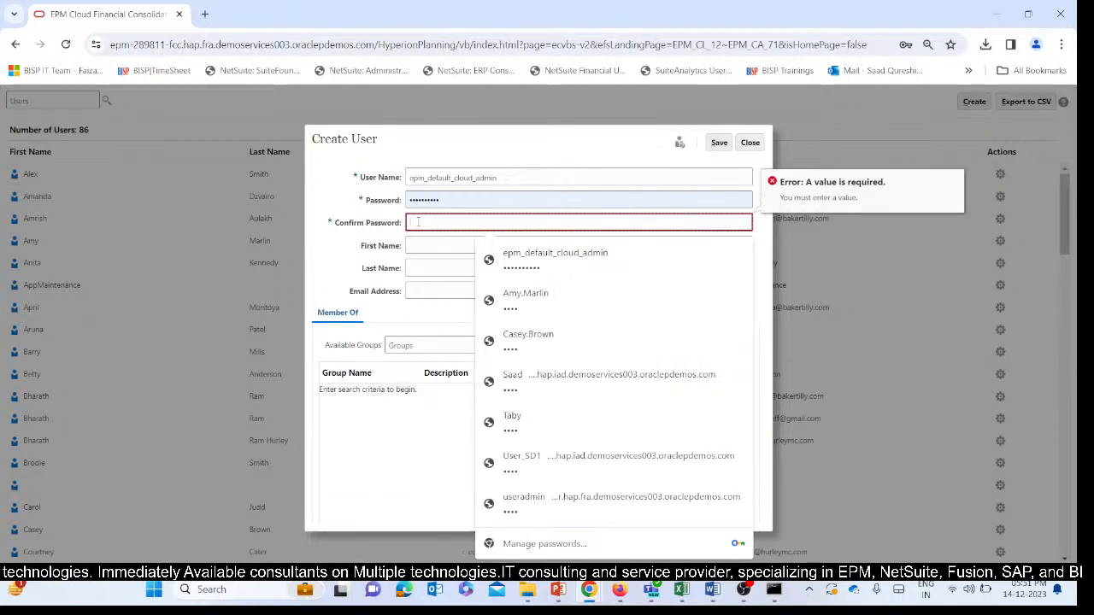
pyautogui.write('•')
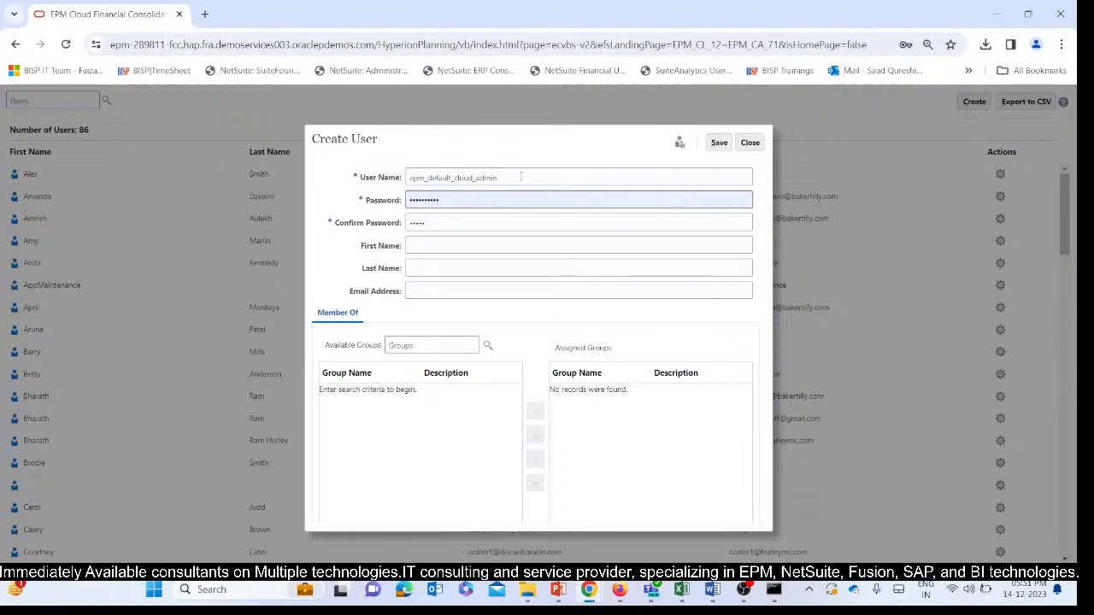
# Replace the prefilled user name with the second requested user's name.
pyautogui.moveTo(521, 177); pyautogui.dragTo(377, 187)
pyautogui.press('BackSpace')
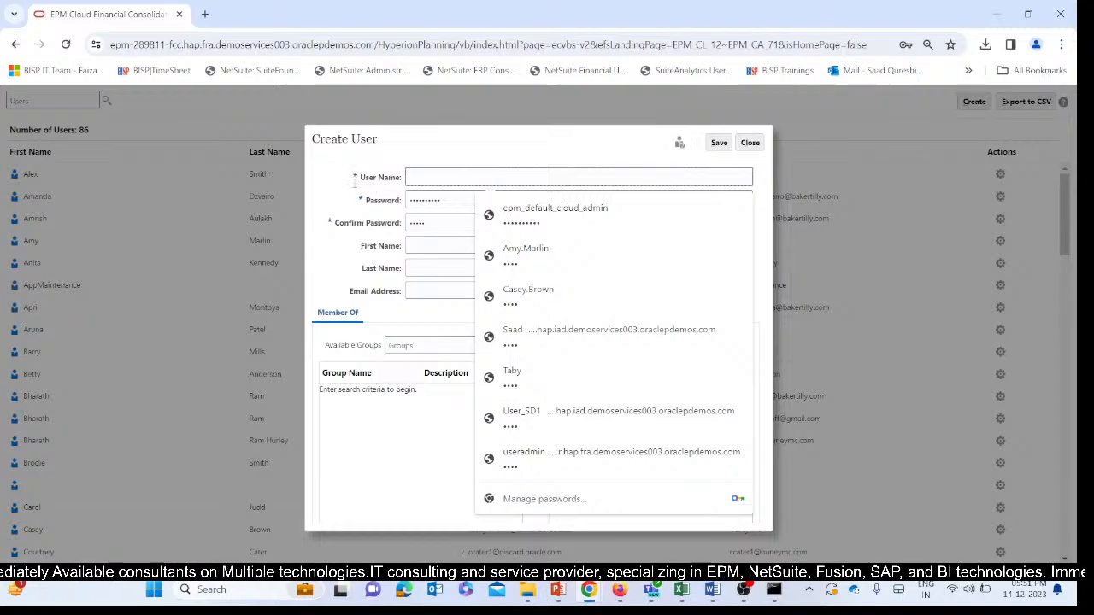
pyautogui.write('Aln')
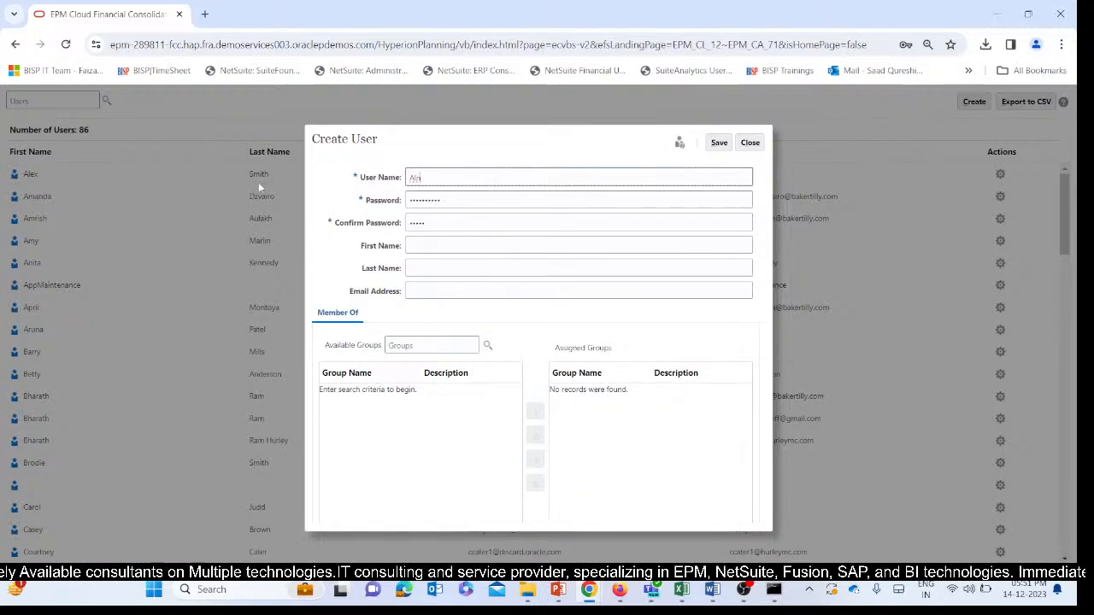
pyautogui.press('BackSpace')
pyautogui.write('ina')
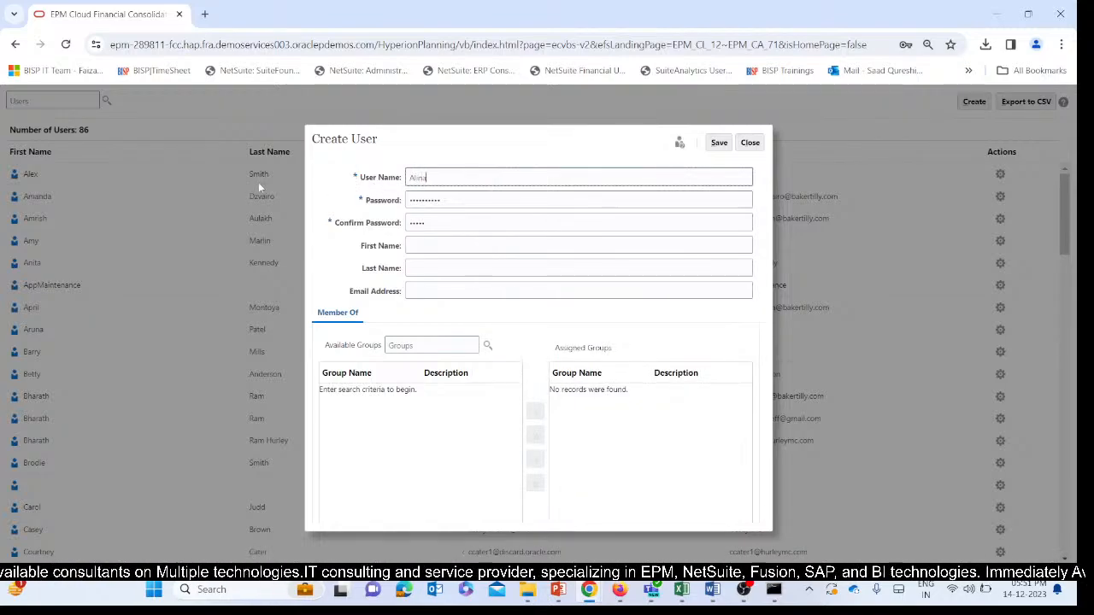
# Replace the prefilled password with the second new user's account password.
pyautogui.press('Tab')
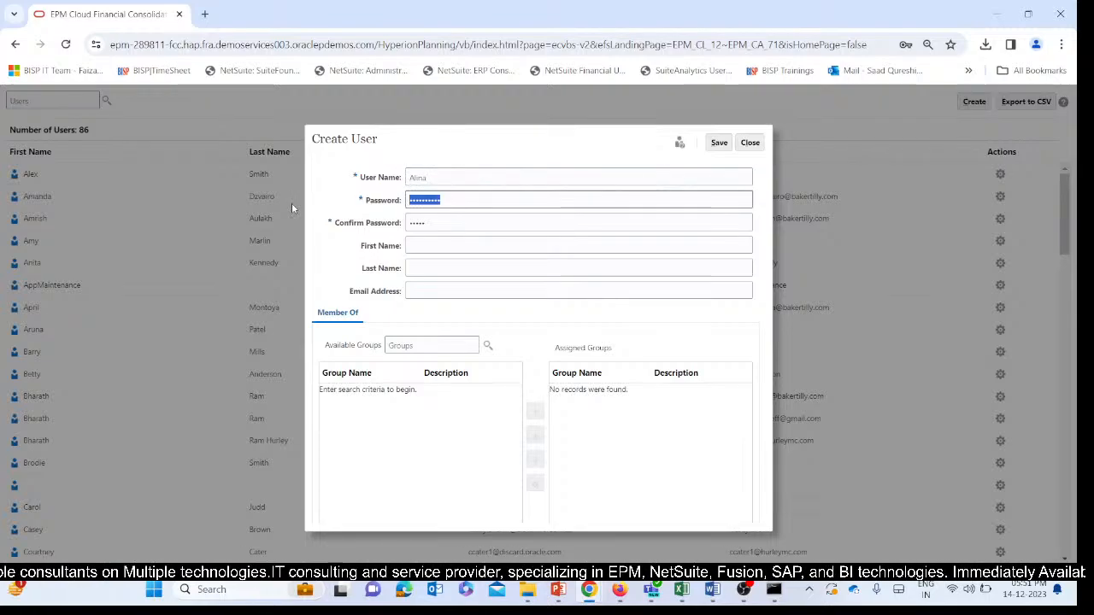
pyautogui.press('BackSpace')
pyautogui.write('••••')
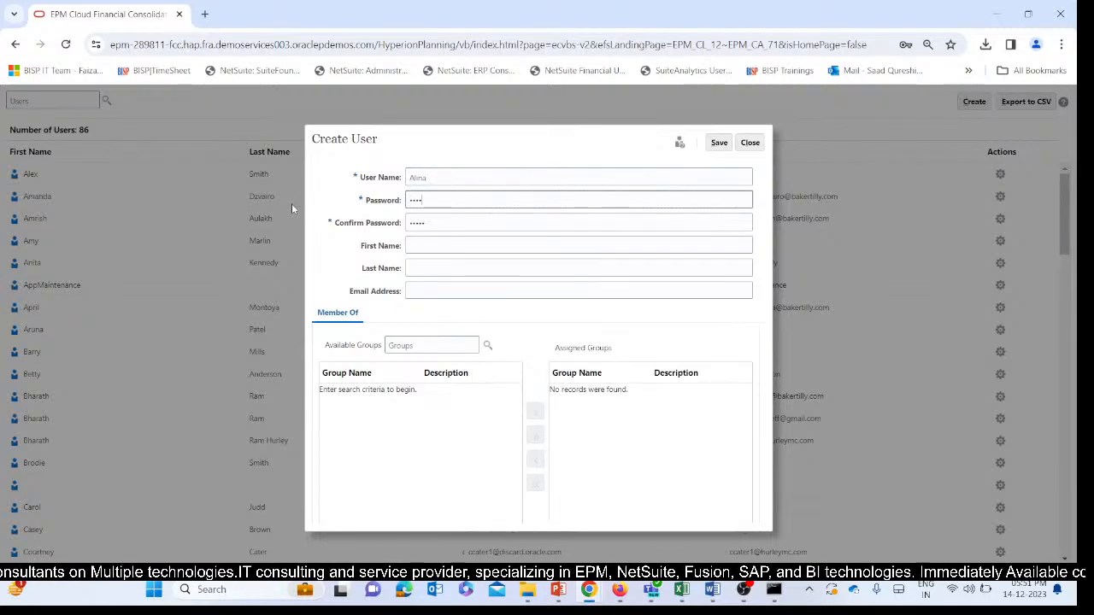
pyautogui.moveTo(350, 237); pyautogui.dragTo(358, 223)
pyautogui.click(324, 304)
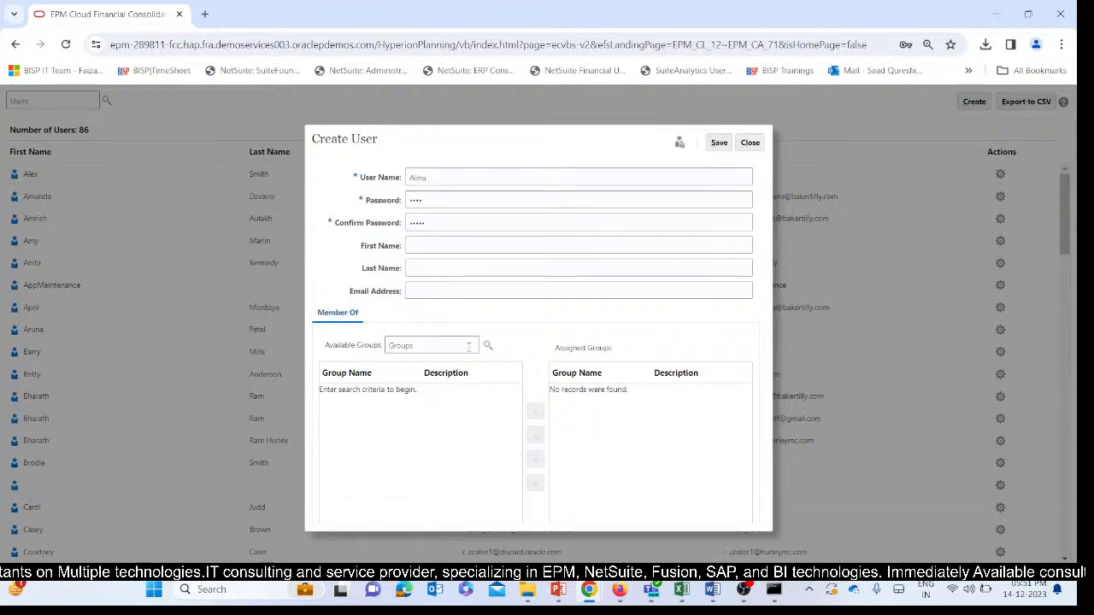
# Find the groups matching "user" and assign the User group to the second new user.
pyautogui.click(488, 345)
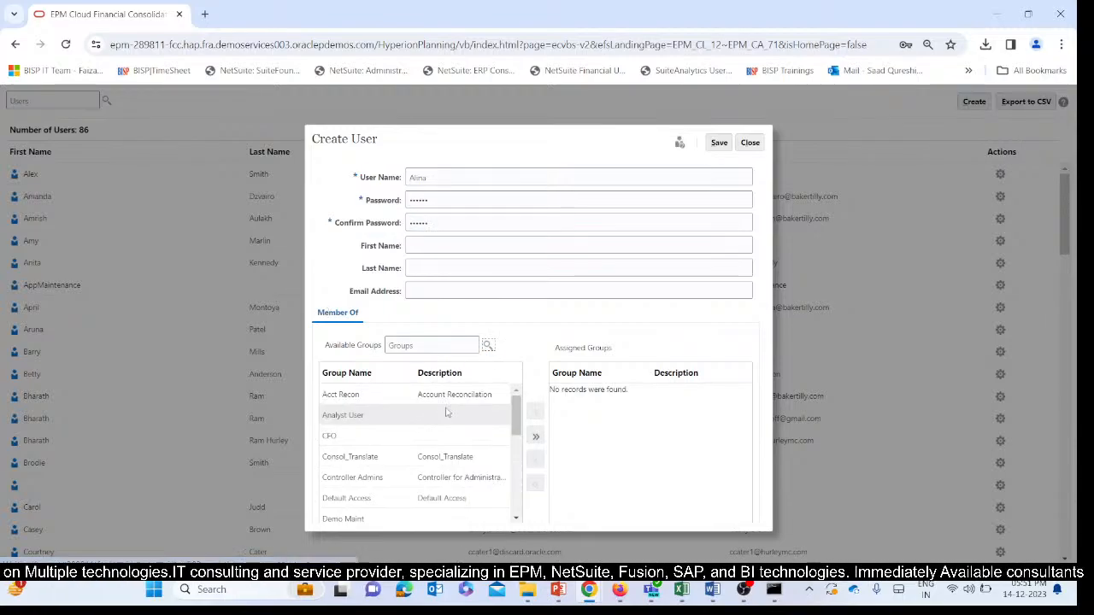
pyautogui.click(417, 343)
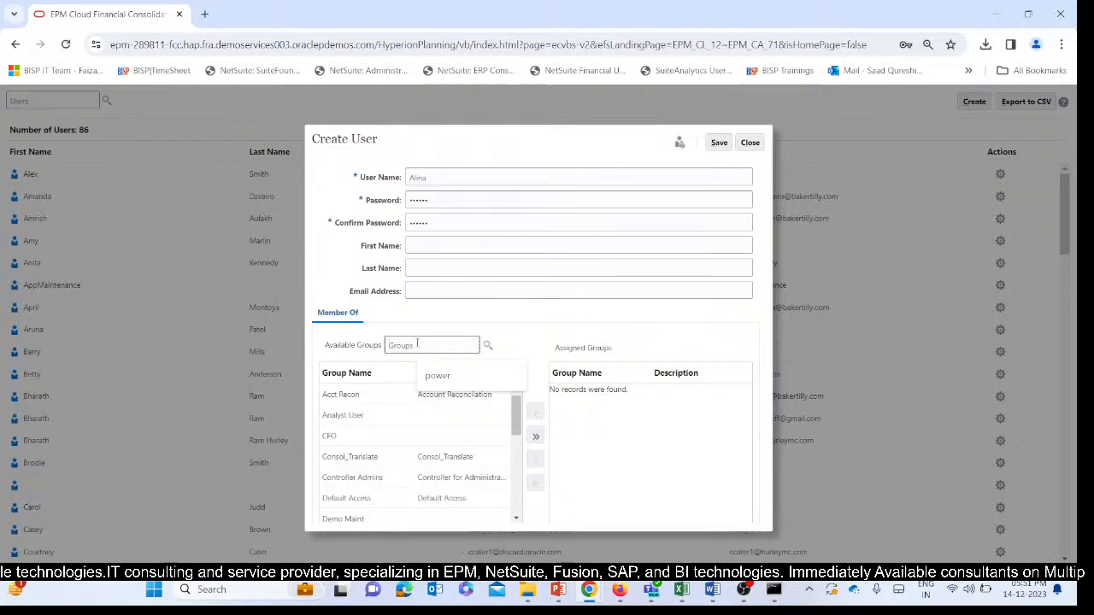
pyautogui.write('user')
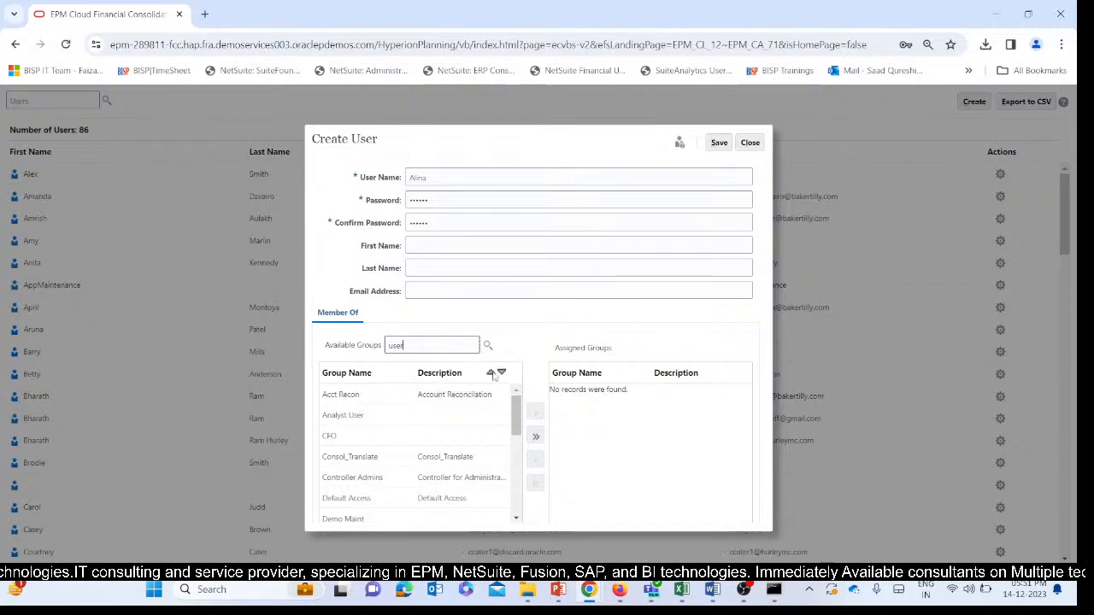
pyautogui.click(487, 345)
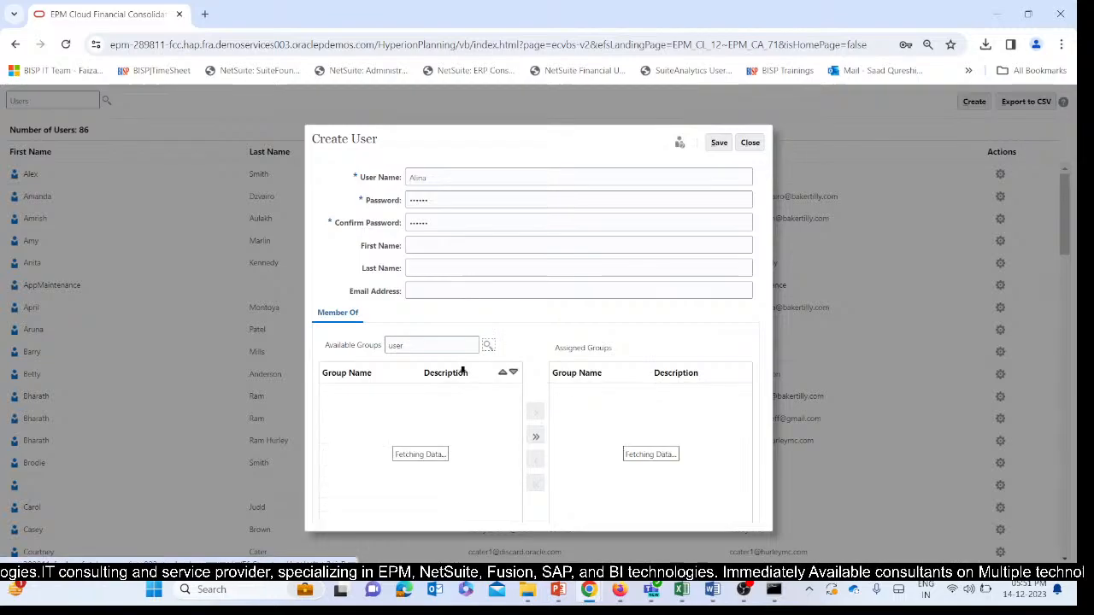
pyautogui.click(367, 479)
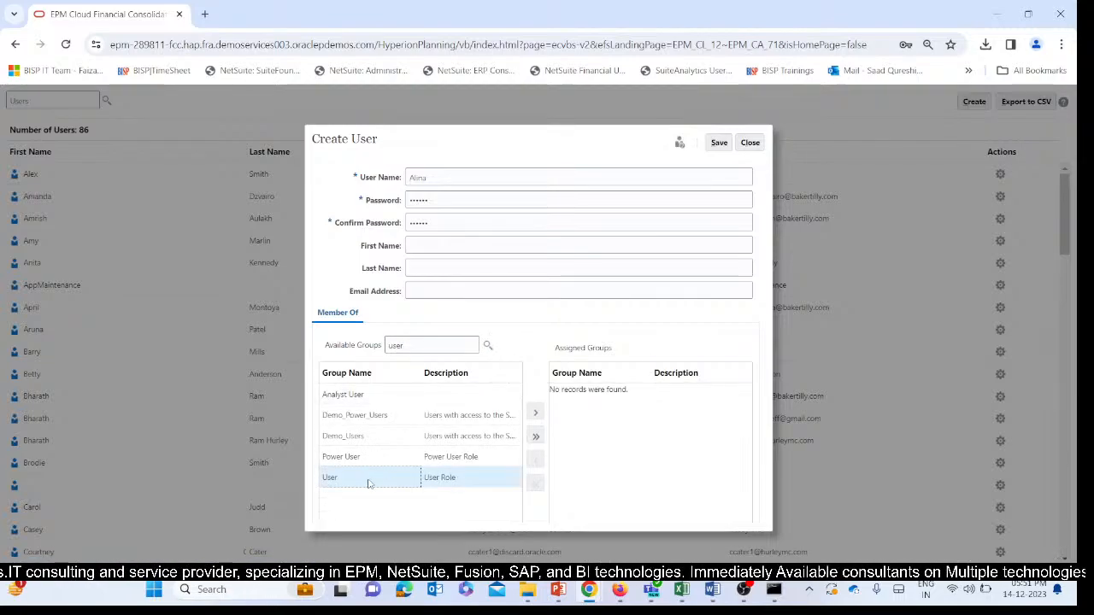
pyautogui.click(536, 414)
pyautogui.click(627, 450)
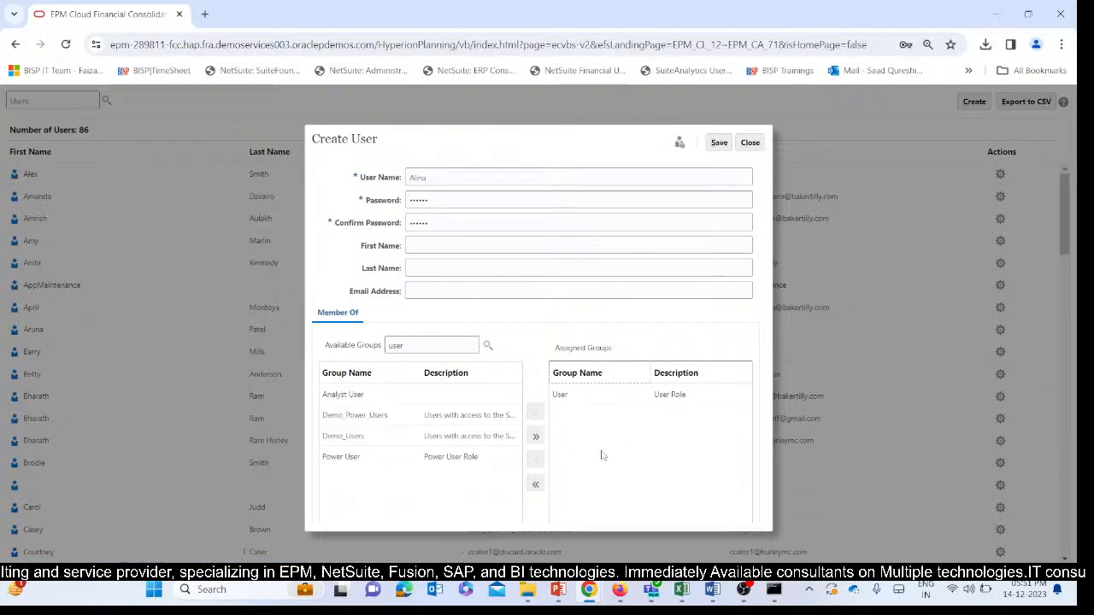
# Try to save the second new user, append 1 to its user name and retry the save.
pyautogui.click(719, 143)
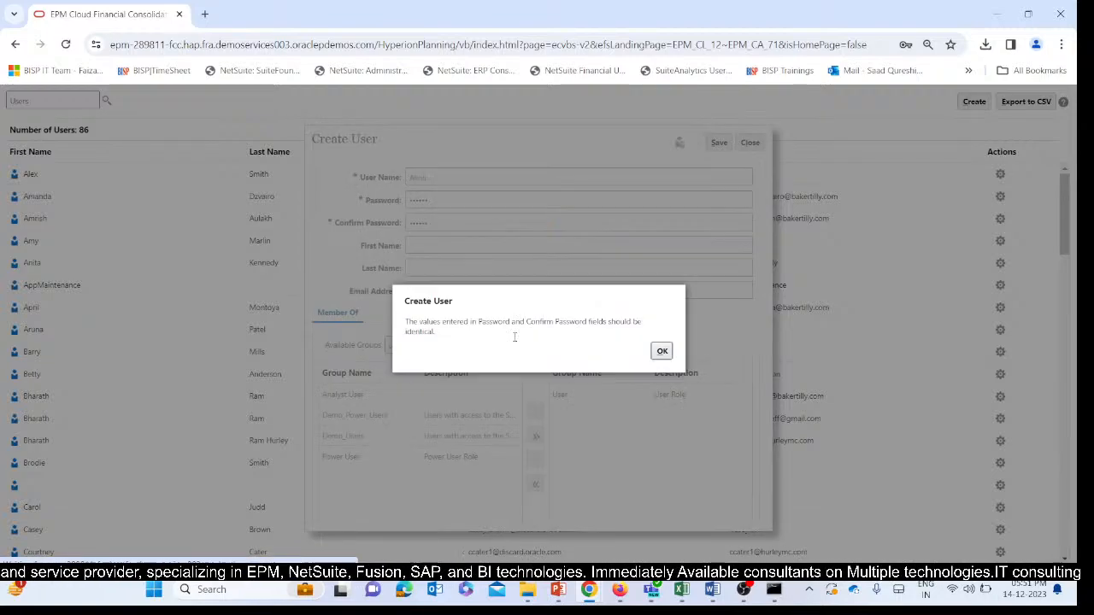
pyautogui.click(662, 351)
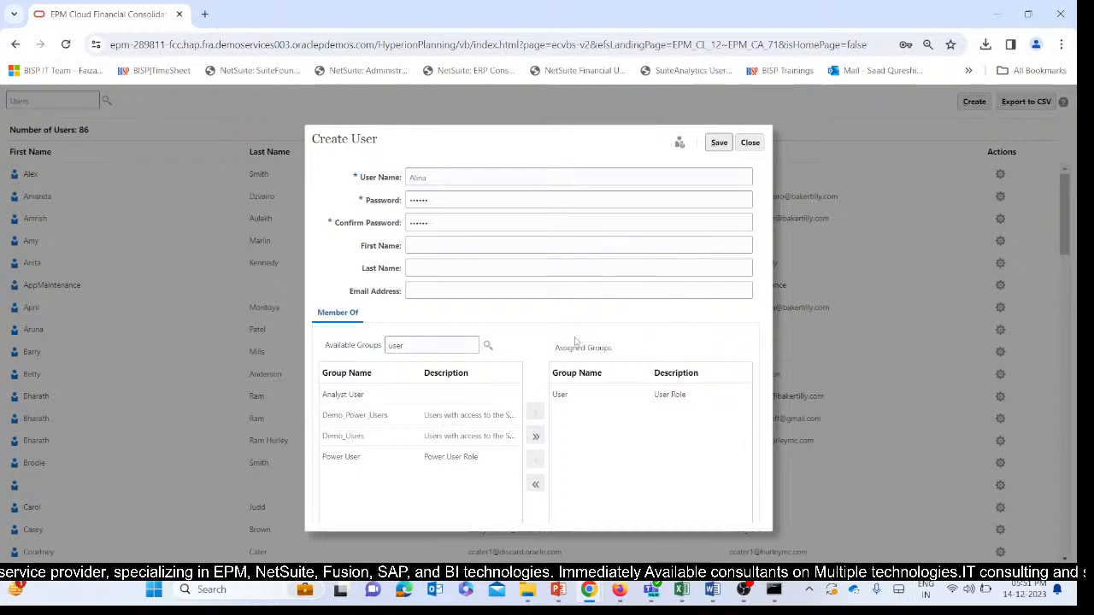
pyautogui.click(474, 181)
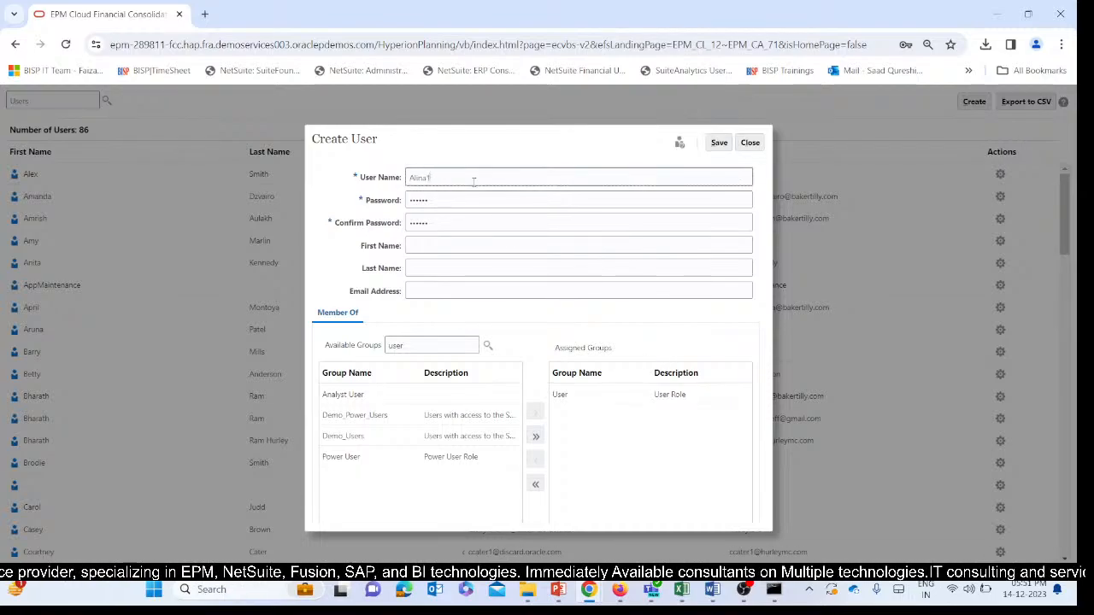
pyautogui.click(718, 143)
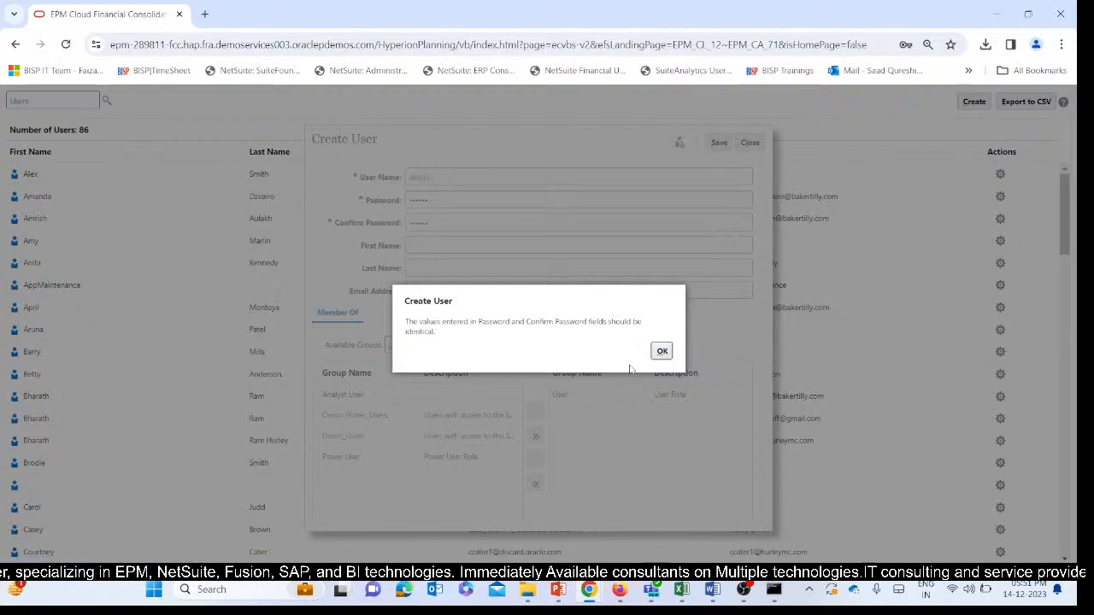
pyautogui.click(658, 353)
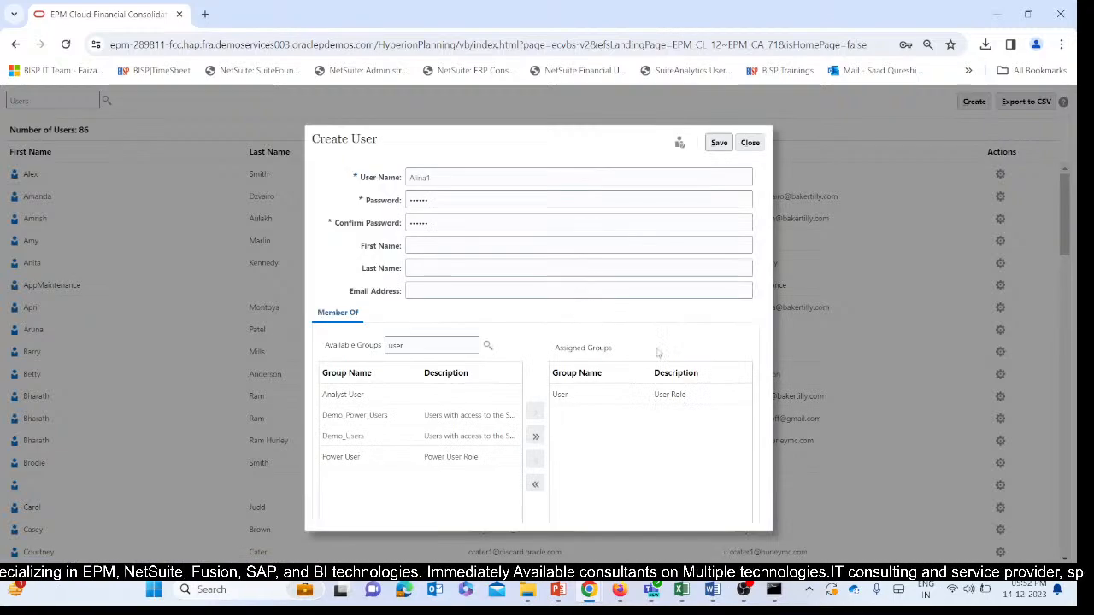
# Re-enter the second new user's account password in both the password and confirmation fields, and save the user.
pyautogui.moveTo(430, 203); pyautogui.dragTo(366, 215)
pyautogui.press('BackSpace')
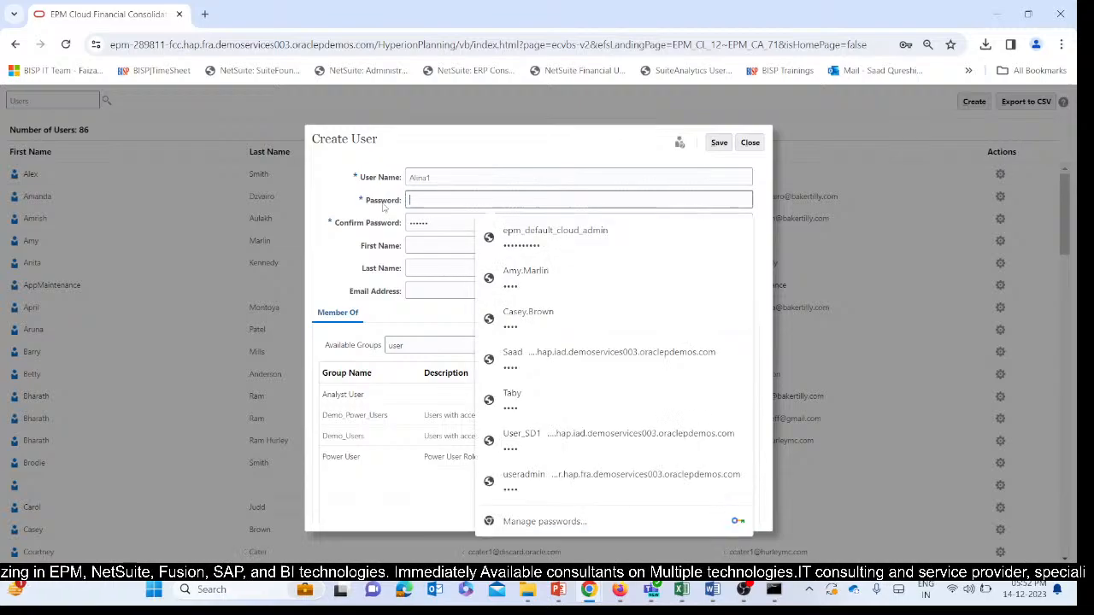
pyautogui.write('•')
pyautogui.moveTo(451, 220); pyautogui.dragTo(394, 230)
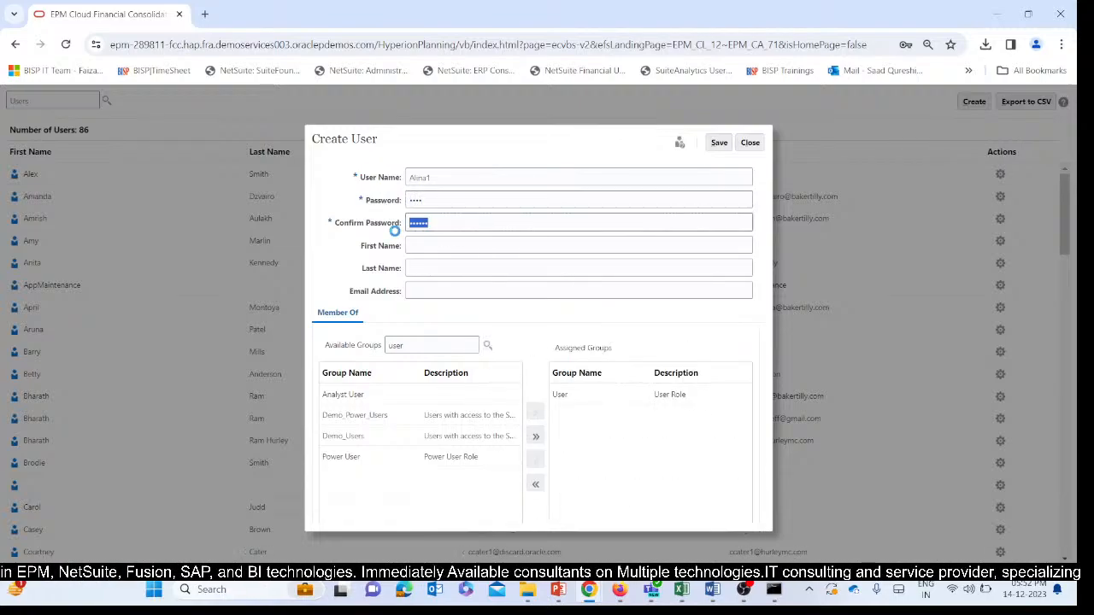
pyautogui.press('BackSpace')
pyautogui.write('•')
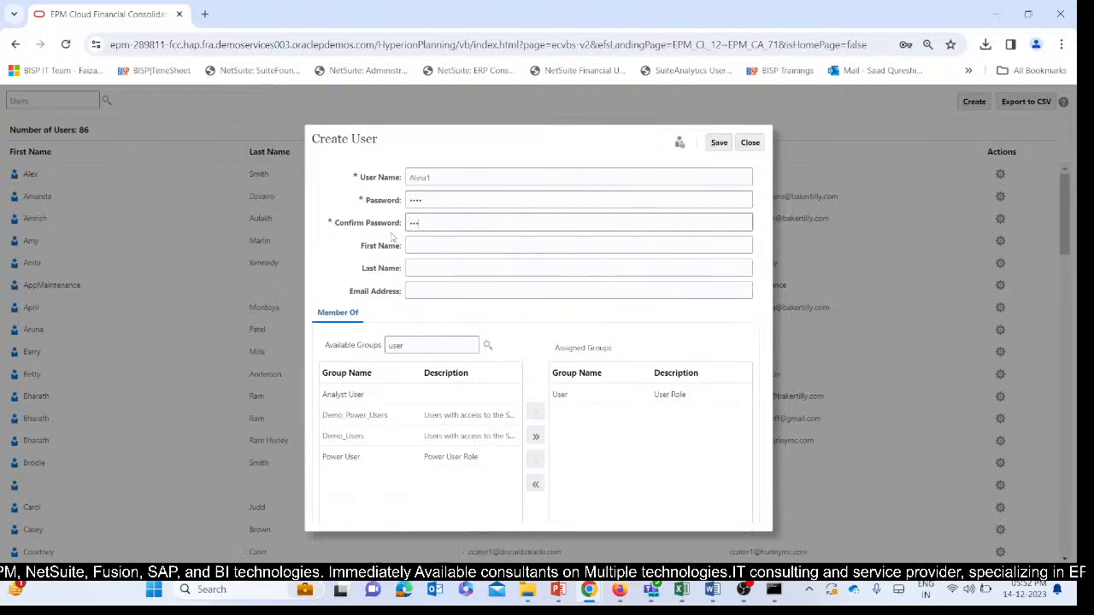
pyautogui.click(718, 143)
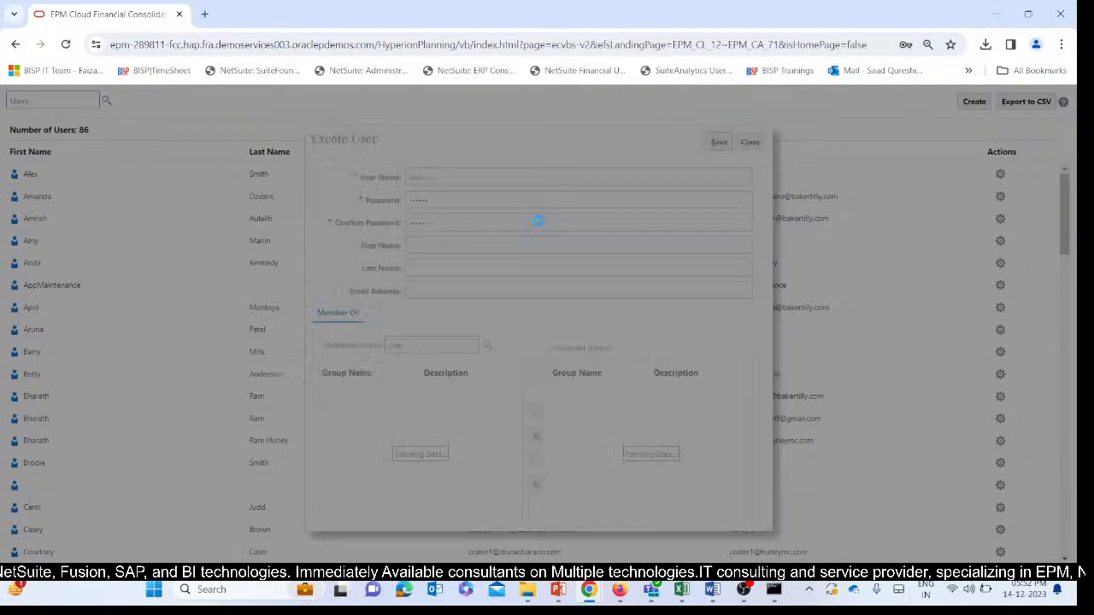
pyautogui.click(581, 351)
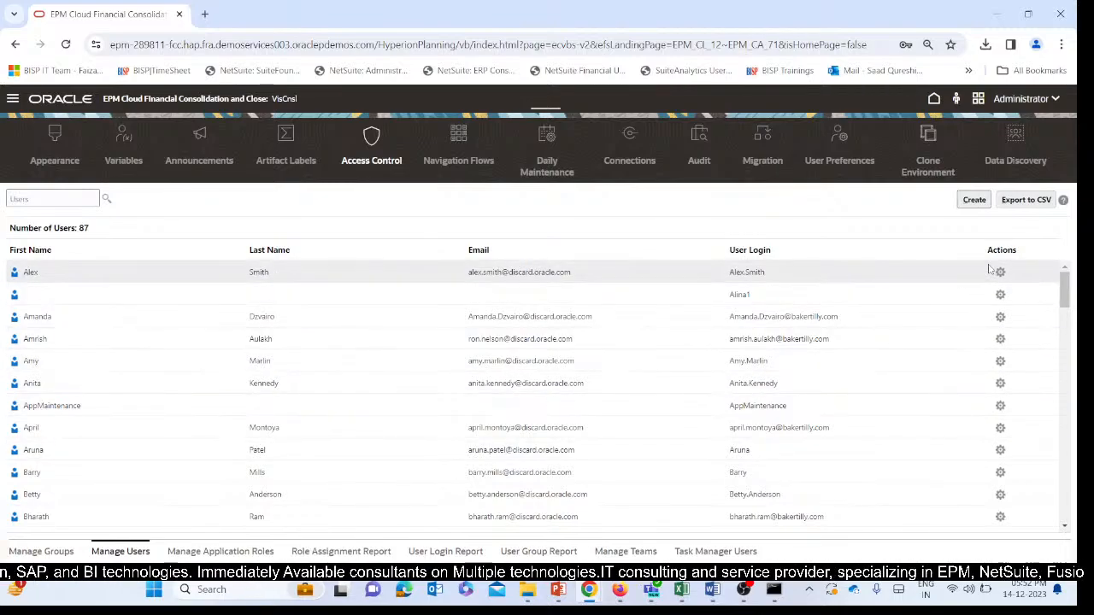
# Sign out of the administrator account and confirm leaving the application.
pyautogui.click(1026, 99)
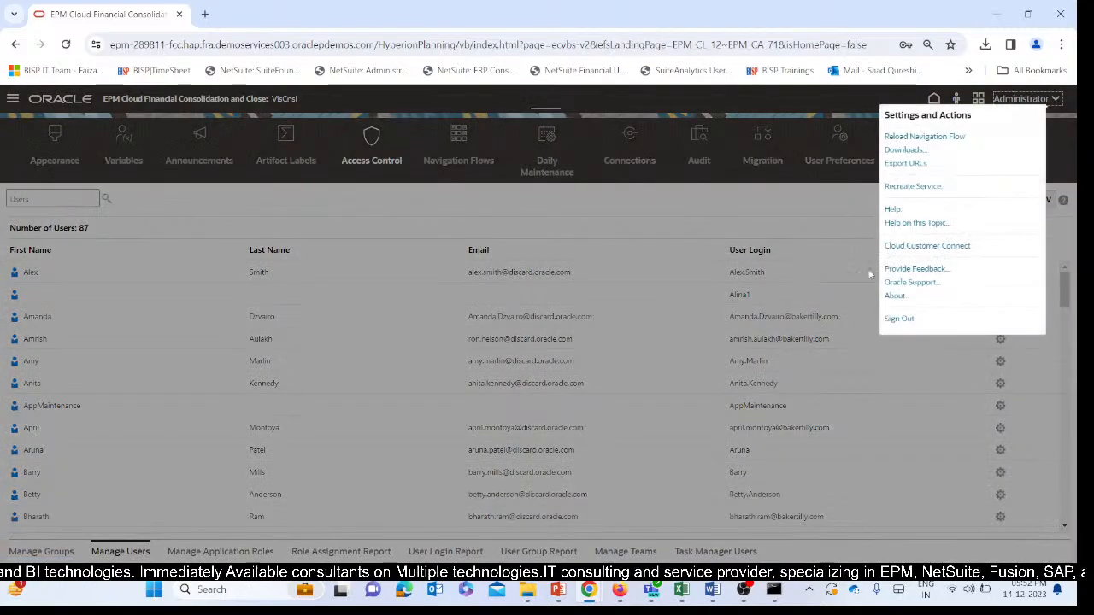
pyautogui.click(899, 324)
pyautogui.click(647, 358)
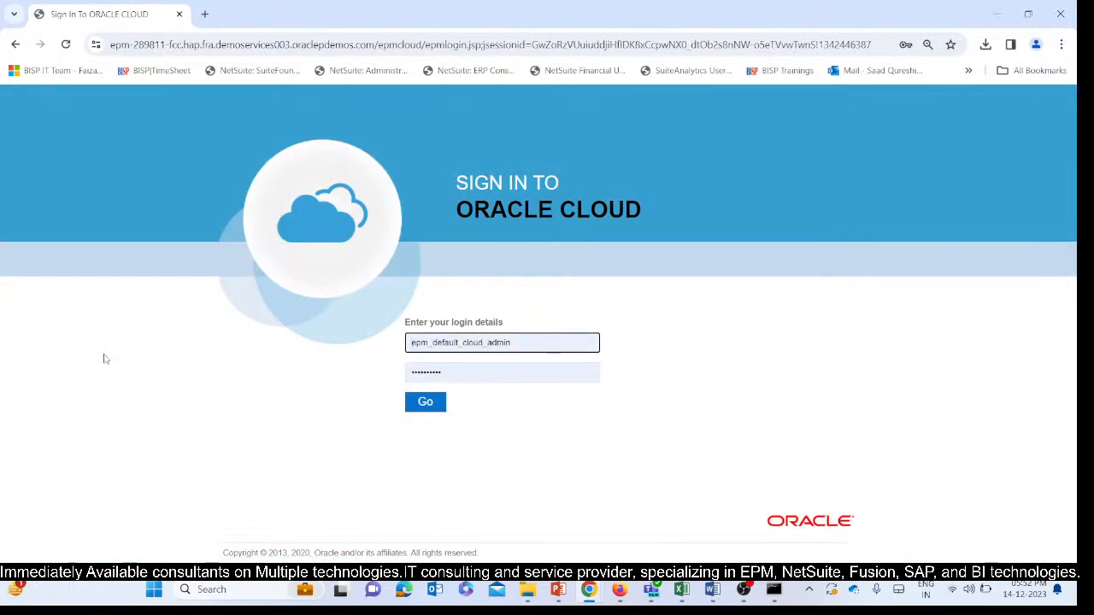
# Replace the prefilled login details with the first new user's name and account password, and sign in.
pyautogui.doubleClick(500, 342)
pyautogui.press('BackSpace')
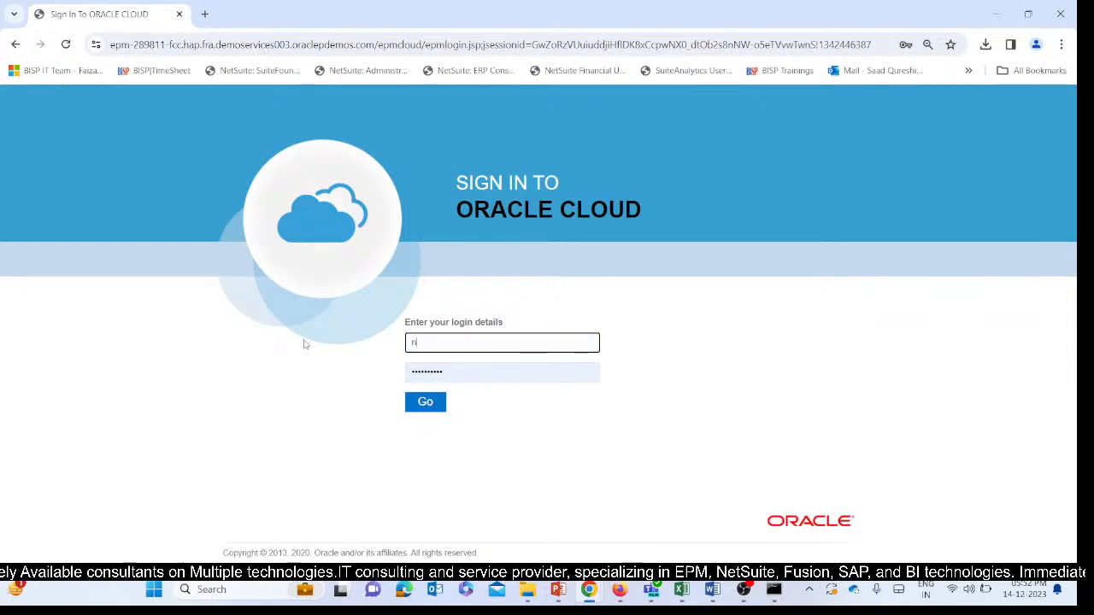
pyautogui.write('Tab')
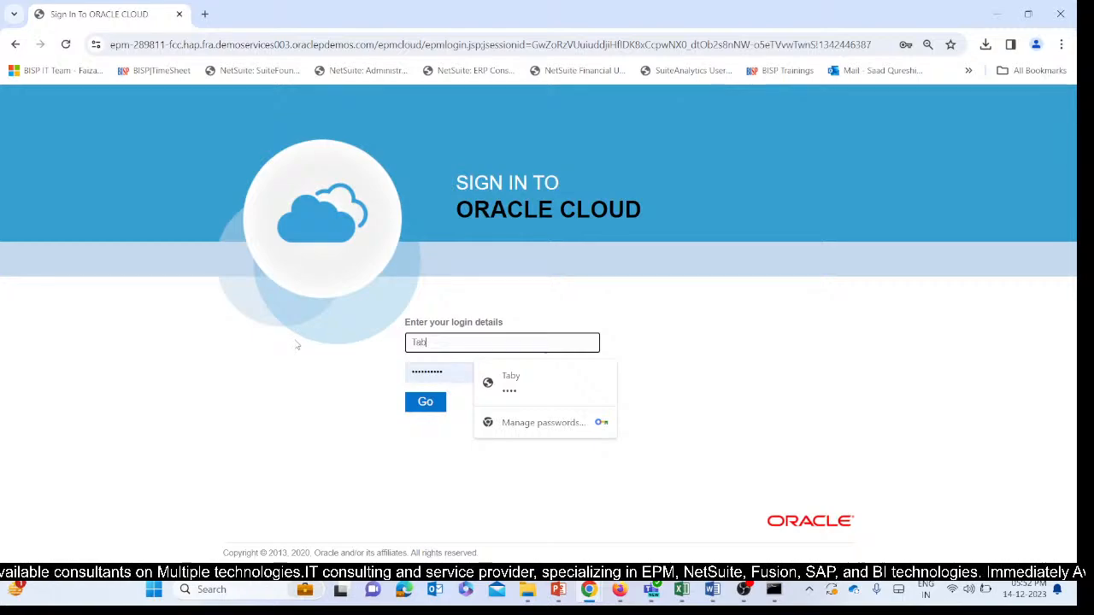
pyautogui.write('y1')
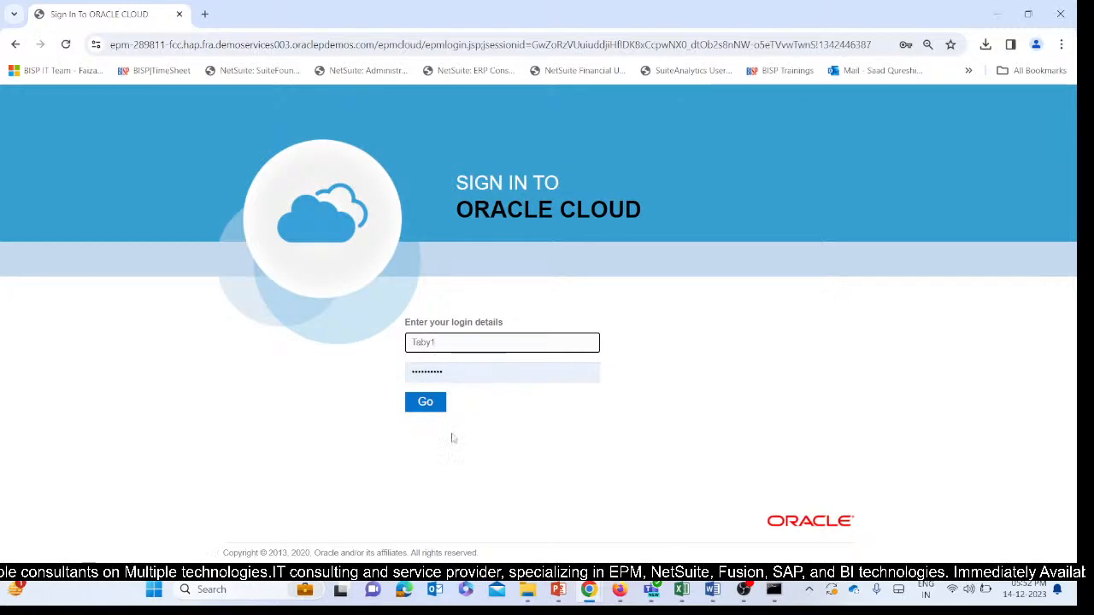
pyautogui.doubleClick(432, 373)
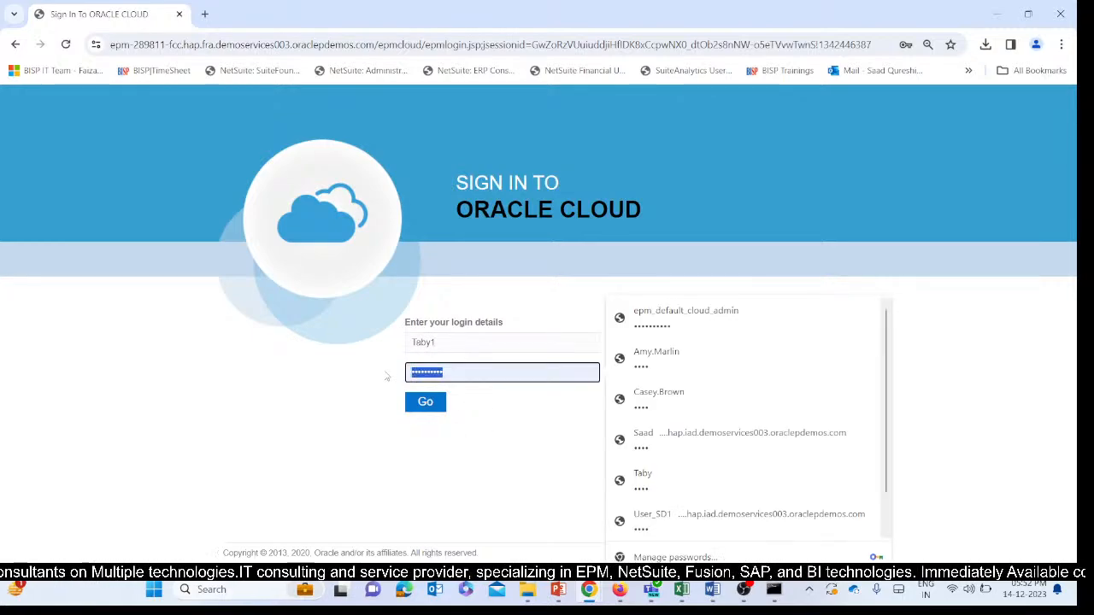
pyautogui.press('BackSpace')
pyautogui.write('T')
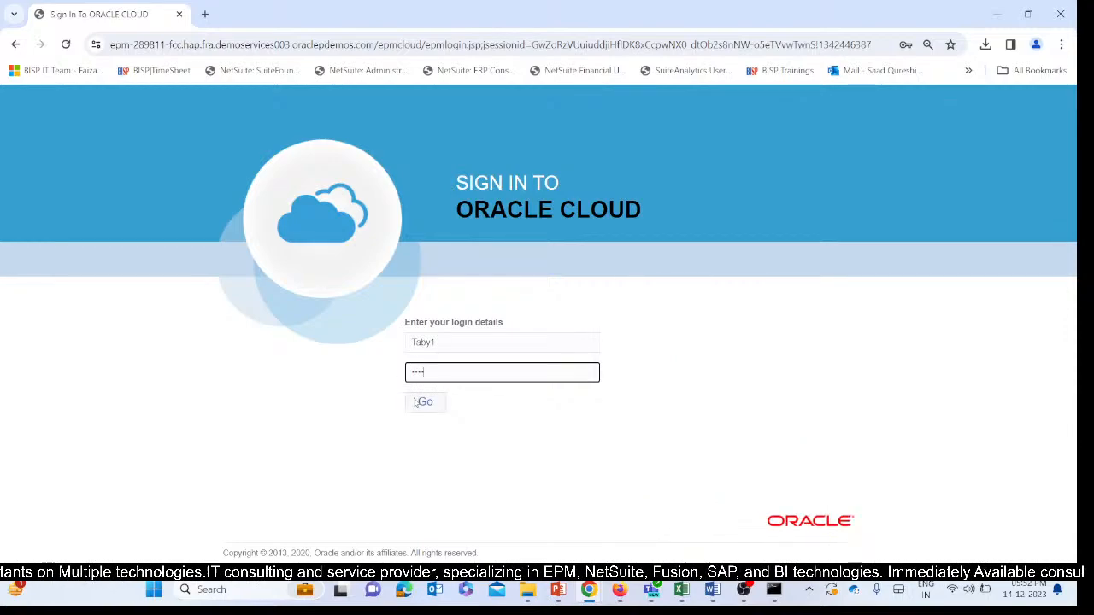
pyautogui.click(422, 404)
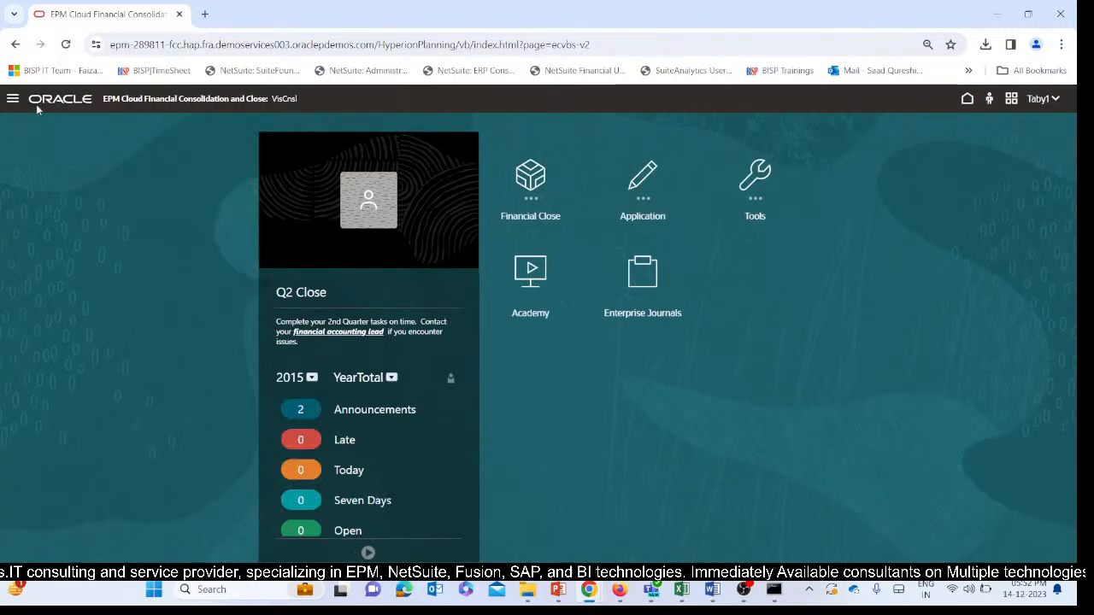
# Switch the first new user's navigation flow from Account Reconciliation User to Advanced Consolidation.
pyautogui.click(12, 99)
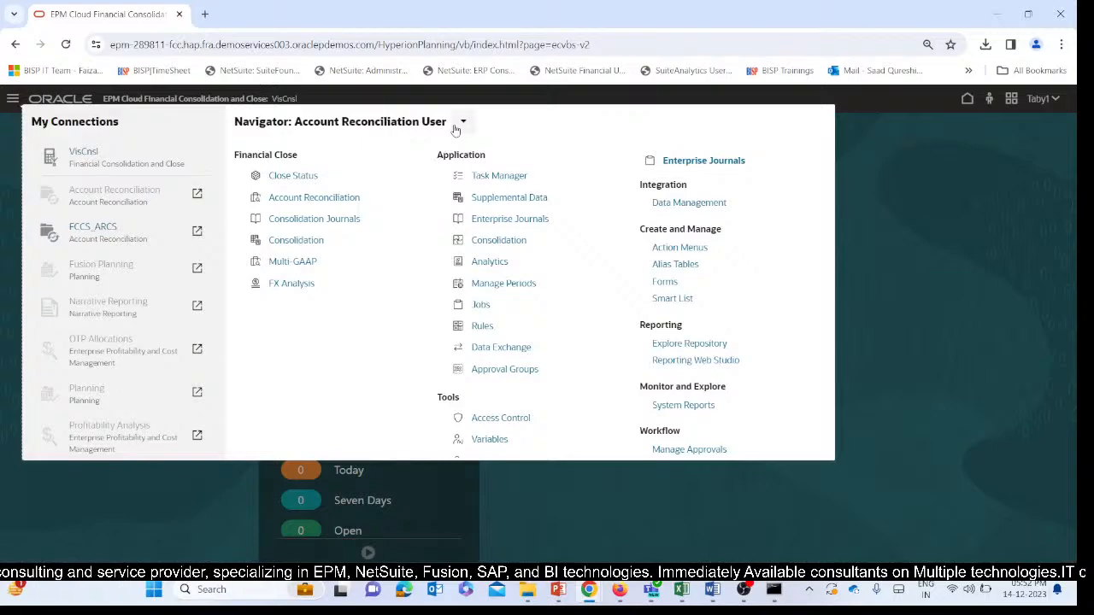
pyautogui.click(461, 122)
pyautogui.click(481, 194)
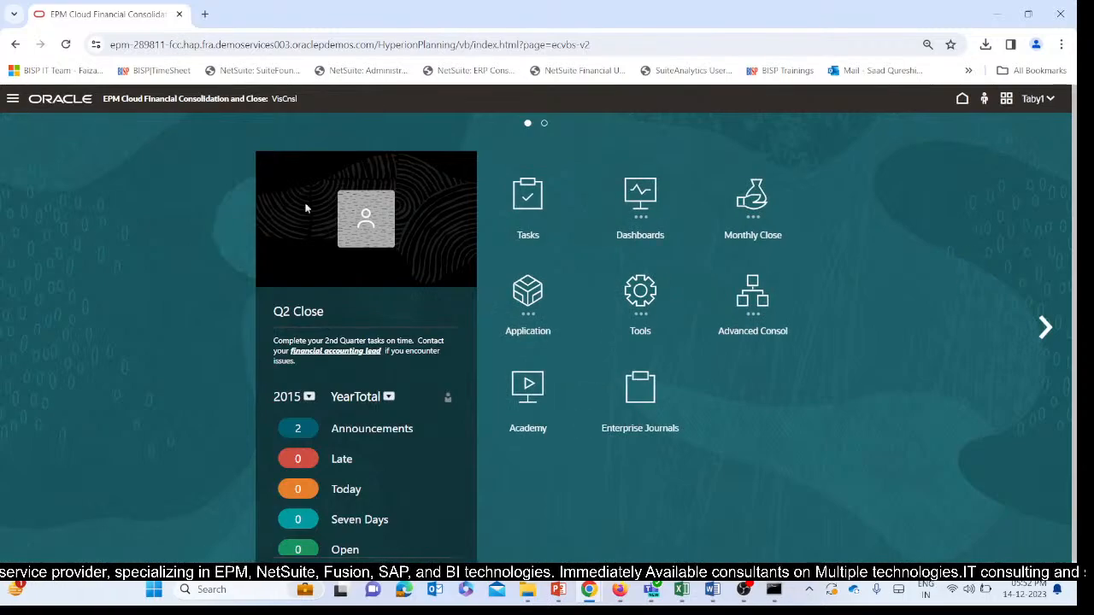
# Examine the functions the Advanced Consolidation flow offers the first new user, including the Forms management page and its access rights.
pyautogui.click(13, 99)
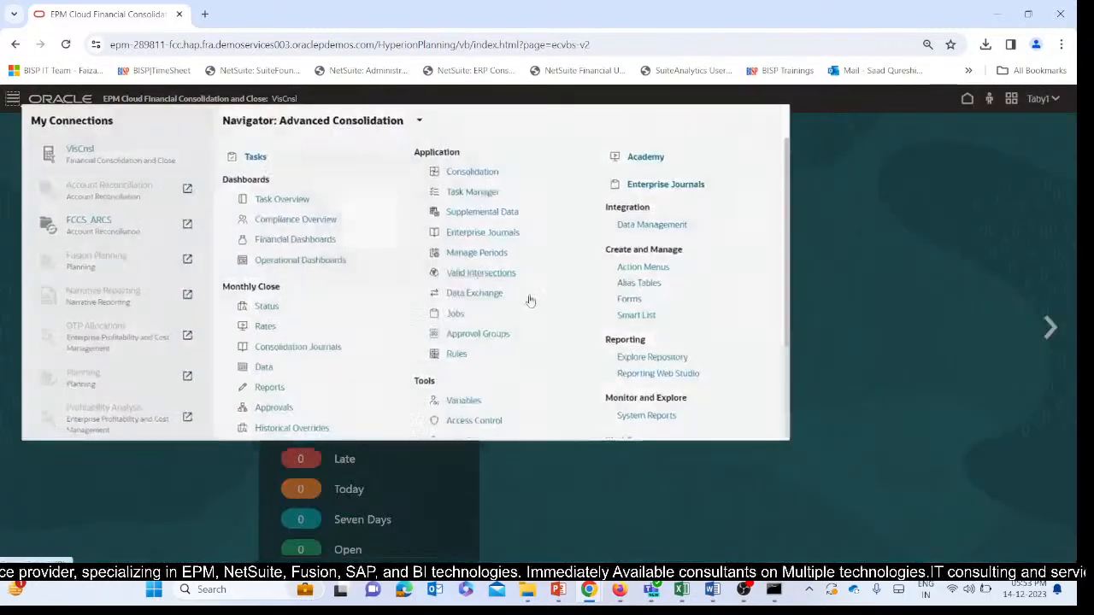
pyautogui.scroll(-3, 722, 209)
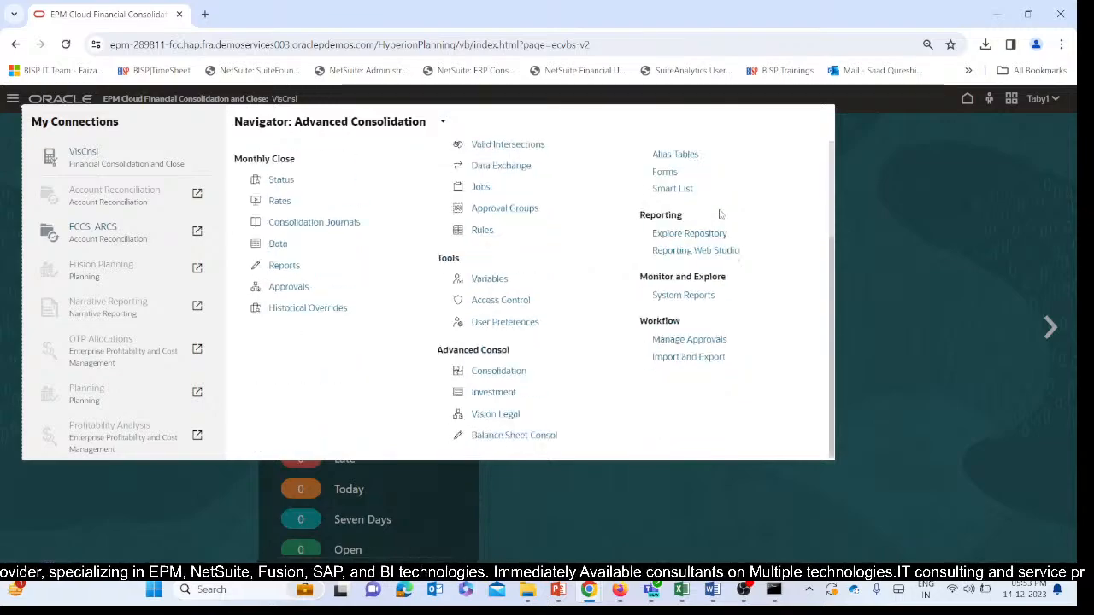
pyautogui.scroll(3, 257, 249)
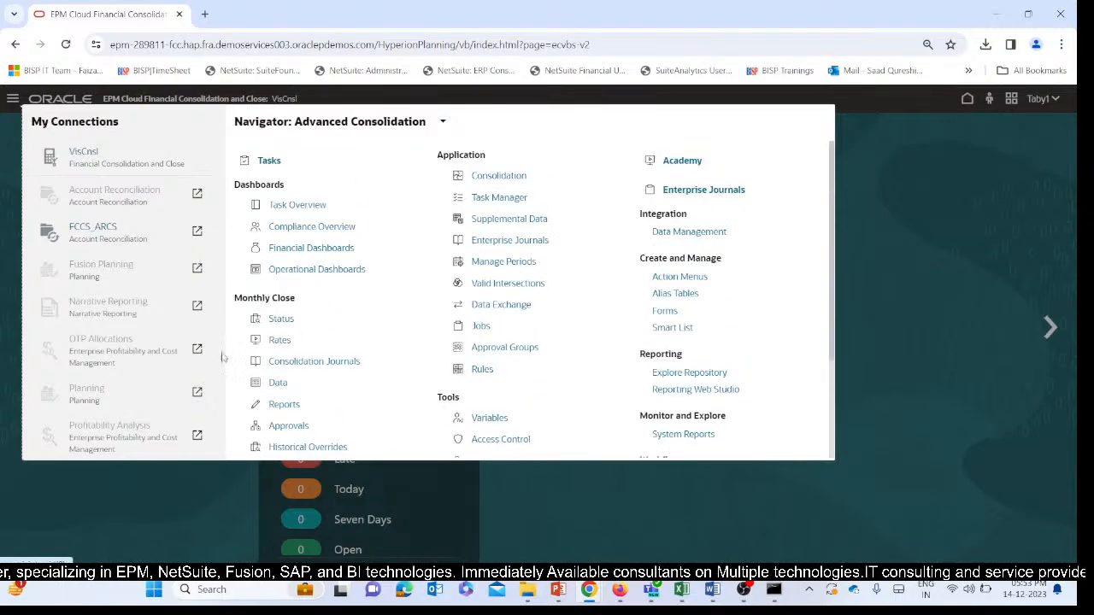
pyautogui.scroll(-2, 379, 293)
pyautogui.scroll(2, 583, 305)
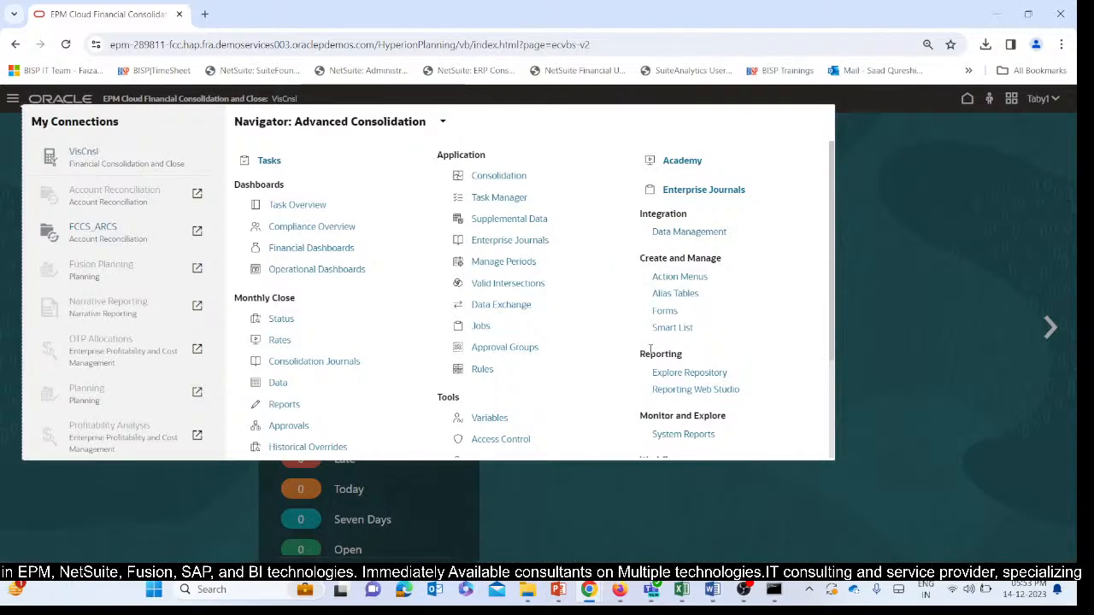
pyautogui.click(665, 311)
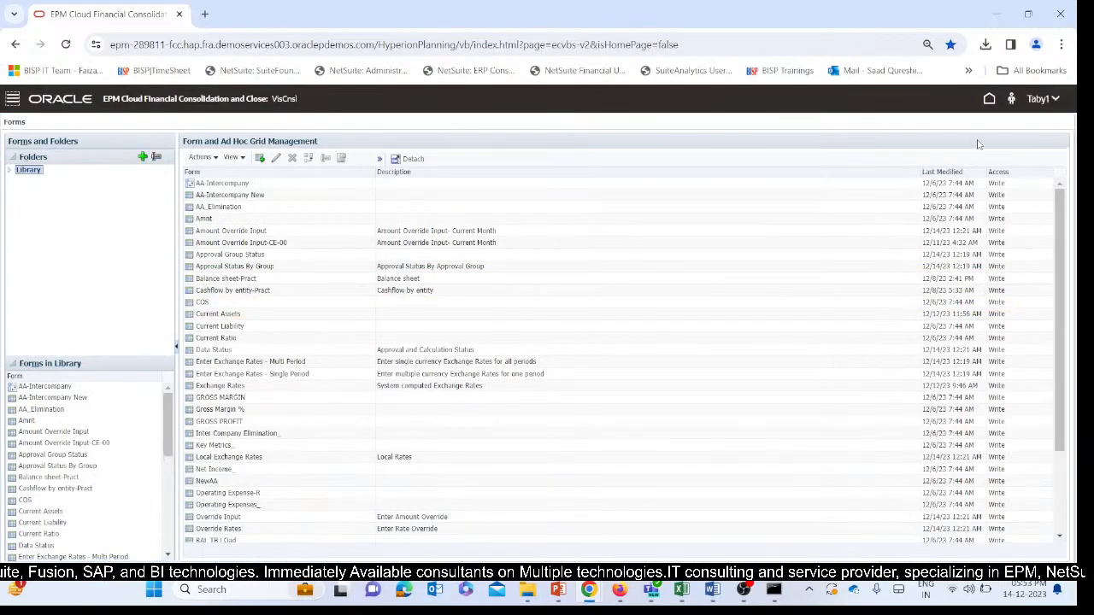
pyautogui.click(14, 99)
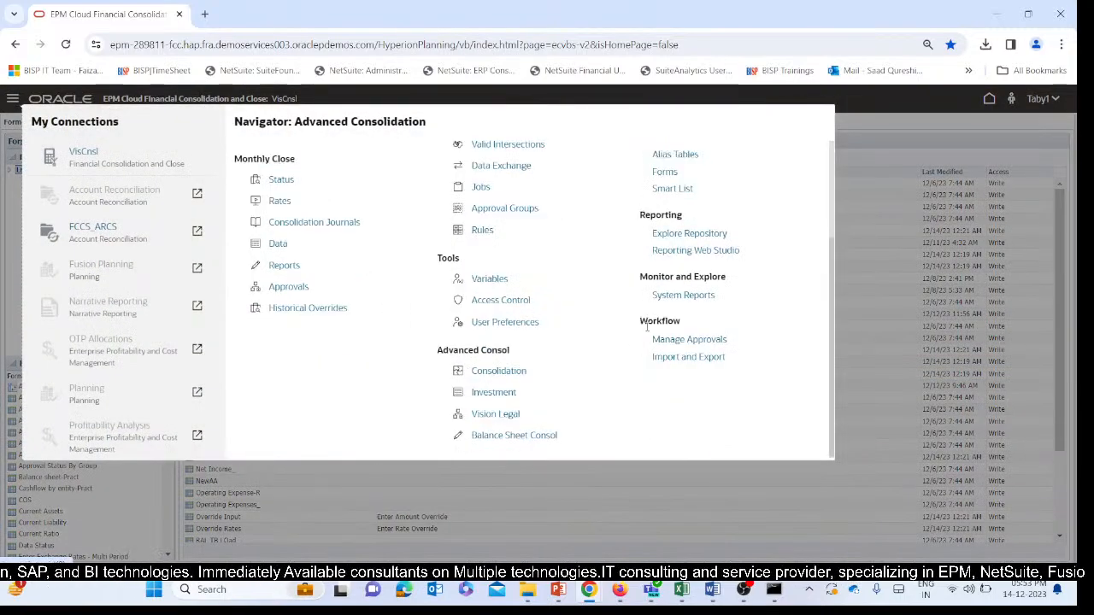
pyautogui.click(897, 165)
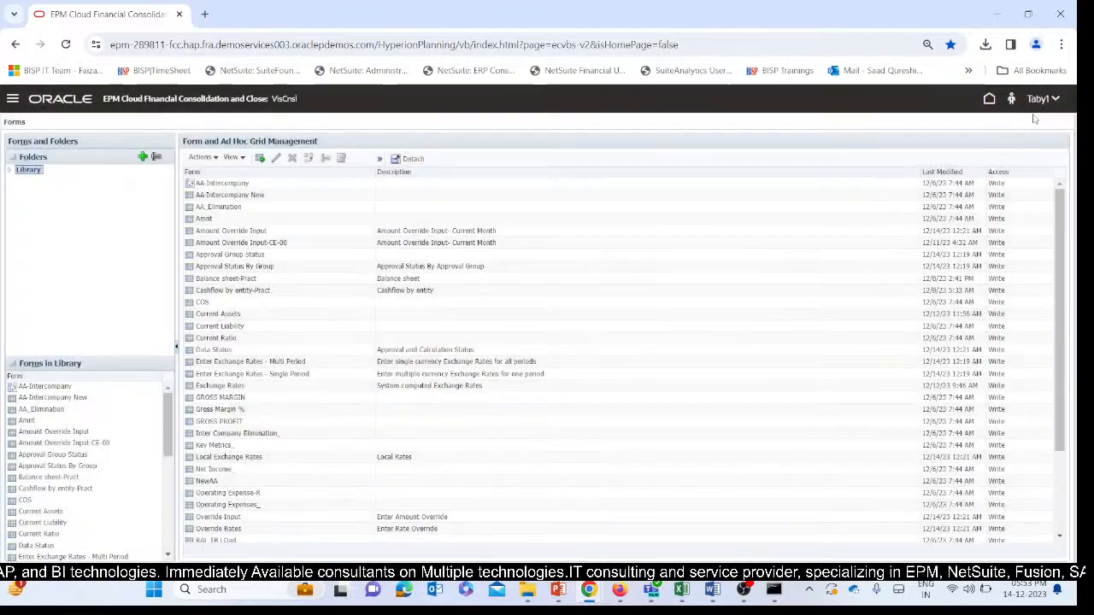
# Sign out of the first new user's account and confirm leaving the application.
pyautogui.click(1042, 98)
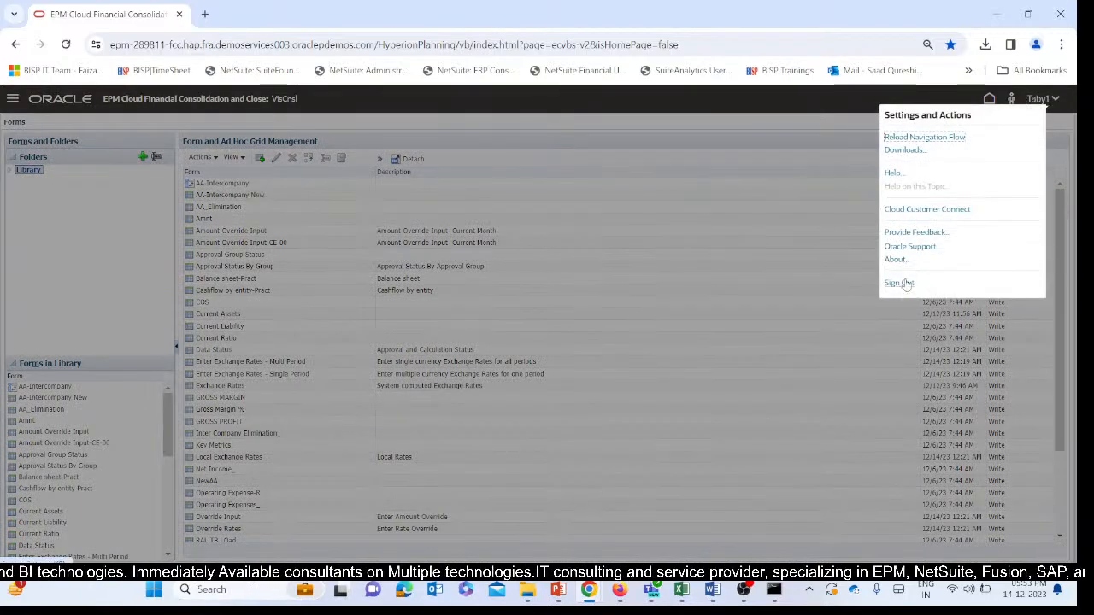
pyautogui.click(896, 282)
pyautogui.click(647, 357)
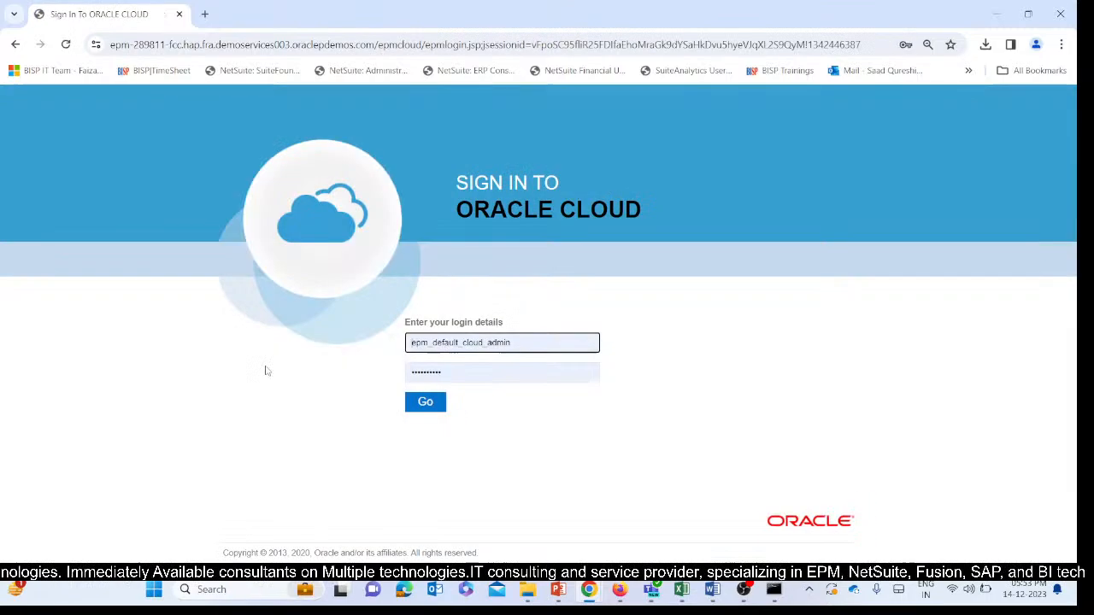
# Replace the prefilled login details with the second new user's name and account password, and sign in.
pyautogui.doubleClick(533, 341)
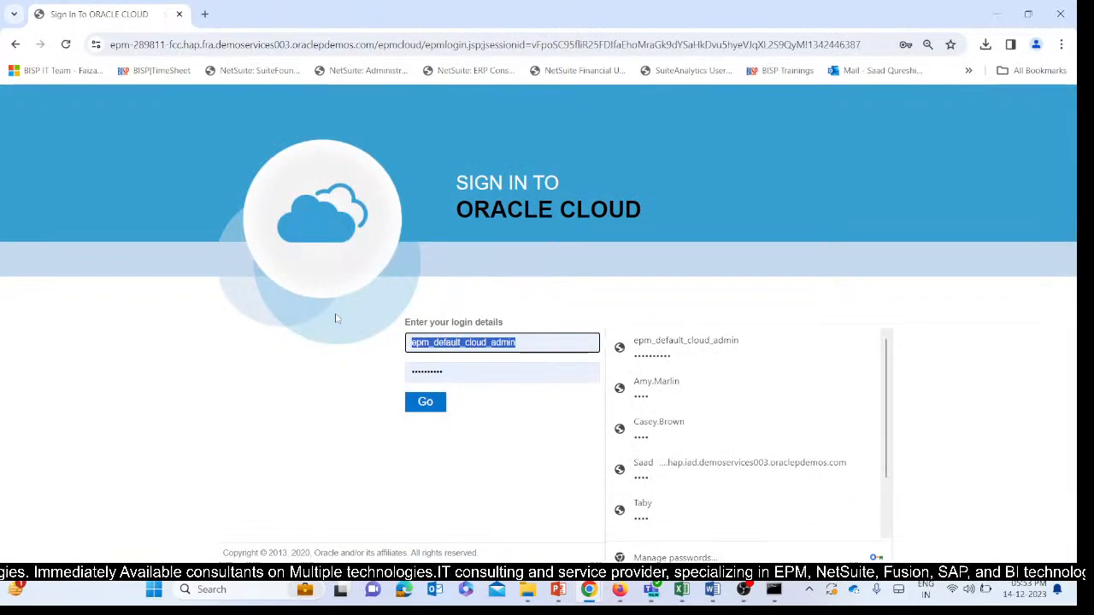
pyautogui.press('BackSpace')
pyautogui.write('Alin')
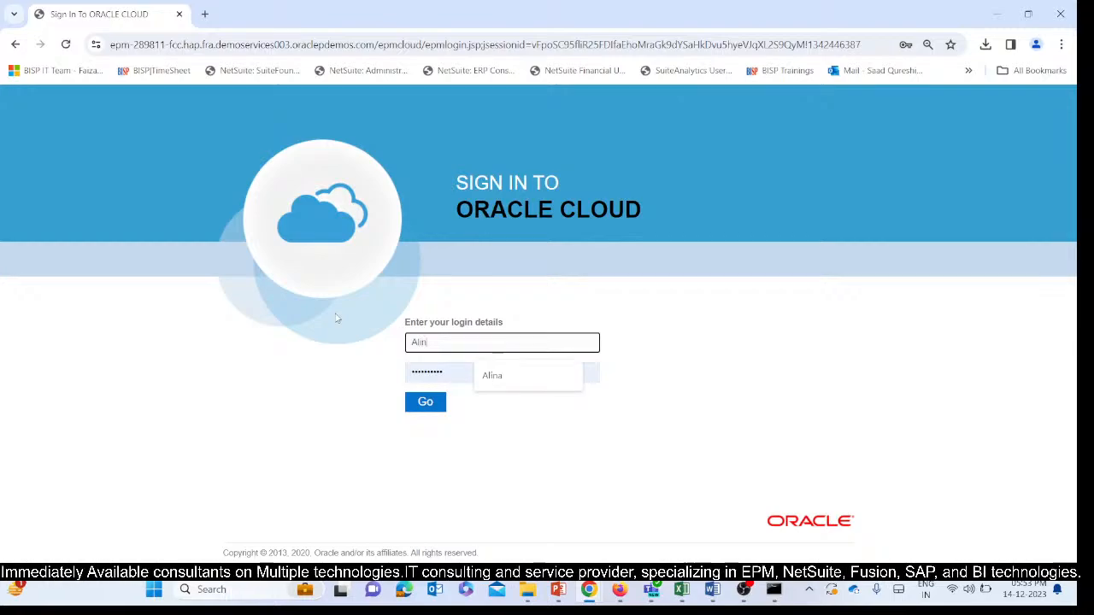
pyautogui.write('a1')
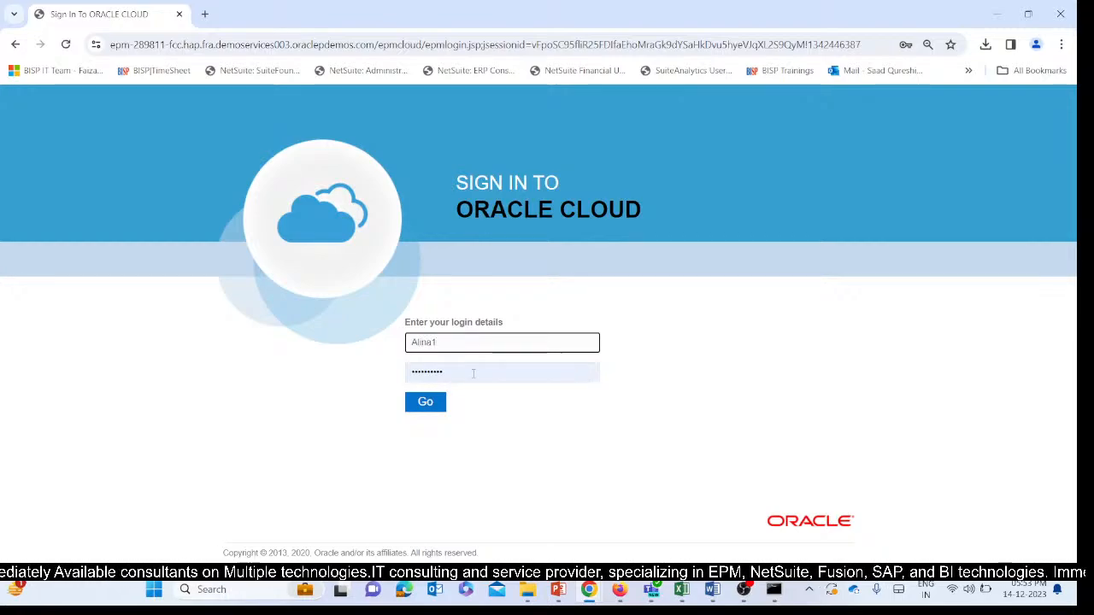
pyautogui.doubleClick(473, 374)
pyautogui.press('BackSpace')
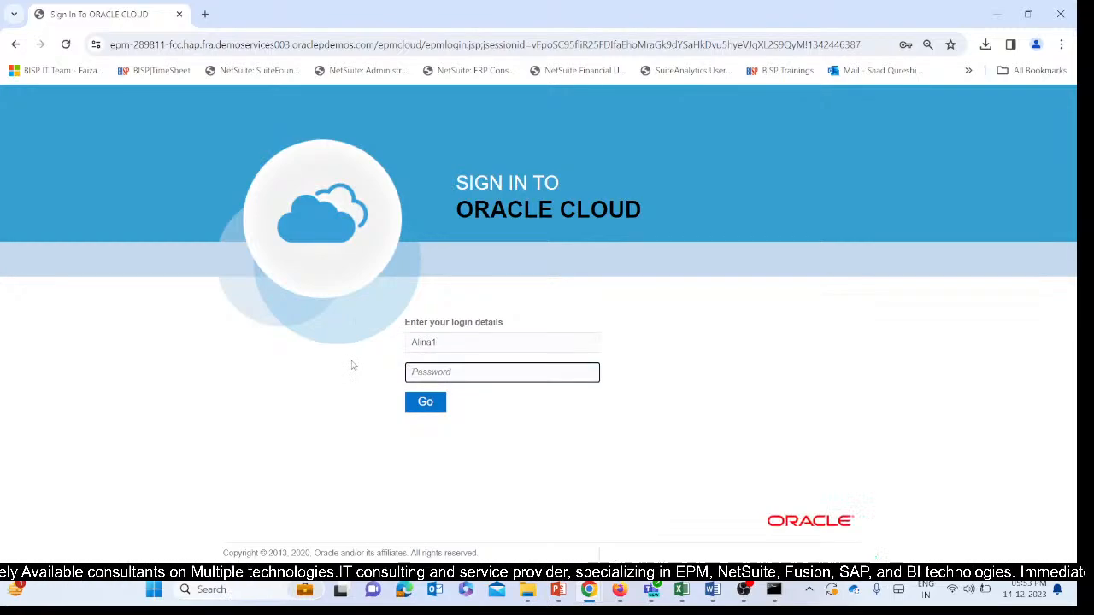
pyautogui.write('•••')
pyautogui.click(419, 402)
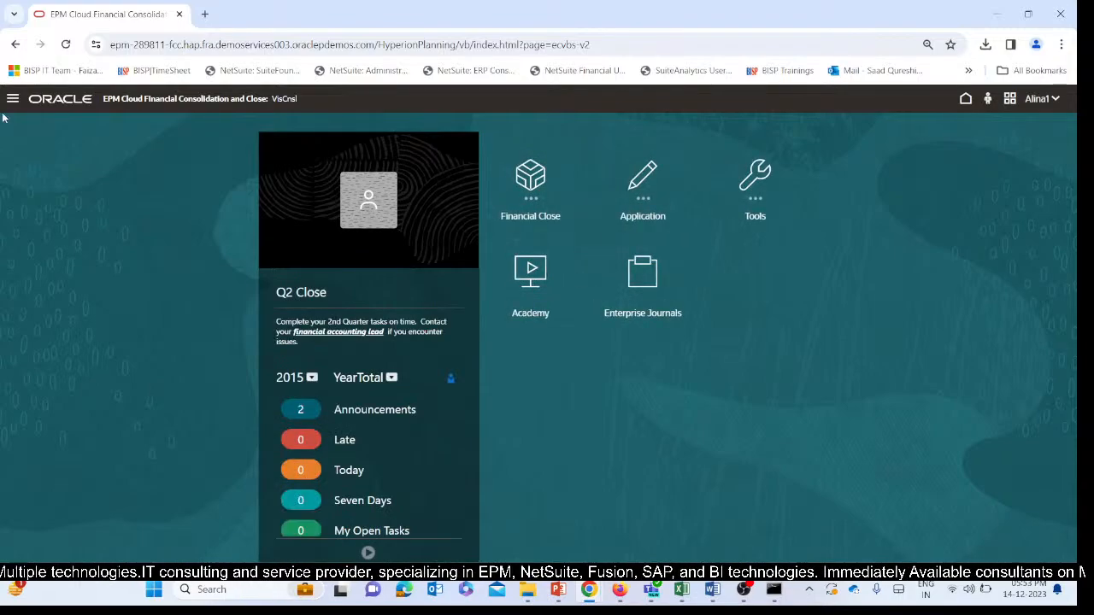
# Switch the second new user's navigation flow from Account Reconciliation User to Advanced Consolidation.
pyautogui.click(13, 99)
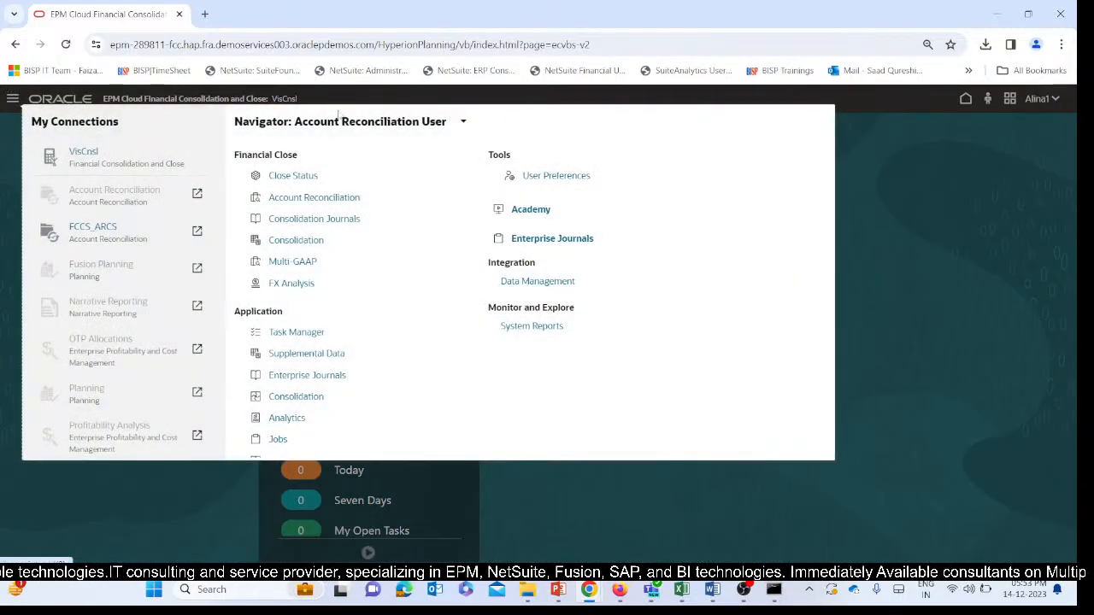
pyautogui.click(460, 127)
pyautogui.click(498, 181)
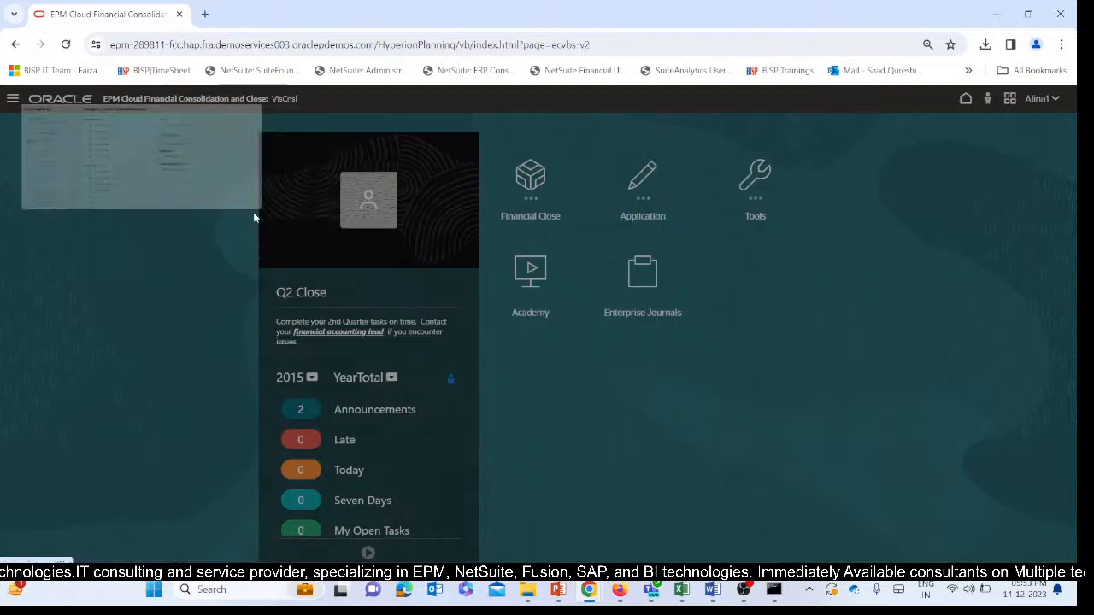
# Go to the Monthly Close Data page and check which forms the second user can access in the 00 - EPM Overview folder.
pyautogui.click(13, 99)
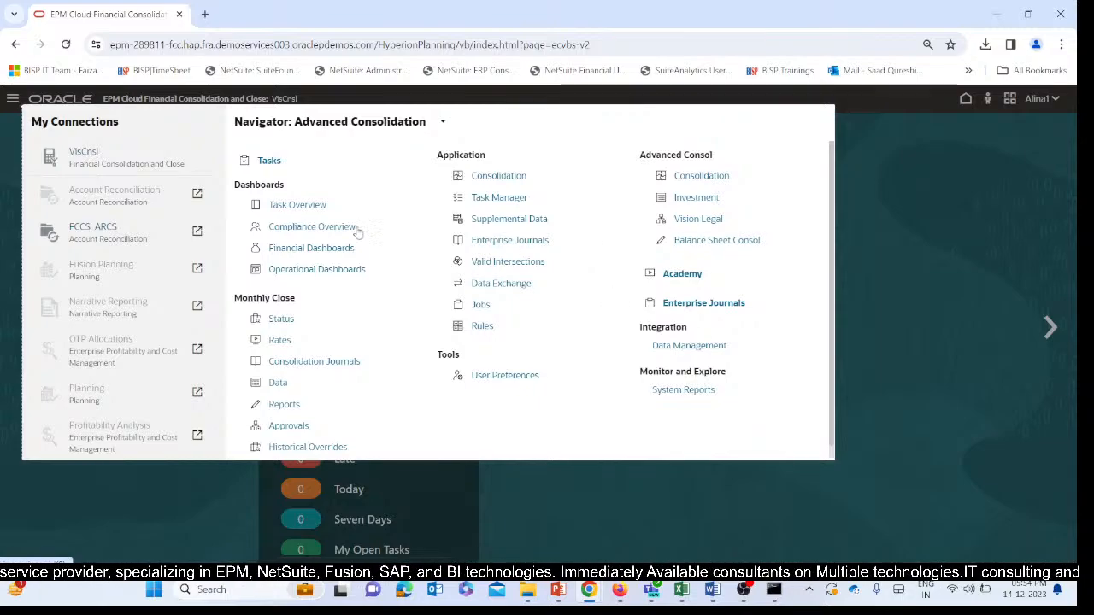
pyautogui.click(278, 383)
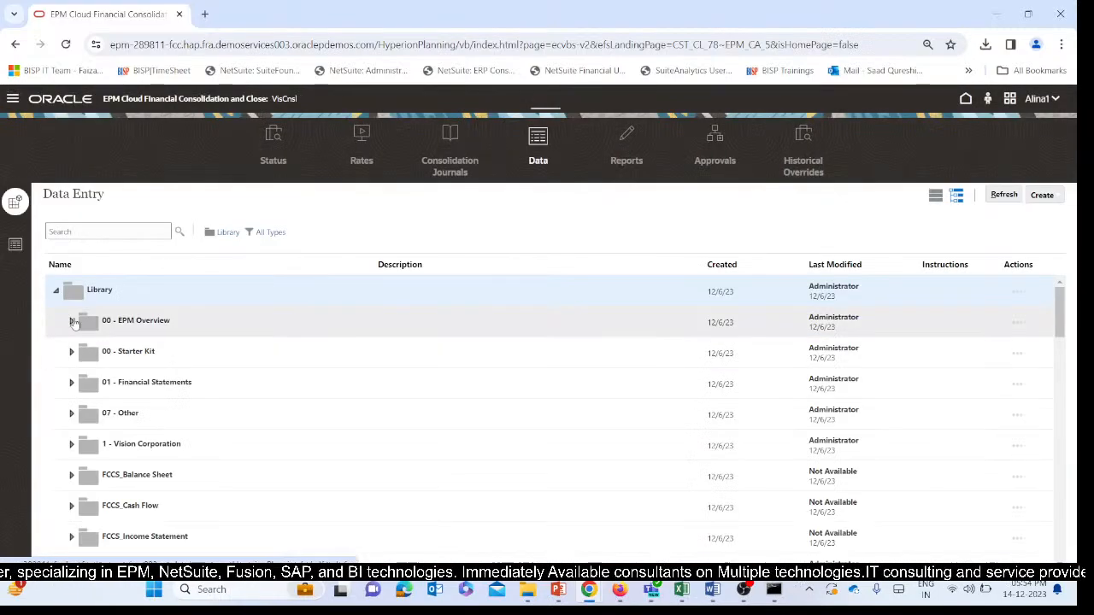
pyautogui.click(71, 322)
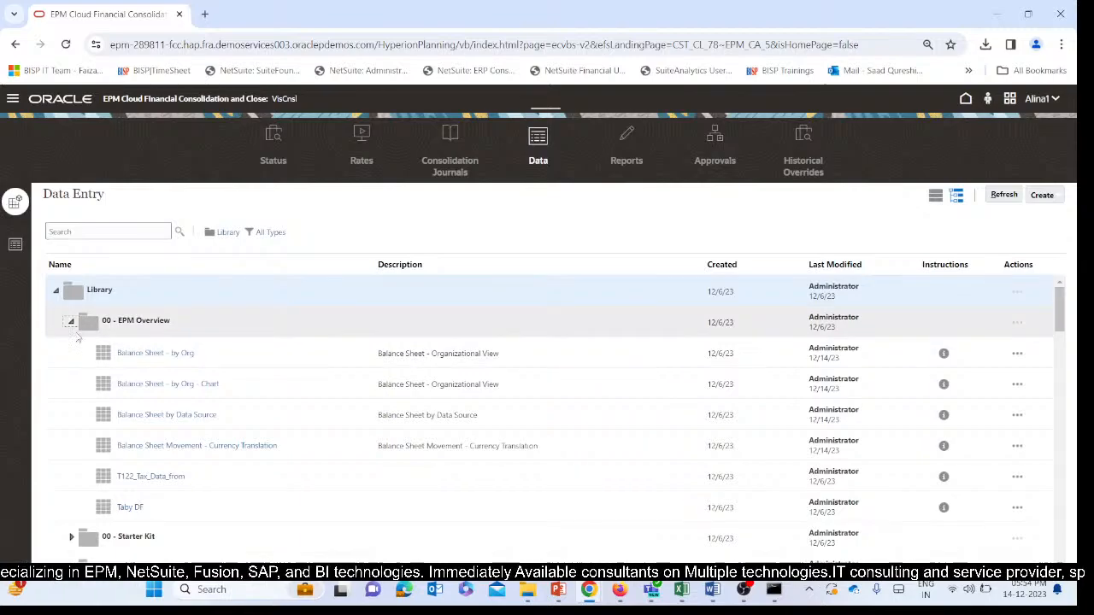
pyautogui.click(70, 323)
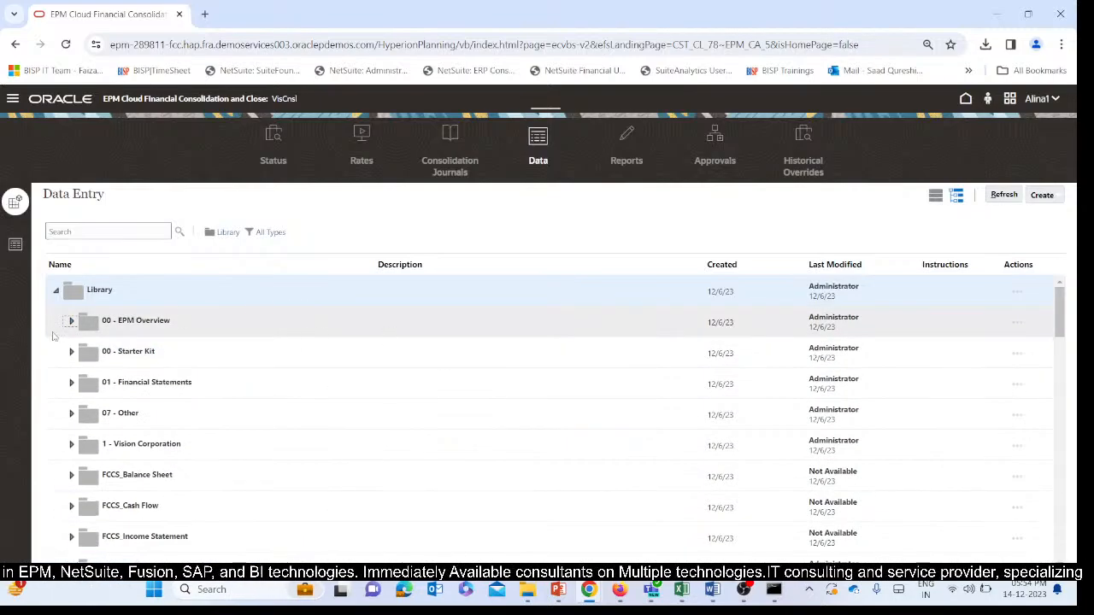
pyautogui.click(71, 329)
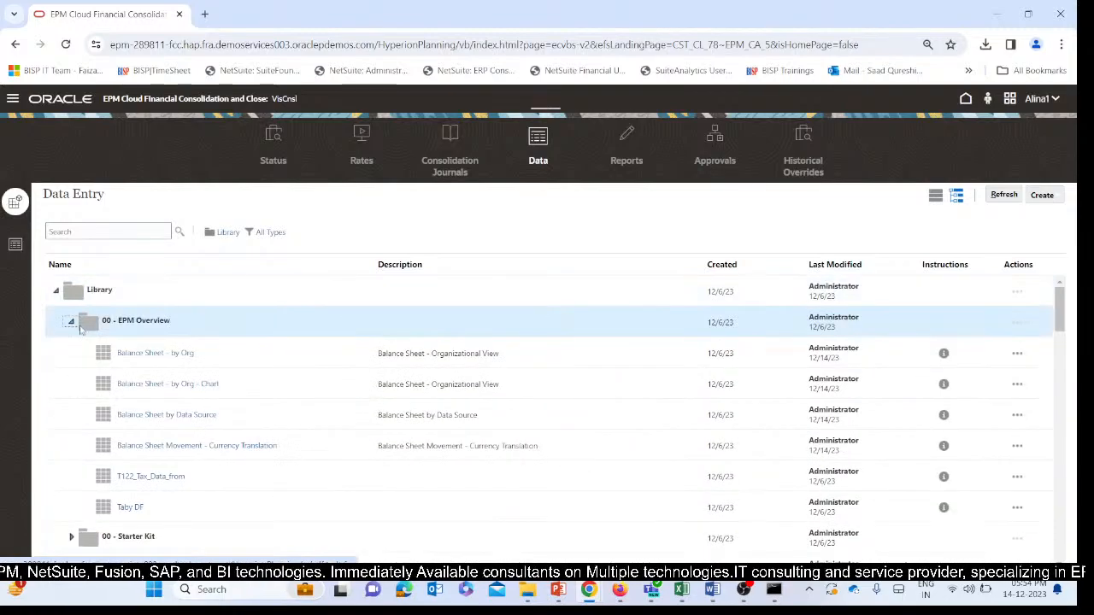
pyautogui.click(70, 324)
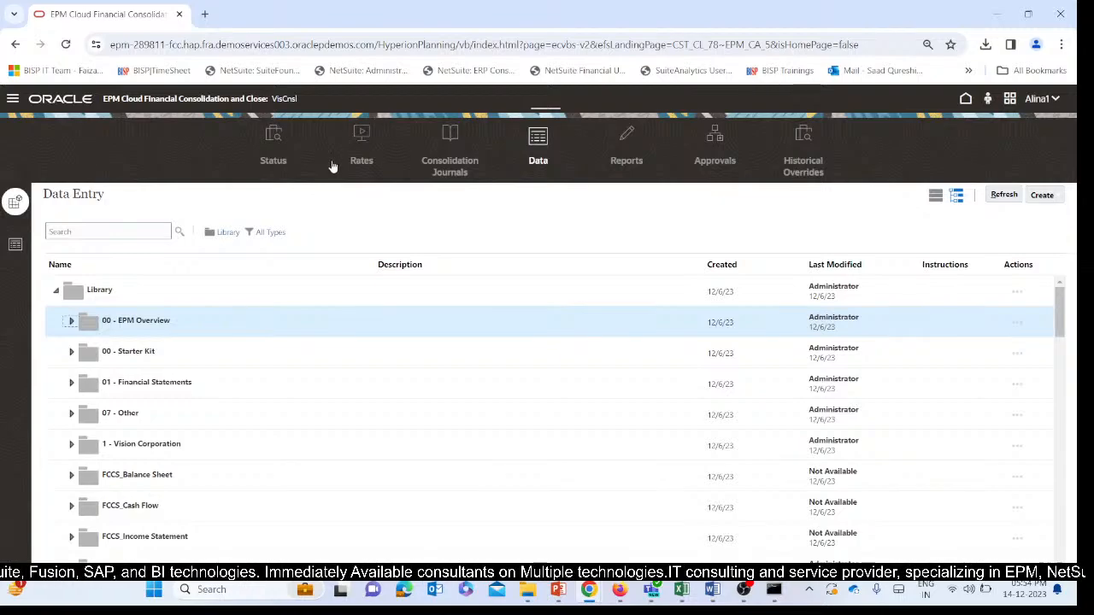
# Review the functions the Advanced Consolidation flow offers the second new user.
pyautogui.click(13, 98)
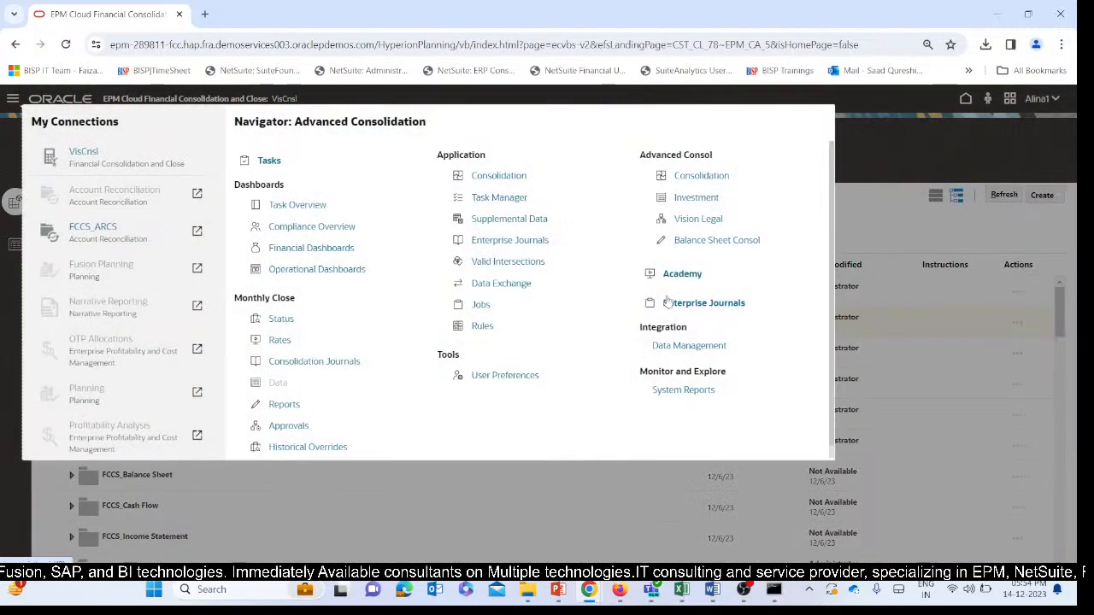
pyautogui.click(929, 183)
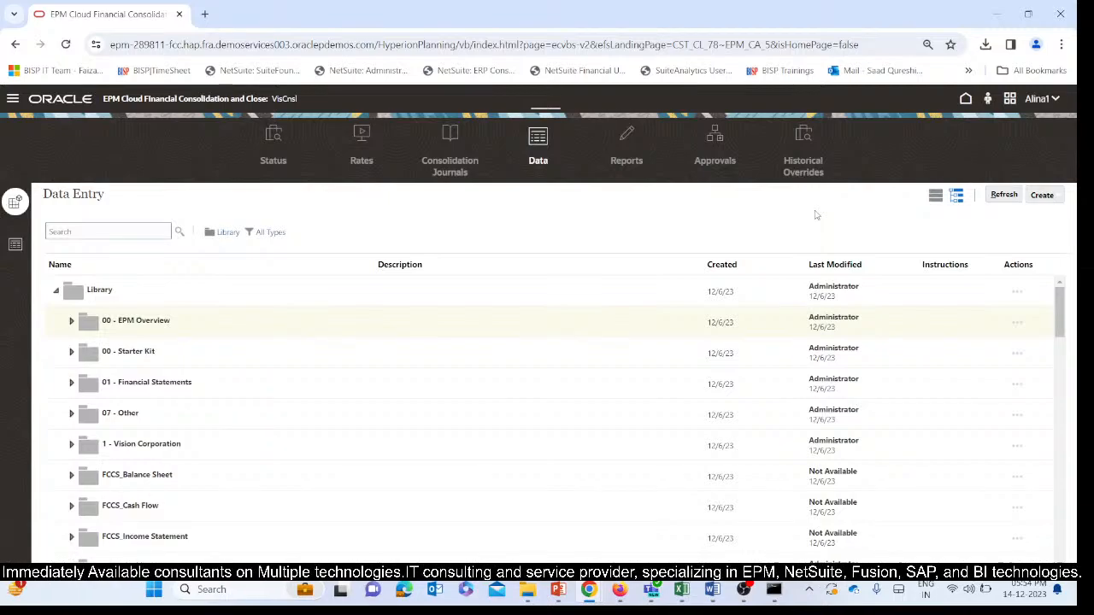
pyautogui.click(10, 104)
pyautogui.click(867, 215)
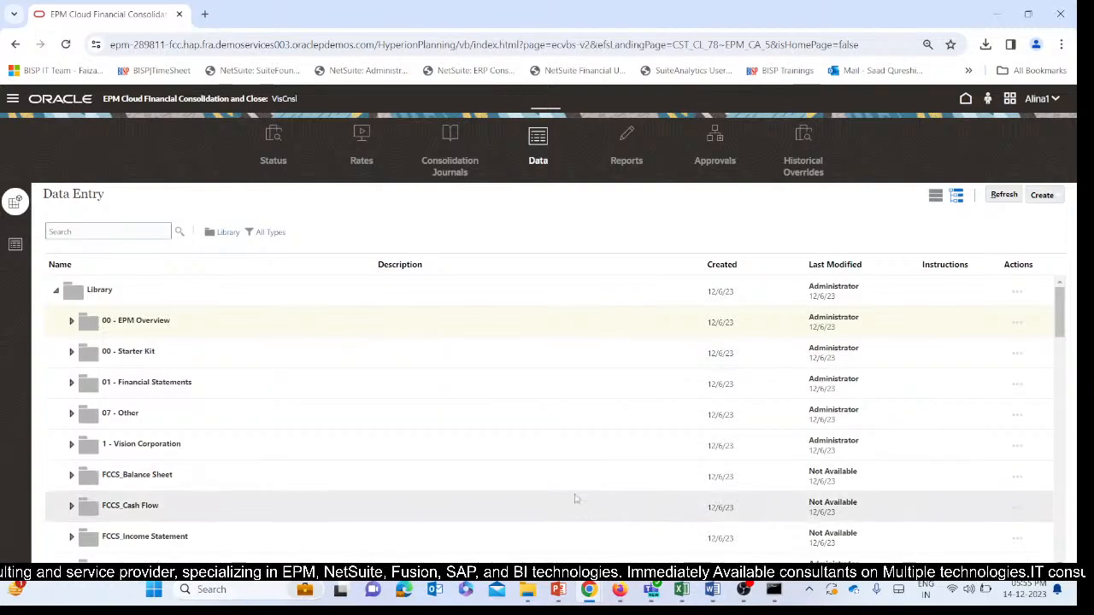
# Switch to the FCCs Ppt 14thDec presentation in PowerPoint and show the closing Thank You slide.
pyautogui.moveTo(568, 591)
pyautogui.click(557, 513)
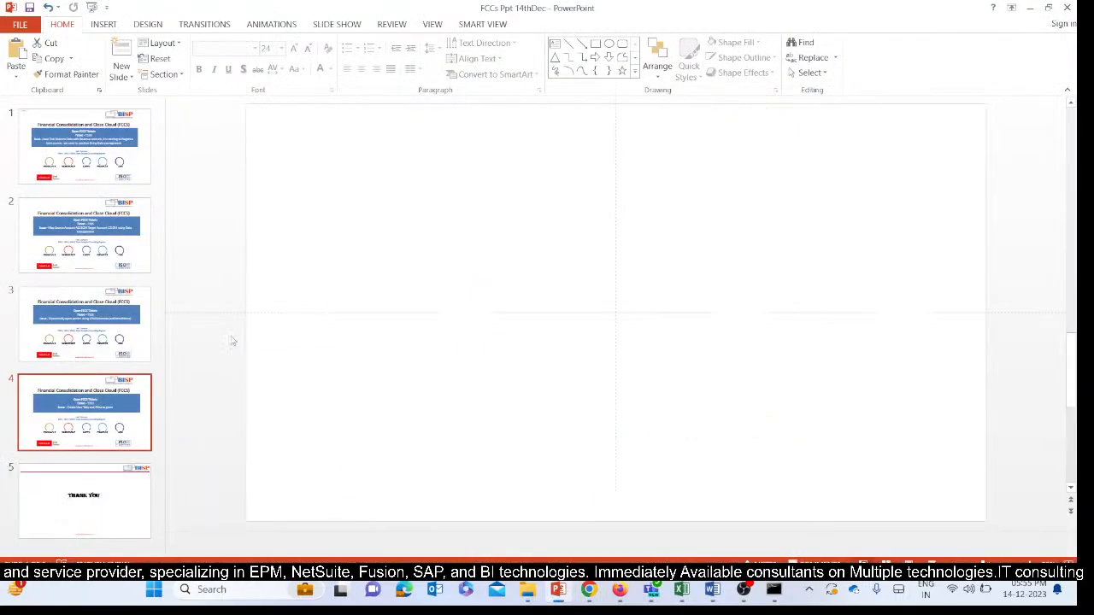
pyautogui.click(73, 486)
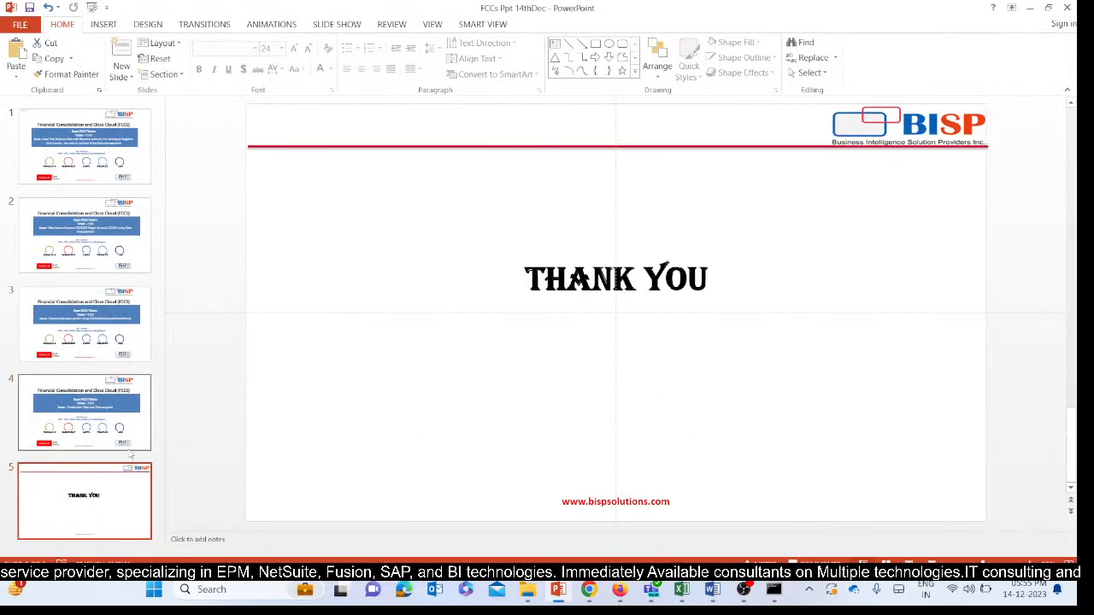